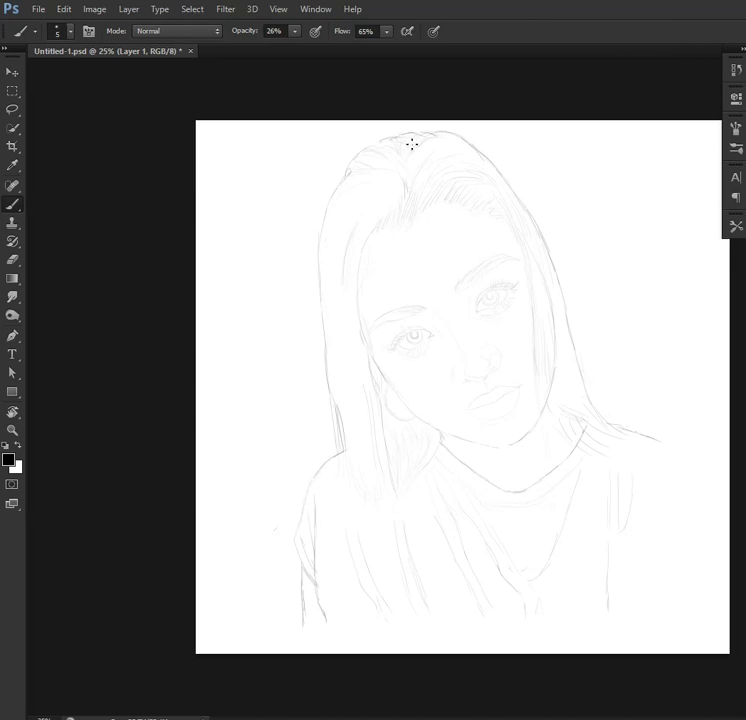
Step: Zoom to the left eye, hatch the eyebrow shape and reinforce the eye outline
{"action": "scroll", "coordinate": [529, 413], "scroll_direction": "up", "scroll_amount": 3}
{"action": "scroll", "coordinate": [510, 350], "scroll_direction": "up", "scroll_amount": 3}
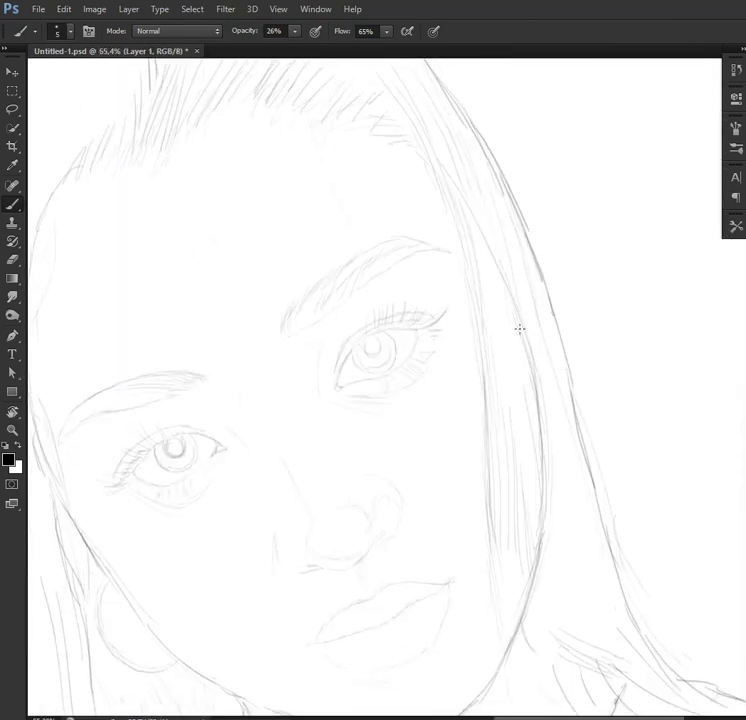
{"action": "left_click_drag", "start_coordinate": [396, 369], "coordinate": [616, 195]}
{"action": "scroll", "coordinate": [600, 210], "scroll_direction": "up", "scroll_amount": 3}
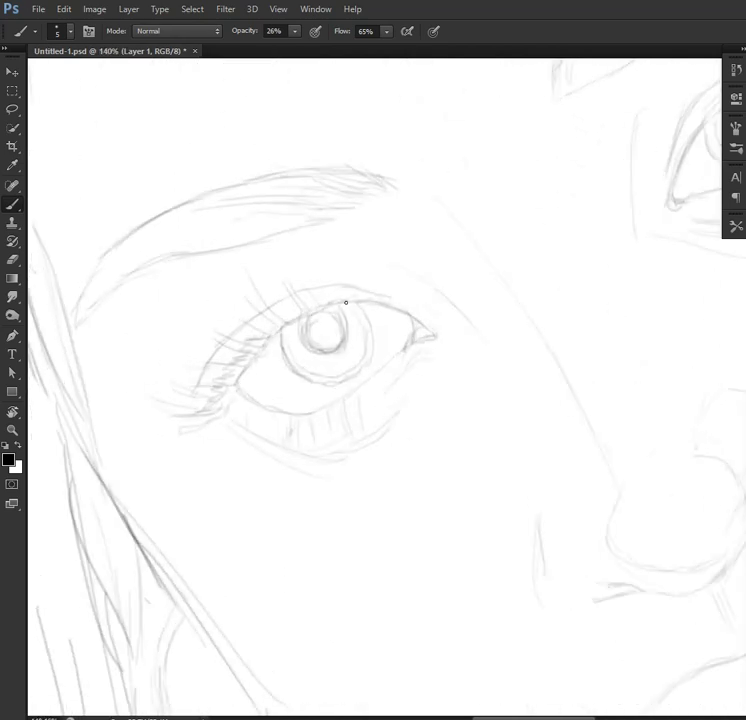
{"action": "left_click_drag", "start_coordinate": [353, 418], "coordinate": [498, 393]}
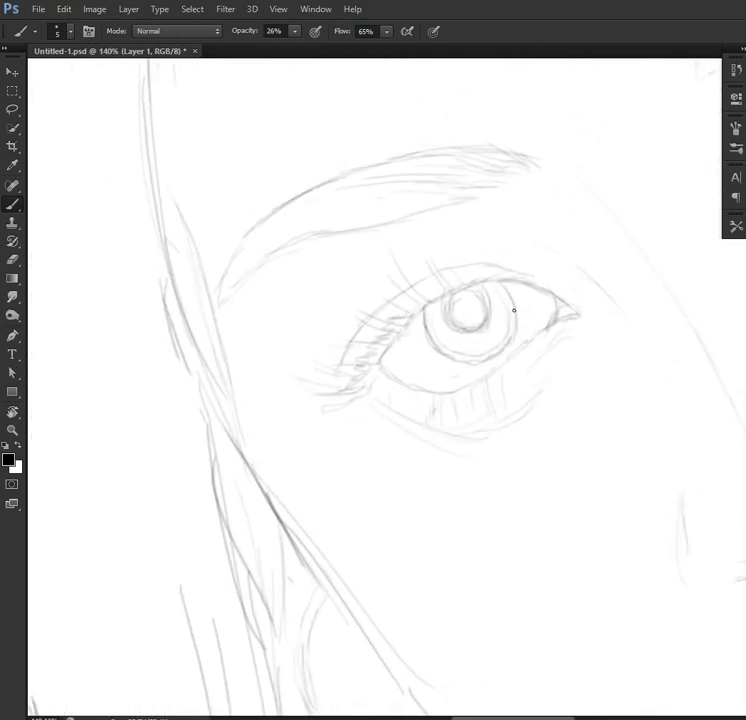
{"action": "left_click_drag", "start_coordinate": [420, 240], "coordinate": [530, 340]}
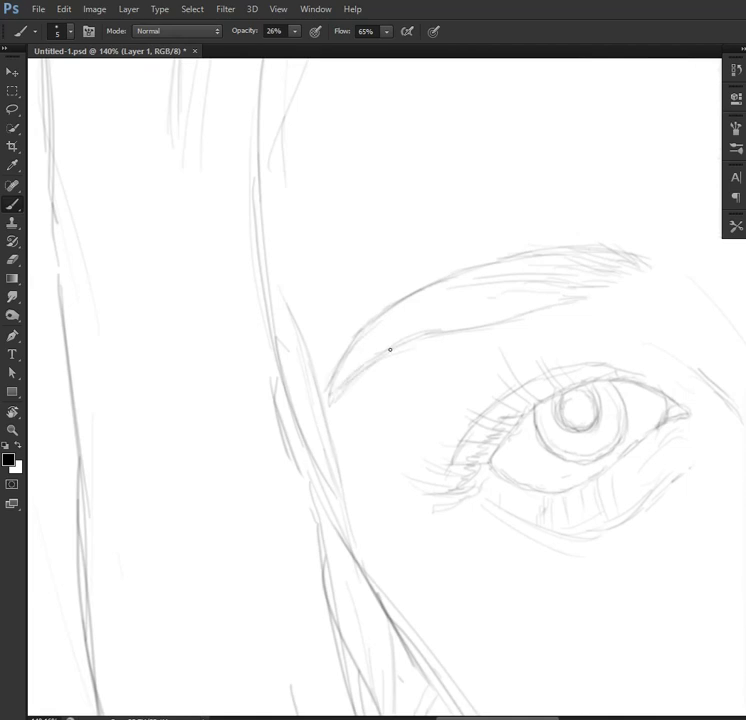
{"action": "left_click_drag", "start_coordinate": [390, 350], "coordinate": [386, 311]}
{"action": "mouse_move", "coordinate": [365, 352]}
{"action": "left_mouse_down"}
{"action": "mouse_move", "coordinate": [341, 363]}
{"action": "mouse_move", "coordinate": [305, 253]}
{"action": "left_mouse_up"}
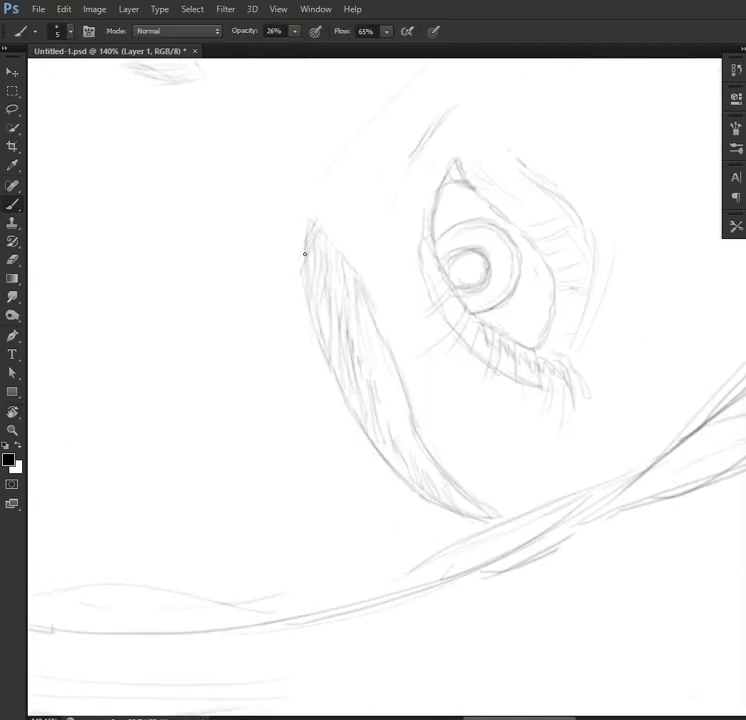
{"action": "left_click_drag", "start_coordinate": [429, 197], "coordinate": [421, 300]}
{"action": "left_click_drag", "start_coordinate": [463, 172], "coordinate": [482, 263]}
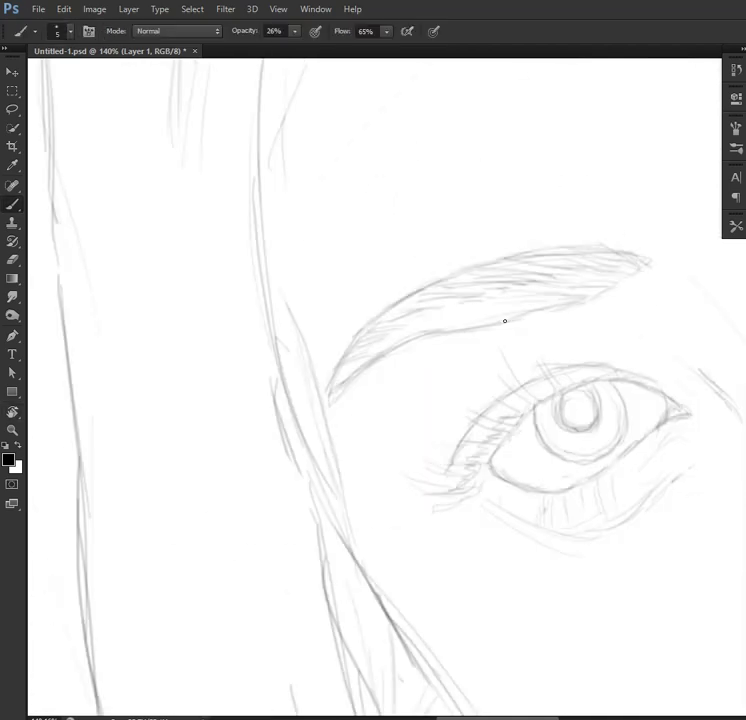
Step: Hatch pencil strands into the curved hair band beside the eye
{"action": "left_click_drag", "start_coordinate": [258, 238], "coordinate": [310, 473]}
{"action": "scroll", "coordinate": [458, 218], "scroll_direction": "up", "scroll_amount": 2}
{"action": "mouse_move", "coordinate": [458, 218]}
{"action": "left_mouse_down"}
{"action": "mouse_move", "coordinate": [107, 395]}
{"action": "mouse_move", "coordinate": [351, 476]}
{"action": "mouse_move", "coordinate": [448, 450]}
{"action": "mouse_move", "coordinate": [568, 325]}
{"action": "mouse_move", "coordinate": [333, 213]}
{"action": "mouse_move", "coordinate": [471, 255]}
{"action": "mouse_move", "coordinate": [458, 320]}
{"action": "mouse_move", "coordinate": [381, 255]}
{"action": "left_mouse_up"}
{"action": "mouse_move", "coordinate": [563, 308]}
{"action": "left_mouse_down"}
{"action": "mouse_move", "coordinate": [503, 370]}
{"action": "mouse_move", "coordinate": [461, 306]}
{"action": "mouse_move", "coordinate": [585, 413]}
{"action": "left_mouse_up"}
{"action": "key", "text": "r"}
{"action": "key", "text": "b"}
{"action": "mouse_move", "coordinate": [470, 203]}
{"action": "left_mouse_down"}
{"action": "mouse_move", "coordinate": [476, 250]}
{"action": "mouse_move", "coordinate": [455, 468]}
{"action": "mouse_move", "coordinate": [385, 495]}
{"action": "mouse_move", "coordinate": [425, 345]}
{"action": "mouse_move", "coordinate": [465, 421]}
{"action": "mouse_move", "coordinate": [433, 466]}
{"action": "mouse_move", "coordinate": [378, 212]}
{"action": "left_mouse_up"}
Step: Darken the eye's right edge and lower outline, then level the view on the whole face
{"action": "key", "text": "r"}
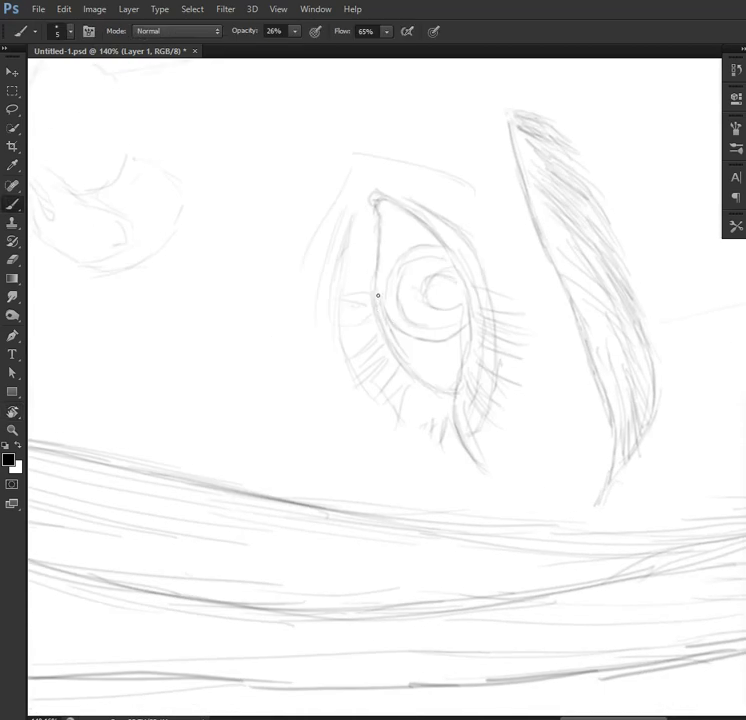
{"action": "mouse_move", "coordinate": [455, 381]}
{"action": "left_mouse_down"}
{"action": "mouse_move", "coordinate": [476, 268]}
{"action": "mouse_move", "coordinate": [434, 386]}
{"action": "mouse_move", "coordinate": [381, 213]}
{"action": "left_mouse_up"}
{"action": "key", "text": "bracketleft"}
{"action": "key", "text": "r"}
{"action": "mouse_move", "coordinate": [346, 370]}
{"action": "left_mouse_down"}
{"action": "mouse_move", "coordinate": [321, 387]}
{"action": "mouse_move", "coordinate": [388, 438]}
{"action": "mouse_move", "coordinate": [296, 440]}
{"action": "left_mouse_up"}
{"action": "key", "text": "ctrl+minus"}
{"action": "key", "text": "ctrl+minus"}
{"action": "left_click_drag", "start_coordinate": [321, 350], "coordinate": [517, 375]}
{"action": "scroll", "coordinate": [368, 426], "scroll_direction": "up", "scroll_amount": 2}
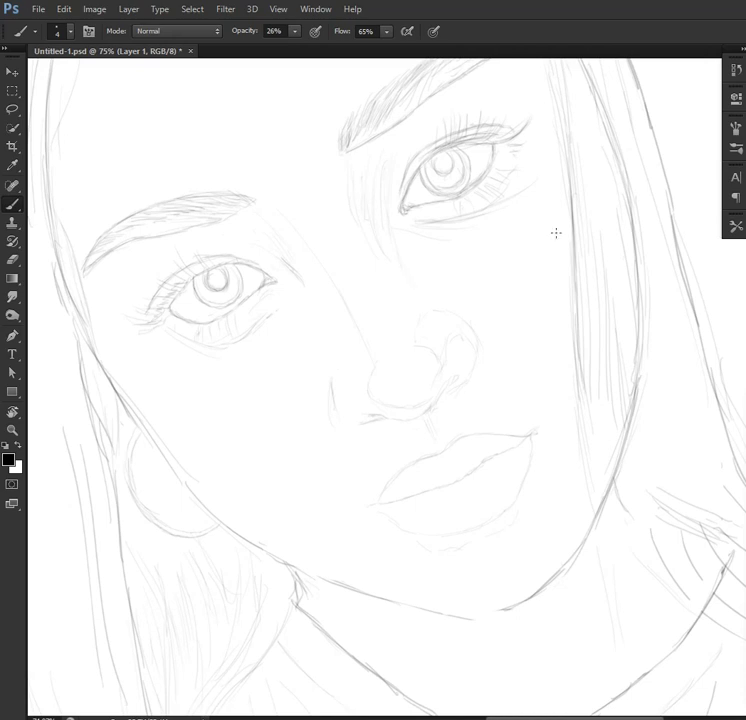
Step: Darken and strengthen the jaw contour with firm brush strokes
{"action": "left_click_drag", "start_coordinate": [556, 233], "coordinate": [450, 517]}
{"action": "left_click_drag", "start_coordinate": [368, 510], "coordinate": [348, 200]}
{"action": "key", "text": "e"}
{"action": "key", "text": "b"}
{"action": "mouse_move", "coordinate": [403, 601]}
{"action": "left_mouse_down"}
{"action": "mouse_move", "coordinate": [373, 505]}
{"action": "mouse_move", "coordinate": [365, 391]}
{"action": "mouse_move", "coordinate": [385, 261]}
{"action": "mouse_move", "coordinate": [370, 469]}
{"action": "left_mouse_up"}
Step: With a smaller brush, redraw the line between the lips and the left lip edge
{"action": "mouse_move", "coordinate": [433, 483]}
{"action": "left_mouse_down"}
{"action": "mouse_move", "coordinate": [545, 445]}
{"action": "mouse_move", "coordinate": [425, 283]}
{"action": "left_mouse_up"}
{"action": "key", "text": "bracketleft"}
{"action": "left_click_drag", "start_coordinate": [469, 311], "coordinate": [485, 448]}
{"action": "mouse_move", "coordinate": [427, 265]}
{"action": "left_mouse_down"}
{"action": "mouse_move", "coordinate": [430, 221]}
{"action": "mouse_move", "coordinate": [506, 358]}
{"action": "mouse_move", "coordinate": [375, 211]}
{"action": "mouse_move", "coordinate": [552, 314]}
{"action": "mouse_move", "coordinate": [491, 316]}
{"action": "mouse_move", "coordinate": [492, 244]}
{"action": "left_mouse_up"}
{"action": "mouse_move", "coordinate": [475, 497]}
{"action": "left_mouse_down"}
{"action": "mouse_move", "coordinate": [494, 321]}
{"action": "mouse_move", "coordinate": [545, 378]}
{"action": "left_mouse_up"}
{"action": "mouse_move", "coordinate": [488, 300]}
{"action": "left_mouse_down"}
{"action": "mouse_move", "coordinate": [483, 363]}
{"action": "mouse_move", "coordinate": [500, 523]}
{"action": "mouse_move", "coordinate": [503, 300]}
{"action": "left_mouse_up"}
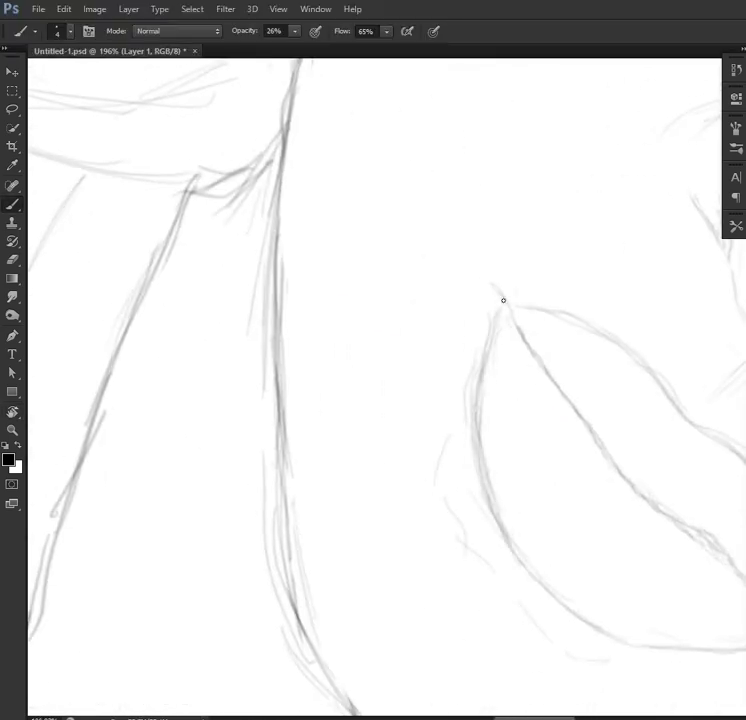
{"action": "mouse_move", "coordinate": [733, 251]}
{"action": "left_mouse_down"}
{"action": "mouse_move", "coordinate": [408, 436]}
{"action": "mouse_move", "coordinate": [476, 544]}
{"action": "left_mouse_up"}
Step: Dismiss the Online Help error and trace the rounded tip of the nose
{"action": "key", "text": "F1"}
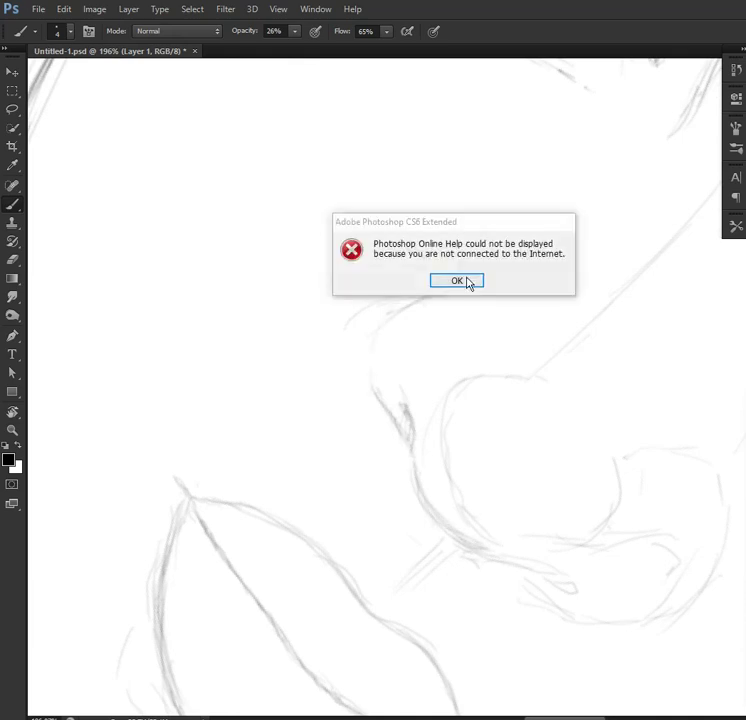
{"action": "left_click", "coordinate": [471, 283]}
{"action": "left_click_drag", "start_coordinate": [471, 283], "coordinate": [391, 340]}
{"action": "left_click_drag", "start_coordinate": [365, 418], "coordinate": [494, 443]}
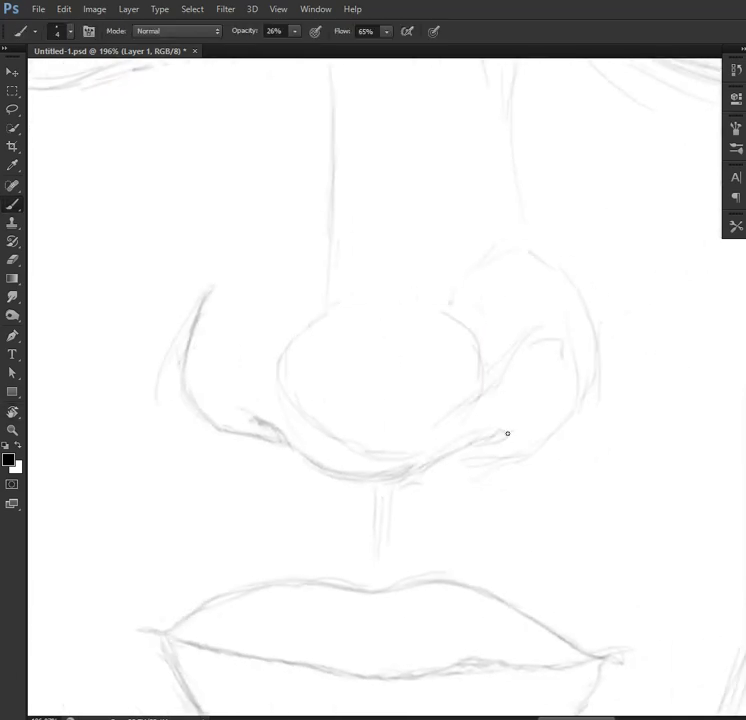
{"action": "left_click_drag", "start_coordinate": [300, 330], "coordinate": [478, 392]}
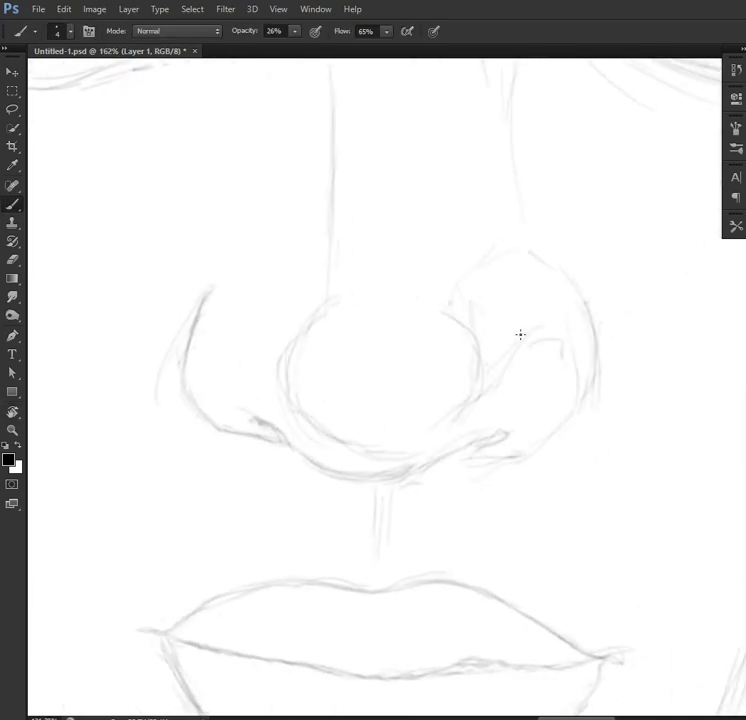
{"action": "scroll", "coordinate": [520, 334], "scroll_direction": "down", "scroll_amount": 5}
{"action": "scroll", "coordinate": [466, 300], "scroll_direction": "up", "scroll_amount": 2}
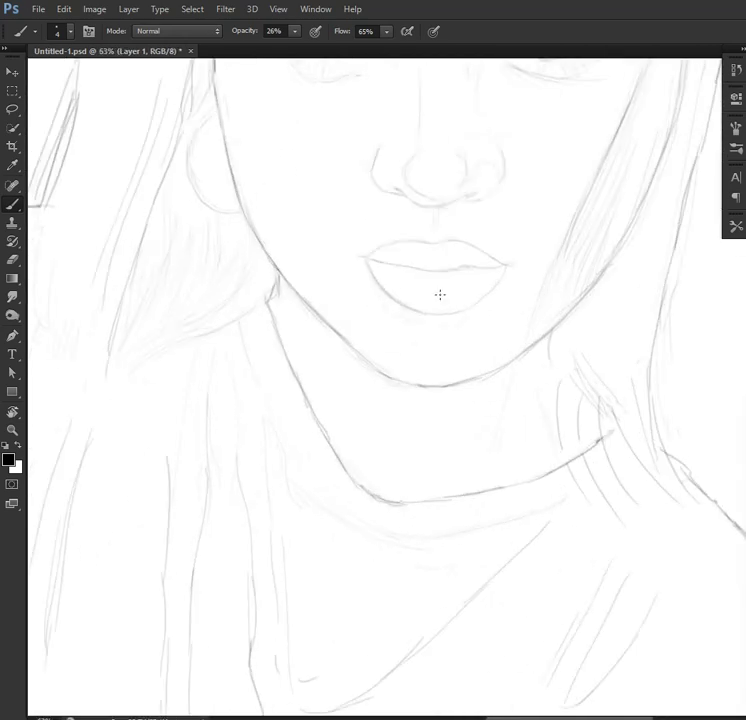
{"action": "left_click_drag", "start_coordinate": [504, 164], "coordinate": [522, 264]}
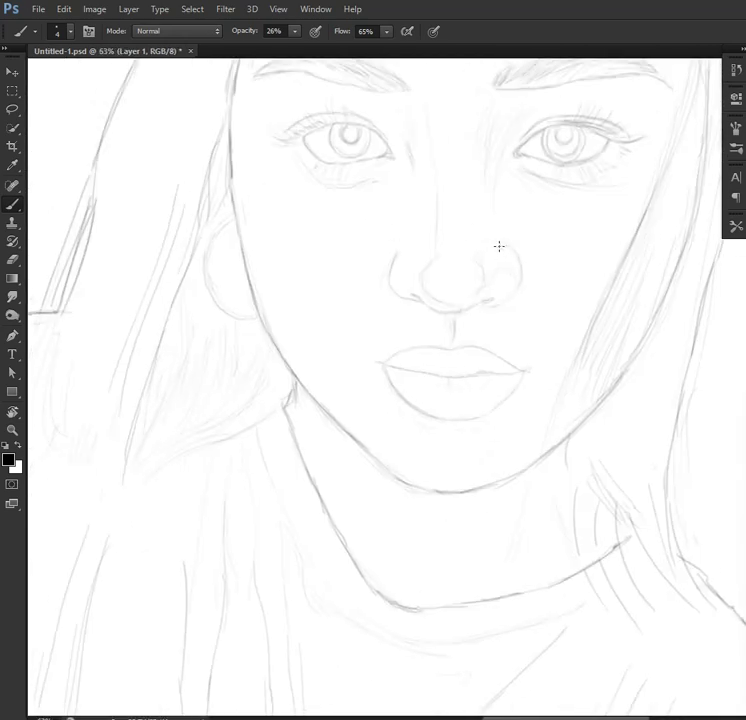
Step: Tilt the canvas and darken the eye's outer corner, upper lid and lower lid
{"action": "scroll", "coordinate": [471, 387], "scroll_direction": "down", "scroll_amount": 3}
{"action": "scroll", "coordinate": [471, 387], "scroll_direction": "right", "scroll_amount": 3}
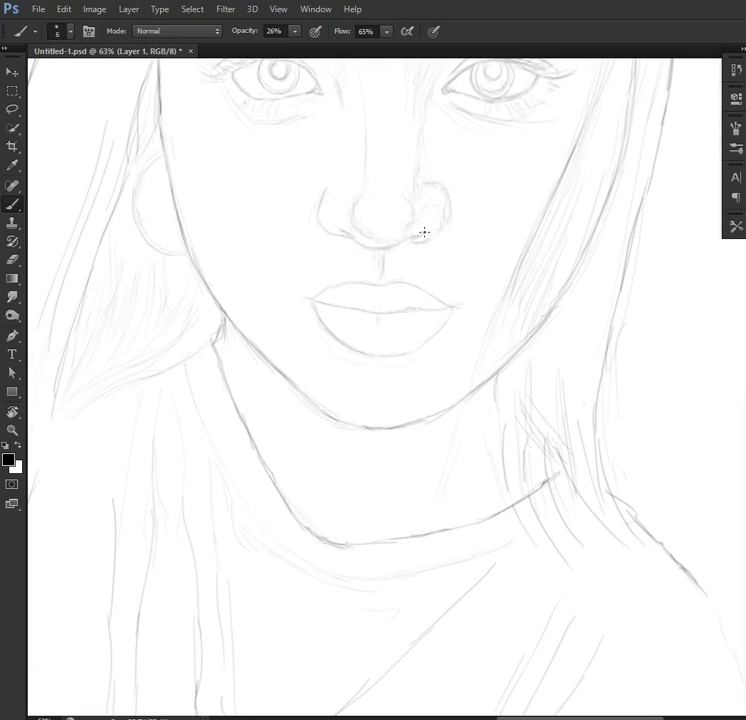
{"action": "scroll", "coordinate": [430, 204], "scroll_direction": "up", "scroll_amount": 5}
{"action": "scroll", "coordinate": [430, 204], "scroll_direction": "left", "scroll_amount": 2}
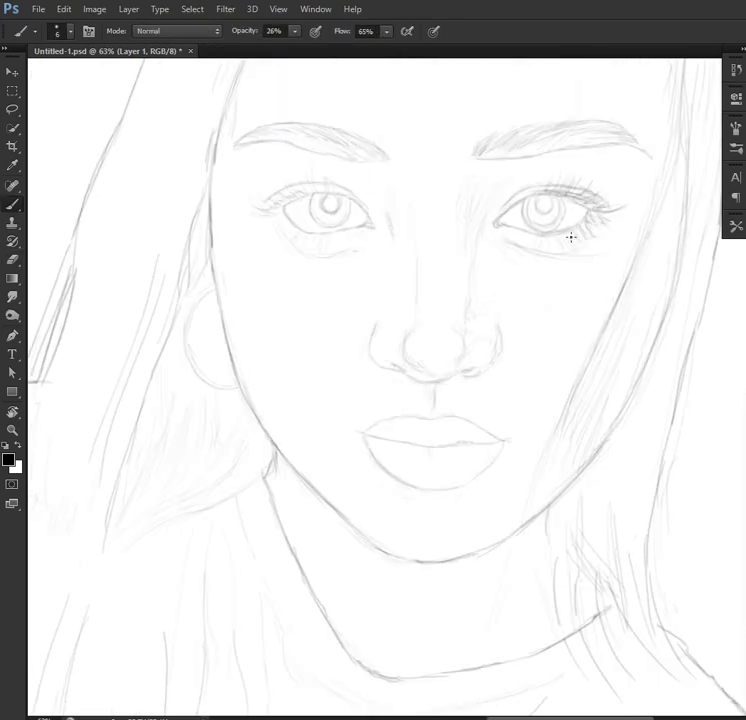
{"action": "key", "text": "r"}
{"action": "mouse_move", "coordinate": [513, 241]}
{"action": "left_mouse_down"}
{"action": "mouse_move", "coordinate": [436, 418]}
{"action": "mouse_move", "coordinate": [377, 242]}
{"action": "left_mouse_up"}
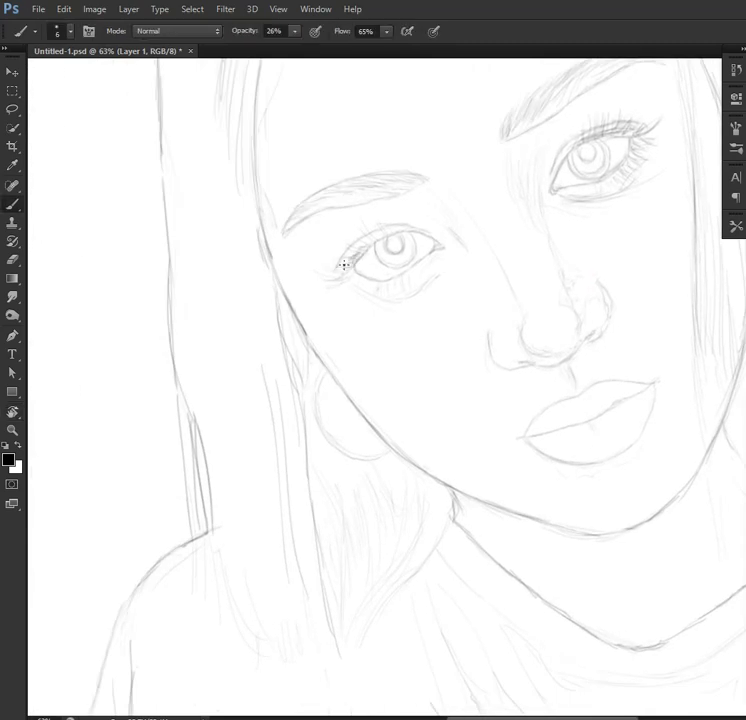
{"action": "left_click_drag", "start_coordinate": [320, 279], "coordinate": [376, 242]}
{"action": "left_click_drag", "start_coordinate": [433, 268], "coordinate": [365, 290]}
Step: Turn the face sideways and add shading strokes along the side of the lips
{"action": "key", "text": "r"}
{"action": "mouse_move", "coordinate": [413, 268]}
{"action": "left_mouse_down"}
{"action": "mouse_move", "coordinate": [450, 437]}
{"action": "mouse_move", "coordinate": [434, 214]}
{"action": "left_mouse_up"}
{"action": "left_click_drag", "start_coordinate": [651, 338], "coordinate": [521, 345]}
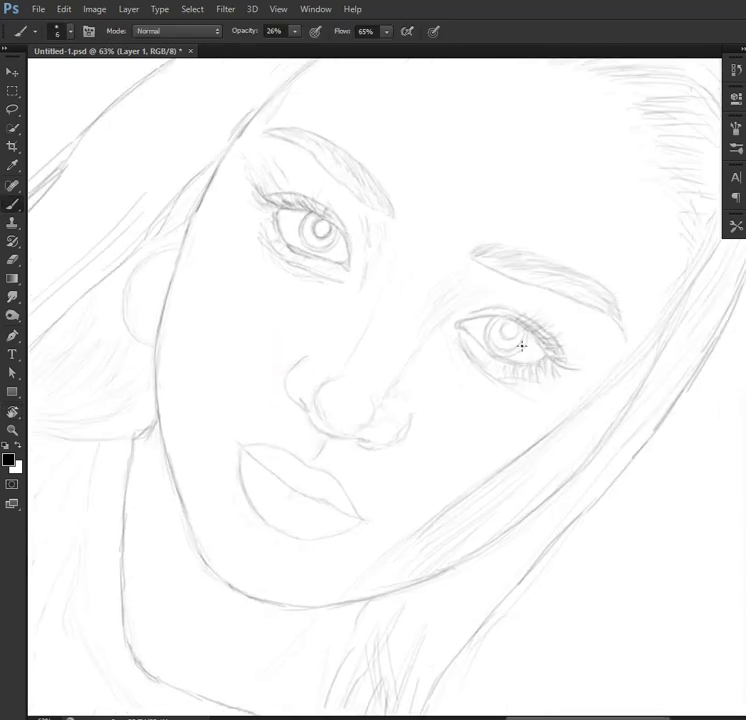
{"action": "key", "text": "r"}
{"action": "mouse_move", "coordinate": [473, 317]}
{"action": "left_mouse_down"}
{"action": "mouse_move", "coordinate": [576, 406]}
{"action": "mouse_move", "coordinate": [415, 379]}
{"action": "left_mouse_up"}
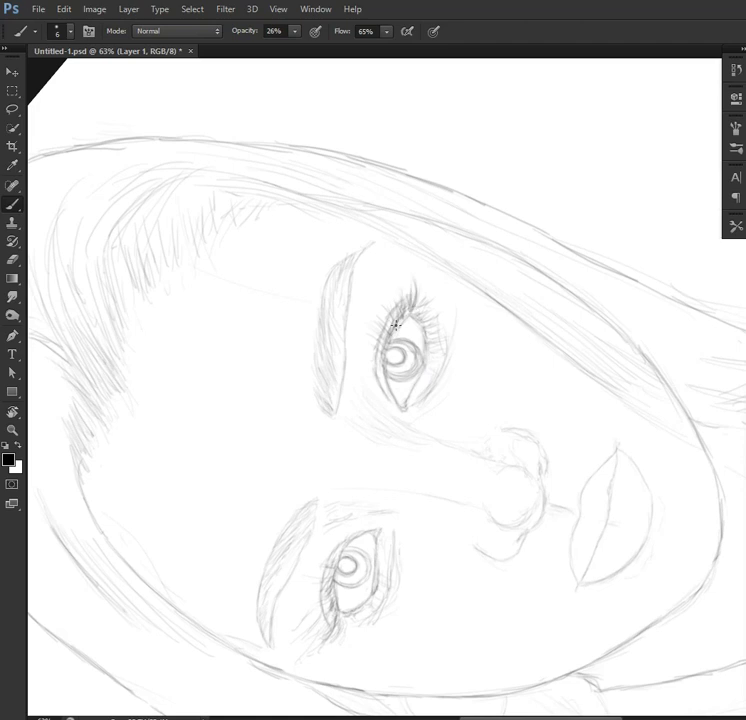
{"action": "scroll", "coordinate": [390, 458], "scroll_direction": "down", "scroll_amount": 5}
{"action": "key", "text": "r"}
{"action": "left_click_drag", "start_coordinate": [441, 495], "coordinate": [436, 458]}
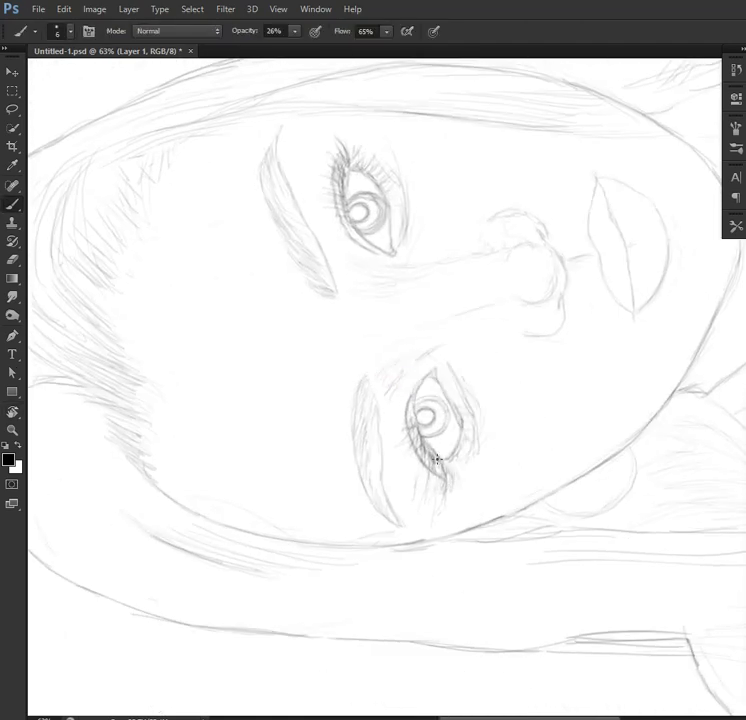
{"action": "key", "text": "r"}
{"action": "left_click_drag", "start_coordinate": [505, 398], "coordinate": [493, 316]}
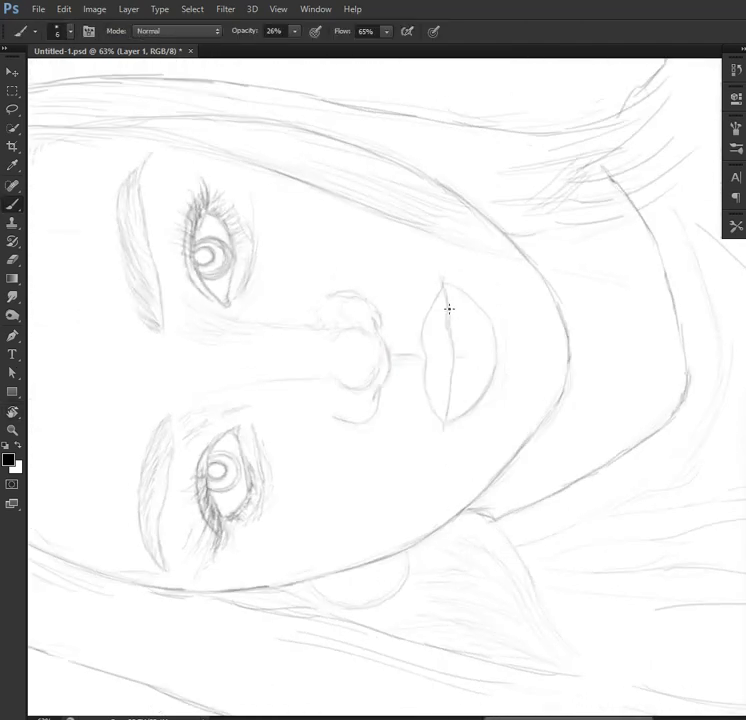
{"action": "mouse_move", "coordinate": [502, 312]}
{"action": "left_mouse_down"}
{"action": "mouse_move", "coordinate": [500, 398]}
{"action": "mouse_move", "coordinate": [475, 335]}
{"action": "mouse_move", "coordinate": [446, 420]}
{"action": "left_mouse_up"}
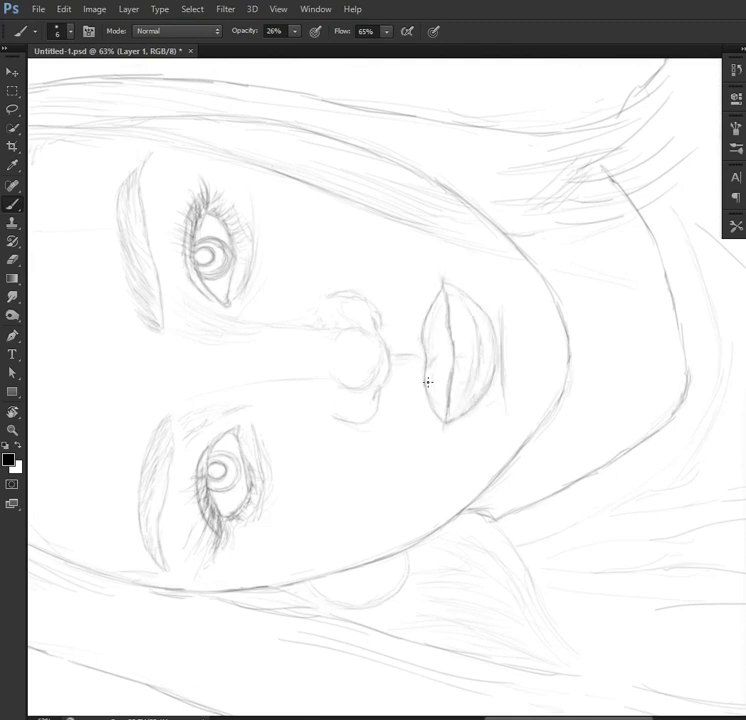
{"action": "left_click_drag", "start_coordinate": [455, 349], "coordinate": [520, 364]}
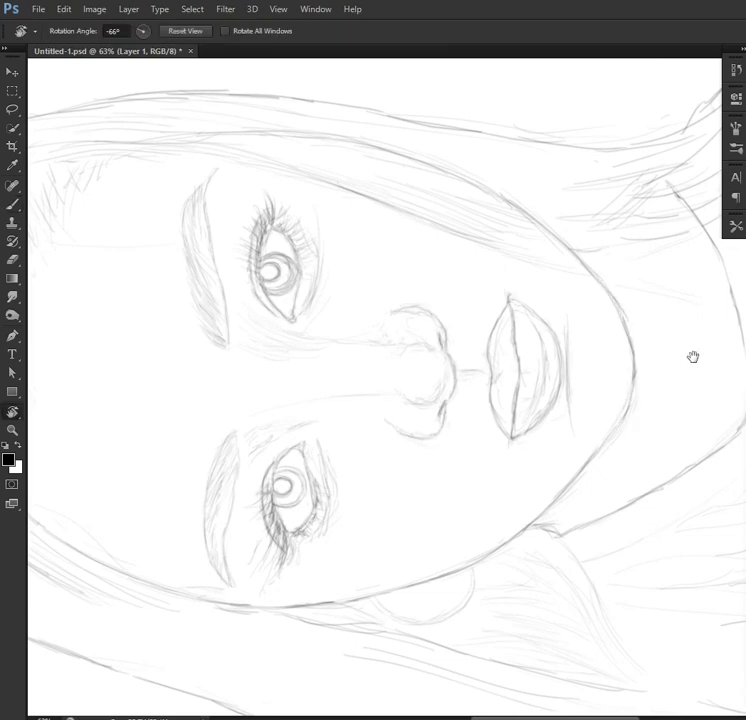
Step: Rotate toward the hair and draw vertical strands near the parting
{"action": "left_click_drag", "start_coordinate": [688, 350], "coordinate": [536, 370]}
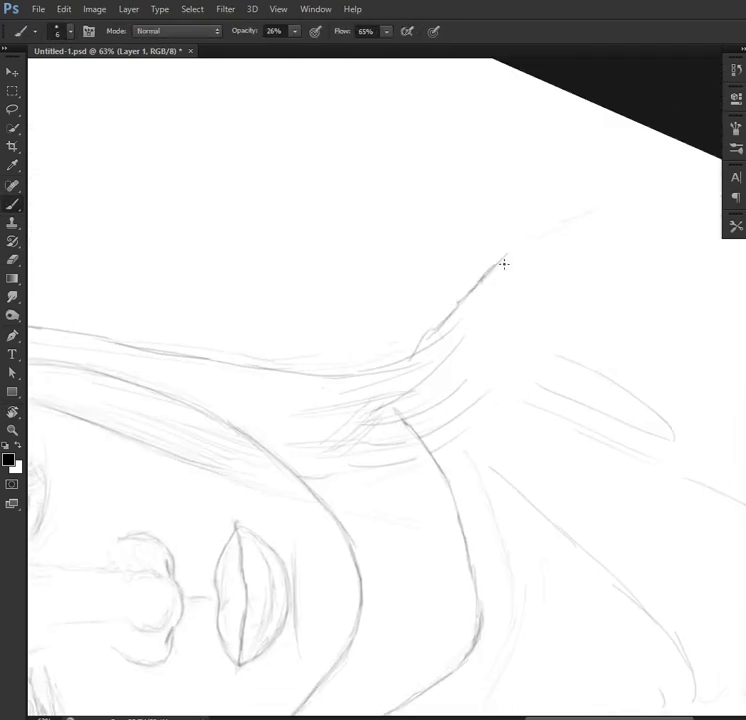
{"action": "left_click_drag", "start_coordinate": [553, 261], "coordinate": [538, 495]}
{"action": "mouse_move", "coordinate": [344, 152]}
{"action": "left_mouse_down"}
{"action": "mouse_move", "coordinate": [566, 430]}
{"action": "mouse_move", "coordinate": [336, 543]}
{"action": "mouse_move", "coordinate": [473, 296]}
{"action": "left_mouse_up"}
{"action": "mouse_move", "coordinate": [465, 367]}
{"action": "left_mouse_down"}
{"action": "mouse_move", "coordinate": [335, 195]}
{"action": "mouse_move", "coordinate": [358, 425]}
{"action": "left_mouse_up"}
{"action": "mouse_move", "coordinate": [241, 142]}
{"action": "left_mouse_down"}
{"action": "mouse_move", "coordinate": [260, 433]}
{"action": "mouse_move", "coordinate": [206, 166]}
{"action": "left_mouse_up"}
{"action": "left_click_drag", "start_coordinate": [218, 245], "coordinate": [260, 465]}
Step: Add hair strands down the right side, over the forehead and along the hairline
{"action": "mouse_move", "coordinate": [357, 527]}
{"action": "left_mouse_down"}
{"action": "mouse_move", "coordinate": [360, 495]}
{"action": "mouse_move", "coordinate": [316, 455]}
{"action": "mouse_move", "coordinate": [436, 466]}
{"action": "left_mouse_up"}
{"action": "left_click_drag", "start_coordinate": [480, 540], "coordinate": [503, 253]}
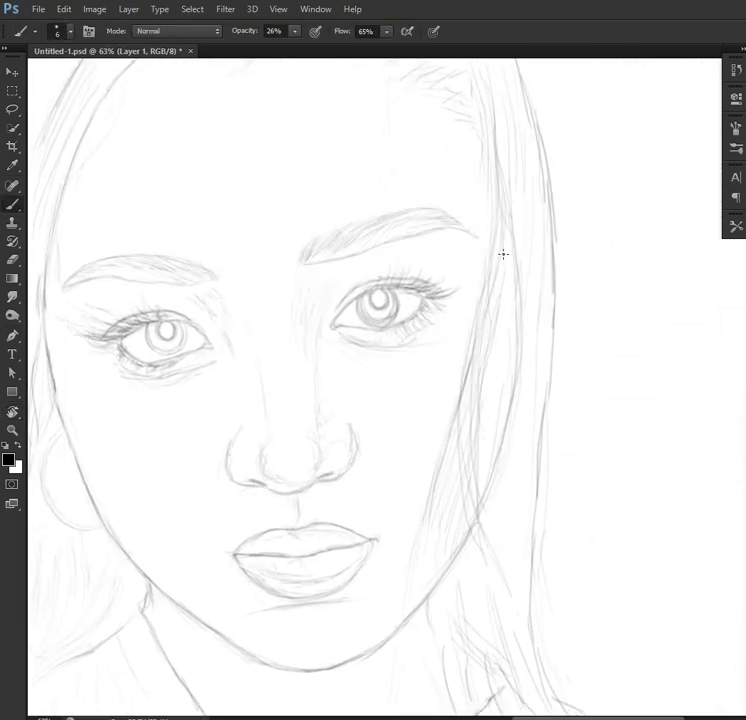
{"action": "left_click_drag", "start_coordinate": [362, 30], "coordinate": [385, 145]}
{"action": "left_click_drag", "start_coordinate": [500, 186], "coordinate": [520, 300]}
{"action": "mouse_move", "coordinate": [440, 200]}
{"action": "left_mouse_down"}
{"action": "mouse_move", "coordinate": [536, 236]}
{"action": "mouse_move", "coordinate": [385, 256]}
{"action": "mouse_move", "coordinate": [446, 150]}
{"action": "mouse_move", "coordinate": [391, 150]}
{"action": "mouse_move", "coordinate": [329, 190]}
{"action": "left_mouse_up"}
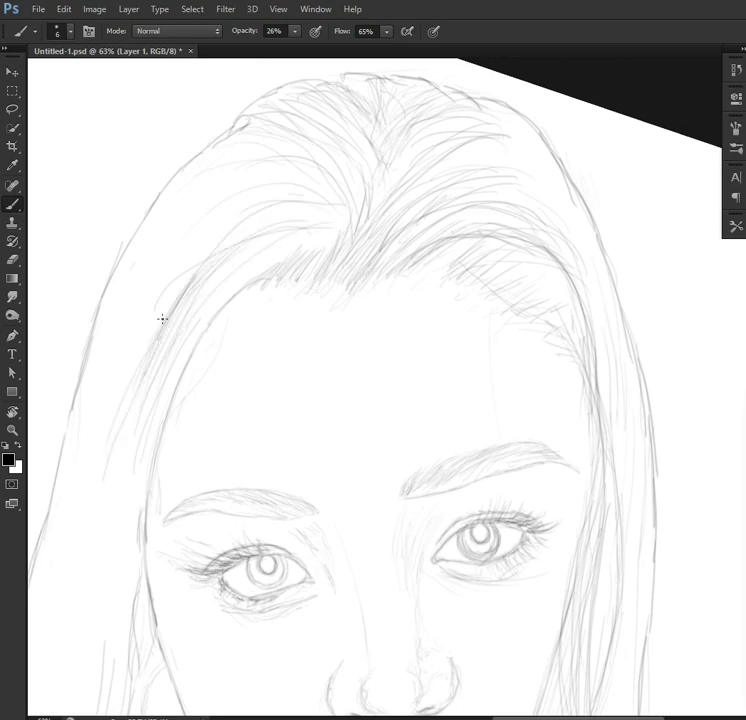
Step: Darken the eyebrow's top and inner end, and line the side of the nose bridge
{"action": "left_click_drag", "start_coordinate": [162, 318], "coordinate": [227, 211]}
{"action": "left_click_drag", "start_coordinate": [289, 384], "coordinate": [340, 381]}
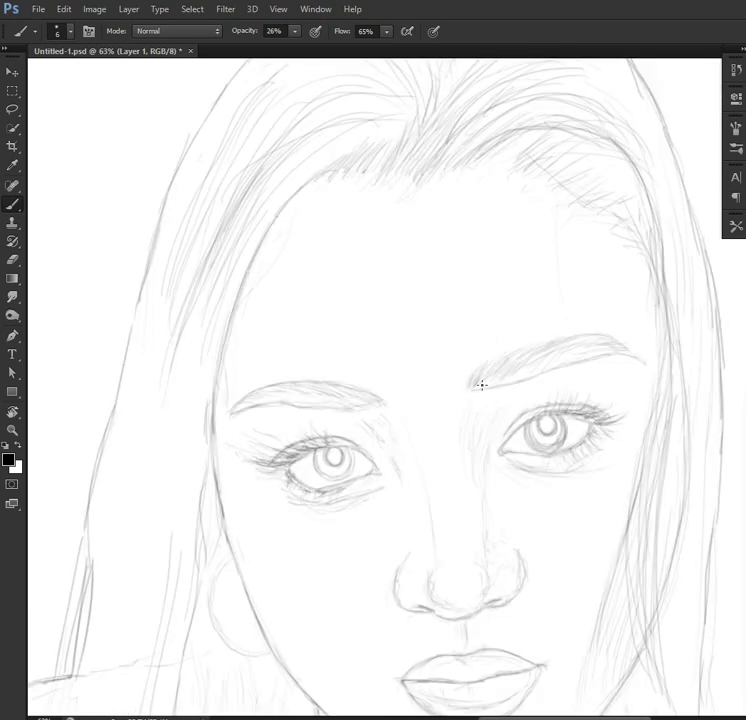
{"action": "left_click_drag", "start_coordinate": [381, 400], "coordinate": [325, 388]}
{"action": "left_click_drag", "start_coordinate": [398, 455], "coordinate": [405, 525]}
{"action": "left_click_drag", "start_coordinate": [470, 515], "coordinate": [466, 456]}
{"action": "left_click_drag", "start_coordinate": [386, 458], "coordinate": [405, 500]}
{"action": "key", "text": "e"}
{"action": "key", "text": "b"}
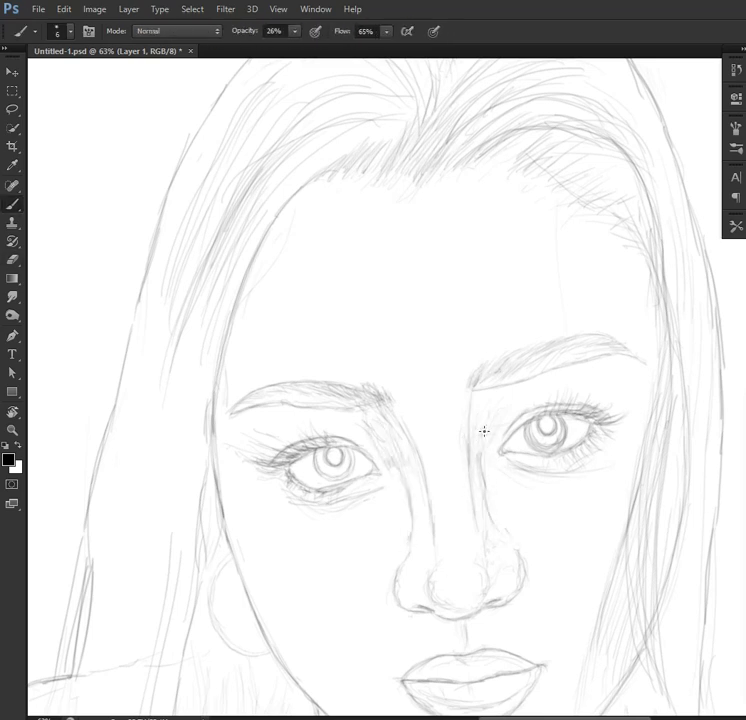
{"action": "scroll", "coordinate": [394, 461], "scroll_direction": "right", "scroll_amount": 3}
{"action": "scroll", "coordinate": [549, 122], "scroll_direction": "down", "scroll_amount": 5}
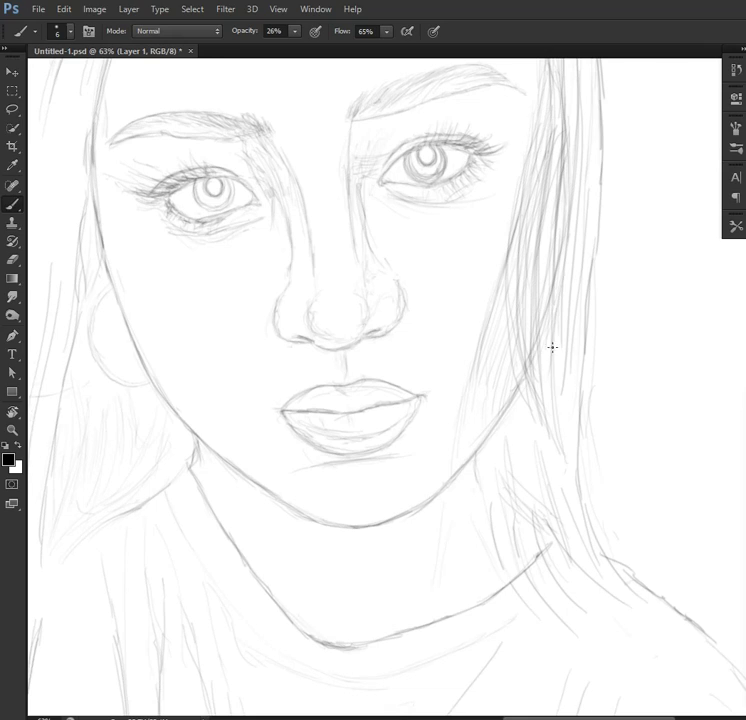
{"action": "key", "text": "e"}
{"action": "key", "text": "b"}
{"action": "key", "text": "e"}
{"action": "key", "text": "b"}
{"action": "scroll", "coordinate": [394, 287], "scroll_direction": "down", "scroll_amount": 3}
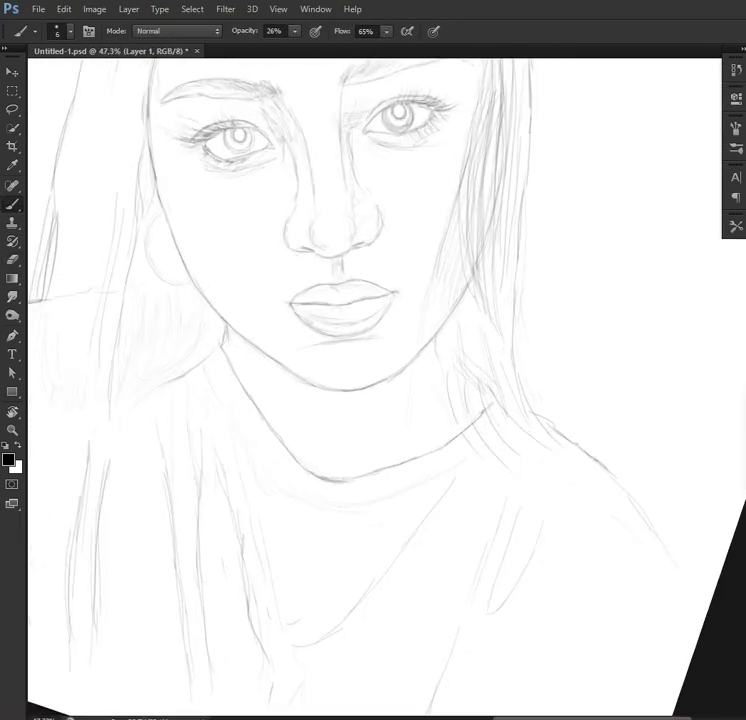
{"action": "scroll", "coordinate": [363, 283], "scroll_direction": "up", "scroll_amount": 4}
{"action": "key", "text": "e"}
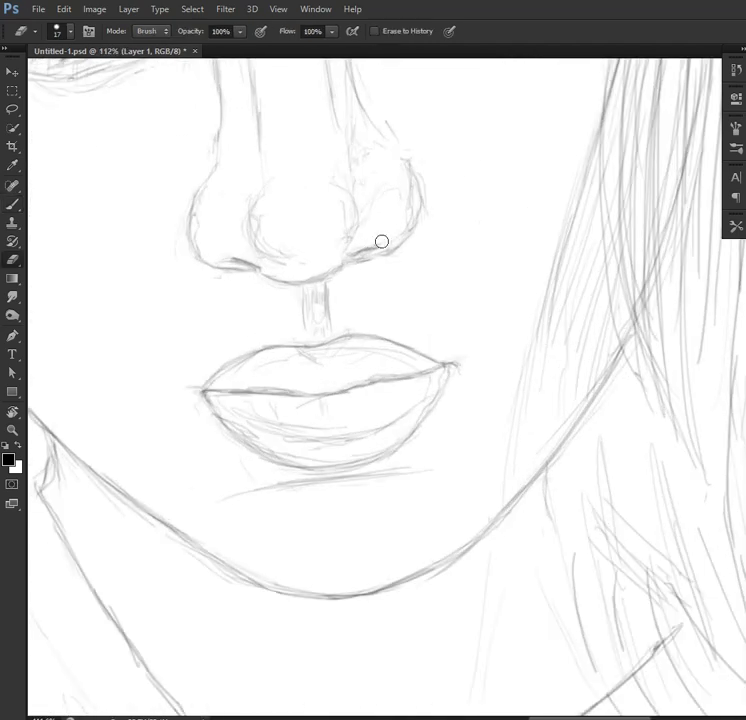
{"action": "key", "text": "b"}
{"action": "left_click_drag", "start_coordinate": [329, 287], "coordinate": [286, 330]}
{"action": "key", "text": "e"}
{"action": "key", "text": "b"}
{"action": "key", "text": "e"}
{"action": "key", "text": "b"}
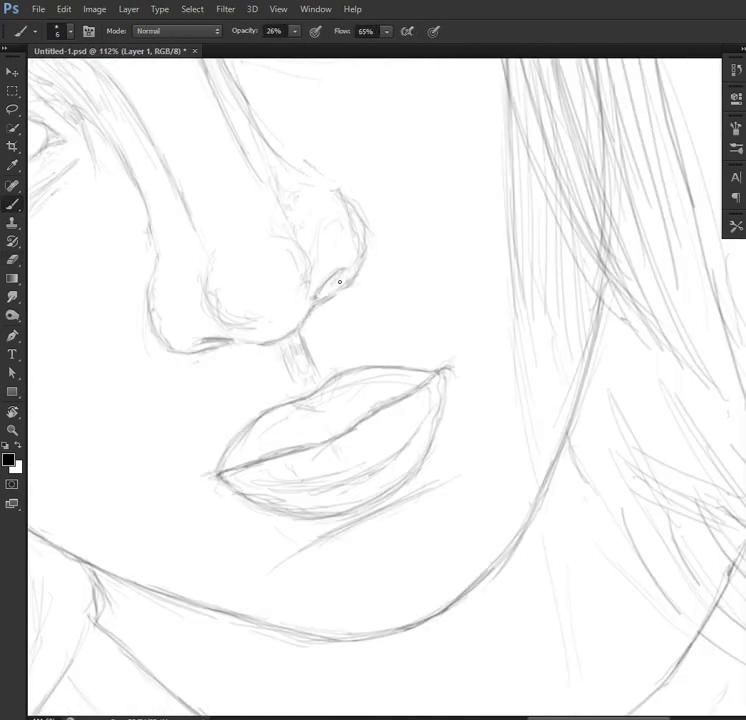
{"action": "key", "text": "r"}
{"action": "left_click_drag", "start_coordinate": [361, 268], "coordinate": [500, 367]}
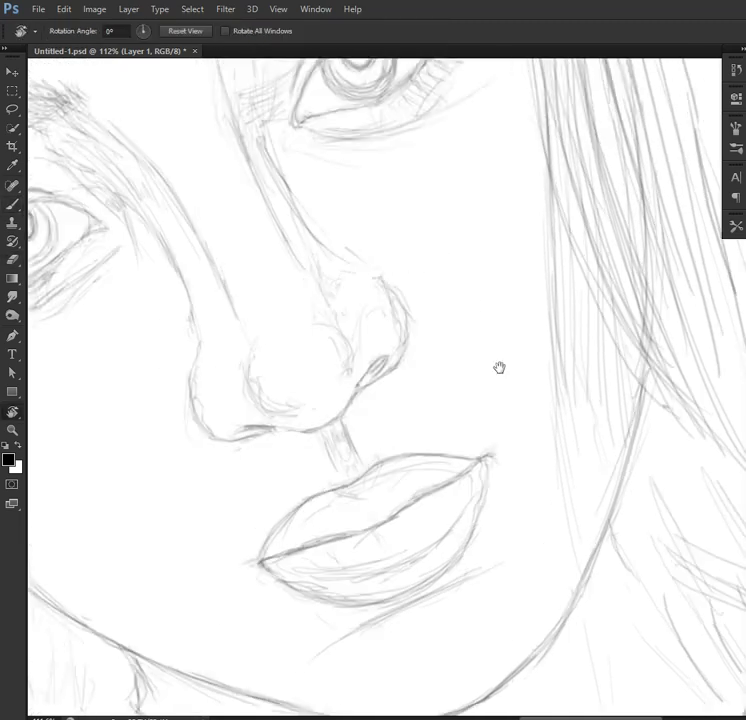
Step: Reinforce the upper lip outline and add short shading strokes inside the lips
{"action": "key", "text": "e"}
{"action": "key", "text": "b"}
{"action": "key", "text": "e"}
{"action": "key", "text": "b"}
{"action": "key", "text": "e"}
{"action": "key", "text": "b"}
{"action": "key", "text": "e"}
{"action": "key", "text": "b"}
{"action": "mouse_move", "coordinate": [394, 522]}
{"action": "left_mouse_down"}
{"action": "mouse_move", "coordinate": [397, 480]}
{"action": "mouse_move", "coordinate": [410, 596]}
{"action": "left_mouse_up"}
{"action": "key", "text": "r"}
{"action": "left_click_drag", "start_coordinate": [445, 356], "coordinate": [372, 379]}
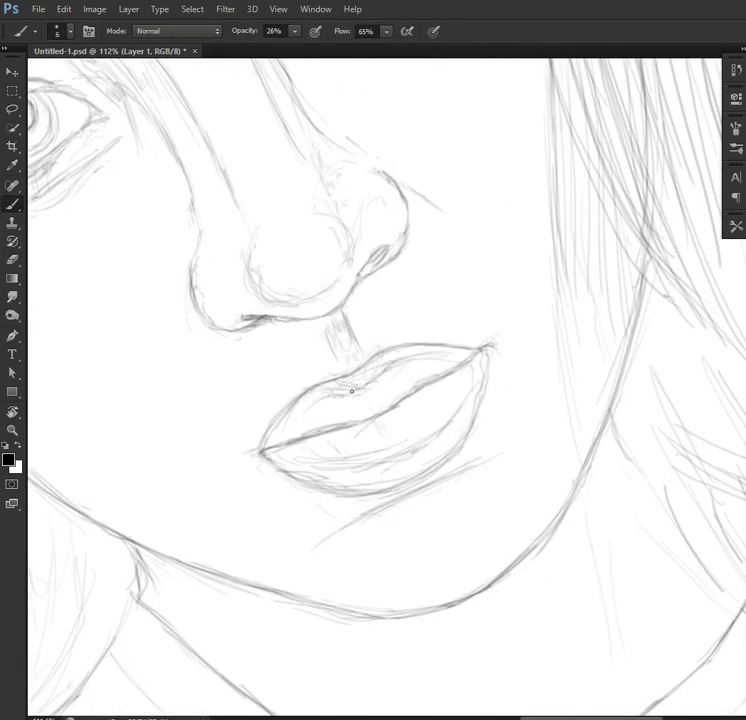
{"action": "mouse_move", "coordinate": [348, 467]}
{"action": "left_mouse_down"}
{"action": "mouse_move", "coordinate": [388, 418]}
{"action": "mouse_move", "coordinate": [380, 395]}
{"action": "left_mouse_up"}
Step: Shade inside the lower lip and darken the left corner of the lips
{"action": "key", "text": "e"}
{"action": "key", "text": "b"}
{"action": "key", "text": "e"}
{"action": "key", "text": "b"}
{"action": "key", "text": "e"}
{"action": "key", "text": "b"}
{"action": "key", "text": "e"}
{"action": "key", "text": "b"}
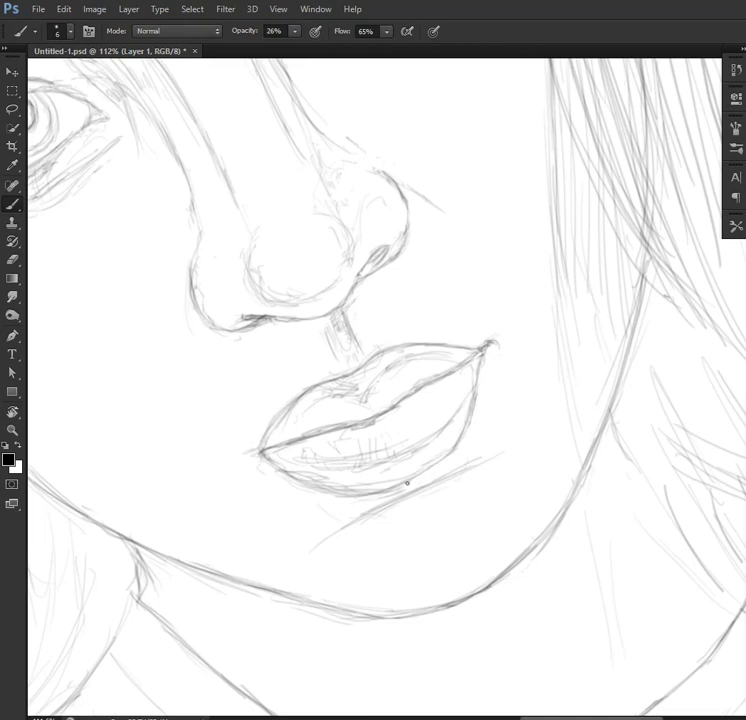
{"action": "key", "text": "e"}
{"action": "key", "text": "b"}
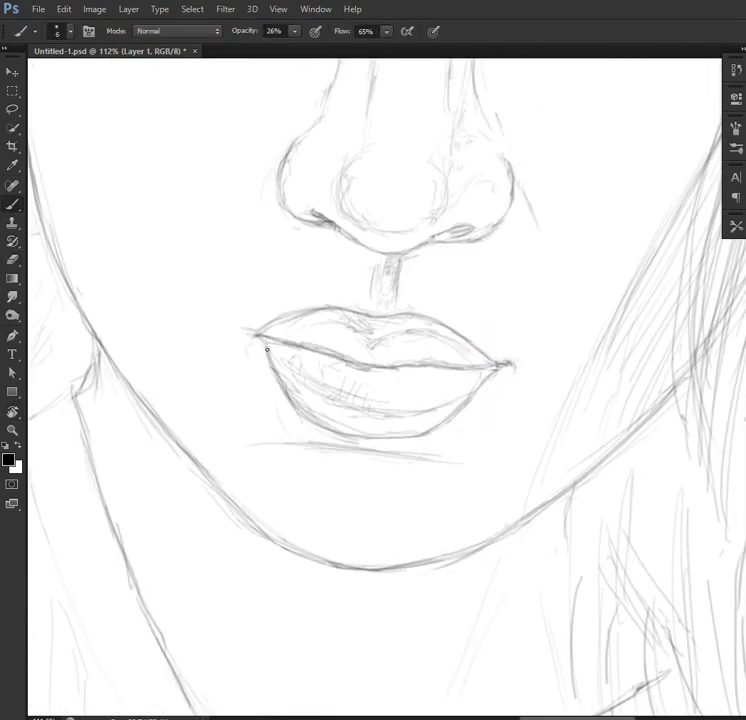
{"action": "left_click_drag", "start_coordinate": [385, 418], "coordinate": [295, 370]}
{"action": "left_click_drag", "start_coordinate": [360, 418], "coordinate": [275, 340]}
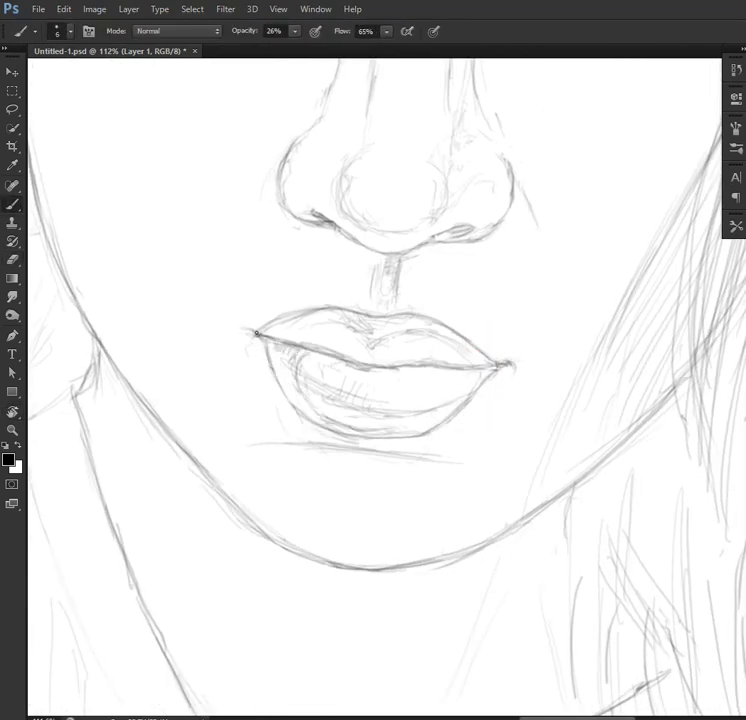
Step: Thicken the right eyebrow, darken the right upper lid and lashes, and add hair strands
{"action": "key", "text": "e"}
{"action": "key", "text": "b"}
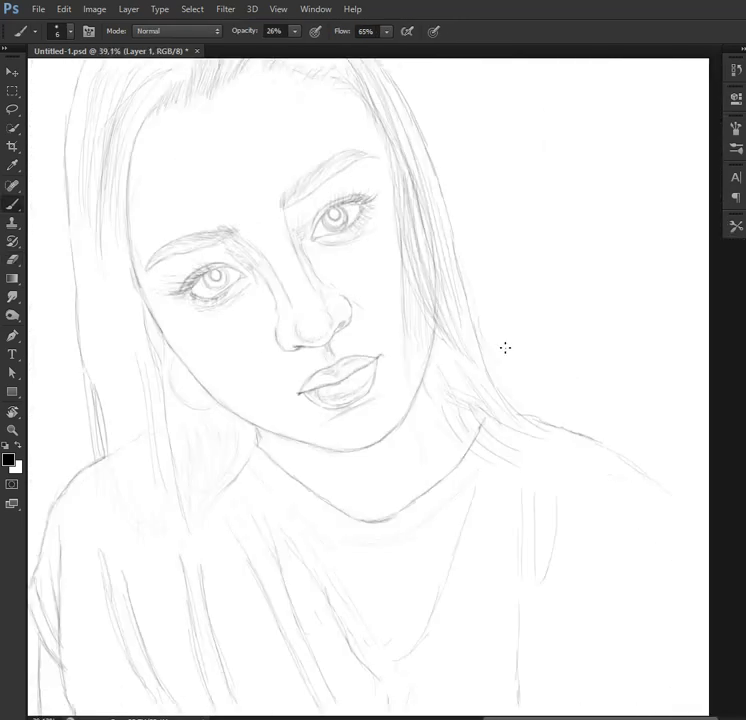
{"action": "mouse_move", "coordinate": [342, 243]}
{"action": "left_mouse_down"}
{"action": "mouse_move", "coordinate": [480, 158]}
{"action": "mouse_move", "coordinate": [422, 172]}
{"action": "left_mouse_up"}
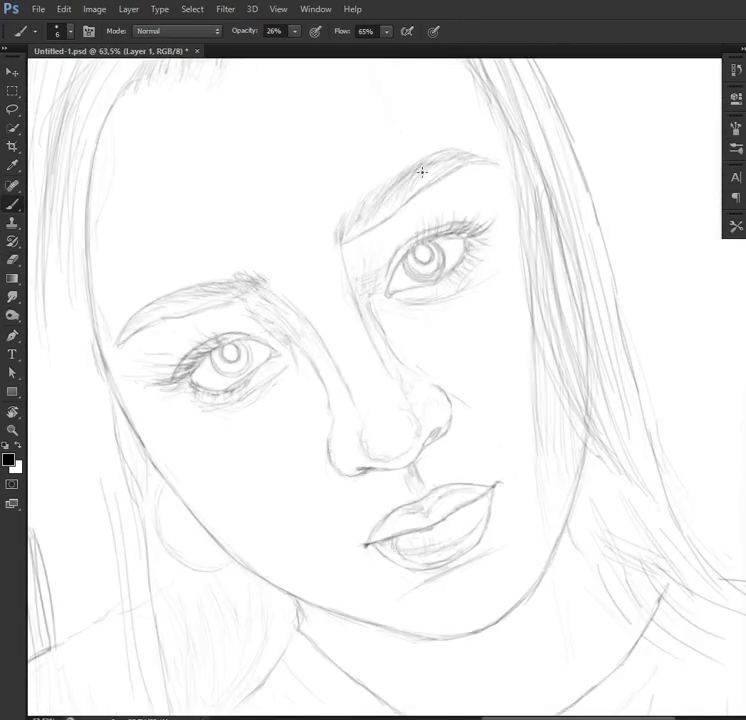
{"action": "left_click_drag", "start_coordinate": [466, 229], "coordinate": [424, 236]}
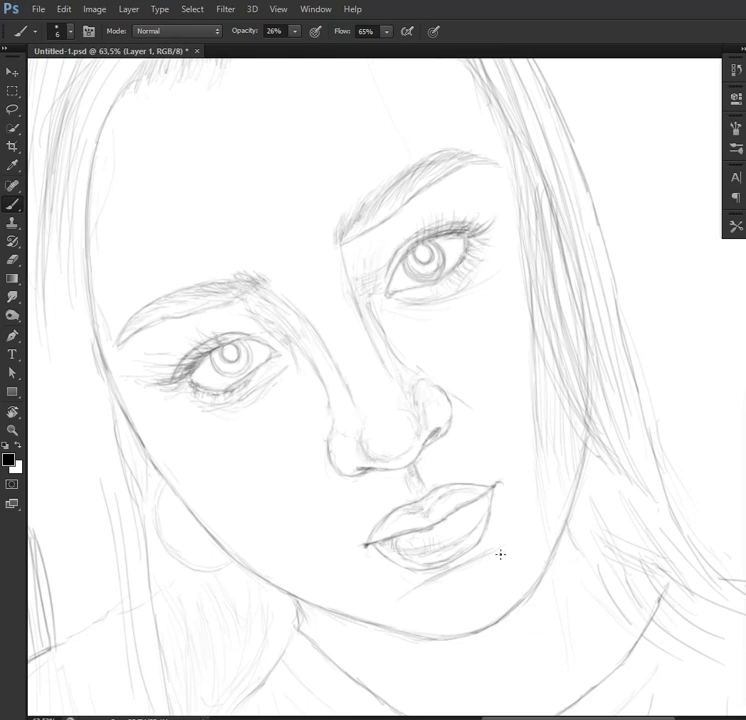
{"action": "scroll", "coordinate": [500, 554], "scroll_direction": "down", "scroll_amount": 3}
{"action": "left_click_drag", "start_coordinate": [499, 554], "coordinate": [379, 504]}
{"action": "left_click_drag", "start_coordinate": [458, 320], "coordinate": [450, 397]}
{"action": "left_click_drag", "start_coordinate": [296, 440], "coordinate": [501, 411]}
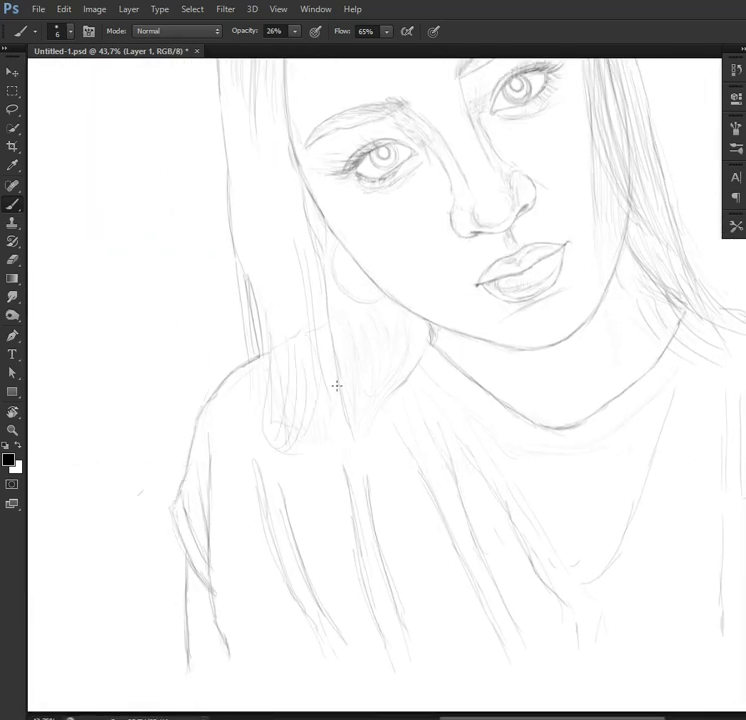
{"action": "left_click_drag", "start_coordinate": [456, 412], "coordinate": [398, 402]}
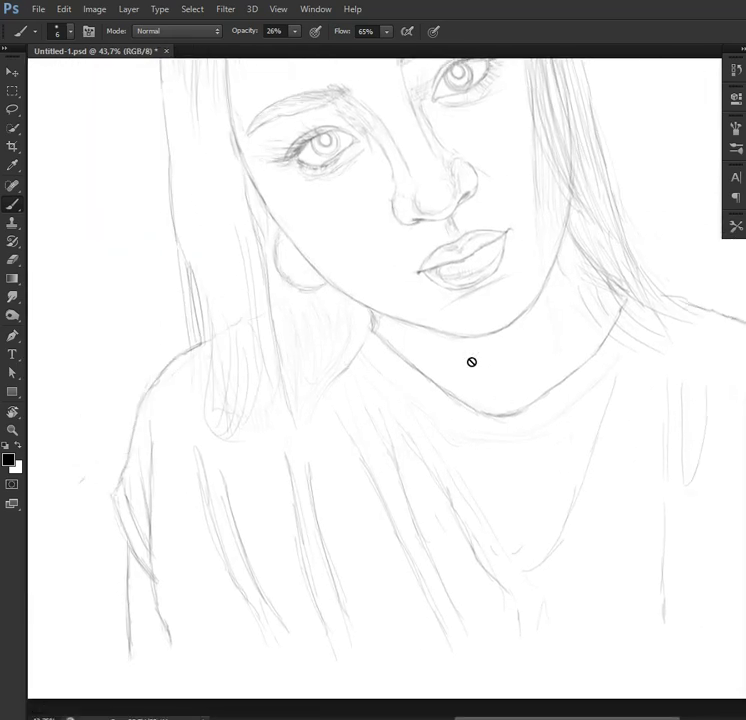
{"action": "scroll", "coordinate": [308, 350], "scroll_direction": "up", "scroll_amount": 5}
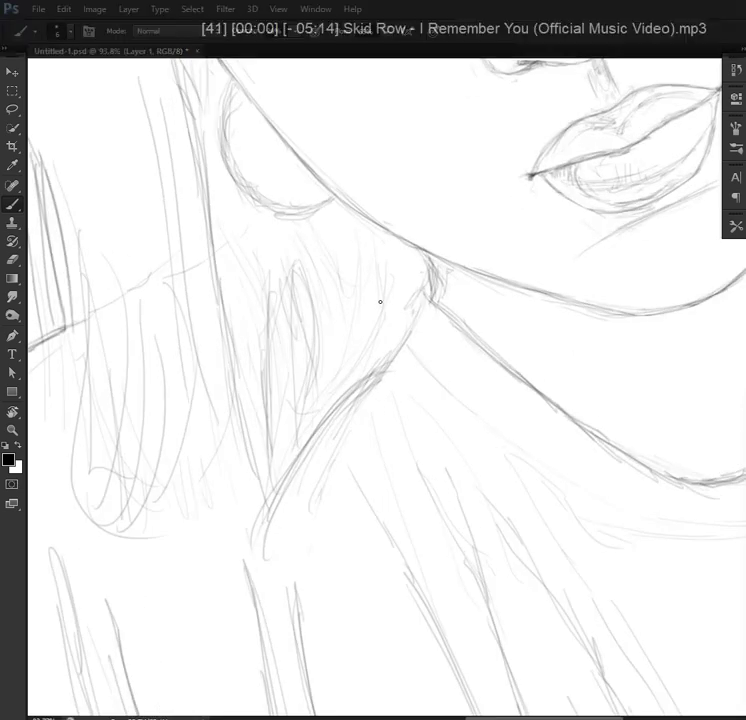
{"action": "left_click_drag", "start_coordinate": [380, 301], "coordinate": [416, 420]}
Step: Touch up stray pencil lines around the cheek and neck
{"action": "key", "text": "e"}
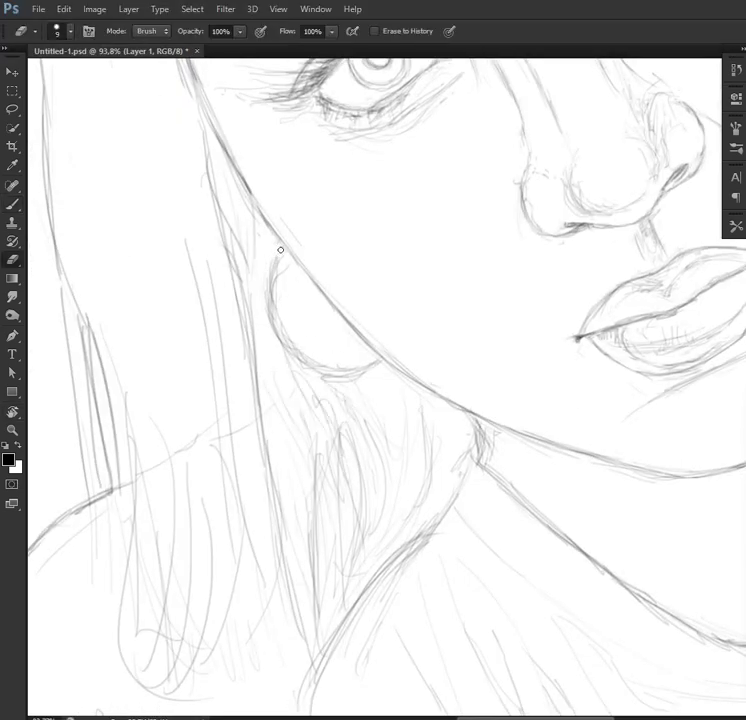
{"action": "key", "text": "b"}
{"action": "scroll", "coordinate": [416, 361], "scroll_direction": "down", "scroll_amount": 3}
{"action": "scroll", "coordinate": [253, 531], "scroll_direction": "left", "scroll_amount": 2}
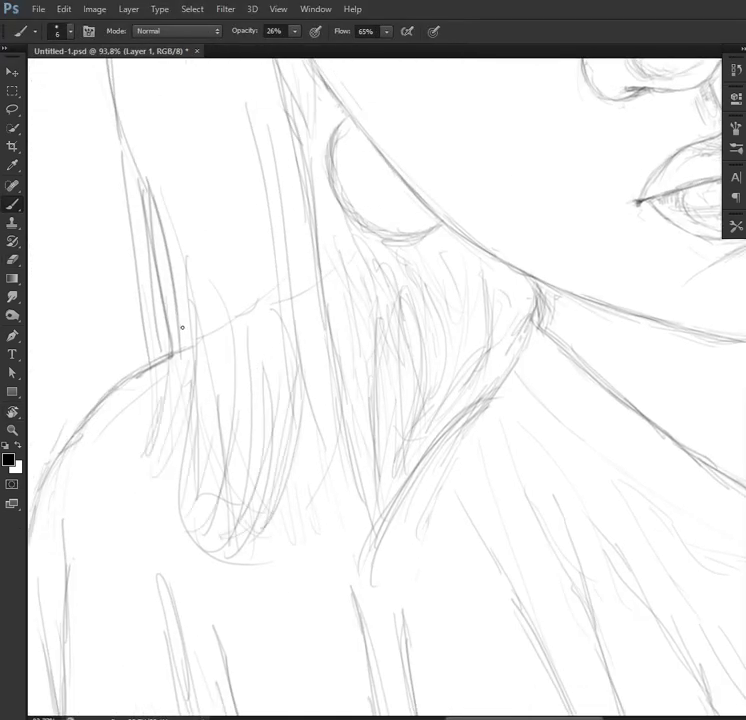
{"action": "scroll", "coordinate": [331, 327], "scroll_direction": "up", "scroll_amount": 3}
{"action": "scroll", "coordinate": [443, 535], "scroll_direction": "down", "scroll_amount": 5}
{"action": "scroll", "coordinate": [358, 437], "scroll_direction": "up", "scroll_amount": 3}
{"action": "left_click_drag", "start_coordinate": [358, 437], "coordinate": [322, 555]}
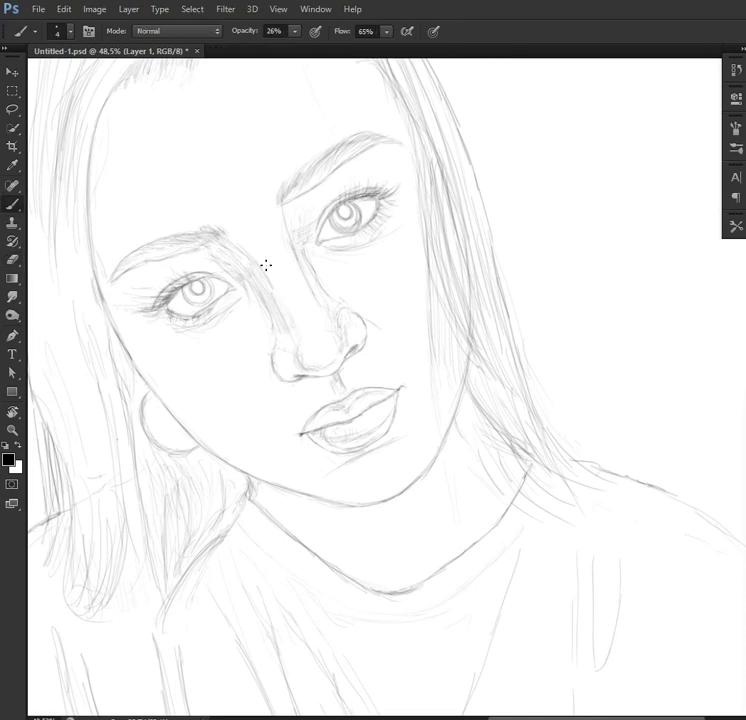
Step: Erase stray lines around the forehead and eyes, alternating eraser and pencil
{"action": "key", "text": "e"}
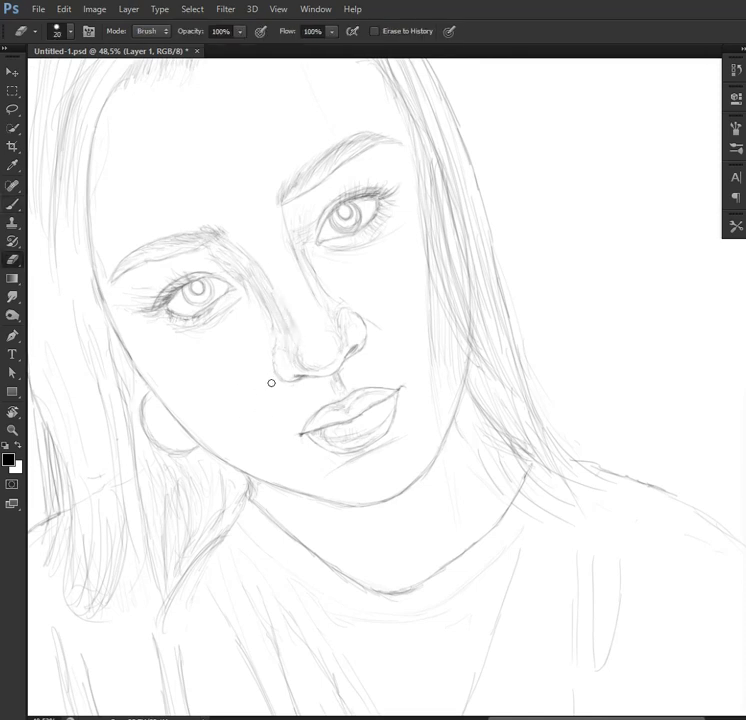
{"action": "key", "text": "b"}
{"action": "key", "text": "e"}
{"action": "key", "text": "b"}
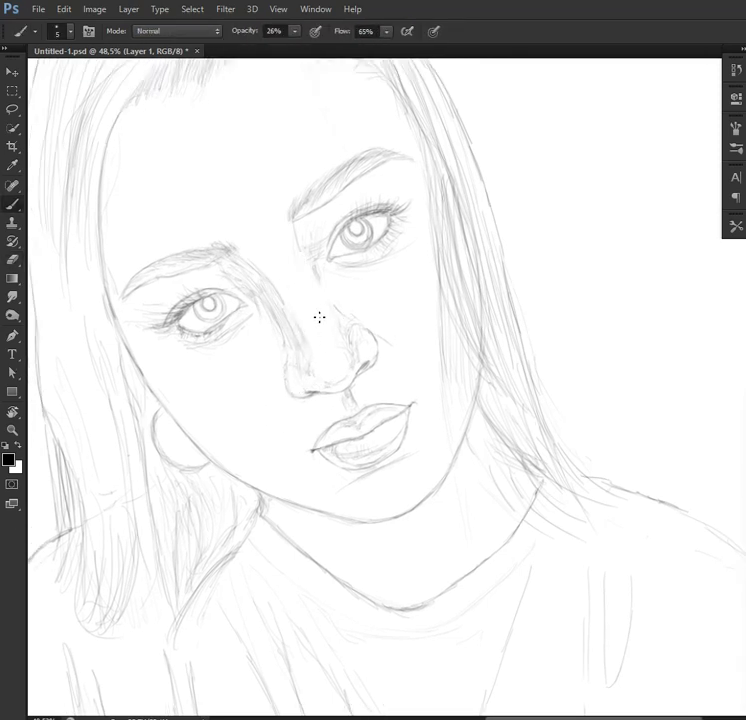
{"action": "key", "text": "e"}
{"action": "key", "text": "b"}
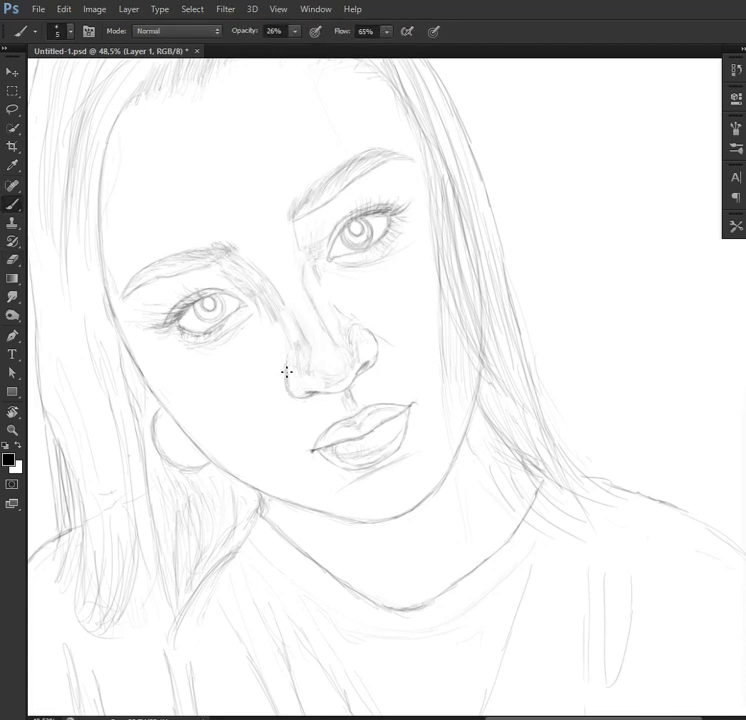
{"action": "key", "text": "e"}
{"action": "scroll", "coordinate": [383, 422], "scroll_direction": "down", "scroll_amount": 3}
{"action": "scroll", "coordinate": [476, 303], "scroll_direction": "up", "scroll_amount": 1}
{"action": "scroll", "coordinate": [509, 427], "scroll_direction": "down", "scroll_amount": 1}
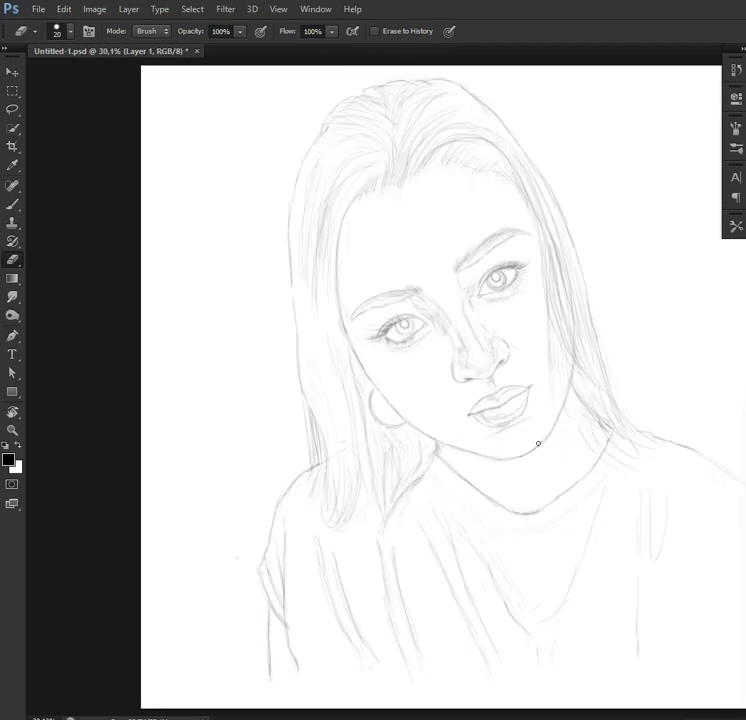
Step: Save the sketch, then select Background and add a new empty layer
{"action": "key", "text": "ctrl+s"}
{"action": "scroll", "coordinate": [523, 290], "scroll_direction": "up", "scroll_amount": 5}
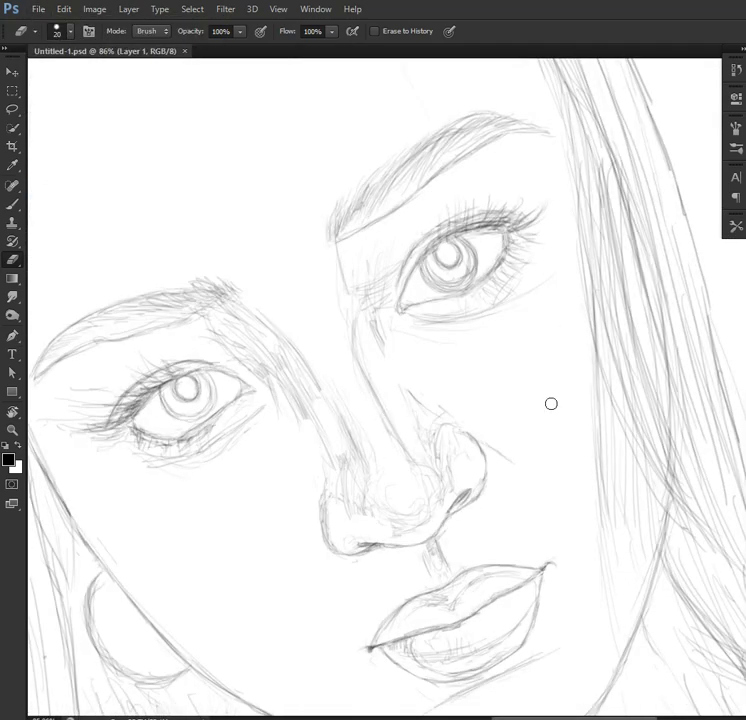
{"action": "scroll", "coordinate": [551, 403], "scroll_direction": "up", "scroll_amount": 1}
{"action": "key", "text": "alt+bracketleft"}
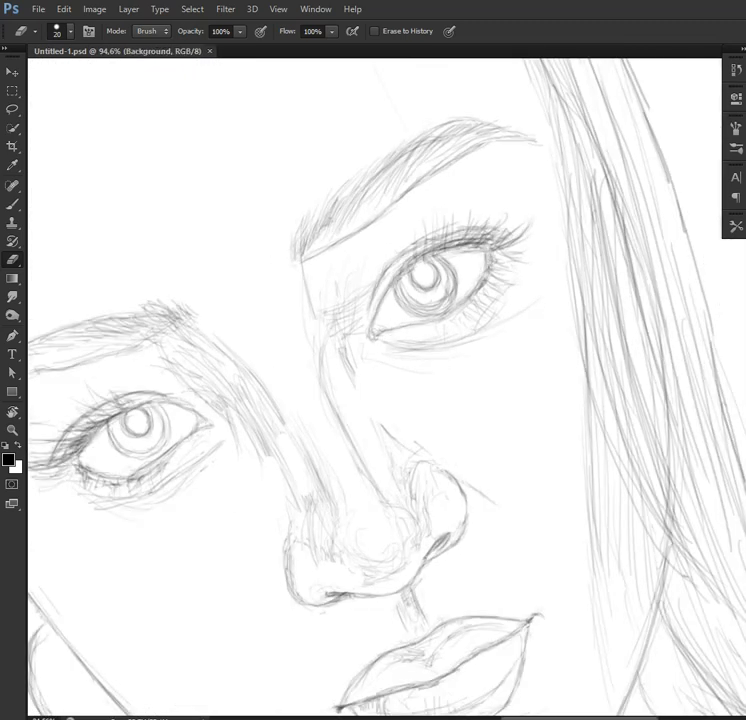
{"action": "key", "text": "ctrl+shift+alt+n"}
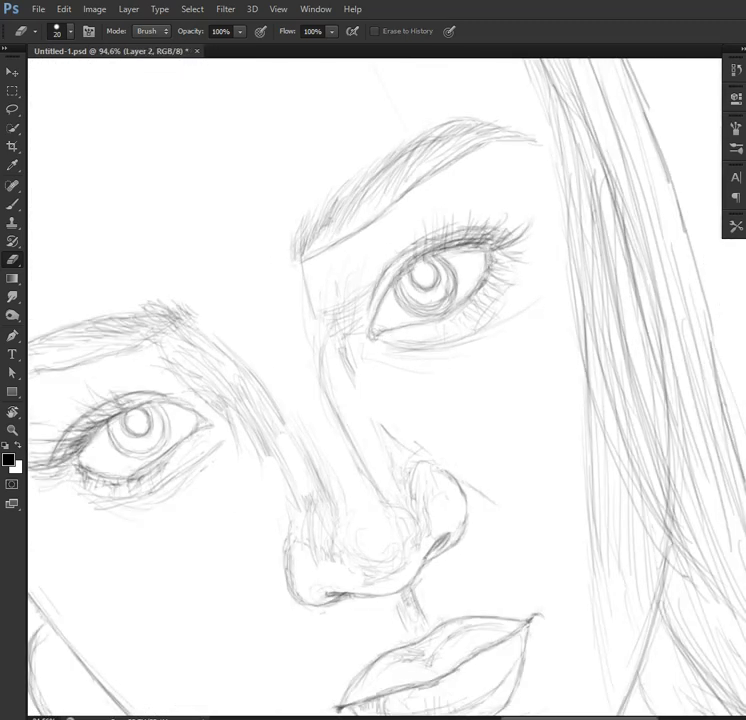
Step: Trace a closed Pen outline around the right eye and make it a selection
{"action": "key", "text": "p"}
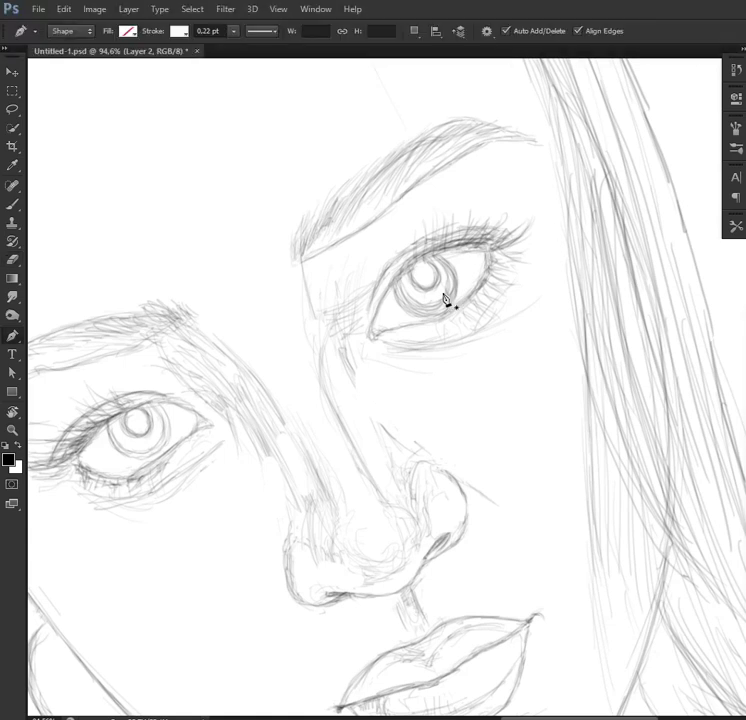
{"action": "left_click", "coordinate": [370, 333]}
{"action": "left_click_drag", "start_coordinate": [391, 285], "coordinate": [413, 255]}
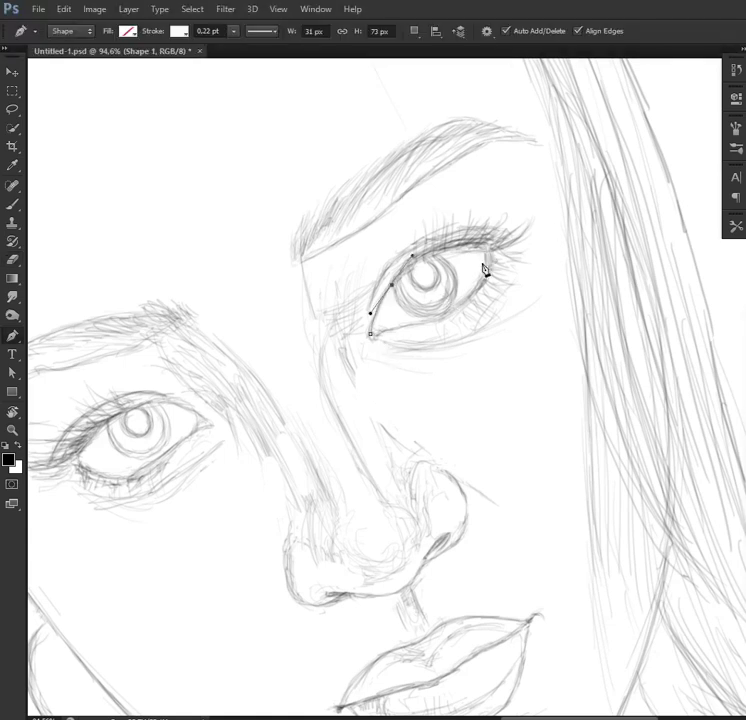
{"action": "left_click_drag", "start_coordinate": [483, 245], "coordinate": [486, 274]}
{"action": "left_click", "coordinate": [369, 333]}
{"action": "right_click", "coordinate": [430, 215]}
{"action": "left_click", "coordinate": [441, 246]}
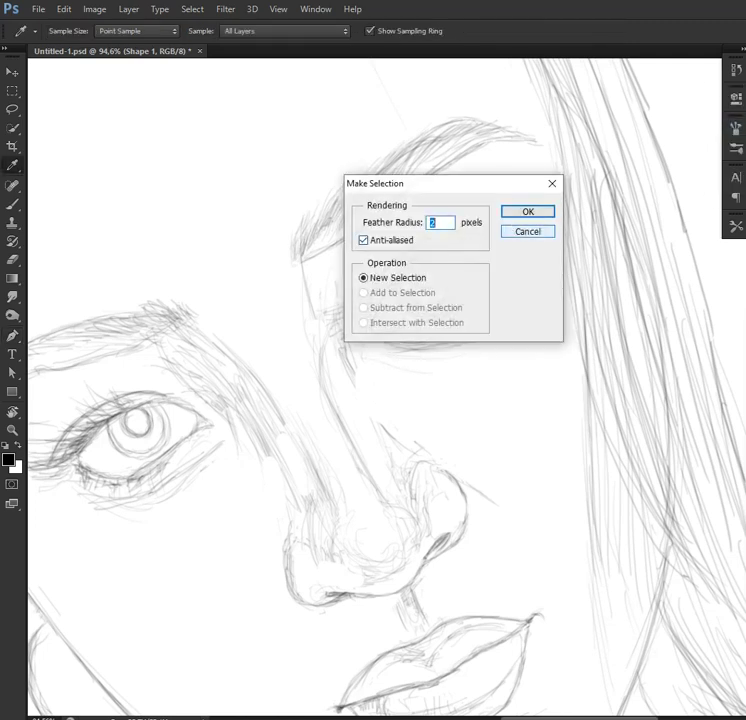
{"action": "left_click", "coordinate": [526, 211]}
{"action": "left_click", "coordinate": [70, 31]}
{"action": "left_click", "coordinate": [72, 58]}
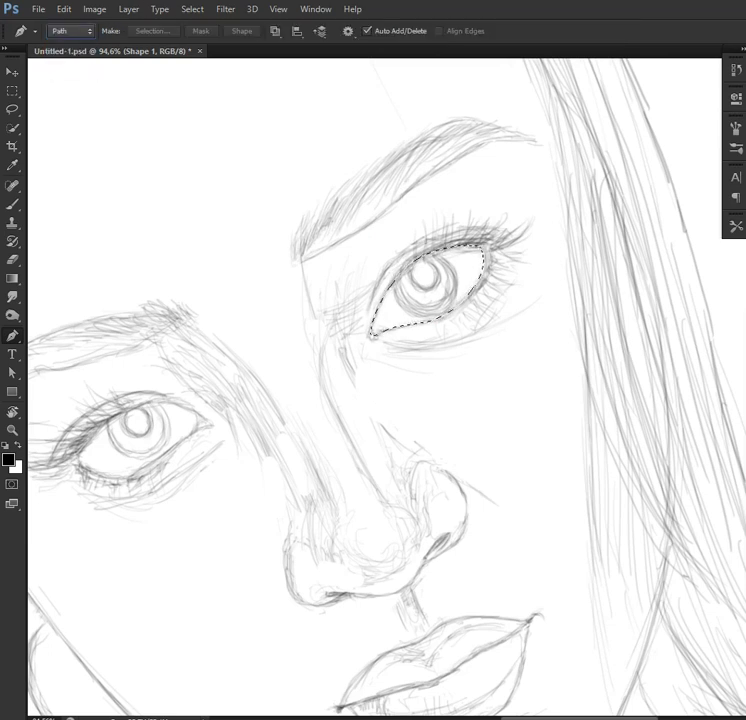
Step: Fill the right eye selection with pale pink on a new layer and deselect
{"action": "key", "text": "ctrl+shift+alt+n"}
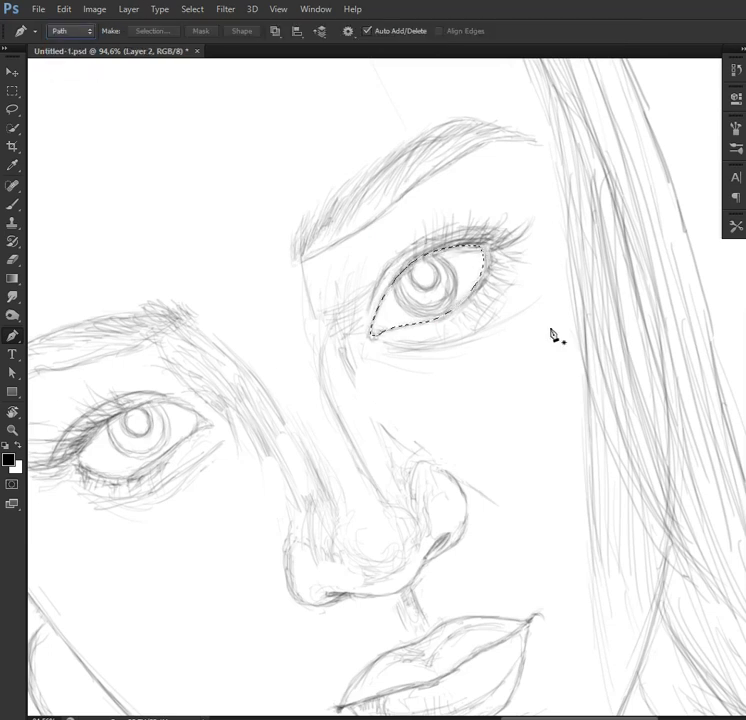
{"action": "key", "text": "i"}
{"action": "left_click", "coordinate": [16, 466]}
{"action": "left_click", "coordinate": [285, 561]}
{"action": "left_click", "coordinate": [610, 539]}
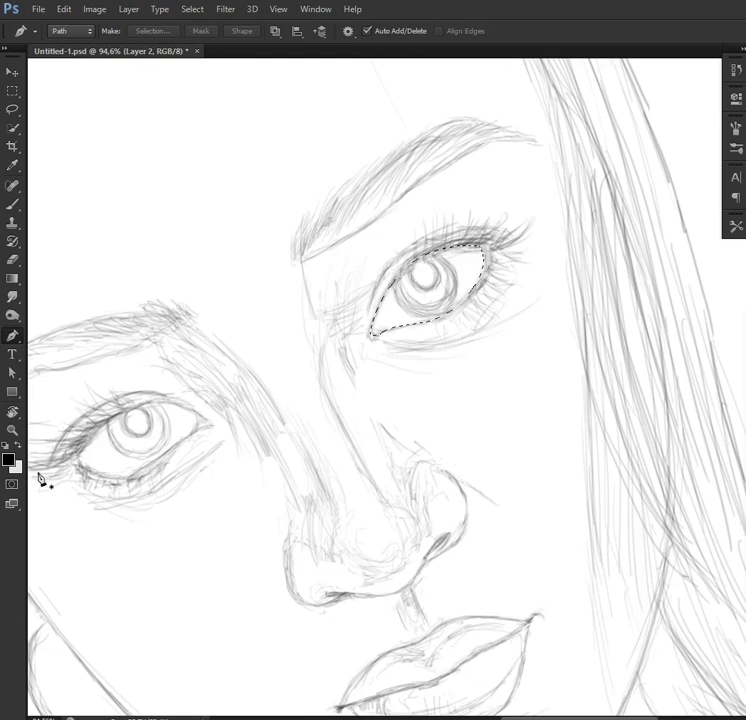
{"action": "key", "text": "x"}
{"action": "key", "text": "alt+BackSpace"}
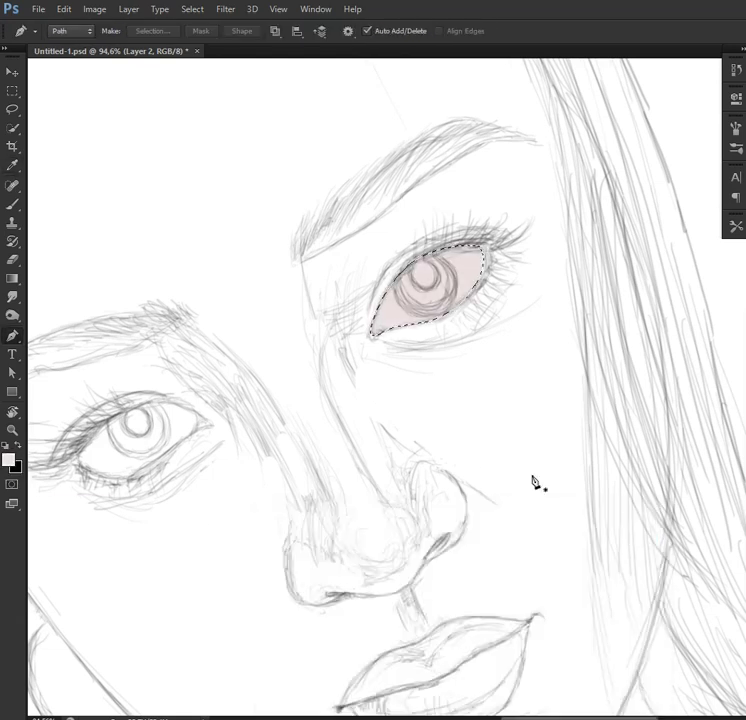
{"action": "key", "text": "ctrl+d"}
{"action": "mouse_move", "coordinate": [139, 434]}
{"action": "left_mouse_down"}
{"action": "mouse_move", "coordinate": [290, 400]}
{"action": "mouse_move", "coordinate": [276, 377]}
{"action": "left_mouse_up"}
{"action": "left_click", "coordinate": [358, 388]}
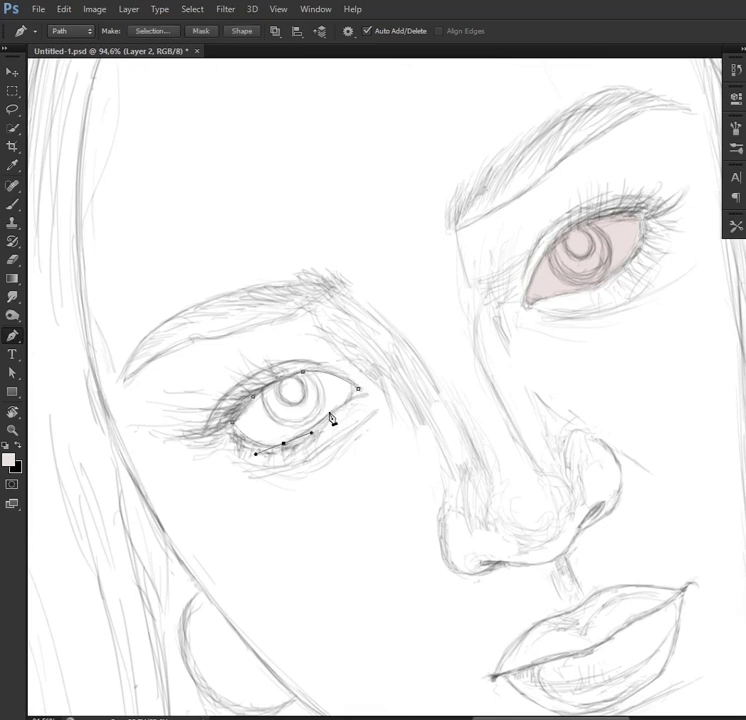
Step: Convert the left eye outline to a selection, fill it pale pink, and deselect
{"action": "key", "text": "ctrl+Return"}
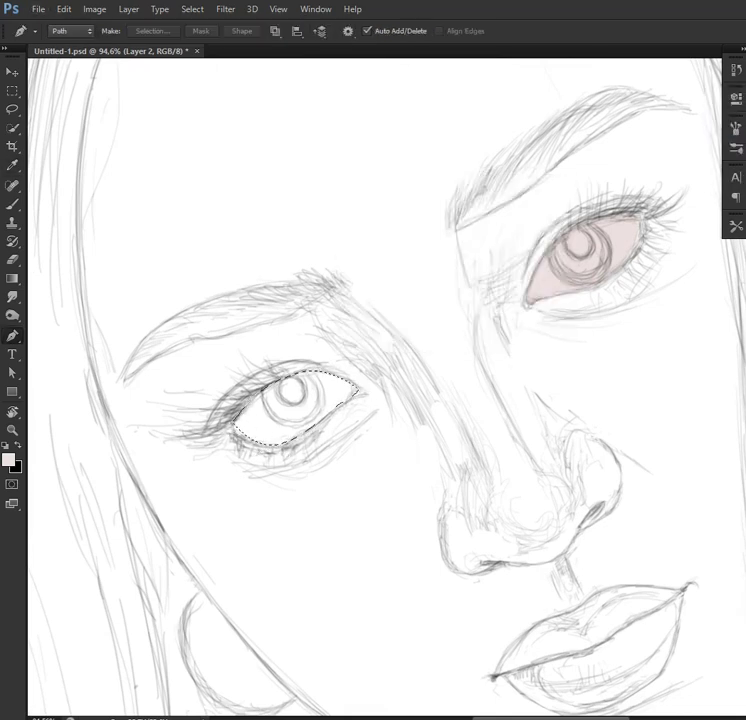
{"action": "key", "text": "alt+BackSpace"}
{"action": "key", "text": "ctrl+d"}
{"action": "left_click_drag", "start_coordinate": [517, 325], "coordinate": [438, 383]}
Step: Add a new layer for the irises and draw an ellipse over the left iris
{"action": "key", "text": "ctrl+shift+alt+n"}
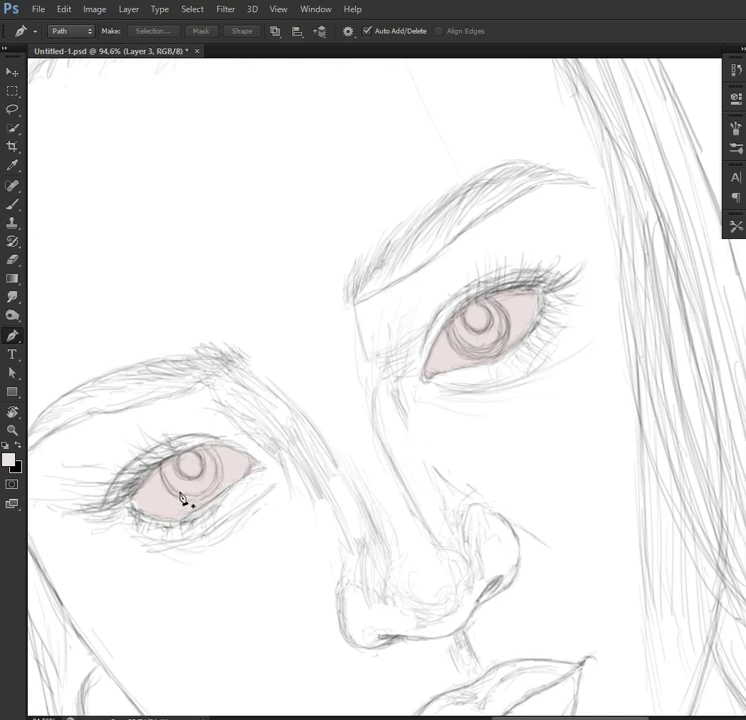
{"action": "left_click", "coordinate": [12, 391]}
{"action": "right_click", "coordinate": [12, 391]}
{"action": "left_click", "coordinate": [83, 415]}
{"action": "left_click_drag", "start_coordinate": [190, 471], "coordinate": [221, 509]}
{"action": "key", "text": "v"}
{"action": "left_click", "coordinate": [458, 386]}
Step: Try an elliptical selection on the left iris, undo it, and start a Pen outline instead
{"action": "right_click", "coordinate": [12, 90]}
{"action": "left_click", "coordinate": [45, 102]}
{"action": "left_click_drag", "start_coordinate": [150, 440], "coordinate": [221, 533]}
{"action": "key", "text": "Return"}
{"action": "key", "text": "u"}
{"action": "left_click_drag", "start_coordinate": [159, 452], "coordinate": [216, 511]}
{"action": "left_click", "coordinate": [736, 70]}
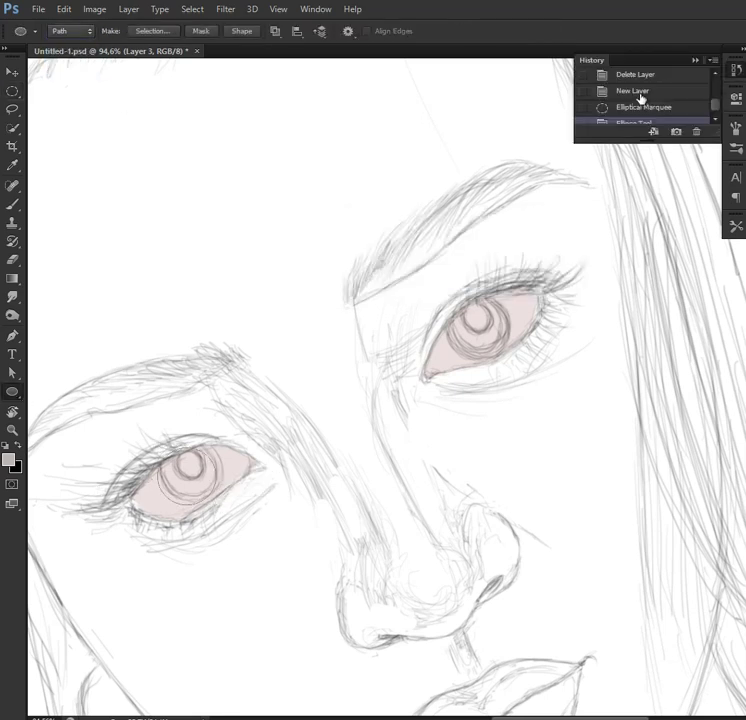
{"action": "key", "text": "p"}
{"action": "scroll", "coordinate": [186, 472], "scroll_direction": "up", "scroll_amount": 3}
{"action": "left_click", "coordinate": [161, 473]}
{"action": "left_click", "coordinate": [179, 491]}
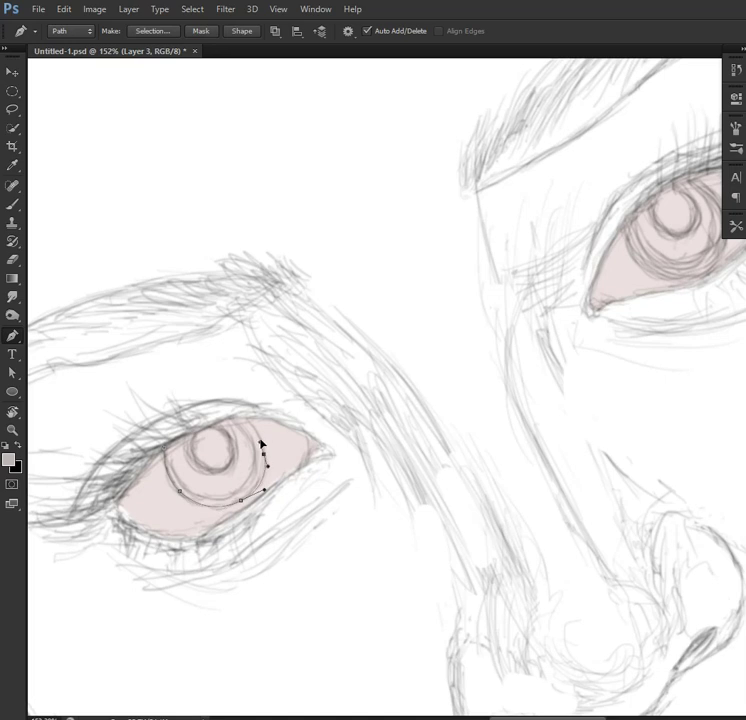
Step: Convert the iris outlines to a selection and choose a dark brown colour
{"action": "scroll", "coordinate": [167, 452], "scroll_direction": "down", "scroll_amount": 2}
{"action": "scroll", "coordinate": [491, 341], "scroll_direction": "up", "scroll_amount": 1}
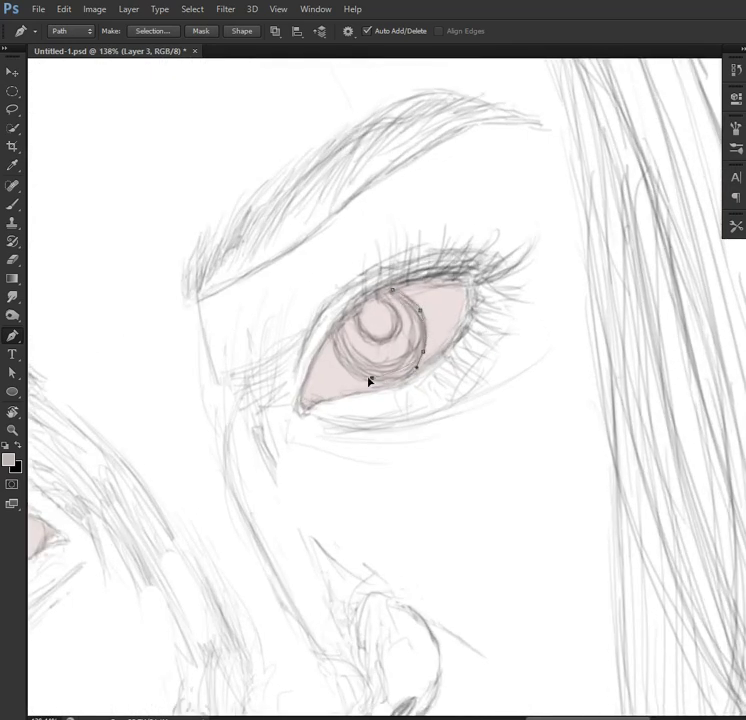
{"action": "scroll", "coordinate": [401, 292], "scroll_direction": "down", "scroll_amount": 3}
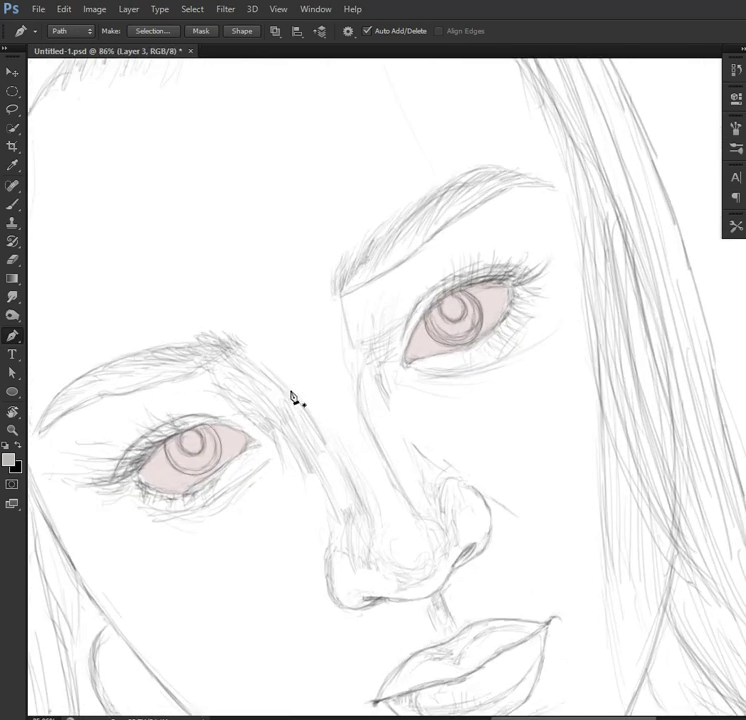
{"action": "key", "text": "ctrl+Return"}
{"action": "left_click", "coordinate": [8, 459]}
{"action": "left_click", "coordinate": [310, 670]}
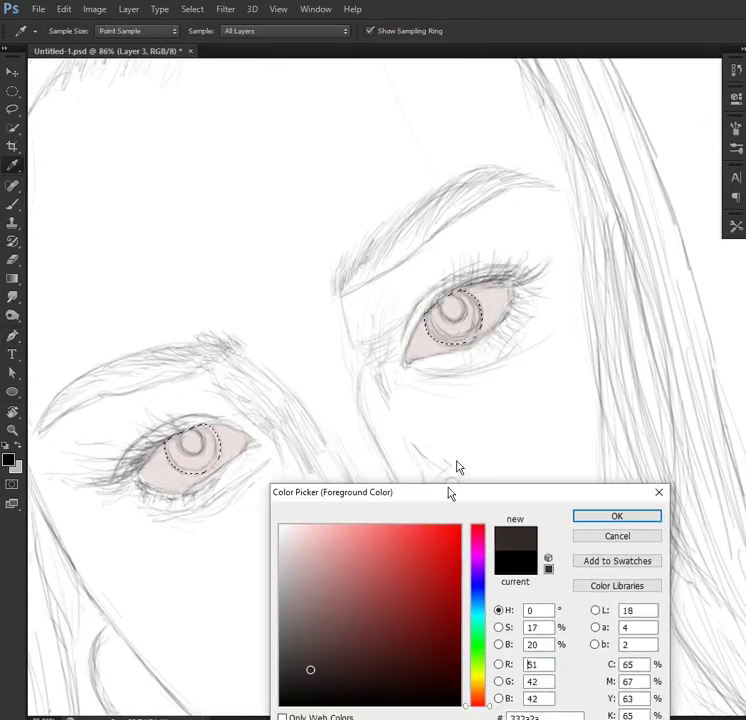
{"action": "left_click_drag", "start_coordinate": [446, 493], "coordinate": [461, 443]}
{"action": "left_click", "coordinate": [492, 636]}
{"action": "left_click", "coordinate": [457, 609]}
{"action": "key", "text": "Return"}
Step: Fill the iris selection with dark brown, refilling after an undo, and deselect
{"action": "key", "text": "alt+BackSpace"}
{"action": "key", "text": "p"}
{"action": "key", "text": "ctrl+z"}
{"action": "key", "text": "alt+BackSpace"}
{"action": "key", "text": "ctrl+d"}
{"action": "left_click_drag", "start_coordinate": [425, 438], "coordinate": [516, 286]}
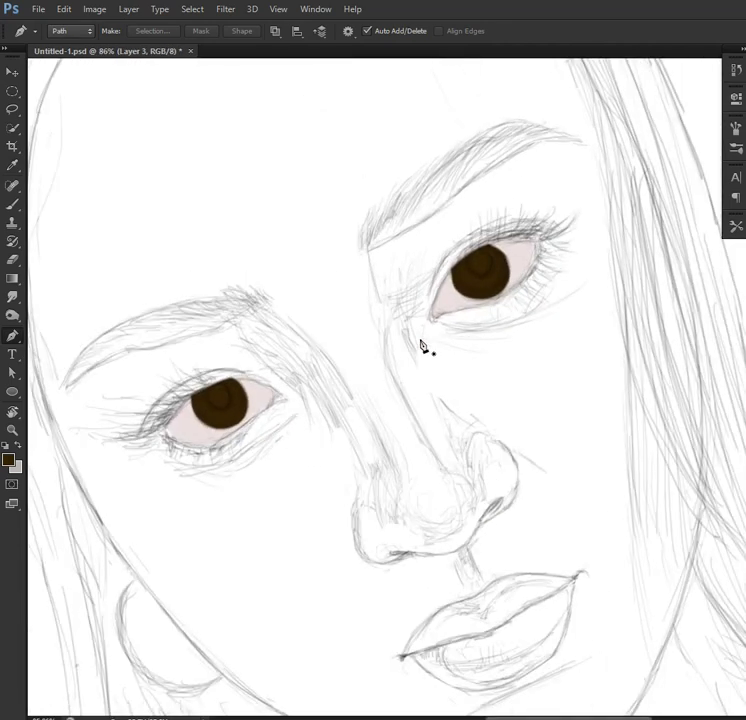
{"action": "scroll", "coordinate": [452, 314], "scroll_direction": "down", "scroll_amount": 2}
{"action": "scroll", "coordinate": [452, 314], "scroll_direction": "up", "scroll_amount": 3}
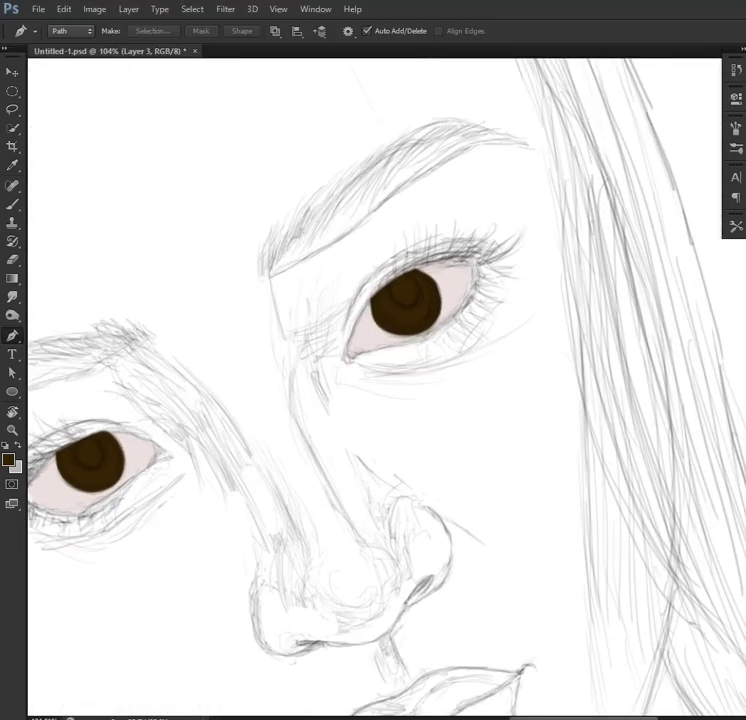
Step: Trace an eyeliner shape along the right eye's upper lid
{"action": "left_click", "coordinate": [345, 354]}
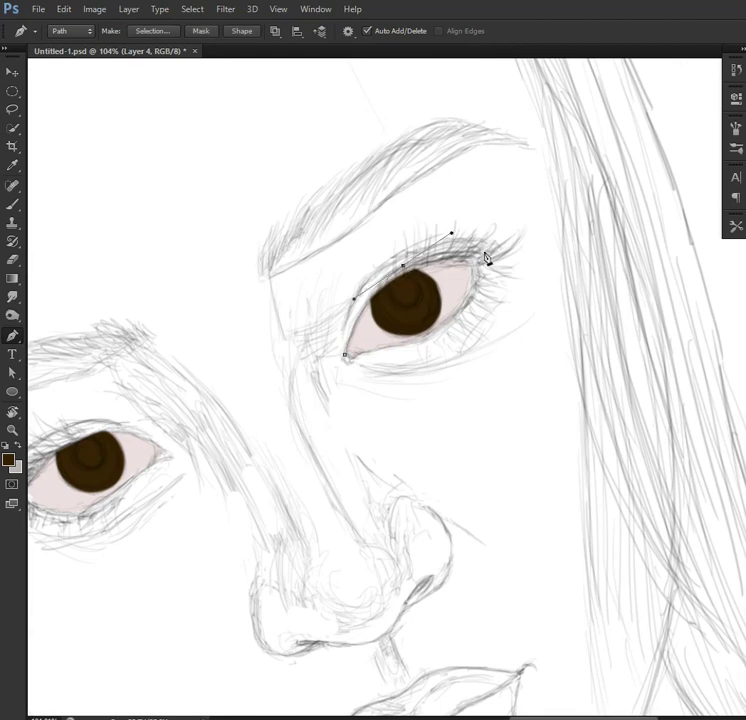
{"action": "left_click_drag", "start_coordinate": [475, 253], "coordinate": [512, 258]}
{"action": "key", "text": "Return"}
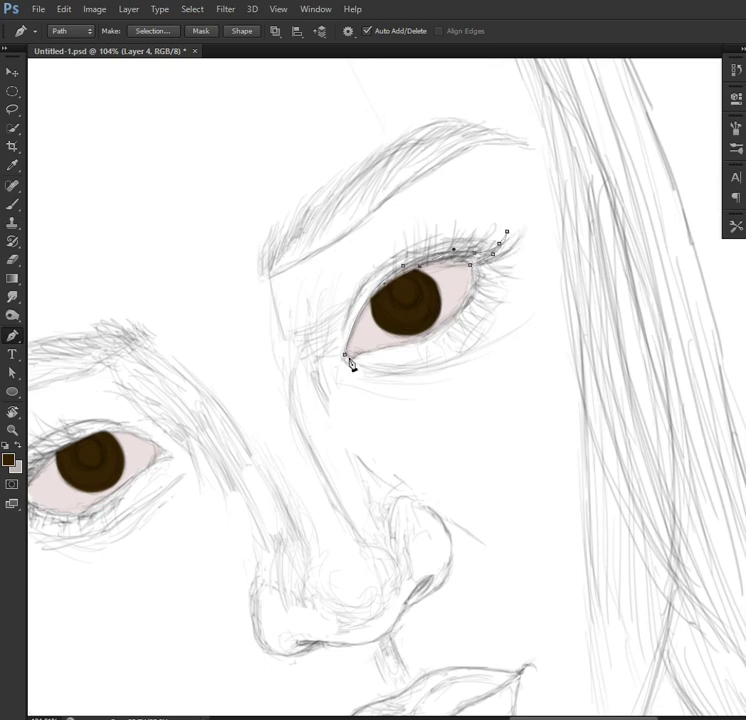
{"action": "scroll", "coordinate": [366, 358], "scroll_direction": "up", "scroll_amount": 3}
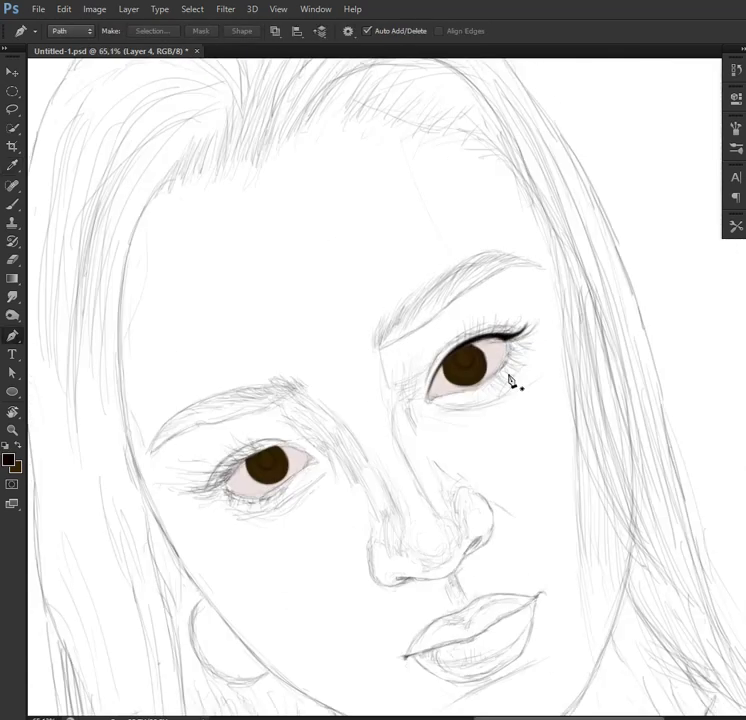
{"action": "scroll", "coordinate": [528, 377], "scroll_direction": "up", "scroll_amount": 2}
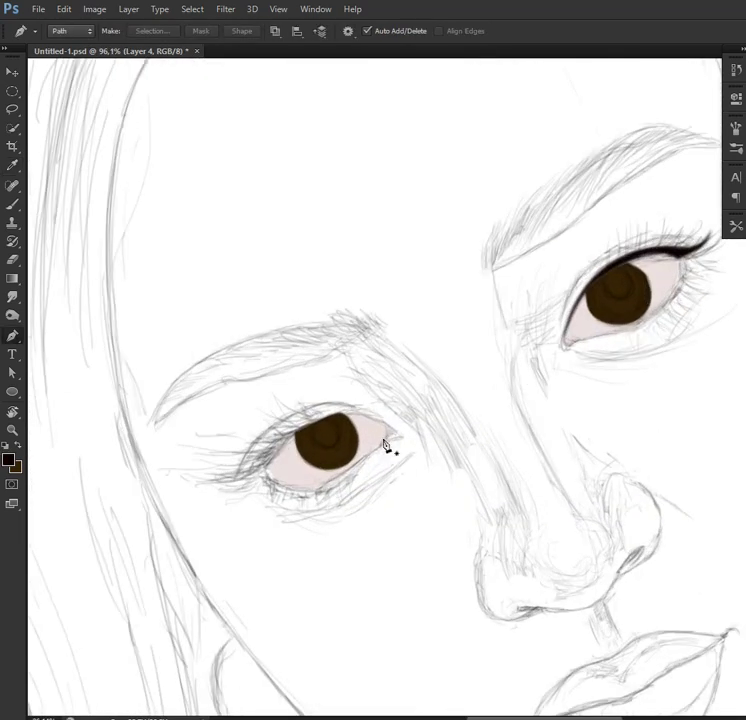
Step: Trace a winged eyeliner shape along the left upper lid
{"action": "left_click", "coordinate": [395, 430]}
{"action": "scroll", "coordinate": [283, 441], "scroll_direction": "up", "scroll_amount": 3}
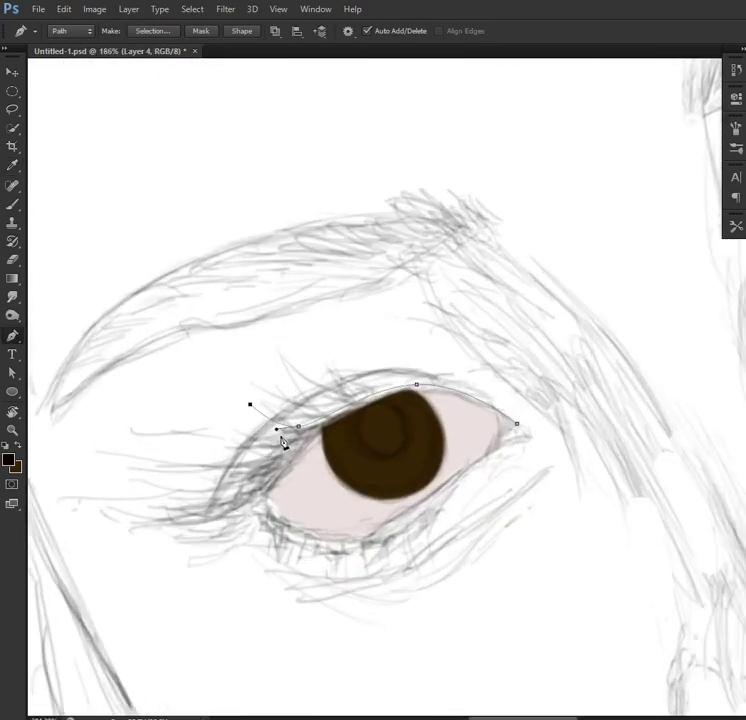
{"action": "scroll", "coordinate": [305, 441], "scroll_direction": "down", "scroll_amount": 1}
{"action": "scroll", "coordinate": [296, 471], "scroll_direction": "up", "scroll_amount": 1}
{"action": "left_click_drag", "start_coordinate": [235, 489], "coordinate": [268, 498]}
{"action": "scroll", "coordinate": [257, 510], "scroll_direction": "up", "scroll_amount": 3}
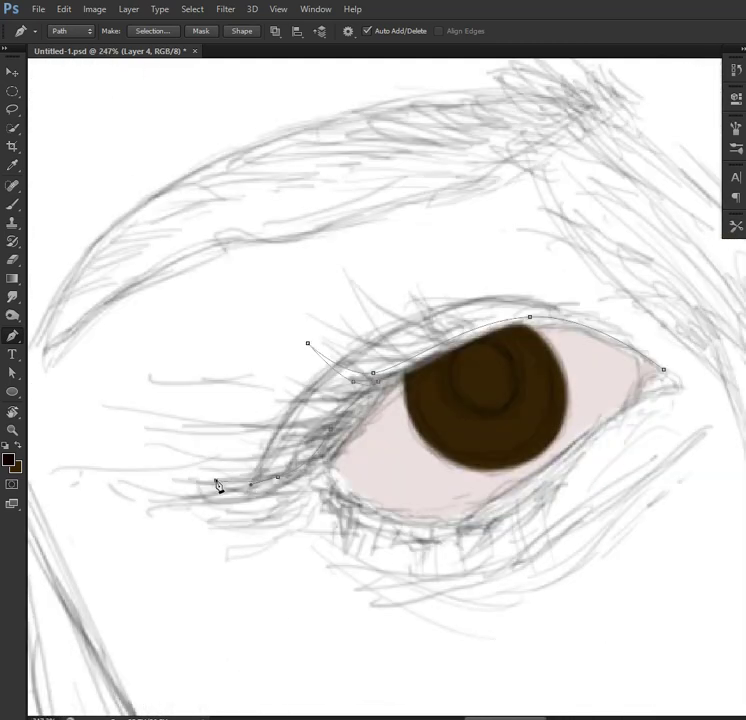
{"action": "left_click_drag", "start_coordinate": [216, 485], "coordinate": [303, 468]}
{"action": "scroll", "coordinate": [303, 470], "scroll_direction": "down", "scroll_amount": 3}
{"action": "scroll", "coordinate": [316, 496], "scroll_direction": "up", "scroll_amount": 1}
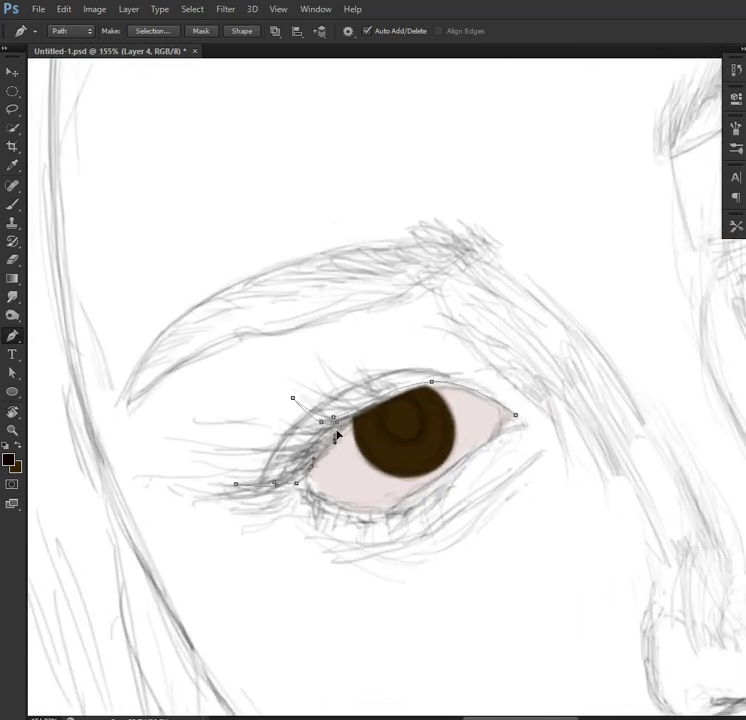
{"action": "scroll", "coordinate": [475, 415], "scroll_direction": "down", "scroll_amount": 1}
Step: Fill the eyeliner selection with black and begin a thin upper lash line
{"action": "left_click", "coordinate": [152, 31]}
{"action": "key", "text": "Return"}
{"action": "key", "text": "alt+BackSpace"}
{"action": "key", "text": "p"}
{"action": "scroll", "coordinate": [258, 428], "scroll_direction": "down", "scroll_amount": 2}
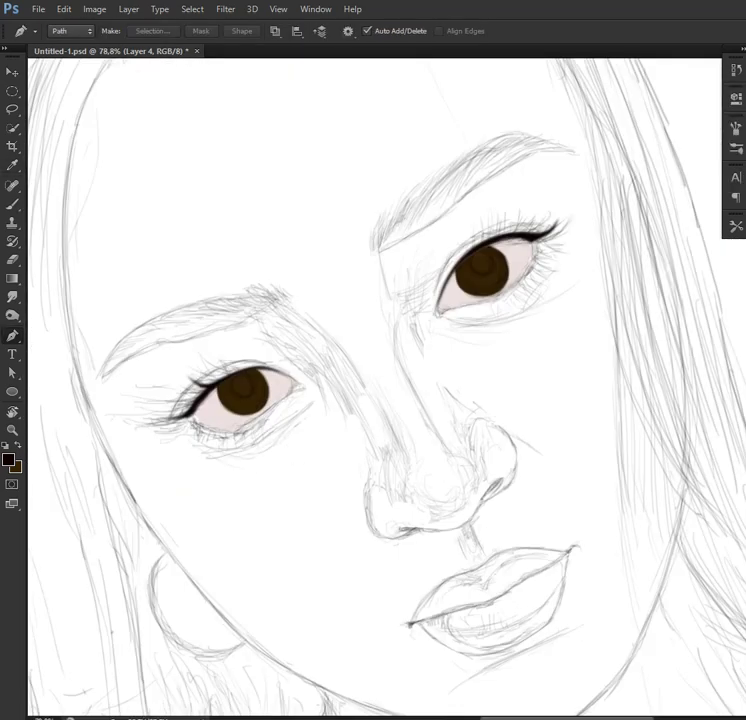
{"action": "scroll", "coordinate": [182, 393], "scroll_direction": "up", "scroll_amount": 3}
{"action": "scroll", "coordinate": [182, 393], "scroll_direction": "up", "scroll_amount": 1}
{"action": "left_click", "coordinate": [392, 342]}
{"action": "left_click_drag", "start_coordinate": [296, 336], "coordinate": [233, 353]}
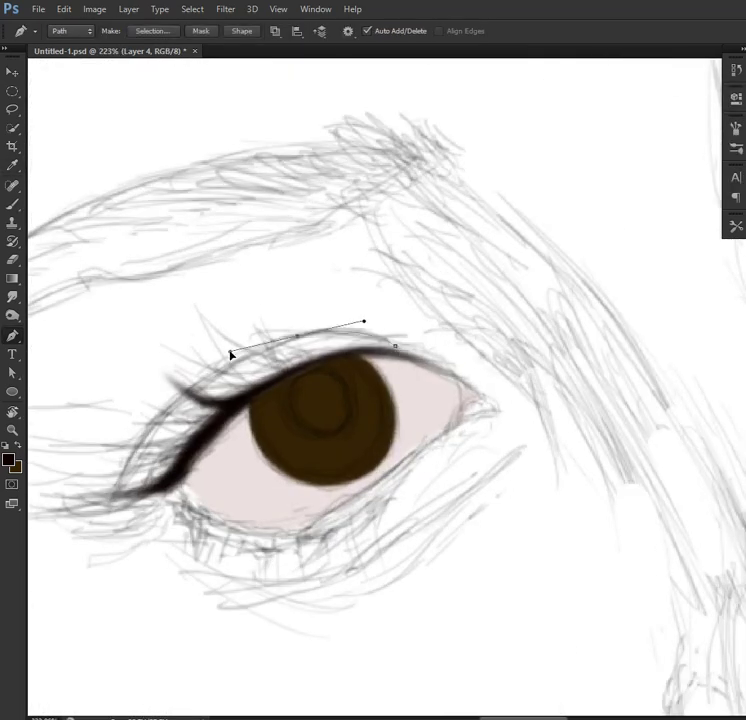
Step: Curve the first lid line at the inner eye corner as a stroked shape with a dark stroke colour
{"action": "left_click_drag", "start_coordinate": [178, 461], "coordinate": [158, 545]}
{"action": "left_click", "coordinate": [87, 30]}
{"action": "left_click", "coordinate": [68, 45]}
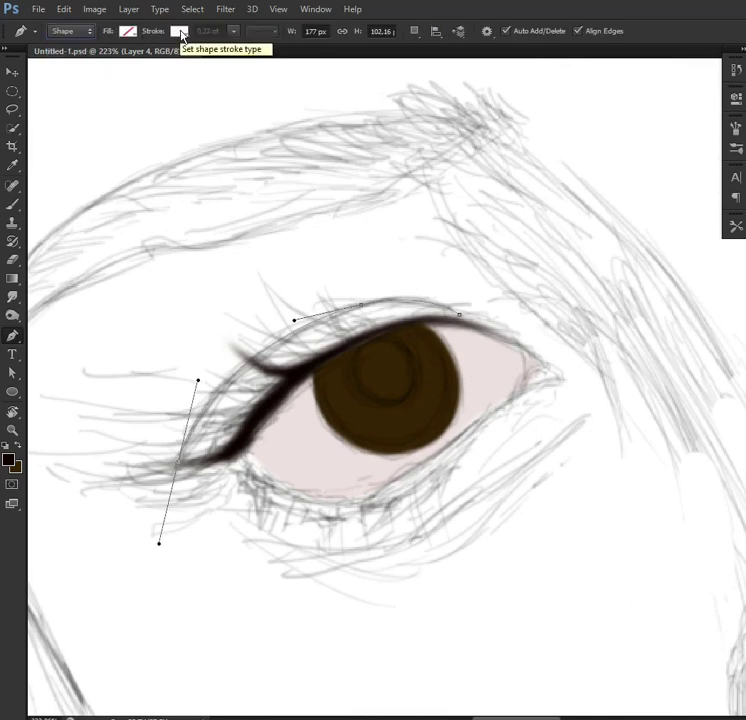
{"action": "key", "text": "v"}
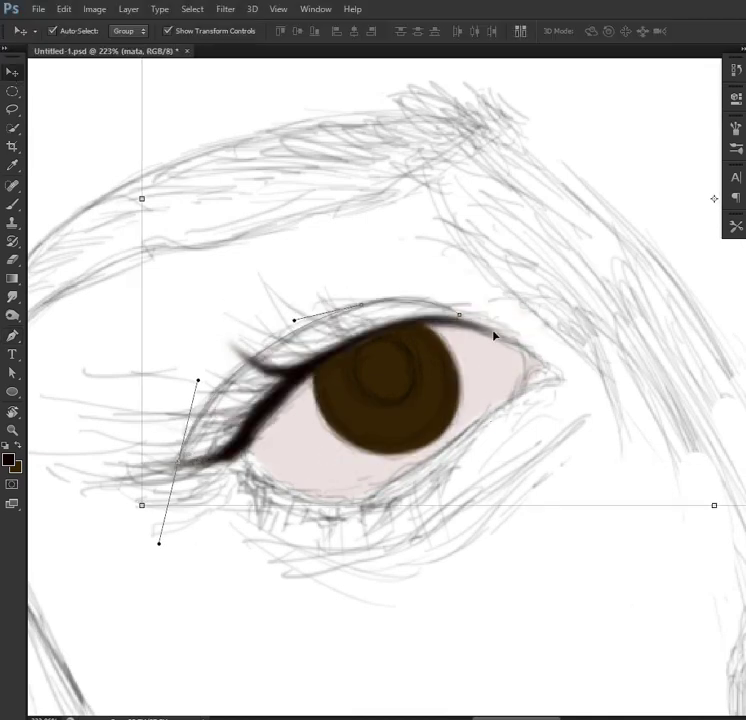
{"action": "key", "text": "p"}
{"action": "left_click", "coordinate": [179, 31]}
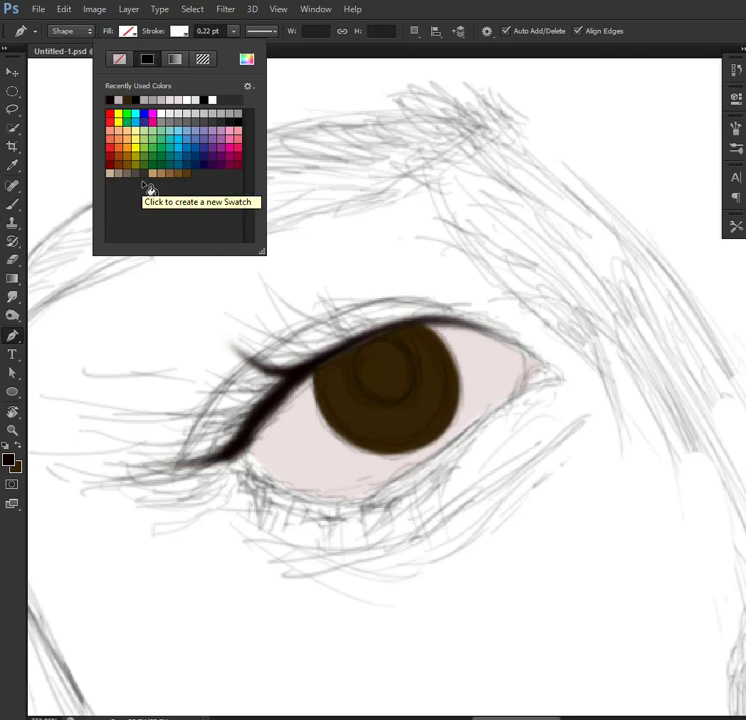
{"action": "left_click", "coordinate": [108, 100]}
Step: Draw a line along the upper lid to the outer corner and give it a thin stroke weight
{"action": "left_click", "coordinate": [173, 477]}
{"action": "left_click_drag", "start_coordinate": [284, 337], "coordinate": [356, 304]}
{"action": "left_click_drag", "start_coordinate": [466, 317], "coordinate": [524, 351]}
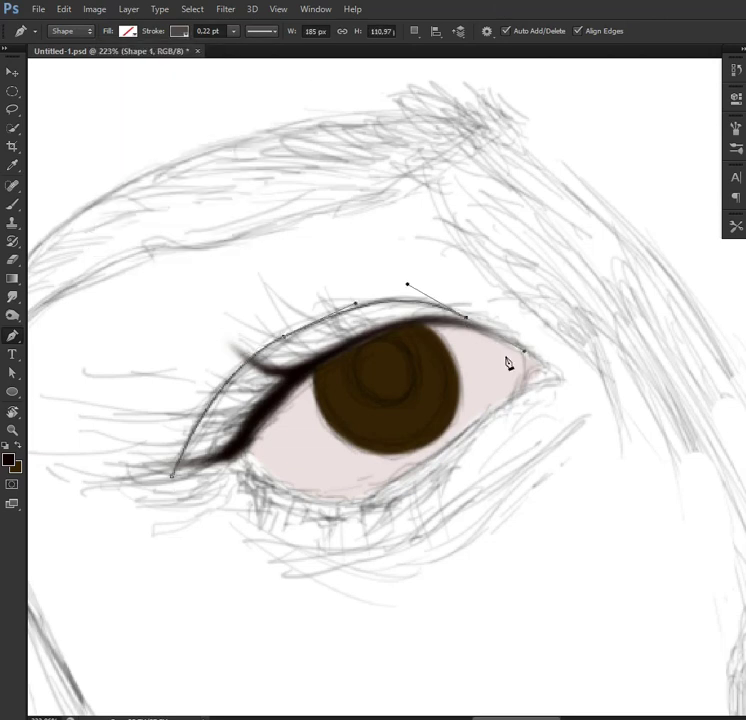
{"action": "left_click_drag", "start_coordinate": [230, 50], "coordinate": [235, 50]}
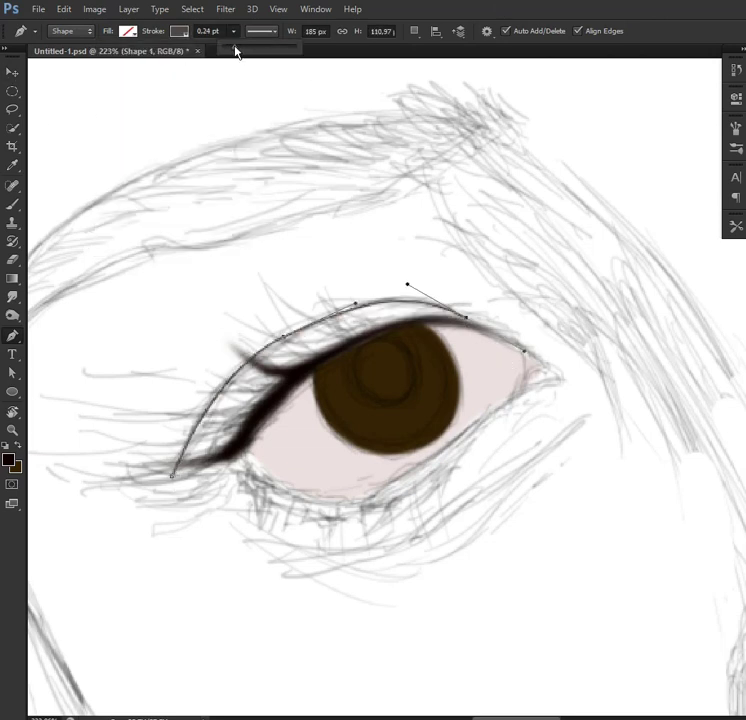
{"action": "left_click", "coordinate": [209, 31]}
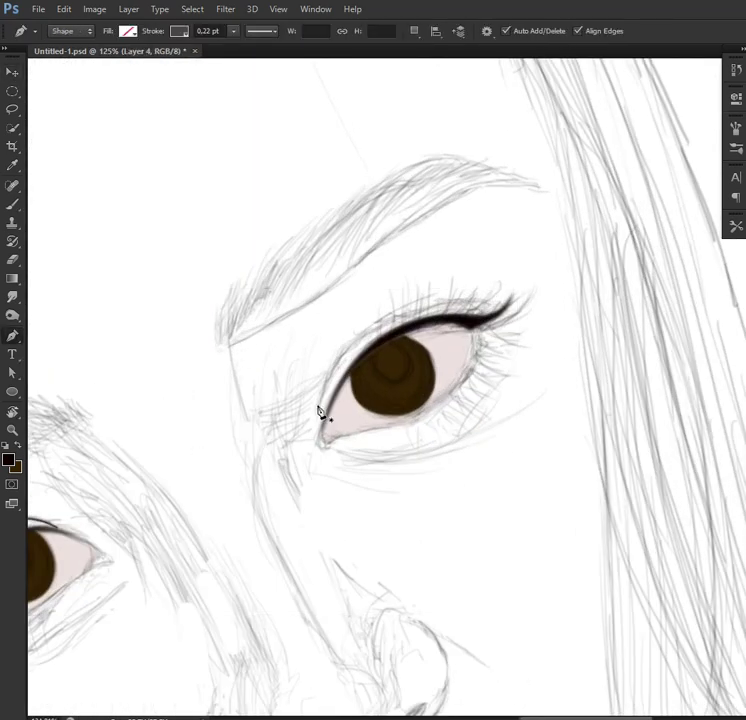
Step: Draw a line along the right upper lid and thicken its stroke to about 0.74 pt
{"action": "left_click", "coordinate": [316, 422]}
{"action": "left_click_drag", "start_coordinate": [355, 342], "coordinate": [388, 314]}
{"action": "left_click_drag", "start_coordinate": [494, 305], "coordinate": [536, 319]}
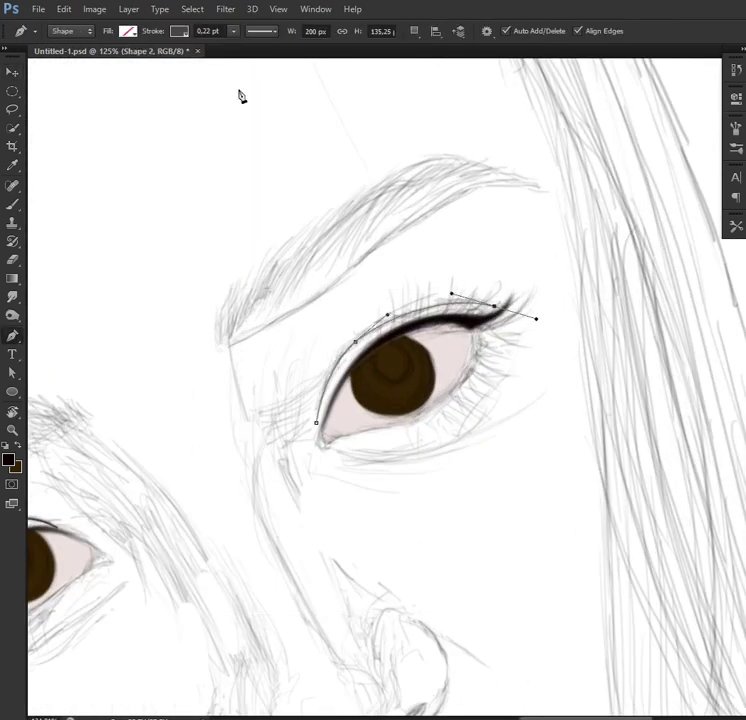
{"action": "left_click", "coordinate": [233, 31]}
{"action": "left_click_drag", "start_coordinate": [235, 37], "coordinate": [235, 50]}
Step: With the Move tool, step through Layers 4 and 5 to Layer 3's mask
{"action": "key", "text": "v"}
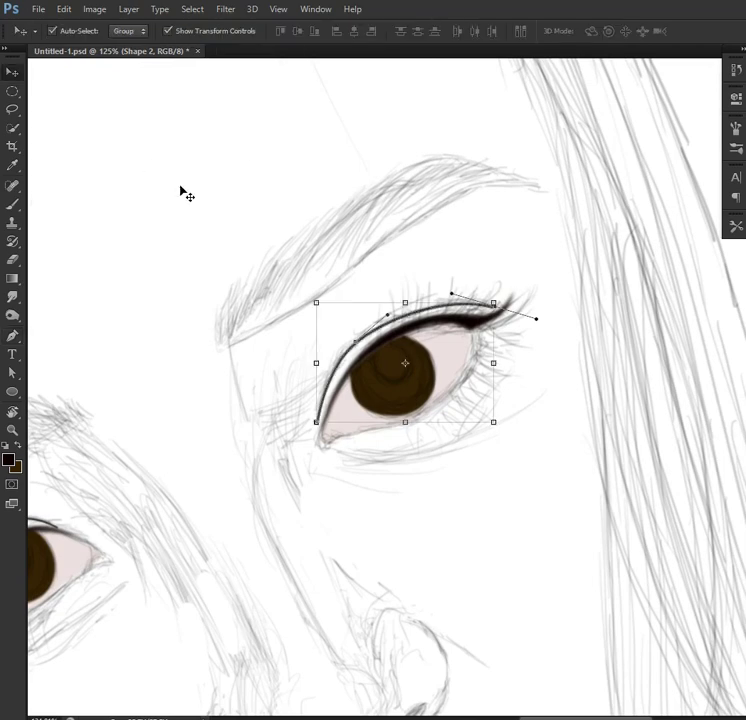
{"action": "scroll", "coordinate": [185, 193], "scroll_direction": "down", "scroll_amount": 3}
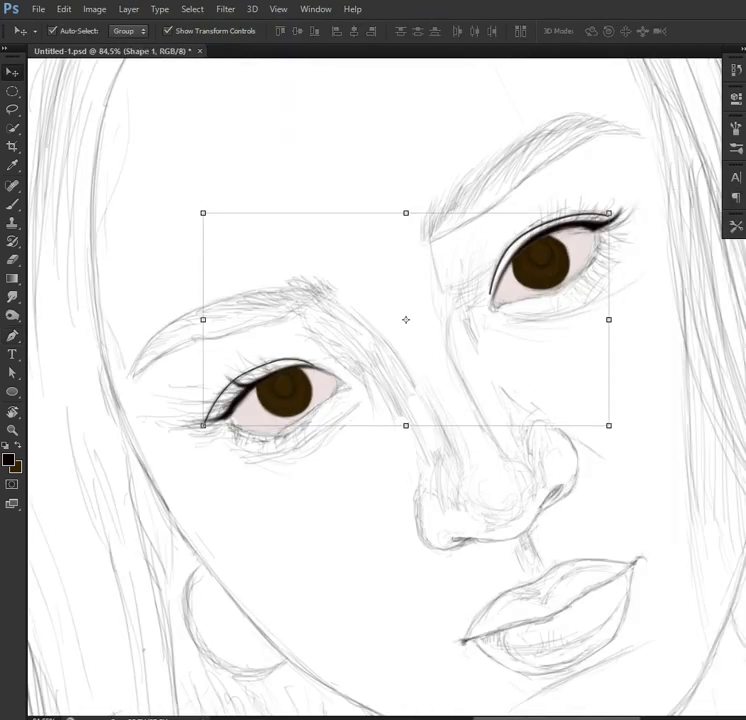
{"action": "key", "text": "alt+bracketleft"}
{"action": "scroll", "coordinate": [495, 330], "scroll_direction": "down", "scroll_amount": 4}
{"action": "scroll", "coordinate": [500, 310], "scroll_direction": "up", "scroll_amount": 6}
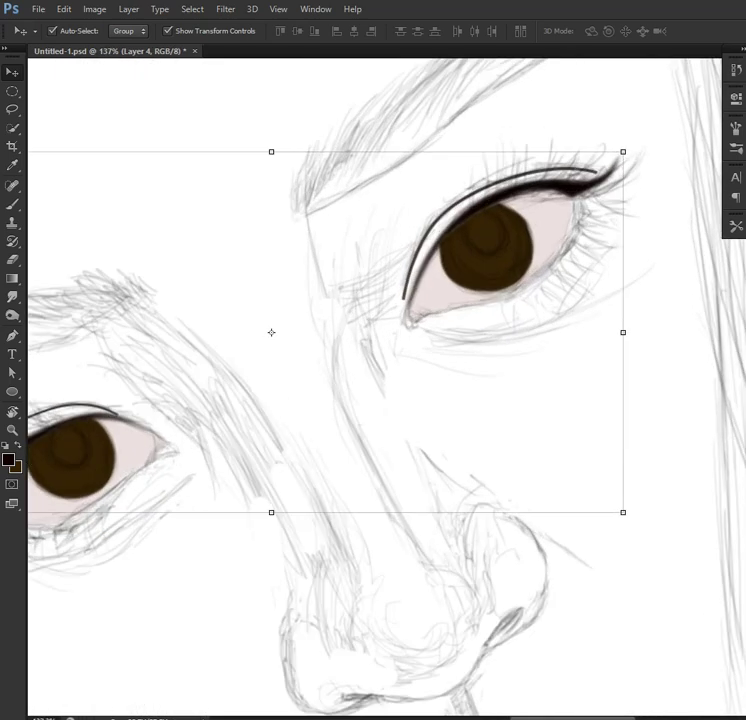
{"action": "key", "text": "alt+bracketleft"}
{"action": "scroll", "coordinate": [583, 265], "scroll_direction": "up", "scroll_amount": 2}
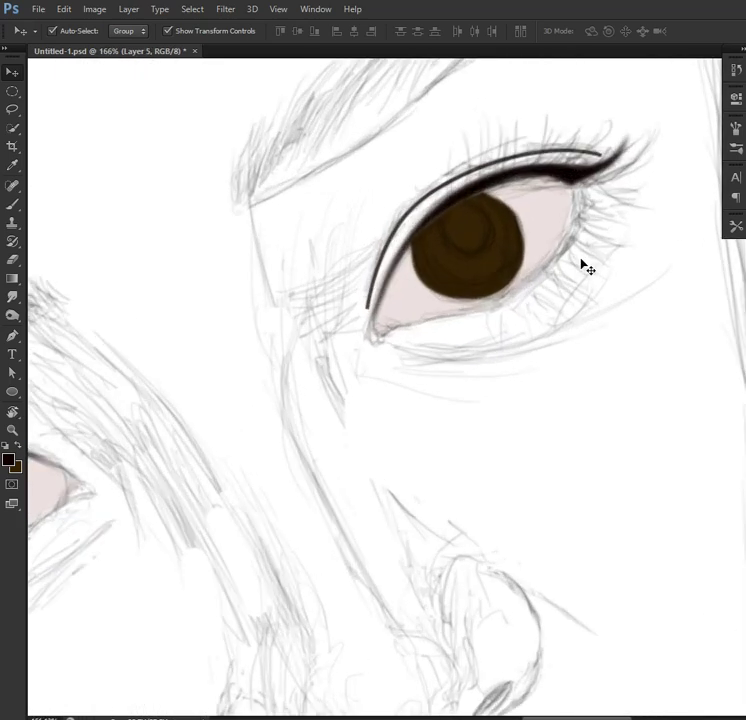
{"action": "key", "text": "alt+bracketleft"}
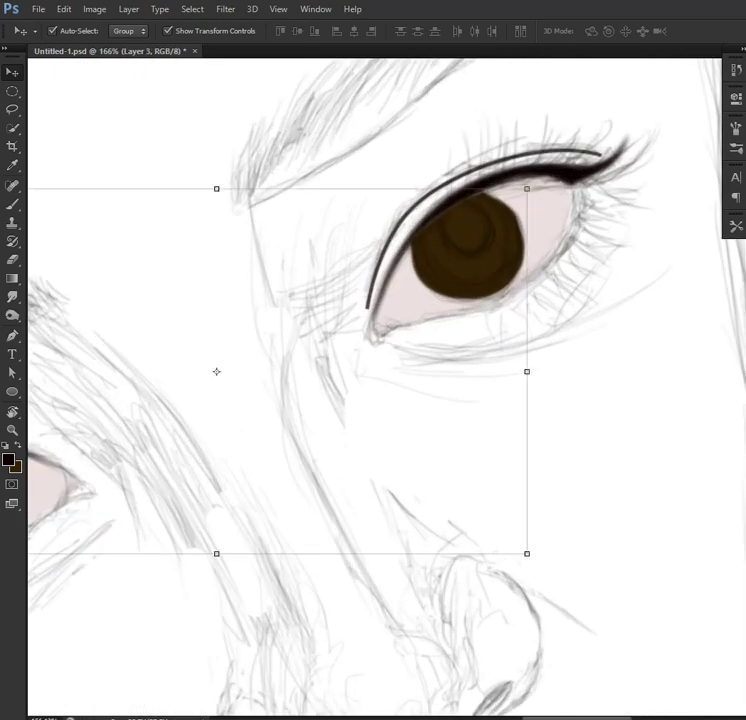
Step: Enlarge the Brush slightly and set its opacity to 64%
{"action": "key", "text": "b"}
{"action": "right_click", "coordinate": [432, 294]}
{"action": "key", "text": "Return"}
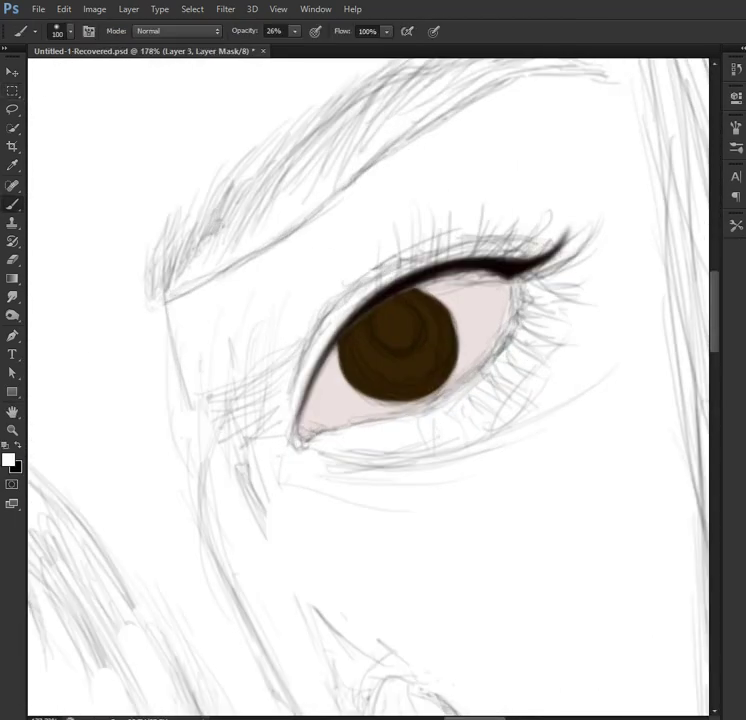
{"action": "key", "text": "Return"}
{"action": "key", "text": "2"}
{"action": "key", "text": "6"}
{"action": "key", "text": "4"}
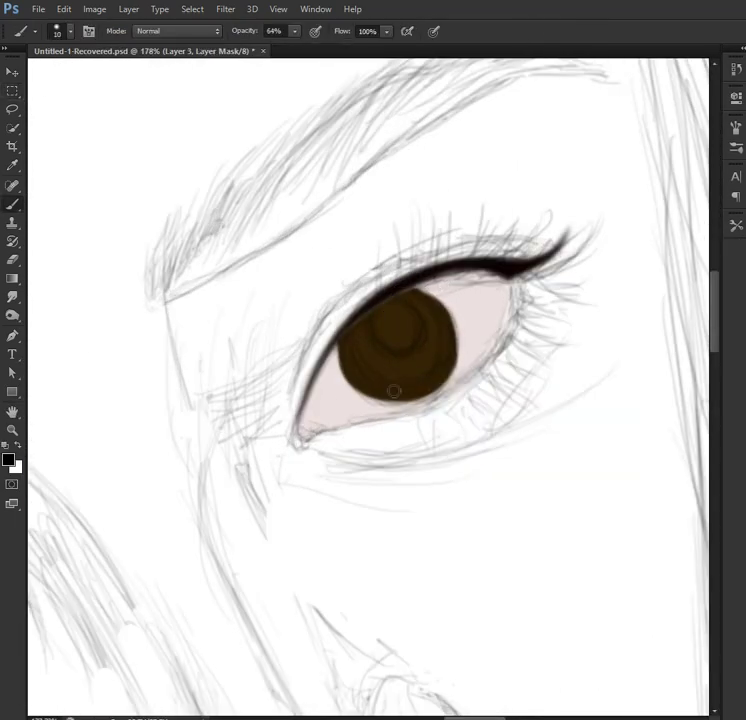
Step: Sample the iris's dark brown on Layer 3, retarget its mask, and rotate the view around the eye
{"action": "key", "text": "ctrl+2"}
{"action": "left_click", "coordinate": [425, 316], "text": "alt"}
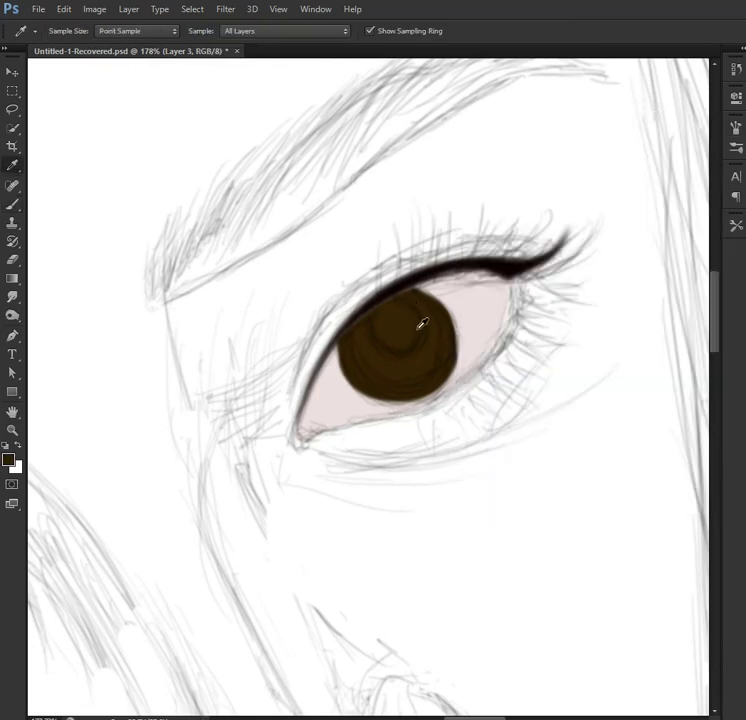
{"action": "key", "text": "e"}
{"action": "key", "text": "ctrl+backslash"}
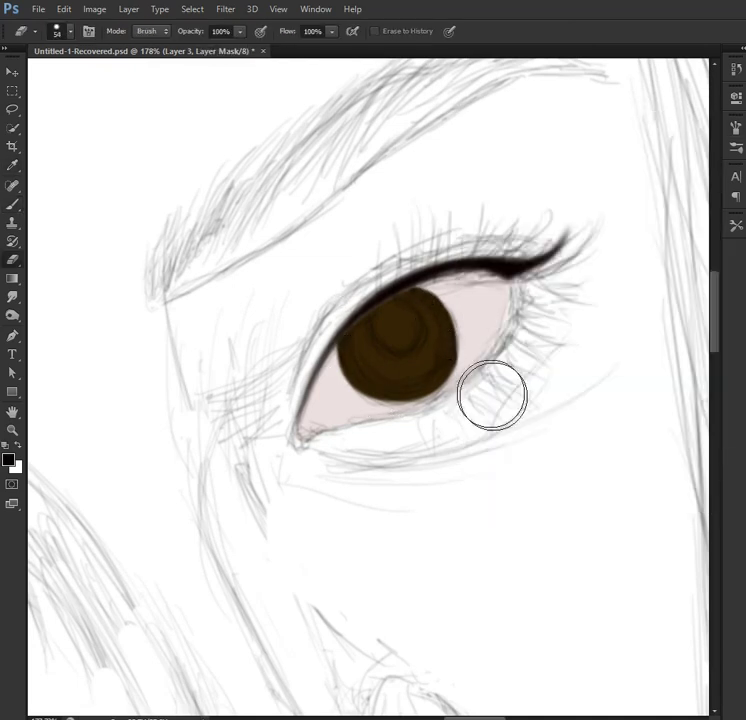
{"action": "scroll", "coordinate": [357, 412], "scroll_direction": "down", "scroll_amount": 2}
{"action": "scroll", "coordinate": [458, 406], "scroll_direction": "up", "scroll_amount": 4}
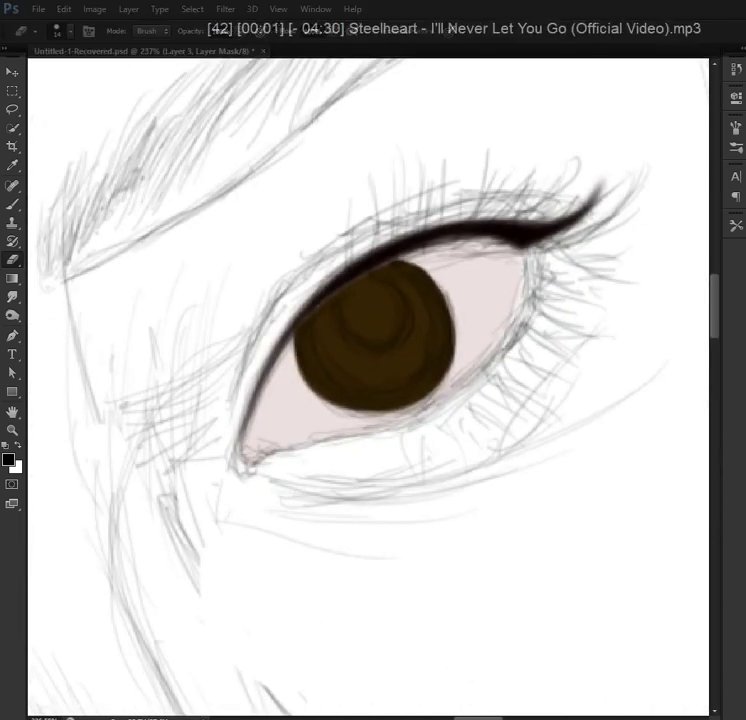
{"action": "key", "text": "b"}
{"action": "mouse_move", "coordinate": [463, 343]}
{"action": "left_mouse_down"}
{"action": "mouse_move", "coordinate": [343, 355]}
{"action": "mouse_move", "coordinate": [458, 407]}
{"action": "left_mouse_up"}
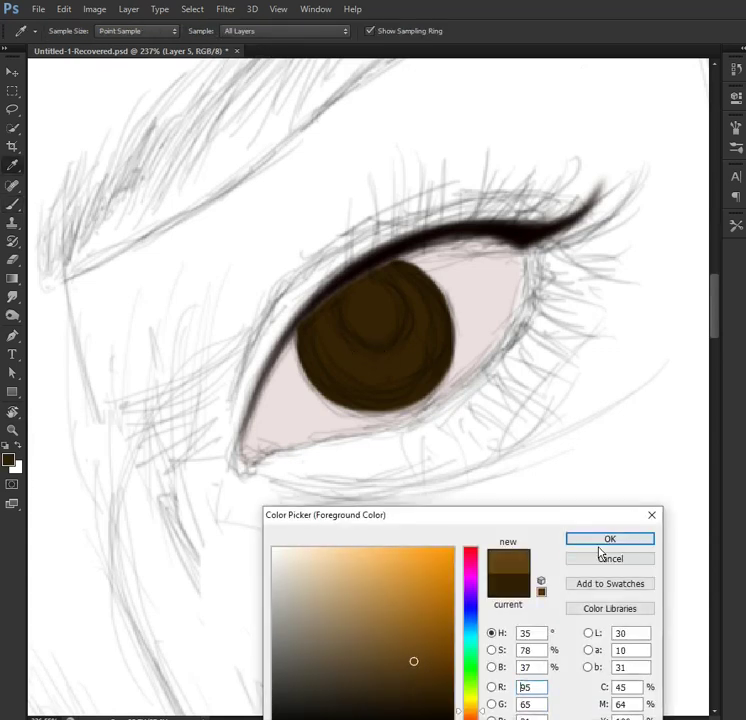
Step: At 42% opacity and 36% flow, paint light brown shading along the lower right iris
{"action": "key", "text": "Return"}
{"action": "key", "text": "shift+3"}
{"action": "key", "text": "shift+6"}
{"action": "key", "text": "4"}
{"action": "key", "text": "2"}
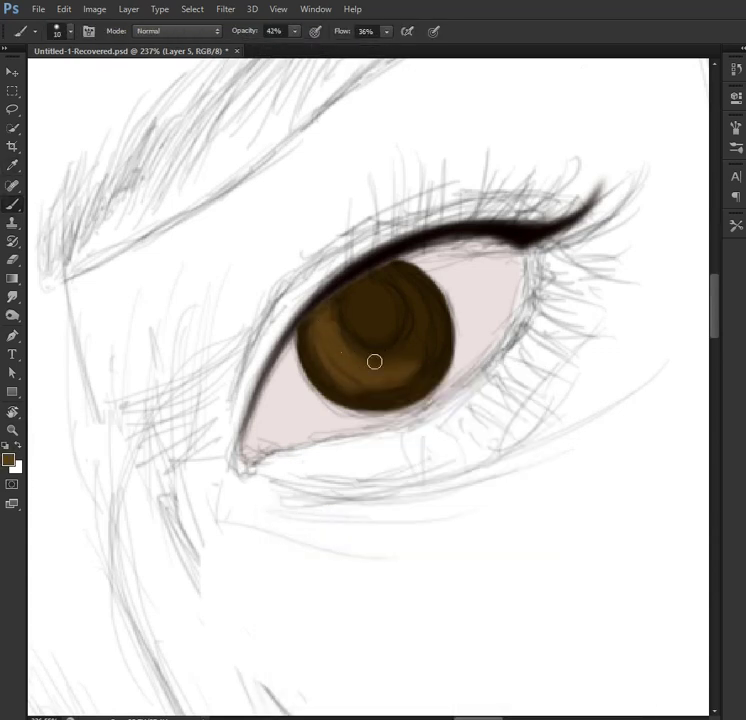
{"action": "key", "text": "bracketleft"}
{"action": "left_click_drag", "start_coordinate": [364, 391], "coordinate": [392, 394]}
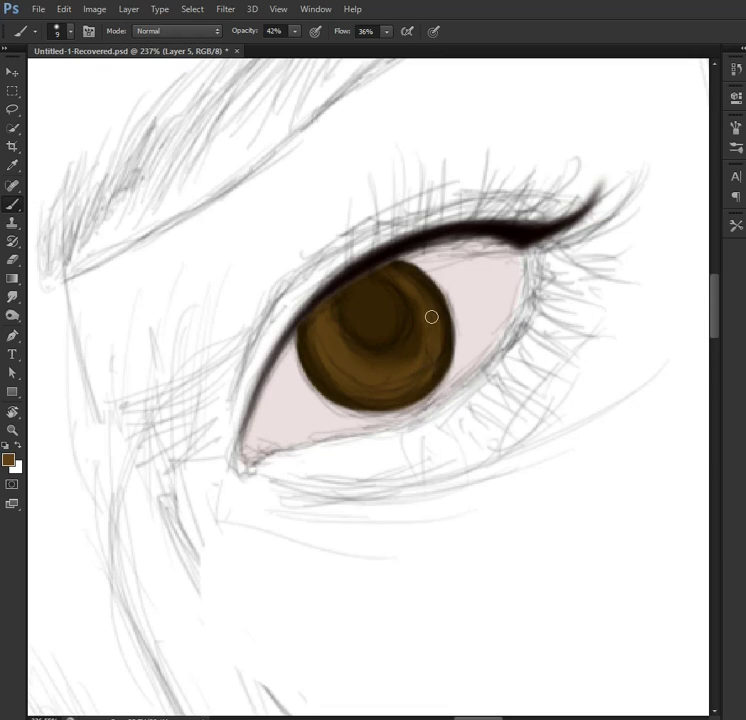
Step: Undo and redo the shading, then darken the pupil with a near-black brown
{"action": "key", "text": "ctrl+alt+z"}
{"action": "key", "text": "ctrl+alt+z"}
{"action": "key", "text": "ctrl+shift+z"}
{"action": "left_click", "coordinate": [8, 459]}
{"action": "left_click", "coordinate": [441, 642]}
{"action": "left_click", "coordinate": [608, 470]}
{"action": "left_click_drag", "start_coordinate": [379, 295], "coordinate": [371, 321]}
Step: Raise brush flow to 48%, fit the portrait in view, and select Layer 3's mask
{"action": "right_click", "coordinate": [358, 303]}
{"action": "key", "text": "Escape"}
{"action": "key", "text": "shift+4"}
{"action": "key", "text": "shift+8"}
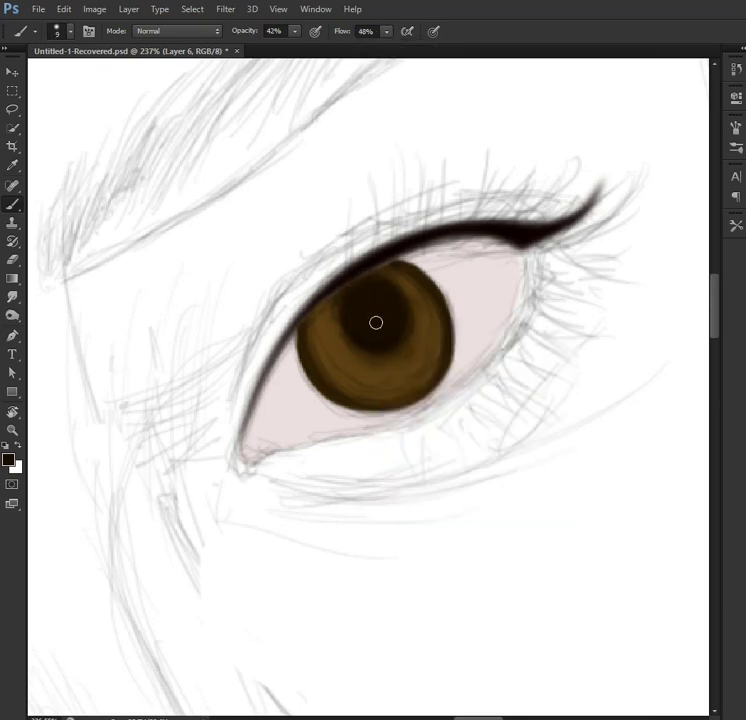
{"action": "key", "text": "ctrl+0"}
{"action": "scroll", "coordinate": [430, 400], "scroll_direction": "up", "scroll_amount": 5}
{"action": "key", "text": "alt+bracketleft"}
{"action": "key", "text": "alt+bracketleft"}
{"action": "key", "text": "alt+bracketleft"}
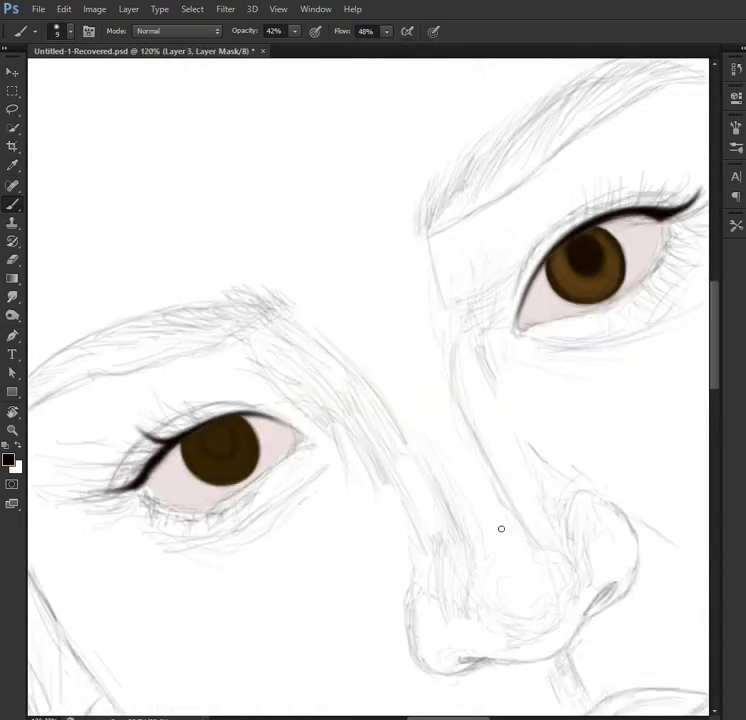
{"action": "scroll", "coordinate": [352, 440], "scroll_direction": "up", "scroll_amount": 3}
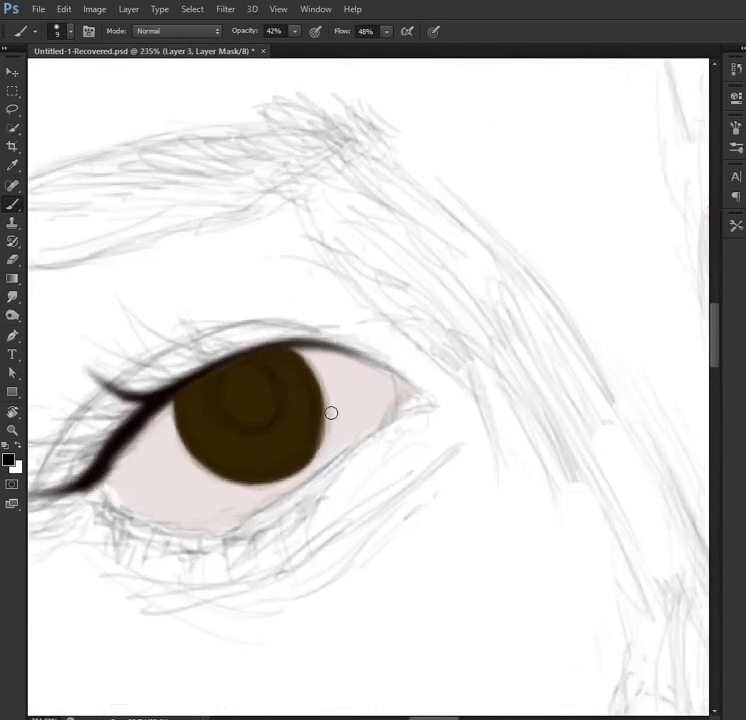
Step: Paint white on Layer 3's mask to extend the left iris outward, then rotate the view
{"action": "key", "text": "x"}
{"action": "left_click_drag", "start_coordinate": [320, 376], "coordinate": [300, 470]}
{"action": "key", "text": "ctrl+2"}
{"action": "left_click", "coordinate": [230, 430], "text": "alt"}
{"action": "key", "text": "e"}
{"action": "left_click_drag", "start_coordinate": [286, 538], "coordinate": [379, 357]}
{"action": "key", "text": "b"}
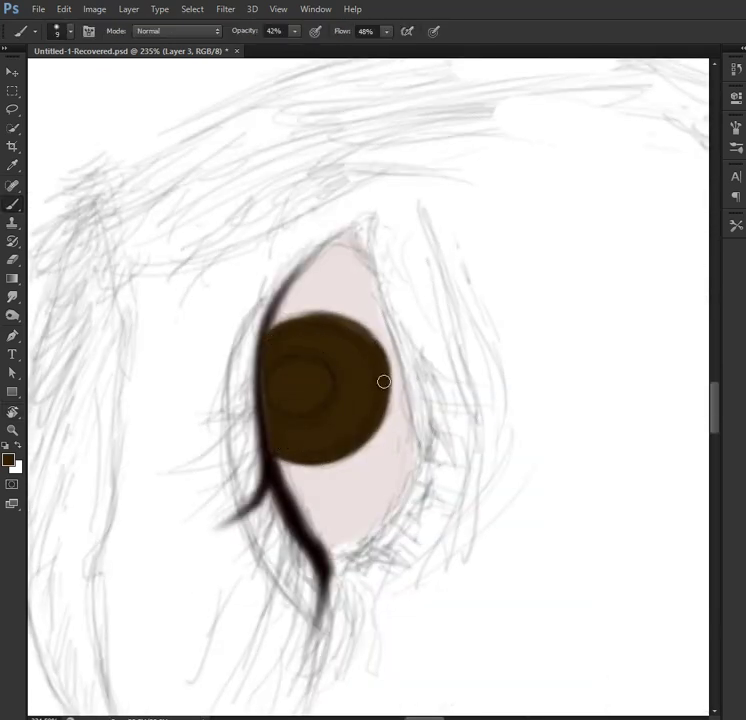
Step: Return to Layer 3's pixels and set the paint colour to dark brown 522c10
{"action": "scroll", "coordinate": [297, 458], "scroll_direction": "down", "scroll_amount": 2}
{"action": "scroll", "coordinate": [297, 458], "scroll_direction": "down", "scroll_amount": 2}
{"action": "scroll", "coordinate": [358, 440], "scroll_direction": "up", "scroll_amount": 4}
{"action": "key", "text": "ctrl+backslash"}
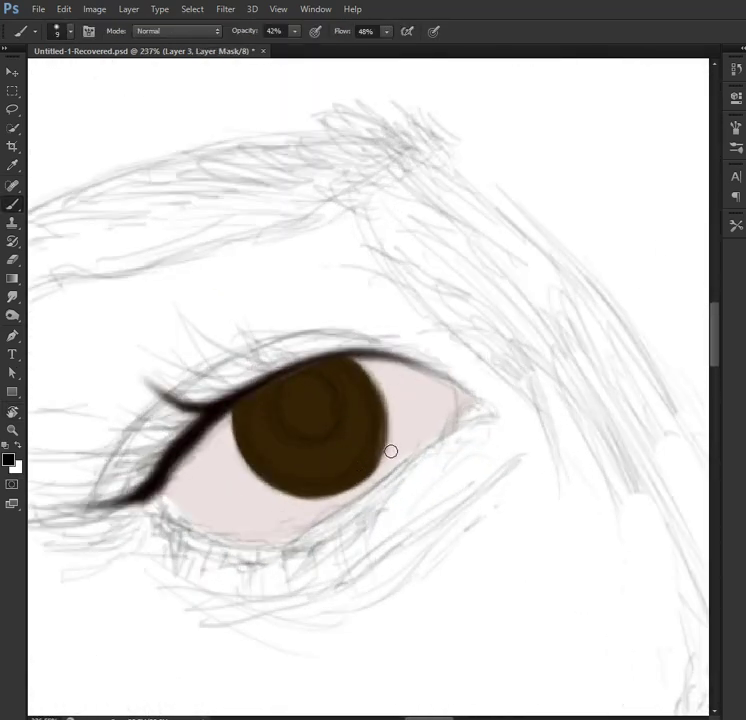
{"action": "scroll", "coordinate": [401, 446], "scroll_direction": "down", "scroll_amount": 5}
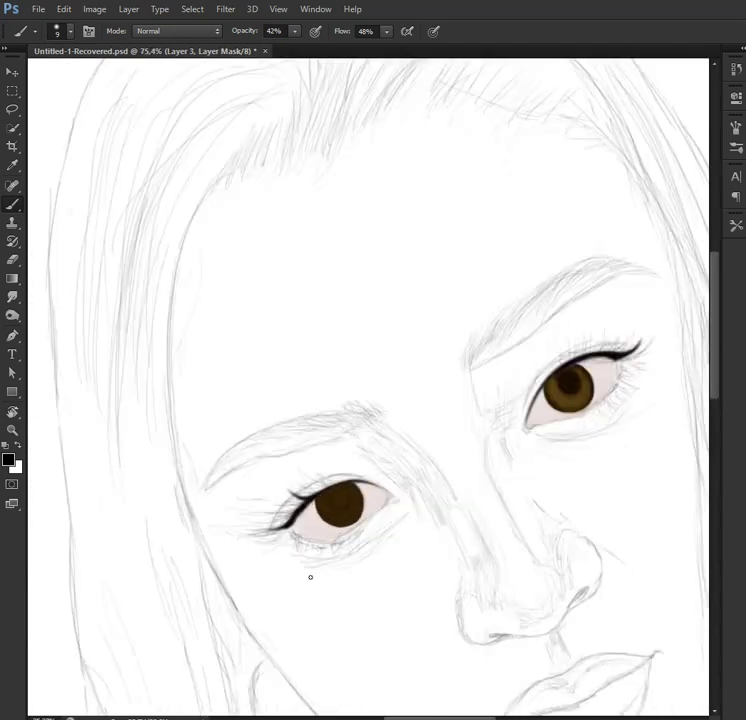
{"action": "scroll", "coordinate": [345, 556], "scroll_direction": "up", "scroll_amount": 6}
{"action": "key", "text": "ctrl+2"}
{"action": "key", "text": "i"}
{"action": "left_click", "coordinate": [418, 598]}
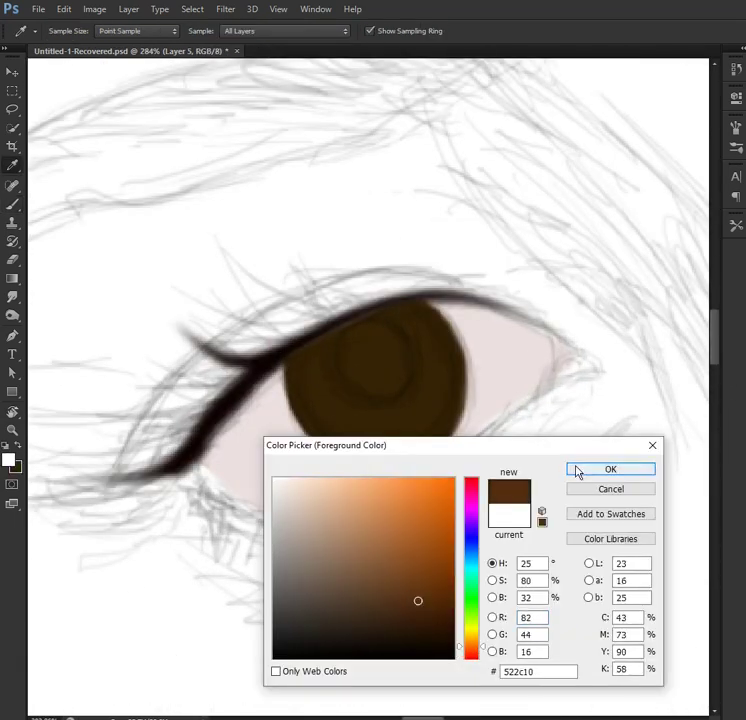
Step: Paint the left iris in dark brown 522c10 with a darker centre
{"action": "left_click", "coordinate": [610, 469]}
{"action": "key", "text": "b"}
{"action": "key", "text": "F5"}
{"action": "right_click", "coordinate": [336, 395]}
{"action": "left_click_drag", "start_coordinate": [336, 395], "coordinate": [404, 410]}
{"action": "left_click_drag", "start_coordinate": [310, 360], "coordinate": [418, 416]}
{"action": "key", "text": "bracketleft"}
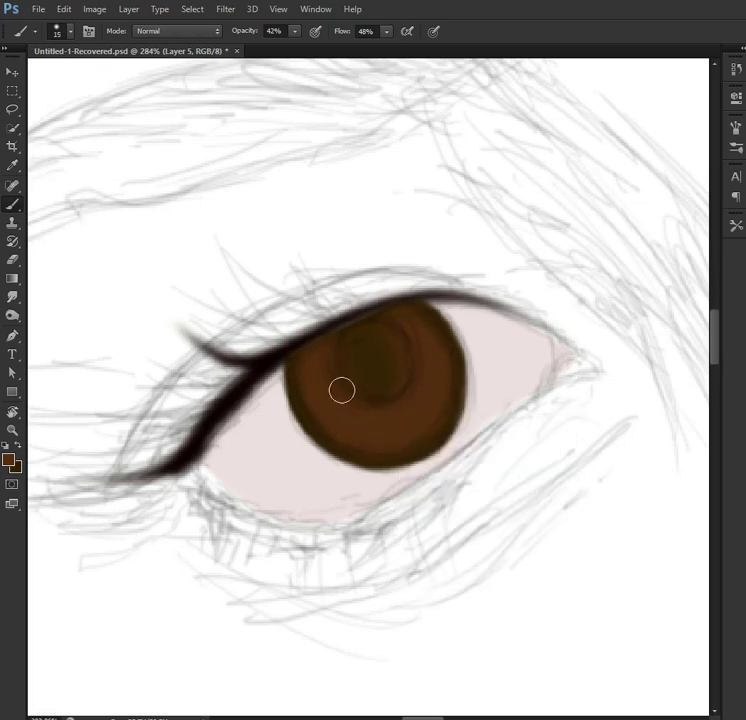
Step: Choose a lighter warm brown at 27% brush opacity, then sample the eye white's pinkish grey
{"action": "left_click", "coordinate": [9, 460]}
{"action": "left_click", "coordinate": [408, 584]}
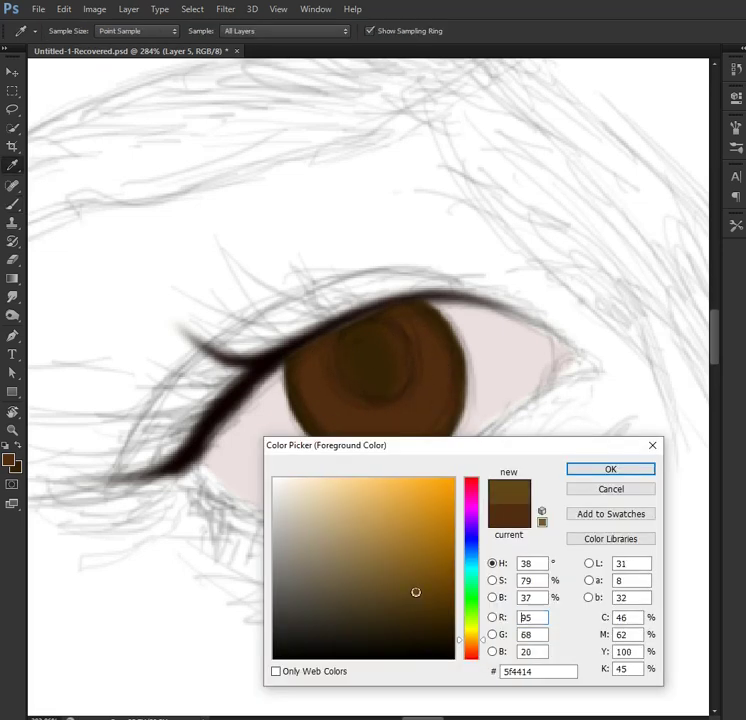
{"action": "left_click", "coordinate": [609, 468]}
{"action": "key", "text": "3"}
{"action": "key", "text": "2"}
{"action": "key", "text": "7"}
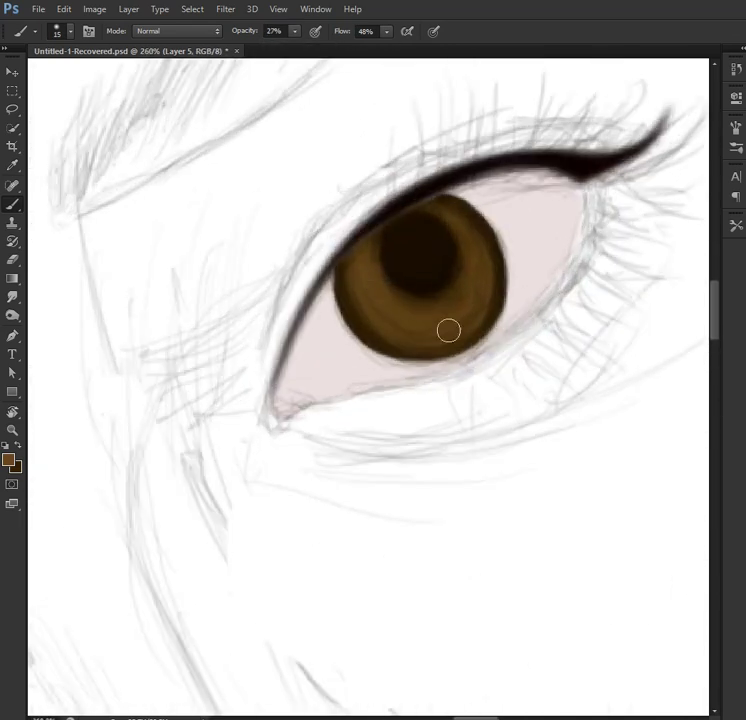
{"action": "scroll", "coordinate": [441, 211], "scroll_direction": "down", "scroll_amount": 5}
{"action": "scroll", "coordinate": [245, 423], "scroll_direction": "up", "scroll_amount": 2}
{"action": "scroll", "coordinate": [245, 423], "scroll_direction": "up", "scroll_amount": 3}
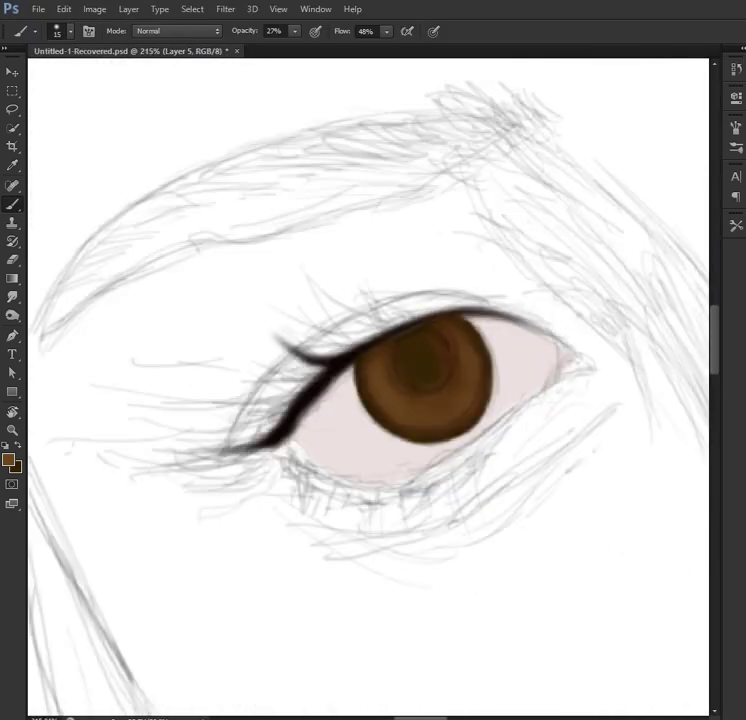
{"action": "left_click", "coordinate": [350, 427], "text": "alt"}
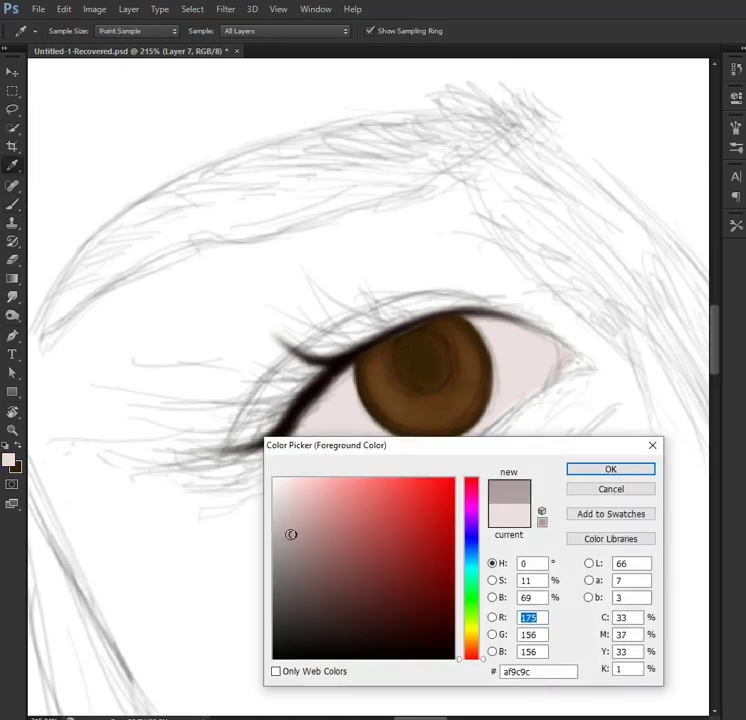
Step: At 17% flow and brush size 25, softly shade the lower eye white
{"action": "key", "text": "Return"}
{"action": "key", "text": "shift+1"}
{"action": "key", "text": "shift+7"}
{"action": "key", "text": "bracketright"}
{"action": "right_click", "coordinate": [338, 405]}
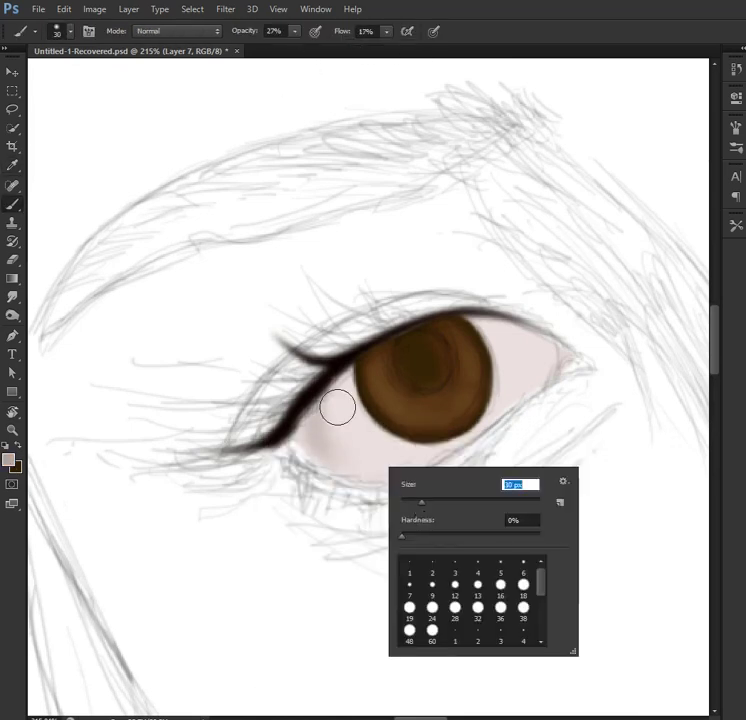
{"action": "key", "text": "Return"}
{"action": "left_click_drag", "start_coordinate": [338, 405], "coordinate": [475, 358]}
{"action": "left_click_drag", "start_coordinate": [522, 345], "coordinate": [533, 406]}
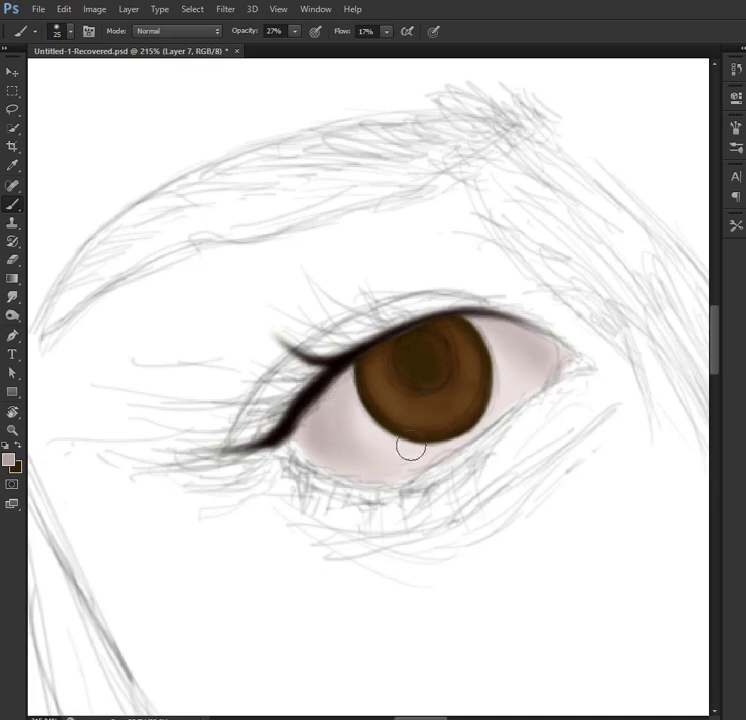
{"action": "key", "text": "bracketleft"}
{"action": "key", "text": "bracketleft"}
{"action": "key", "text": "bracketleft"}
Step: Set the Eraser size near the lower eye white
{"action": "scroll", "coordinate": [340, 458], "scroll_direction": "down", "scroll_amount": 3}
{"action": "scroll", "coordinate": [385, 470], "scroll_direction": "up", "scroll_amount": 2}
{"action": "key", "text": "e"}
{"action": "right_click", "coordinate": [340, 420]}
{"action": "key", "text": "Return"}
Step: Sample a pinkish grey from the eye and shade the lower eyelid area
{"action": "key", "text": "i"}
{"action": "left_click", "coordinate": [9, 460]}
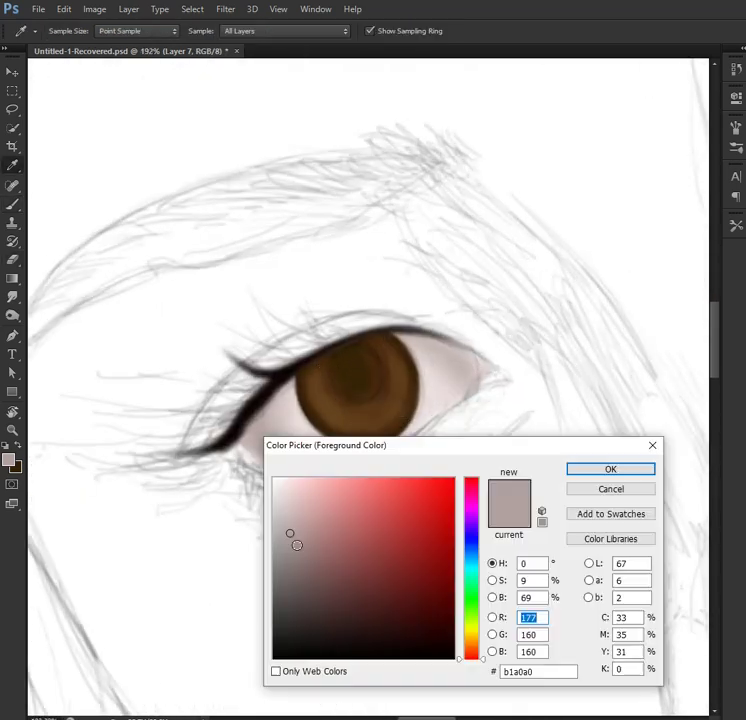
{"action": "key", "text": "Return"}
{"action": "key", "text": "b"}
{"action": "right_click", "coordinate": [290, 475]}
{"action": "key", "text": "Return"}
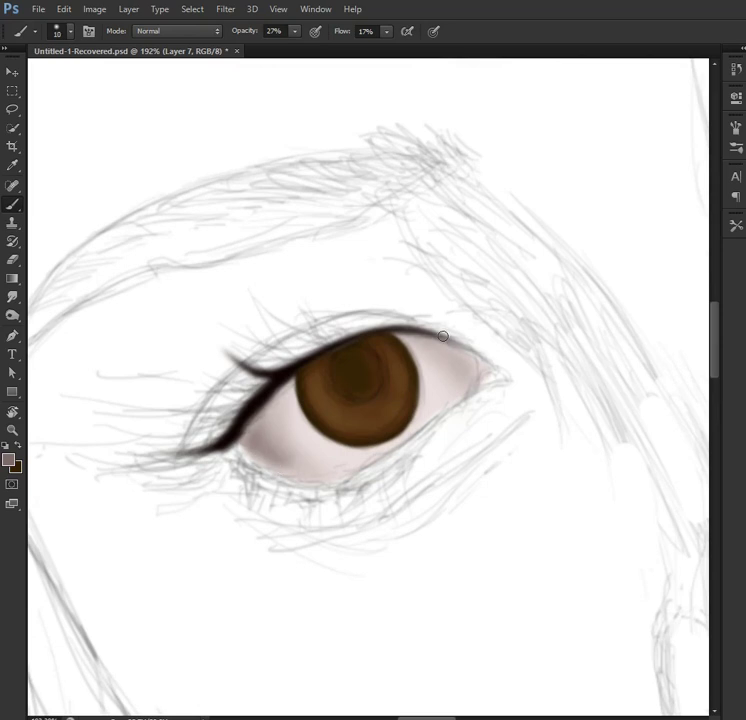
{"action": "left_click_drag", "start_coordinate": [255, 440], "coordinate": [336, 473]}
Step: Shrink the brush to size 9 and pick light pink, then grey-brown, for more eye-white shading
{"action": "scroll", "coordinate": [336, 473], "scroll_direction": "down", "scroll_amount": 3}
{"action": "key", "text": "bracketleft"}
{"action": "key", "text": "bracketleft"}
{"action": "key", "text": "bracketleft"}
{"action": "scroll", "coordinate": [645, 434], "scroll_direction": "up", "scroll_amount": 3}
{"action": "key", "text": "i"}
{"action": "left_click", "coordinate": [9, 460]}
{"action": "key", "text": "Return"}
{"action": "key", "text": "b"}
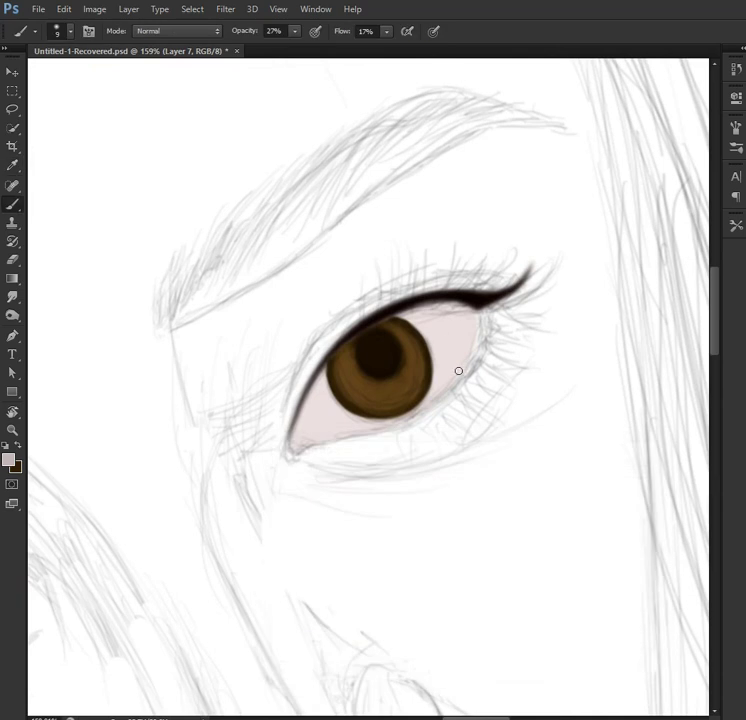
{"action": "key", "text": "bracketleft"}
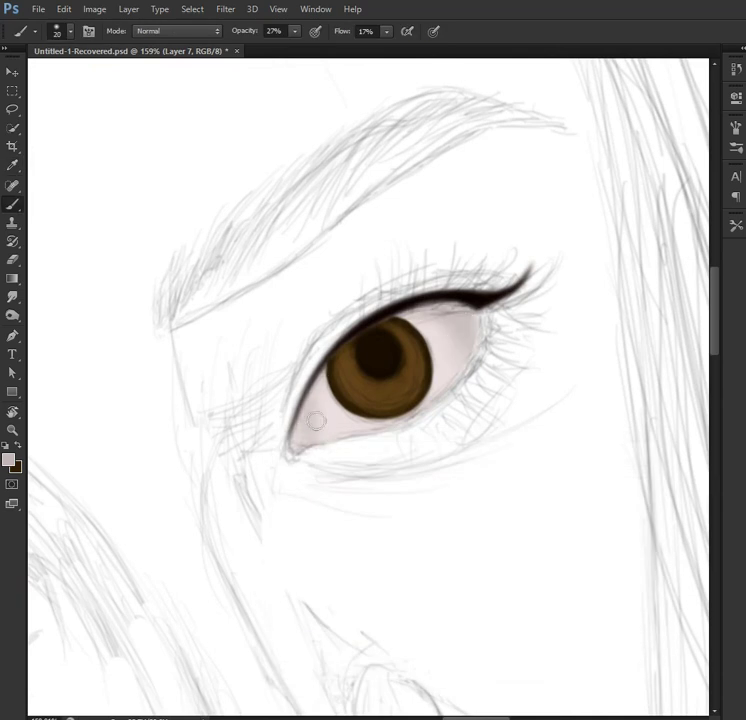
{"action": "key", "text": "Return"}
{"action": "key", "text": "b"}
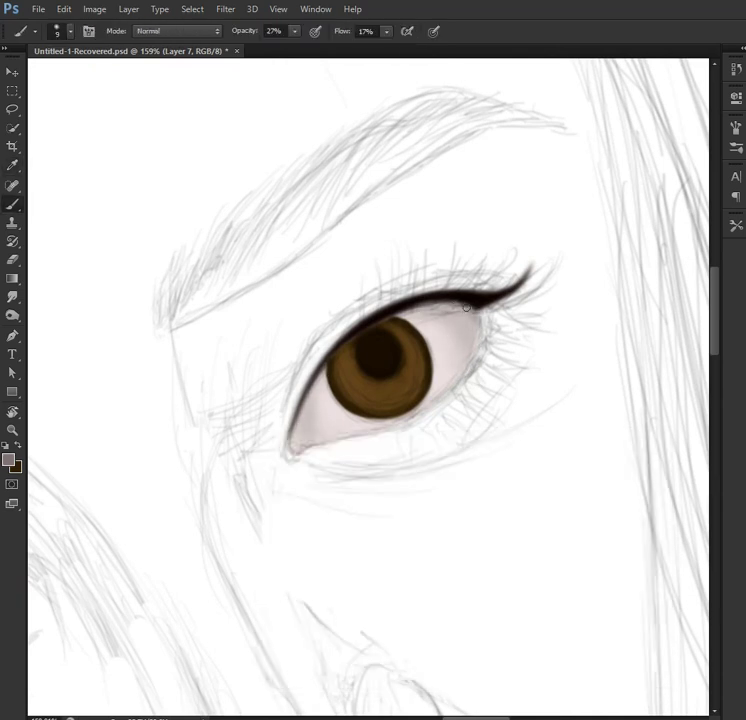
{"action": "scroll", "coordinate": [467, 328], "scroll_direction": "down", "scroll_amount": 5}
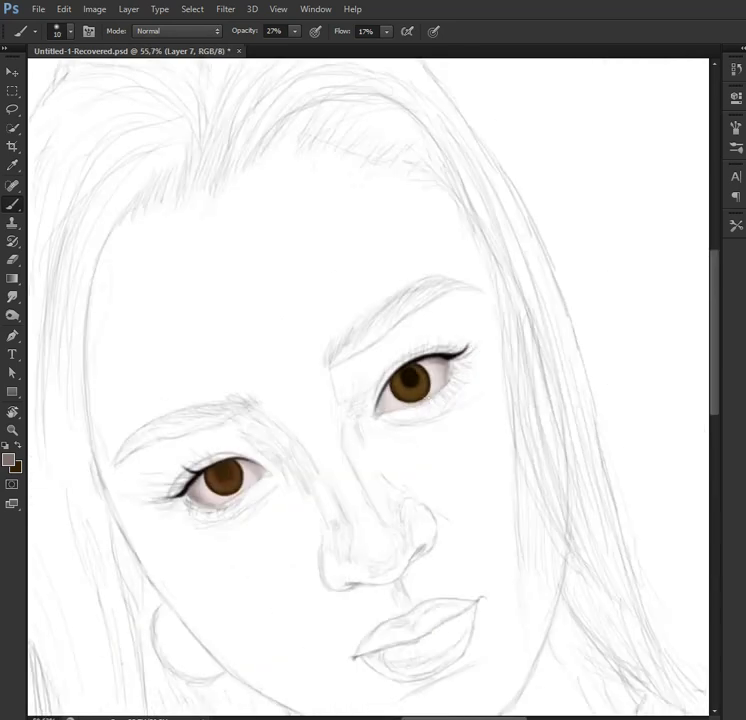
Step: Darken the pupil centre with dark brown at 48% opacity and 52% flow
{"action": "scroll", "coordinate": [473, 355], "scroll_direction": "up", "scroll_amount": 2}
{"action": "scroll", "coordinate": [473, 355], "scroll_direction": "up", "scroll_amount": 2}
{"action": "scroll", "coordinate": [663, 224], "scroll_direction": "up", "scroll_amount": 2}
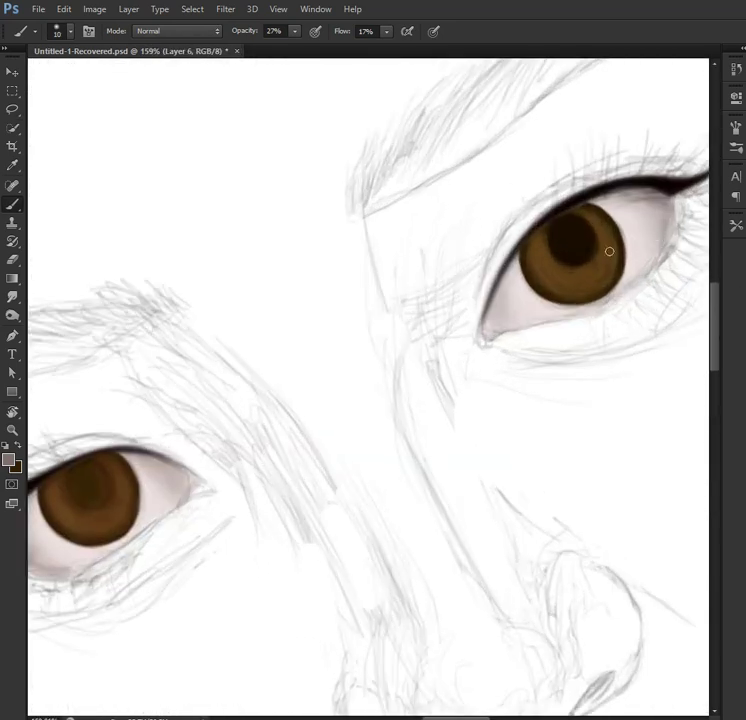
{"action": "key", "text": "e"}
{"action": "key", "text": "b"}
{"action": "key", "text": "x"}
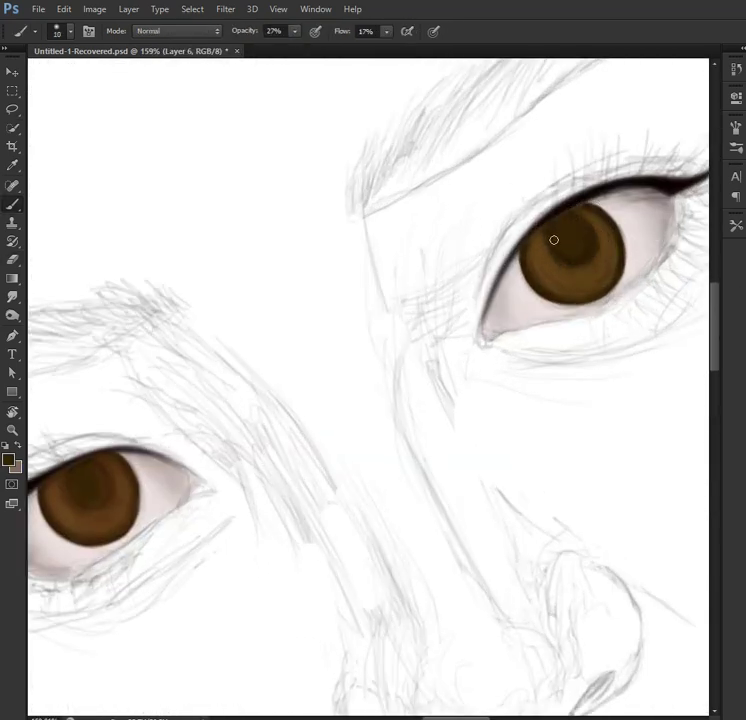
{"action": "key", "text": "4"}
{"action": "key", "text": "8"}
{"action": "key", "text": "shift+5"}
{"action": "key", "text": "shift+2"}
{"action": "left_click_drag", "start_coordinate": [77, 493], "coordinate": [344, 438]}
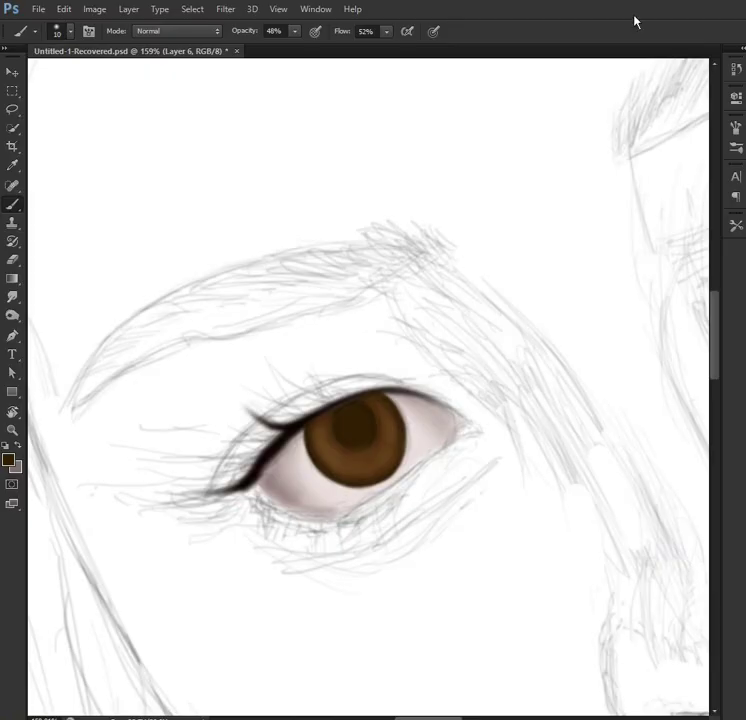
{"action": "left_click_drag", "start_coordinate": [358, 406], "coordinate": [367, 423]}
Step: On a new layer, load the Real Brush Strokes set and pick a textured bristle brush
{"action": "key", "text": "6"}
{"action": "key", "text": "6"}
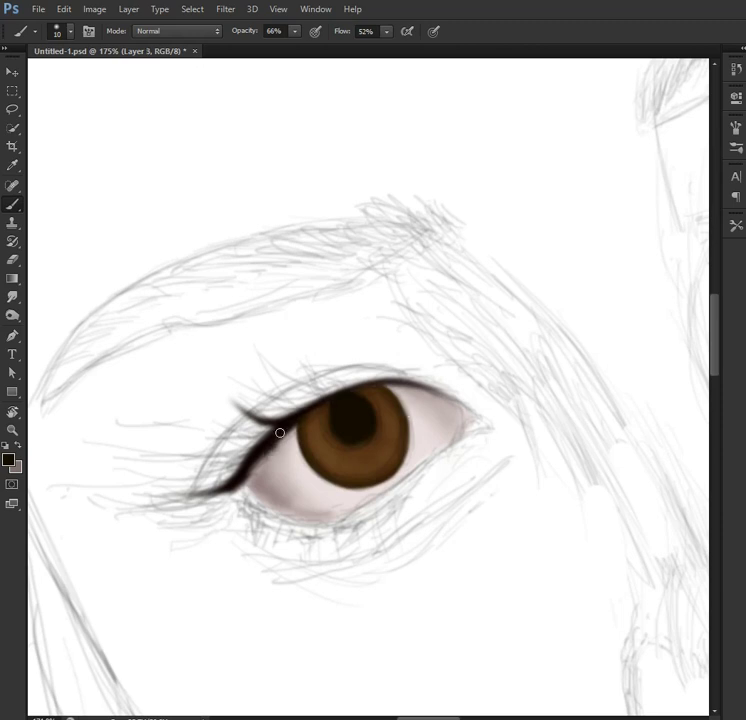
{"action": "key", "text": "ctrl+shift+alt+n"}
{"action": "left_click_drag", "start_coordinate": [295, 31], "coordinate": [267, 60]}
{"action": "right_click", "coordinate": [322, 445]}
{"action": "key", "text": "Escape"}
{"action": "right_click", "coordinate": [349, 428]}
{"action": "left_click", "coordinate": [520, 438]}
{"action": "left_click", "coordinate": [572, 638]}
{"action": "left_click", "coordinate": [481, 566]}
{"action": "key", "text": "Return"}
Step: Set the bristle brush to 67% opacity and 60% flow and enlarge it slightly
{"action": "key", "text": "bracketright"}
{"action": "key", "text": "4"}
{"action": "key", "text": "4"}
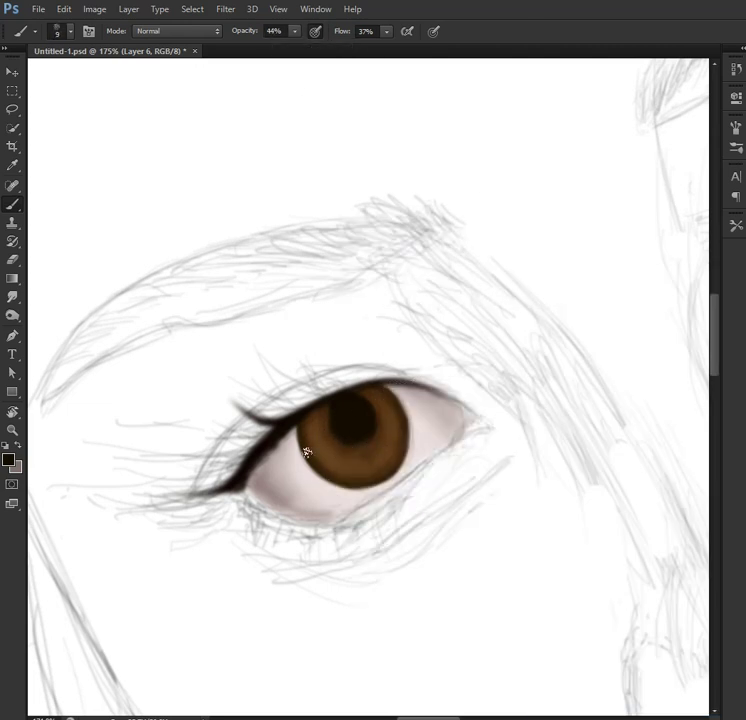
{"action": "key", "text": "shift+6"}
{"action": "key", "text": "bracketright"}
{"action": "key", "text": "bracketleft"}
{"action": "key", "text": "6"}
{"action": "key", "text": "7"}
{"action": "key", "text": "bracketright"}
{"action": "key", "text": "bracketright"}
{"action": "key", "text": "bracketright"}
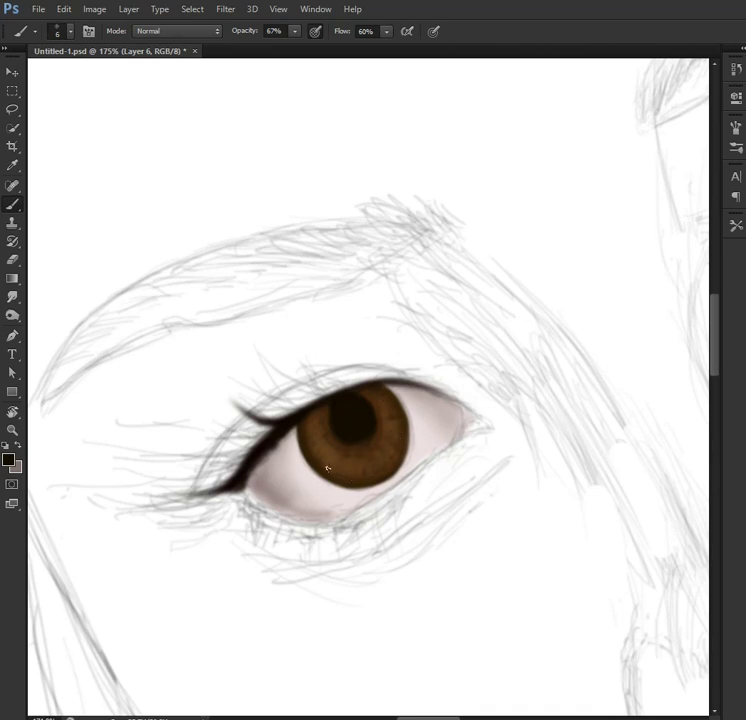
{"action": "key", "text": "bracketright"}
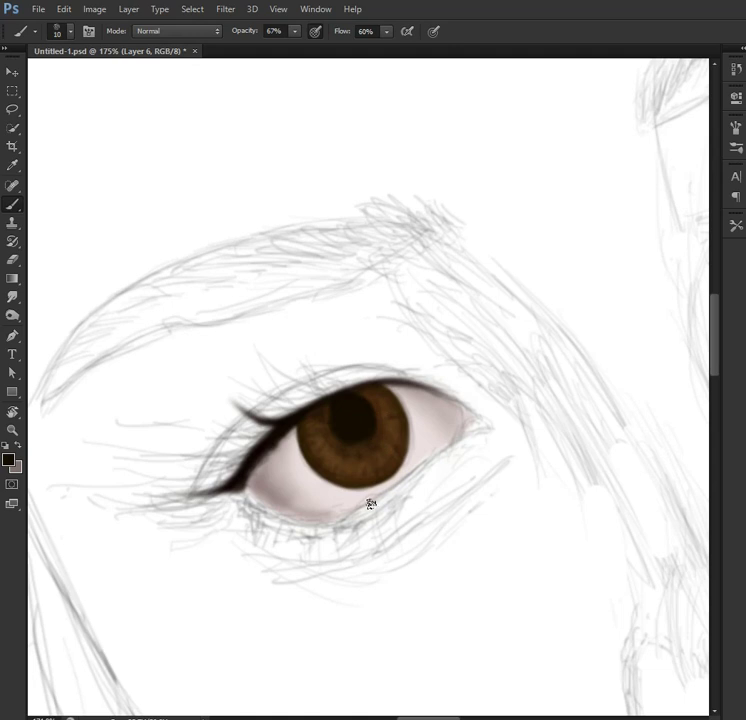
Step: Zoom over the irises and fine-tune the bristle brush size
{"action": "scroll", "coordinate": [370, 504], "scroll_direction": "up", "scroll_amount": 1}
{"action": "scroll", "coordinate": [370, 504], "scroll_direction": "up", "scroll_amount": 1}
{"action": "scroll", "coordinate": [295, 415], "scroll_direction": "down", "scroll_amount": 3}
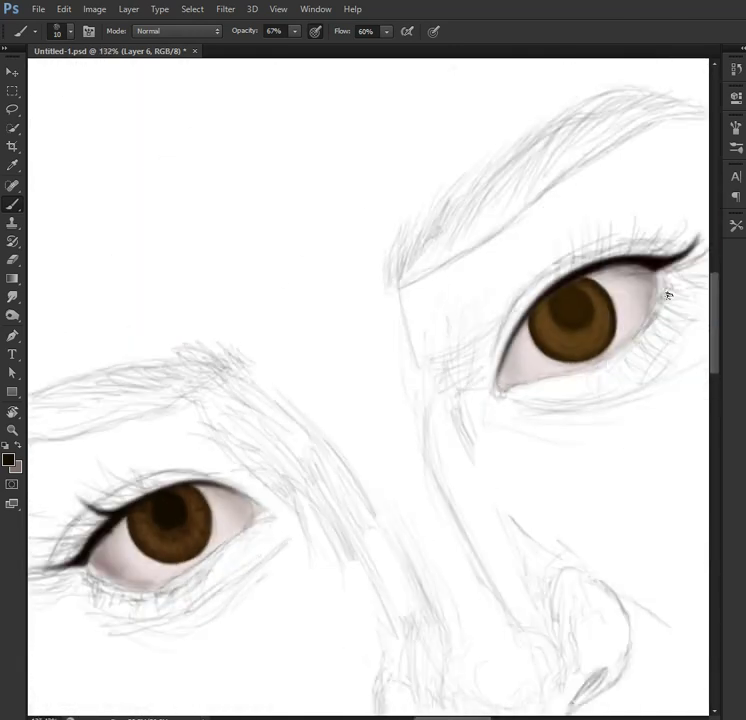
{"action": "scroll", "coordinate": [365, 403], "scroll_direction": "up", "scroll_amount": 3}
{"action": "key", "text": "bracketright"}
{"action": "key", "text": "bracketright"}
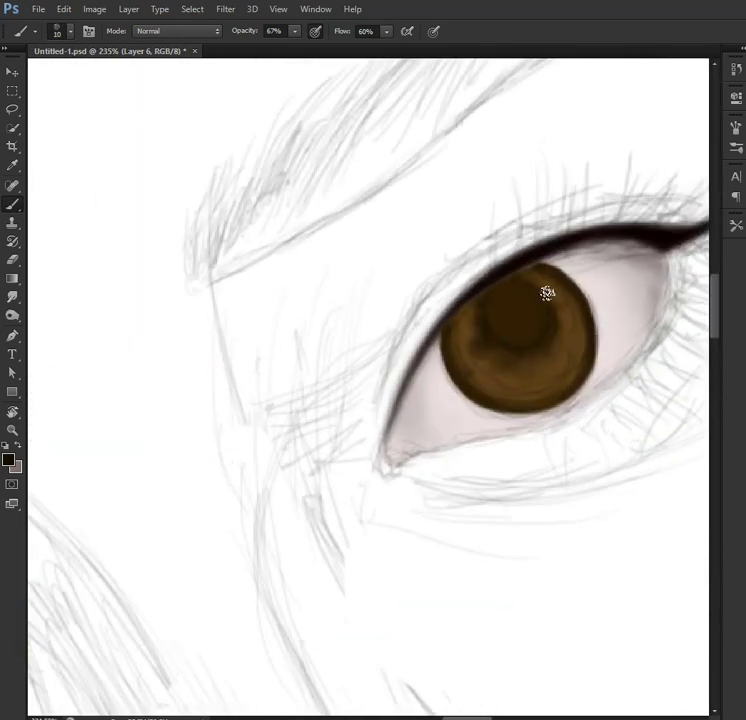
{"action": "key", "text": "bracketleft"}
{"action": "key", "text": "bracketleft"}
{"action": "key", "text": "bracketleft"}
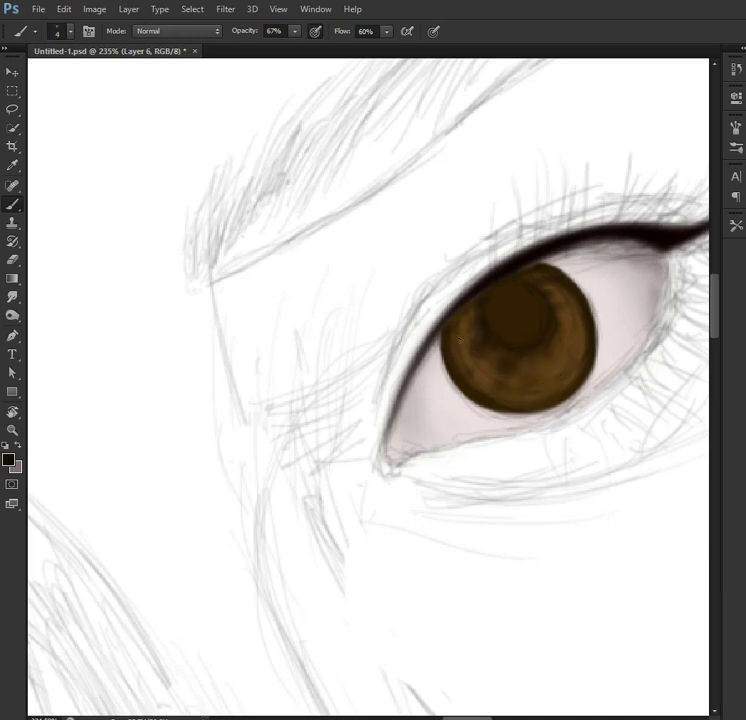
{"action": "key", "text": "bracketright"}
{"action": "key", "text": "bracketright"}
{"action": "key", "text": "bracketright"}
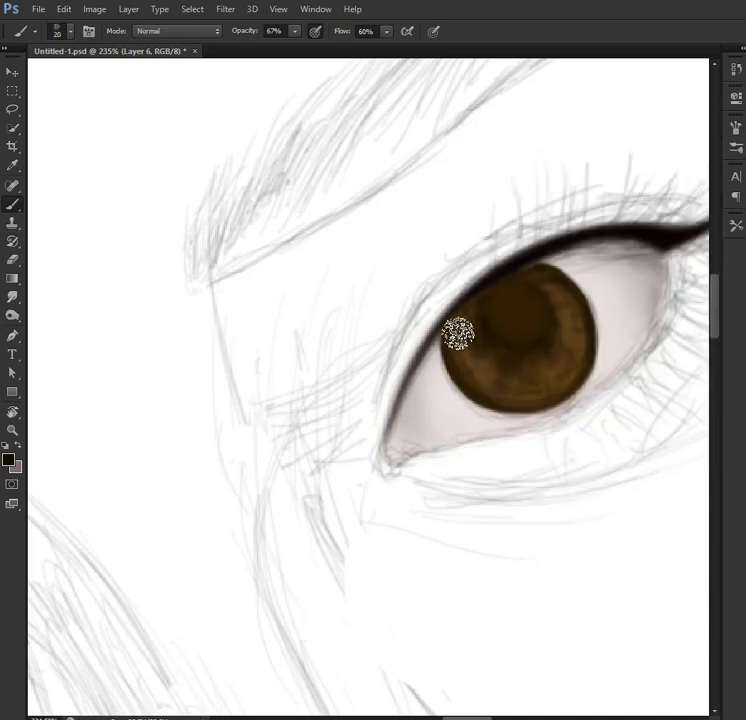
{"action": "scroll", "coordinate": [458, 333], "scroll_direction": "down", "scroll_amount": 4}
{"action": "scroll", "coordinate": [286, 566], "scroll_direction": "up", "scroll_amount": 3}
{"action": "scroll", "coordinate": [653, 350], "scroll_direction": "up", "scroll_amount": 1}
{"action": "right_click", "coordinate": [356, 441]}
Step: Switch to a smaller brush at 58% opacity with a pale beige paint colour
{"action": "right_click", "coordinate": [406, 386]}
{"action": "left_click", "coordinate": [300, 31]}
{"action": "key", "text": "5"}
{"action": "key", "text": "8"}
{"action": "key", "text": "bracketleft"}
{"action": "key", "text": "bracketleft"}
{"action": "key", "text": "x"}
{"action": "left_click", "coordinate": [8, 459]}
{"action": "left_click", "coordinate": [301, 510]}
{"action": "left_click", "coordinate": [586, 469]}
Step: Dab and stroke light beige highlights onto the pupil
{"action": "key", "text": "bracketright"}
{"action": "key", "text": "F5"}
{"action": "key", "text": "F5"}
{"action": "left_click", "coordinate": [450, 346]}
{"action": "right_click", "coordinate": [475, 346]}
{"action": "key", "text": "Return"}
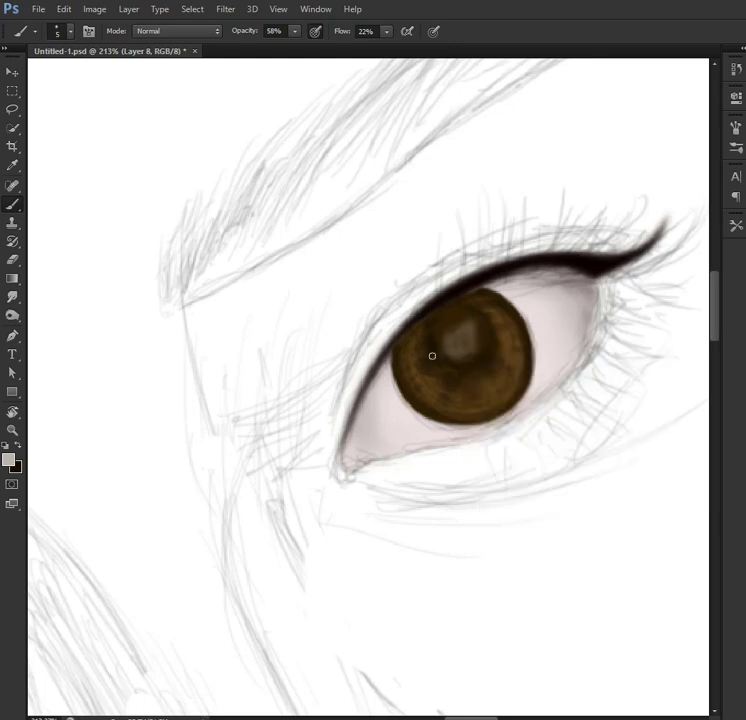
{"action": "mouse_move", "coordinate": [490, 318]}
{"action": "left_mouse_down"}
{"action": "mouse_move", "coordinate": [493, 353]}
{"action": "mouse_move", "coordinate": [501, 326]}
{"action": "mouse_move", "coordinate": [455, 338]}
{"action": "left_mouse_up"}
Step: Erase part of the highlight streak and add a faint light stroke on the iris
{"action": "key", "text": "e"}
{"action": "left_click_drag", "start_coordinate": [495, 364], "coordinate": [504, 394]}
{"action": "key", "text": "b"}
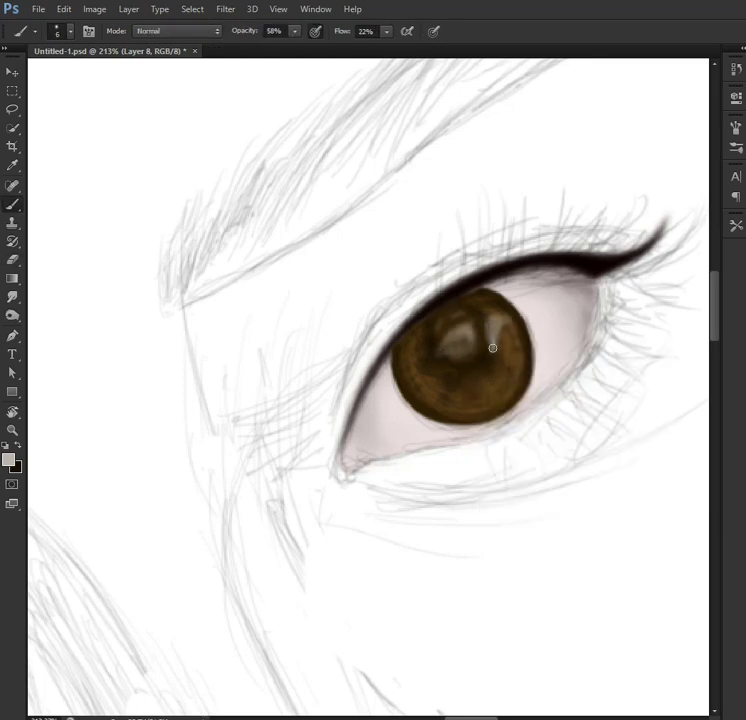
{"action": "left_click_drag", "start_coordinate": [461, 337], "coordinate": [415, 352]}
{"action": "key", "text": "e"}
{"action": "key", "text": "b"}
{"action": "key", "text": "e"}
{"action": "key", "text": "b"}
{"action": "key", "text": "e"}
{"action": "key", "text": "b"}
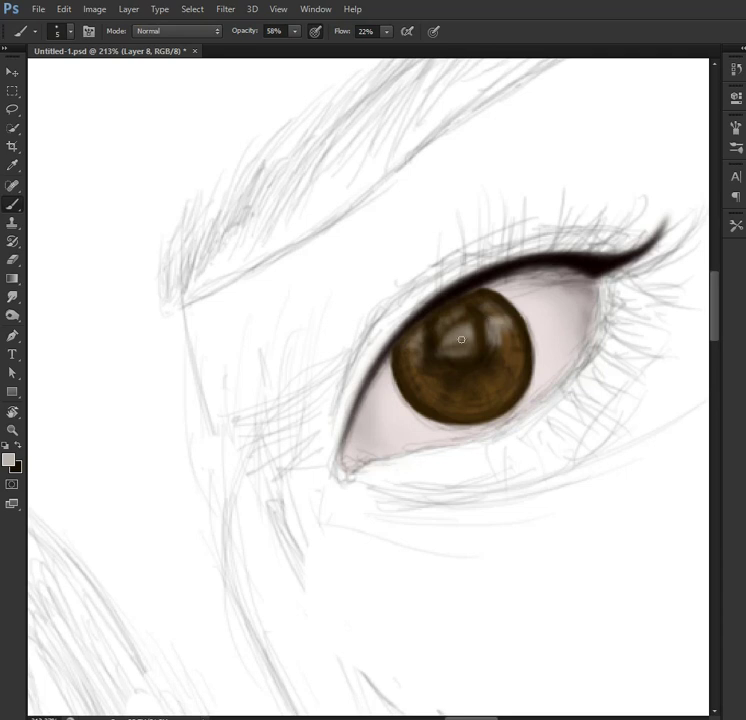
Step: Paint a blocky reflection over the pupil at 36% opacity and 32% flow
{"action": "right_click", "coordinate": [423, 337]}
{"action": "key", "text": "3"}
{"action": "key", "text": "6"}
{"action": "right_click", "coordinate": [431, 383]}
{"action": "type", "text": "6"}
{"action": "key", "text": "Return"}
{"action": "key", "text": "shift+3"}
{"action": "key", "text": "shift+2"}
{"action": "key", "text": "bracketright"}
{"action": "key", "text": "bracketright"}
{"action": "key", "text": "bracketright"}
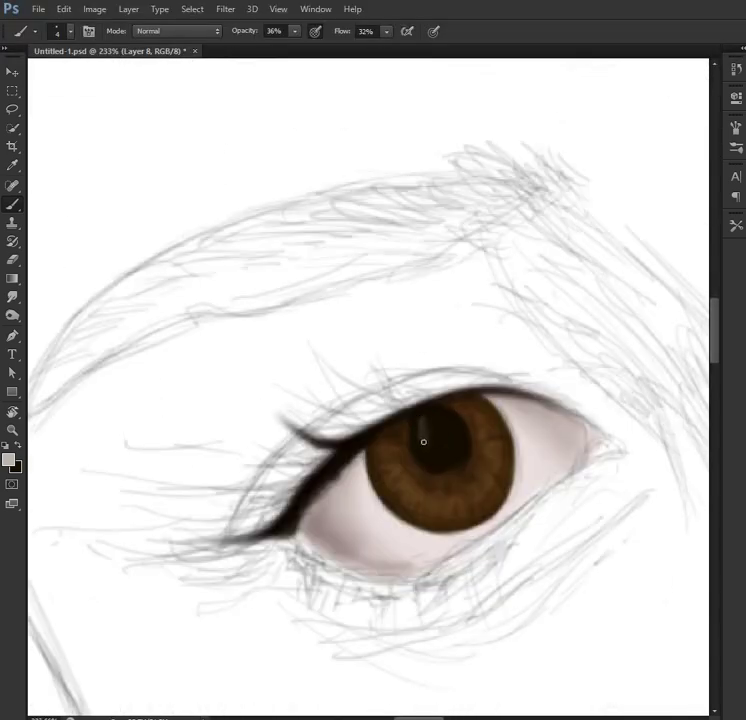
{"action": "mouse_move", "coordinate": [423, 441]}
{"action": "left_mouse_down"}
{"action": "mouse_move", "coordinate": [455, 435]}
{"action": "mouse_move", "coordinate": [423, 413]}
{"action": "mouse_move", "coordinate": [460, 440]}
{"action": "left_mouse_up"}
Step: Shrink the brush slightly through the brush presets panel
{"action": "right_click", "coordinate": [480, 461]}
{"action": "key", "text": "Return"}
{"action": "right_click", "coordinate": [435, 490]}
{"action": "left_click_drag", "start_coordinate": [450, 530], "coordinate": [447, 530]}
{"action": "key", "text": "Return"}
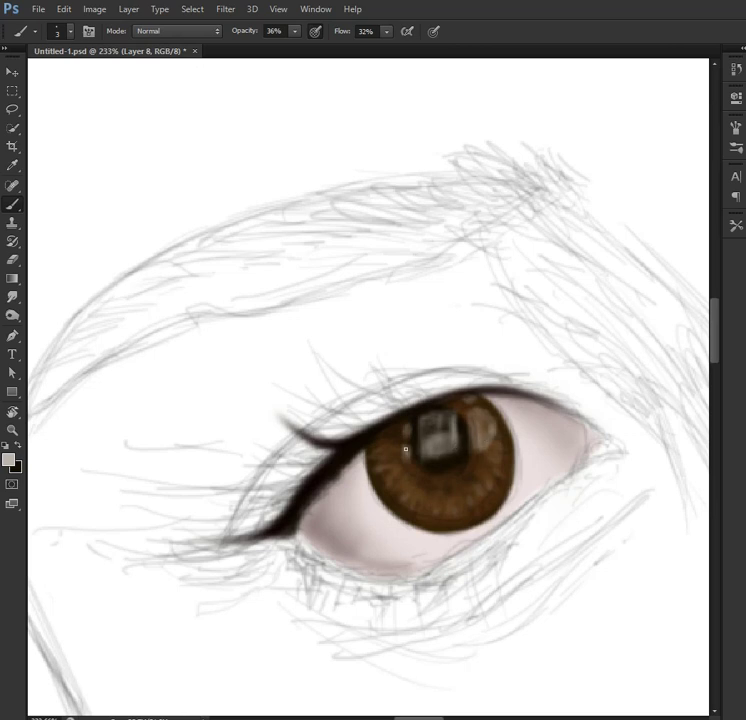
{"action": "scroll", "coordinate": [405, 450], "scroll_direction": "down", "scroll_amount": 5}
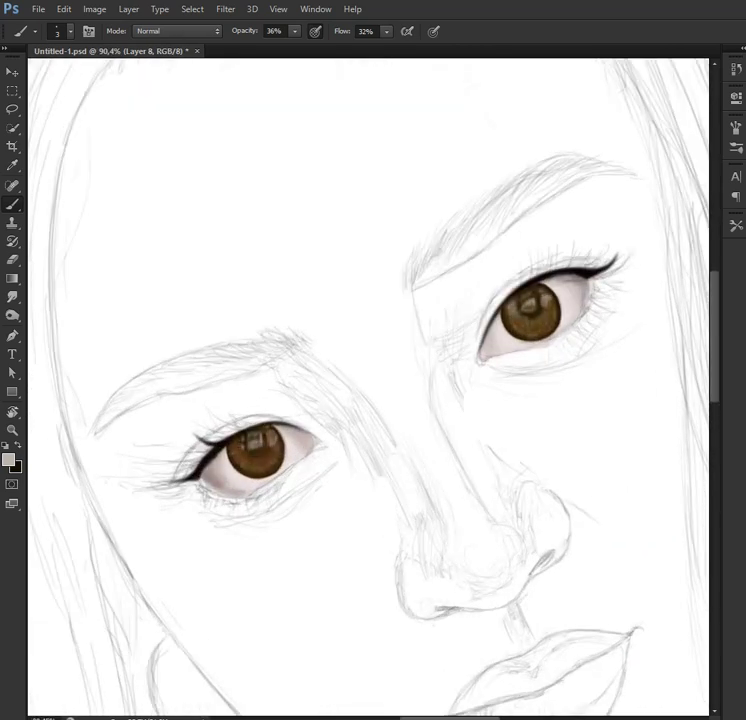
Step: Pick a warm dark brown paint colour and return to the Brush
{"action": "scroll", "coordinate": [250, 440], "scroll_direction": "up", "scroll_amount": 5}
{"action": "left_click", "coordinate": [286, 450], "text": "alt"}
{"action": "left_click", "coordinate": [8, 460]}
{"action": "left_click_drag", "start_coordinate": [474, 601], "coordinate": [483, 652]}
{"action": "key", "text": "Return"}
{"action": "key", "text": "b"}
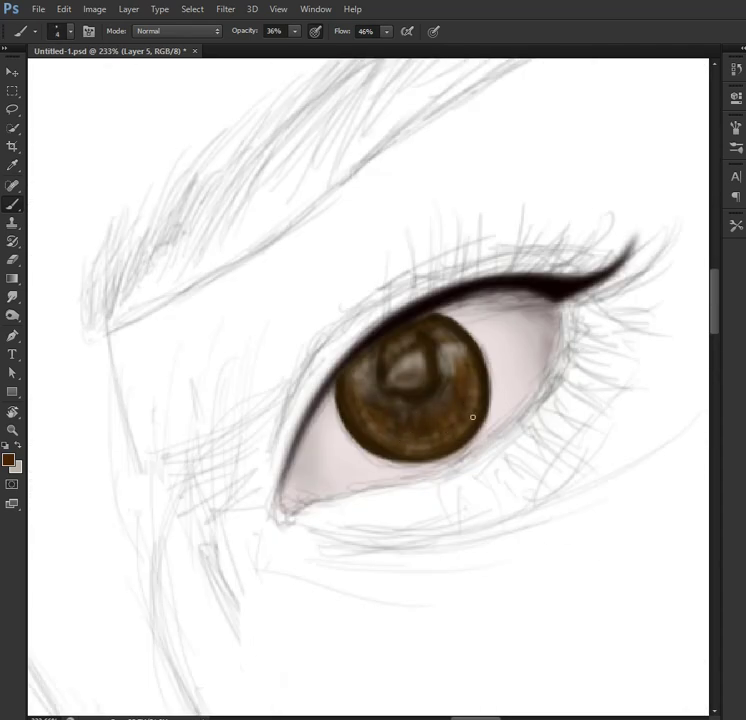
Step: Zoom around the eye and change the paint colour to near-black
{"action": "scroll", "coordinate": [445, 427], "scroll_direction": "down", "scroll_amount": 5}
{"action": "scroll", "coordinate": [431, 425], "scroll_direction": "up", "scroll_amount": 3}
{"action": "scroll", "coordinate": [448, 428], "scroll_direction": "down", "scroll_amount": 2}
{"action": "scroll", "coordinate": [448, 428], "scroll_direction": "up", "scroll_amount": 3}
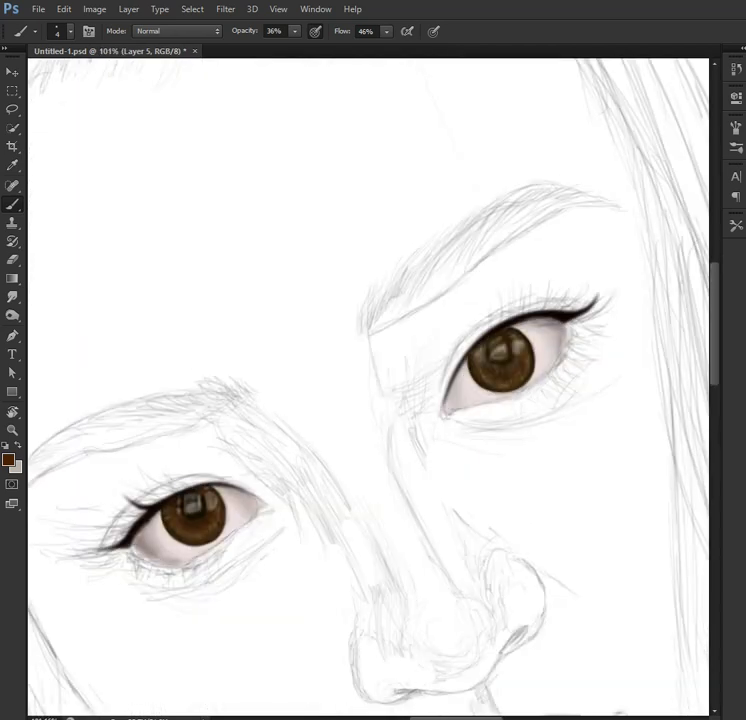
{"action": "scroll", "coordinate": [540, 360], "scroll_direction": "up", "scroll_amount": 2}
{"action": "left_click", "coordinate": [9, 459]}
{"action": "key", "text": "Return"}
Step: Enlarge the brush and tilt the canvas view, then rotate it back upright
{"action": "key", "text": "bracketright"}
{"action": "key", "text": "bracketright"}
{"action": "key", "text": "bracketright"}
{"action": "key", "text": "e"}
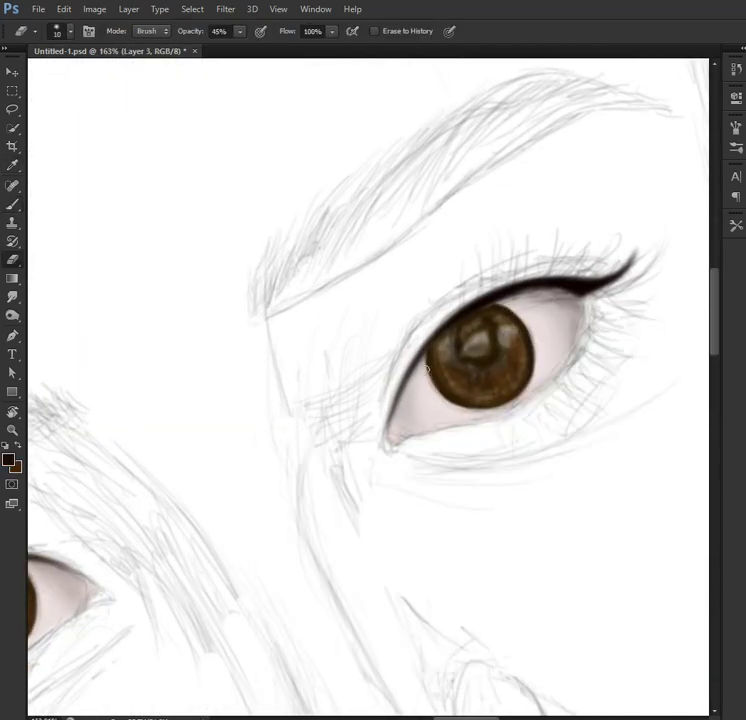
{"action": "left_click_drag", "start_coordinate": [481, 423], "coordinate": [408, 450]}
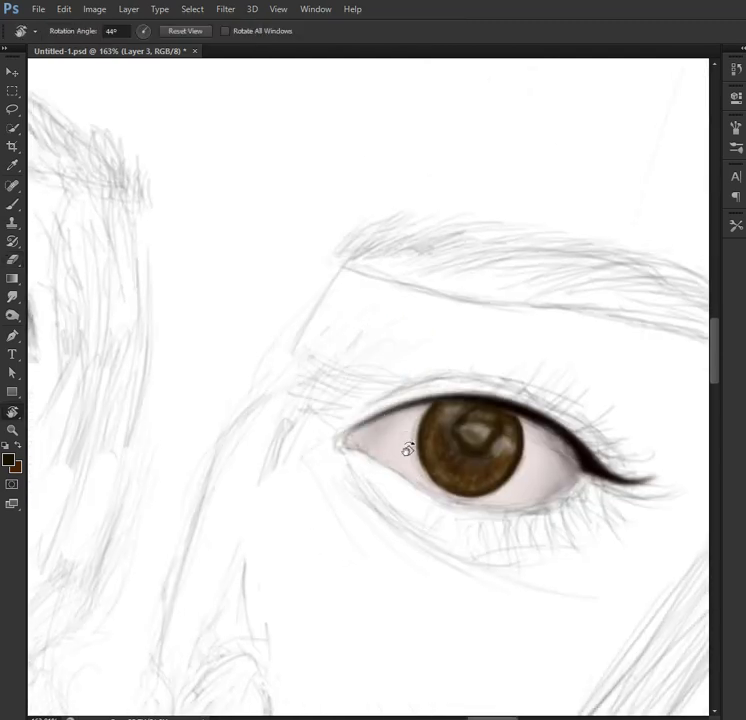
{"action": "left_click_drag", "start_coordinate": [473, 506], "coordinate": [523, 360]}
{"action": "scroll", "coordinate": [295, 399], "scroll_direction": "down", "scroll_amount": 5}
{"action": "scroll", "coordinate": [355, 372], "scroll_direction": "up", "scroll_amount": 4}
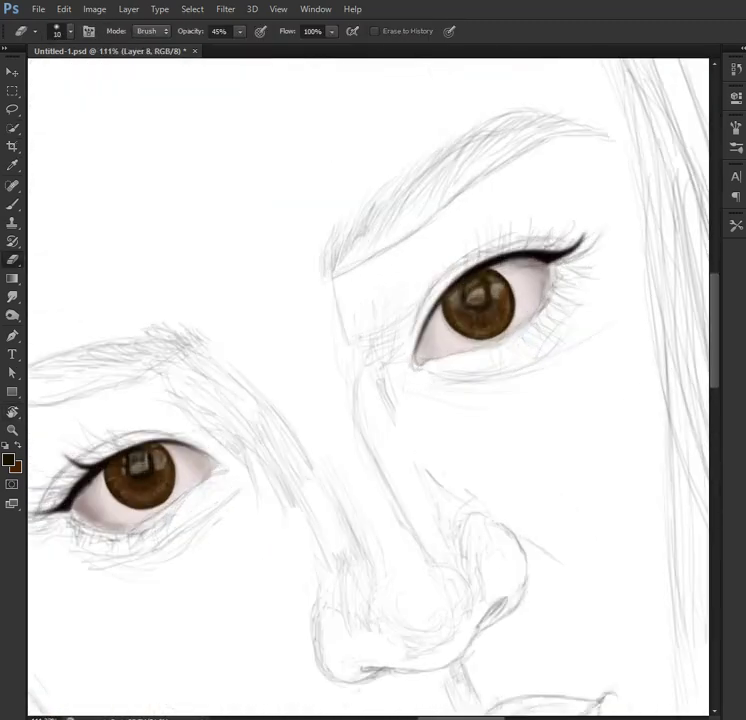
{"action": "key", "text": "b"}
{"action": "scroll", "coordinate": [510, 290], "scroll_direction": "up", "scroll_amount": 1}
Step: Check the brush Shape Dynamics and paint fine lashes along the upper eyeliner
{"action": "key", "text": "F5"}
{"action": "key", "text": "F5"}
{"action": "key", "text": "F5"}
{"action": "key", "text": "F5"}
{"action": "key", "text": "bracketright"}
{"action": "key", "text": "bracketright"}
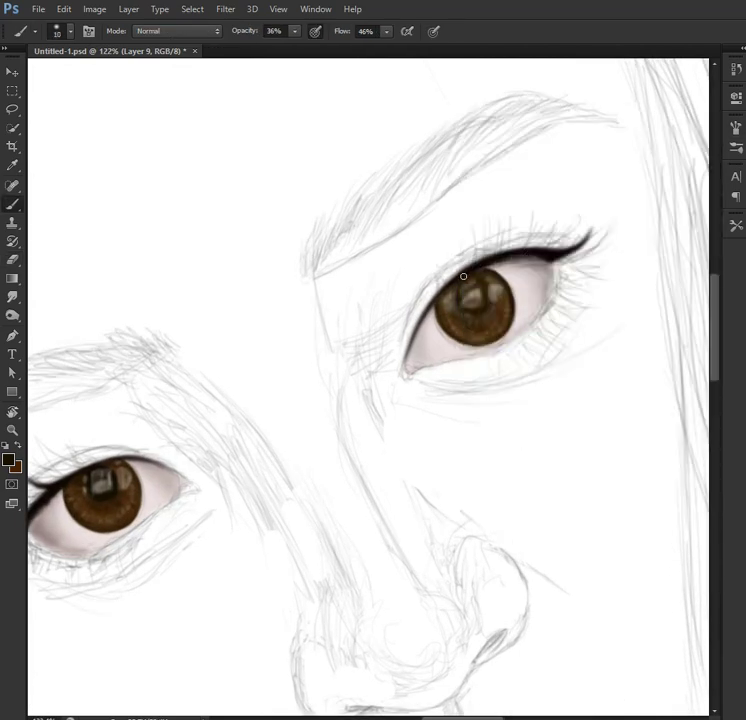
{"action": "key", "text": "F5"}
{"action": "left_click", "coordinate": [500, 168]}
{"action": "key", "text": "F5"}
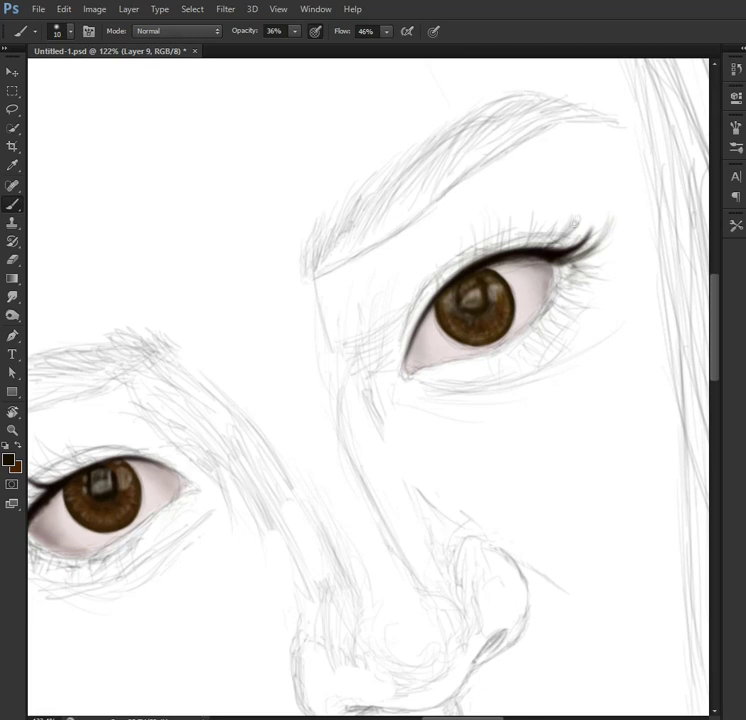
{"action": "left_click_drag", "start_coordinate": [550, 233], "coordinate": [537, 246]}
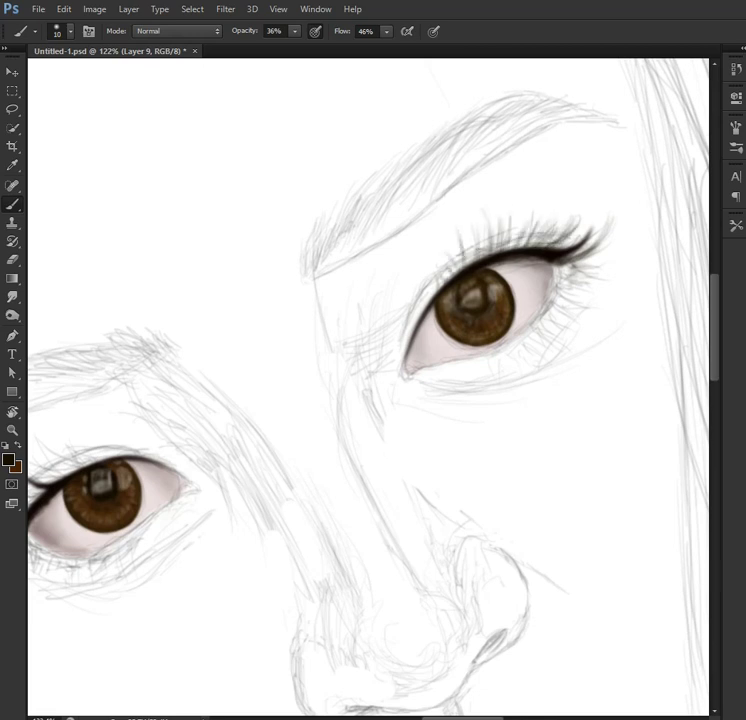
Step: Draw a dark Pen-tool curve over the first upper lid and thicken its stroke
{"action": "key", "text": "p"}
{"action": "left_click", "coordinate": [8, 459]}
{"action": "left_click", "coordinate": [609, 468]}
{"action": "left_click", "coordinate": [178, 30]}
{"action": "left_click", "coordinate": [403, 337]}
{"action": "left_click_drag", "start_coordinate": [590, 243], "coordinate": [586, 291]}
{"action": "key", "text": "a"}
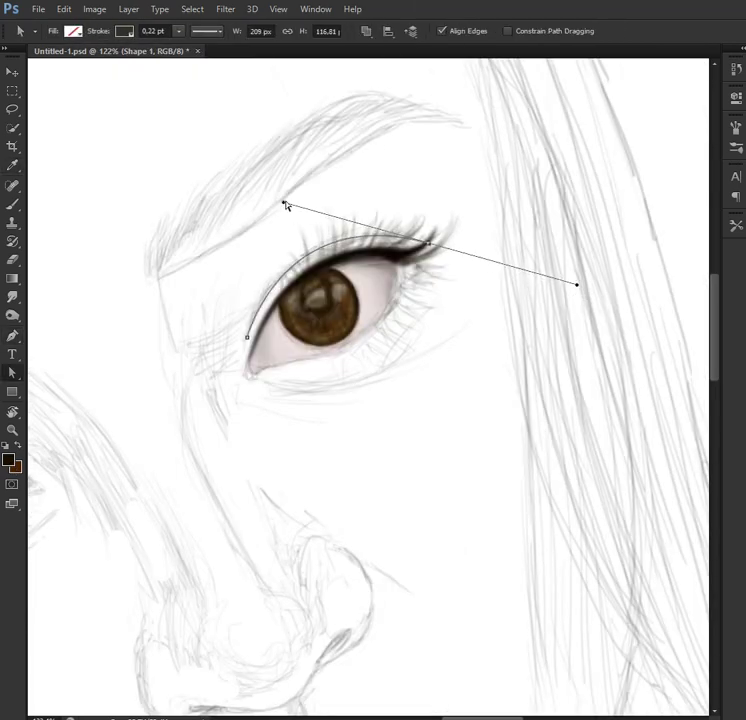
{"action": "left_click_drag", "start_coordinate": [180, 52], "coordinate": [200, 50]}
{"action": "key", "text": "Return"}
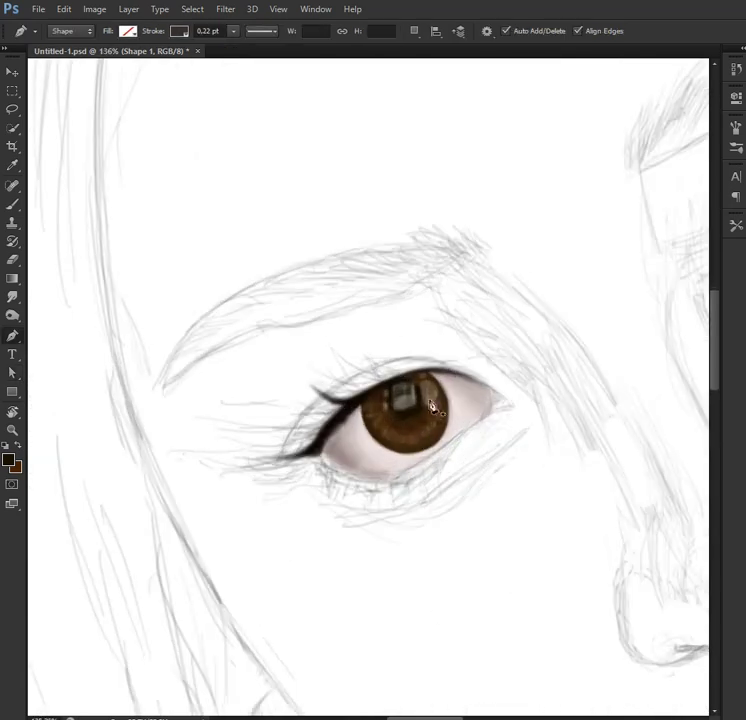
Step: Start a matching lid curve over the other eye and mirror the view to check it
{"action": "left_click_drag", "start_coordinate": [276, 461], "coordinate": [218, 594]}
{"action": "left_click", "coordinate": [233, 31]}
{"action": "left_click_drag", "start_coordinate": [225, 47], "coordinate": [238, 52]}
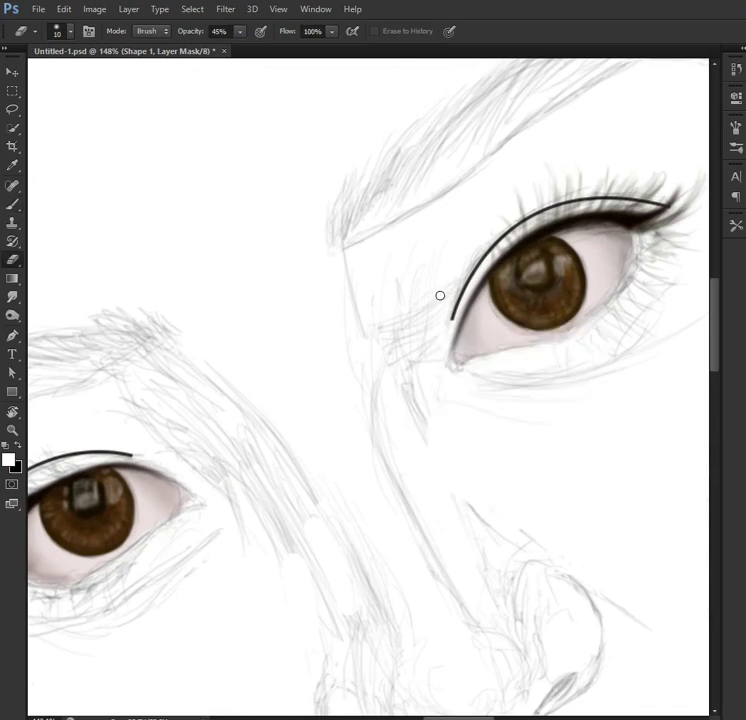
{"action": "left_click_drag", "start_coordinate": [462, 310], "coordinate": [533, 438]}
{"action": "key", "text": "ctrl+alt+shift+h"}
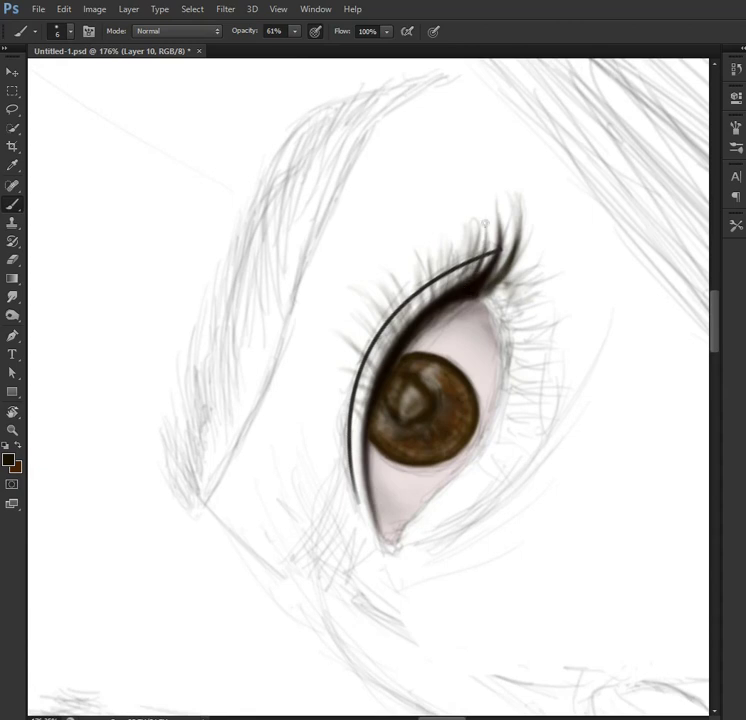
Step: Rotate the canvas view so the eye sits horizontally for lash painting
{"action": "key", "text": "t"}
{"action": "key", "text": "b"}
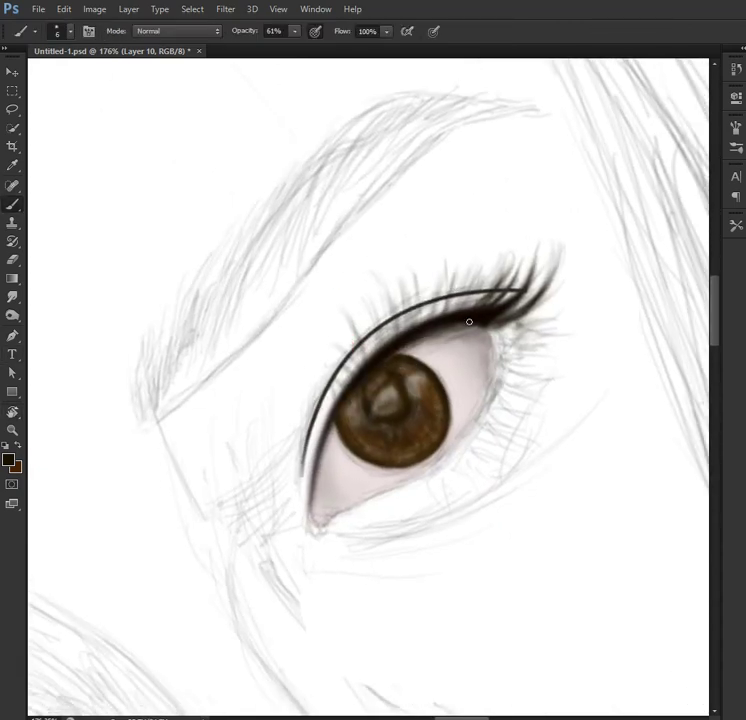
{"action": "key", "text": "r"}
{"action": "left_click_drag", "start_coordinate": [479, 285], "coordinate": [458, 241]}
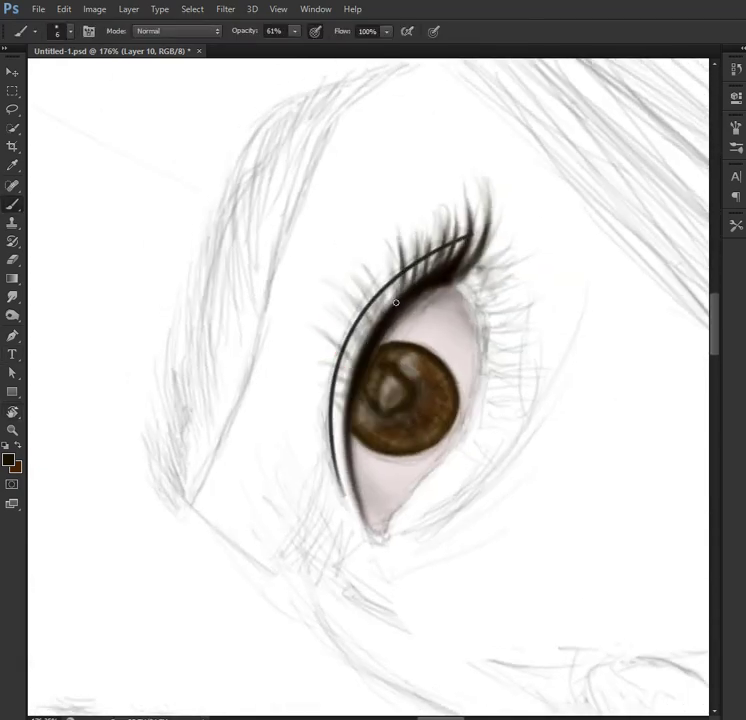
{"action": "key", "text": "r"}
{"action": "left_click_drag", "start_coordinate": [385, 259], "coordinate": [443, 280]}
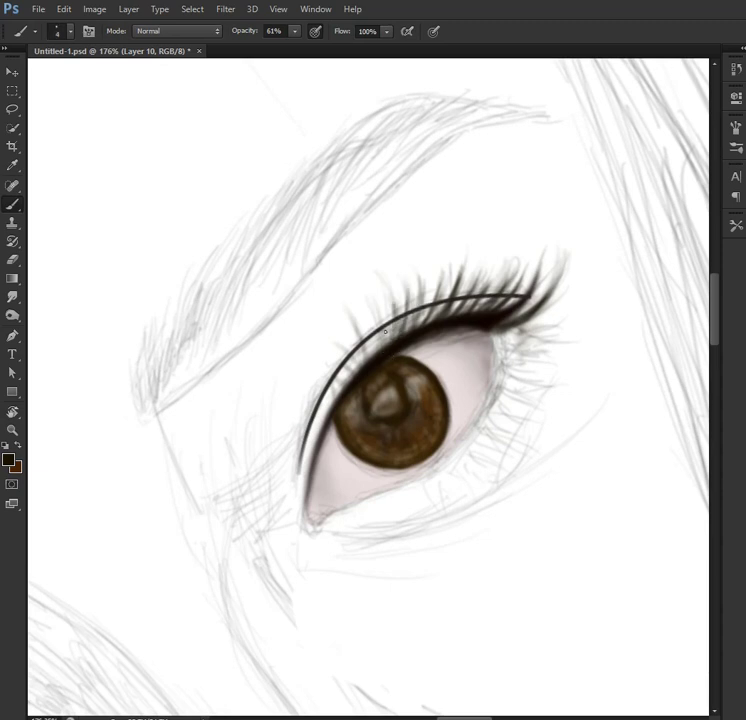
{"action": "key", "text": "r"}
{"action": "left_click_drag", "start_coordinate": [378, 338], "coordinate": [377, 370]}
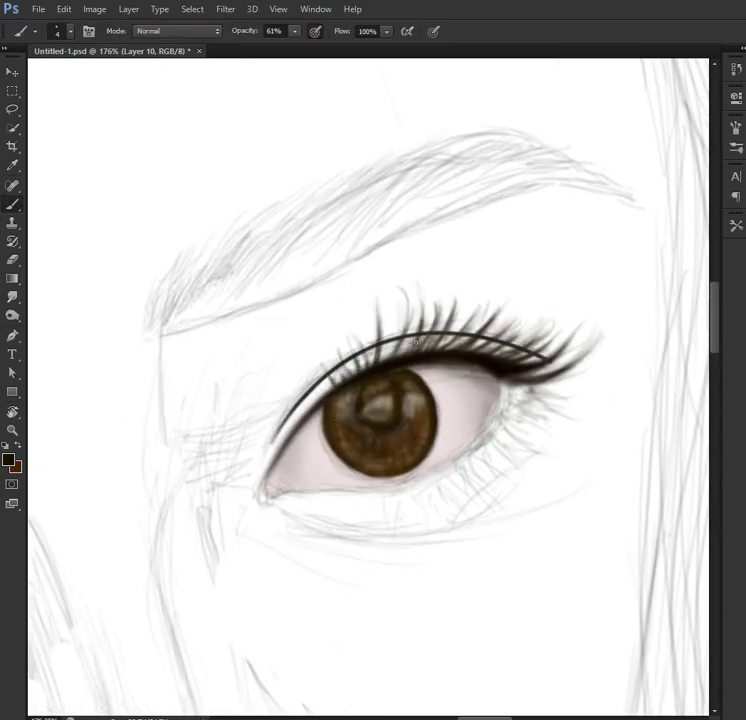
Step: Lower the brush to 50% opacity and 83% flow, and tilt the eye steeply
{"action": "key", "text": "5"}
{"action": "key", "text": "shift+8"}
{"action": "key", "text": "shift+3"}
{"action": "key", "text": "r"}
{"action": "left_click_drag", "start_coordinate": [546, 438], "coordinate": [458, 425]}
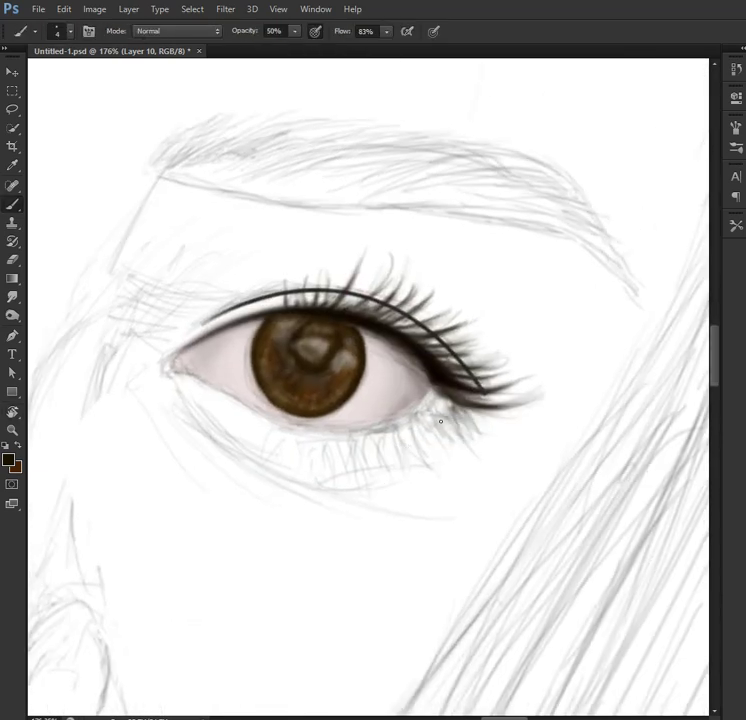
{"action": "key", "text": "r"}
{"action": "mouse_move", "coordinate": [500, 558]}
{"action": "left_mouse_down"}
{"action": "mouse_move", "coordinate": [430, 433]}
{"action": "mouse_move", "coordinate": [383, 497]}
{"action": "mouse_move", "coordinate": [346, 450]}
{"action": "left_mouse_up"}
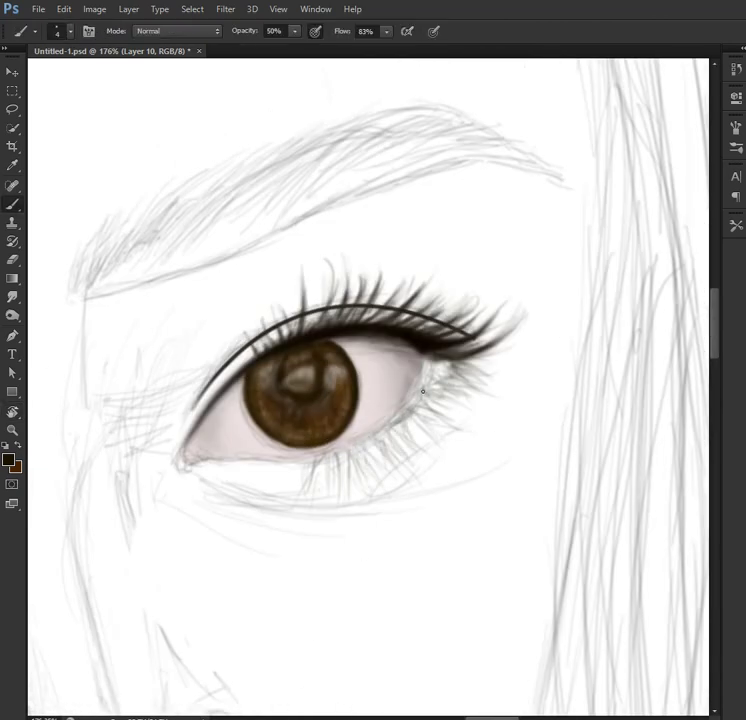
Step: Paint bold dark lashes along the upper lid on Layer 10
{"action": "key", "text": "r"}
{"action": "key", "text": "e"}
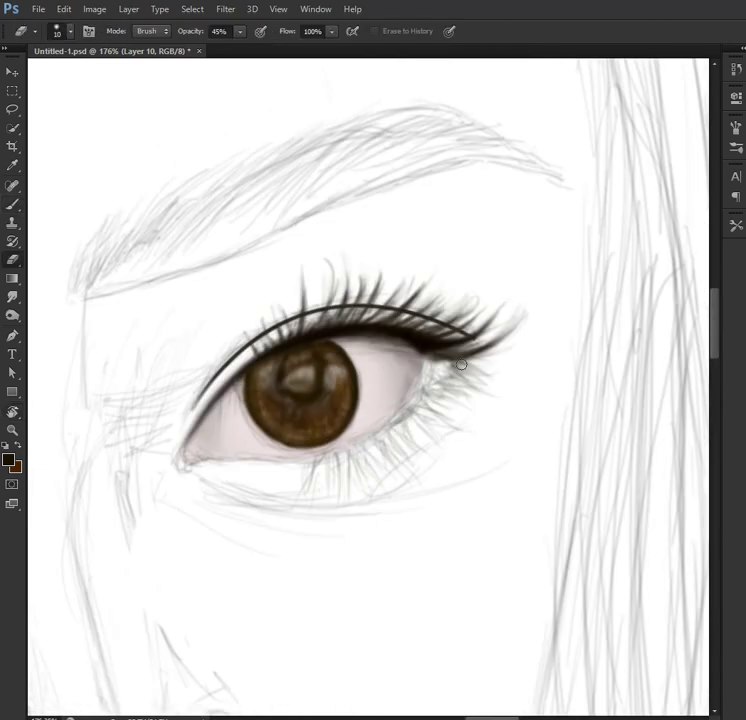
{"action": "key", "text": "r"}
{"action": "left_click_drag", "start_coordinate": [502, 383], "coordinate": [413, 478]}
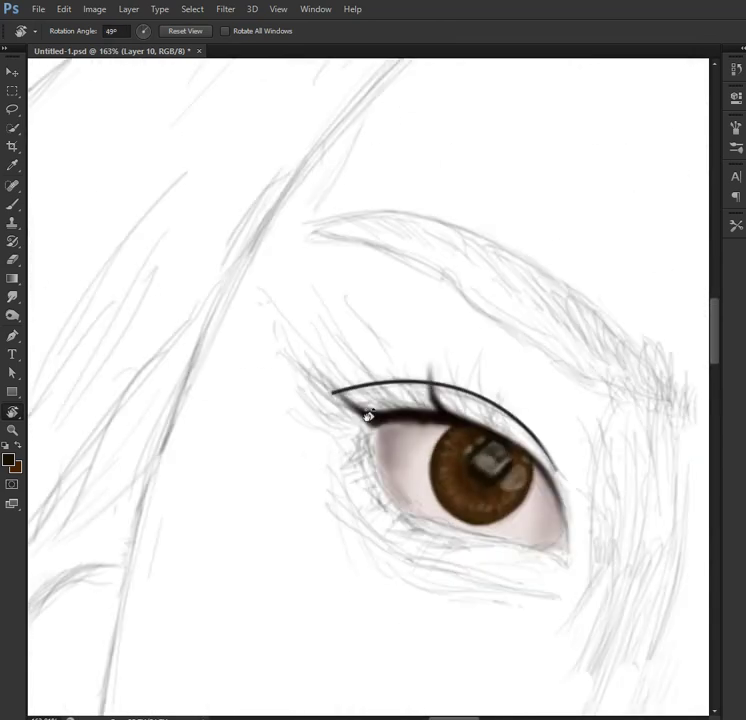
{"action": "key", "text": "b"}
{"action": "scroll", "coordinate": [368, 423], "scroll_direction": "up", "scroll_amount": 2}
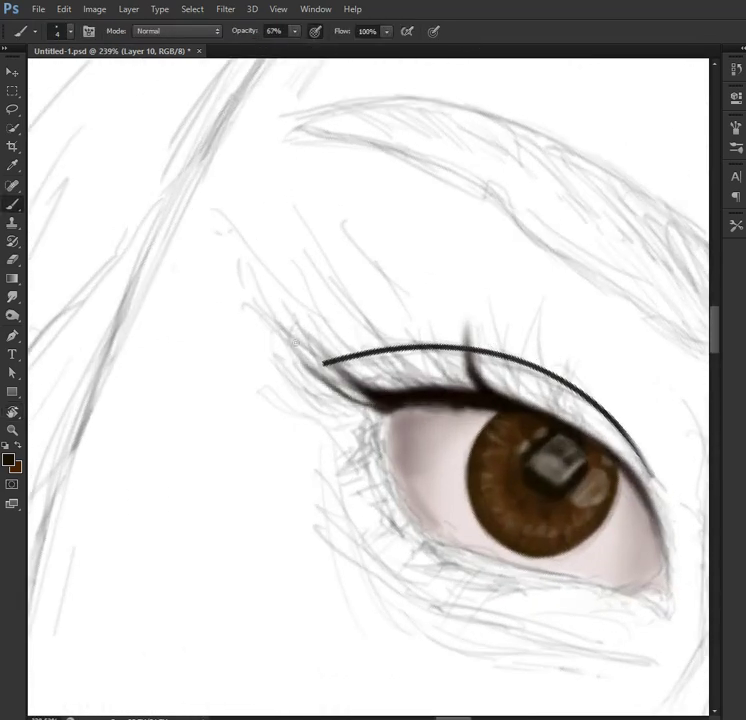
{"action": "mouse_move", "coordinate": [363, 472]}
{"action": "left_mouse_down"}
{"action": "mouse_move", "coordinate": [353, 308]}
{"action": "mouse_move", "coordinate": [380, 396]}
{"action": "mouse_move", "coordinate": [393, 397]}
{"action": "mouse_move", "coordinate": [372, 290]}
{"action": "left_mouse_up"}
{"action": "key", "text": "r"}
{"action": "key", "text": "b"}
{"action": "left_click_drag", "start_coordinate": [400, 398], "coordinate": [395, 315]}
{"action": "left_click_drag", "start_coordinate": [408, 373], "coordinate": [496, 320]}
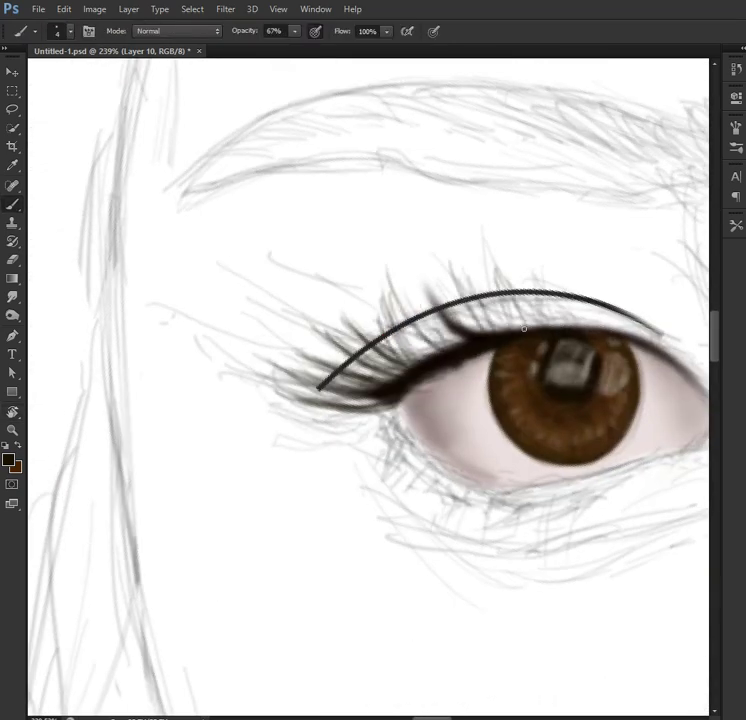
Step: Paint fine lower lashes at 52% opacity and 69% flow, then change layers
{"action": "key", "text": "5"}
{"action": "key", "text": "2"}
{"action": "left_click_drag", "start_coordinate": [386, 31], "coordinate": [365, 53]}
{"action": "mouse_move", "coordinate": [417, 474]}
{"action": "left_mouse_down"}
{"action": "mouse_move", "coordinate": [430, 505]}
{"action": "mouse_move", "coordinate": [480, 510]}
{"action": "left_mouse_up"}
{"action": "scroll", "coordinate": [471, 453], "scroll_direction": "down", "scroll_amount": 5}
{"action": "scroll", "coordinate": [291, 403], "scroll_direction": "down", "scroll_amount": 1}
{"action": "scroll", "coordinate": [395, 340], "scroll_direction": "up", "scroll_amount": 2}
{"action": "key", "text": "alt+bracketleft"}
{"action": "key", "text": "alt+bracketleft"}
{"action": "key", "text": "alt+bracketright"}
Step: Start a Pen path at the left lip corner and trace the upper lip
{"action": "key", "text": "p"}
{"action": "scroll", "coordinate": [338, 468], "scroll_direction": "up", "scroll_amount": 3}
{"action": "left_click", "coordinate": [267, 470]}
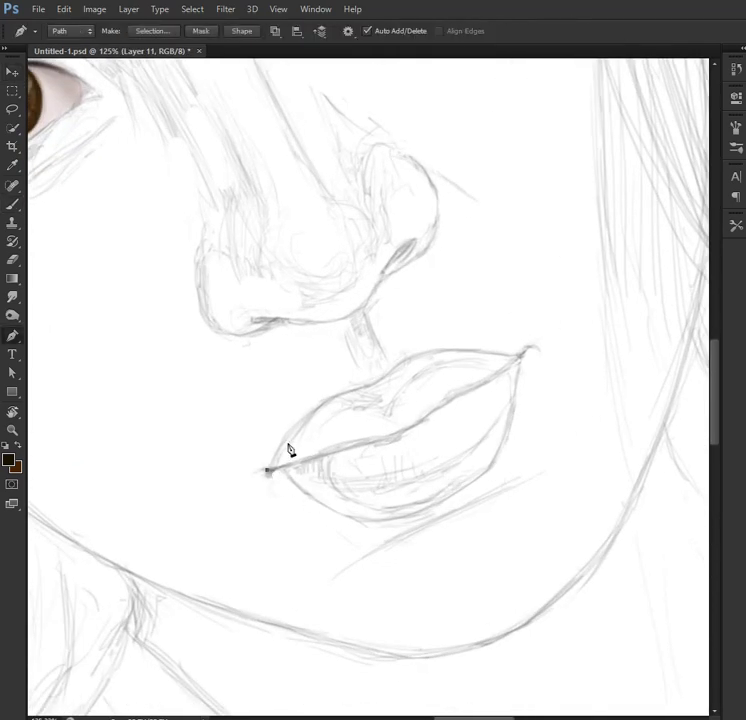
{"action": "left_click", "coordinate": [343, 394]}
{"action": "left_click_drag", "start_coordinate": [390, 372], "coordinate": [401, 363]}
{"action": "left_click_drag", "start_coordinate": [447, 351], "coordinate": [473, 351]}
{"action": "left_click", "coordinate": [507, 356]}
{"action": "left_click", "coordinate": [520, 355]}
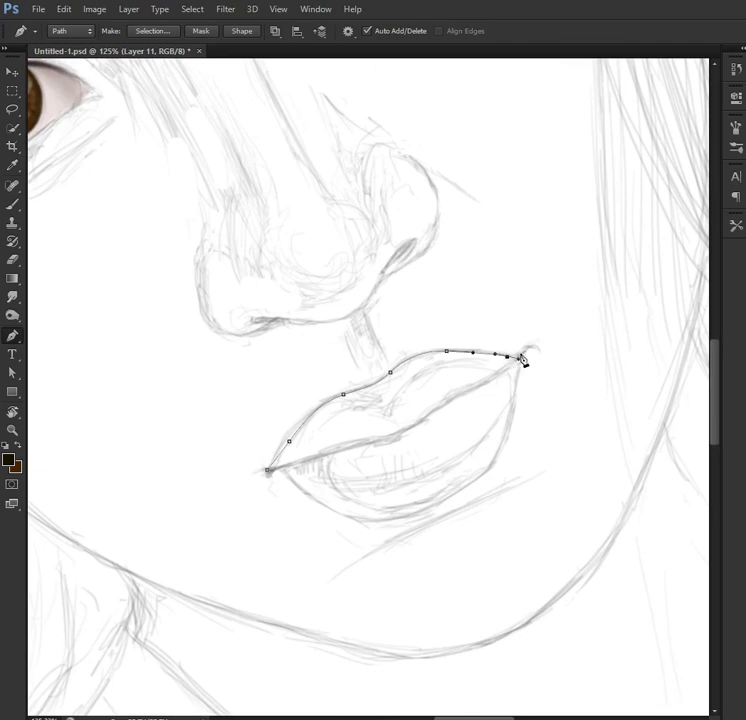
Step: Trace the lower lip edge back to the left corner and around the lower lip
{"action": "left_click", "coordinate": [485, 383]}
{"action": "left_click", "coordinate": [460, 395]}
{"action": "left_click", "coordinate": [436, 406]}
{"action": "left_click", "coordinate": [411, 420]}
{"action": "left_click", "coordinate": [386, 431]}
{"action": "left_click", "coordinate": [267, 470]}
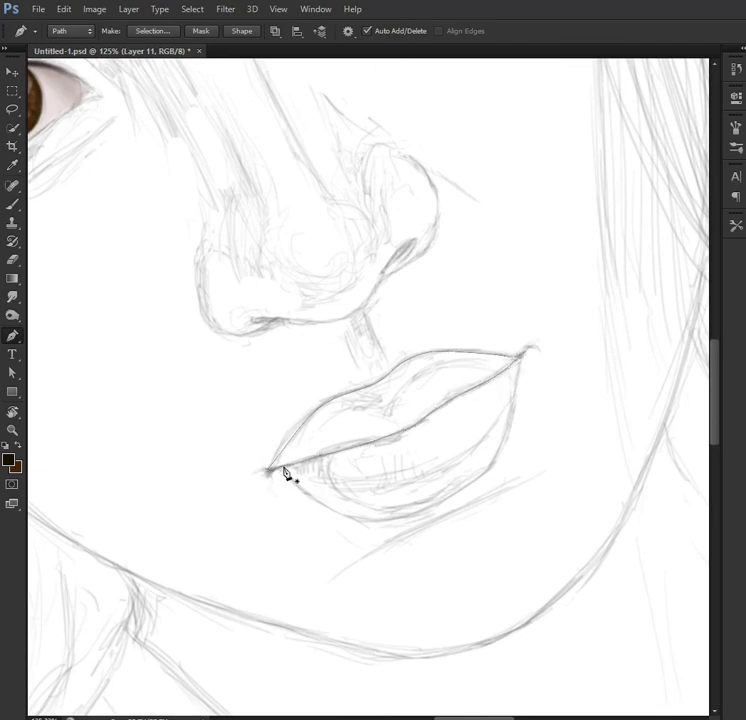
{"action": "left_click", "coordinate": [358, 518]}
{"action": "left_click_drag", "start_coordinate": [452, 496], "coordinate": [485, 478]}
{"action": "left_click", "coordinate": [504, 432]}
{"action": "left_click", "coordinate": [519, 375]}
{"action": "left_click", "coordinate": [521, 356]}
Step: Turn the lip path into a selection, fill it with rust-brown, and choose a light pink
{"action": "left_click", "coordinate": [267, 470]}
{"action": "key", "text": "ctrl+Return"}
{"action": "left_click", "coordinate": [9, 459]}
{"action": "left_click", "coordinate": [406, 532]}
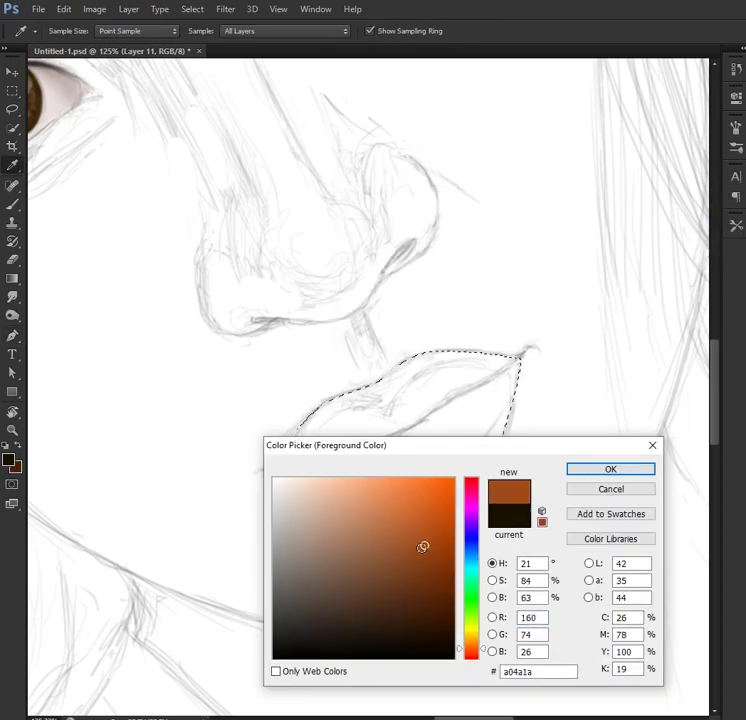
{"action": "left_click", "coordinate": [600, 469]}
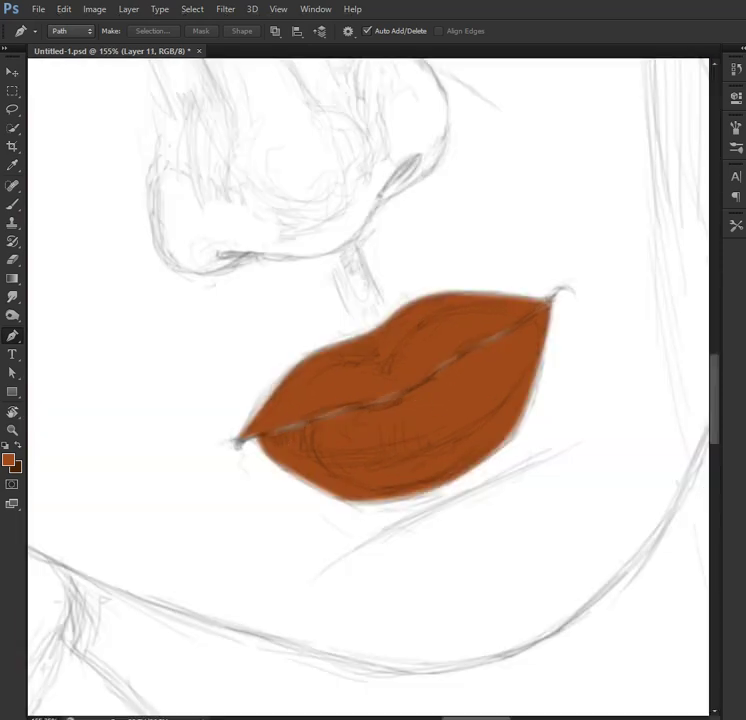
{"action": "left_click_drag", "start_coordinate": [476, 648], "coordinate": [484, 654]}
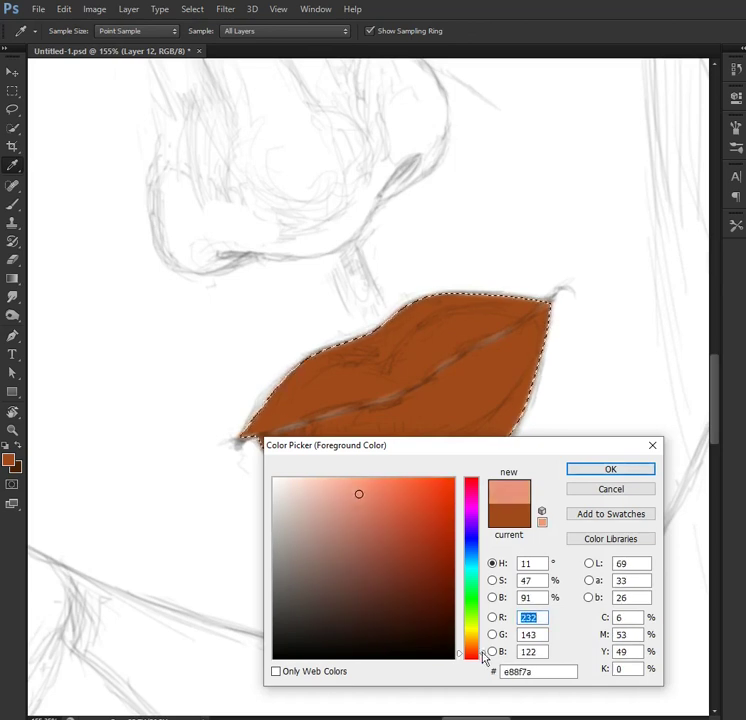
Step: Set a size-15 soft brush and paint light strokes on the upper lip
{"action": "key", "text": "Return"}
{"action": "key", "text": "b"}
{"action": "key", "text": "F5"}
{"action": "key", "text": "F5"}
{"action": "right_click", "coordinate": [381, 398]}
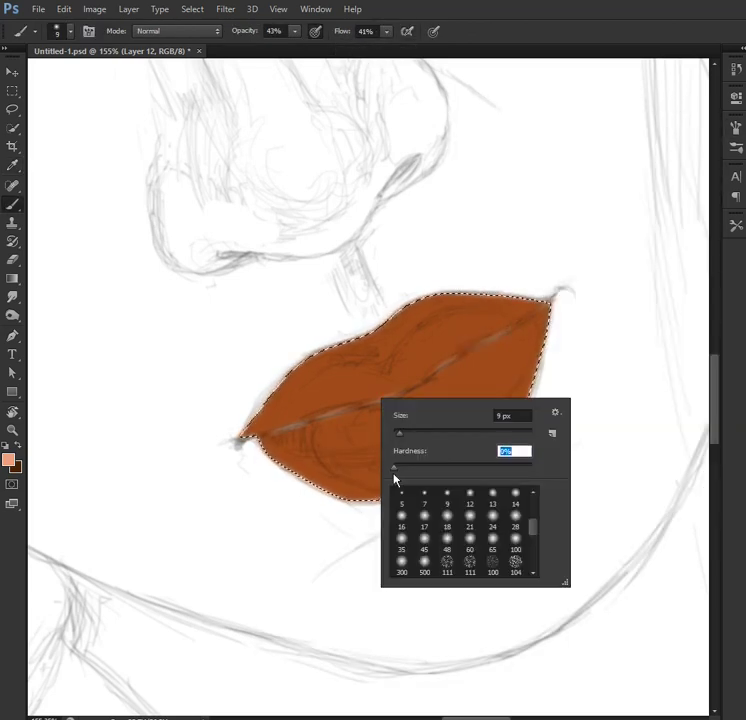
{"action": "type", "text": "15"}
{"action": "key", "text": "Return"}
{"action": "mouse_move", "coordinate": [391, 383]}
{"action": "left_mouse_down"}
{"action": "mouse_move", "coordinate": [336, 358]}
{"action": "mouse_move", "coordinate": [287, 384]}
{"action": "mouse_move", "coordinate": [410, 316]}
{"action": "mouse_move", "coordinate": [525, 308]}
{"action": "left_mouse_up"}
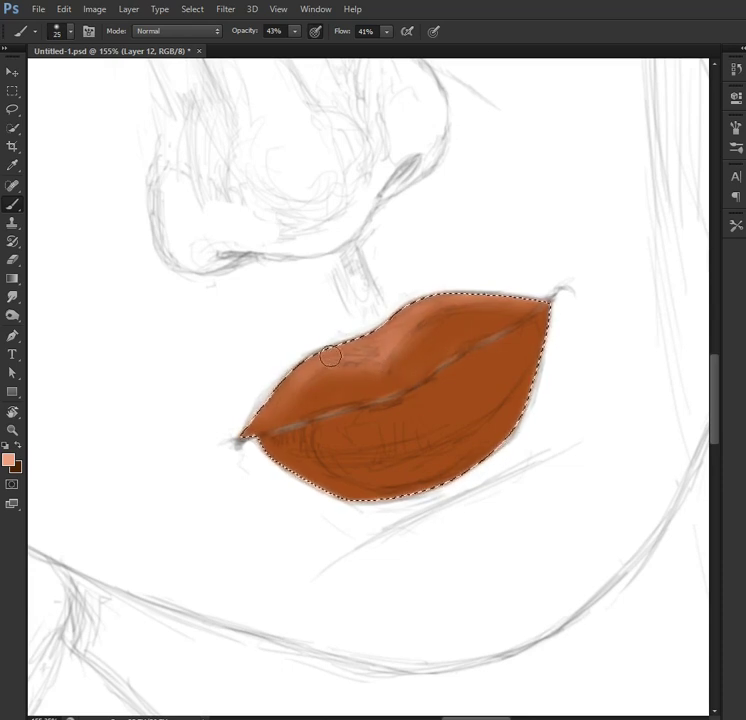
Step: Resize the brush to soften the lower lip, refine the upper lip, and deselect
{"action": "key", "text": "bracketright"}
{"action": "key", "text": "bracketright"}
{"action": "mouse_move", "coordinate": [463, 435]}
{"action": "left_mouse_down"}
{"action": "mouse_move", "coordinate": [341, 440]}
{"action": "mouse_move", "coordinate": [501, 351]}
{"action": "mouse_move", "coordinate": [491, 405]}
{"action": "mouse_move", "coordinate": [365, 458]}
{"action": "mouse_move", "coordinate": [460, 436]}
{"action": "mouse_move", "coordinate": [446, 316]}
{"action": "left_mouse_up"}
{"action": "key", "text": "bracketright"}
{"action": "key", "text": "bracketleft"}
{"action": "key", "text": "bracketleft"}
{"action": "key", "text": "bracketleft"}
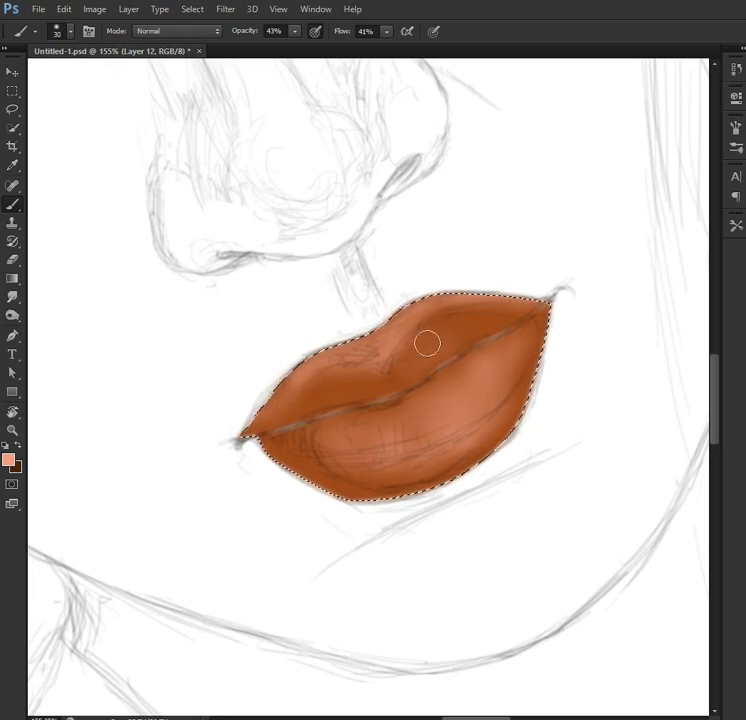
{"action": "key", "text": "bracketleft"}
{"action": "key", "text": "bracketleft"}
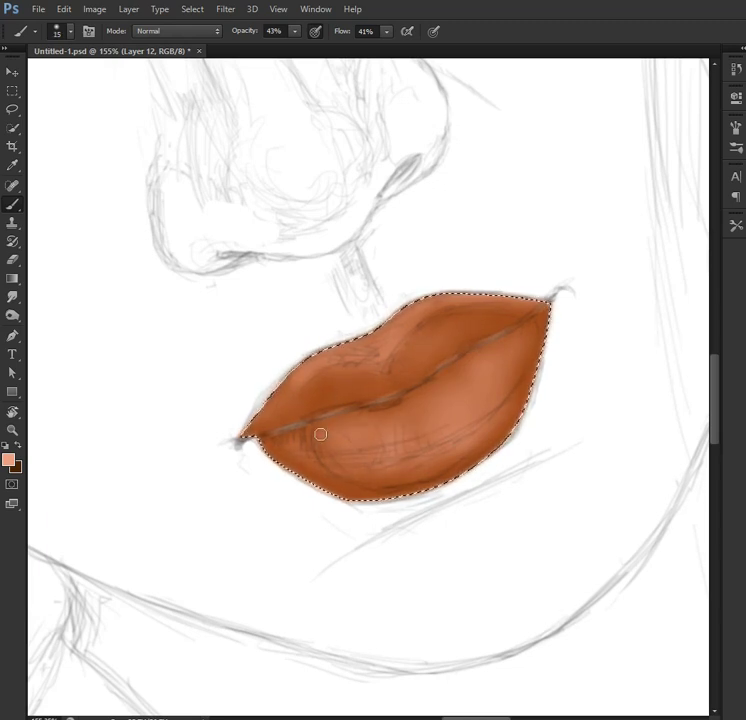
{"action": "left_click_drag", "start_coordinate": [530, 317], "coordinate": [411, 370]}
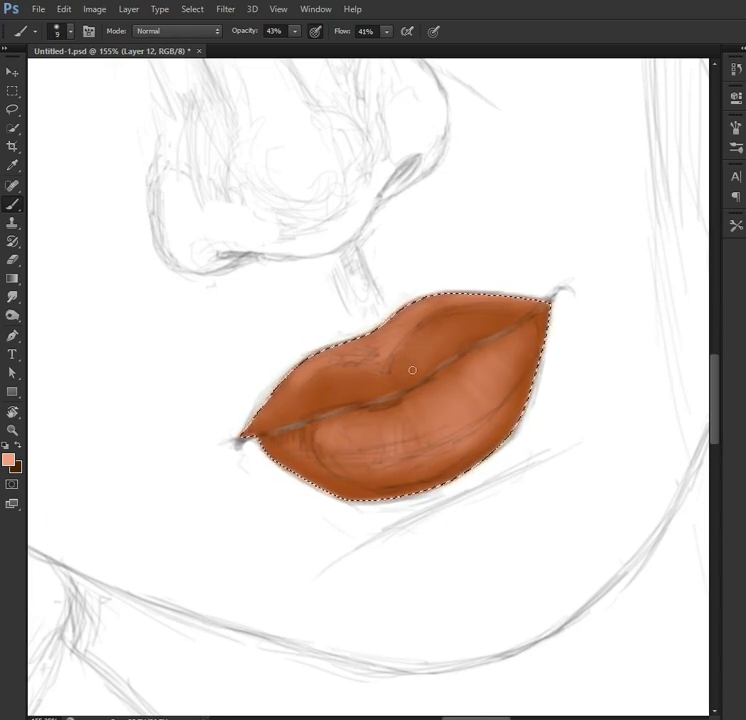
{"action": "left_click_drag", "start_coordinate": [343, 366], "coordinate": [430, 310]}
{"action": "key", "text": "ctrl+d"}
{"action": "scroll", "coordinate": [380, 387], "scroll_direction": "down", "scroll_amount": 3}
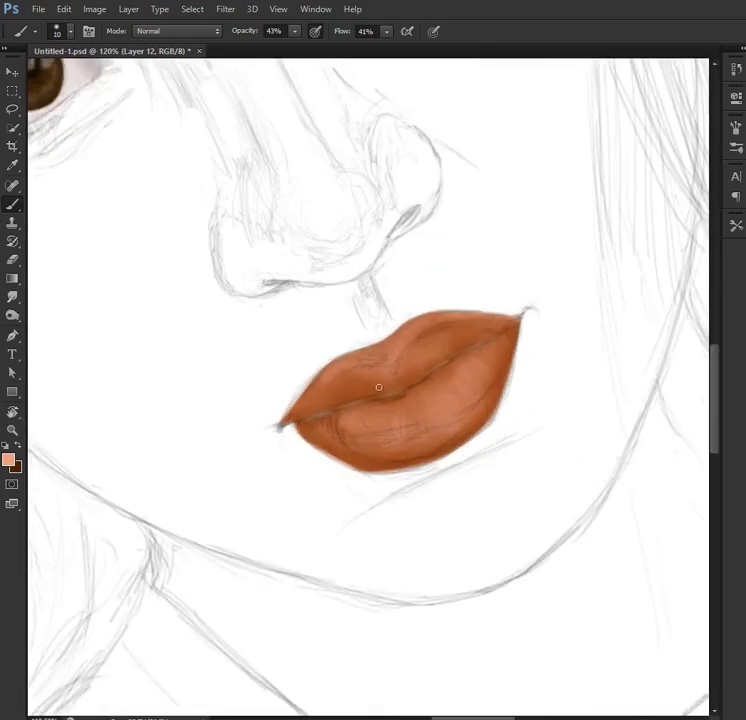
{"action": "scroll", "coordinate": [380, 387], "scroll_direction": "up", "scroll_amount": 2}
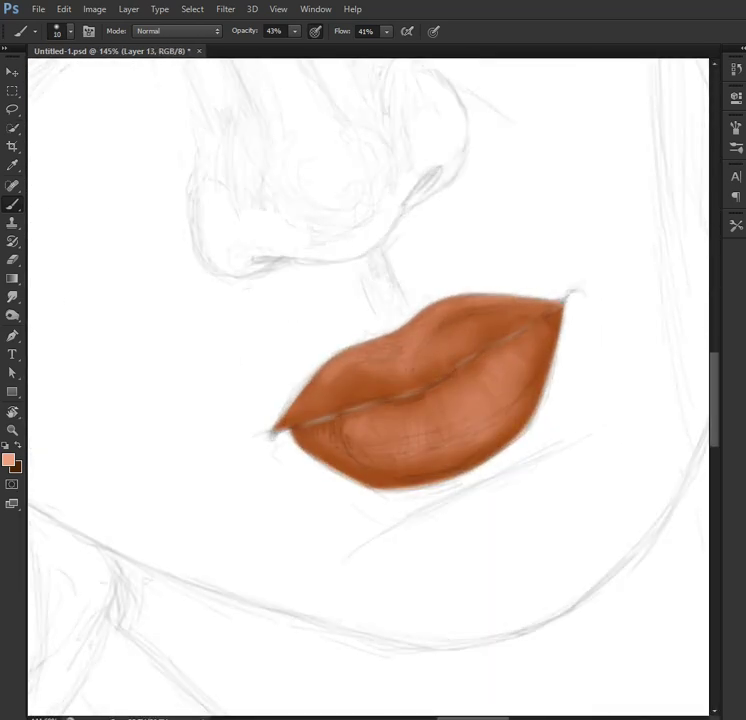
Step: Sample the lip brown, pick a darker brown, and set a smaller brush at 72% flow
{"action": "key", "text": "i"}
{"action": "left_click", "coordinate": [406, 328]}
{"action": "left_click", "coordinate": [440, 570]}
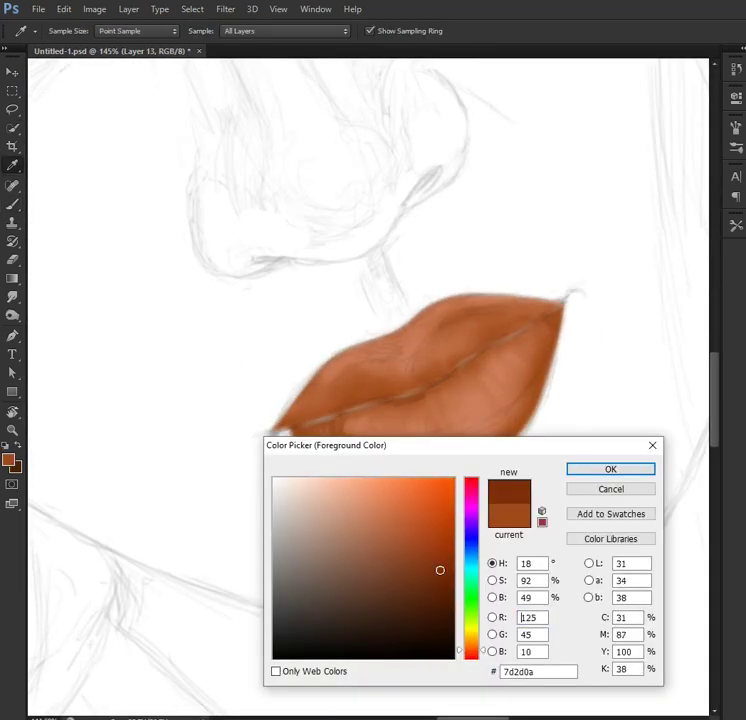
{"action": "key", "text": "Return"}
{"action": "key", "text": "b"}
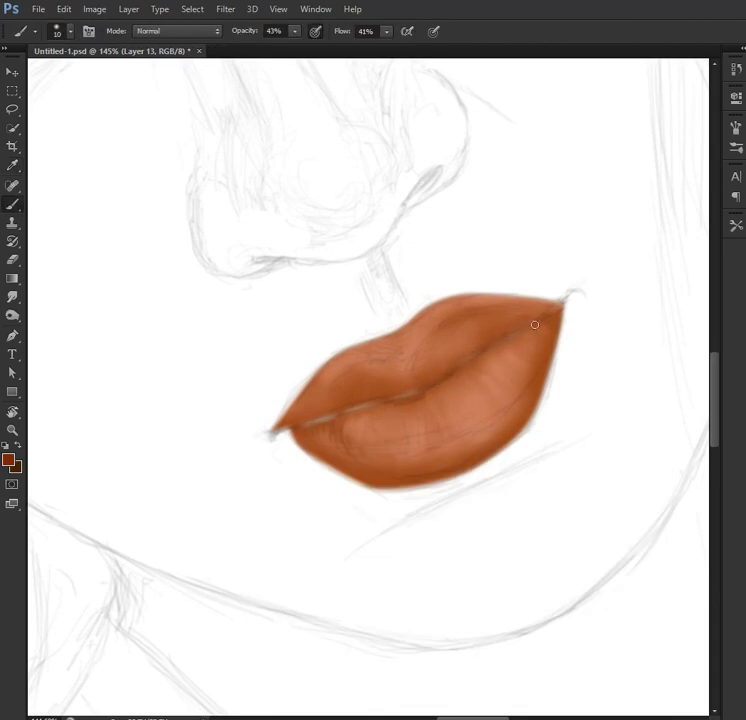
{"action": "left_click_drag", "start_coordinate": [535, 325], "coordinate": [505, 341]}
{"action": "key", "text": "shift+7"}
{"action": "key", "text": "shift+2"}
{"action": "key", "text": "bracketleft"}
{"action": "key", "text": "bracketleft"}
{"action": "key", "text": "bracketleft"}
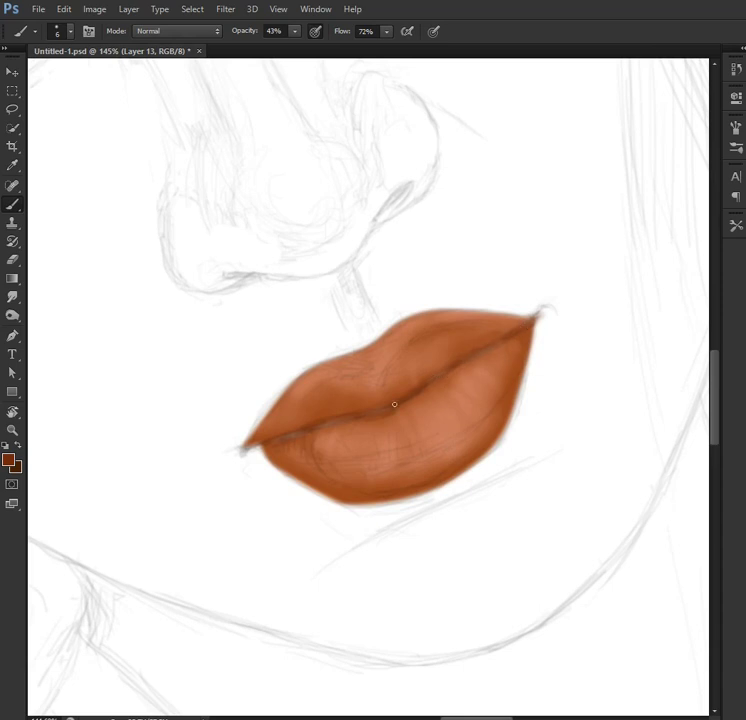
{"action": "key", "text": "bracketleft"}
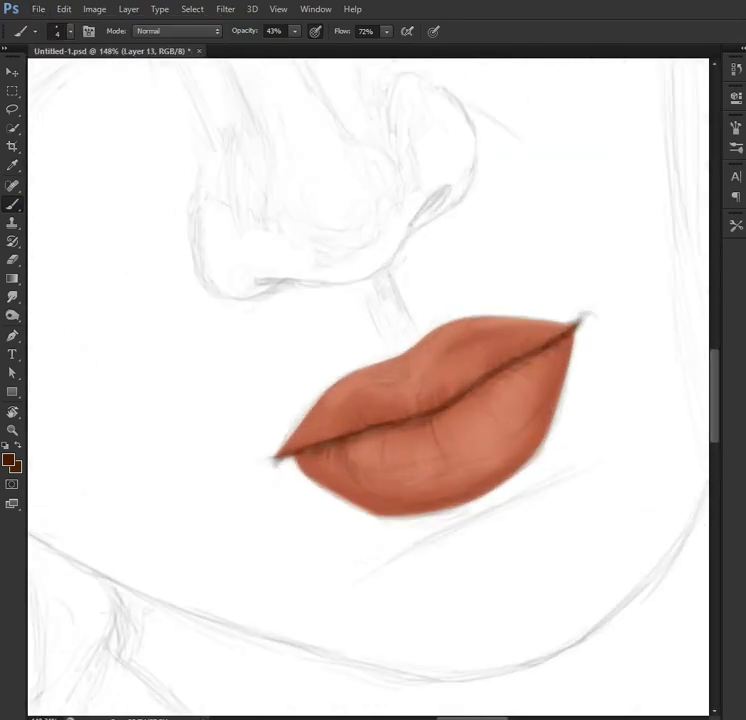
Step: Apply Hue/Saturation to the lip crease with Hue -13 and Saturation +5
{"action": "key", "text": "d"}
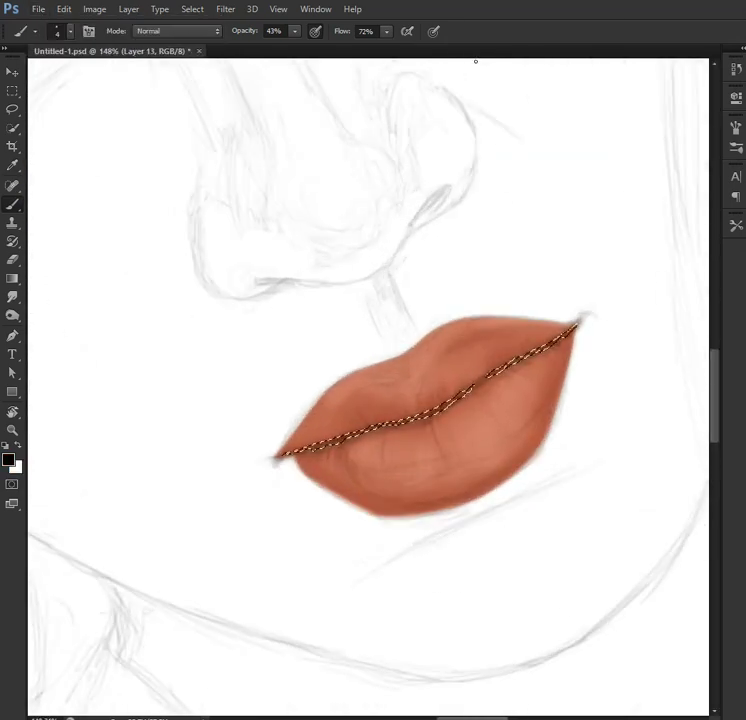
{"action": "key", "text": "ctrl+u"}
{"action": "left_click_drag", "start_coordinate": [534, 118], "coordinate": [538, 156]}
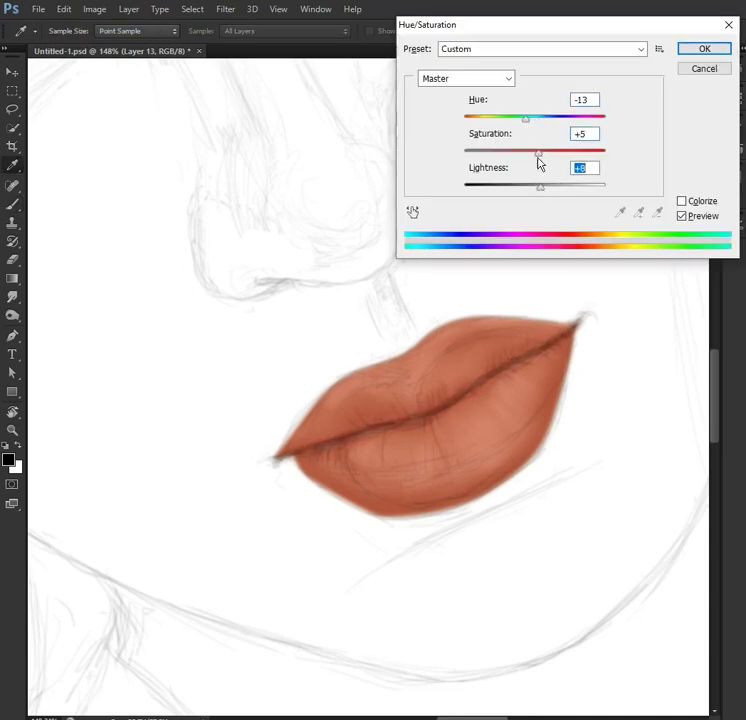
{"action": "key", "text": "Return"}
{"action": "key", "text": "b"}
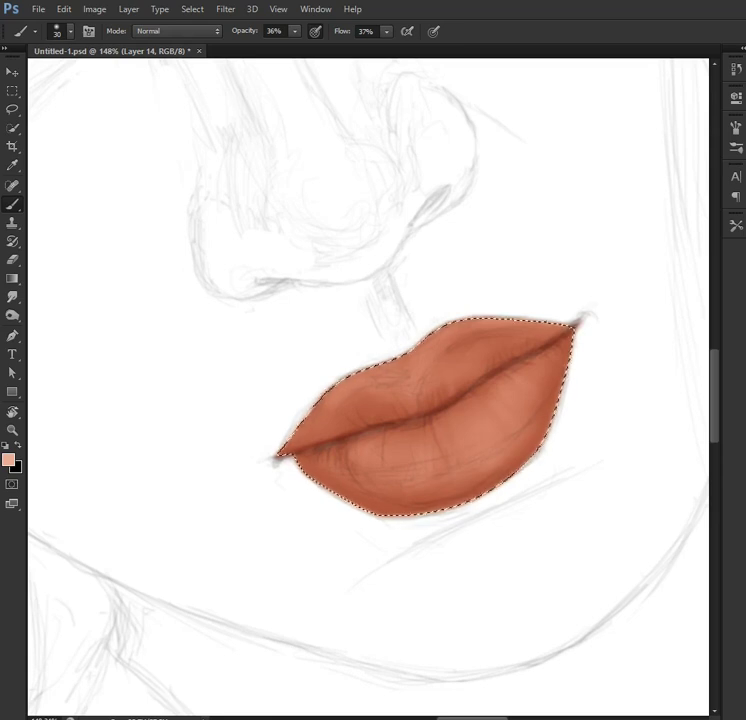
Step: Shrink the brush for lip touch-ups, then zoom out to view the whole portrait
{"action": "key", "text": "bracketleft"}
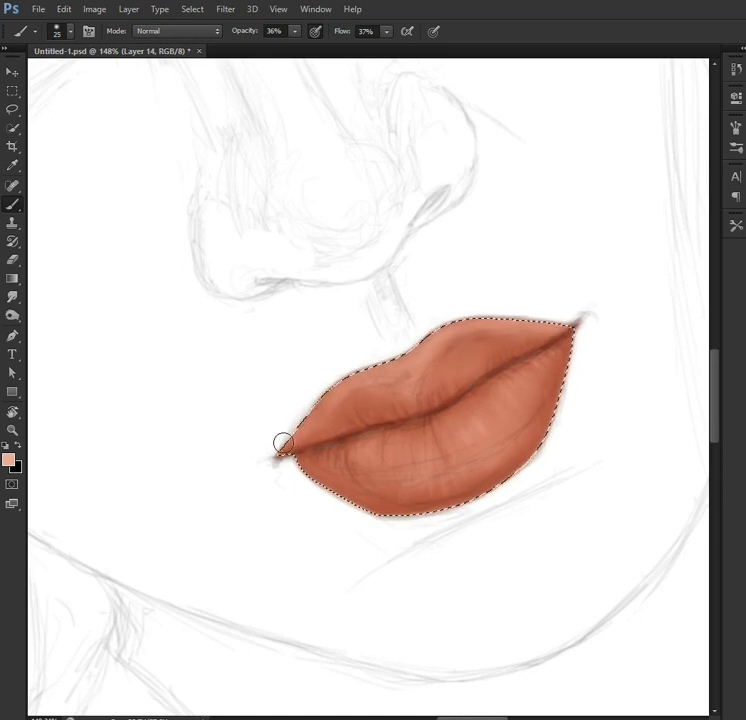
{"action": "key", "text": "e"}
{"action": "key", "text": "b"}
{"action": "key", "text": "bracketleft"}
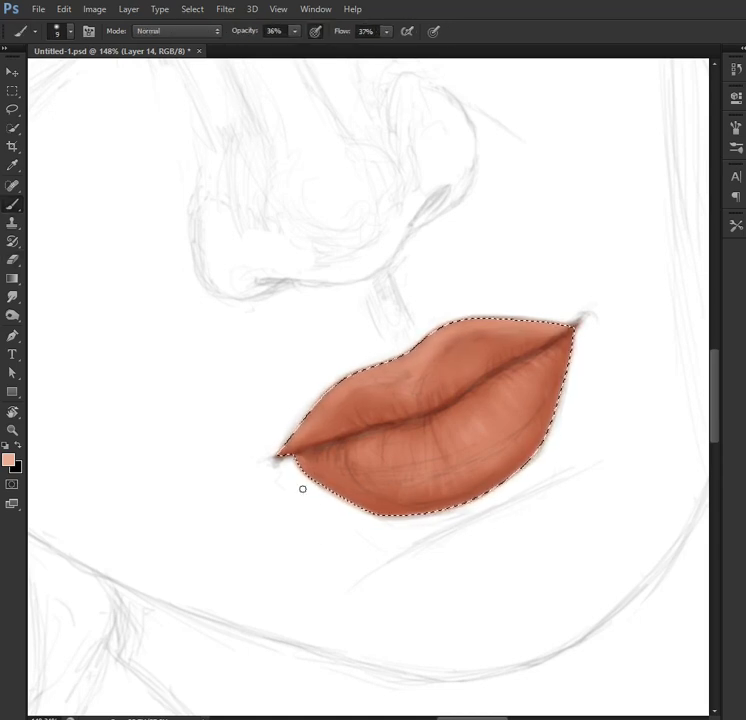
{"action": "key", "text": "ctrl+0"}
{"action": "key", "text": "ctrl+minus"}
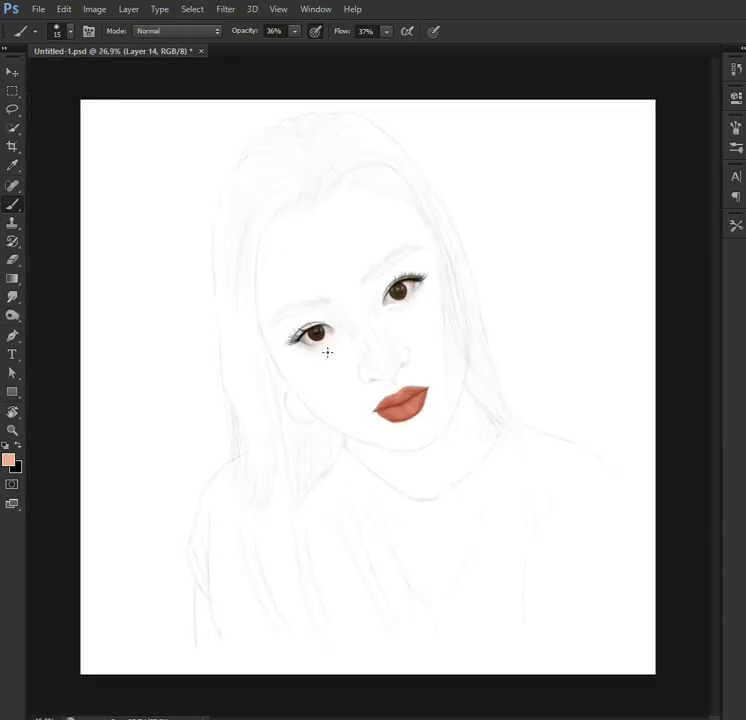
Step: Draw a first Pen outline of the eyebrow on a new layer, then discard it
{"action": "key", "text": "ctrl+0"}
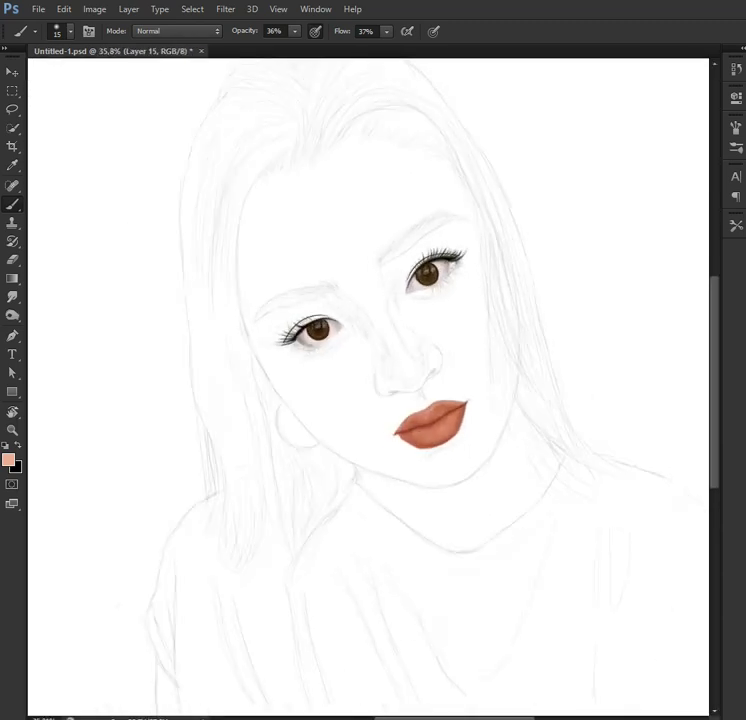
{"action": "key", "text": "p"}
{"action": "scroll", "coordinate": [468, 316], "scroll_direction": "up", "scroll_amount": 3}
{"action": "scroll", "coordinate": [278, 390], "scroll_direction": "up", "scroll_amount": 3}
{"action": "left_click", "coordinate": [201, 421]}
{"action": "left_click_drag", "start_coordinate": [308, 365], "coordinate": [361, 331]}
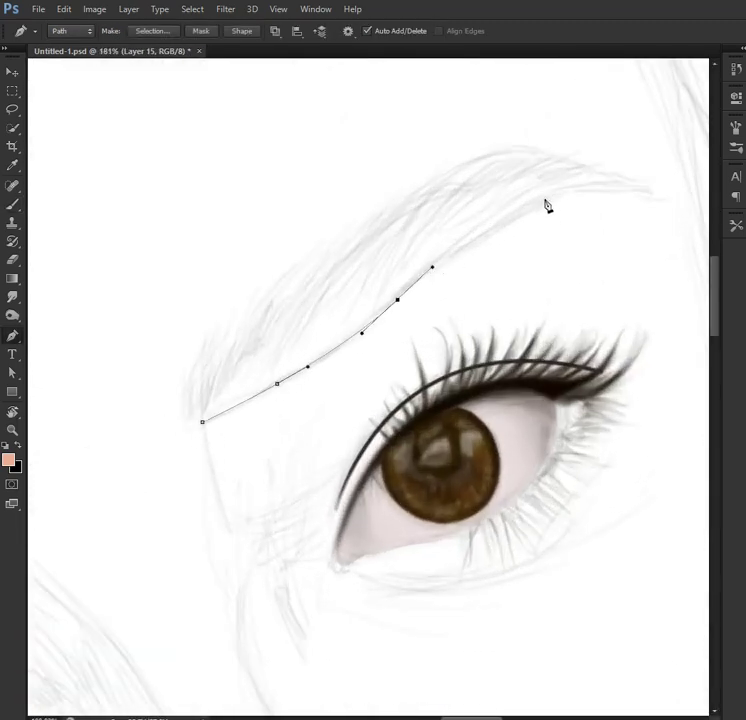
{"action": "scroll", "coordinate": [528, 226], "scroll_direction": "up", "scroll_amount": 1}
{"action": "left_click_drag", "start_coordinate": [546, 223], "coordinate": [561, 226]}
{"action": "scroll", "coordinate": [441, 191], "scroll_direction": "down", "scroll_amount": 2}
{"action": "left_click_drag", "start_coordinate": [501, 176], "coordinate": [460, 172]}
{"action": "left_click_drag", "start_coordinate": [386, 210], "coordinate": [343, 246]}
{"action": "left_click_drag", "start_coordinate": [298, 277], "coordinate": [281, 285]}
{"action": "mouse_move", "coordinate": [263, 310]}
{"action": "left_mouse_down"}
{"action": "mouse_move", "coordinate": [253, 327]}
{"action": "mouse_move", "coordinate": [323, 288]}
{"action": "left_mouse_up"}
{"action": "key", "text": "Return"}
Step: Redraw the eyebrow as a closed Pen outline along its upper and lower edges
{"action": "scroll", "coordinate": [200, 430], "scroll_direction": "up", "scroll_amount": 1}
{"action": "scroll", "coordinate": [200, 430], "scroll_direction": "down", "scroll_amount": 4}
{"action": "scroll", "coordinate": [266, 405], "scroll_direction": "up", "scroll_amount": 3}
{"action": "scroll", "coordinate": [213, 414], "scroll_direction": "up", "scroll_amount": 1}
{"action": "left_click", "coordinate": [198, 408]}
{"action": "mouse_move", "coordinate": [243, 331]}
{"action": "left_mouse_down"}
{"action": "mouse_move", "coordinate": [263, 311]}
{"action": "mouse_move", "coordinate": [323, 287]}
{"action": "left_mouse_up"}
{"action": "scroll", "coordinate": [300, 300], "scroll_direction": "down", "scroll_amount": 1}
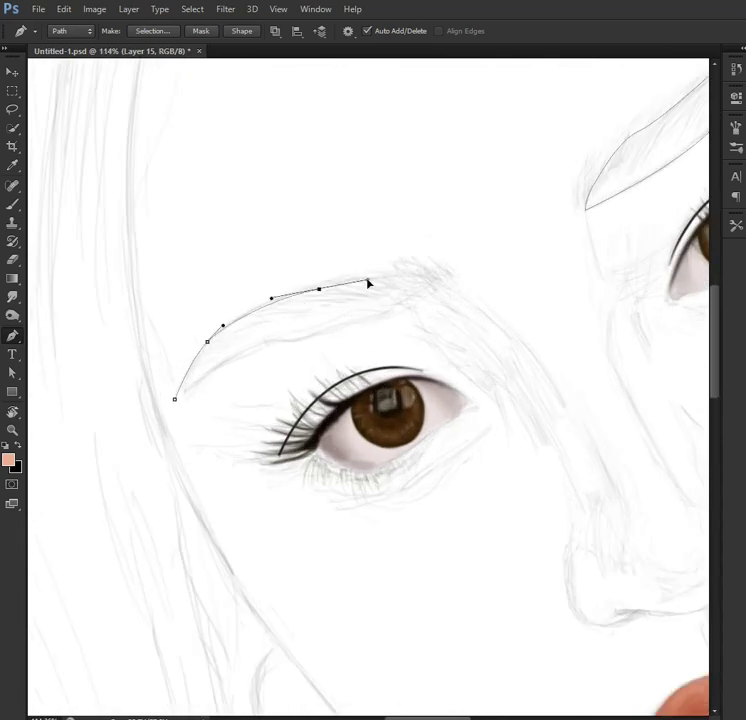
{"action": "left_click", "coordinate": [405, 295]}
{"action": "left_click", "coordinate": [331, 323]}
{"action": "scroll", "coordinate": [331, 326], "scroll_direction": "up", "scroll_amount": 1}
{"action": "left_click", "coordinate": [276, 363]}
{"action": "scroll", "coordinate": [200, 400], "scroll_direction": "down", "scroll_amount": 1}
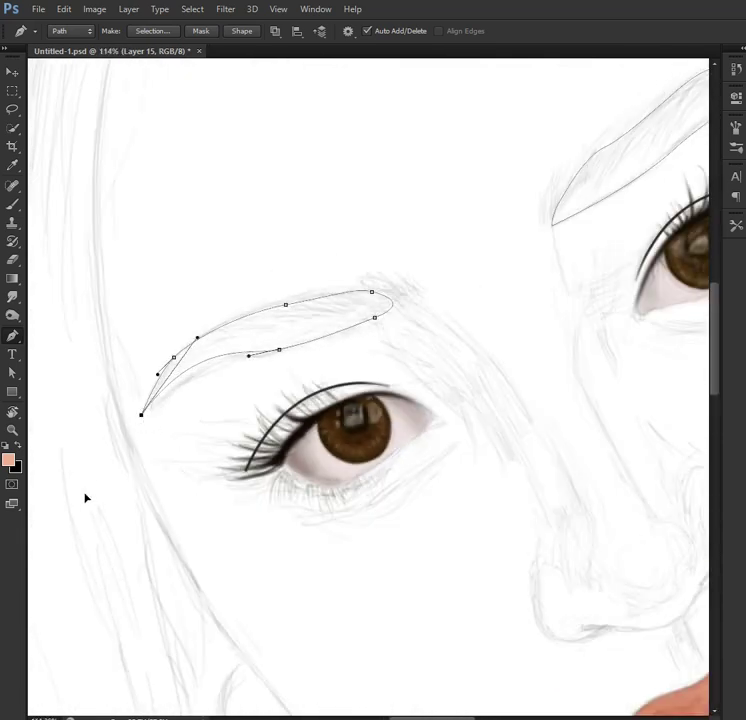
{"action": "scroll", "coordinate": [372, 402], "scroll_direction": "down", "scroll_amount": 4}
{"action": "scroll", "coordinate": [372, 402], "scroll_direction": "down", "scroll_amount": 1}
Step: Convert both brow paths to a selection, fill it with dark brown, and deselect
{"action": "right_click", "coordinate": [708, 186]}
{"action": "left_click", "coordinate": [601, 213]}
{"action": "key", "text": "Return"}
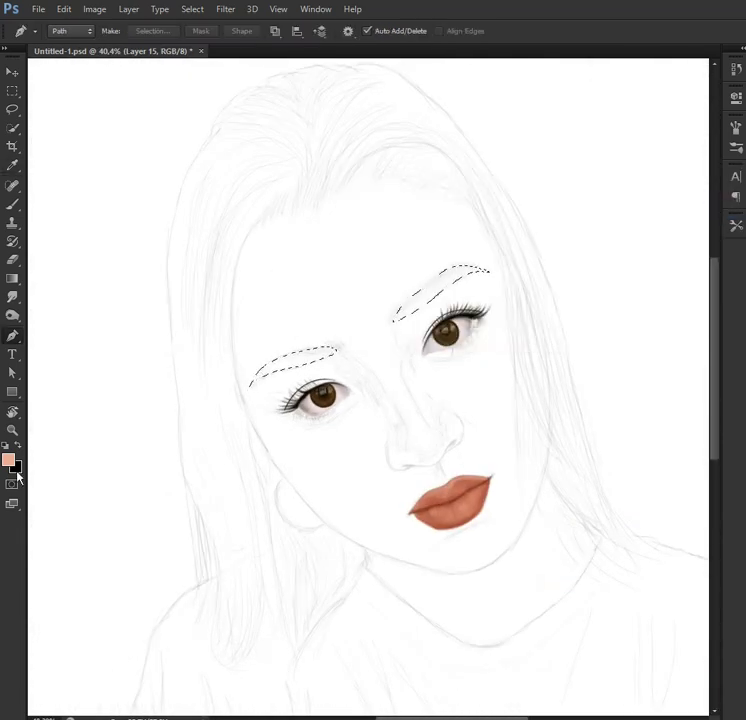
{"action": "left_click", "coordinate": [9, 461]}
{"action": "left_click", "coordinate": [425, 591]}
{"action": "left_click", "coordinate": [610, 469]}
{"action": "key", "text": "alt+BackSpace"}
{"action": "key", "text": "ctrl+d"}
{"action": "key", "text": "p"}
{"action": "scroll", "coordinate": [366, 363], "scroll_direction": "up", "scroll_amount": 2}
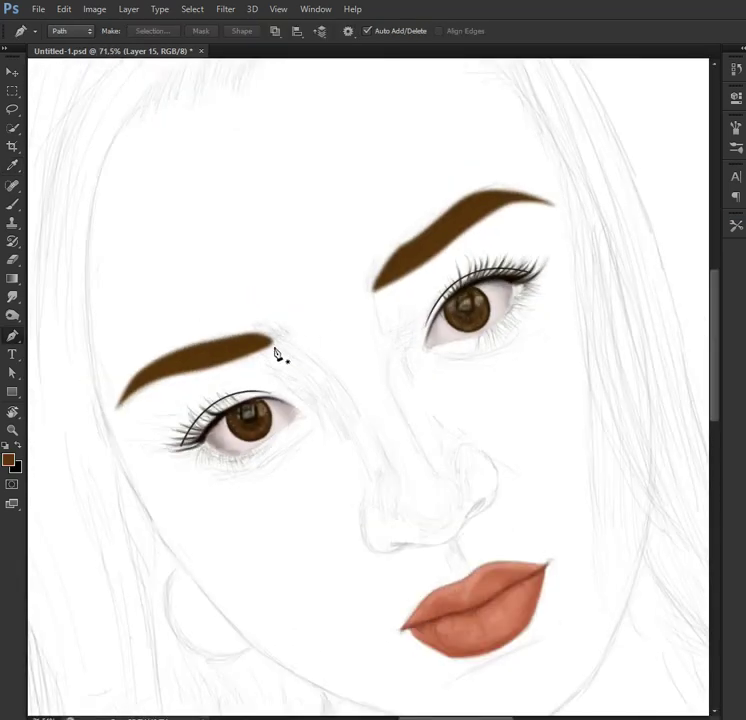
Step: Set up a small black brush at full opacity and flow, and hide the brown eyebrow fills
{"action": "scroll", "coordinate": [333, 328], "scroll_direction": "up", "scroll_amount": 1}
{"action": "scroll", "coordinate": [155, 413], "scroll_direction": "up", "scroll_amount": 1}
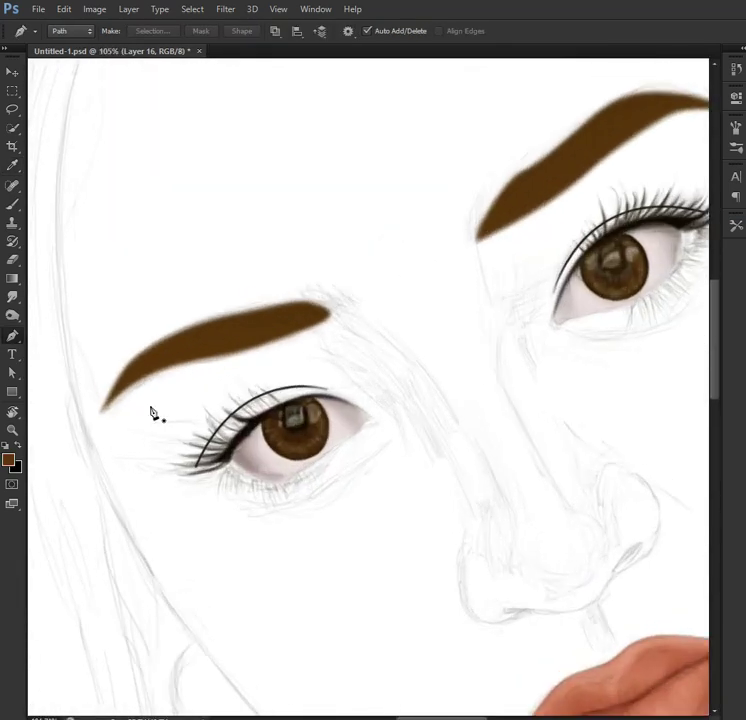
{"action": "key", "text": "b"}
{"action": "key", "text": "x"}
{"action": "key", "text": "F5"}
{"action": "key", "text": "F5"}
{"action": "key", "text": "6"}
{"action": "key", "text": "1"}
{"action": "key", "text": "shift+0"}
{"action": "key", "text": "bracketleft"}
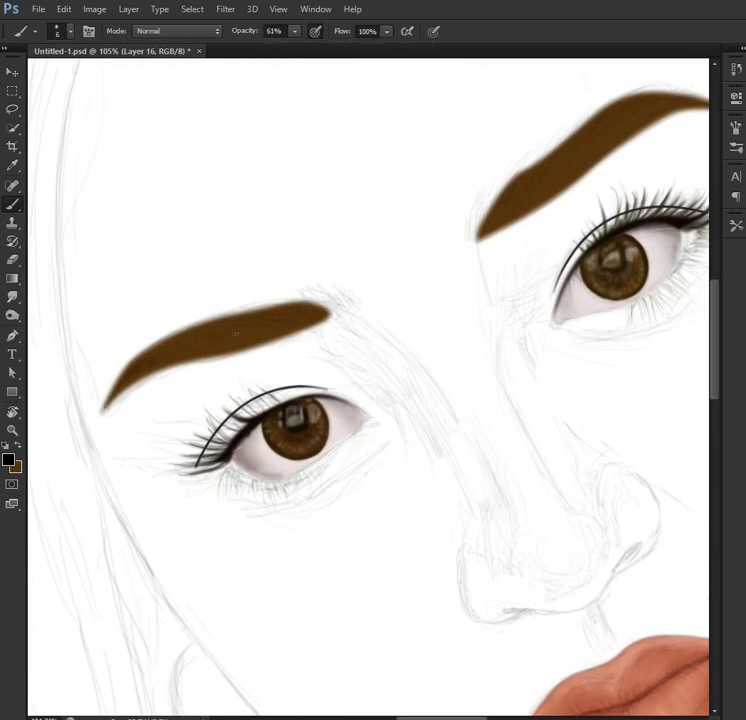
{"action": "key", "text": "ctrl+z"}
{"action": "key", "text": "bracketleft"}
{"action": "key", "text": "bracketleft"}
Step: Paint fine black hair strokes along both eyebrows, rotating the view for easier strokes
{"action": "left_click_drag", "start_coordinate": [211, 355], "coordinate": [338, 320]}
{"action": "key", "text": "r"}
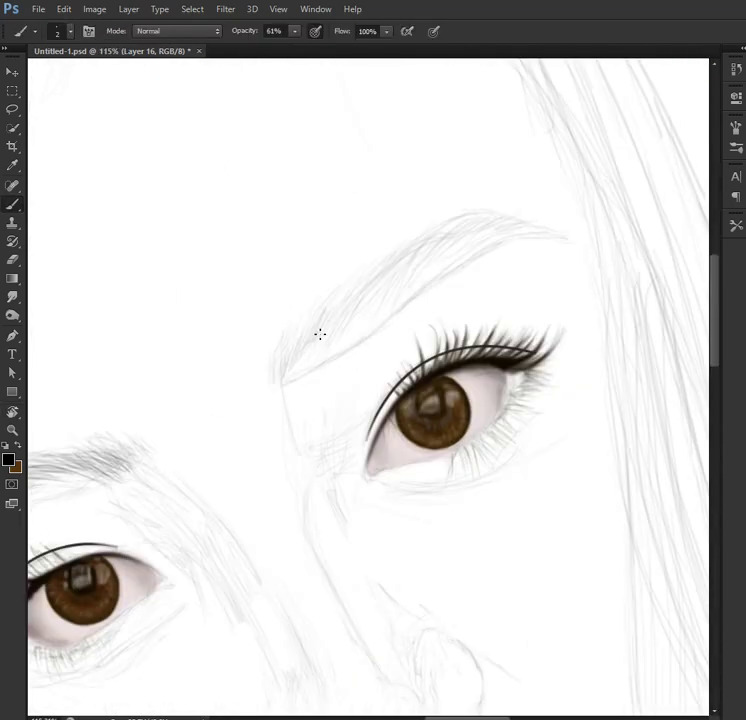
{"action": "mouse_move", "coordinate": [283, 385]}
{"action": "left_mouse_down"}
{"action": "mouse_move", "coordinate": [346, 303]}
{"action": "mouse_move", "coordinate": [403, 340]}
{"action": "mouse_move", "coordinate": [366, 310]}
{"action": "mouse_move", "coordinate": [412, 245]}
{"action": "mouse_move", "coordinate": [375, 287]}
{"action": "left_mouse_up"}
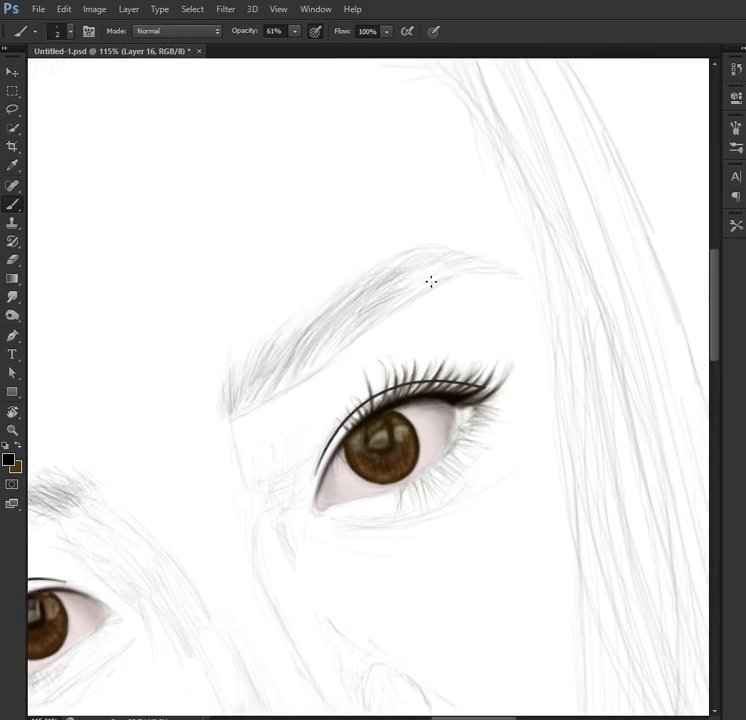
{"action": "mouse_move", "coordinate": [425, 273]}
{"action": "left_mouse_down"}
{"action": "mouse_move", "coordinate": [341, 330]}
{"action": "mouse_move", "coordinate": [460, 265]}
{"action": "mouse_move", "coordinate": [416, 255]}
{"action": "mouse_move", "coordinate": [295, 365]}
{"action": "mouse_move", "coordinate": [243, 380]}
{"action": "mouse_move", "coordinate": [392, 259]}
{"action": "mouse_move", "coordinate": [401, 405]}
{"action": "left_mouse_up"}
{"action": "scroll", "coordinate": [392, 259], "scroll_direction": "down", "scroll_amount": 1}
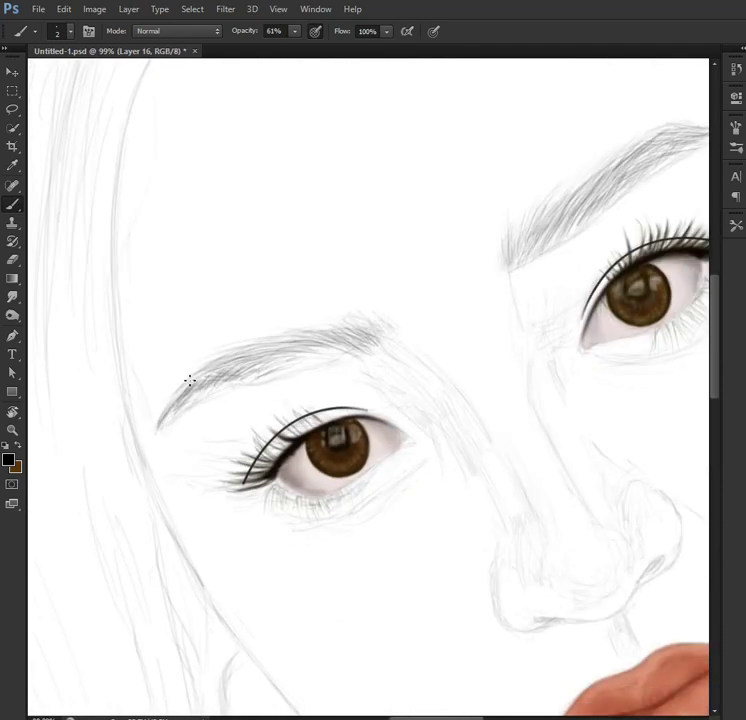
{"action": "left_click_drag", "start_coordinate": [362, 344], "coordinate": [354, 330]}
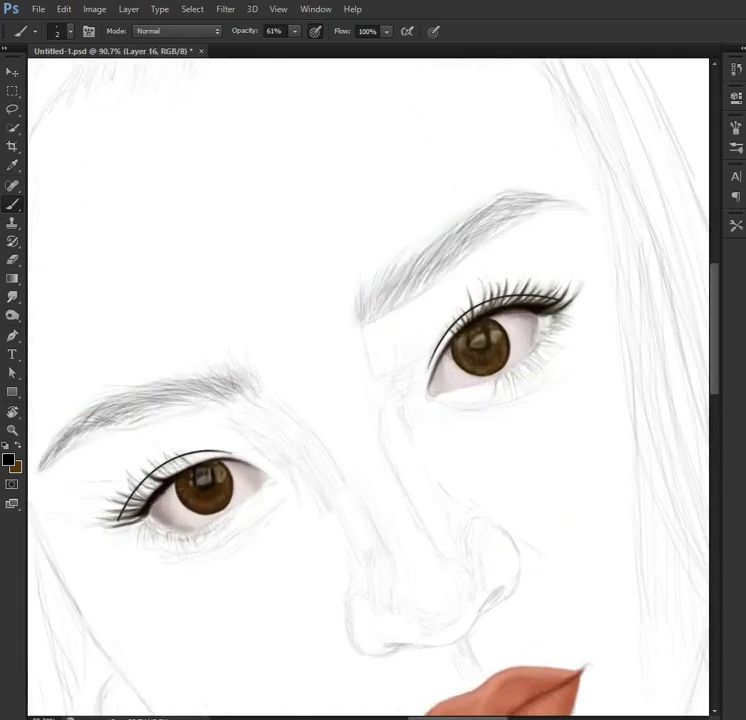
{"action": "left_click_drag", "start_coordinate": [386, 312], "coordinate": [408, 340]}
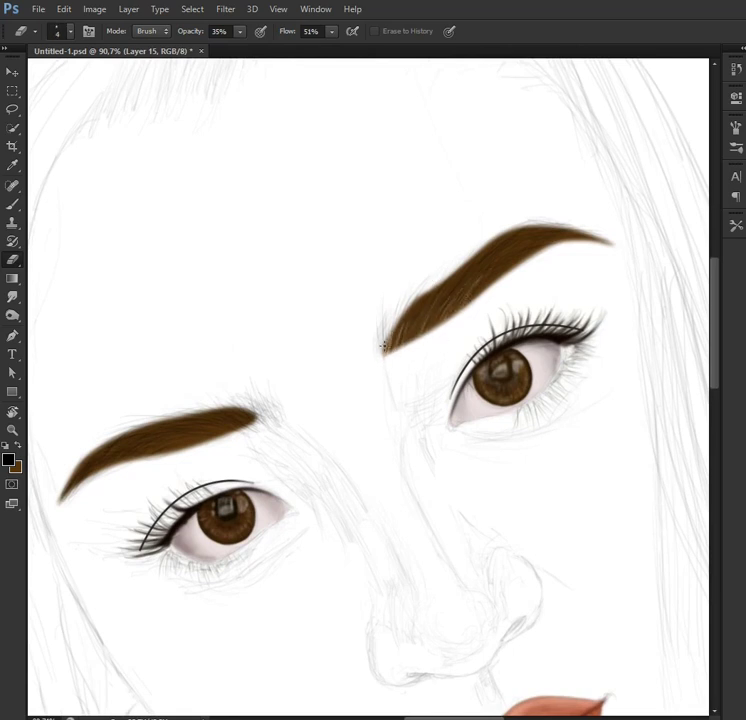
Step: Reposition and rotate the view around the eyebrows, then turn it back upright
{"action": "left_click_drag", "start_coordinate": [541, 225], "coordinate": [455, 443]}
{"action": "left_click_drag", "start_coordinate": [300, 500], "coordinate": [525, 280]}
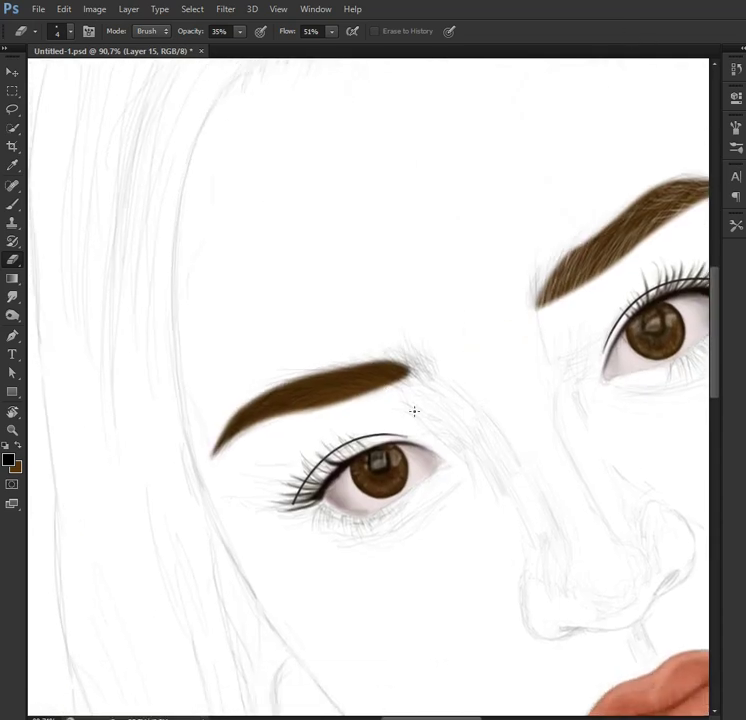
{"action": "key", "text": "r"}
{"action": "left_click_drag", "start_coordinate": [291, 537], "coordinate": [374, 350]}
{"action": "key", "text": "b"}
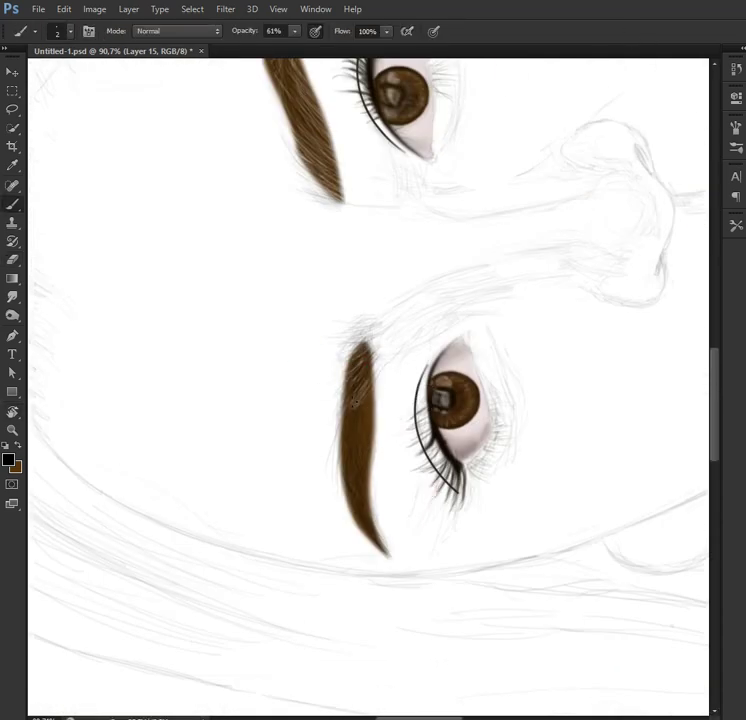
{"action": "key", "text": "e"}
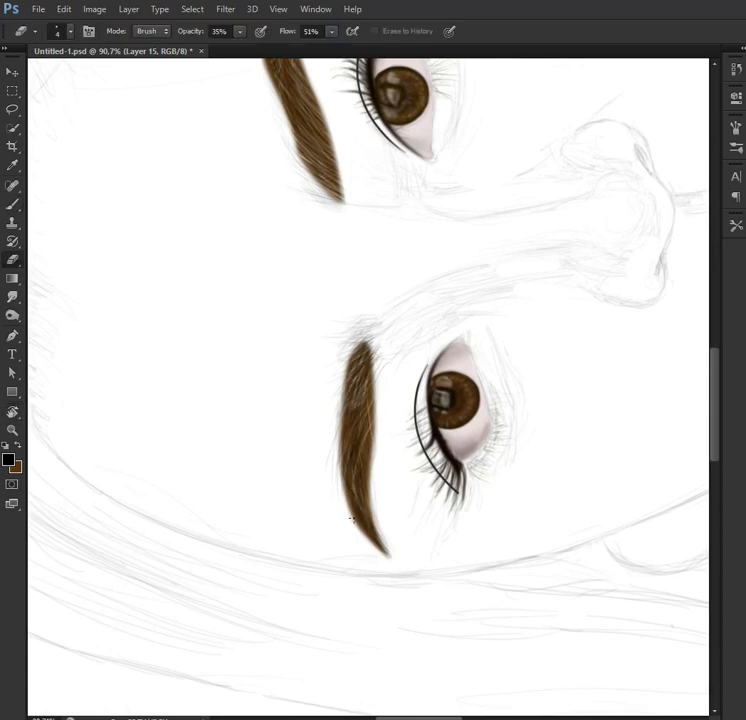
{"action": "left_click_drag", "start_coordinate": [300, 500], "coordinate": [420, 300]}
{"action": "scroll", "coordinate": [370, 380], "scroll_direction": "down", "scroll_amount": 3}
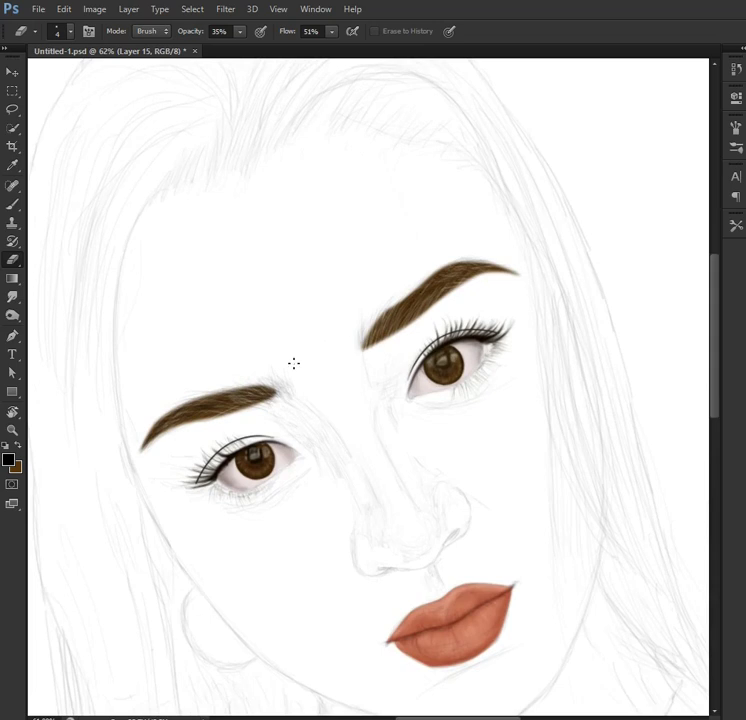
{"action": "scroll", "coordinate": [311, 480], "scroll_direction": "up", "scroll_amount": 1}
{"action": "scroll", "coordinate": [273, 418], "scroll_direction": "up", "scroll_amount": 1}
Step: Sample a brown from the eyebrow as the foreground colour and rotate the brow vertical
{"action": "key", "text": "b"}
{"action": "left_click", "coordinate": [205, 408], "text": "alt"}
{"action": "left_click", "coordinate": [8, 460]}
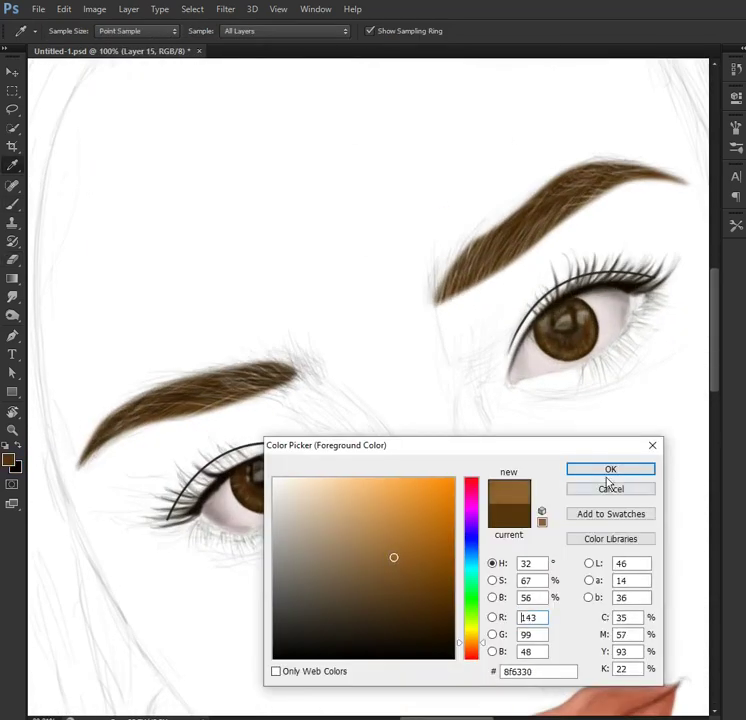
{"action": "left_click", "coordinate": [608, 471]}
{"action": "key", "text": "r"}
{"action": "left_click_drag", "start_coordinate": [288, 367], "coordinate": [453, 405]}
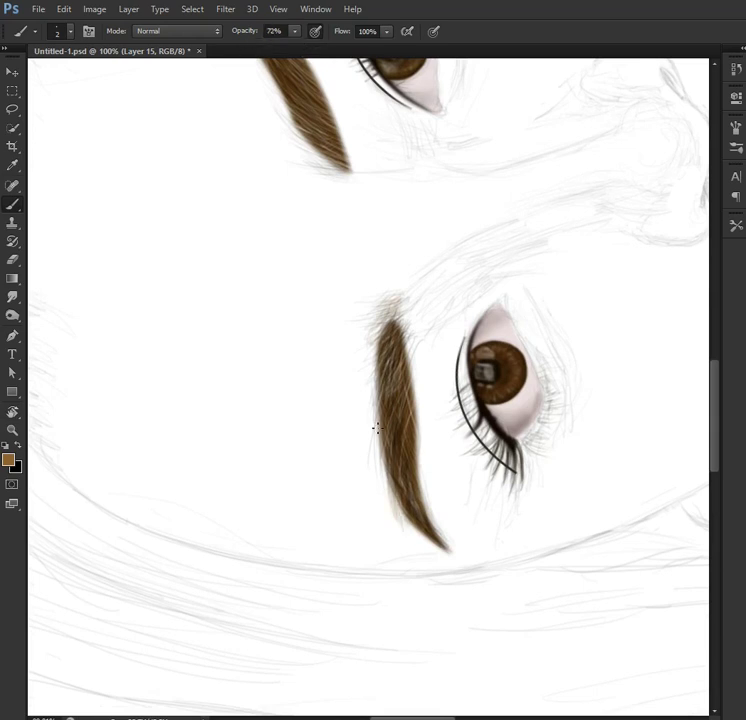
{"action": "scroll", "coordinate": [401, 474], "scroll_direction": "down", "scroll_amount": 3}
{"action": "scroll", "coordinate": [485, 465], "scroll_direction": "up", "scroll_amount": 3}
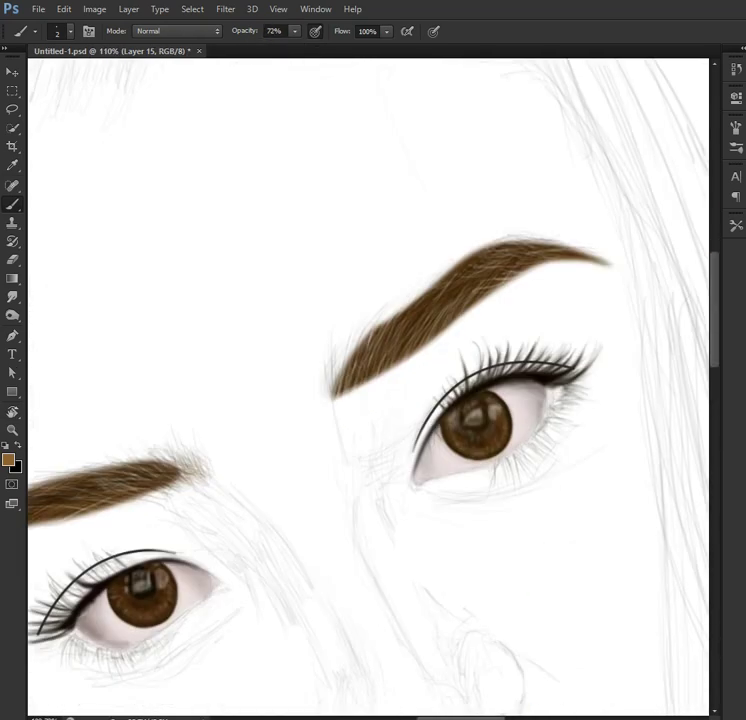
Step: On a new layer, paint brown hair strokes across gaps in the inner eyebrow
{"action": "key", "text": "ctrl+shift+alt+n"}
{"action": "left_click_drag", "start_coordinate": [320, 390], "coordinate": [312, 336]}
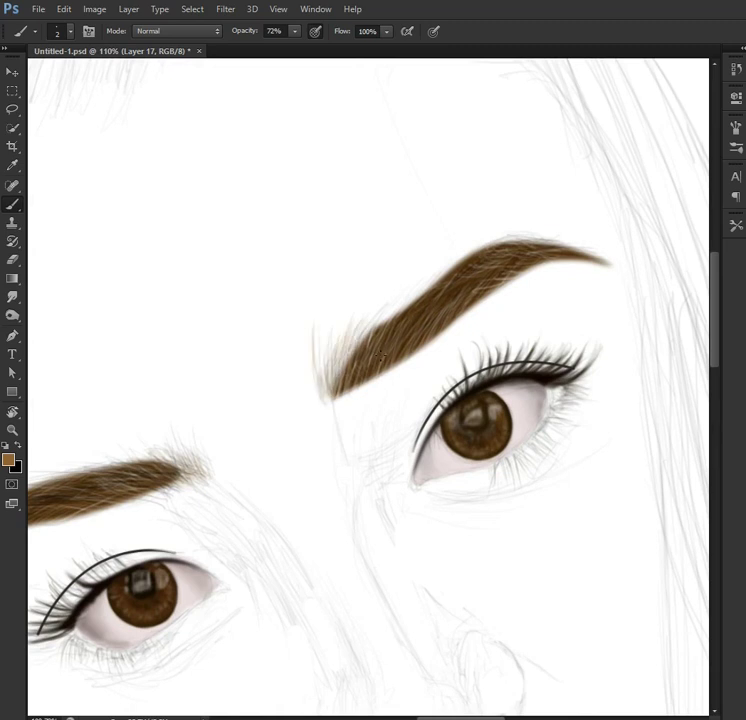
{"action": "key", "text": "ctrl+comma"}
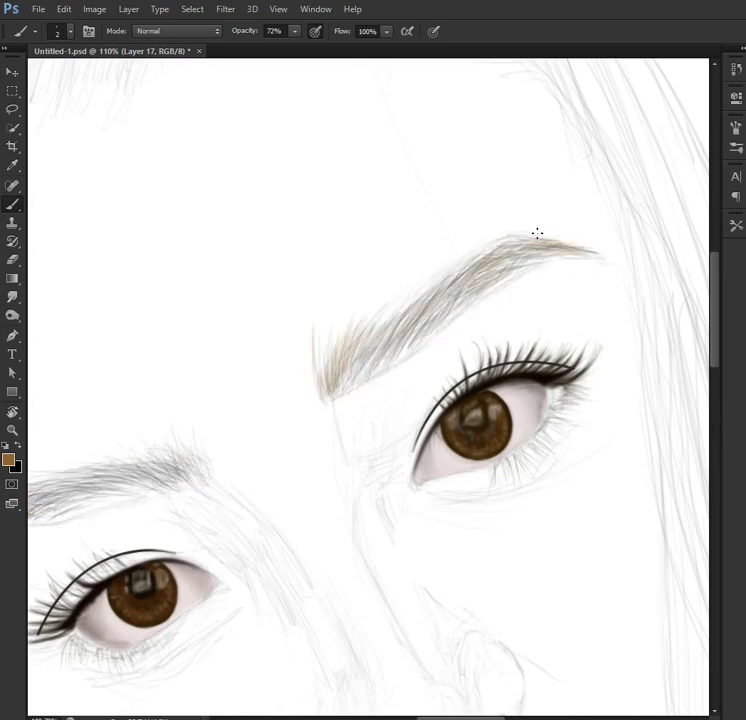
{"action": "left_click_drag", "start_coordinate": [355, 353], "coordinate": [655, 203]}
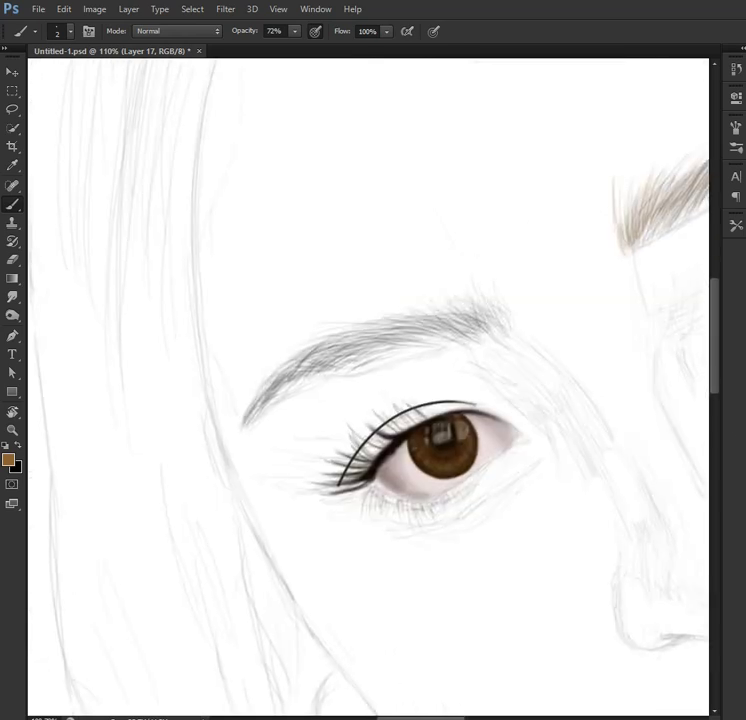
{"action": "mouse_move", "coordinate": [489, 322]}
{"action": "left_mouse_down"}
{"action": "mouse_move", "coordinate": [326, 266]}
{"action": "mouse_move", "coordinate": [308, 316]}
{"action": "mouse_move", "coordinate": [313, 400]}
{"action": "left_mouse_up"}
{"action": "mouse_move", "coordinate": [350, 487]}
{"action": "left_mouse_down"}
{"action": "mouse_move", "coordinate": [326, 298]}
{"action": "mouse_move", "coordinate": [326, 417]}
{"action": "mouse_move", "coordinate": [328, 267]}
{"action": "mouse_move", "coordinate": [310, 240]}
{"action": "left_mouse_up"}
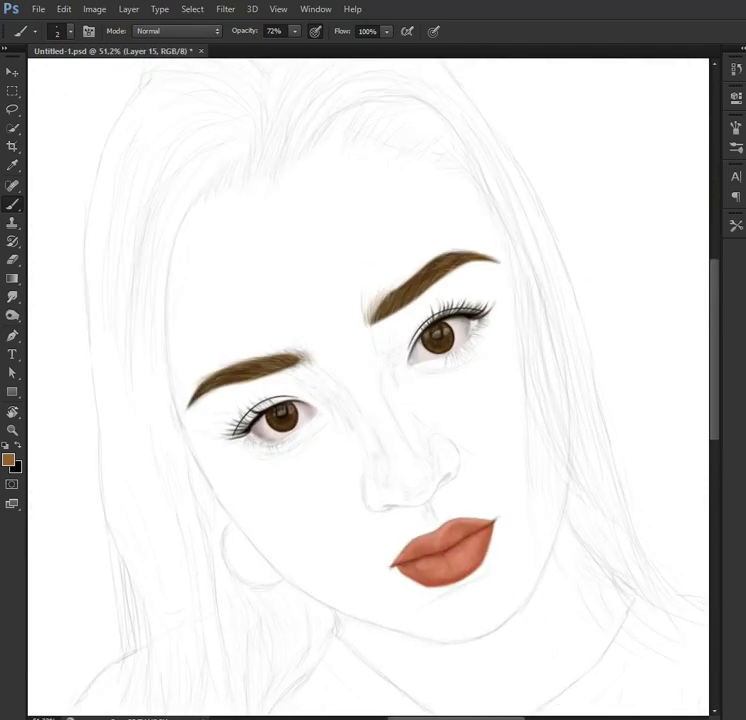
{"action": "right_click", "coordinate": [340, 450]}
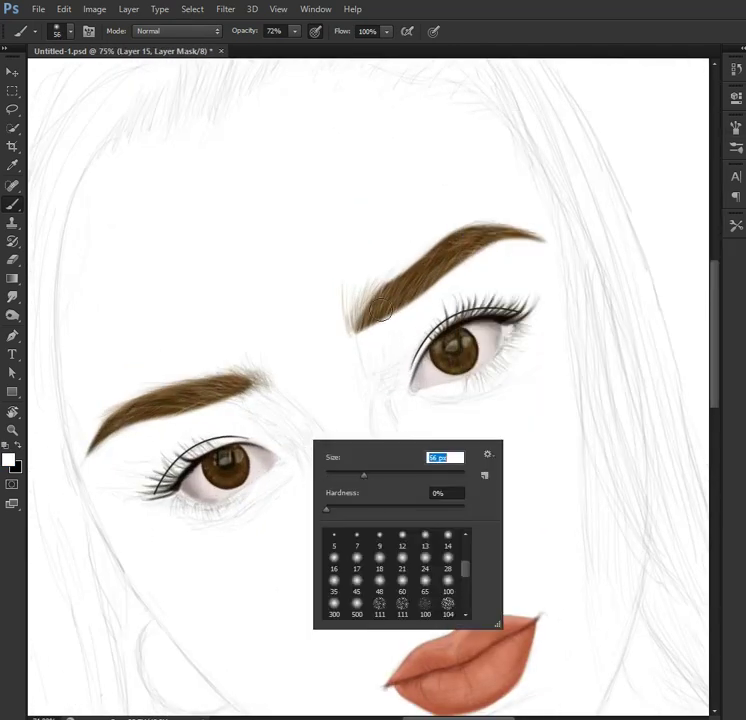
Step: Set the brush size to 56, then shrink it for softening the inner eyebrow ends
{"action": "type", "text": "56"}
{"action": "key", "text": "Return"}
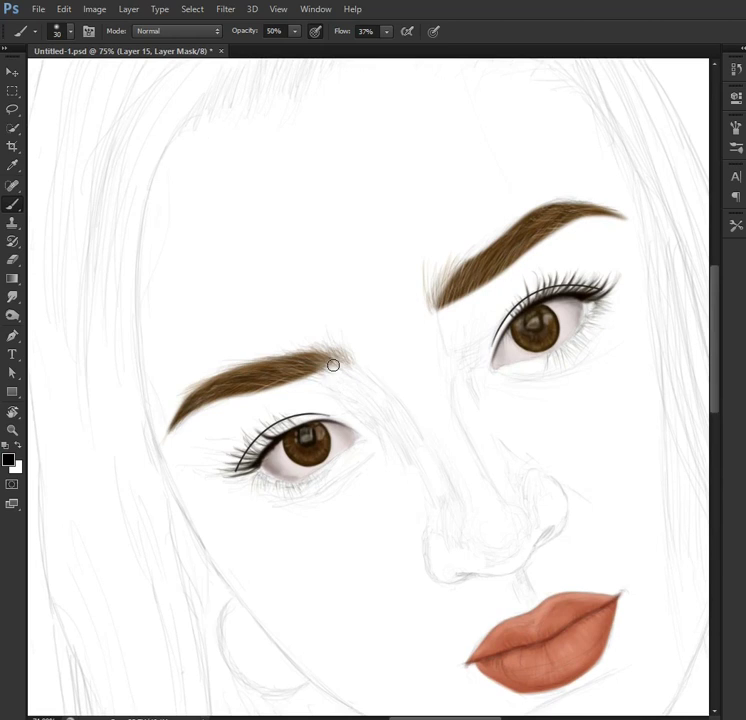
{"action": "key", "text": "bracketleft"}
{"action": "left_click_drag", "start_coordinate": [466, 412], "coordinate": [426, 467]}
{"action": "key", "text": "bracketleft"}
{"action": "key", "text": "bracketleft"}
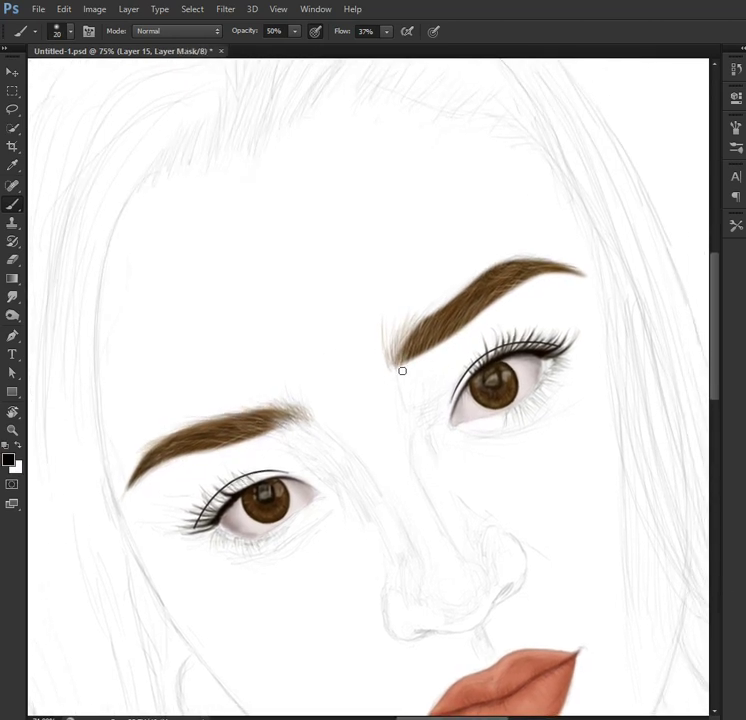
{"action": "right_click", "coordinate": [476, 270]}
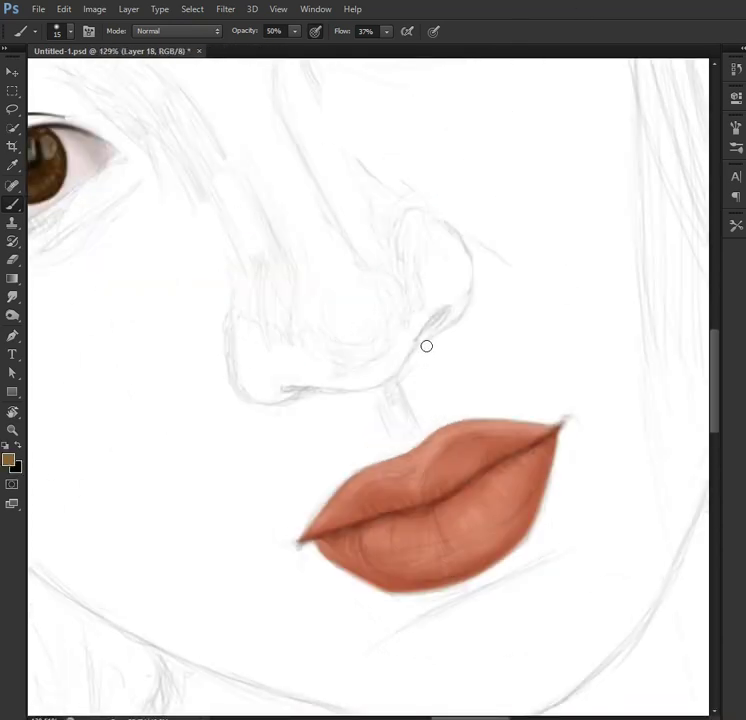
Step: Darken the nostril with a low-flow shading stroke
{"action": "left_click_drag", "start_coordinate": [436, 330], "coordinate": [444, 312]}
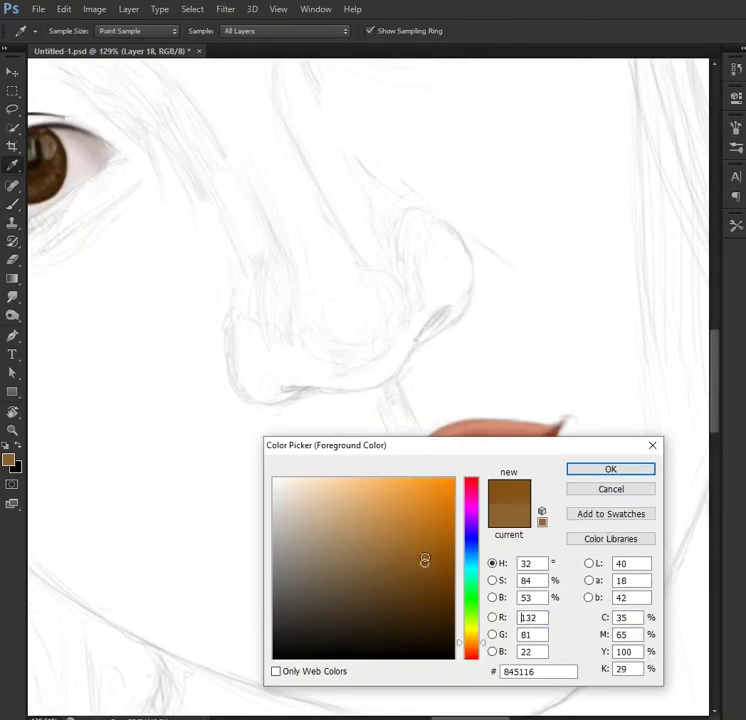
{"action": "left_click", "coordinate": [503, 33]}
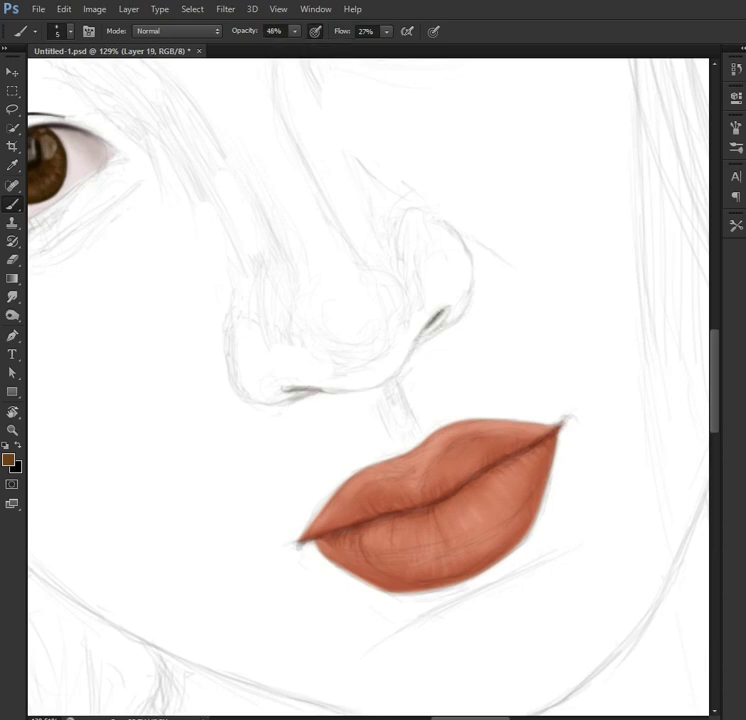
{"action": "right_click", "coordinate": [398, 314]}
Step: Paint a widening light patch under the nose, then switch to the wajah layer
{"action": "left_click_drag", "start_coordinate": [294, 31], "coordinate": [285, 45]}
{"action": "left_click_drag", "start_coordinate": [305, 388], "coordinate": [400, 368]}
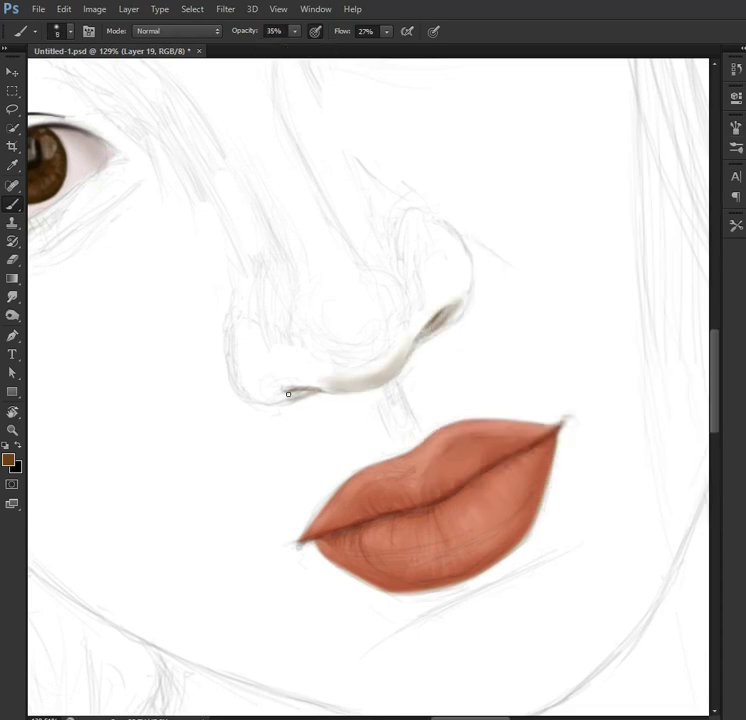
{"action": "key", "text": "bracketright"}
{"action": "key", "text": "bracketright"}
{"action": "key", "text": "bracketright"}
{"action": "left_click_drag", "start_coordinate": [293, 371], "coordinate": [376, 356]}
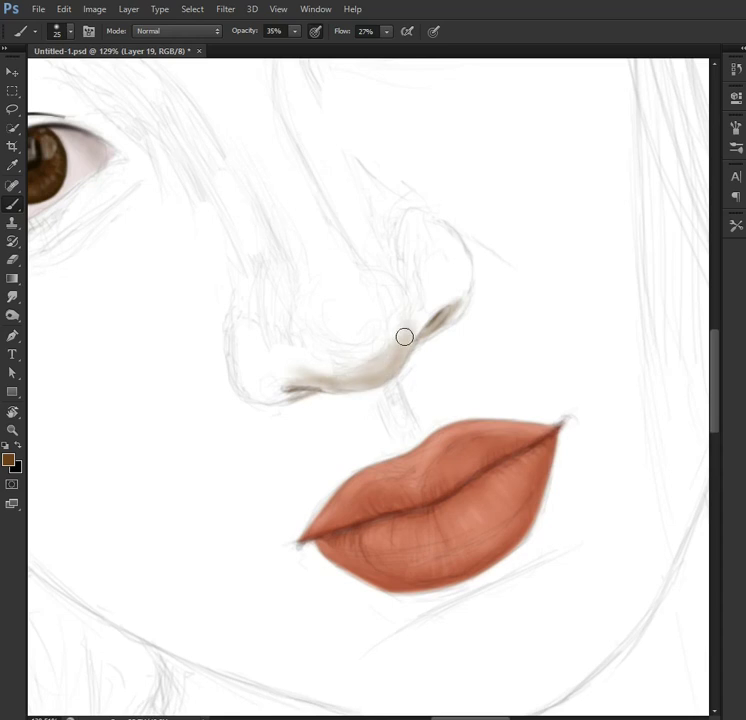
{"action": "scroll", "coordinate": [371, 355], "scroll_direction": "down", "scroll_amount": 5}
{"action": "key", "text": "alt+bracketright"}
{"action": "key", "text": "alt+bracketright"}
{"action": "key", "text": "alt+bracketright"}
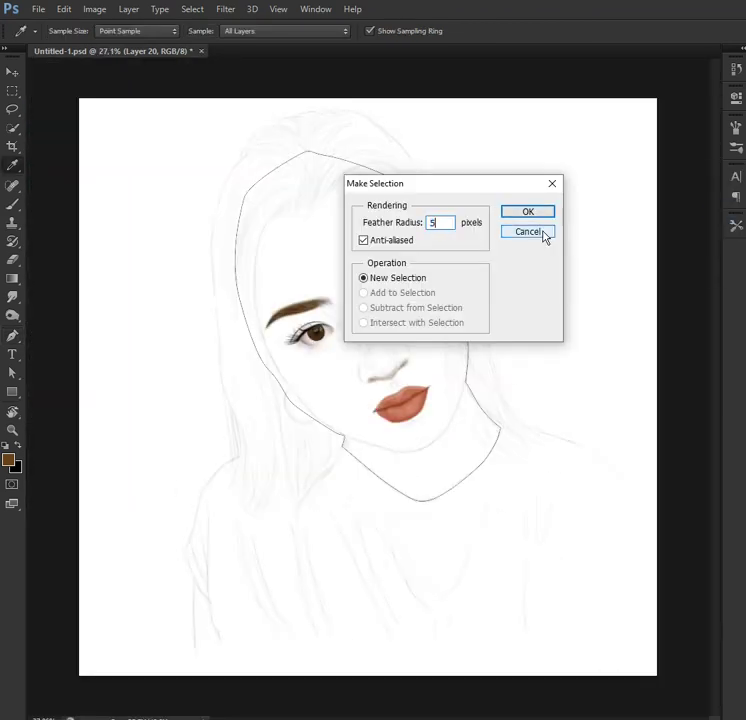
Step: Turn the face outline into a selection and fill it with a lighter tan skin colour
{"action": "left_click", "coordinate": [552, 215]}
{"action": "left_click", "coordinate": [8, 460]}
{"action": "left_click", "coordinate": [362, 502]}
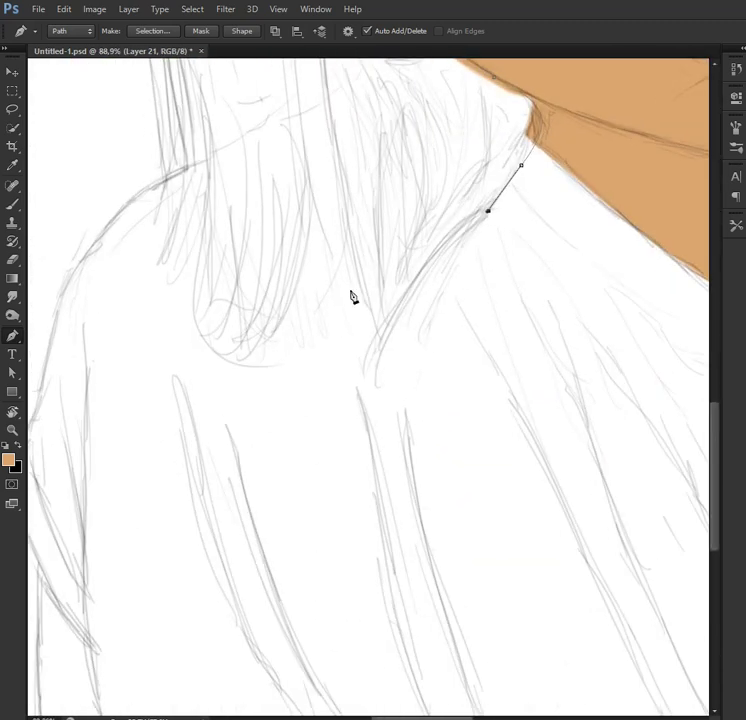
Step: Trace the hair outline with the Pen tool from the cheek and jaw through the strand tips
{"action": "left_click_drag", "start_coordinate": [381, 340], "coordinate": [399, 270]}
{"action": "left_click_drag", "start_coordinate": [350, 220], "coordinate": [351, 176]}
{"action": "left_click", "coordinate": [333, 131]}
{"action": "left_click_drag", "start_coordinate": [286, 305], "coordinate": [255, 355]}
{"action": "left_click_drag", "start_coordinate": [279, 214], "coordinate": [291, 121]}
{"action": "mouse_move", "coordinate": [255, 246]}
{"action": "left_mouse_down"}
{"action": "mouse_move", "coordinate": [216, 325]}
{"action": "mouse_move", "coordinate": [241, 188]}
{"action": "left_mouse_up"}
{"action": "left_click_drag", "start_coordinate": [188, 277], "coordinate": [175, 275]}
{"action": "key", "text": "ctrl+minus"}
{"action": "left_click_drag", "start_coordinate": [315, 215], "coordinate": [298, 155]}
{"action": "scroll", "coordinate": [297, 155], "scroll_direction": "down", "scroll_amount": 3}
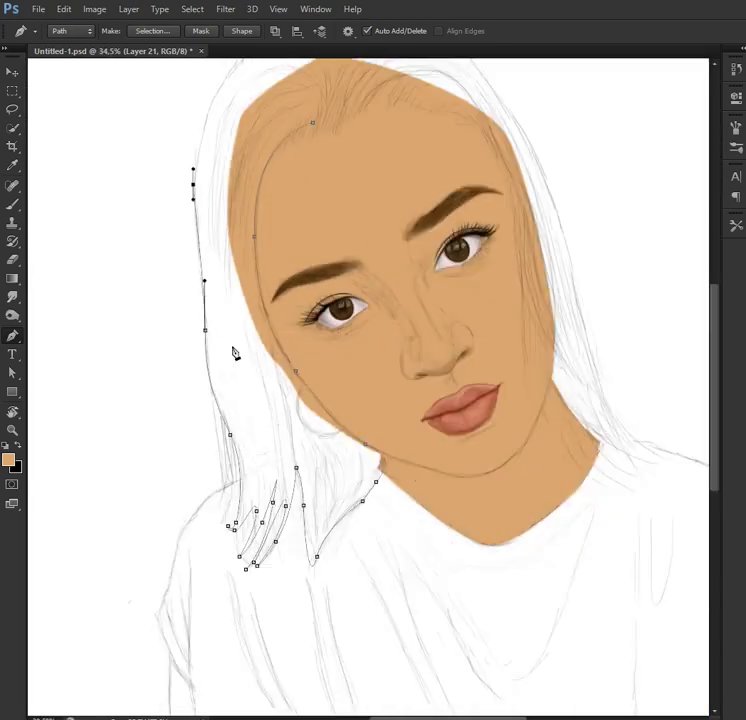
{"action": "scroll", "coordinate": [231, 145], "scroll_direction": "up", "scroll_amount": 4}
Step: Continue the hair path over the head, along the right strand and neck, and across the crown
{"action": "left_click_drag", "start_coordinate": [225, 120], "coordinate": [238, 110]}
{"action": "scroll", "coordinate": [238, 110], "scroll_direction": "down", "scroll_amount": 1}
{"action": "scroll", "coordinate": [438, 107], "scroll_direction": "down", "scroll_amount": 3}
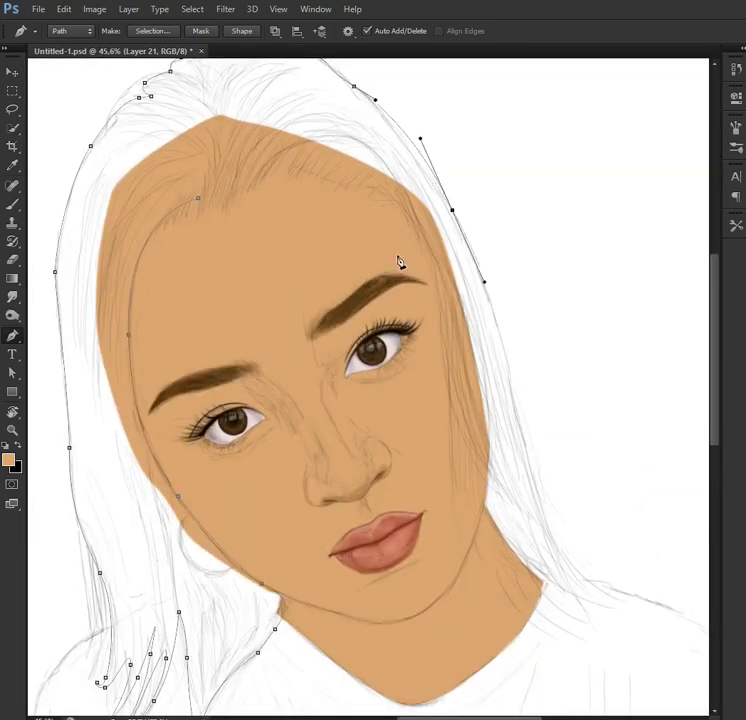
{"action": "scroll", "coordinate": [400, 262], "scroll_direction": "down", "scroll_amount": 3}
{"action": "left_click_drag", "start_coordinate": [468, 291], "coordinate": [472, 375]}
{"action": "left_click_drag", "start_coordinate": [523, 427], "coordinate": [617, 483]}
{"action": "left_click", "coordinate": [576, 465]}
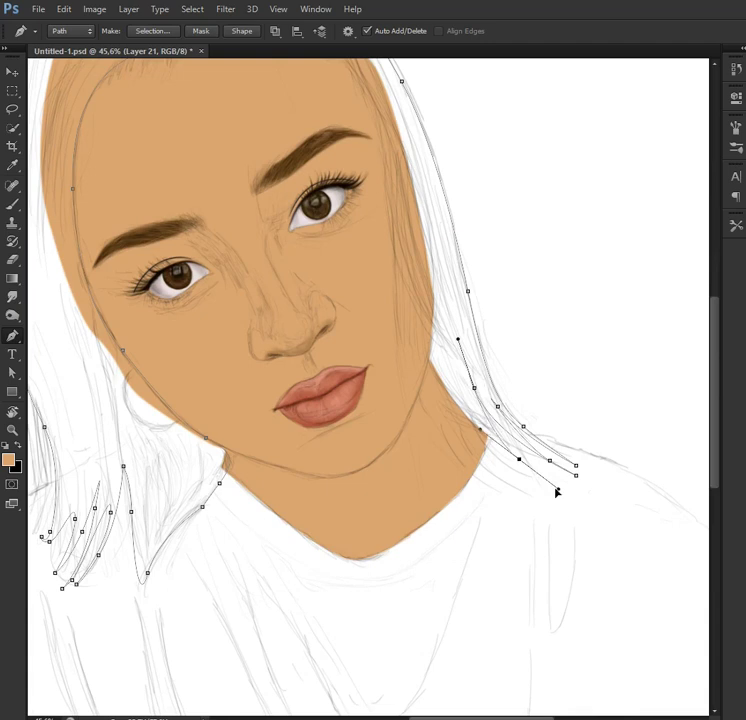
{"action": "scroll", "coordinate": [430, 361], "scroll_direction": "up", "scroll_amount": 1}
{"action": "left_click_drag", "start_coordinate": [452, 383], "coordinate": [470, 460]}
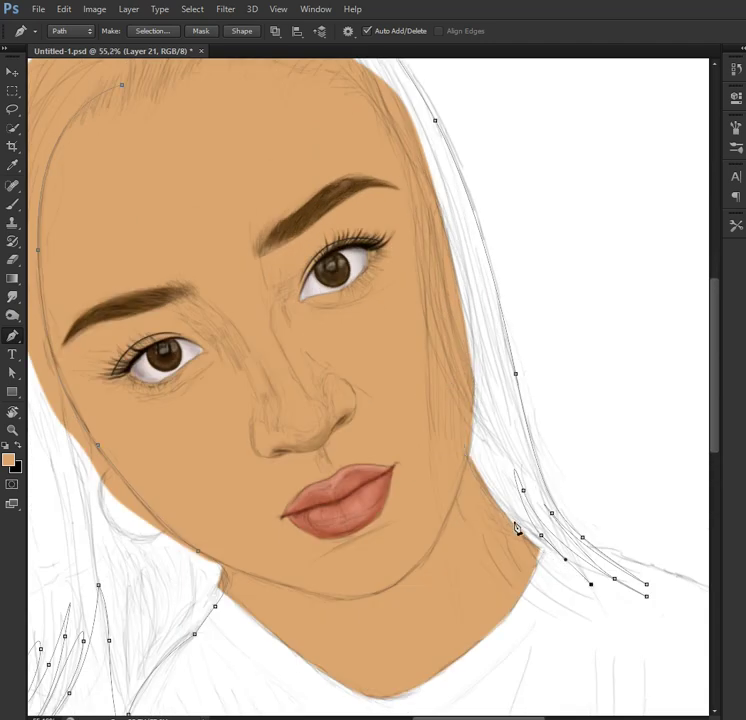
{"action": "scroll", "coordinate": [428, 172], "scroll_direction": "down", "scroll_amount": 1}
{"action": "left_click_drag", "start_coordinate": [464, 170], "coordinate": [445, 157]}
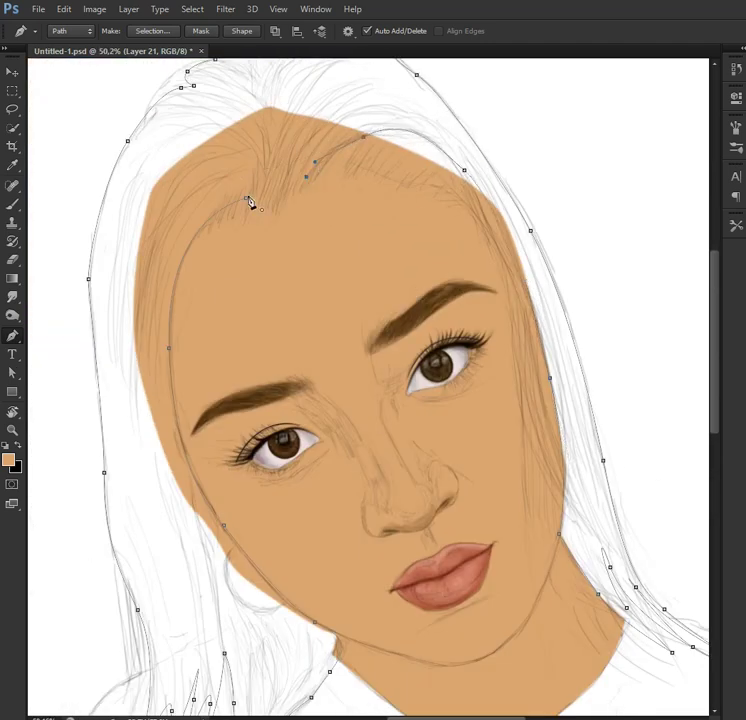
{"action": "scroll", "coordinate": [396, 253], "scroll_direction": "down", "scroll_amount": 3}
Step: Convert the hair path to a selection, fill it with dark brown, and deselect
{"action": "right_click", "coordinate": [708, 166]}
{"action": "left_click", "coordinate": [720, 211]}
{"action": "left_click", "coordinate": [8, 458]}
{"action": "left_click", "coordinate": [615, 468]}
{"action": "key", "text": "alt+BackSpace"}
{"action": "key", "text": "ctrl+d"}
{"action": "scroll", "coordinate": [425, 132], "scroll_direction": "up", "scroll_amount": 6}
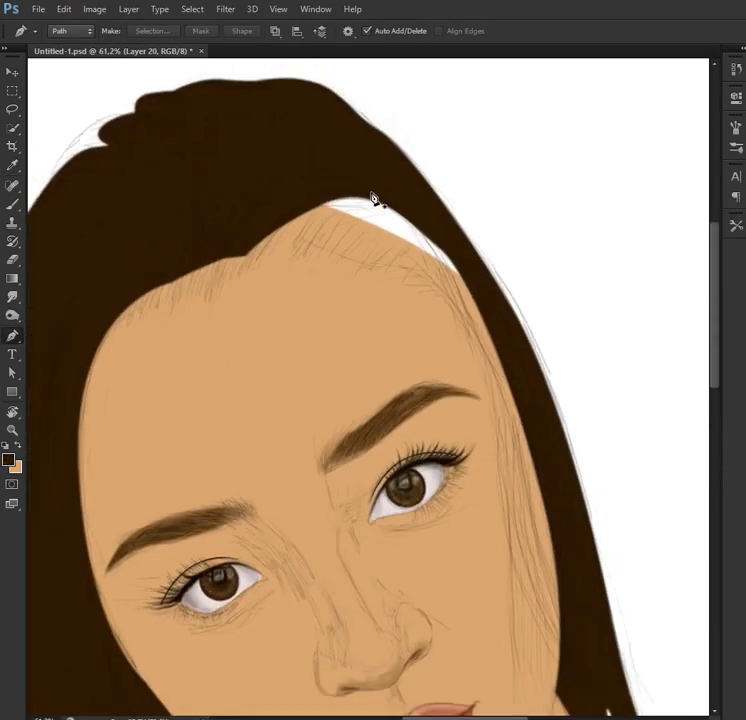
Step: Trace a hair strand path along the right face edge, jaw and neck up to the hairline
{"action": "scroll", "coordinate": [506, 341], "scroll_direction": "down", "scroll_amount": 2}
{"action": "left_click", "coordinate": [453, 296]}
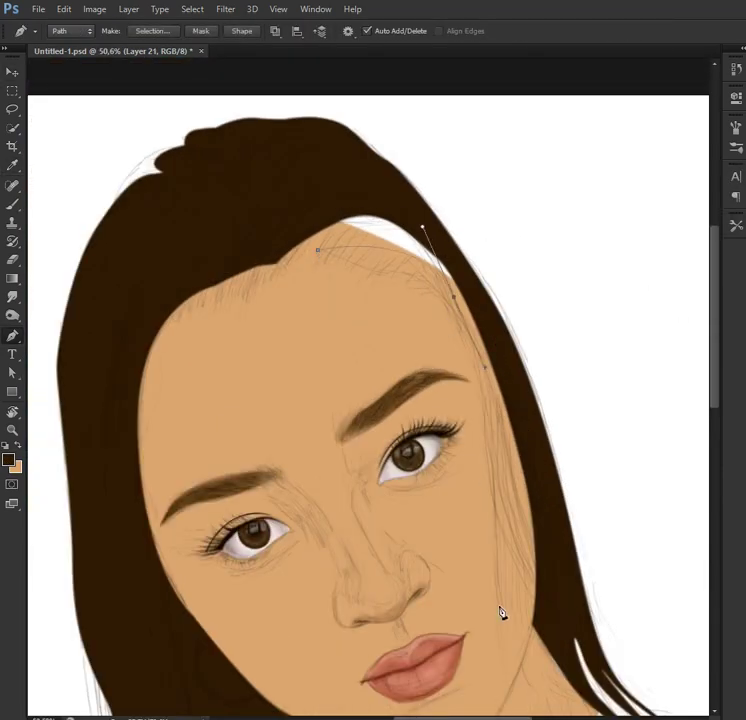
{"action": "scroll", "coordinate": [480, 443], "scroll_direction": "down", "scroll_amount": 1}
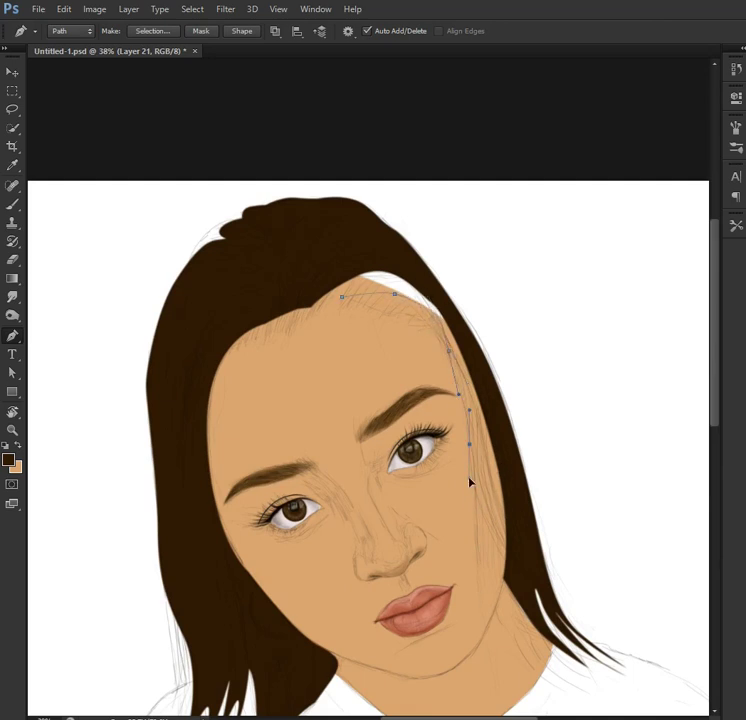
{"action": "left_click", "coordinate": [471, 586]}
{"action": "left_click", "coordinate": [560, 688]}
{"action": "scroll", "coordinate": [360, 237], "scroll_direction": "up", "scroll_amount": 2}
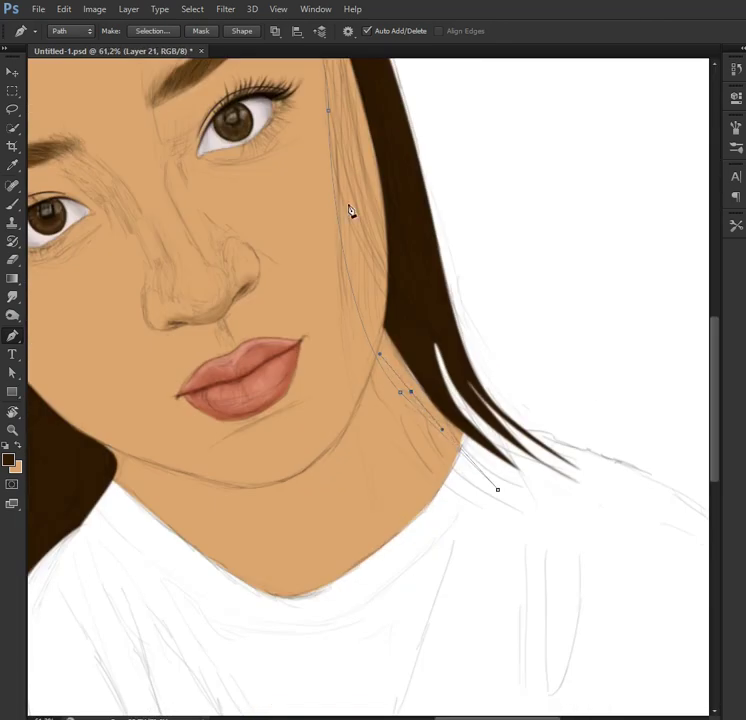
{"action": "scroll", "coordinate": [470, 311], "scroll_direction": "down", "scroll_amount": 1}
{"action": "left_click_drag", "start_coordinate": [331, 150], "coordinate": [246, 167]}
{"action": "scroll", "coordinate": [266, 208], "scroll_direction": "up", "scroll_amount": 1}
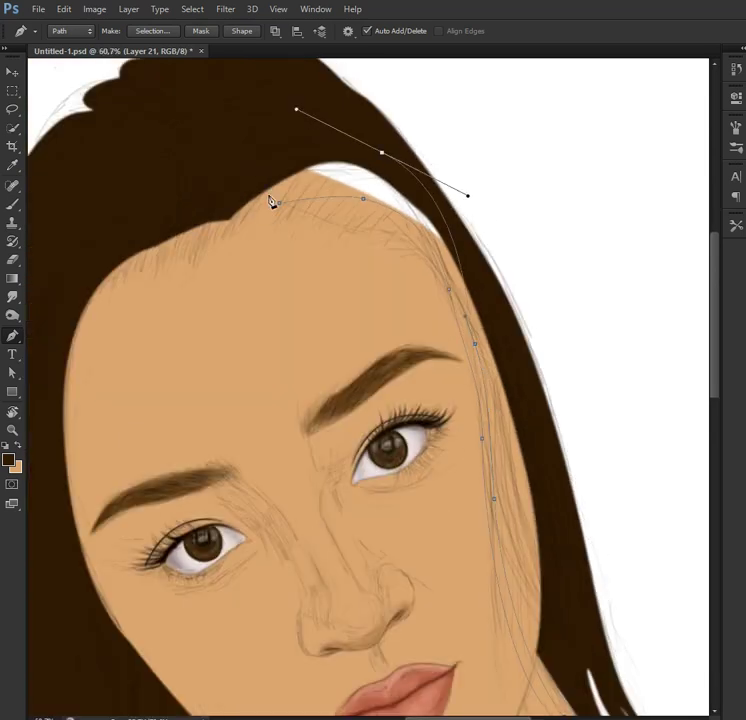
{"action": "scroll", "coordinate": [301, 178], "scroll_direction": "down", "scroll_amount": 1}
{"action": "scroll", "coordinate": [405, 220], "scroll_direction": "down", "scroll_amount": 1}
{"action": "scroll", "coordinate": [481, 308], "scroll_direction": "up", "scroll_amount": 2}
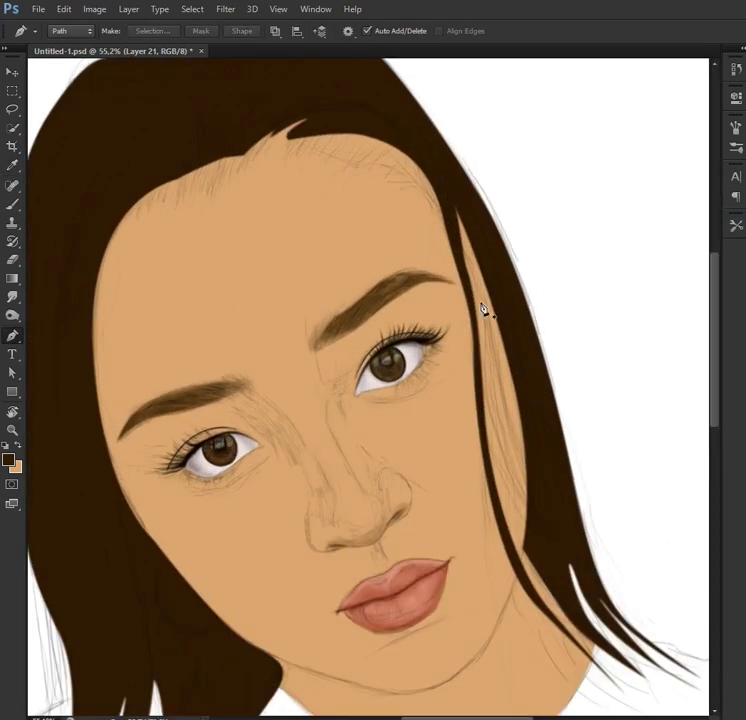
{"action": "scroll", "coordinate": [530, 555], "scroll_direction": "down", "scroll_amount": 1}
{"action": "left_click_drag", "start_coordinate": [469, 575], "coordinate": [569, 613]}
Step: Close the strand path, fill it with dark brown, and check the result
{"action": "left_click", "coordinate": [292, 116]}
{"action": "key", "text": "Return"}
{"action": "scroll", "coordinate": [436, 426], "scroll_direction": "down", "scroll_amount": 2}
{"action": "scroll", "coordinate": [330, 310], "scroll_direction": "up", "scroll_amount": 1}
{"action": "scroll", "coordinate": [315, 355], "scroll_direction": "up", "scroll_amount": 1}
{"action": "key", "text": "ctrl+comma"}
{"action": "key", "text": "ctrl+comma"}
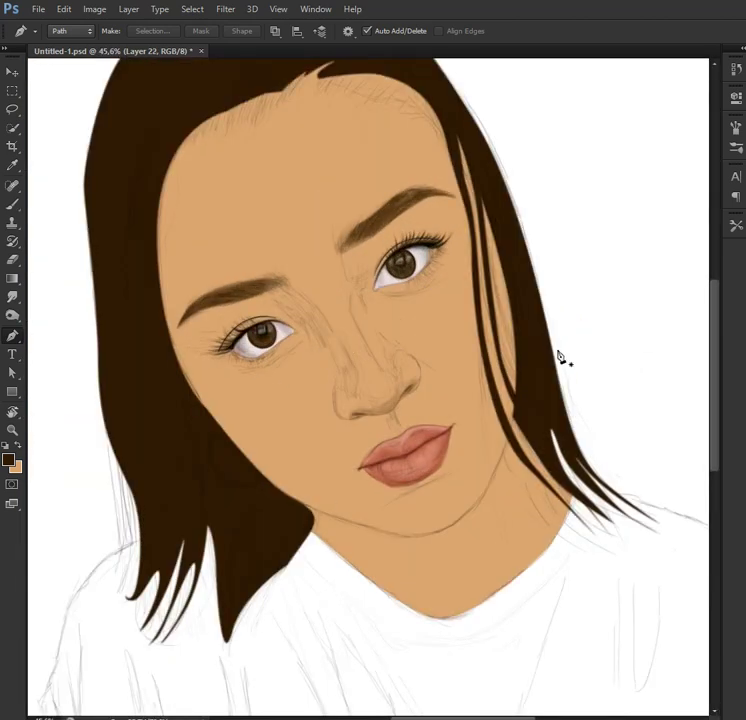
Step: Sample the tan skin colour from the face as the foreground colour and return to the Brush
{"action": "key", "text": "i"}
{"action": "left_click", "coordinate": [8, 459]}
{"action": "left_click", "coordinate": [343, 493]}
{"action": "key", "text": "Escape"}
{"action": "key", "text": "b"}
{"action": "scroll", "coordinate": [217, 286], "scroll_direction": "up", "scroll_amount": 2}
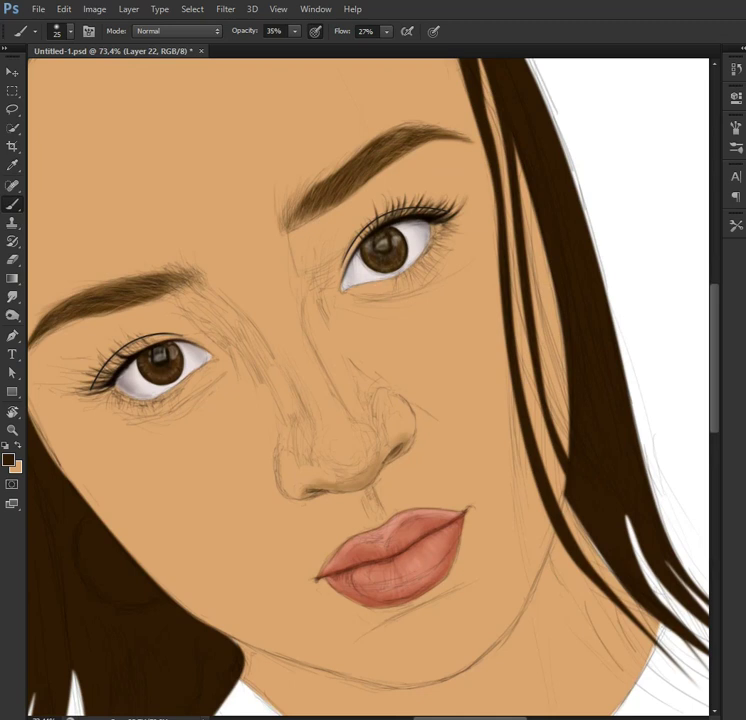
Step: Fade the face sketch lines and choose a skin tone to paint on the skin layer
{"action": "key", "text": "alt+comma"}
{"action": "left_click", "coordinate": [8, 459]}
{"action": "left_click", "coordinate": [591, 469]}
{"action": "scroll", "coordinate": [244, 314], "scroll_direction": "down", "scroll_amount": 1}
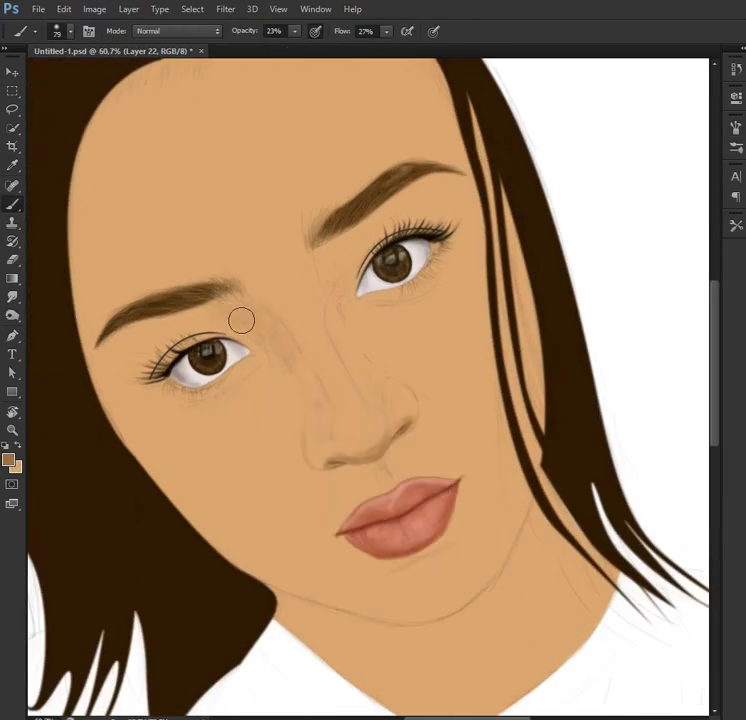
{"action": "key", "text": "alt+comma"}
{"action": "key", "text": "alt+period"}
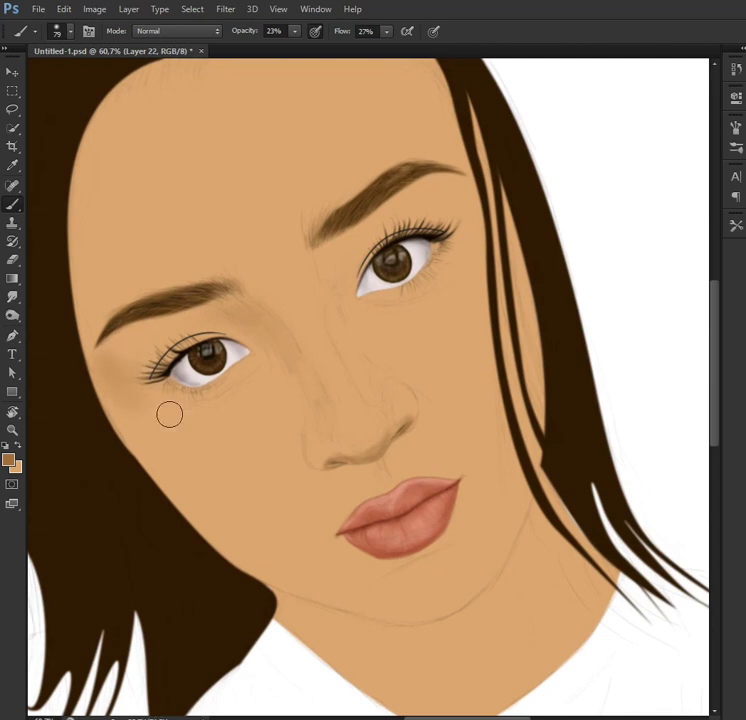
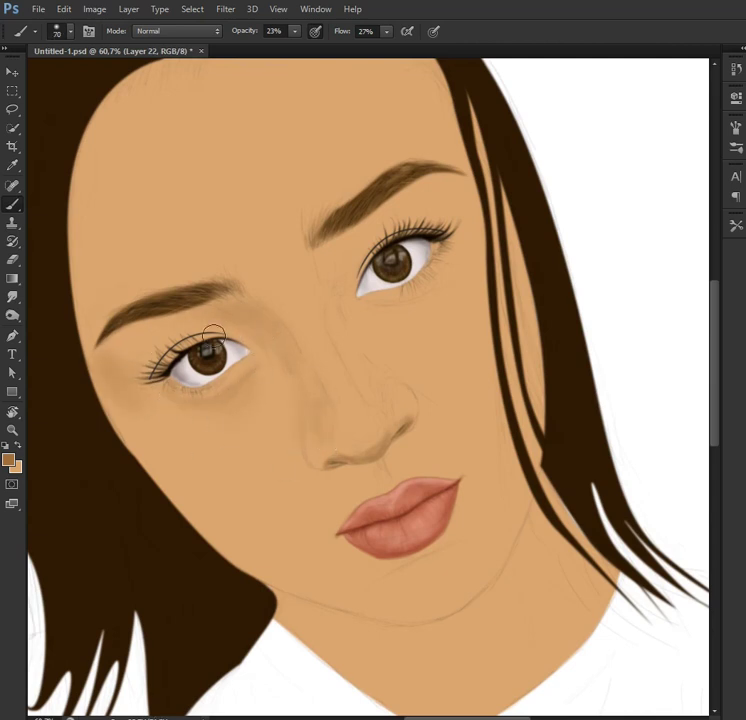
Step: Paint soft darker tan shadows around the eyes and nose with the 23% opacity brush
{"action": "key", "text": "bracketright"}
{"action": "key", "text": "bracketright"}
{"action": "scroll", "coordinate": [138, 171], "scroll_direction": "up", "scroll_amount": 2}
{"action": "scroll", "coordinate": [138, 171], "scroll_direction": "down", "scroll_amount": 2, "text": "alt"}
{"action": "scroll", "coordinate": [380, 345], "scroll_direction": "up", "scroll_amount": 2, "text": "alt"}
{"action": "key", "text": "bracketright"}
{"action": "key", "text": "bracketleft"}
{"action": "key", "text": "bracketleft"}
{"action": "key", "text": "bracketleft"}
{"action": "key", "text": "bracketleft"}
{"action": "key", "text": "bracketleft"}
{"action": "key", "text": "bracketleft"}
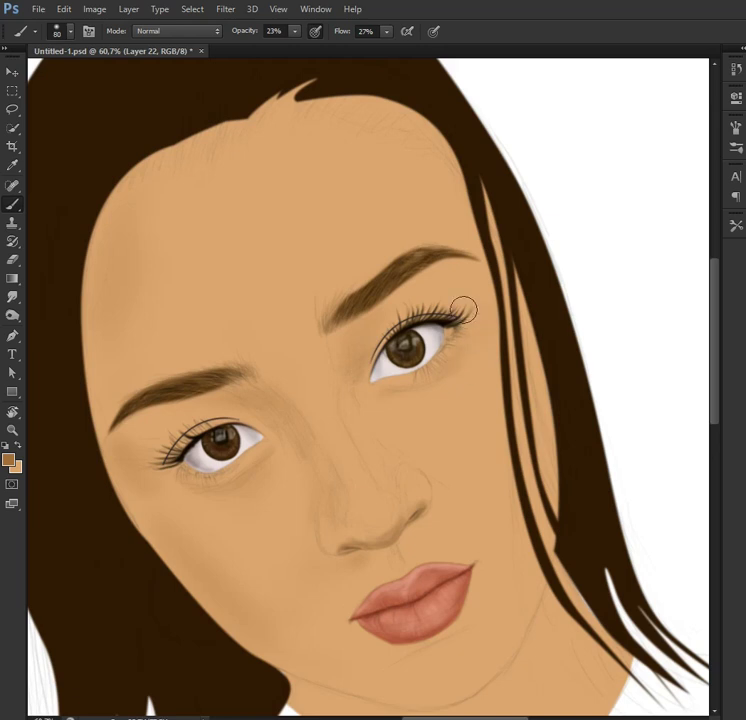
Step: Shade the cheeks, chin and the area near the lips with a resized soft brush
{"action": "key", "text": "bracketright"}
{"action": "key", "text": "bracketright"}
{"action": "key", "text": "bracketright"}
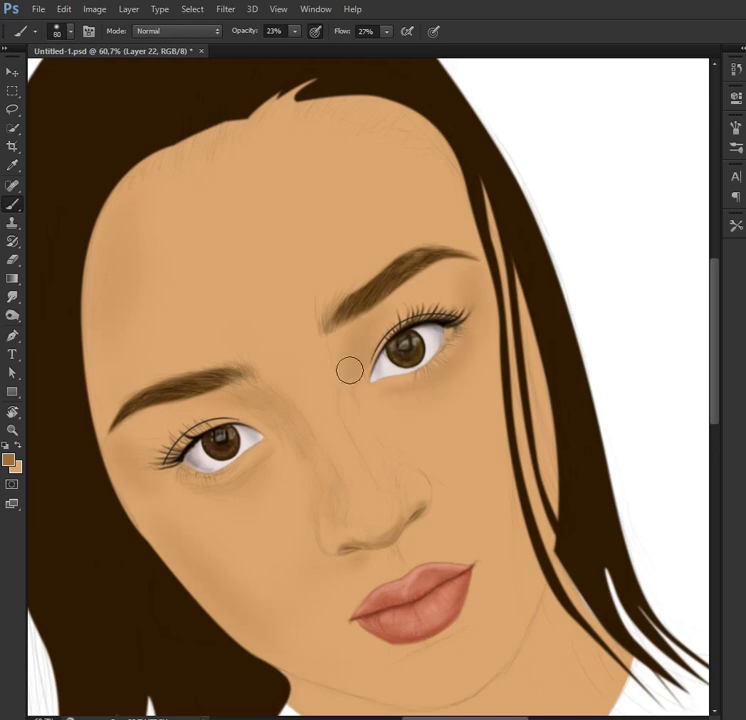
{"action": "key", "text": "bracketright"}
{"action": "key", "text": "bracketright"}
{"action": "key", "text": "bracketright"}
{"action": "scroll", "coordinate": [530, 408], "scroll_direction": "down", "scroll_amount": 1}
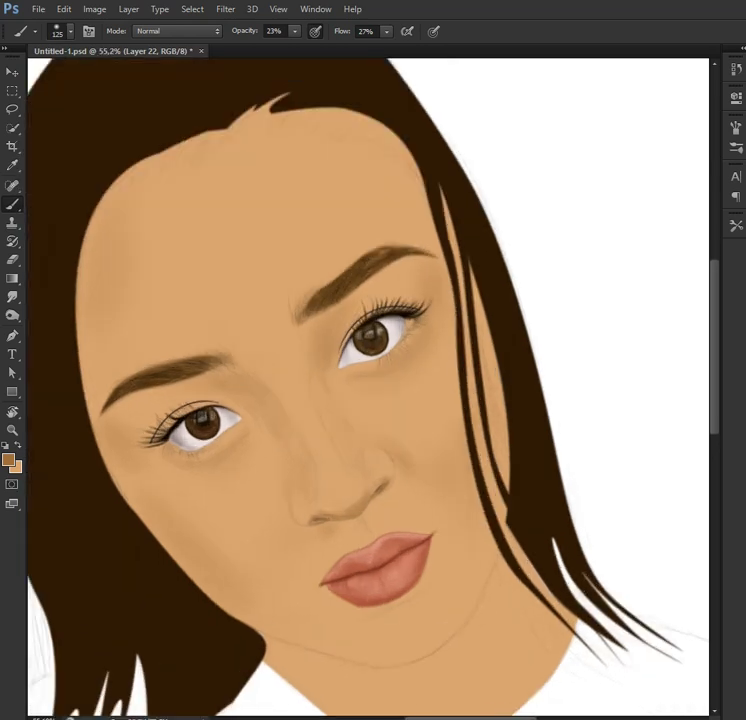
{"action": "key", "text": "bracketleft"}
{"action": "key", "text": "bracketleft"}
{"action": "key", "text": "bracketleft"}
{"action": "key", "text": "bracketright"}
{"action": "key", "text": "bracketright"}
{"action": "key", "text": "bracketright"}
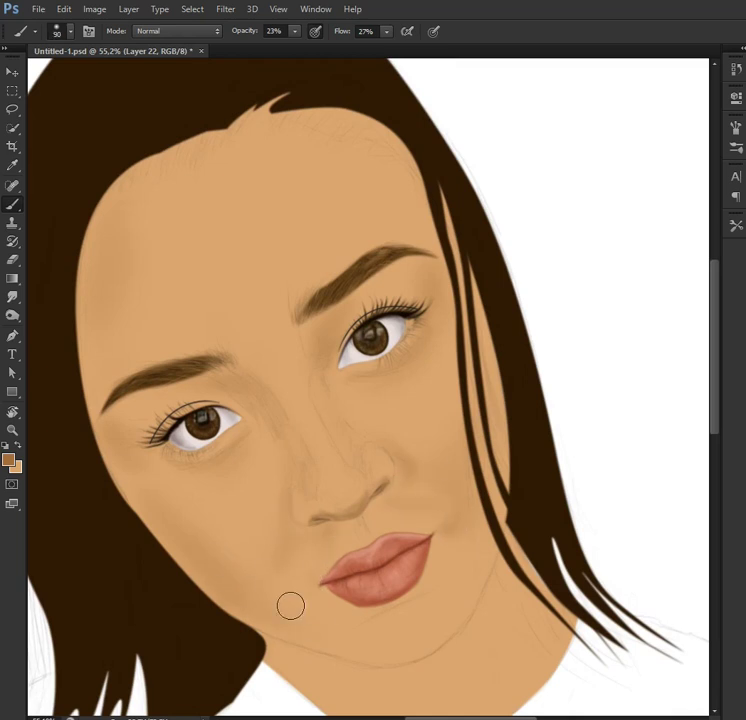
{"action": "key", "text": "bracketleft"}
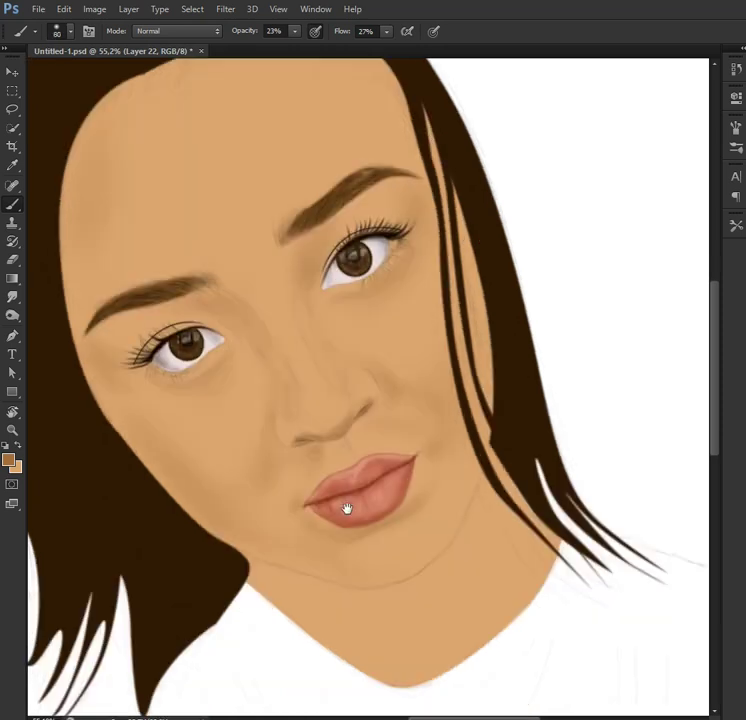
{"action": "scroll", "coordinate": [328, 486], "scroll_direction": "down", "scroll_amount": 3}
{"action": "key", "text": "bracketleft"}
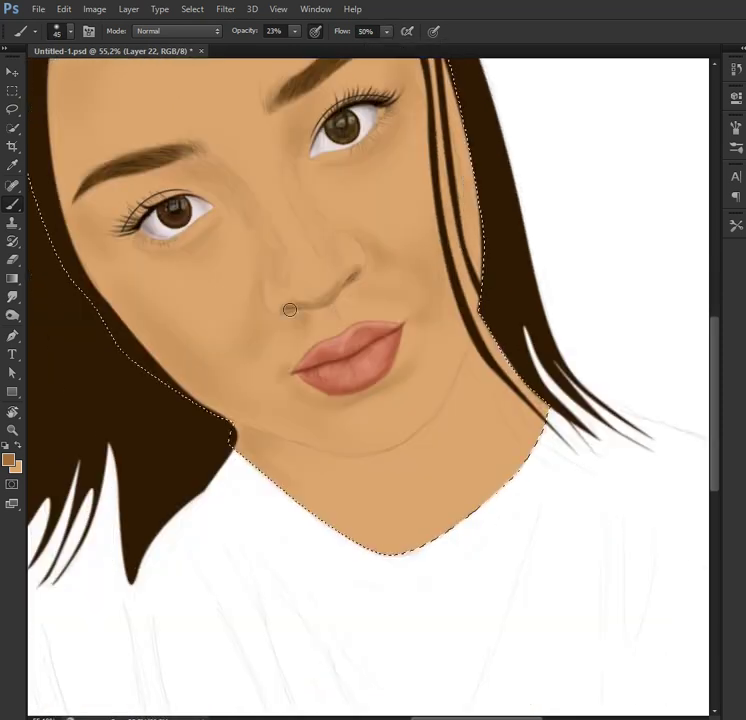
Step: Paint soft shadows under the chin, along the jawline and down the neck
{"action": "key", "text": "bracketright"}
{"action": "key", "text": "bracketright"}
{"action": "key", "text": "bracketright"}
{"action": "key", "text": "bracketleft"}
{"action": "key", "text": "bracketleft"}
{"action": "key", "text": "bracketleft"}
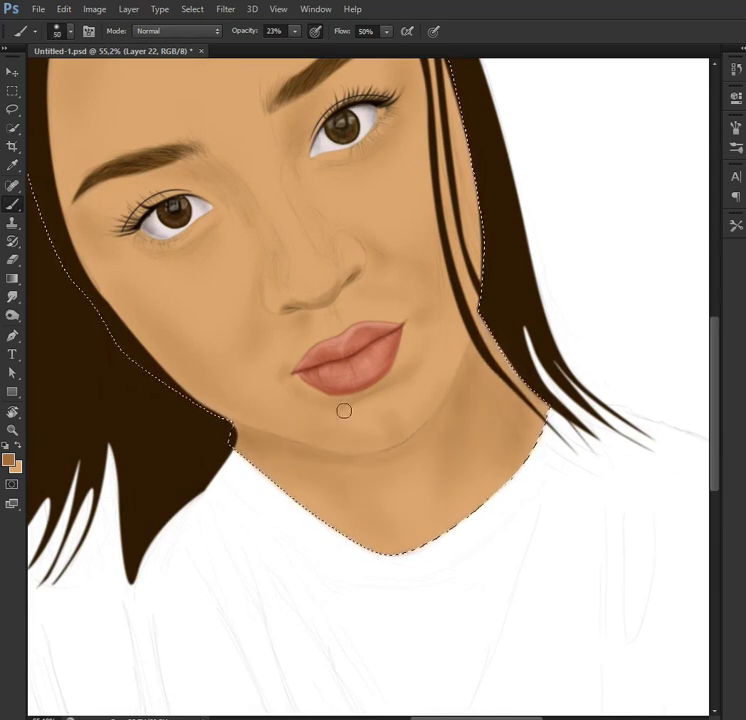
{"action": "scroll", "coordinate": [441, 458], "scroll_direction": "down", "scroll_amount": 4}
{"action": "scroll", "coordinate": [441, 458], "scroll_direction": "up", "scroll_amount": 3}
Step: Lighten and warm the skin layer with Hue/Saturation: Lightness +13, Saturation +8
{"action": "key", "text": "ctrl+u"}
{"action": "mouse_move", "coordinate": [534, 120]}
{"action": "left_mouse_down"}
{"action": "mouse_move", "coordinate": [532, 155]}
{"action": "mouse_move", "coordinate": [544, 188]}
{"action": "mouse_move", "coordinate": [540, 155]}
{"action": "left_mouse_up"}
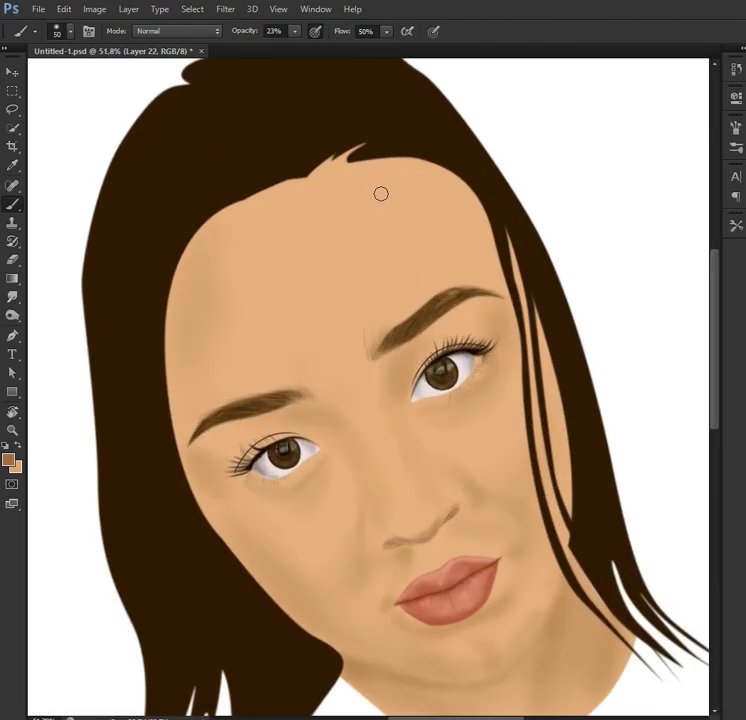
{"action": "right_click", "coordinate": [191, 262]}
{"action": "key", "text": "Return"}
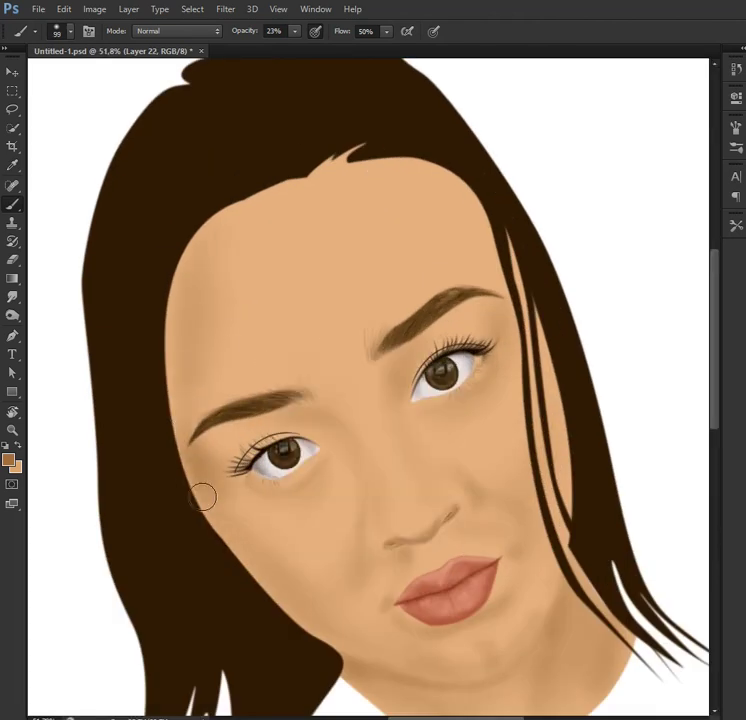
Step: Shade the forehead and around the nose with a larger brush, touching up with the eraser
{"action": "key", "text": "bracketright"}
{"action": "key", "text": "bracketright"}
{"action": "left_click", "coordinate": [9, 459]}
{"action": "key", "text": "Return"}
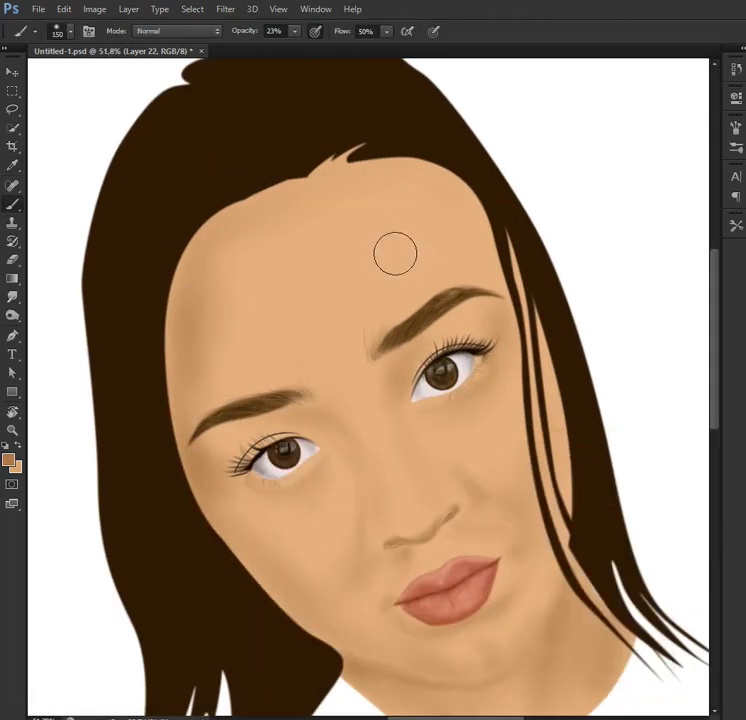
{"action": "key", "text": "bracketleft"}
{"action": "key", "text": "bracketleft"}
{"action": "key", "text": "bracketleft"}
{"action": "key", "text": "bracketleft"}
{"action": "key", "text": "bracketleft"}
{"action": "key", "text": "bracketright"}
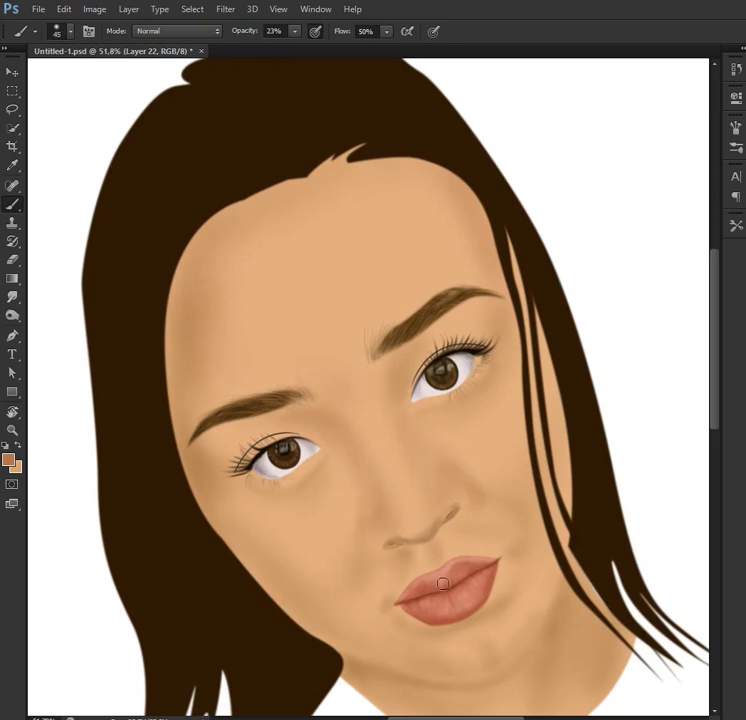
{"action": "key", "text": "e"}
{"action": "key", "text": "F5"}
{"action": "key", "text": "F5"}
Step: Shade under the eyes with more opaque strokes, then sample the dark brown hair colour
{"action": "key", "text": "b"}
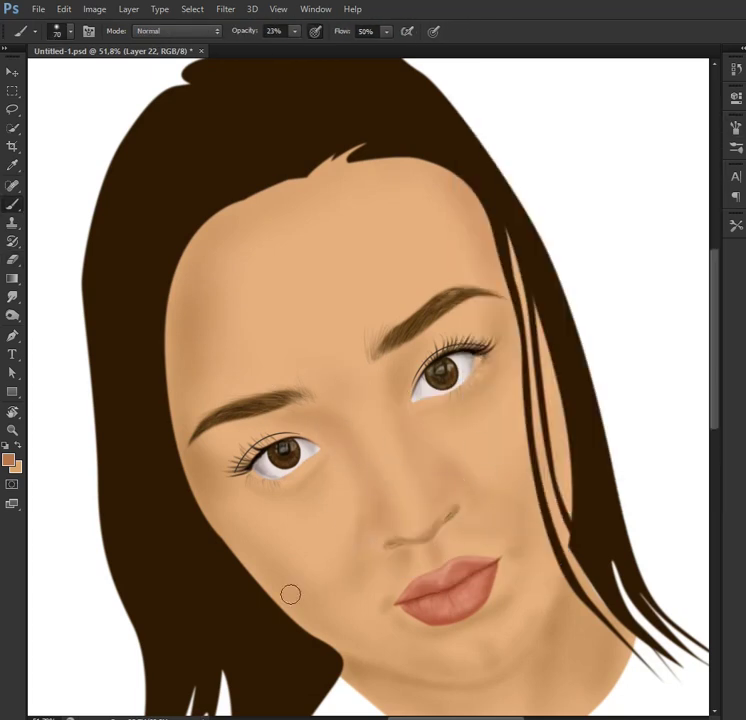
{"action": "key", "text": "bracketright"}
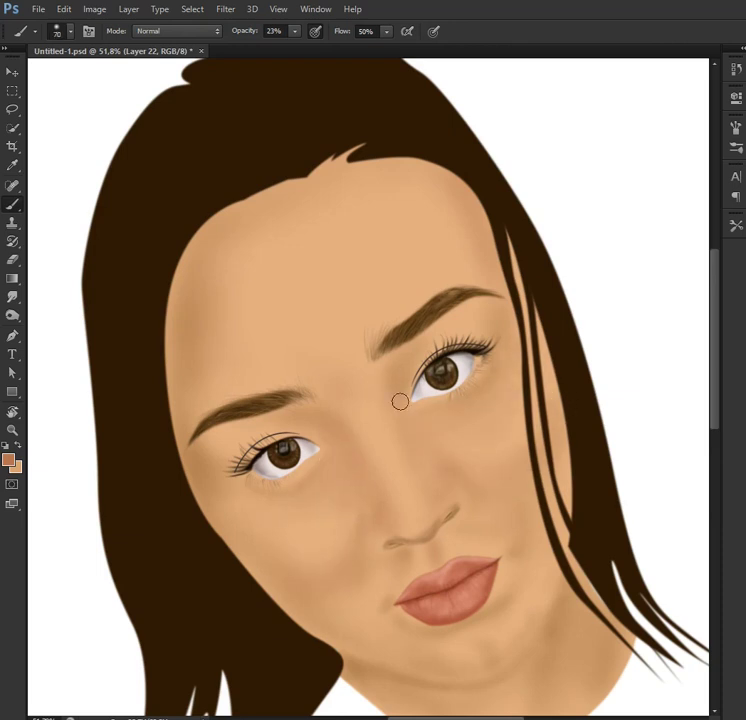
{"action": "key", "text": "bracketleft"}
{"action": "key", "text": "bracketleft"}
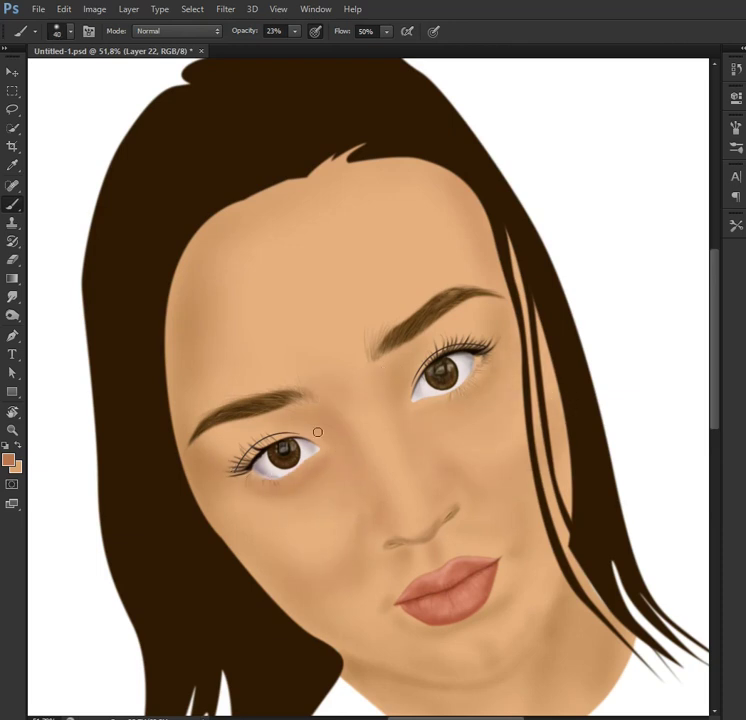
{"action": "key", "text": "4"}
{"action": "key", "text": "5"}
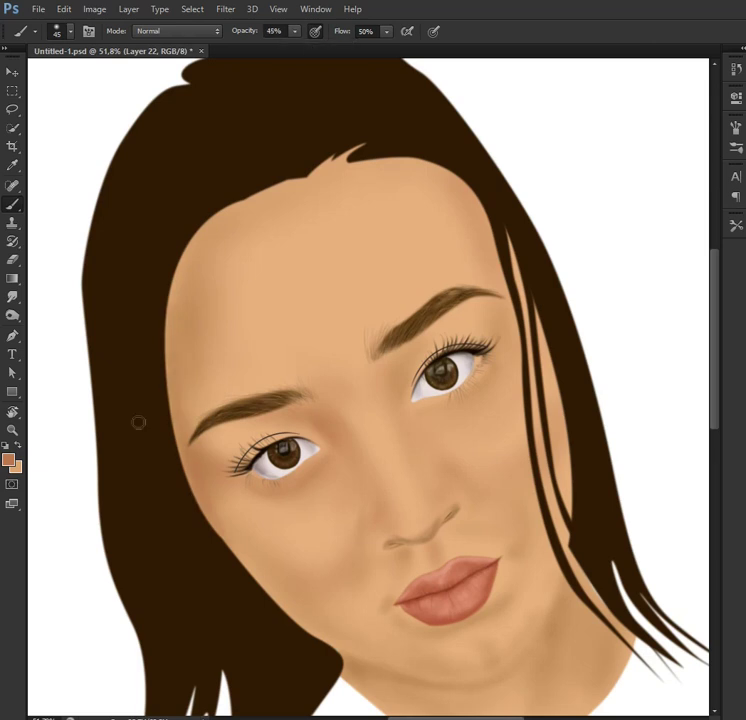
{"action": "left_click", "coordinate": [592, 491], "text": "alt"}
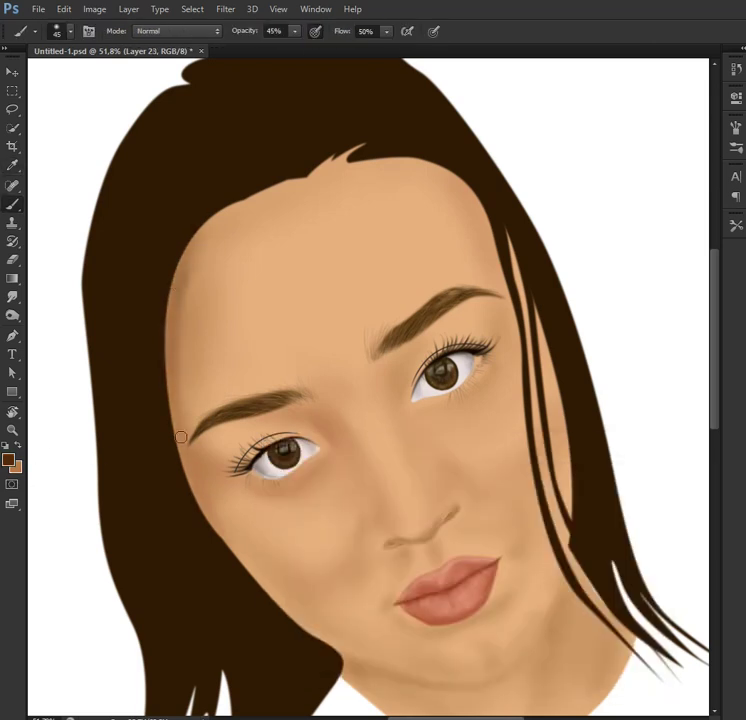
Step: Paint dark brown shading along the right hair strand
{"action": "key", "text": "bracketright"}
{"action": "key", "text": "bracketright"}
{"action": "key", "text": "bracketright"}
{"action": "key", "text": "bracketleft"}
{"action": "key", "text": "bracketleft"}
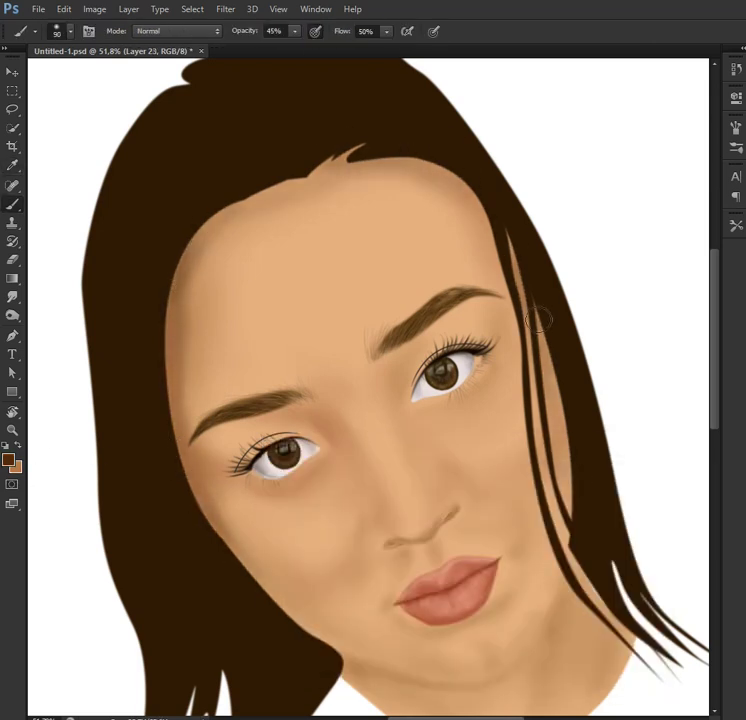
{"action": "left_click_drag", "start_coordinate": [543, 310], "coordinate": [538, 470]}
{"action": "left_click_drag", "start_coordinate": [503, 535], "coordinate": [484, 440]}
Step: Load a selection of the face area and set a fine brush size
{"action": "key", "text": "ctrl+shift+d"}
{"action": "key", "text": "bracketright"}
{"action": "key", "text": "bracketright"}
{"action": "key", "text": "bracketright"}
{"action": "key", "text": "bracketright"}
{"action": "key", "text": "bracketright"}
{"action": "key", "text": "bracketleft"}
{"action": "key", "text": "bracketleft"}
{"action": "key", "text": "bracketleft"}
{"action": "key", "text": "bracketleft"}
{"action": "key", "text": "bracketleft"}
{"action": "key", "text": "bracketleft"}
{"action": "scroll", "coordinate": [413, 308], "scroll_direction": "down", "scroll_amount": 3}
{"action": "scroll", "coordinate": [188, 571], "scroll_direction": "up", "scroll_amount": 2}
{"action": "scroll", "coordinate": [538, 535], "scroll_direction": "up", "scroll_amount": 3}
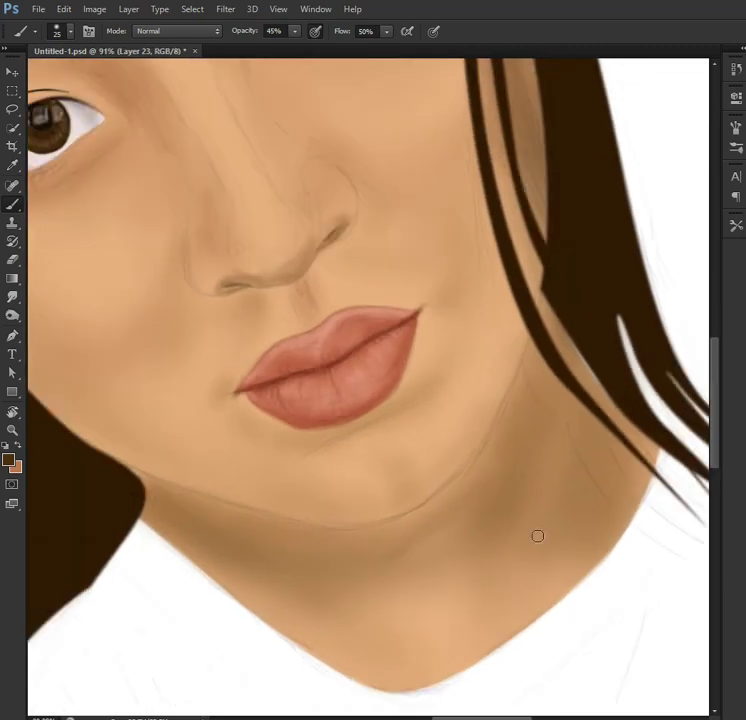
{"action": "scroll", "coordinate": [538, 535], "scroll_direction": "down", "scroll_amount": 1}
Step: Rotate the canvas to tilt the face, return it near upright, and erase fine details
{"action": "left_click_drag", "start_coordinate": [242, 485], "coordinate": [358, 427]}
{"action": "key", "text": "bracketleft"}
{"action": "key", "text": "bracketleft"}
{"action": "key", "text": "bracketleft"}
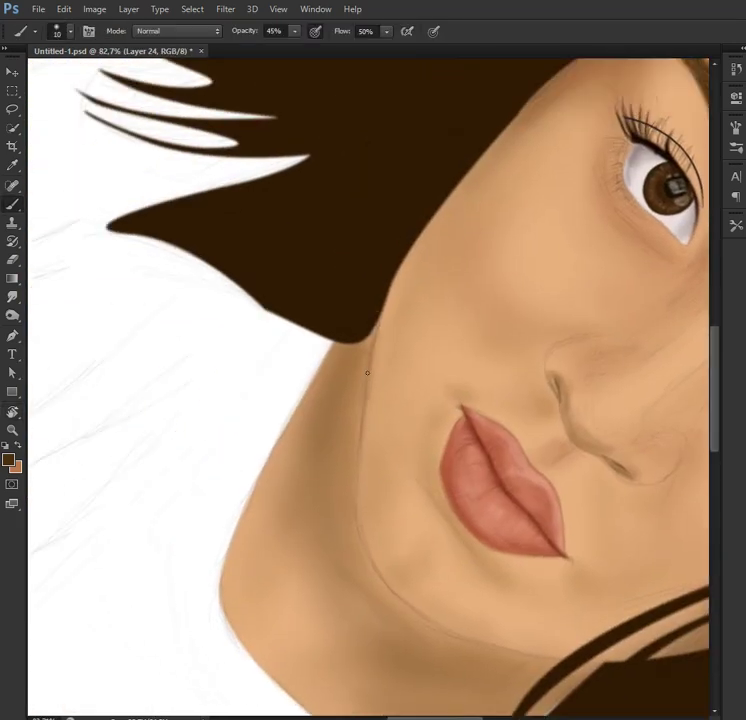
{"action": "left_click_drag", "start_coordinate": [361, 544], "coordinate": [303, 530]}
{"action": "mouse_move", "coordinate": [361, 608]}
{"action": "left_mouse_down"}
{"action": "mouse_move", "coordinate": [205, 496]}
{"action": "mouse_move", "coordinate": [260, 420]}
{"action": "mouse_move", "coordinate": [497, 385]}
{"action": "left_mouse_up"}
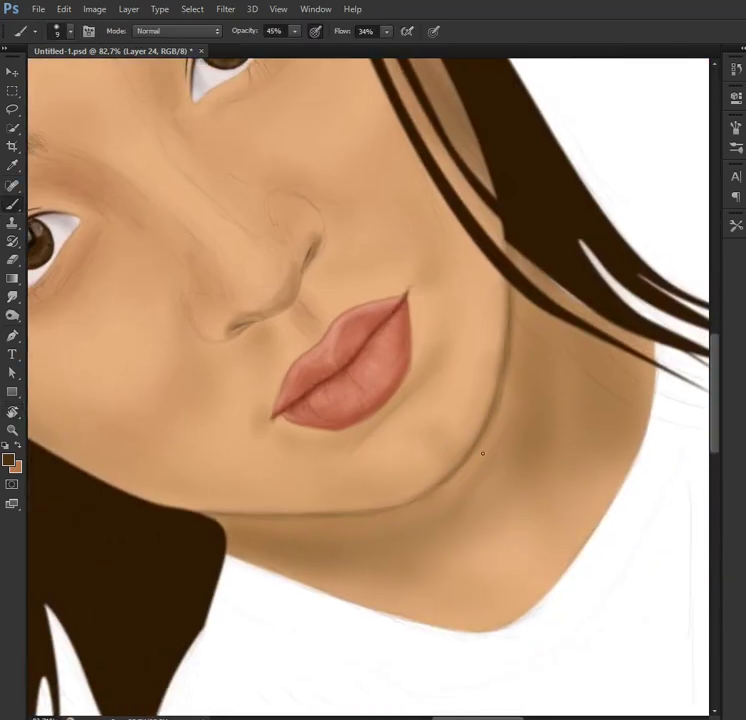
{"action": "scroll", "coordinate": [482, 453], "scroll_direction": "down", "scroll_amount": 3}
{"action": "scroll", "coordinate": [482, 453], "scroll_direction": "up", "scroll_amount": 2}
{"action": "key", "text": "e"}
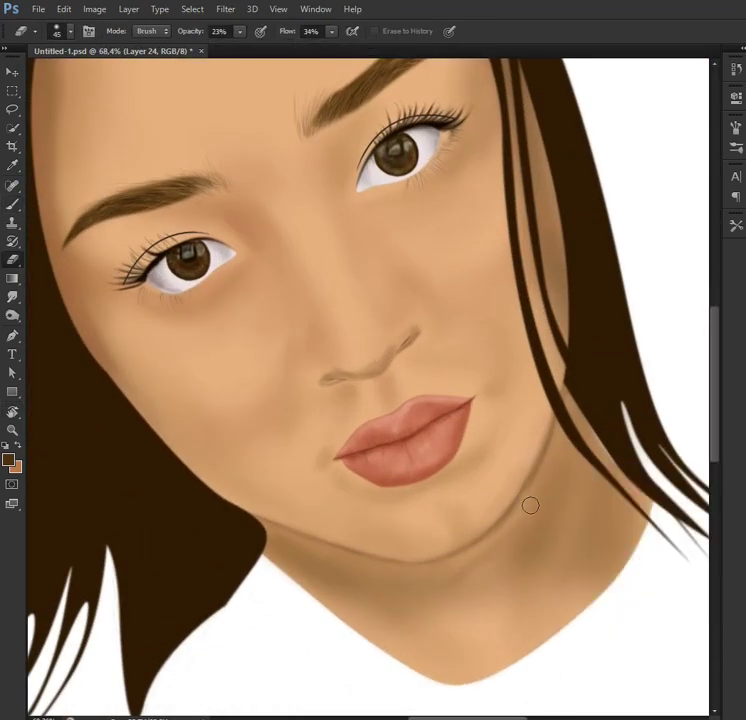
{"action": "scroll", "coordinate": [506, 525], "scroll_direction": "down", "scroll_amount": 2}
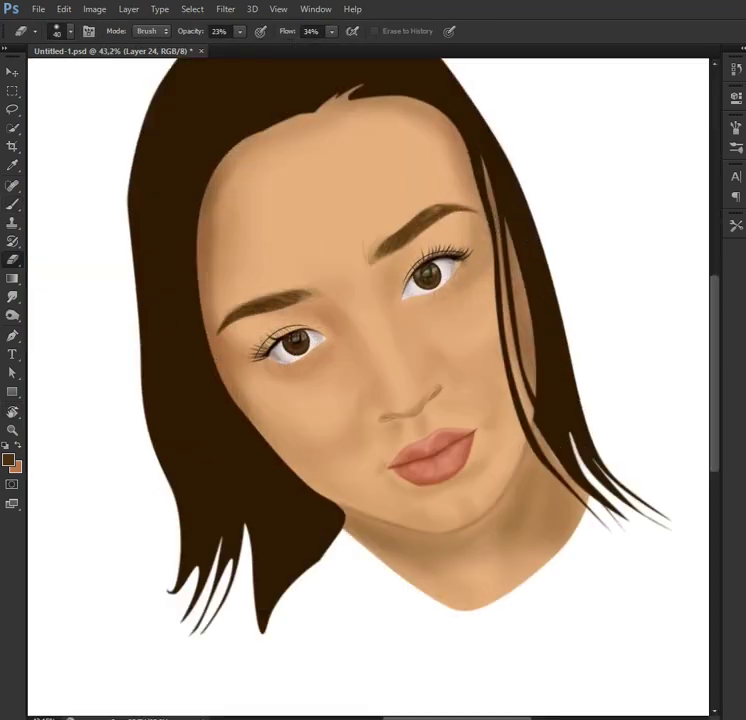
Step: Pick a light skin tone on a new highlight layer and repaint above the left eyebrow
{"action": "key", "text": "alt+bracketright"}
{"action": "left_click", "coordinate": [8, 459]}
{"action": "left_click", "coordinate": [356, 516]}
{"action": "left_click", "coordinate": [601, 468]}
{"action": "key", "text": "b"}
{"action": "left_click_drag", "start_coordinate": [261, 316], "coordinate": [241, 300]}
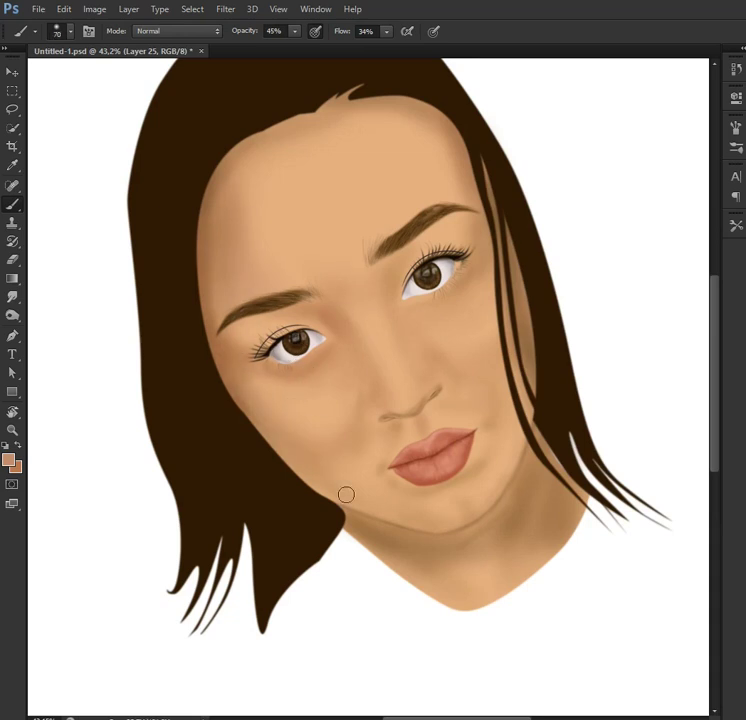
Step: Paint light peach highlights on the forehead and nose with a resized brush
{"action": "left_click_drag", "start_coordinate": [466, 257], "coordinate": [488, 367]}
{"action": "key", "text": "bracketright"}
{"action": "key", "text": "bracketright"}
{"action": "key", "text": "bracketright"}
{"action": "key", "text": "bracketleft"}
{"action": "key", "text": "bracketleft"}
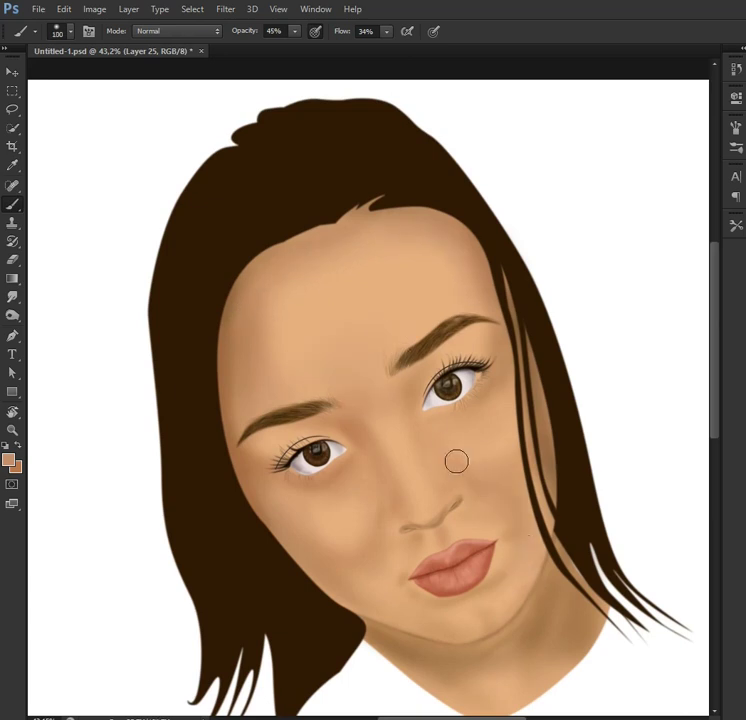
{"action": "key", "text": "bracketleft"}
{"action": "key", "text": "bracketleft"}
{"action": "key", "text": "bracketleft"}
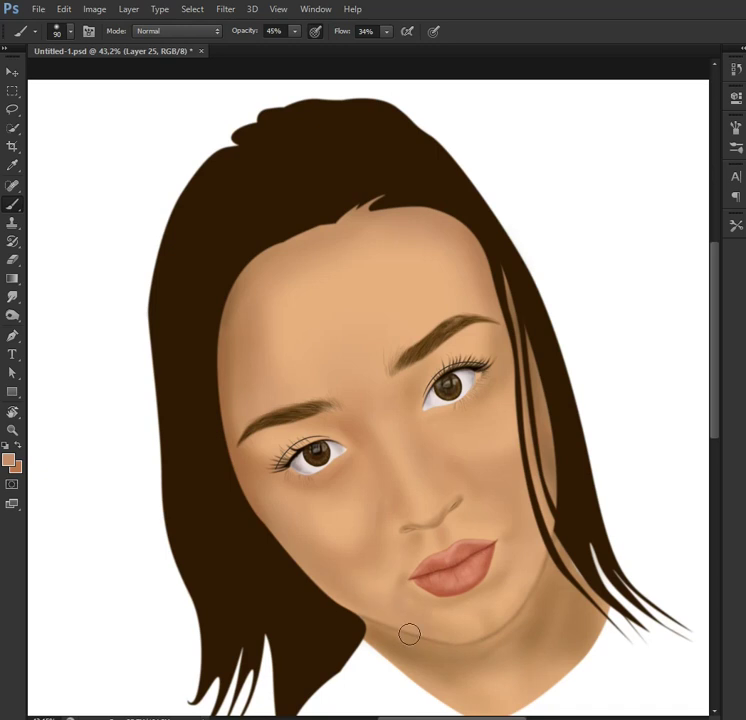
Step: Copy the face and neck selection onto a new layer
{"action": "key", "text": "ctrl+shift+d"}
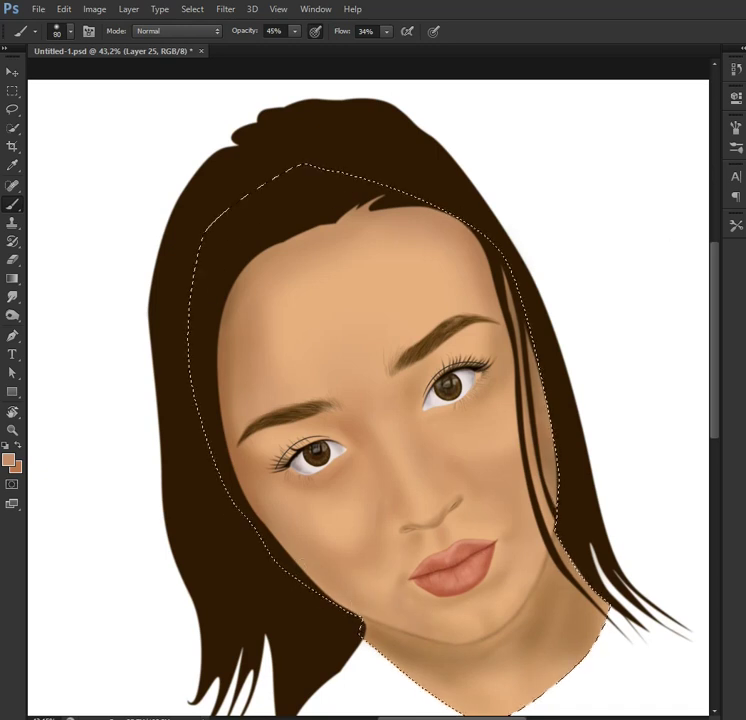
{"action": "key", "text": "bracketleft"}
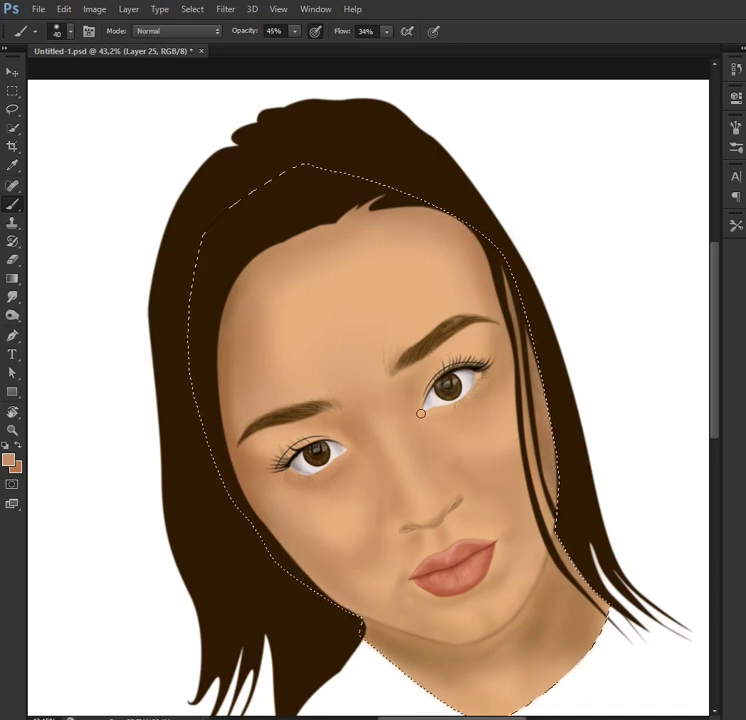
{"action": "key", "text": "bracketright"}
{"action": "key", "text": "bracketright"}
{"action": "key", "text": "bracketright"}
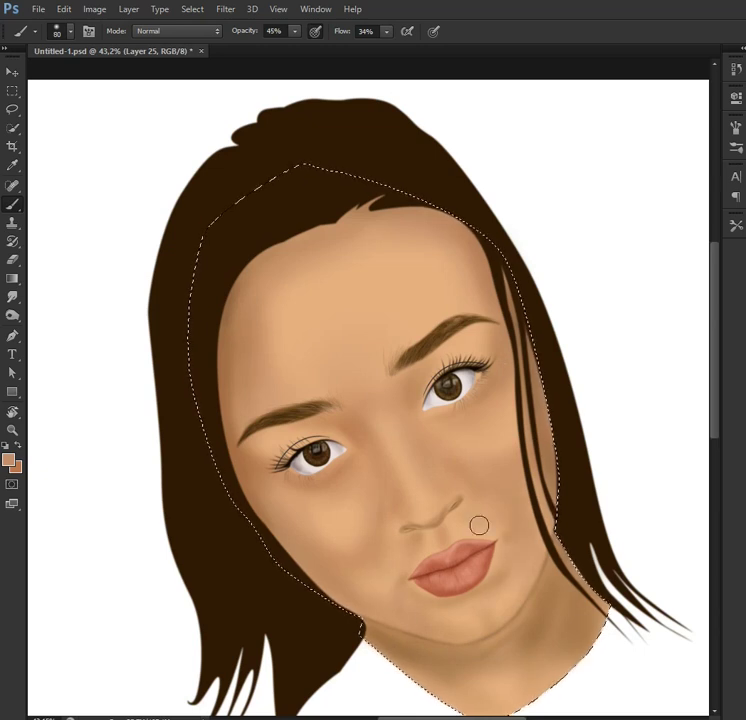
{"action": "scroll", "coordinate": [322, 397], "scroll_direction": "down", "scroll_amount": 3}
{"action": "key", "text": "ctrl+j"}
{"action": "scroll", "coordinate": [322, 397], "scroll_direction": "up", "scroll_amount": 1}
Step: Sample a skin colour from the face for blending
{"action": "key", "text": "i"}
{"action": "left_click", "coordinate": [9, 459]}
{"action": "key", "text": "Return"}
{"action": "key", "text": "b"}
Step: Blend soft skin shading around the eyes, right cheek, lips and chin
{"action": "key", "text": "bracketleft"}
{"action": "key", "text": "bracketleft"}
{"action": "key", "text": "bracketleft"}
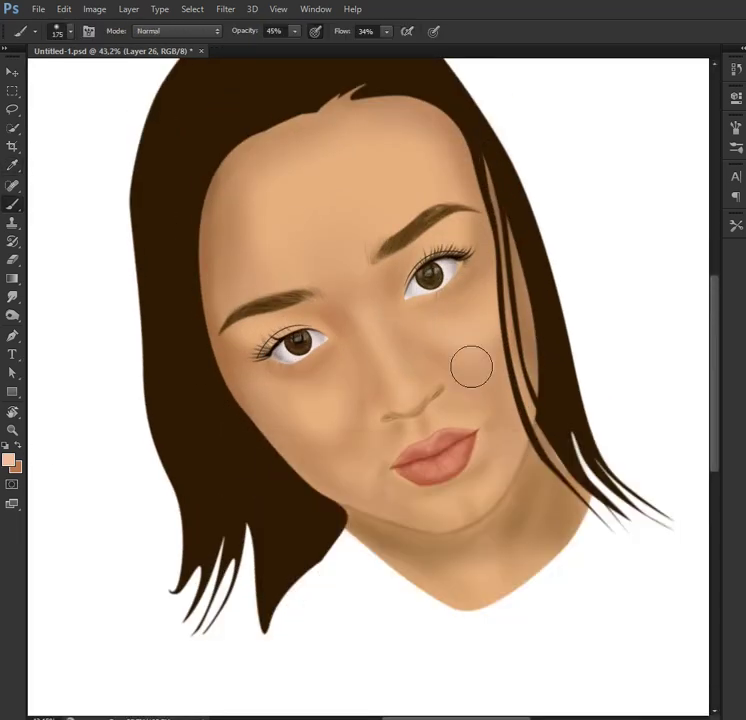
{"action": "key", "text": "bracketright"}
{"action": "key", "text": "bracketright"}
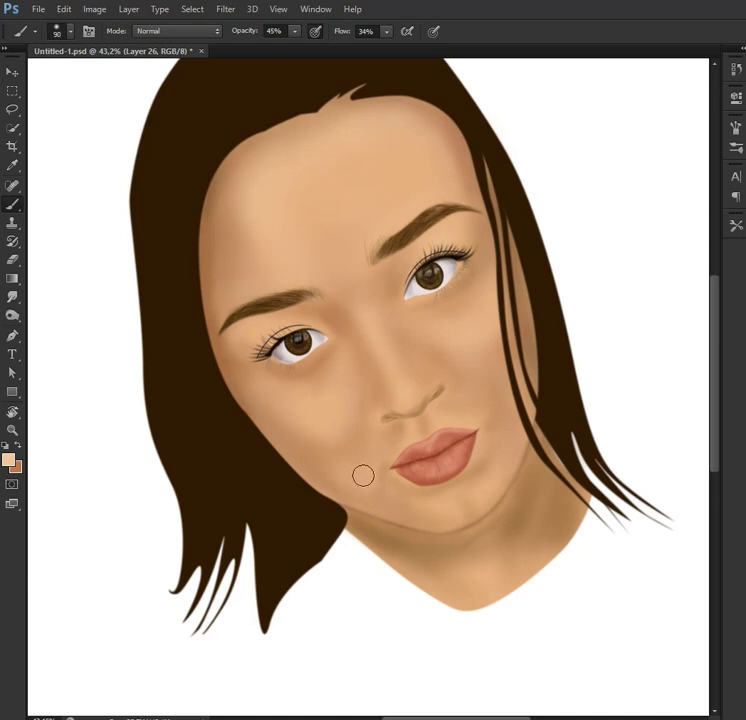
{"action": "key", "text": "bracketleft"}
{"action": "key", "text": "bracketleft"}
{"action": "key", "text": "bracketleft"}
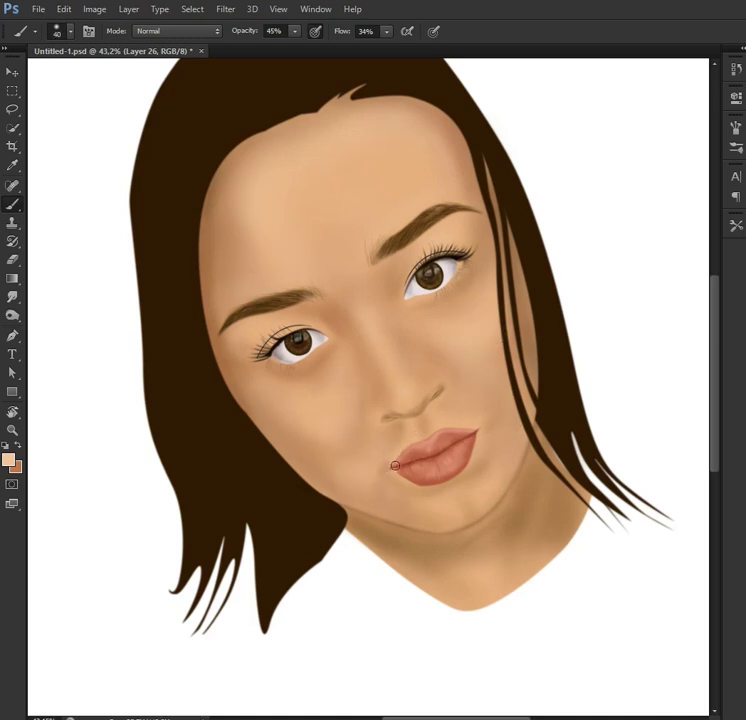
{"action": "key", "text": "bracketleft"}
{"action": "key", "text": "bracketleft"}
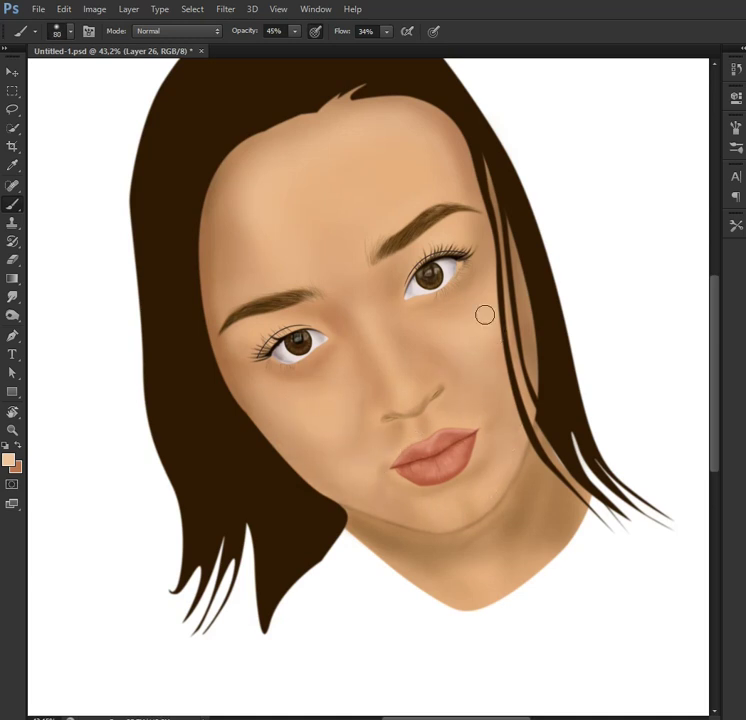
{"action": "scroll", "coordinate": [457, 380], "scroll_direction": "down", "scroll_amount": 5}
{"action": "scroll", "coordinate": [430, 518], "scroll_direction": "up", "scroll_amount": 8}
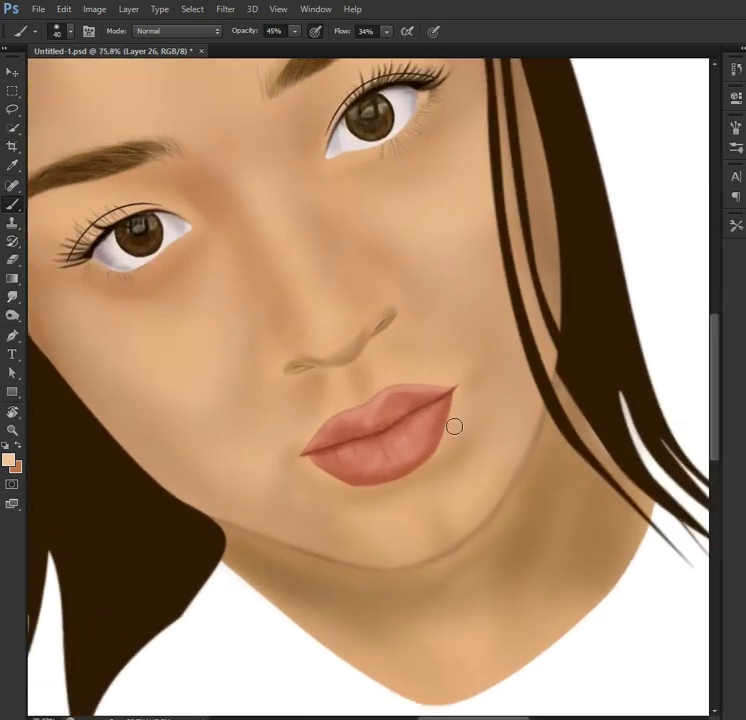
{"action": "scroll", "coordinate": [455, 426], "scroll_direction": "up", "scroll_amount": 2}
{"action": "scroll", "coordinate": [270, 122], "scroll_direction": "up", "scroll_amount": 2}
Step: On a new layer, paint darker reddish-brown shading at the right eye's outer corner
{"action": "key", "text": "ctrl+alt+shift+n"}
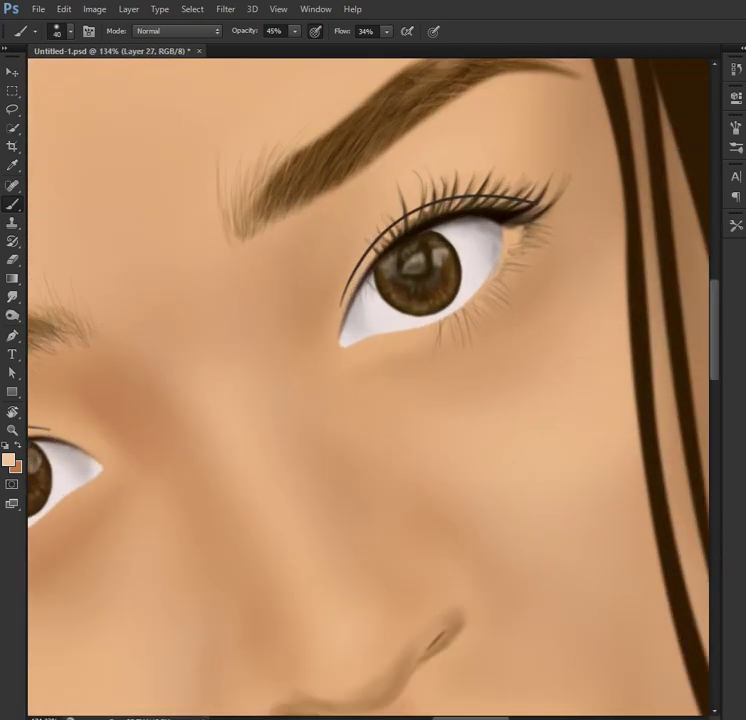
{"action": "key", "text": "bracketleft"}
{"action": "key", "text": "bracketleft"}
{"action": "key", "text": "bracketleft"}
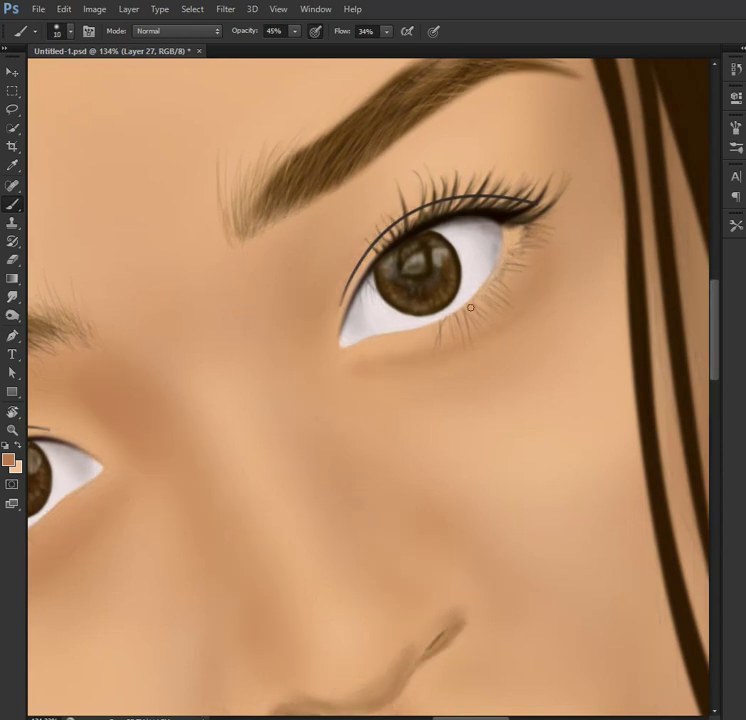
{"action": "left_click", "coordinate": [9, 459]}
{"action": "left_click", "coordinate": [599, 469]}
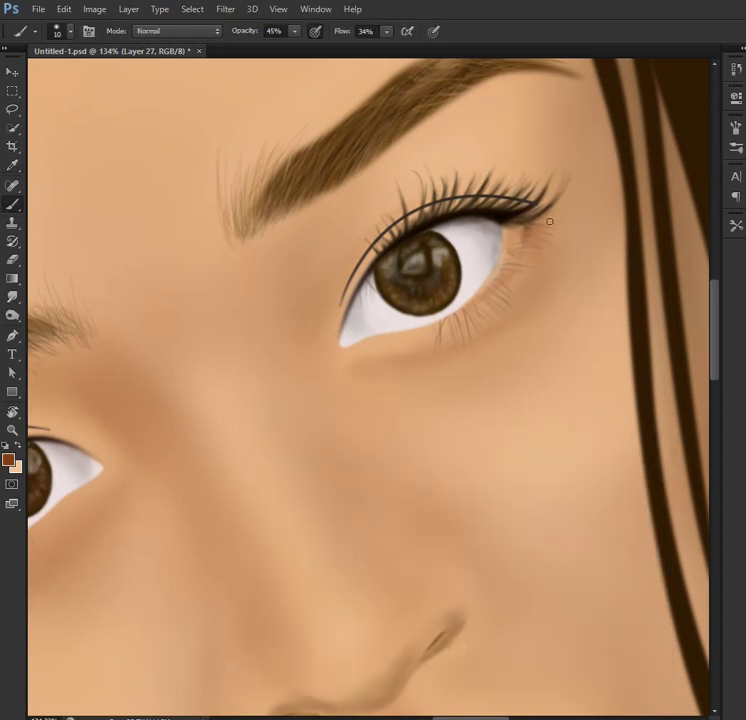
{"action": "left_click_drag", "start_coordinate": [525, 215], "coordinate": [510, 255]}
{"action": "left_click_drag", "start_coordinate": [530, 185], "coordinate": [505, 298]}
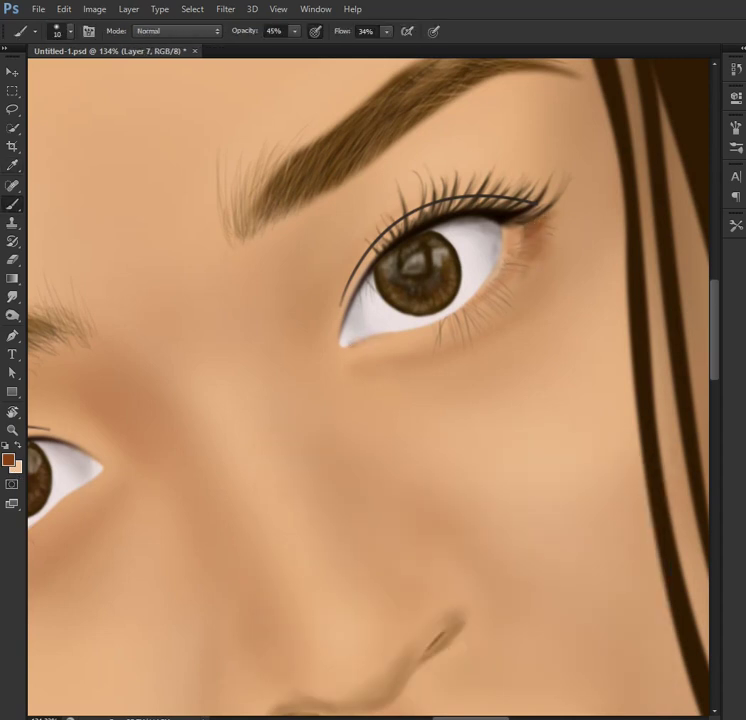
Step: Check the brush settings, pick a slightly smaller tip and set flow to 42%
{"action": "key", "text": "F5"}
{"action": "key", "text": "F5"}
{"action": "right_click", "coordinate": [373, 340]}
{"action": "key", "text": "F5"}
{"action": "key", "text": "F5"}
{"action": "right_click", "coordinate": [520, 254]}
{"action": "key", "text": "Return"}
{"action": "key", "text": "shift+4"}
{"action": "key", "text": "shift+2"}
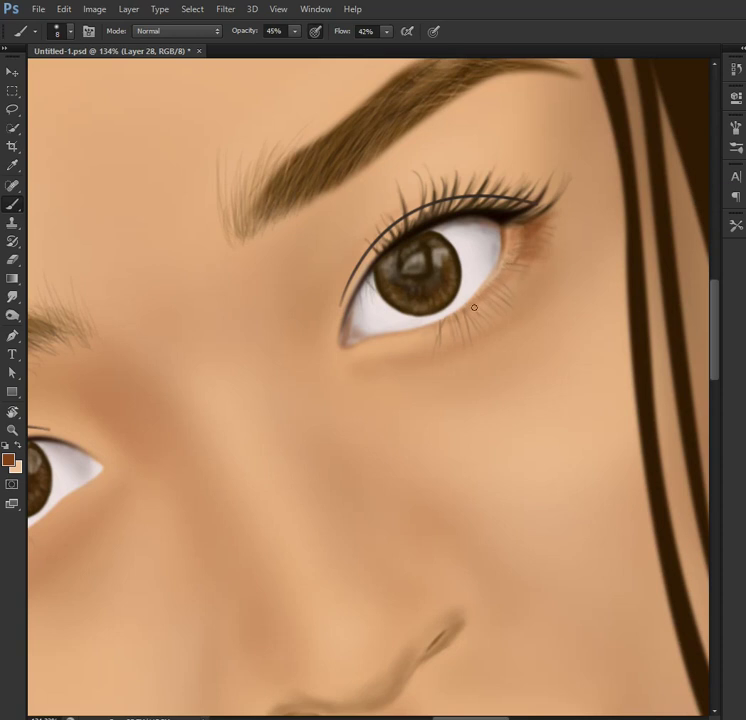
Step: Resize the brush to 22, lower opacity to 30%, then shrink it to size 10
{"action": "right_click", "coordinate": [372, 318]}
{"action": "type", "text": "22"}
{"action": "key", "text": "Return"}
{"action": "left_click", "coordinate": [294, 31]}
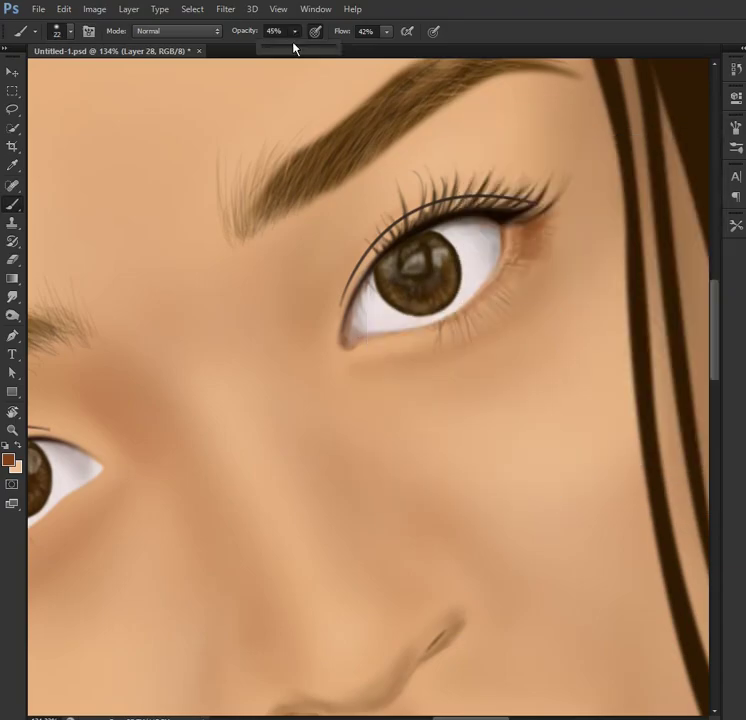
{"action": "key", "text": "3"}
{"action": "key", "text": "3"}
{"action": "right_click", "coordinate": [370, 317]}
{"action": "type", "text": "10"}
{"action": "key", "text": "Return"}
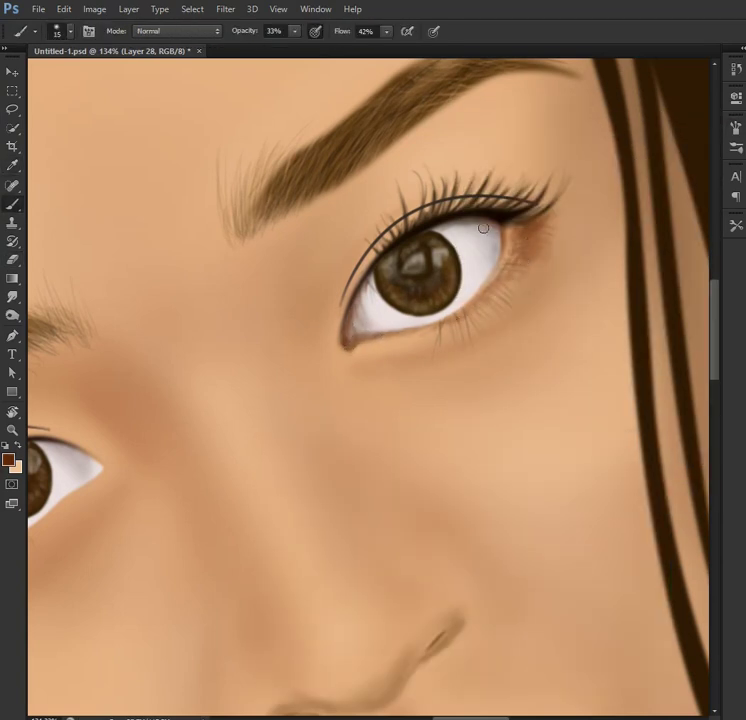
Step: Zoom in on the right eye and toggle between eraser and brush on the eye detail layer
{"action": "left_click_drag", "start_coordinate": [359, 261], "coordinate": [429, 258]}
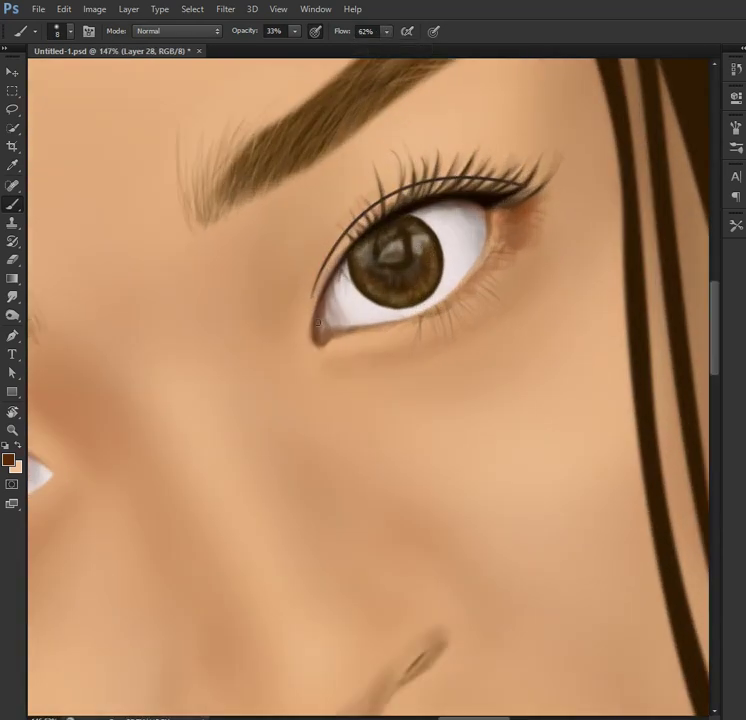
{"action": "key", "text": "e"}
{"action": "key", "text": "alt+bracketright"}
{"action": "key", "text": "b"}
{"action": "key", "text": "e"}
{"action": "key", "text": "b"}
Step: Set the brush to size 10 and lower flow to 41%, then 32%
{"action": "right_click", "coordinate": [345, 245]}
{"action": "type", "text": "10"}
{"action": "key", "text": "Return"}
{"action": "key", "text": "shift+4"}
{"action": "key", "text": "shift+1"}
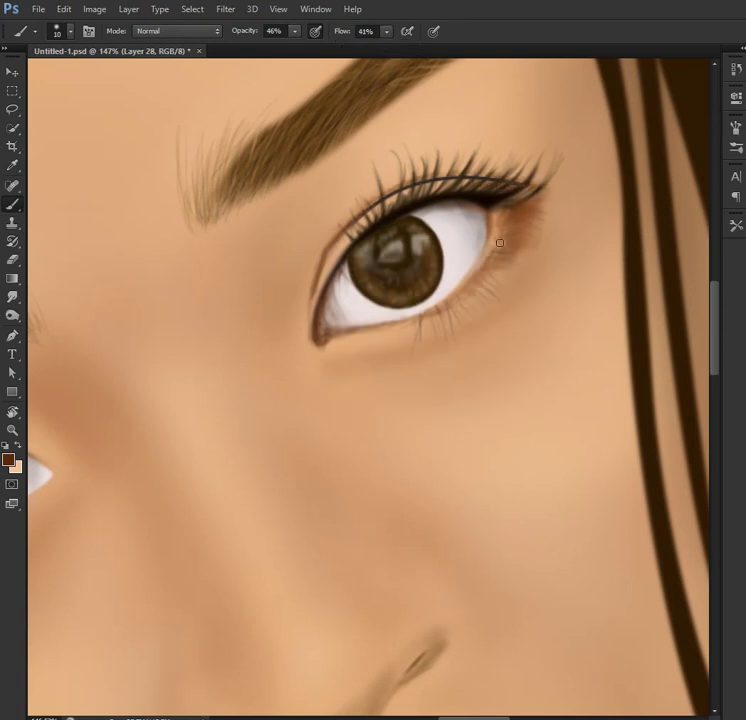
{"action": "key", "text": "shift+3"}
{"action": "key", "text": "shift+2"}
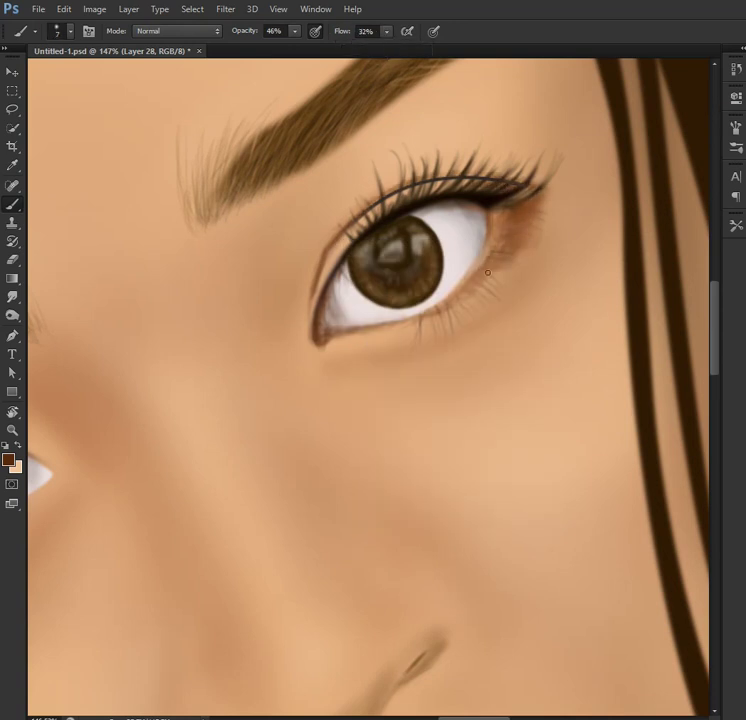
Step: On the eye shape layer, set a 30-px brush at 29% opacity for soft shading
{"action": "scroll", "coordinate": [487, 272], "scroll_direction": "down", "scroll_amount": 3}
{"action": "key", "text": "alt+bracketleft"}
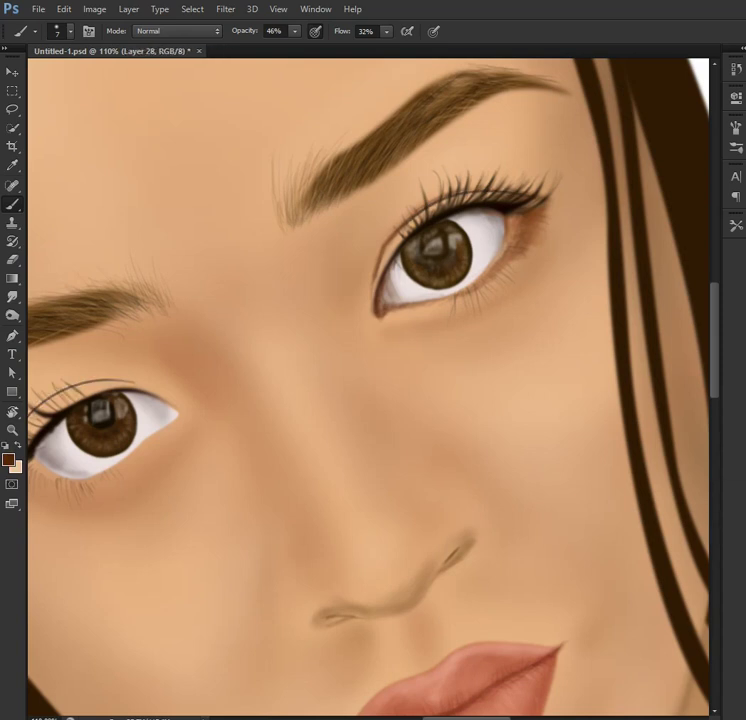
{"action": "scroll", "coordinate": [558, 230], "scroll_direction": "up", "scroll_amount": 1}
{"action": "scroll", "coordinate": [558, 230], "scroll_direction": "up", "scroll_amount": 1}
{"action": "right_click", "coordinate": [366, 321]}
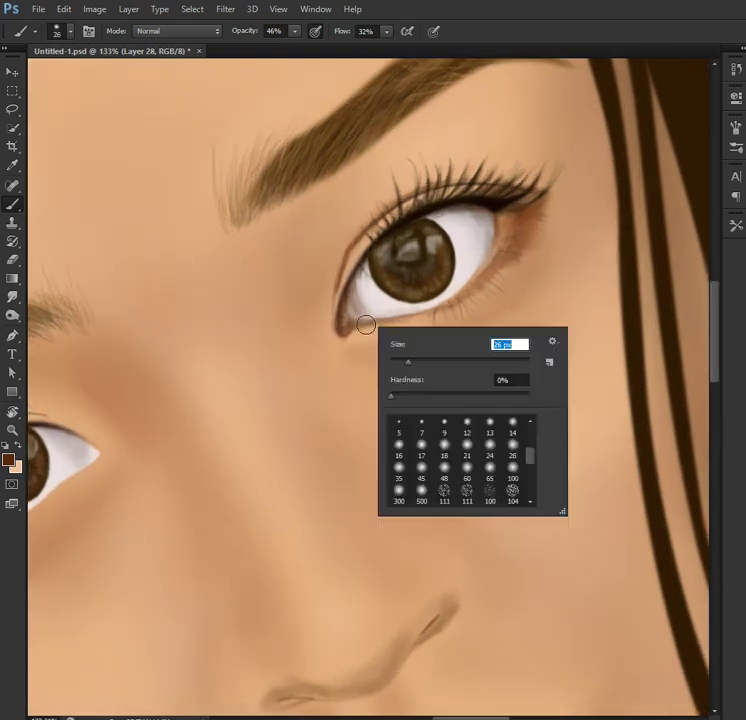
{"action": "type", "text": "30"}
{"action": "key", "text": "Return"}
{"action": "key", "text": "2"}
{"action": "key", "text": "9"}
Step: Fine-tune the brush size, with a brief eraser switch
{"action": "key", "text": "bracketright"}
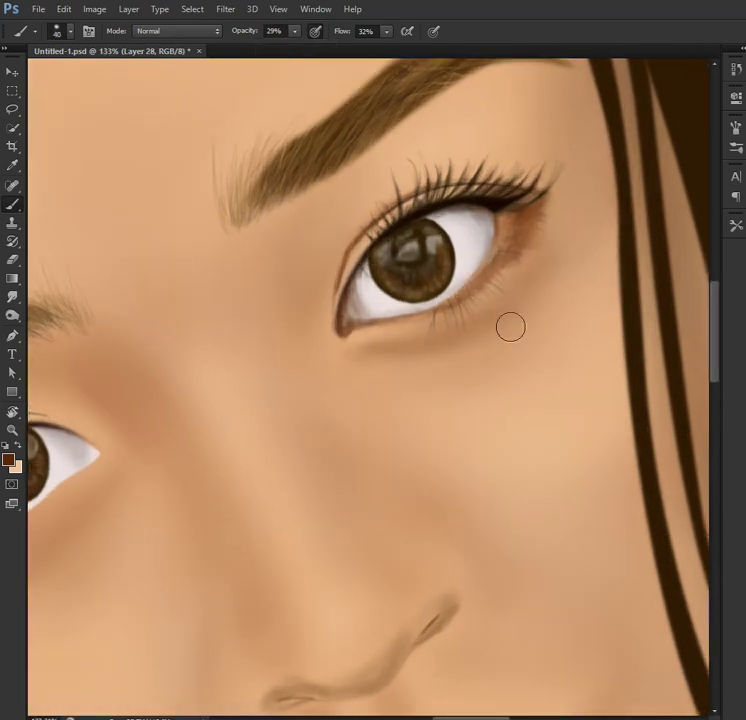
{"action": "key", "text": "bracketright"}
{"action": "key", "text": "bracketleft"}
{"action": "key", "text": "bracketleft"}
{"action": "key", "text": "bracketleft"}
{"action": "key", "text": "bracketleft"}
{"action": "key", "text": "e"}
{"action": "key", "text": "b"}
{"action": "key", "text": "bracketright"}
{"action": "key", "text": "bracketright"}
{"action": "key", "text": "bracketright"}
Step: With a small brush at 46% opacity and 40% flow, add a light iris highlight
{"action": "scroll", "coordinate": [486, 343], "scroll_direction": "down", "scroll_amount": 2}
{"action": "scroll", "coordinate": [486, 343], "scroll_direction": "up", "scroll_amount": 1}
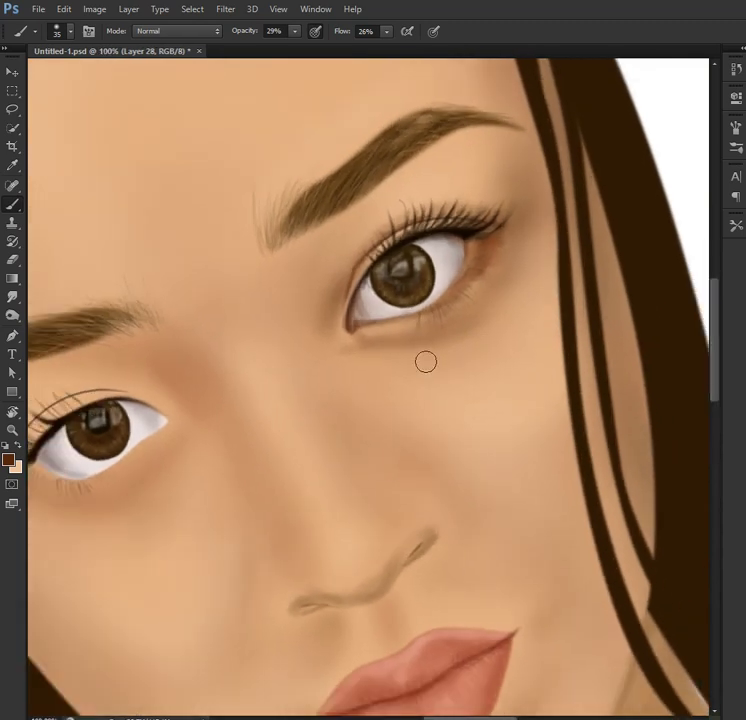
{"action": "scroll", "coordinate": [426, 360], "scroll_direction": "up", "scroll_amount": 2}
{"action": "key", "text": "bracketleft"}
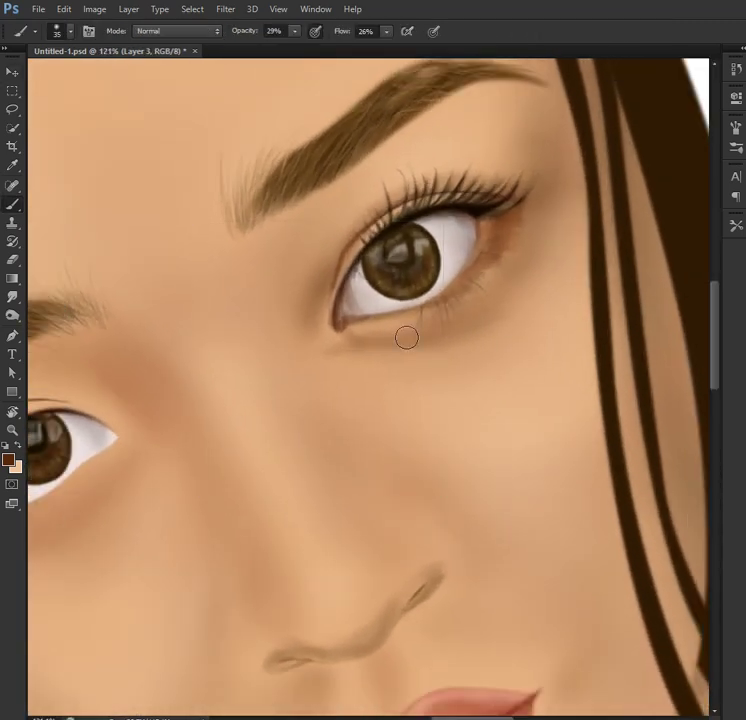
{"action": "scroll", "coordinate": [508, 352], "scroll_direction": "up", "scroll_amount": 1}
{"action": "key", "text": "Return"}
{"action": "key", "text": "bracketleft"}
{"action": "key", "text": "bracketleft"}
{"action": "key", "text": "bracketleft"}
{"action": "key", "text": "4"}
{"action": "key", "text": "6"}
{"action": "key", "text": "shift+4"}
{"action": "key", "text": "shift+0"}
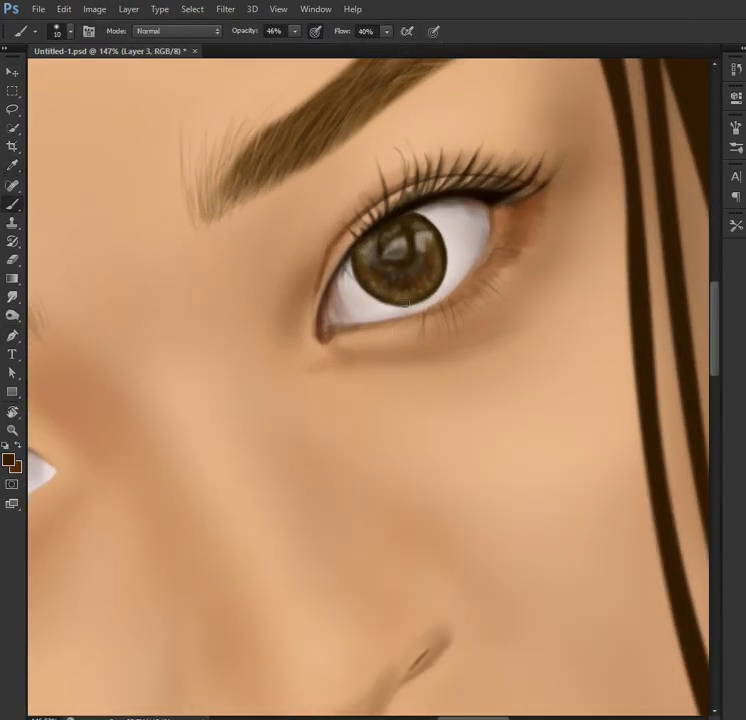
{"action": "left_click_drag", "start_coordinate": [434, 260], "coordinate": [437, 269]}
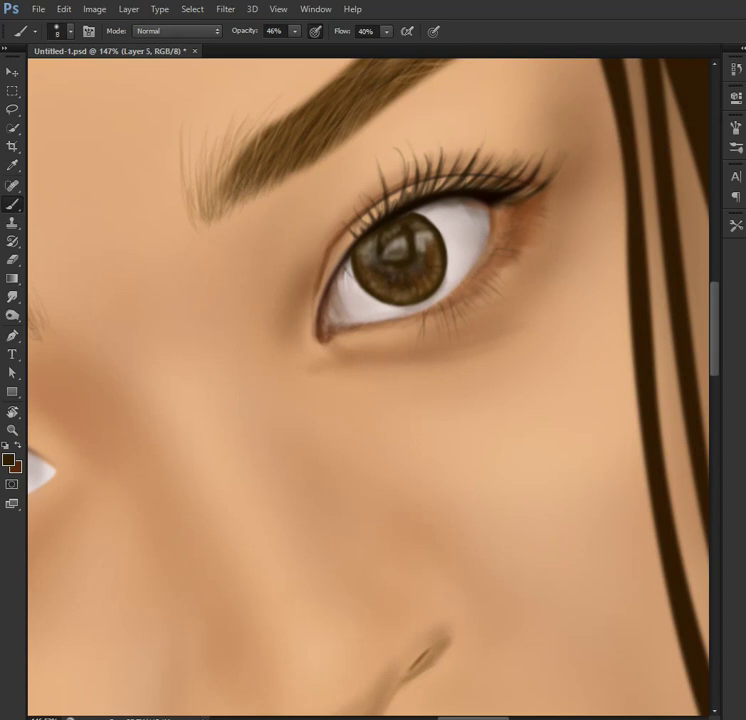
Step: Undo and redo the recent eye strokes to compare before and after
{"action": "key", "text": "ctrl+z"}
{"action": "key", "text": "ctrl+z"}
{"action": "key", "text": "ctrl+z"}
{"action": "key", "text": "ctrl+z"}
{"action": "key", "text": "ctrl+z"}
{"action": "scroll", "coordinate": [370, 390], "scroll_direction": "down", "scroll_amount": 3}
{"action": "scroll", "coordinate": [370, 390], "scroll_direction": "up", "scroll_amount": 3}
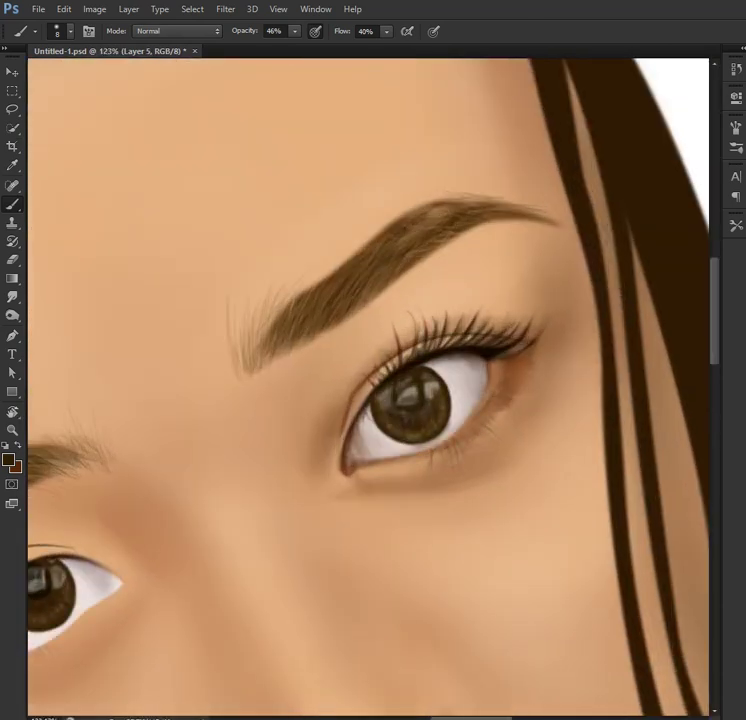
{"action": "key", "text": "ctrl+z"}
{"action": "key", "text": "ctrl+z"}
{"action": "key", "text": "ctrl+z"}
{"action": "key", "text": "ctrl+z"}
{"action": "key", "text": "ctrl+z"}
{"action": "key", "text": "ctrl+z"}
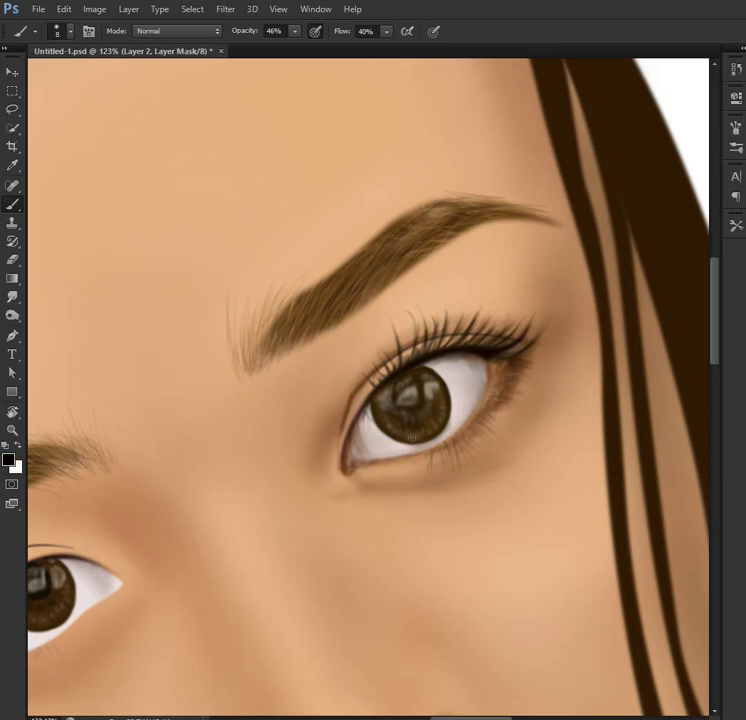
{"action": "key", "text": "ctrl+z"}
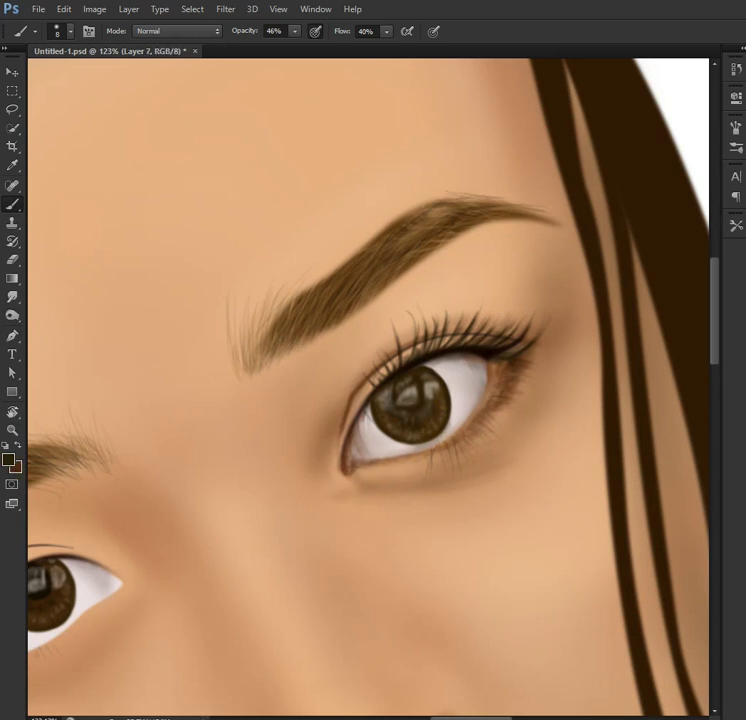
{"action": "key", "text": "ctrl+z"}
{"action": "key", "text": "ctrl+shift+z"}
{"action": "key", "text": "ctrl+shift+z"}
{"action": "scroll", "coordinate": [443, 447], "scroll_direction": "down", "scroll_amount": 1}
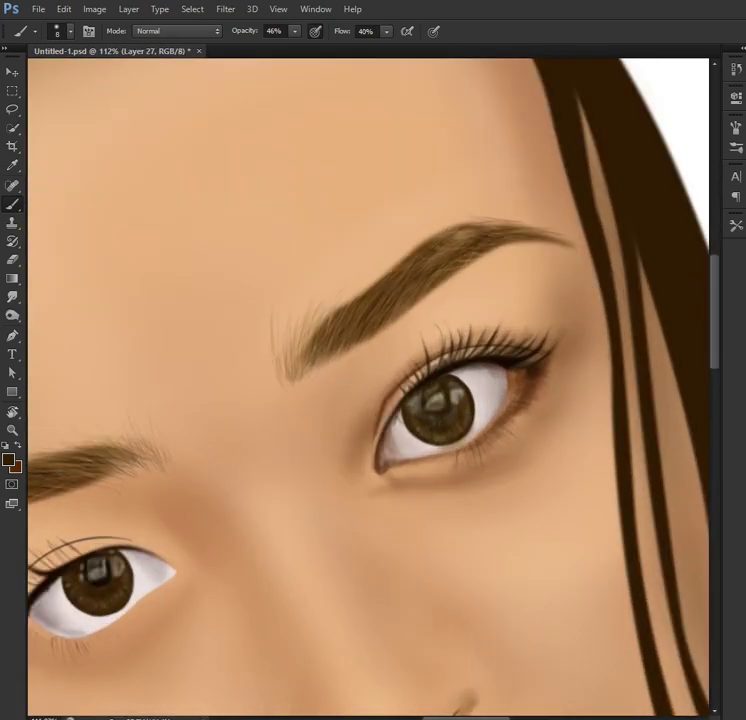
{"action": "key", "text": "ctrl+z"}
{"action": "key", "text": "ctrl+z"}
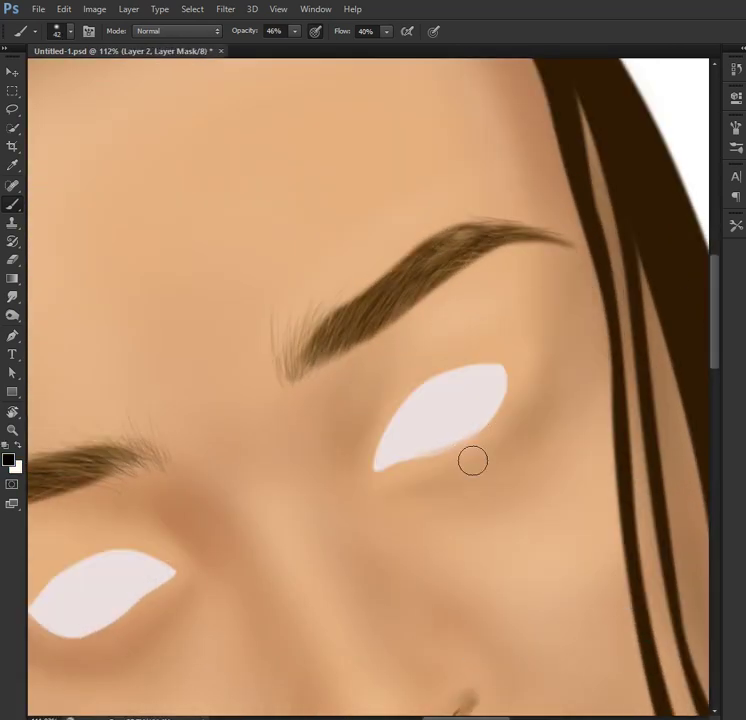
{"action": "key", "text": "ctrl+shift+z"}
{"action": "key", "text": "ctrl+shift+z"}
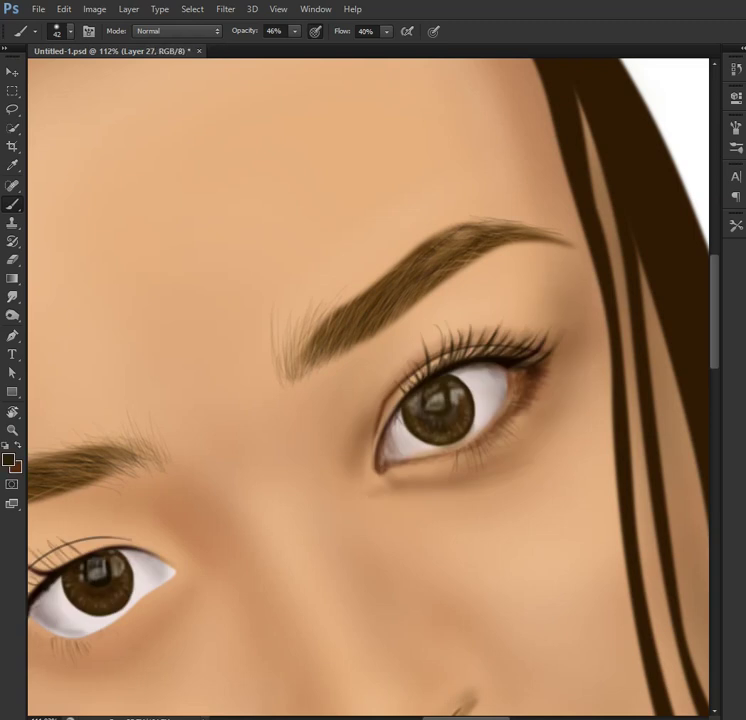
Step: Choose dark brown at 46% flow and darken the right eye's outer corner and lower lid
{"action": "left_click", "coordinate": [8, 459]}
{"action": "left_click", "coordinate": [530, 408]}
{"action": "key", "text": "Return"}
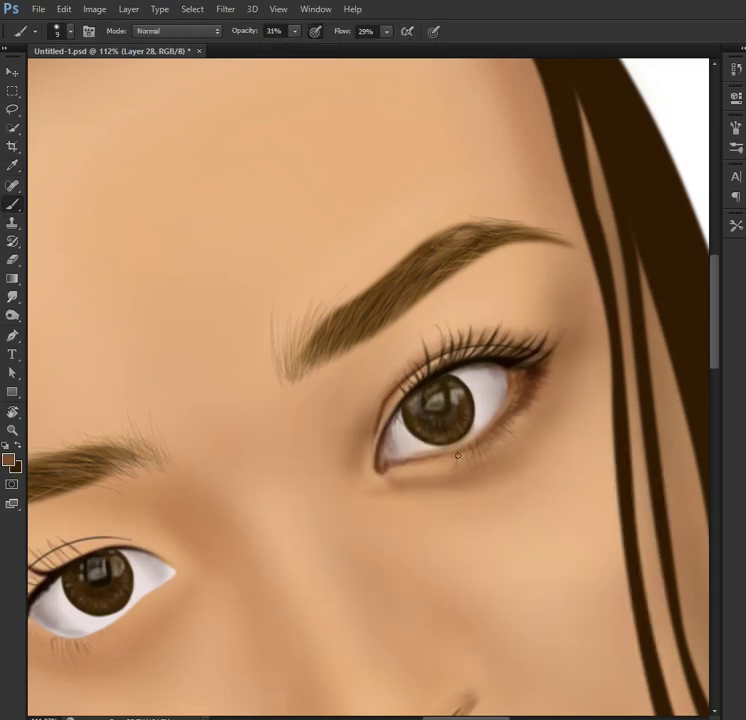
{"action": "key", "text": "h"}
{"action": "left_click", "coordinate": [443, 451]}
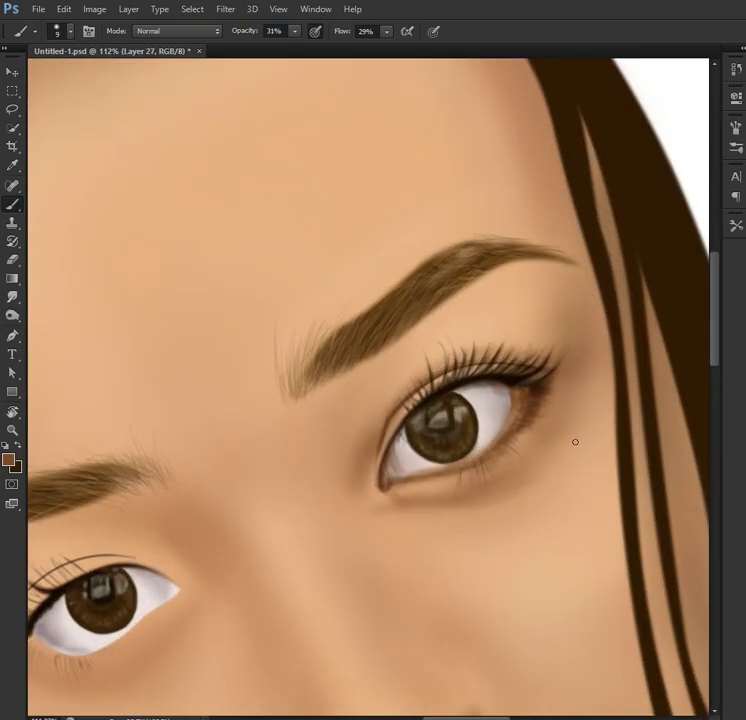
{"action": "left_click", "coordinate": [8, 459]}
{"action": "left_click", "coordinate": [690, 300]}
{"action": "left_click", "coordinate": [600, 470]}
{"action": "key", "text": "shift+4"}
{"action": "key", "text": "shift+6"}
{"action": "left_click_drag", "start_coordinate": [550, 395], "coordinate": [471, 443]}
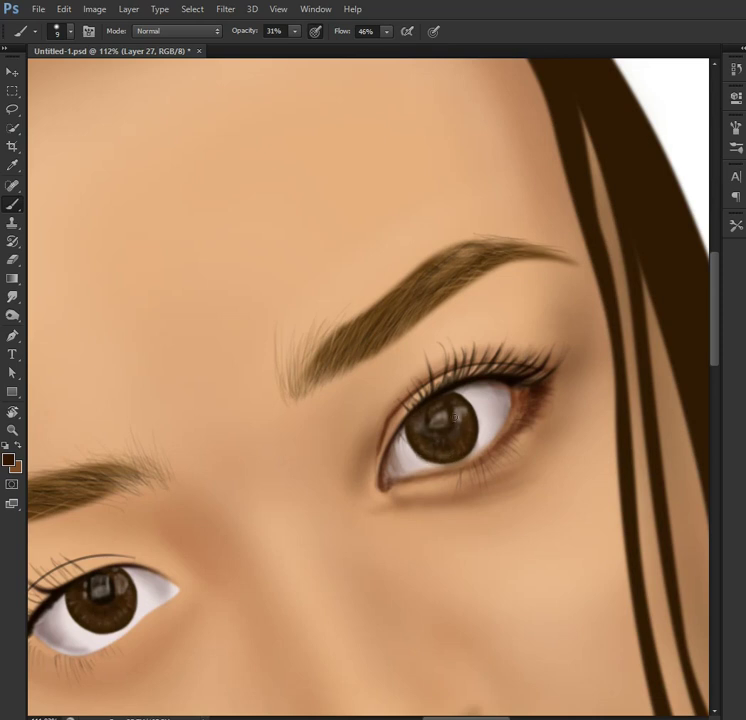
Step: With a slightly larger brush, darken the right eye's lower lash line in dark brown
{"action": "left_click", "coordinate": [8, 459]}
{"action": "left_click", "coordinate": [611, 468]}
{"action": "right_click", "coordinate": [463, 446]}
{"action": "key", "text": "bracketright"}
{"action": "key", "text": "Return"}
{"action": "left_click", "coordinate": [8, 459]}
{"action": "left_click", "coordinate": [608, 468]}
{"action": "left_click_drag", "start_coordinate": [431, 476], "coordinate": [545, 437]}
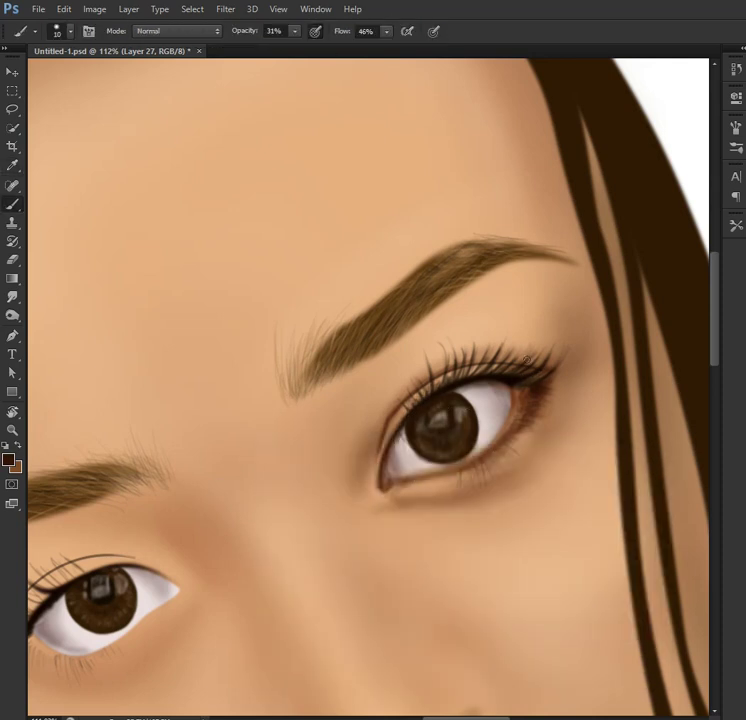
{"action": "right_click", "coordinate": [323, 321]}
{"action": "key", "text": "Escape"}
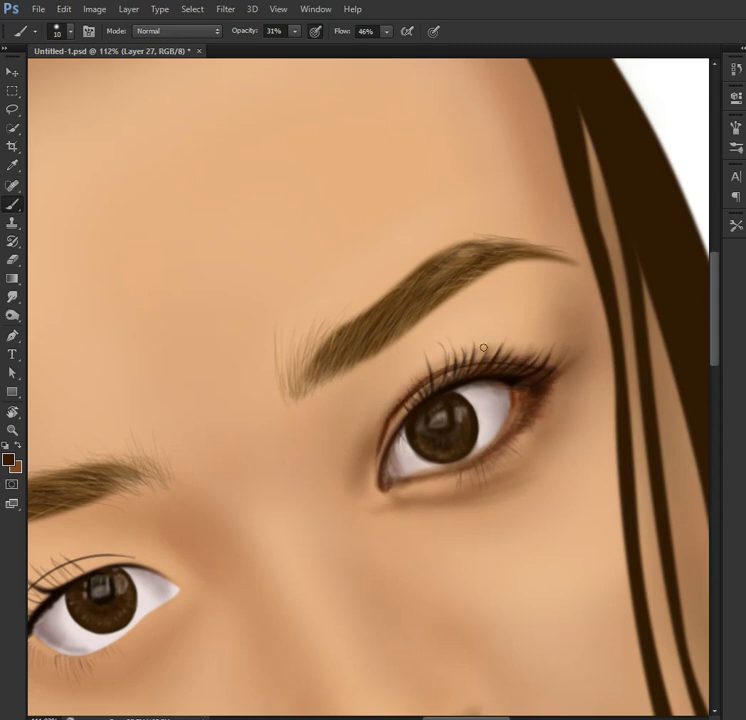
Step: Burn the right eye's upper lashes darker, then switch to the Dodge tool on highlights
{"action": "left_click", "coordinate": [12, 297]}
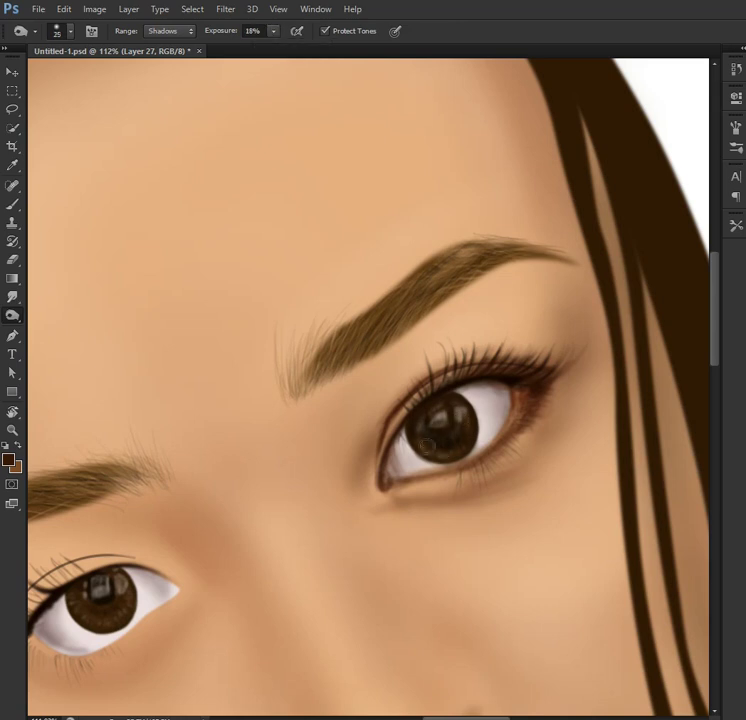
{"action": "key", "text": "bracketright"}
{"action": "left_click_drag", "start_coordinate": [455, 380], "coordinate": [530, 352]}
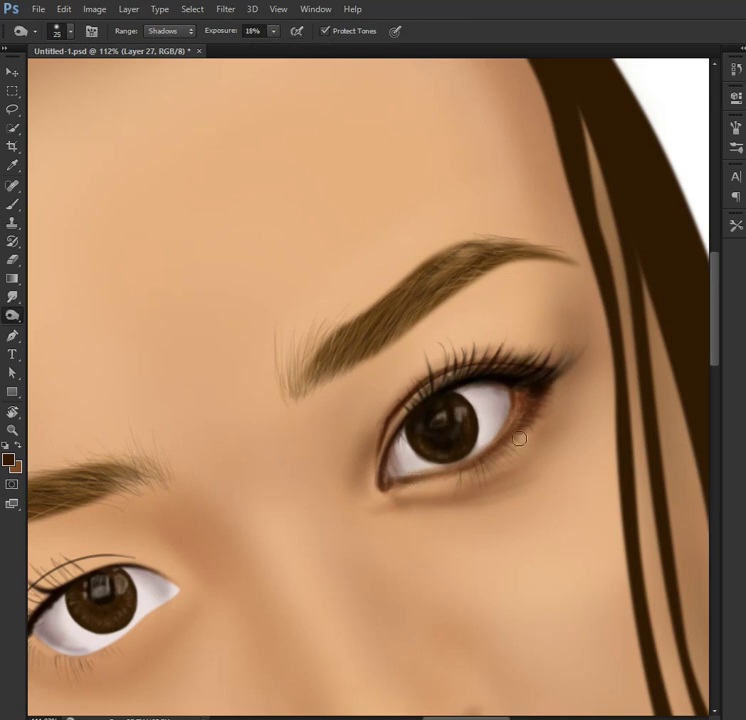
{"action": "key", "text": "alt+shift+h"}
{"action": "right_click", "coordinate": [12, 316]}
{"action": "left_click", "coordinate": [75, 312]}
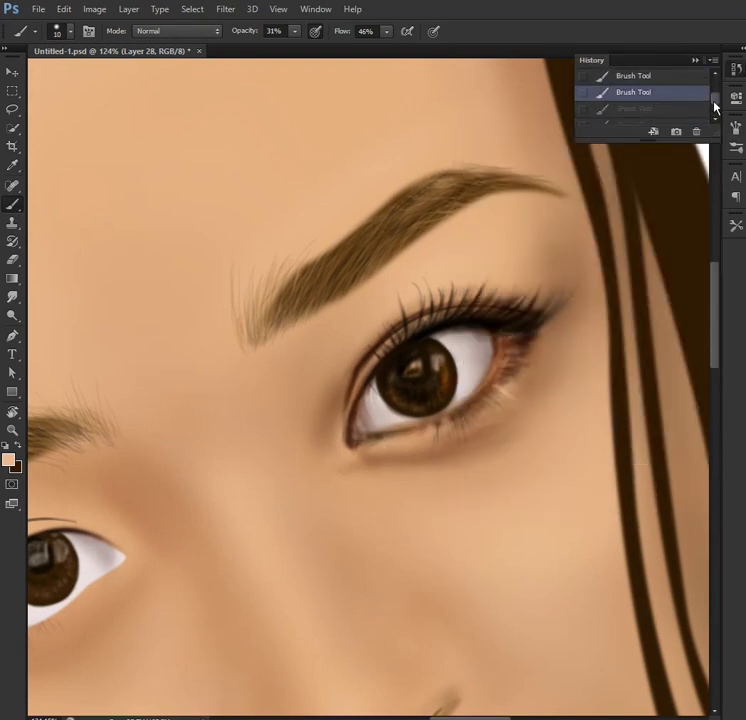
Step: Create a new layer, swap colours, zoom out to the whole face, and merge layers
{"action": "key", "text": "ctrl+shift+alt+n"}
{"action": "key", "text": "x"}
{"action": "key", "text": "x"}
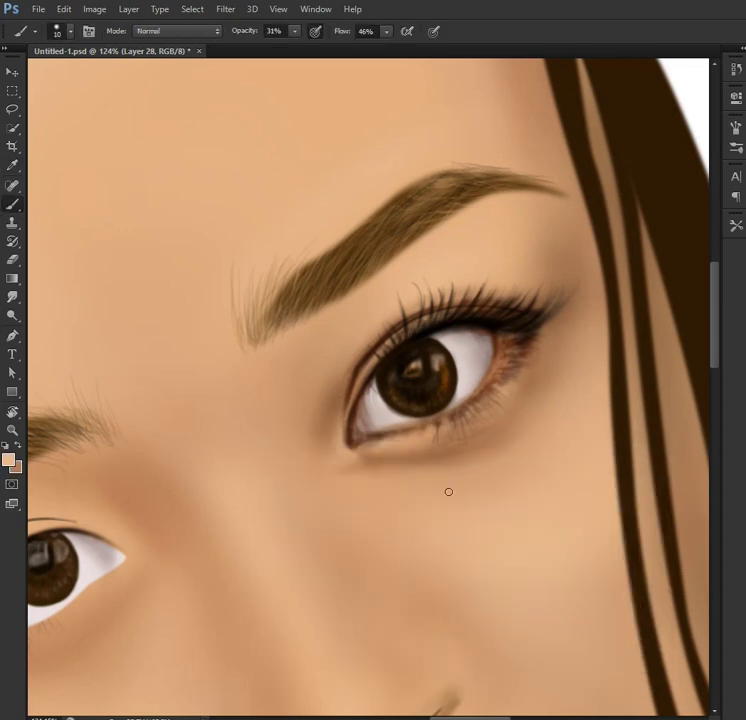
{"action": "key", "text": "ctrl+0"}
{"action": "scroll", "coordinate": [342, 503], "scroll_direction": "up", "scroll_amount": 3}
{"action": "key", "text": "ctrl+e"}
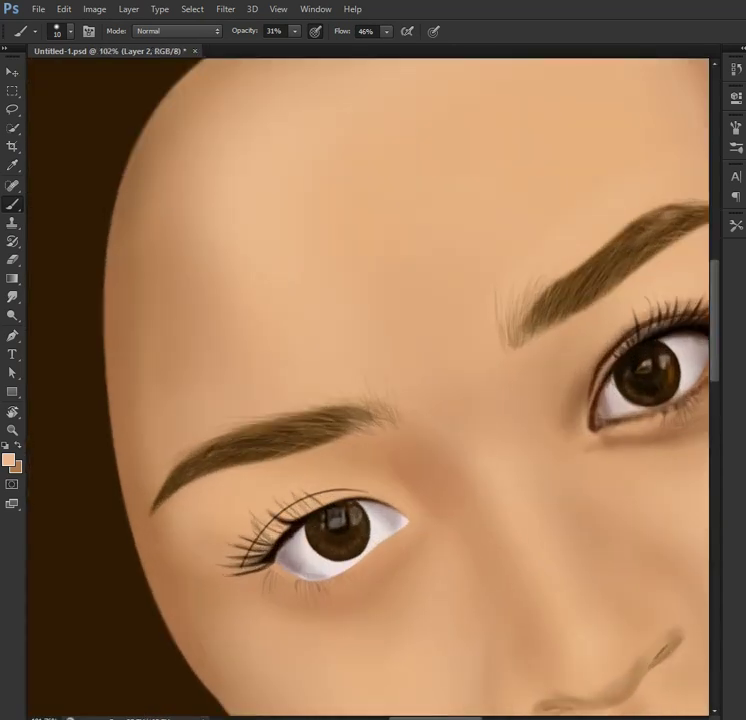
Step: Pick a dark brown foreground colour in the Color Picker for the left eye
{"action": "scroll", "coordinate": [225, 453], "scroll_direction": "up", "scroll_amount": 1}
{"action": "scroll", "coordinate": [225, 453], "scroll_direction": "up", "scroll_amount": 1}
{"action": "key", "text": "F5"}
{"action": "key", "text": "i"}
{"action": "left_click", "coordinate": [9, 459]}
{"action": "left_click", "coordinate": [430, 618]}
{"action": "key", "text": "Return"}
{"action": "key", "text": "b"}
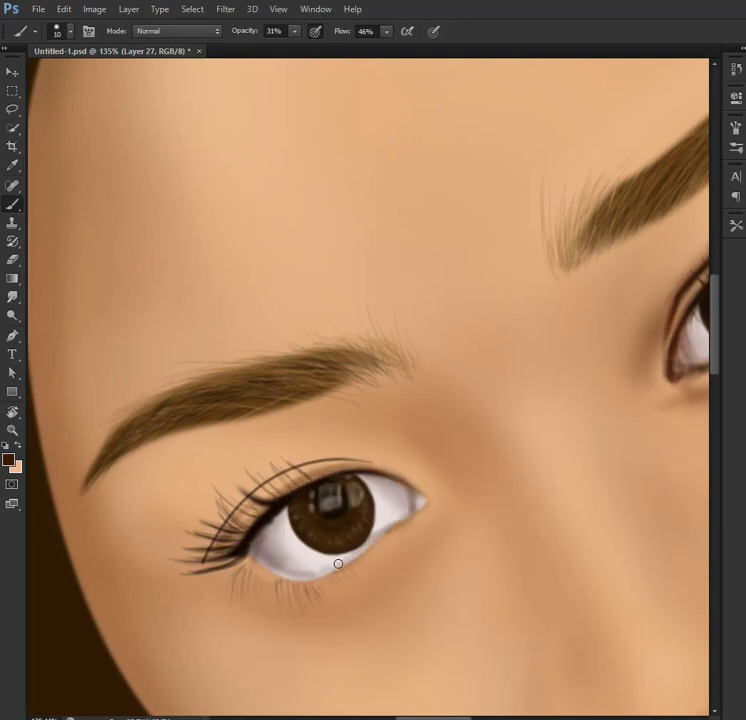
Step: Darken the left eye's lower lashes and lid crease with an enlarged soft brush
{"action": "right_click", "coordinate": [296, 572]}
{"action": "left_click_drag", "start_coordinate": [296, 572], "coordinate": [283, 585]}
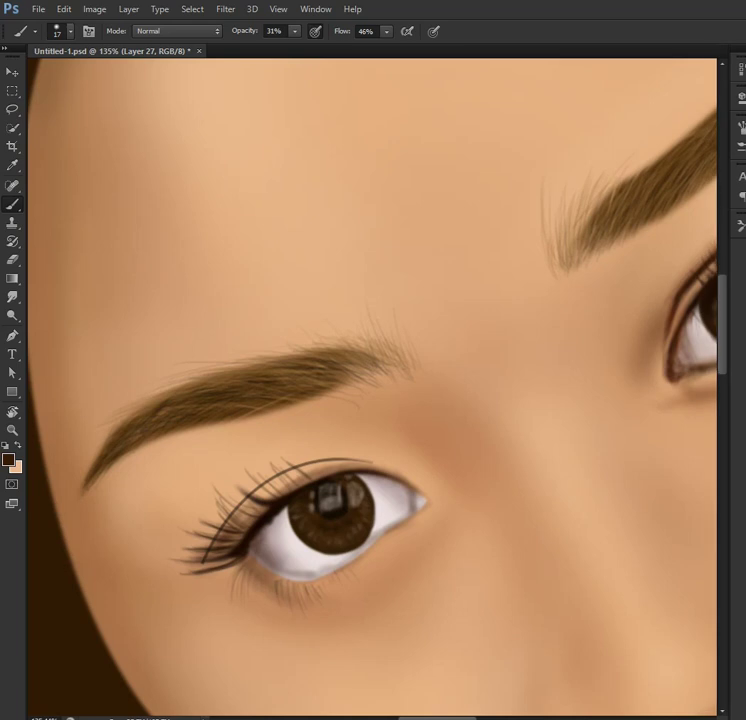
{"action": "right_click", "coordinate": [396, 543]}
{"action": "mouse_move", "coordinate": [396, 543]}
{"action": "left_mouse_down"}
{"action": "mouse_move", "coordinate": [405, 522]}
{"action": "mouse_move", "coordinate": [348, 621]}
{"action": "left_mouse_up"}
{"action": "mouse_move", "coordinate": [430, 488]}
{"action": "left_mouse_down"}
{"action": "mouse_move", "coordinate": [351, 453]}
{"action": "mouse_move", "coordinate": [283, 535]}
{"action": "left_mouse_up"}
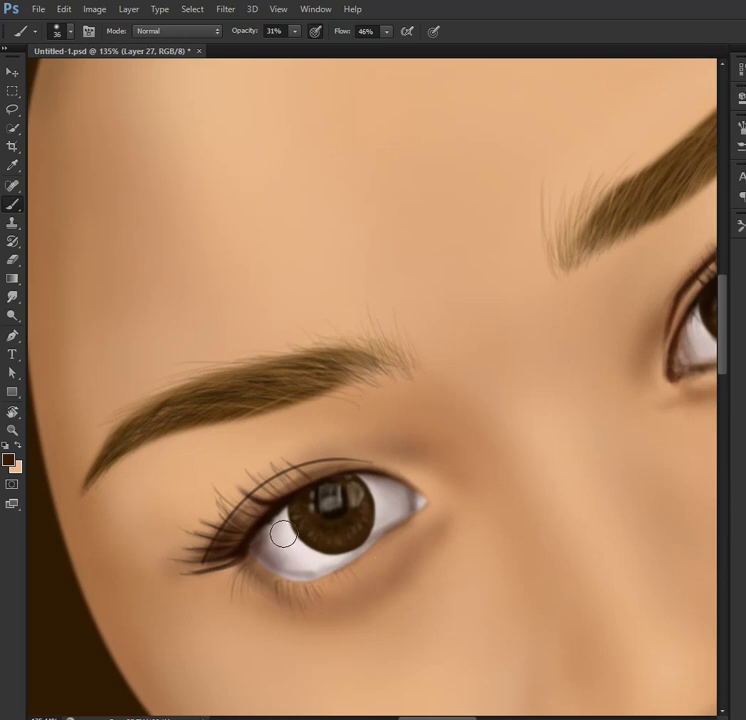
{"action": "mouse_move", "coordinate": [435, 548]}
{"action": "left_mouse_down"}
{"action": "mouse_move", "coordinate": [606, 357]}
{"action": "mouse_move", "coordinate": [396, 407]}
{"action": "left_mouse_up"}
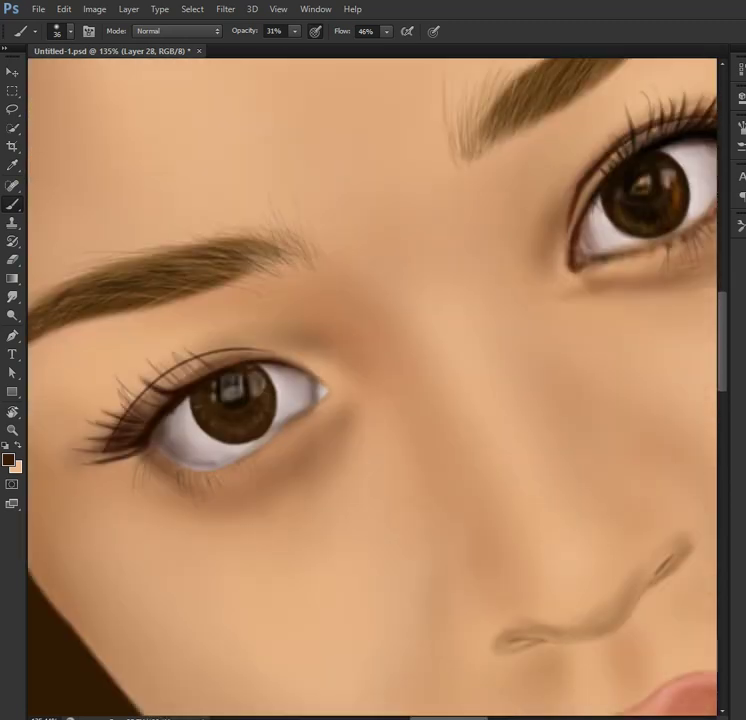
{"action": "left_click_drag", "start_coordinate": [311, 480], "coordinate": [446, 447]}
Step: Choose a brown shade, rotate the view, and darken the left eye's lower lashes
{"action": "left_click", "coordinate": [263, 445], "text": "alt"}
{"action": "left_click", "coordinate": [8, 459]}
{"action": "left_click", "coordinate": [401, 504]}
{"action": "left_click", "coordinate": [565, 468]}
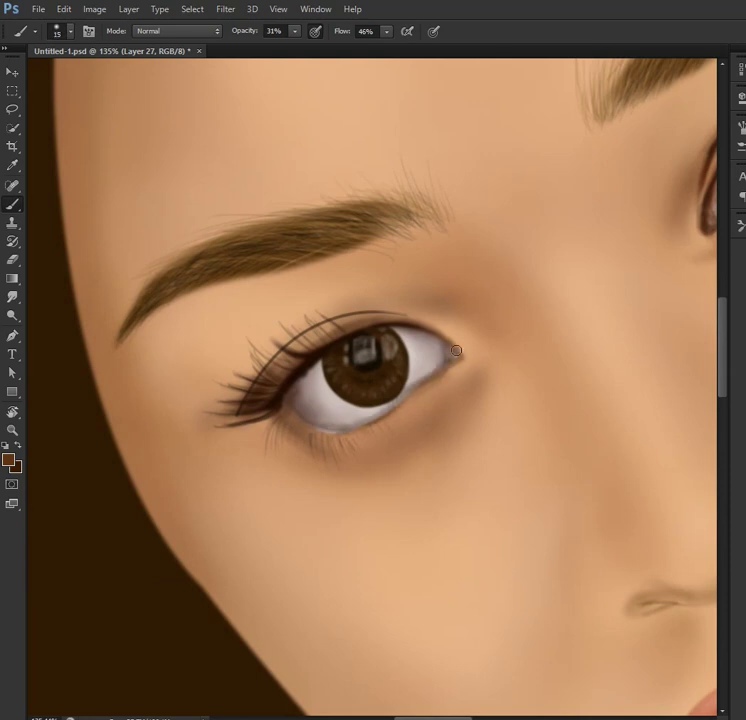
{"action": "key", "text": "r"}
{"action": "left_click_drag", "start_coordinate": [445, 348], "coordinate": [355, 430]}
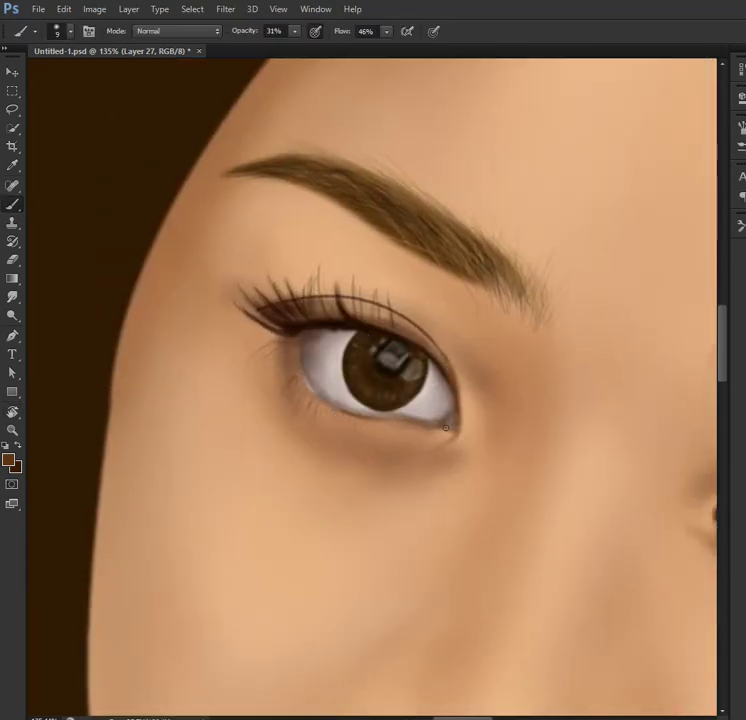
{"action": "key", "text": "r"}
{"action": "left_click_drag", "start_coordinate": [434, 369], "coordinate": [437, 404]}
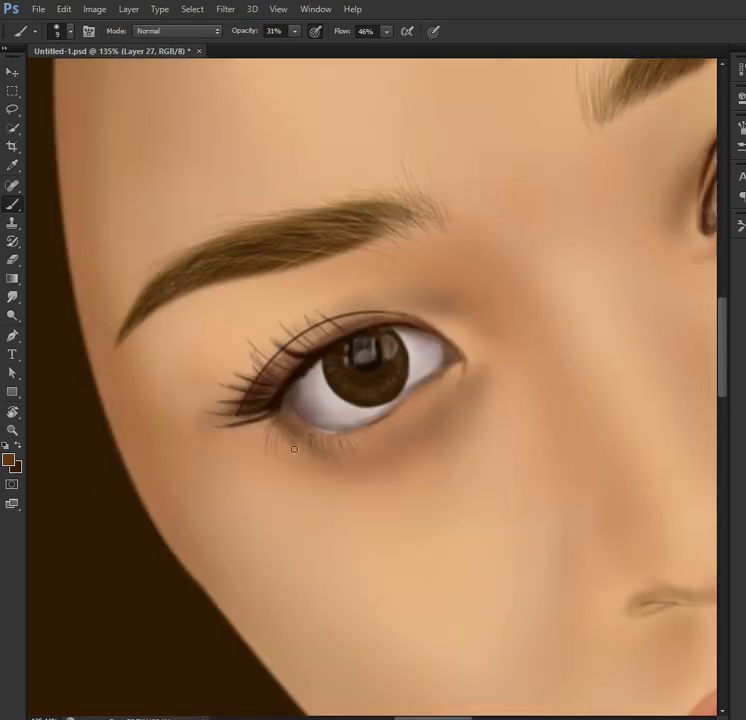
{"action": "left_click_drag", "start_coordinate": [289, 439], "coordinate": [310, 458]}
Step: Darken the lower part of the left iris with a size 15 brush at 40% opacity
{"action": "left_click", "coordinate": [8, 459]}
{"action": "left_click", "coordinate": [621, 470]}
{"action": "key", "text": "4"}
{"action": "key", "text": "x"}
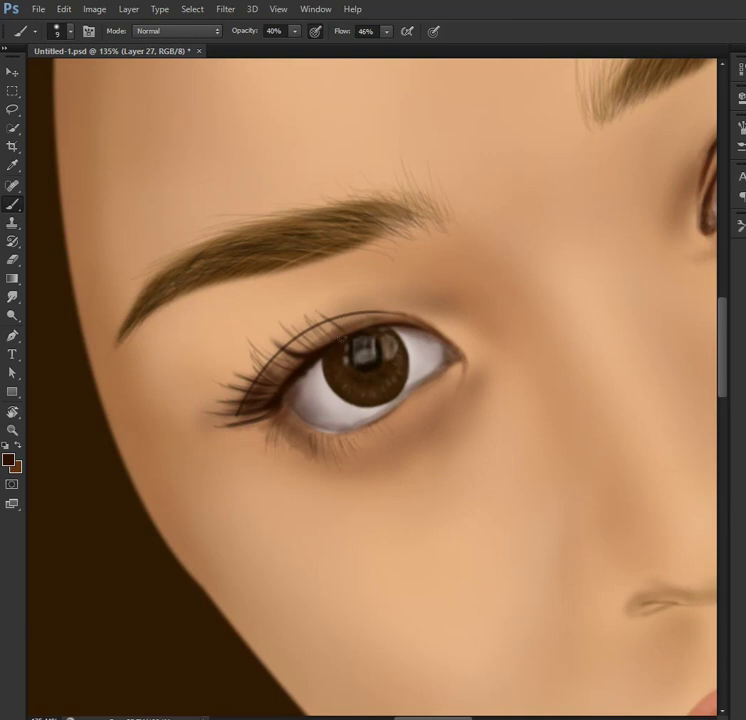
{"action": "right_click", "coordinate": [386, 375]}
{"action": "type", "text": "15"}
{"action": "key", "text": "Return"}
{"action": "left_click_drag", "start_coordinate": [346, 404], "coordinate": [384, 405]}
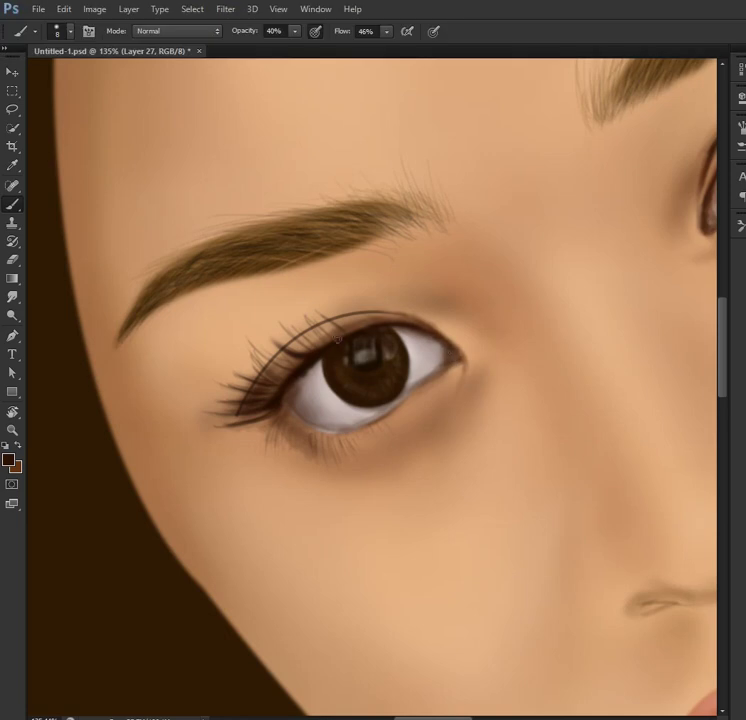
Step: Swap to the reddish brown colour and rotate the view around the eye
{"action": "key", "text": "F5"}
{"action": "key", "text": "F5"}
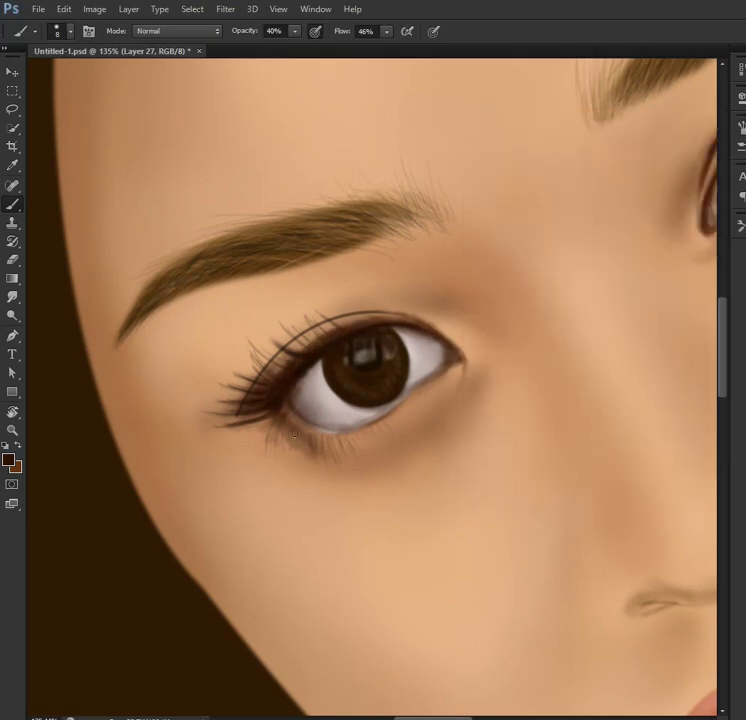
{"action": "key", "text": "x"}
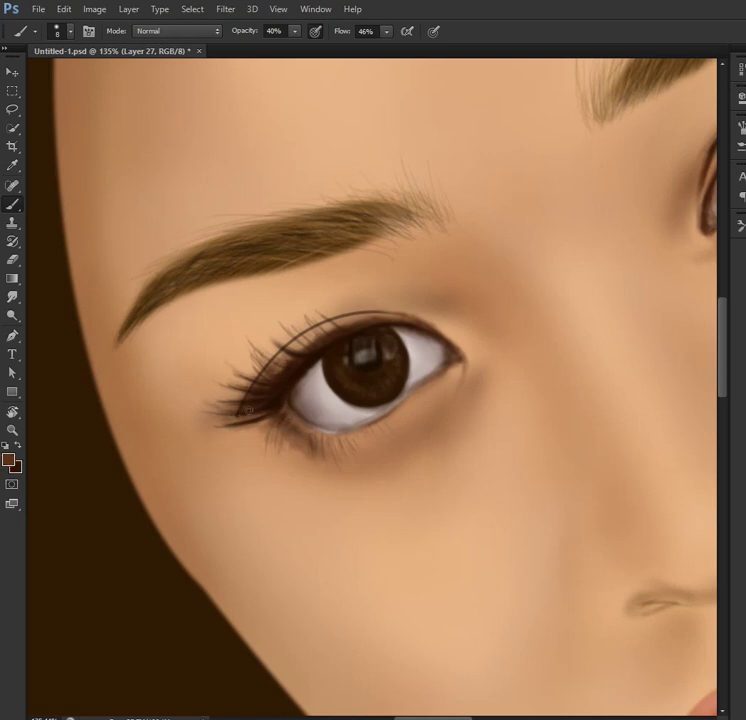
{"action": "key", "text": "e"}
{"action": "key", "text": "b"}
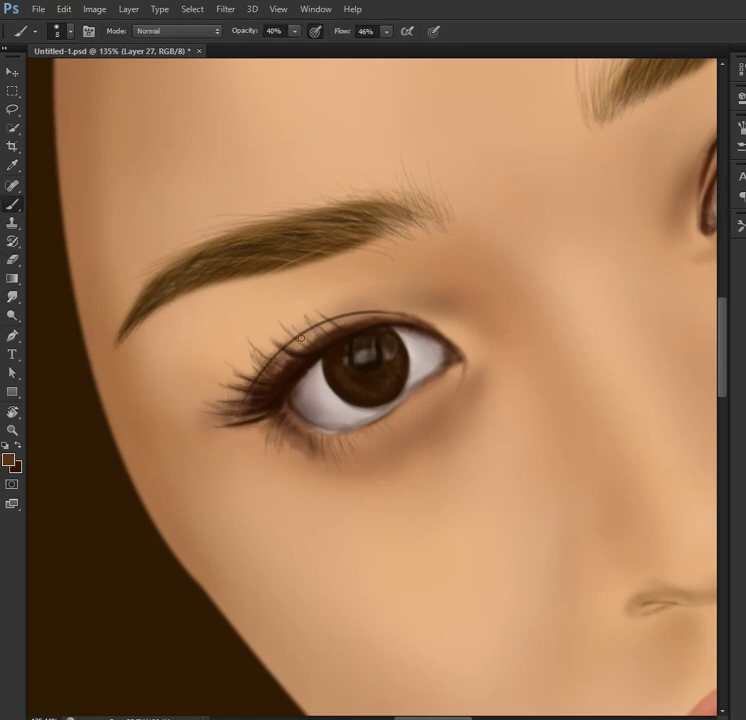
{"action": "mouse_move", "coordinate": [305, 331]}
{"action": "left_mouse_down"}
{"action": "mouse_move", "coordinate": [440, 372]}
{"action": "mouse_move", "coordinate": [379, 393]}
{"action": "left_mouse_up"}
Step: Set brush opacity to 30%, lower the flow and enlarge the brush for broad shading
{"action": "key", "text": "3"}
{"action": "key", "text": "shift+2"}
{"action": "key", "text": "shift+6"}
{"action": "right_click", "coordinate": [368, 468]}
{"action": "left_click_drag", "start_coordinate": [386, 501], "coordinate": [394, 501]}
{"action": "key", "text": "Return"}
{"action": "left_click", "coordinate": [8, 459]}
{"action": "left_click", "coordinate": [616, 468]}
{"action": "key", "text": "bracketleft"}
{"action": "key", "text": "bracketright"}
{"action": "key", "text": "bracketright"}
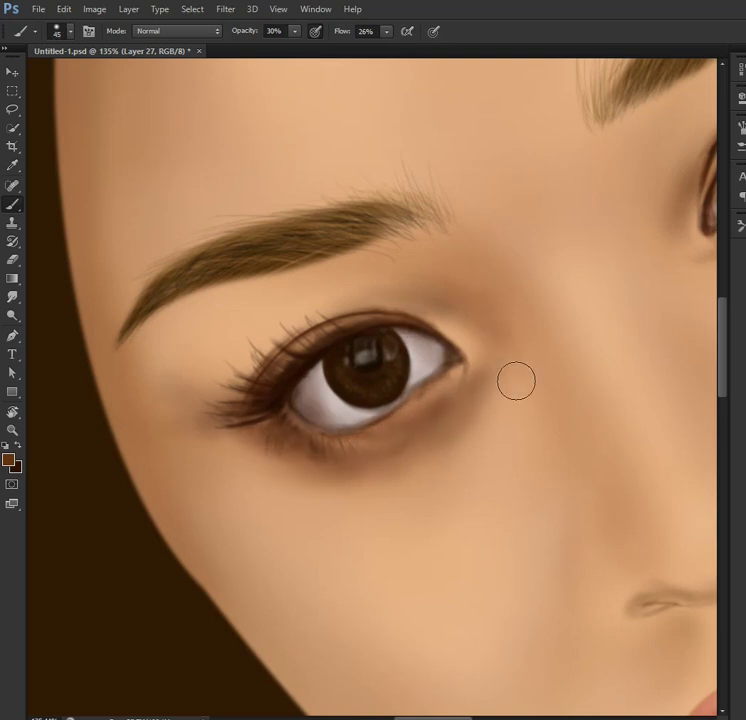
Step: Paint a soft light tan rim under the left eye's lower lid
{"action": "key", "text": "e"}
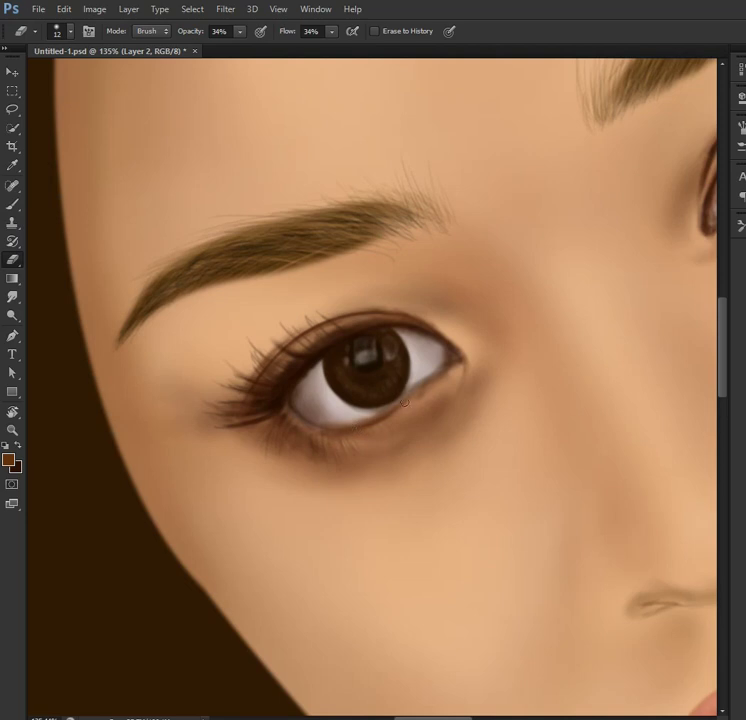
{"action": "key", "text": "b"}
{"action": "right_click", "coordinate": [471, 446], "text": "alt+shift"}
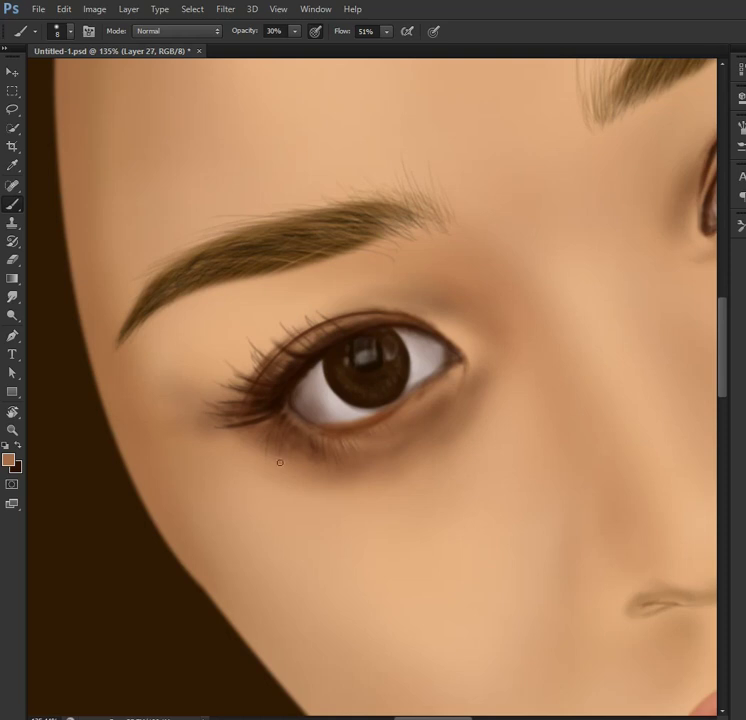
{"action": "right_click", "coordinate": [501, 478], "text": "alt+shift"}
{"action": "key", "text": "shift+2"}
{"action": "key", "text": "shift+6"}
{"action": "right_click", "coordinate": [341, 413], "text": "alt"}
{"action": "left_click", "coordinate": [9, 459]}
{"action": "left_click", "coordinate": [363, 507]}
{"action": "key", "text": "Return"}
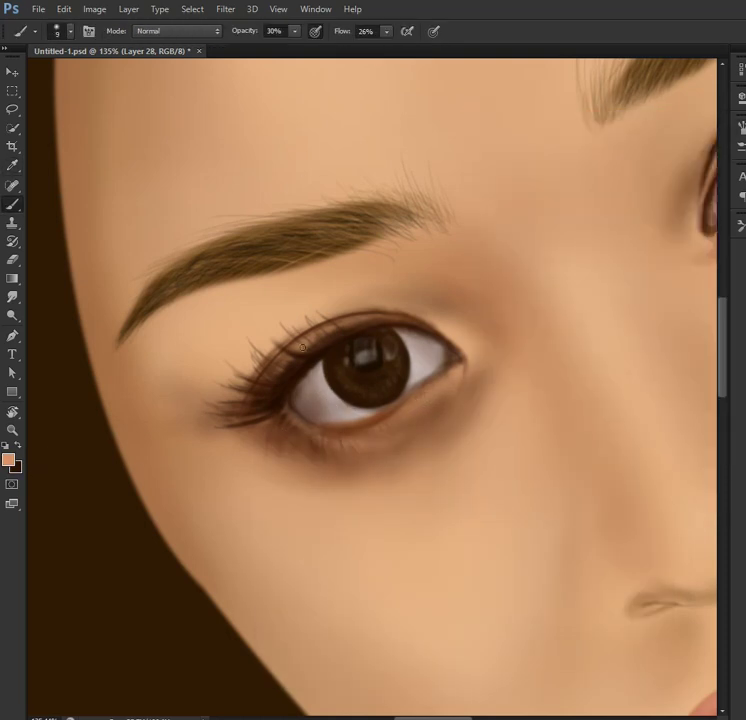
{"action": "left_click_drag", "start_coordinate": [305, 418], "coordinate": [347, 446]}
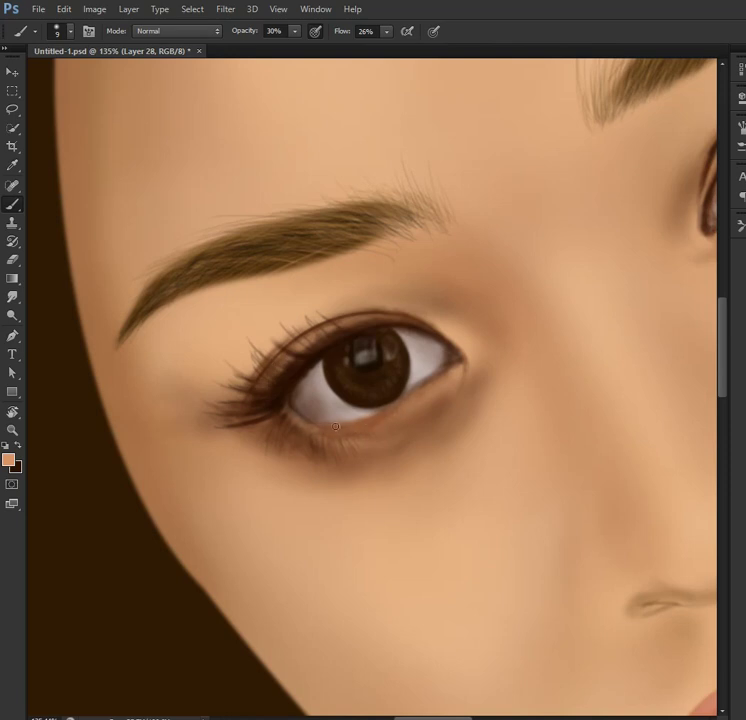
Step: Deepen the left eye's lash line and lid with the Burn tool
{"action": "key", "text": "x"}
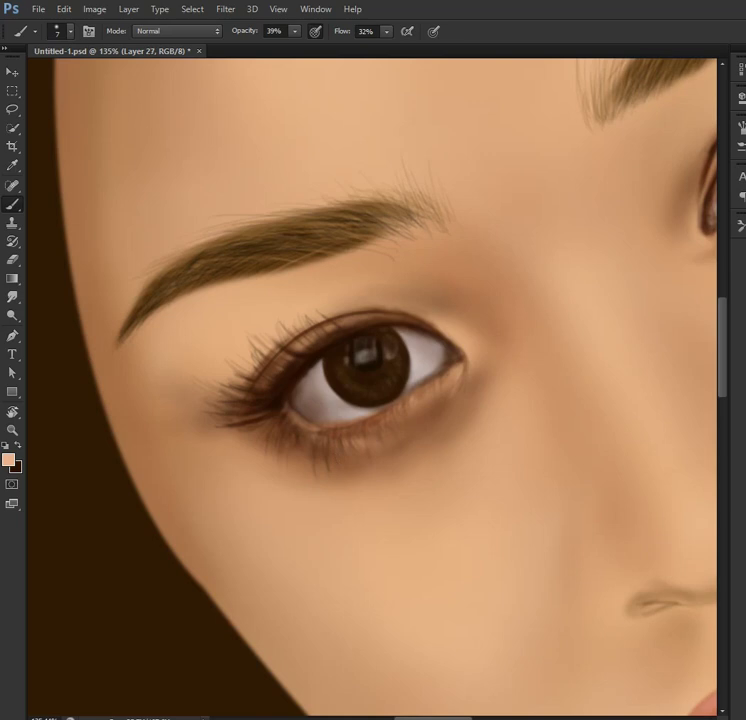
{"action": "left_click", "coordinate": [12, 316]}
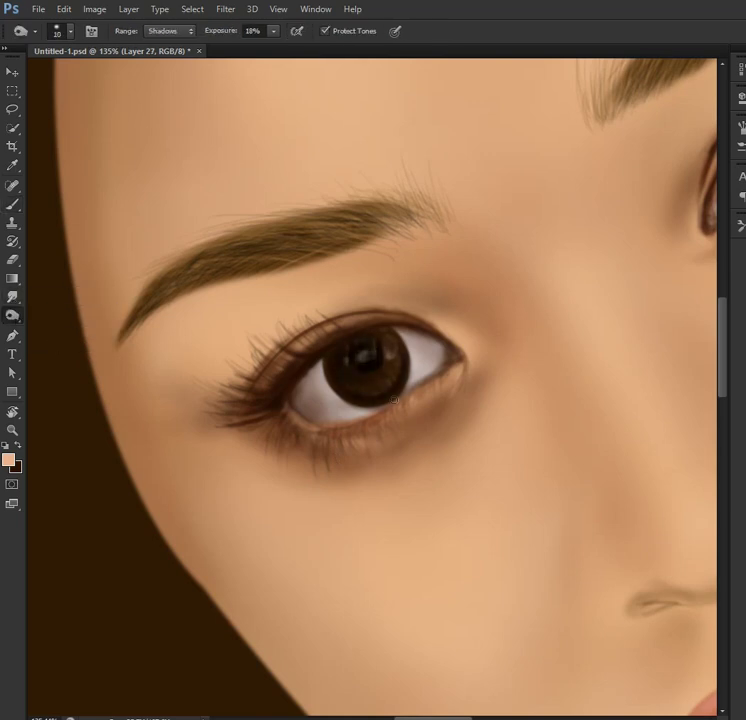
{"action": "mouse_move", "coordinate": [336, 344]}
{"action": "left_mouse_down"}
{"action": "mouse_move", "coordinate": [250, 390]}
{"action": "mouse_move", "coordinate": [300, 435]}
{"action": "left_mouse_up"}
{"action": "key", "text": "bracketleft"}
Step: Brighten the left iris highlight with the Dodge tool set to Highlights
{"action": "left_click", "coordinate": [170, 31]}
{"action": "left_click", "coordinate": [165, 68]}
{"action": "right_click", "coordinate": [12, 316]}
{"action": "left_click", "coordinate": [75, 311]}
{"action": "left_click_drag", "start_coordinate": [362, 343], "coordinate": [378, 350]}
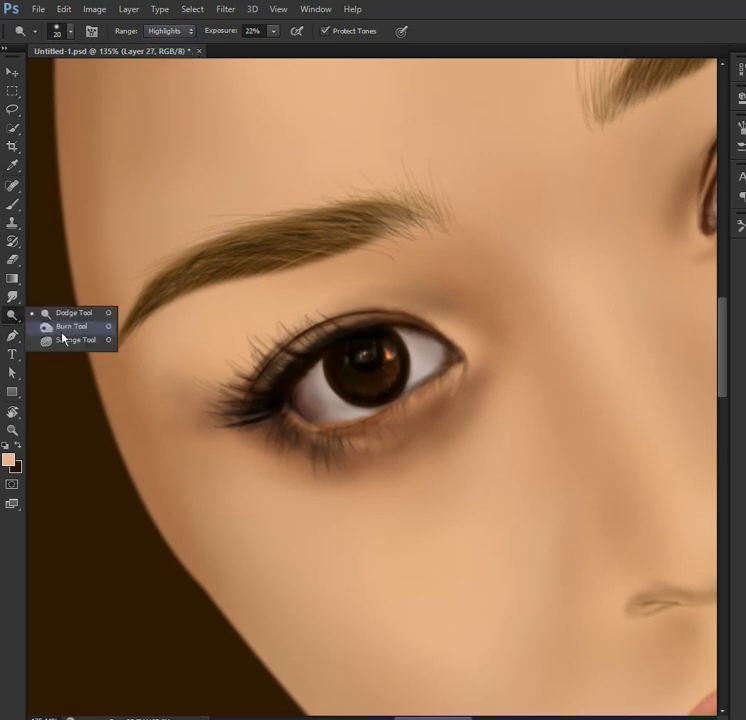
{"action": "key", "text": "alt+shift+m"}
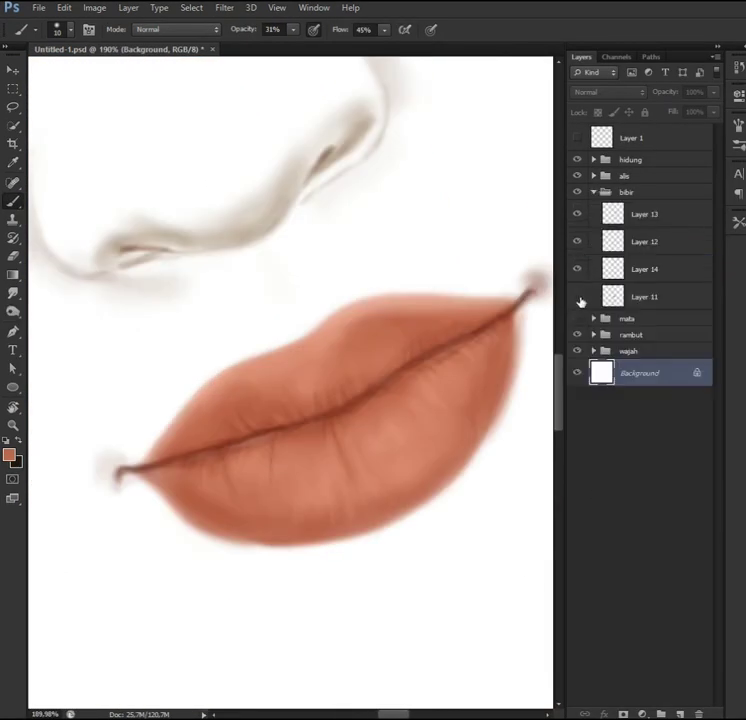
Step: Add a new layer above Layer 13 and pick a darker lip colour
{"action": "left_click", "coordinate": [612, 213]}
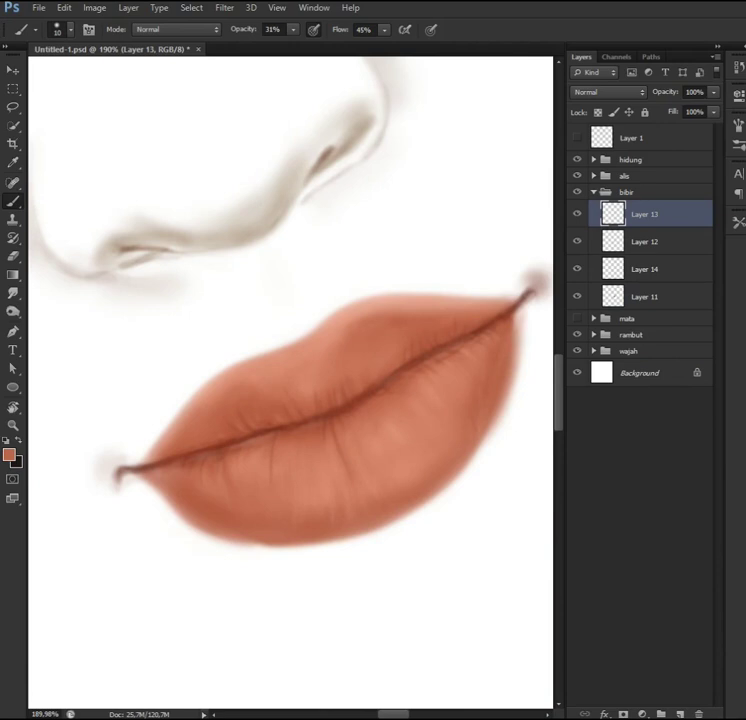
{"action": "key", "text": "ctrl+shift+alt+n"}
{"action": "left_click", "coordinate": [9, 455]}
{"action": "left_click", "coordinate": [400, 572]}
{"action": "key", "text": "Return"}
Step: Shade the lips with a soft brush at adjusted opacity, undoing the darker upper-lip band
{"action": "key", "text": "2"}
{"action": "key", "text": "4"}
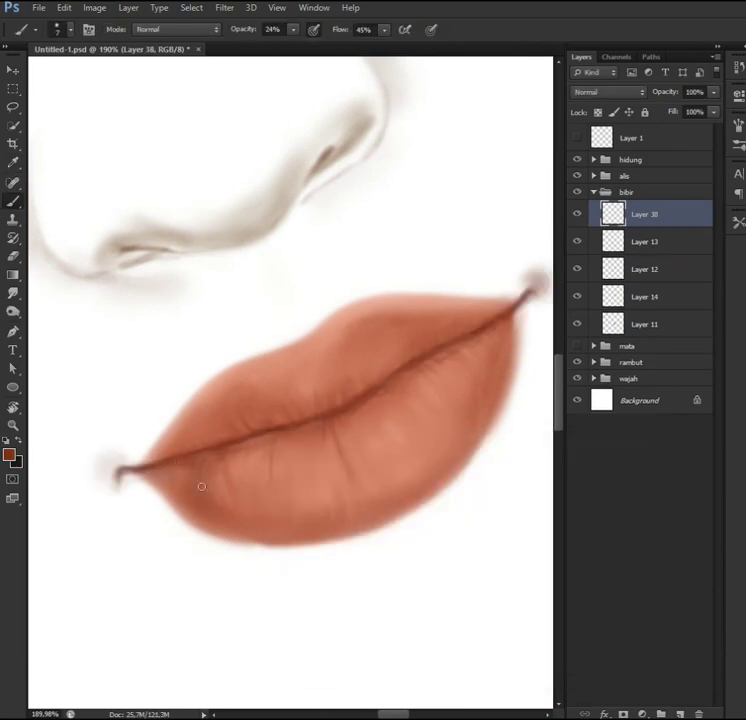
{"action": "key", "text": "bracketright"}
{"action": "key", "text": "bracketright"}
{"action": "key", "text": "bracketright"}
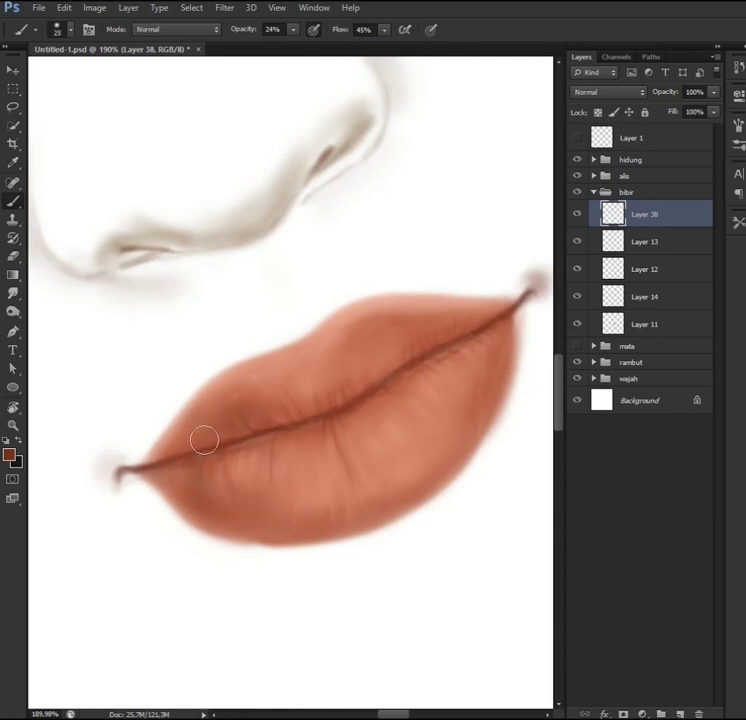
{"action": "key", "text": "bracketleft"}
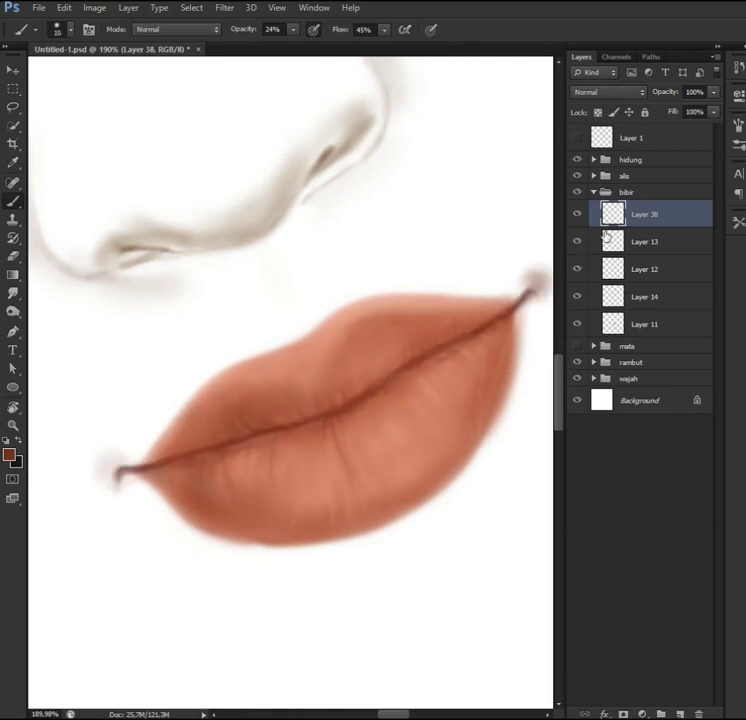
{"action": "key", "text": "bracketright"}
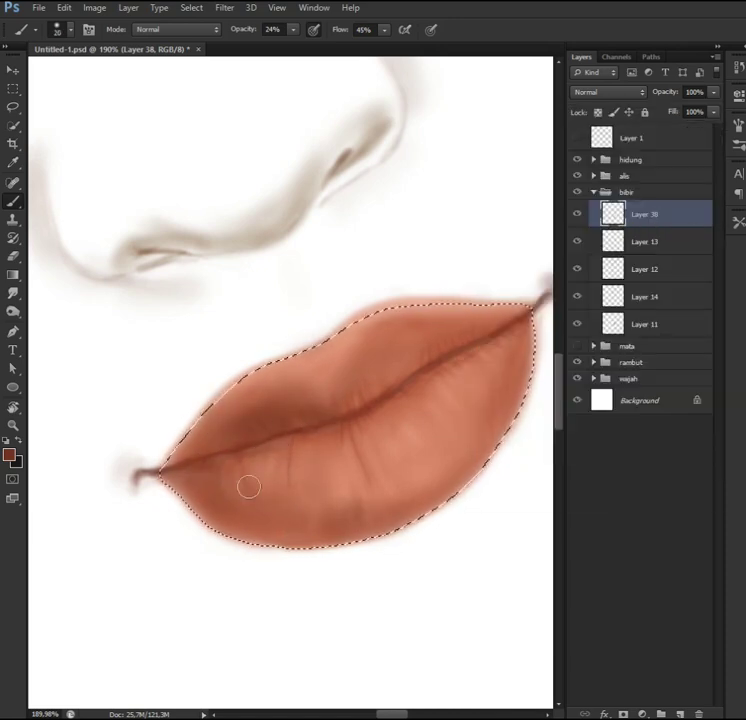
{"action": "key", "text": "F5"}
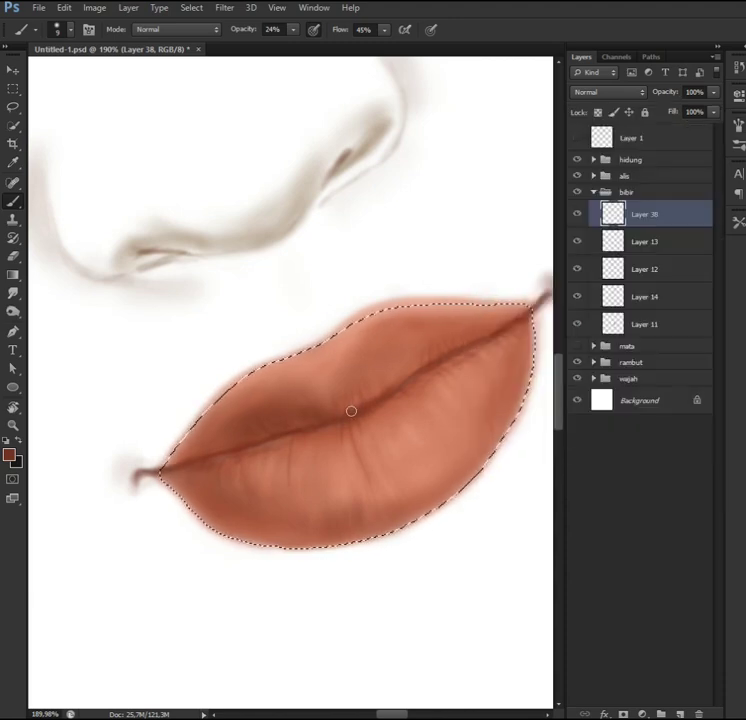
{"action": "key", "text": "2"}
{"action": "key", "text": "9"}
{"action": "key", "text": "ctrl+z"}
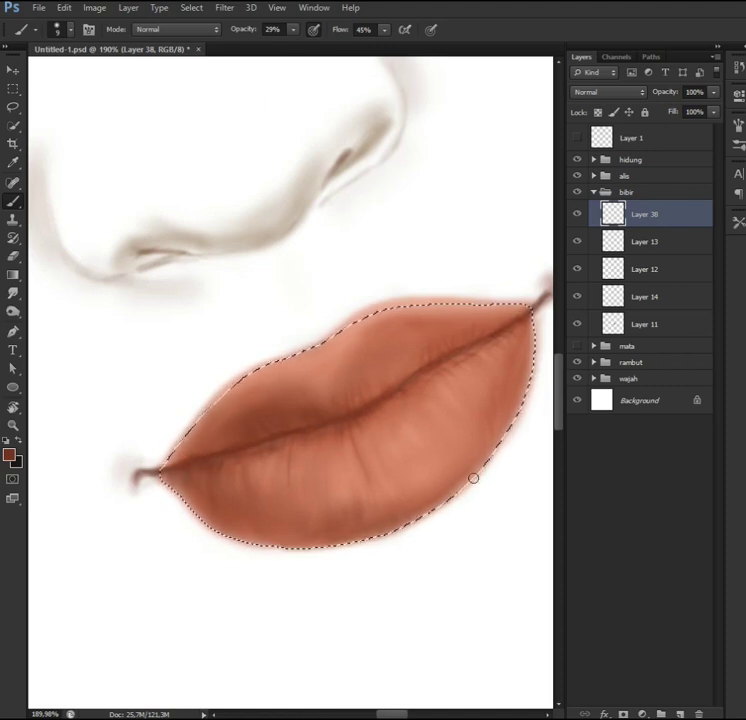
Step: Alternate between erasing on Layer 13 and painting on Layer 38 to refine the lips
{"action": "key", "text": "e"}
{"action": "left_click", "coordinate": [588, 241]}
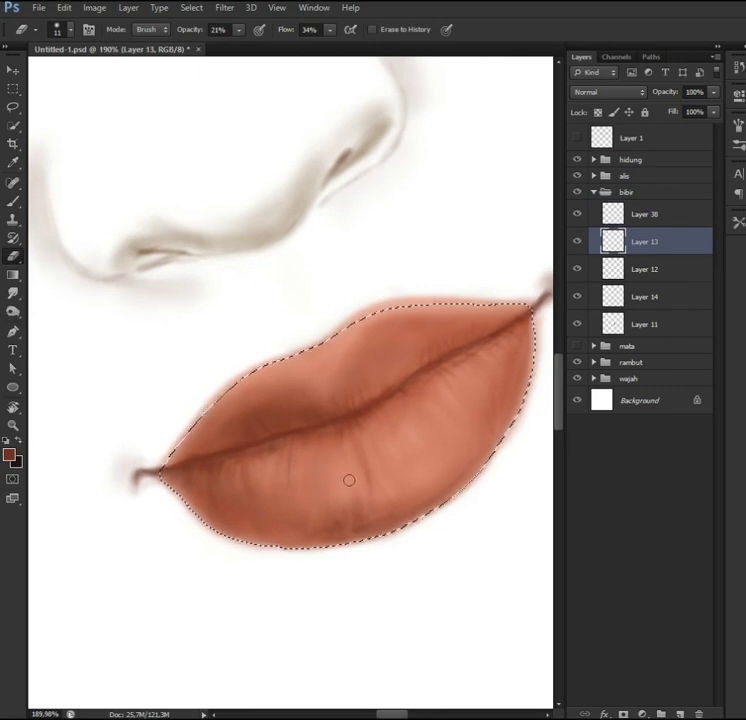
{"action": "key", "text": "b"}
{"action": "key", "text": "alt+bracketright"}
{"action": "key", "text": "e"}
{"action": "key", "text": "alt+bracketleft"}
{"action": "key", "text": "b"}
{"action": "key", "text": "alt+bracketright"}
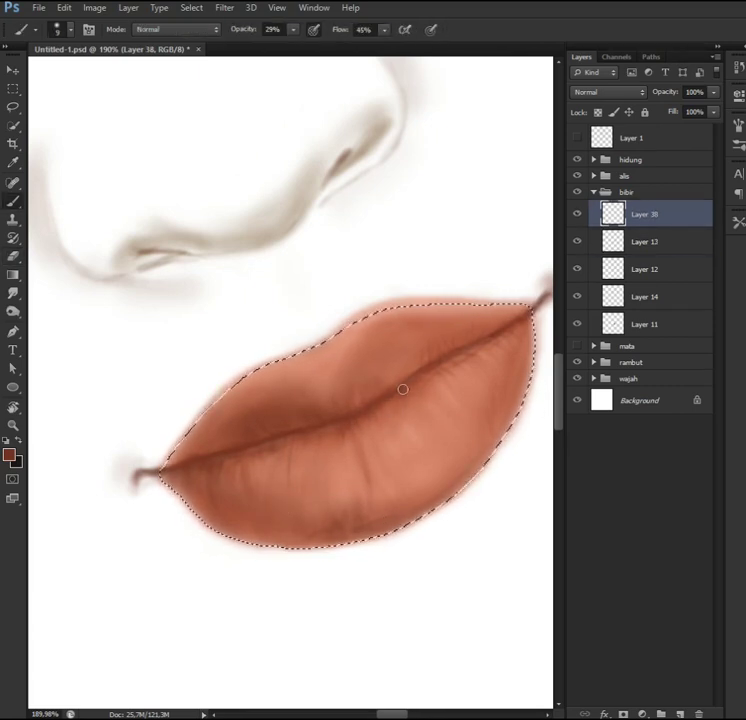
{"action": "right_click", "coordinate": [420, 382]}
{"action": "key", "text": "F5"}
{"action": "key", "text": "F5"}
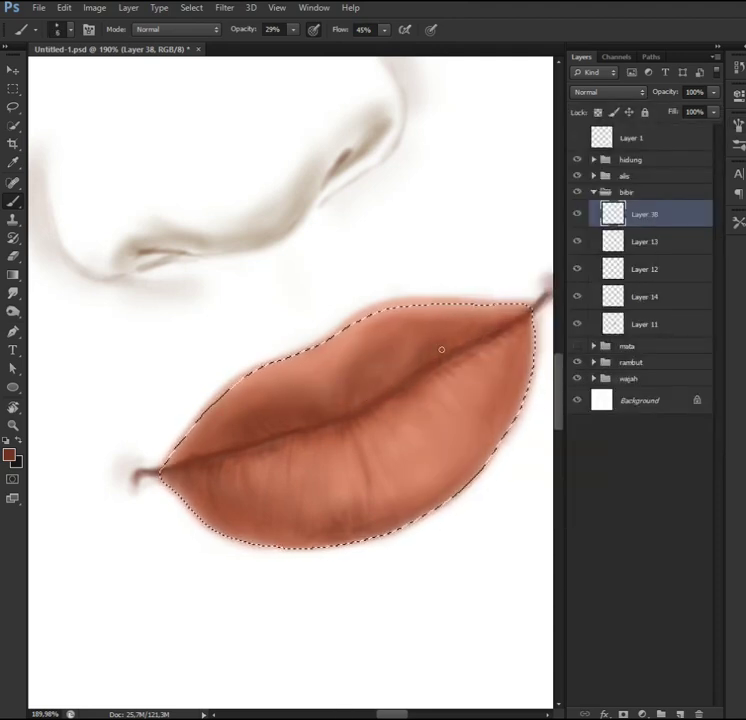
Step: Soften and lighten the lower lip shading, then erase on Layer 12 within the lip selection
{"action": "left_click_drag", "start_coordinate": [295, 441], "coordinate": [350, 530]}
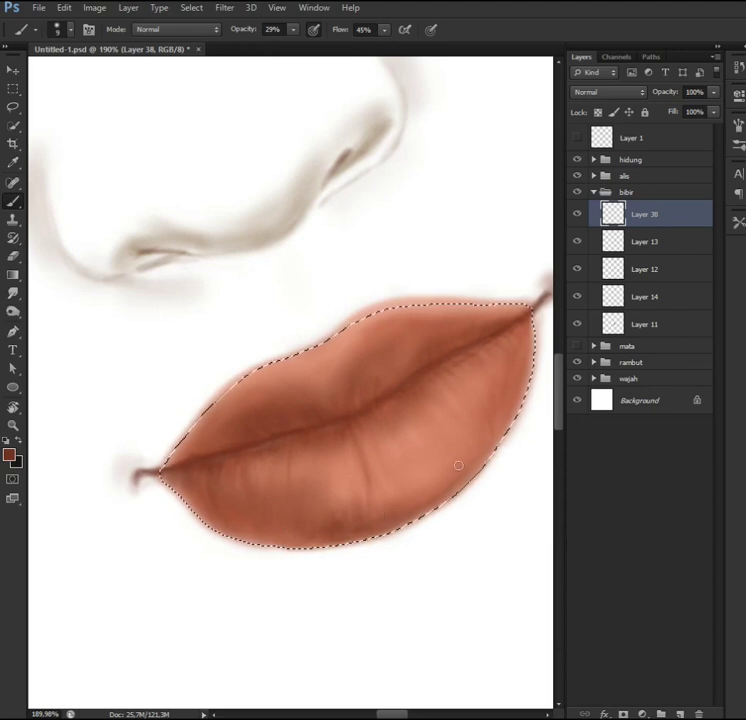
{"action": "left_click_drag", "start_coordinate": [403, 498], "coordinate": [321, 542]}
{"action": "scroll", "coordinate": [403, 376], "scroll_direction": "down", "scroll_amount": 1}
{"action": "key", "text": "ctrl+d"}
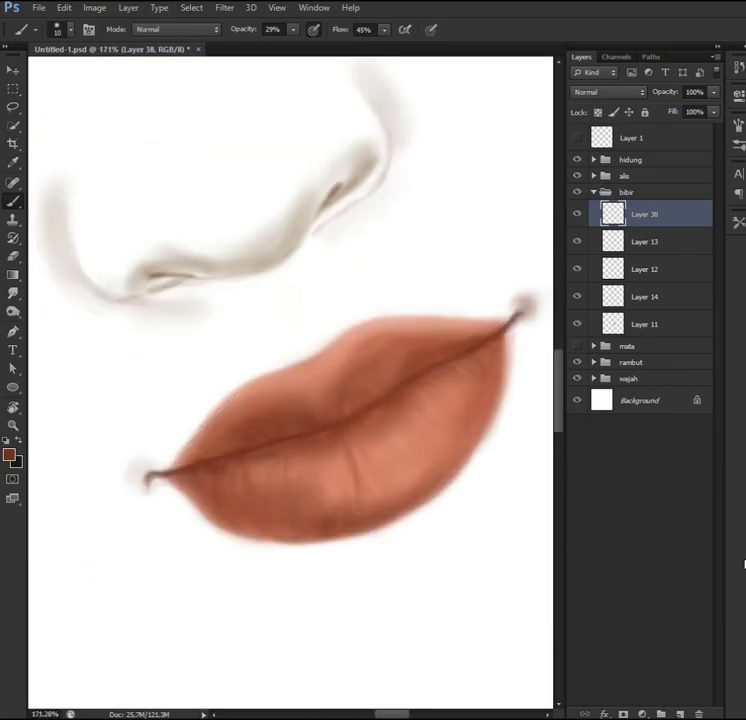
{"action": "key", "text": "bracketright"}
{"action": "key", "text": "bracketright"}
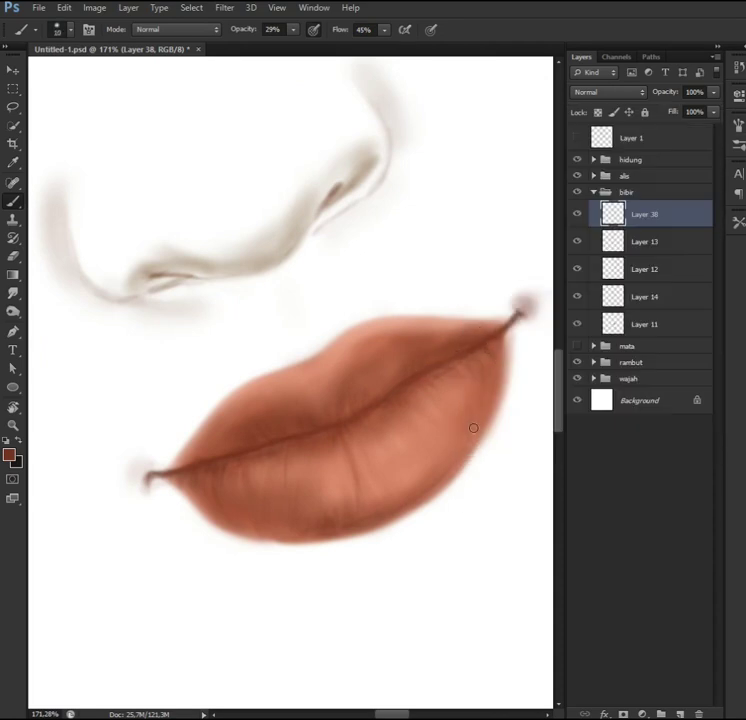
{"action": "key", "text": "ctrl+shift+d"}
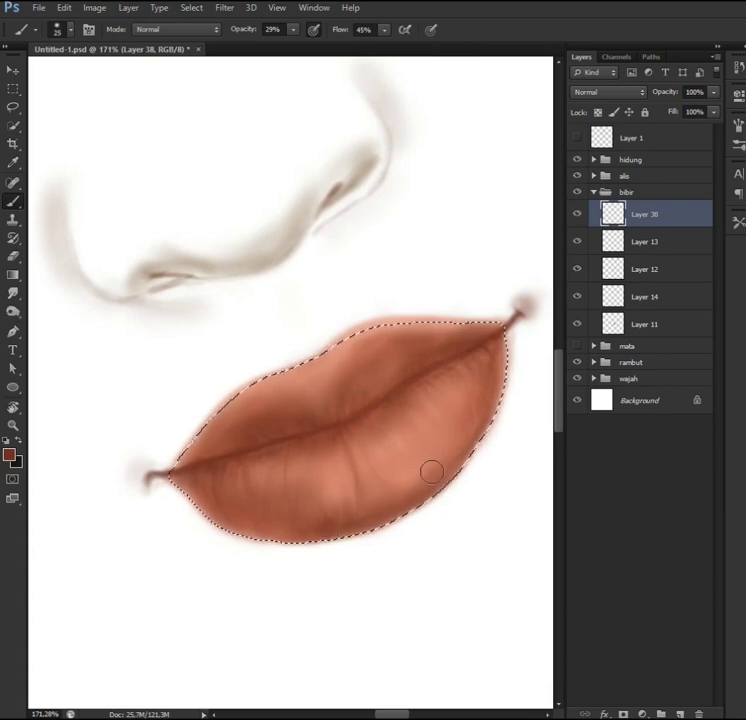
{"action": "key", "text": "alt+bracketleft"}
{"action": "key", "text": "alt+bracketleft"}
{"action": "key", "text": "e"}
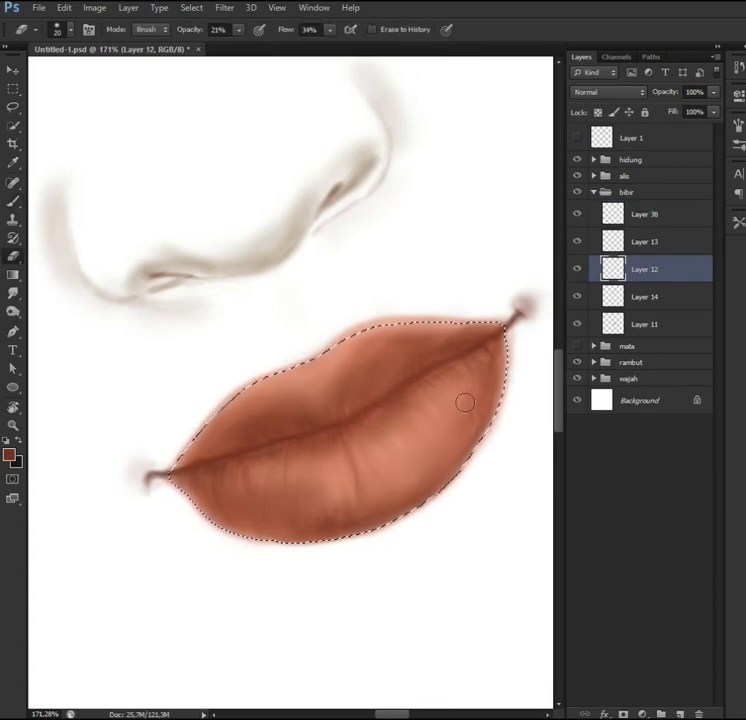
{"action": "scroll", "coordinate": [395, 490], "scroll_direction": "down", "scroll_amount": 3}
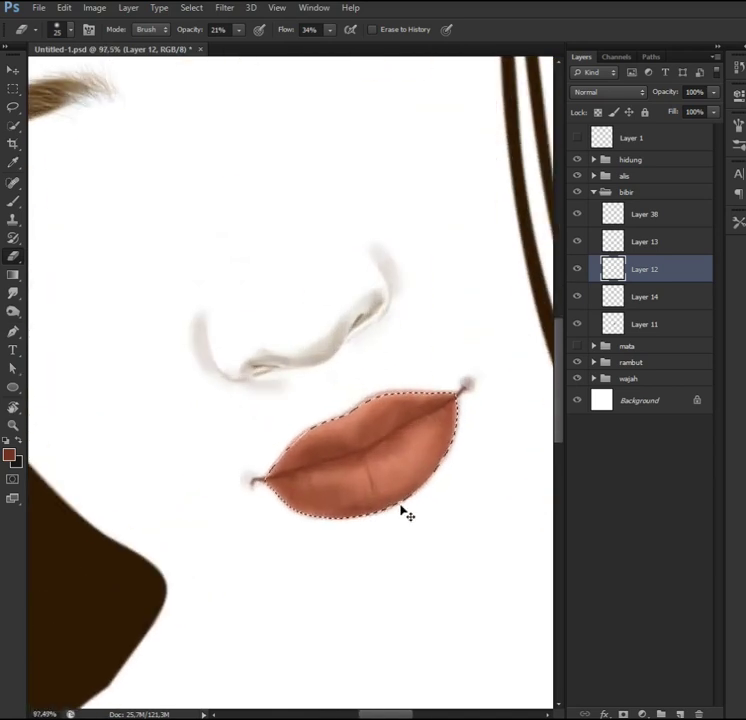
Step: Expand the wajah group, make its skin layers visible and select Layer 22
{"action": "key", "text": "ctrl+d"}
{"action": "scroll", "coordinate": [401, 510], "scroll_direction": "up", "scroll_amount": 1}
{"action": "left_click", "coordinate": [594, 378]}
{"action": "left_click", "coordinate": [579, 544]}
{"action": "scroll", "coordinate": [478, 388], "scroll_direction": "up", "scroll_amount": 1}
{"action": "left_click_drag", "start_coordinate": [577, 510], "coordinate": [577, 405]}
{"action": "scroll", "coordinate": [400, 543], "scroll_direction": "down", "scroll_amount": 2}
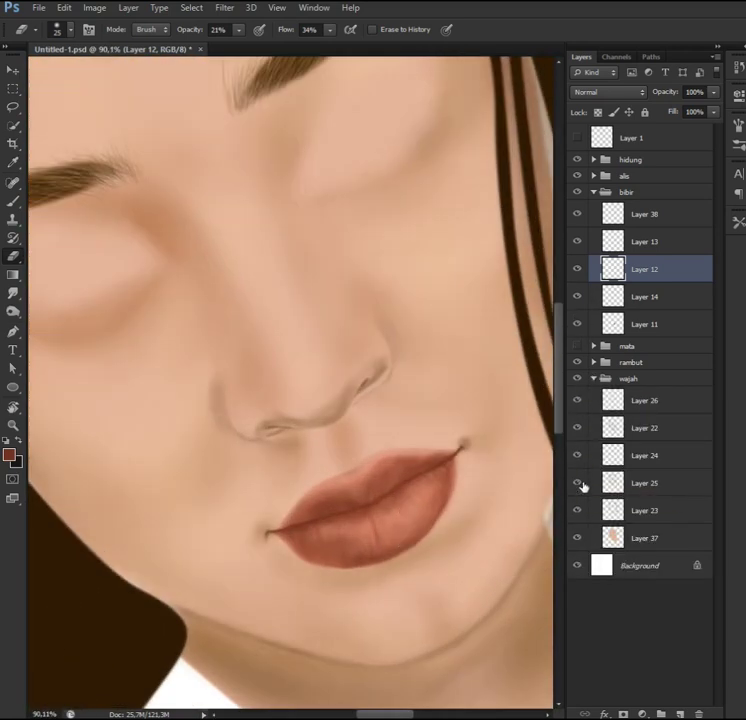
{"action": "left_click", "coordinate": [582, 427]}
Step: Set the foreground colour to the lip tone #945532
{"action": "key", "text": "i"}
{"action": "left_click", "coordinate": [9, 455]}
{"action": "left_click", "coordinate": [386, 546]}
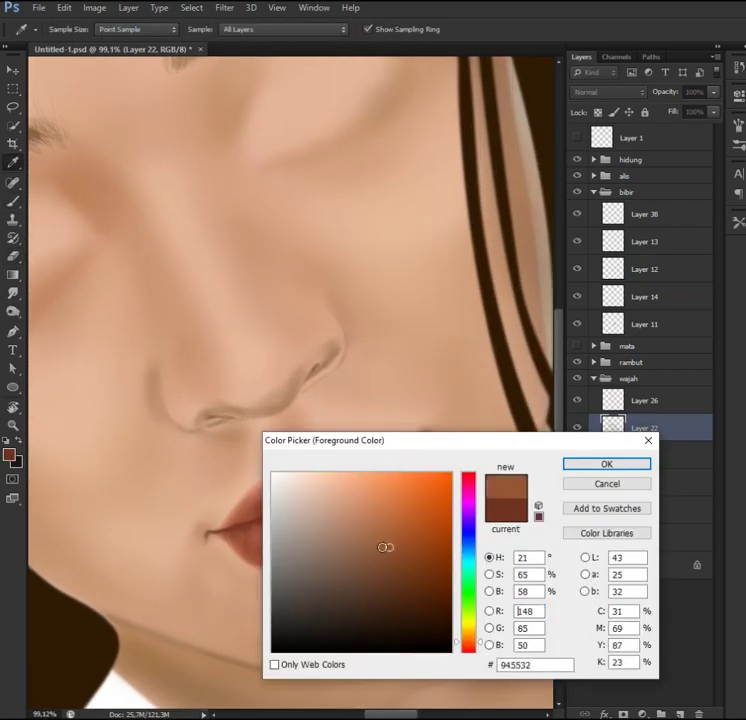
{"action": "key", "text": "Return"}
{"action": "key", "text": "b"}
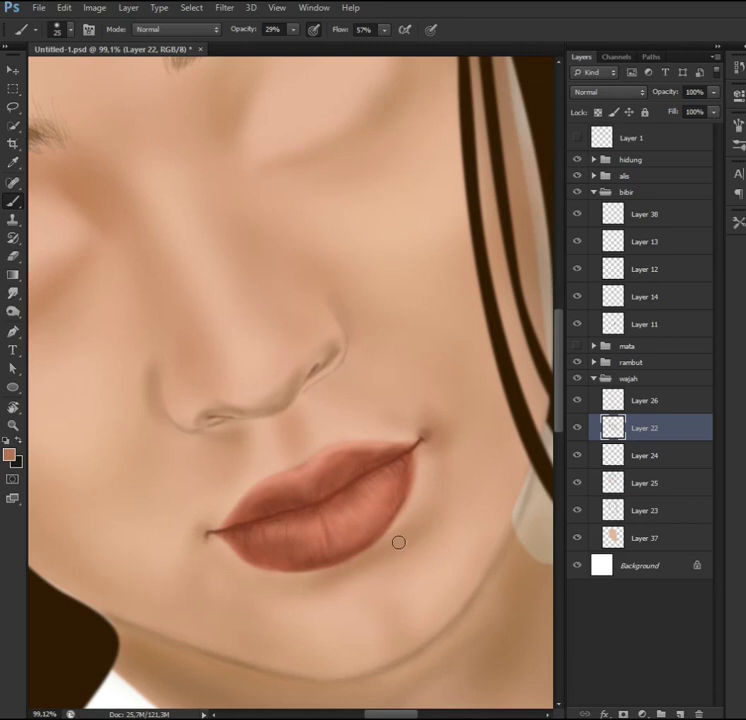
Step: Blend soft #945532 shading around the mouth corners, philtrum and chin
{"action": "key", "text": "e"}
{"action": "right_click", "coordinate": [385, 400]}
{"action": "key", "text": "Escape"}
{"action": "key", "text": "b"}
{"action": "key", "text": "e"}
{"action": "left_click_drag", "start_coordinate": [346, 616], "coordinate": [386, 618]}
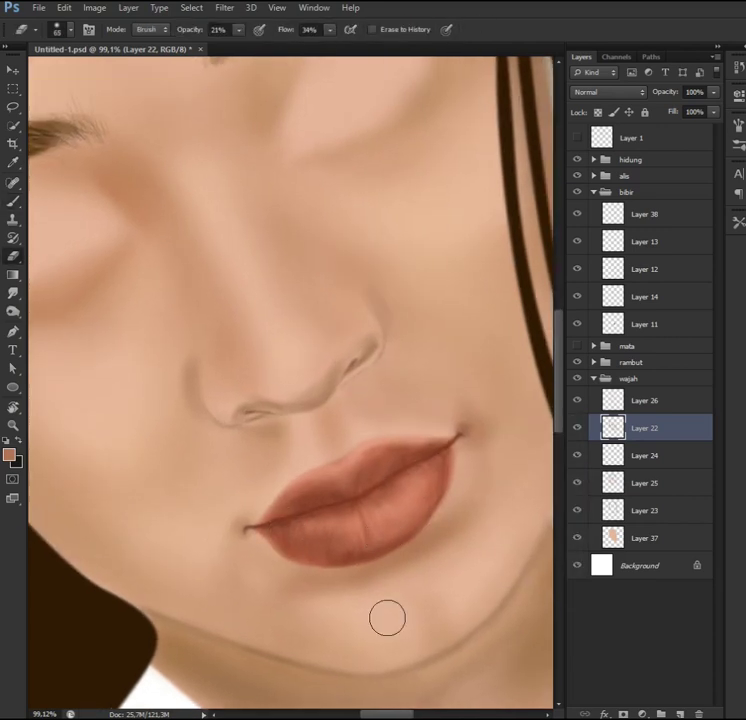
{"action": "key", "text": "b"}
{"action": "key", "text": "bracketleft"}
{"action": "key", "text": "bracketleft"}
{"action": "key", "text": "bracketleft"}
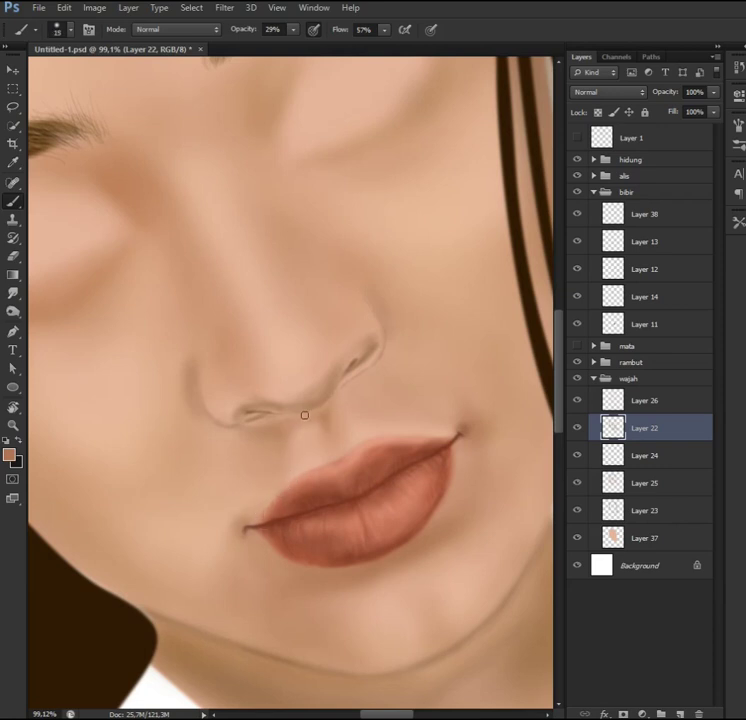
{"action": "key", "text": "e"}
{"action": "key", "text": "b"}
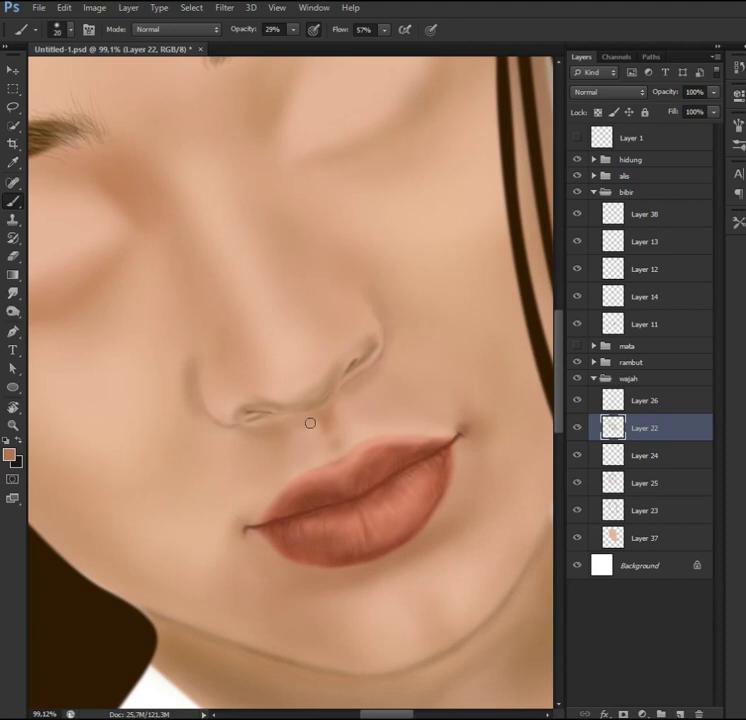
{"action": "scroll", "coordinate": [258, 434], "scroll_direction": "down", "scroll_amount": 1}
Step: Expand the hidung group and pick nose Layer 18 for erasing
{"action": "left_click", "coordinate": [594, 159]}
{"action": "left_click", "coordinate": [640, 209]}
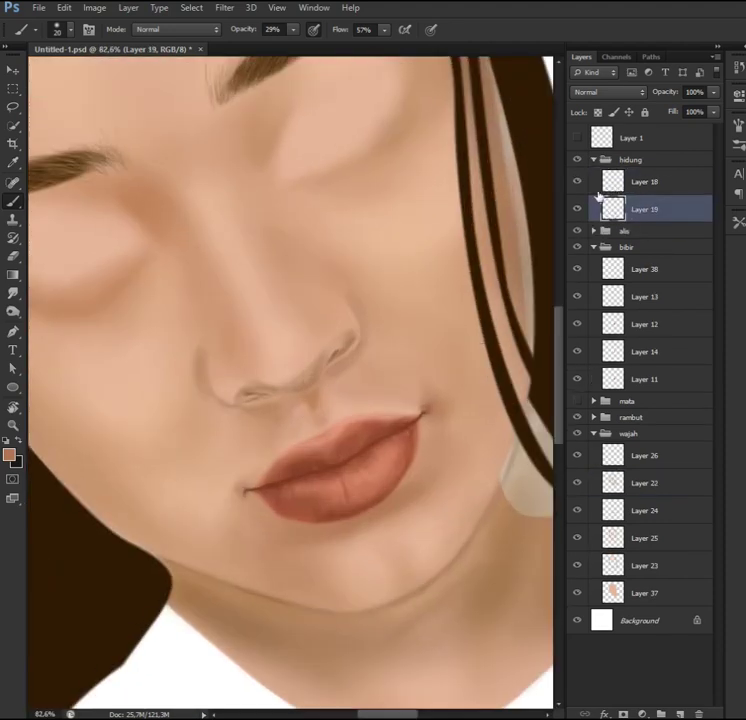
{"action": "left_click", "coordinate": [594, 247]}
{"action": "left_click", "coordinate": [640, 345]}
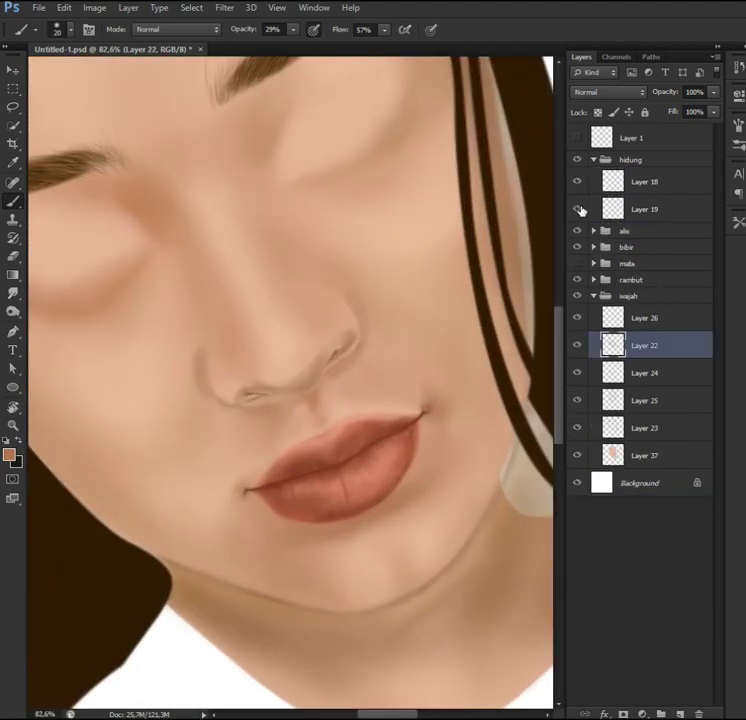
{"action": "left_click", "coordinate": [612, 209]}
{"action": "key", "text": "e"}
{"action": "key", "text": "alt+bracketright"}
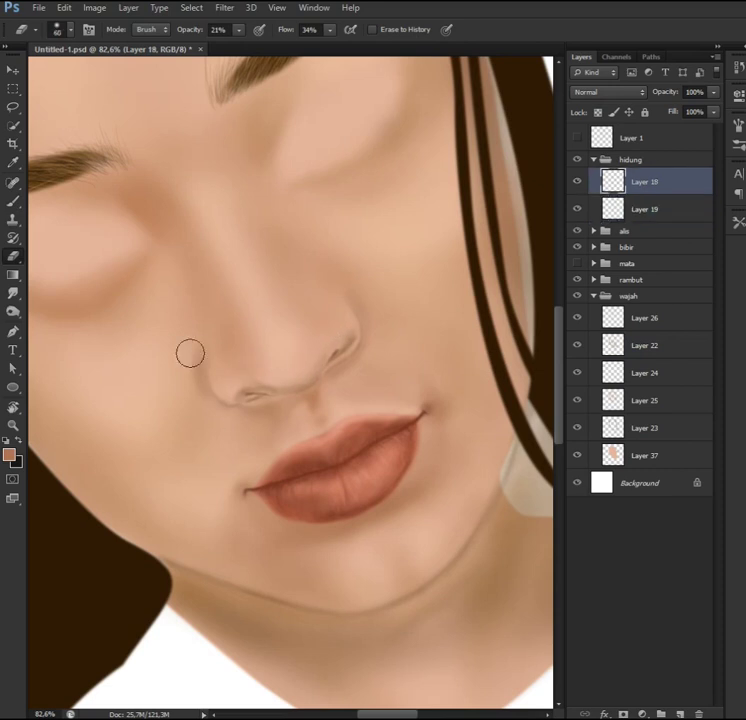
Step: Move between Layer 22 and nose Layer 18, keeping the brush ready
{"action": "left_click", "coordinate": [400, 415], "text": "ctrl"}
{"action": "key", "text": "b"}
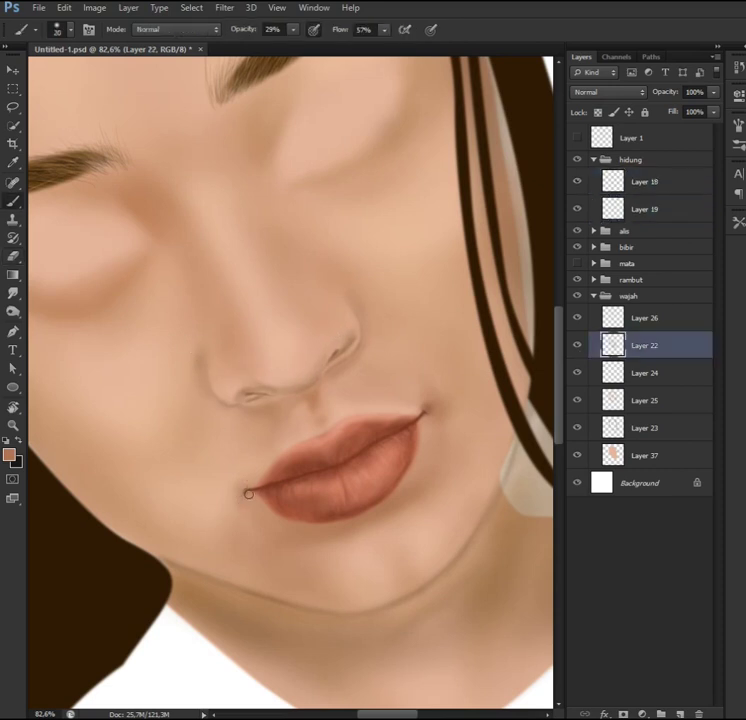
{"action": "key", "text": "F5"}
{"action": "key", "text": "F5"}
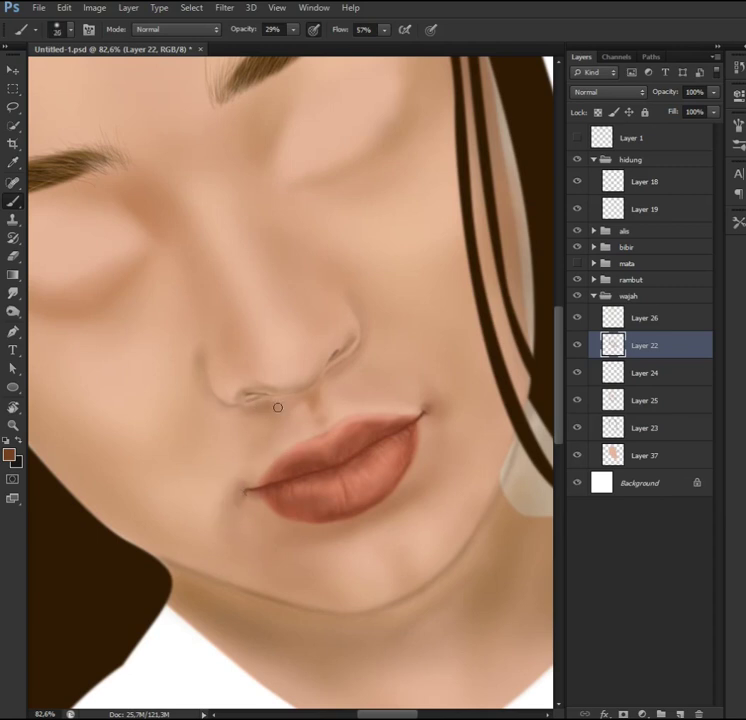
{"action": "key", "text": "e"}
{"action": "key", "text": "b"}
{"action": "left_click", "coordinate": [610, 184]}
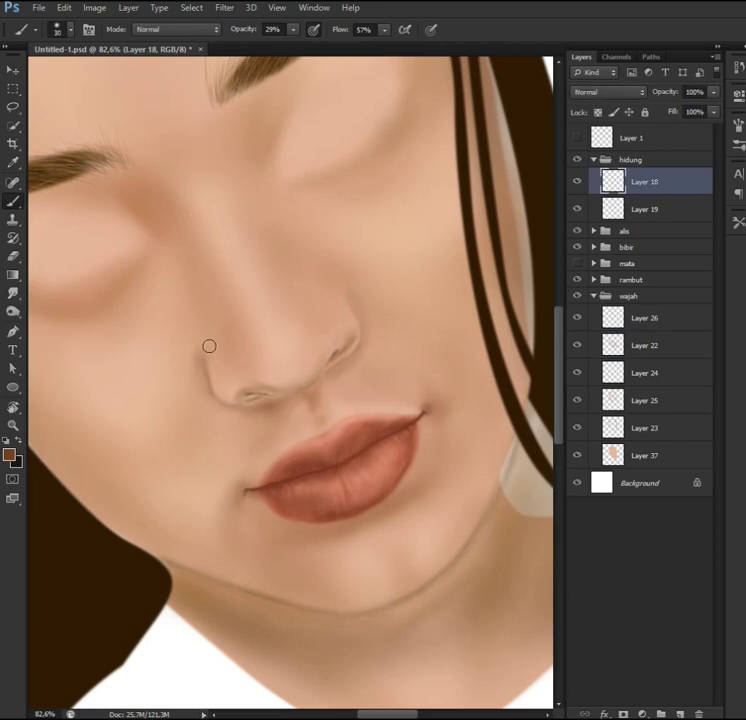
Step: Resize the brush, shade around the nostrils, and zoom in on the nose
{"action": "key", "text": "bracketleft"}
{"action": "key", "text": "bracketleft"}
{"action": "key", "text": "bracketleft"}
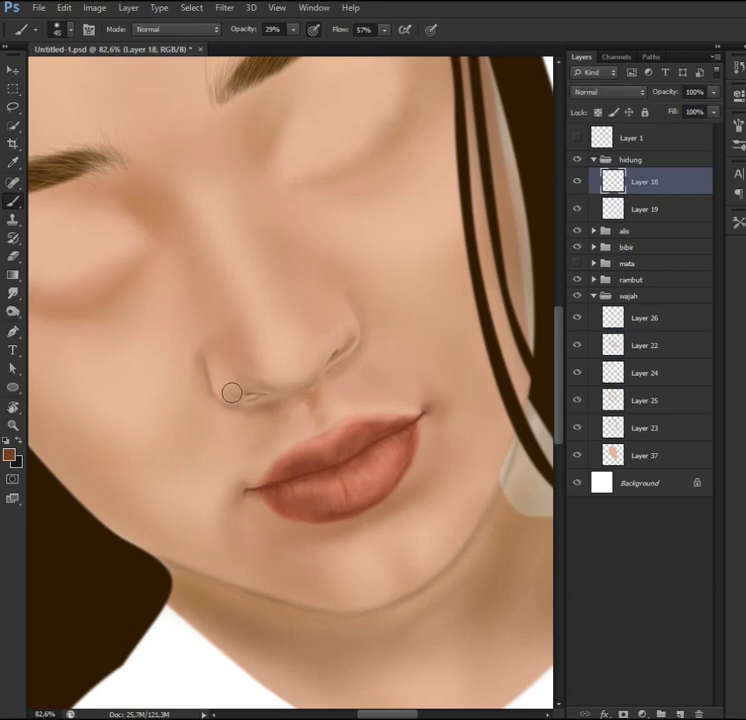
{"action": "key", "text": "bracketright"}
{"action": "key", "text": "bracketright"}
{"action": "key", "text": "bracketright"}
{"action": "key", "text": "bracketright"}
{"action": "key", "text": "bracketright"}
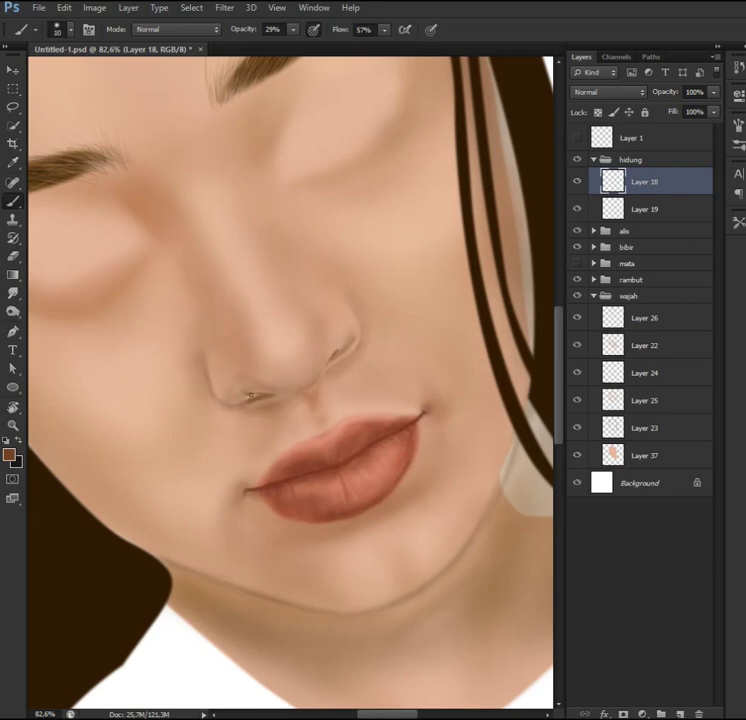
{"action": "key", "text": "bracketright"}
{"action": "key", "text": "bracketright"}
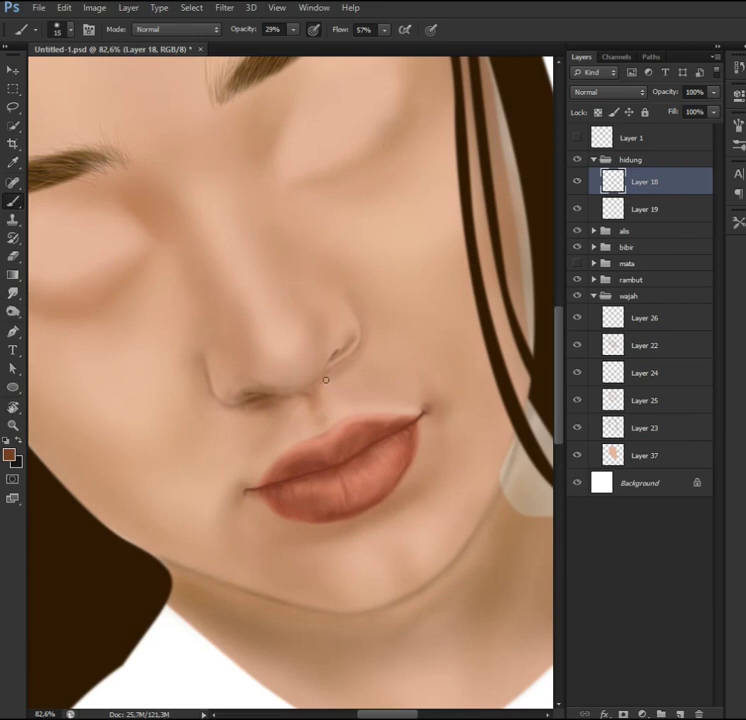
{"action": "left_click_drag", "start_coordinate": [325, 380], "coordinate": [283, 430]}
{"action": "key", "text": "bracketright"}
{"action": "key", "text": "bracketright"}
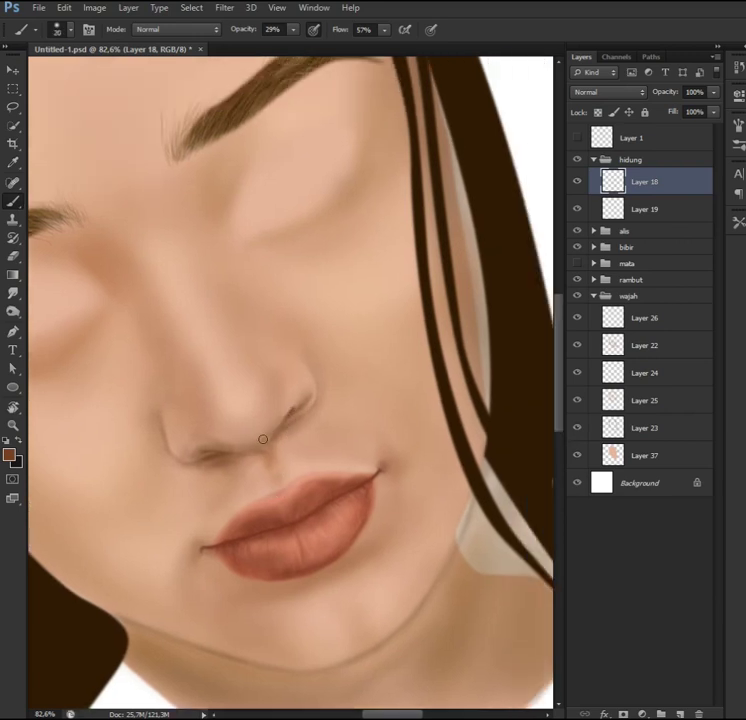
{"action": "key", "text": "e"}
{"action": "key", "text": "b"}
{"action": "key", "text": "bracketleft"}
{"action": "key", "text": "bracketleft"}
{"action": "key", "text": "bracketleft"}
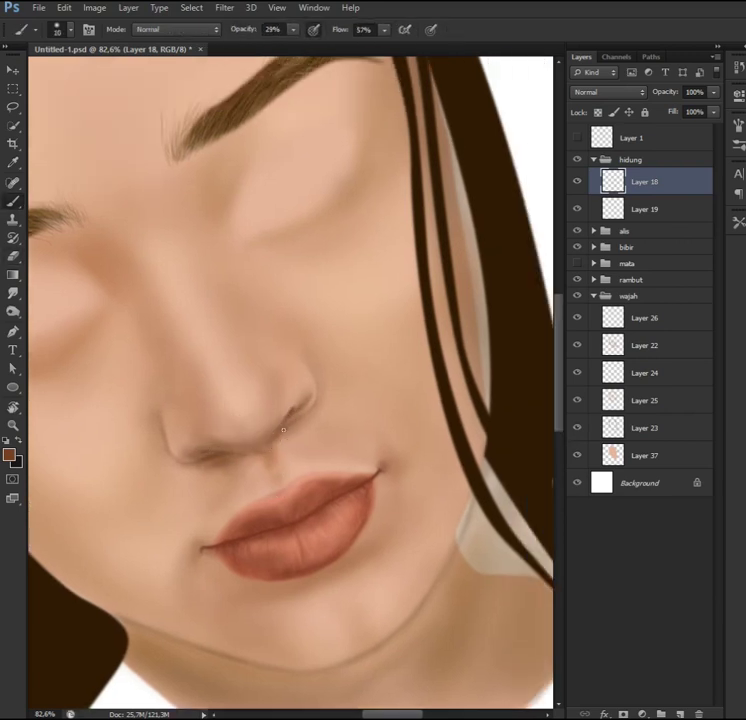
{"action": "key", "text": "ctrl+plus"}
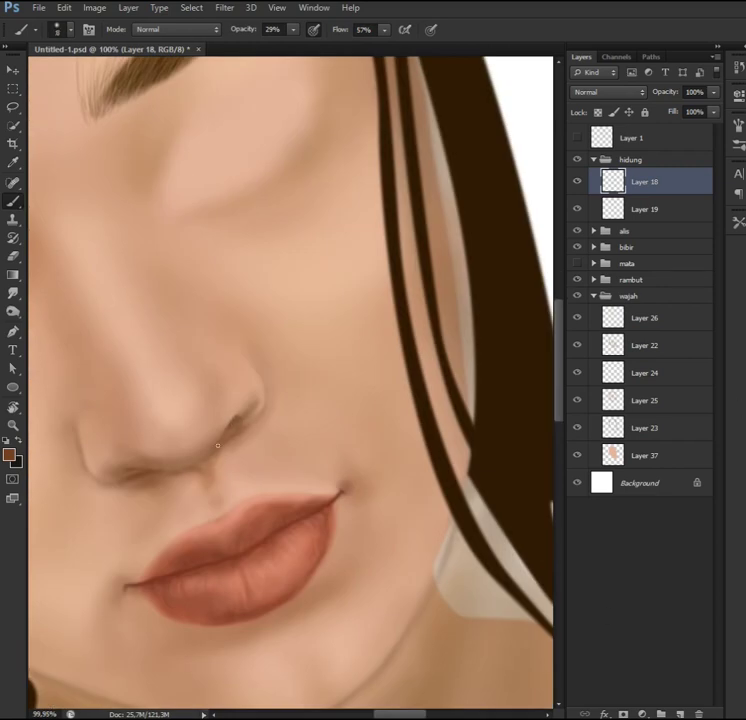
Step: Alternate brush and eraser to soften the nostril and under-nose shading
{"action": "key", "text": "e"}
{"action": "key", "text": "alt+bracketleft"}
{"action": "key", "text": "alt+bracketright"}
{"action": "key", "text": "b"}
{"action": "key", "text": "e"}
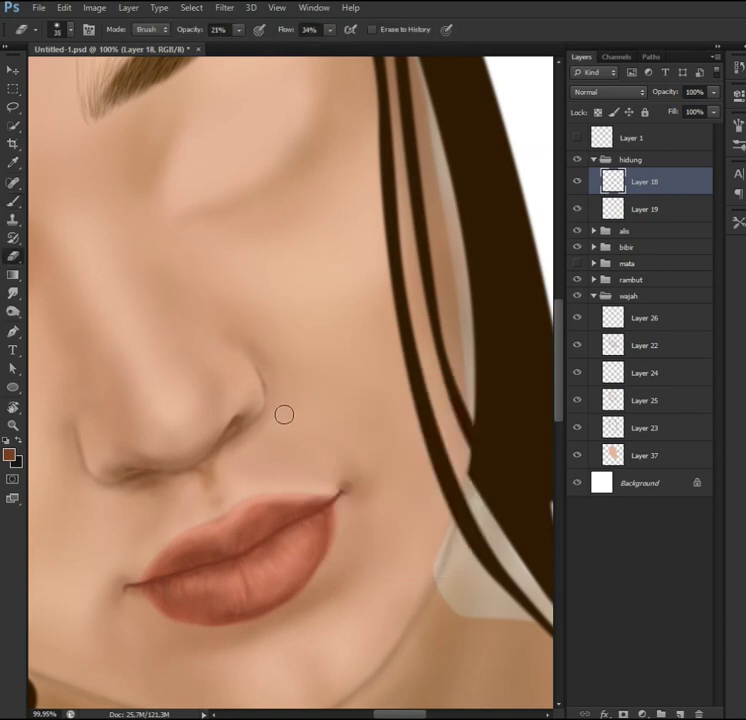
{"action": "key", "text": "b"}
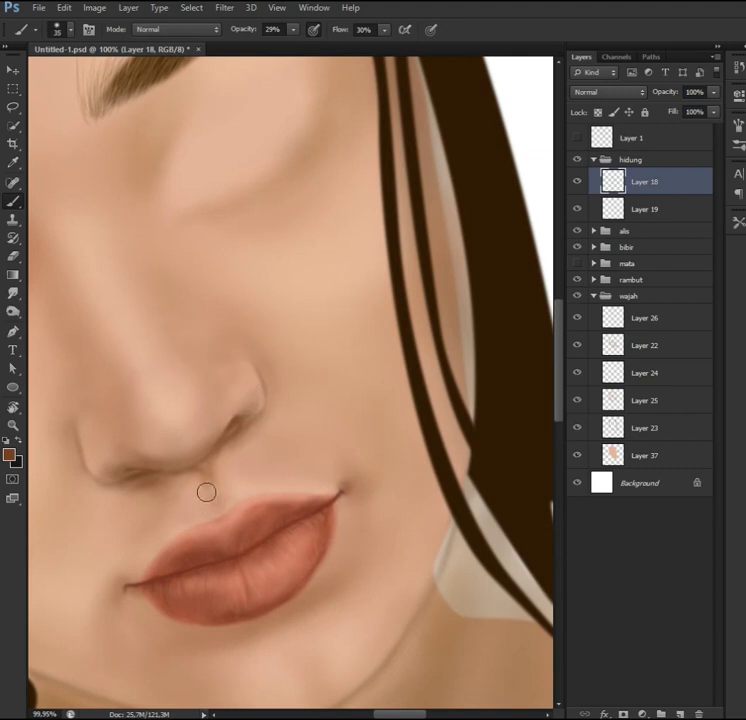
{"action": "scroll", "coordinate": [345, 451], "scroll_direction": "down", "scroll_amount": 2}
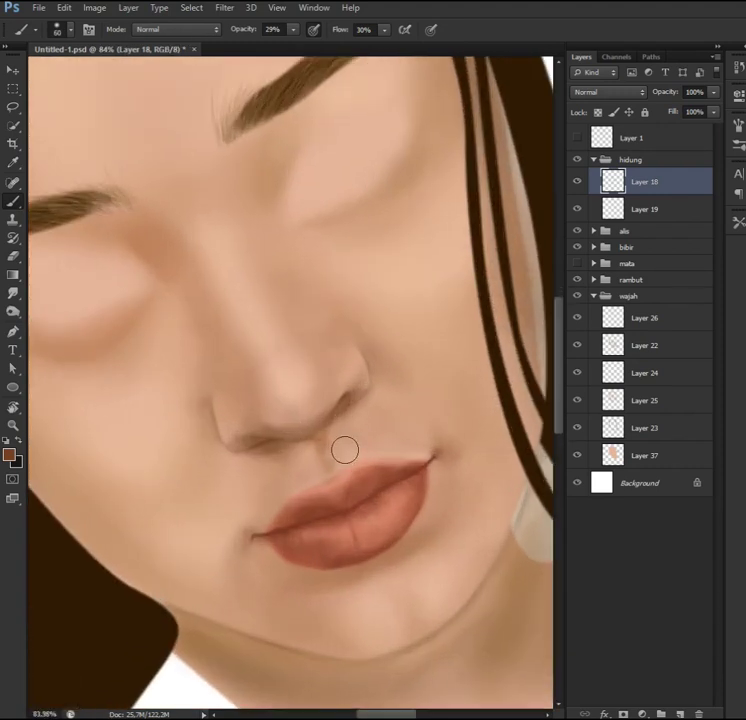
{"action": "key", "text": "e"}
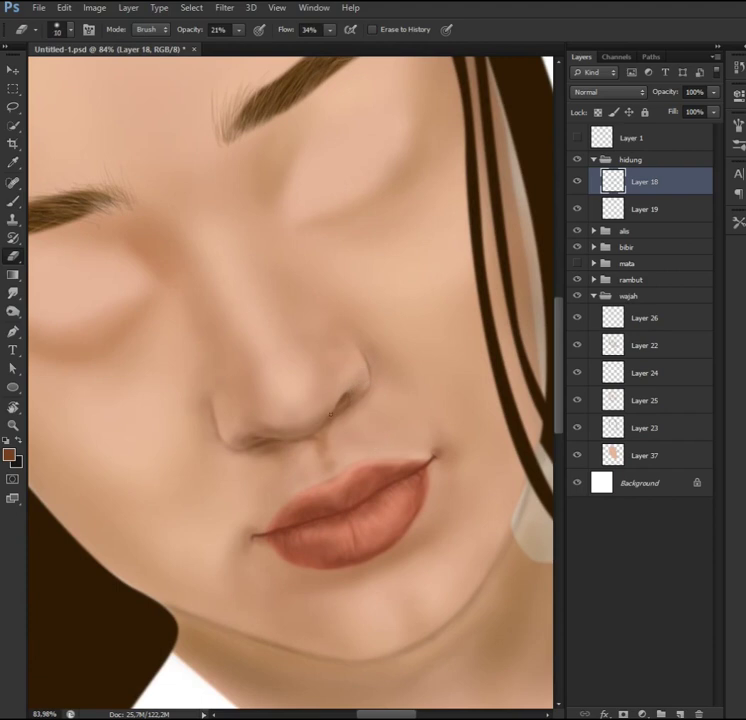
{"action": "scroll", "coordinate": [268, 457], "scroll_direction": "down", "scroll_amount": 2}
{"action": "scroll", "coordinate": [381, 398], "scroll_direction": "up", "scroll_amount": 1}
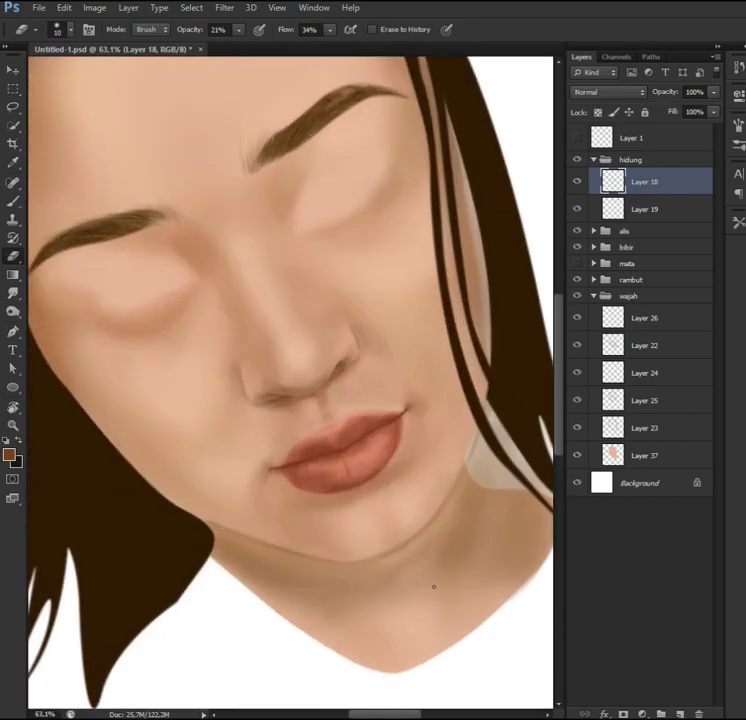
Step: On Layer 22, shade between eyebrow and eyelid and over the left eyelid
{"action": "left_click", "coordinate": [592, 345]}
{"action": "scroll", "coordinate": [346, 342], "scroll_direction": "up", "scroll_amount": 2}
{"action": "key", "text": "b"}
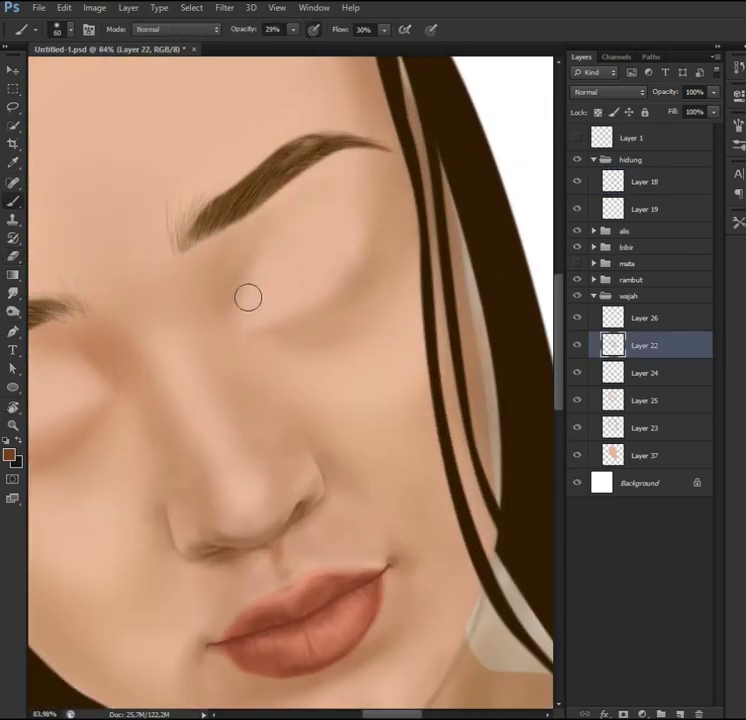
{"action": "left_click_drag", "start_coordinate": [285, 160], "coordinate": [345, 195]}
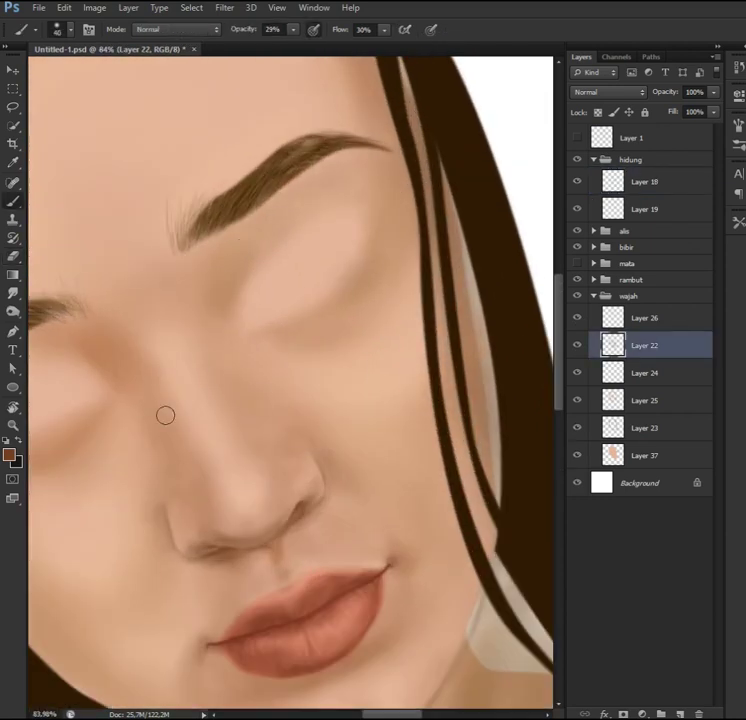
{"action": "key", "text": "e"}
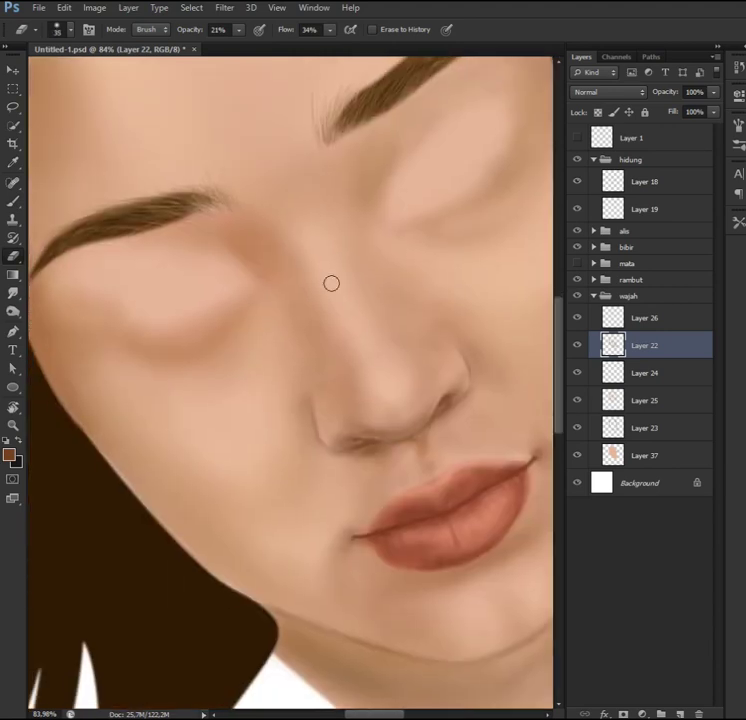
{"action": "left_click_drag", "start_coordinate": [186, 388], "coordinate": [331, 283]}
{"action": "scroll", "coordinate": [297, 470], "scroll_direction": "down", "scroll_amount": 5}
{"action": "scroll", "coordinate": [367, 360], "scroll_direction": "up", "scroll_amount": 2}
{"action": "scroll", "coordinate": [320, 460], "scroll_direction": "up", "scroll_amount": 3}
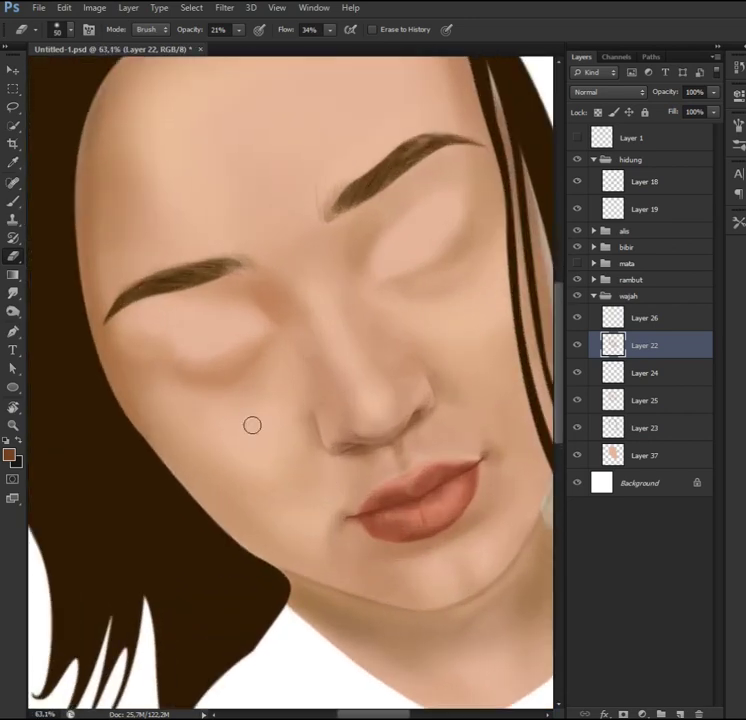
{"action": "key", "text": "b"}
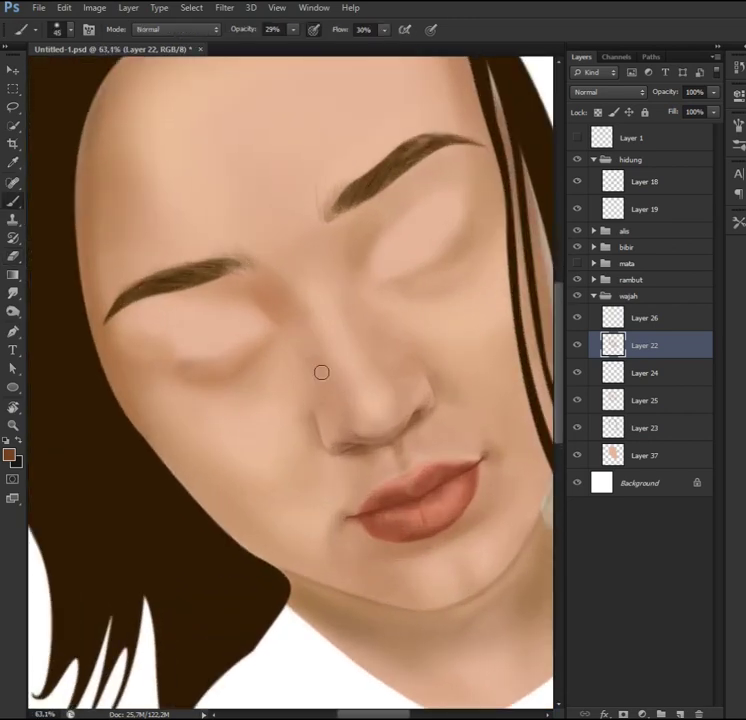
{"action": "left_click_drag", "start_coordinate": [143, 311], "coordinate": [195, 328]}
Step: Load the face outline as a selection and tune the brush size
{"action": "key", "text": "ctrl+h"}
{"action": "key", "text": "bracketright"}
{"action": "key", "text": "bracketright"}
{"action": "key", "text": "bracketright"}
{"action": "key", "text": "bracketleft"}
{"action": "key", "text": "bracketleft"}
{"action": "key", "text": "bracketleft"}
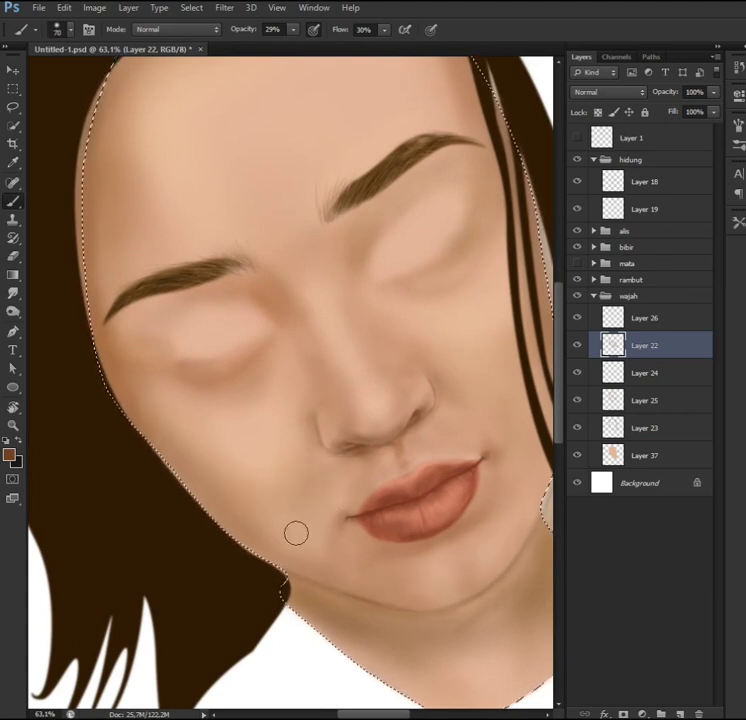
{"action": "key", "text": "bracketright"}
{"action": "key", "text": "bracketright"}
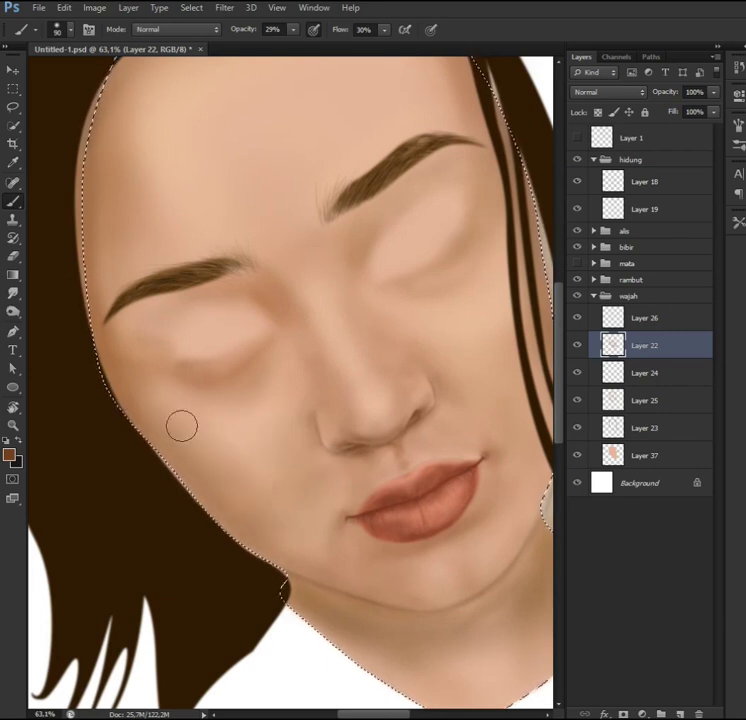
{"action": "scroll", "coordinate": [300, 280], "scroll_direction": "down", "scroll_amount": 1}
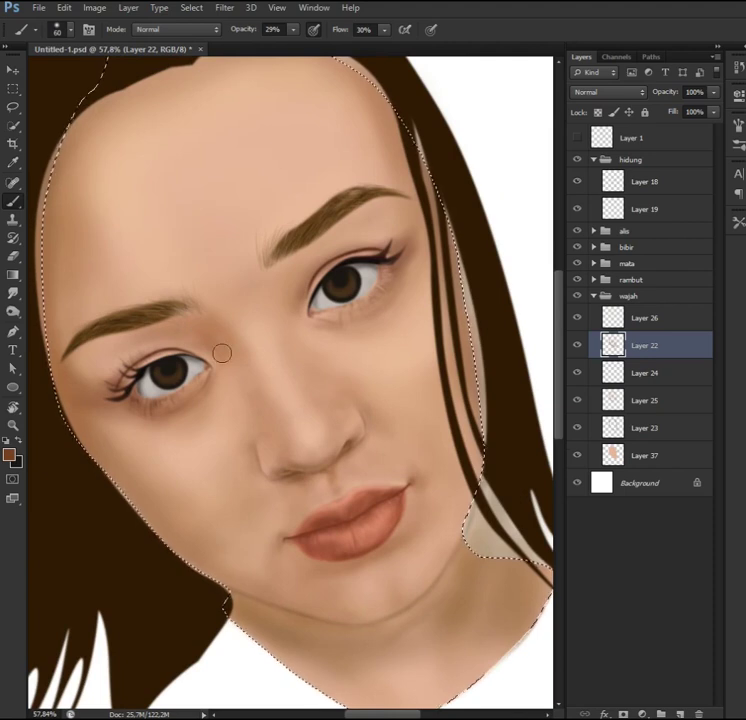
{"action": "key", "text": "bracketright"}
{"action": "key", "text": "bracketright"}
{"action": "key", "text": "bracketright"}
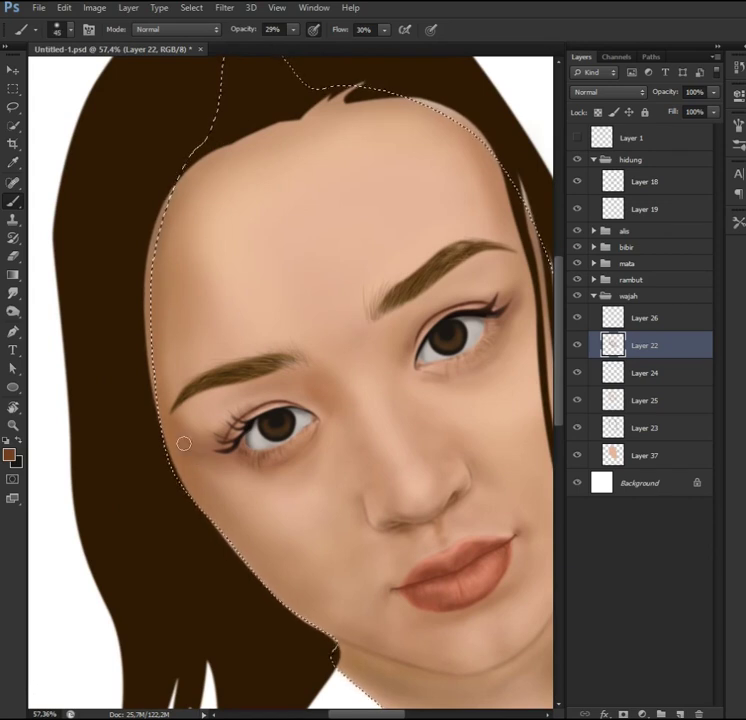
Step: Shade the cheek edge in dark brown at 25% opacity, then deselect
{"action": "left_click", "coordinate": [10, 455]}
{"action": "left_click", "coordinate": [604, 465]}
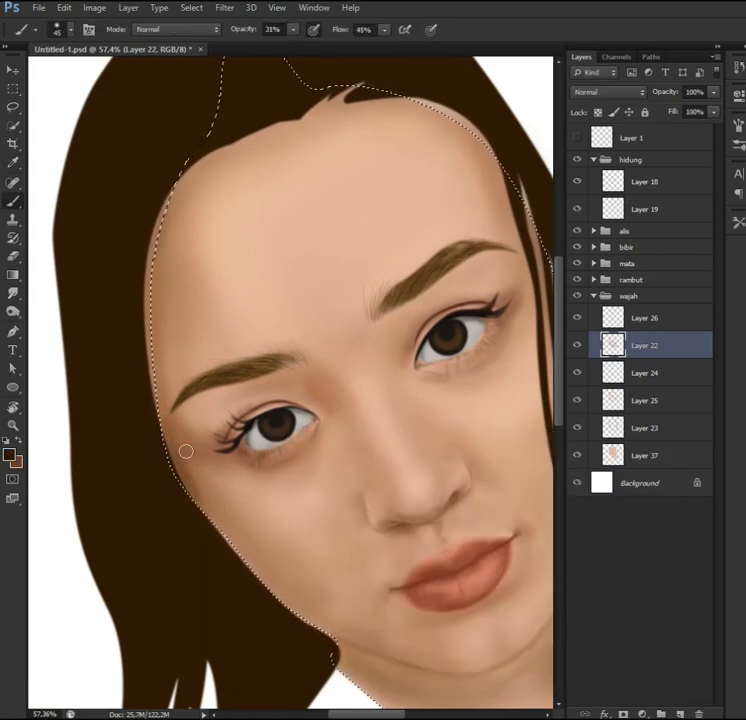
{"action": "key", "text": "bracketright"}
{"action": "key", "text": "bracketright"}
{"action": "key", "text": "bracketright"}
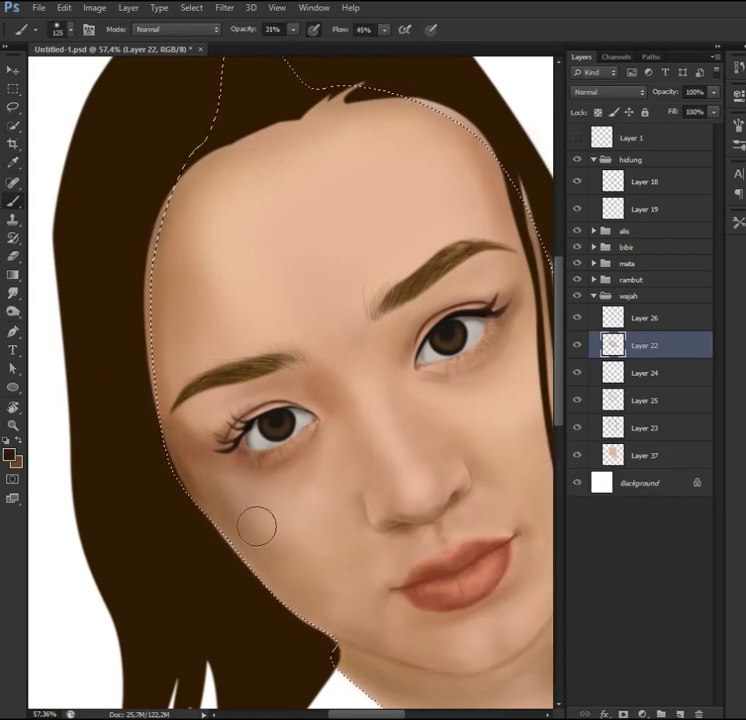
{"action": "key", "text": "bracketright"}
{"action": "key", "text": "bracketright"}
{"action": "key", "text": "bracketright"}
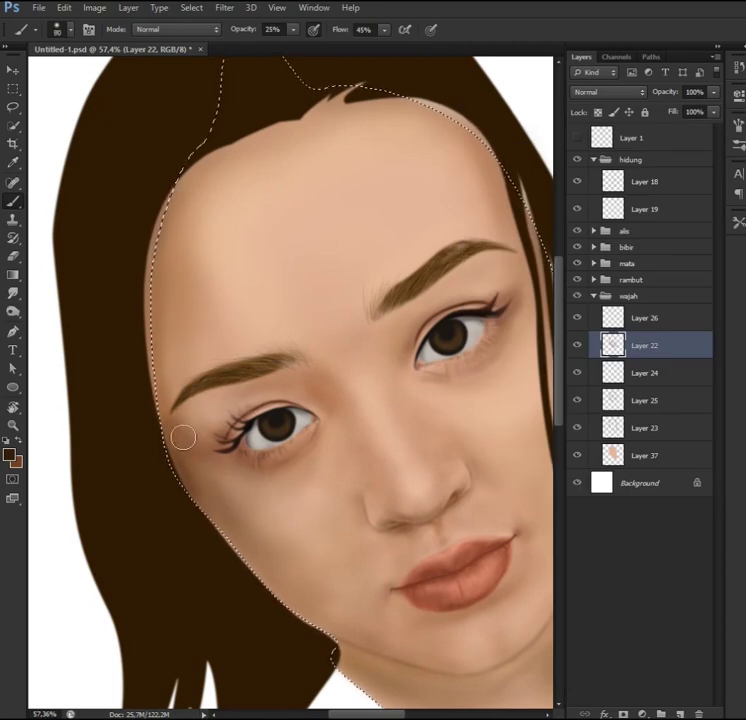
{"action": "key", "text": "2"}
{"action": "key", "text": "5"}
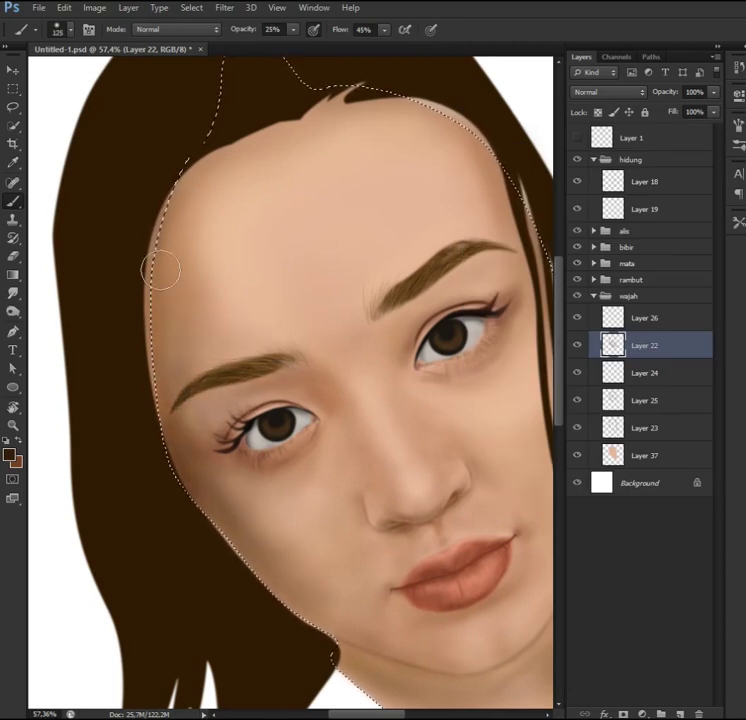
{"action": "key", "text": "bracketleft"}
{"action": "key", "text": "bracketleft"}
{"action": "key", "text": "bracketleft"}
{"action": "left_click", "coordinate": [10, 455]}
{"action": "left_click", "coordinate": [604, 463]}
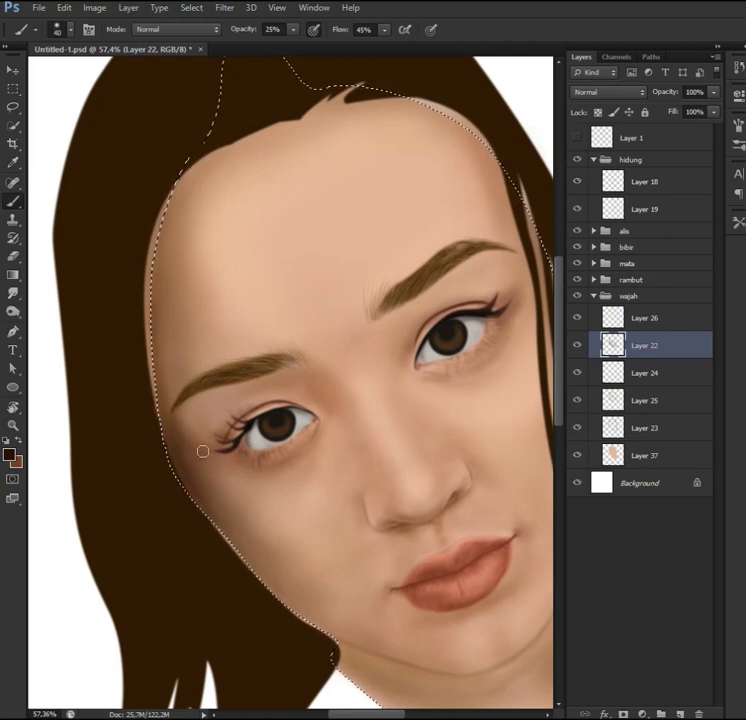
{"action": "key", "text": "bracketright"}
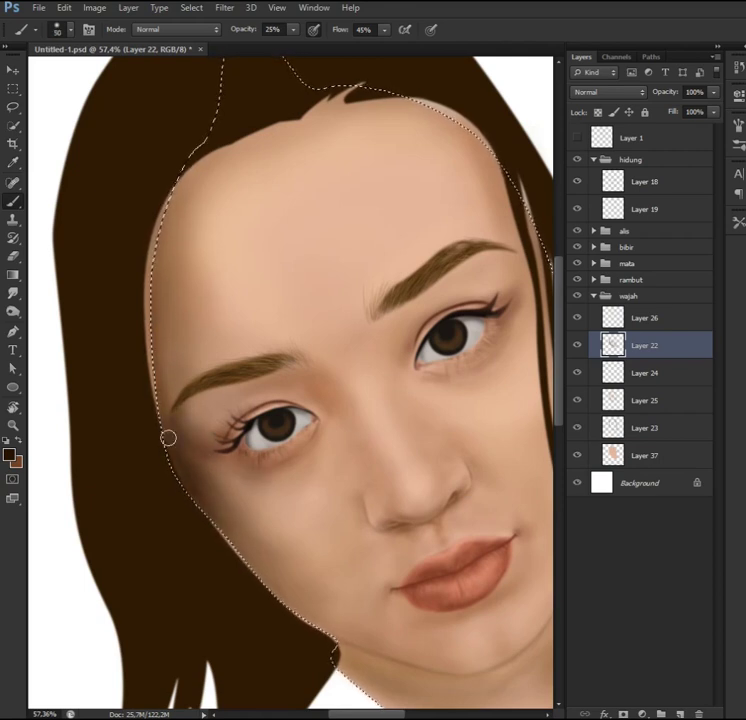
{"action": "key", "text": "ctrl+d"}
{"action": "scroll", "coordinate": [250, 540], "scroll_direction": "up", "scroll_amount": 1}
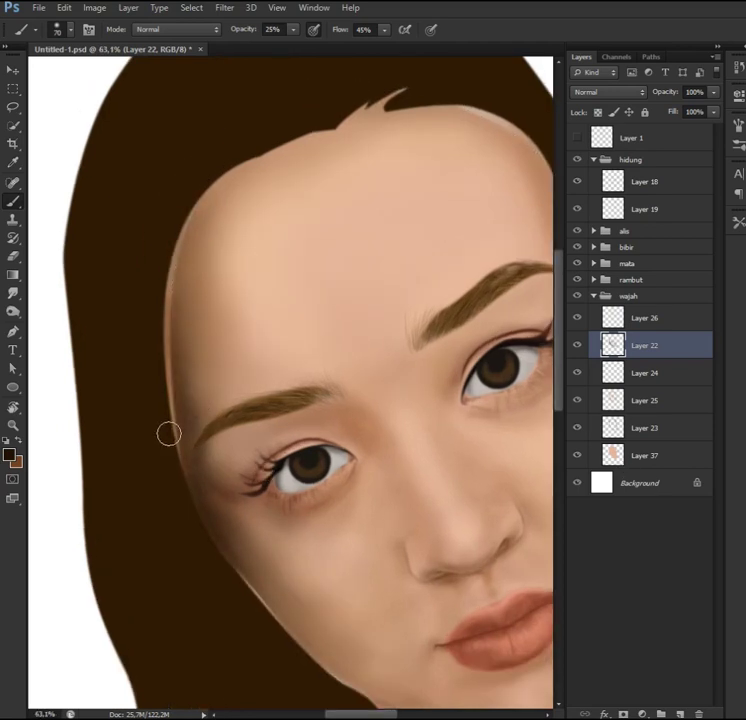
Step: Set 35% opacity, pick a medium brown, and alternate brush and eraser on the cheek
{"action": "key", "text": "3"}
{"action": "key", "text": "5"}
{"action": "scroll", "coordinate": [213, 364], "scroll_direction": "up", "scroll_amount": 1}
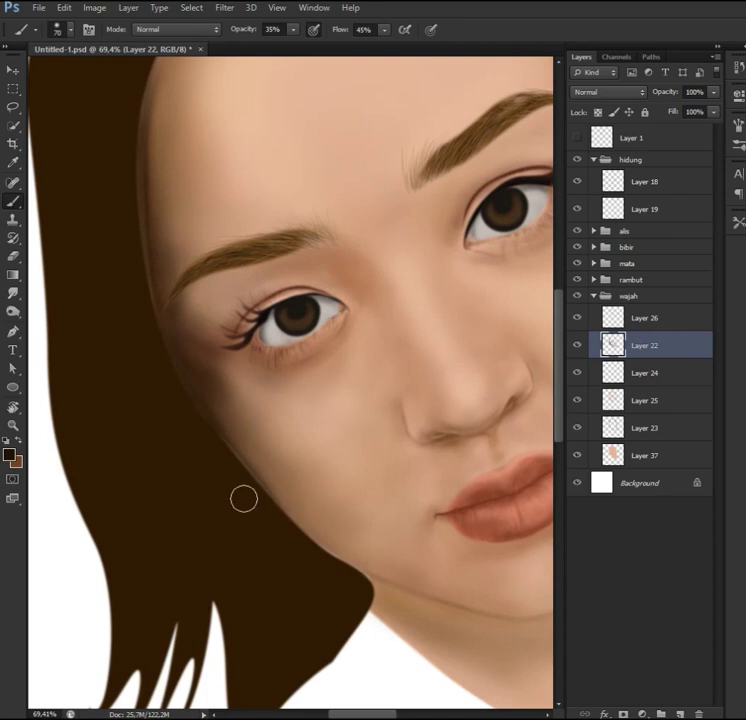
{"action": "key", "text": "e"}
{"action": "key", "text": "b"}
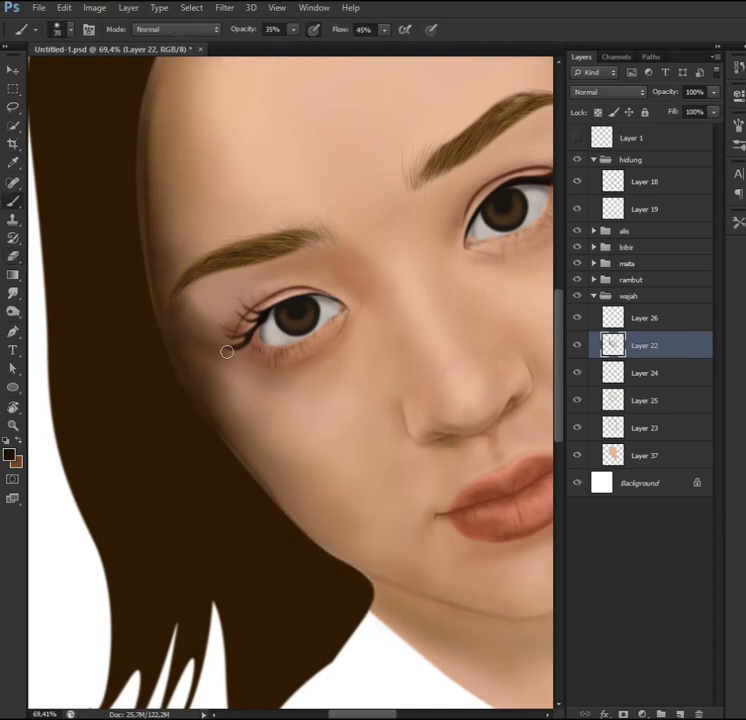
{"action": "key", "text": "e"}
{"action": "key", "text": "b"}
{"action": "left_click", "coordinate": [228, 320], "text": "alt"}
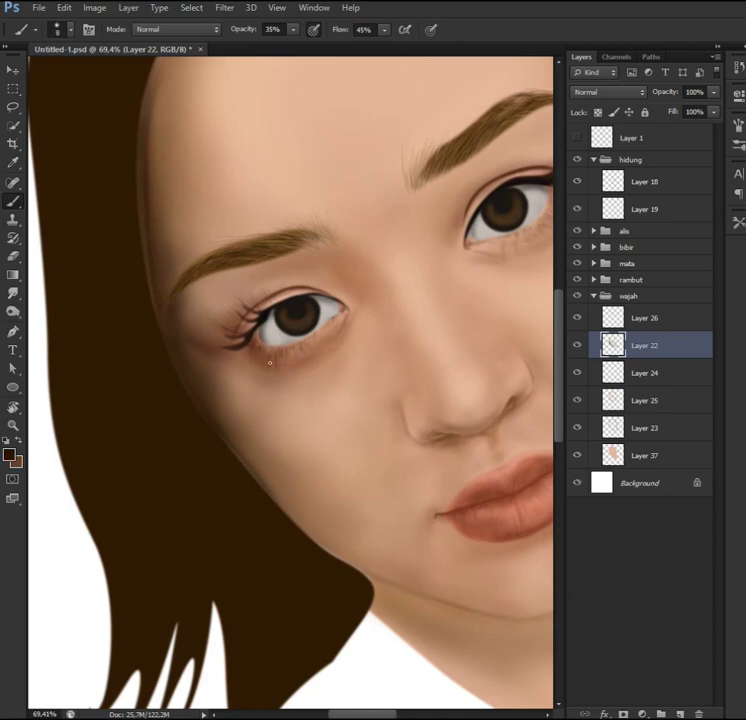
Step: Blend the cheek shading beside the left eye, then expand the mata group
{"action": "key", "text": "e"}
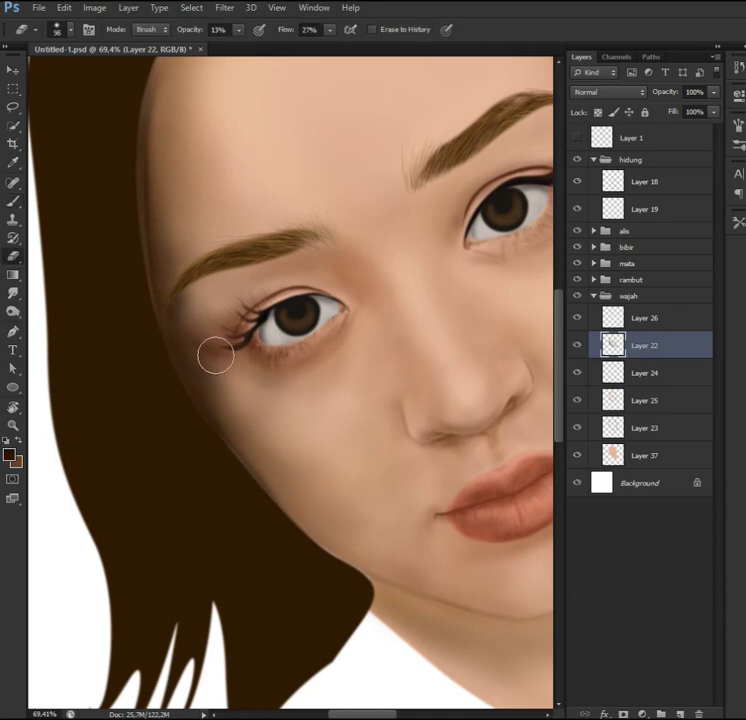
{"action": "key", "text": "b"}
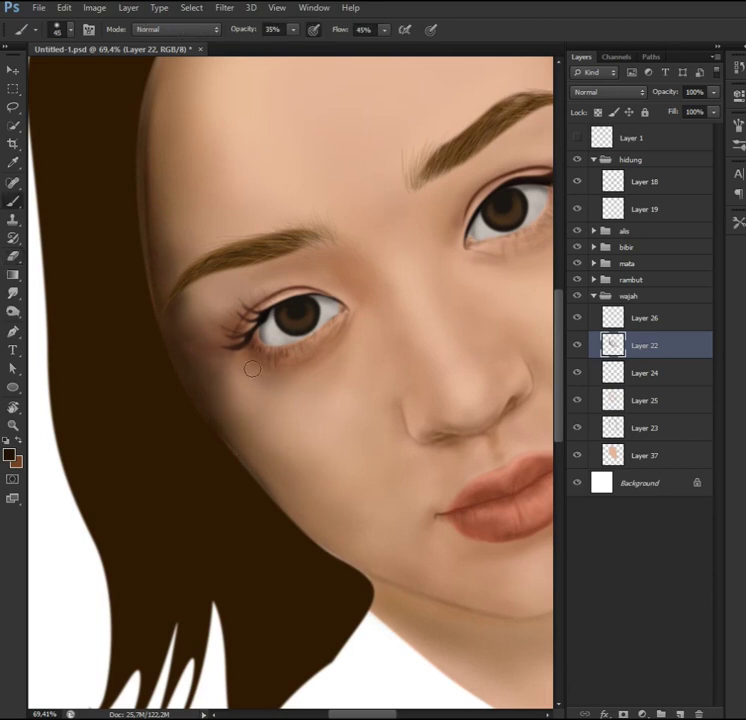
{"action": "key", "text": "e"}
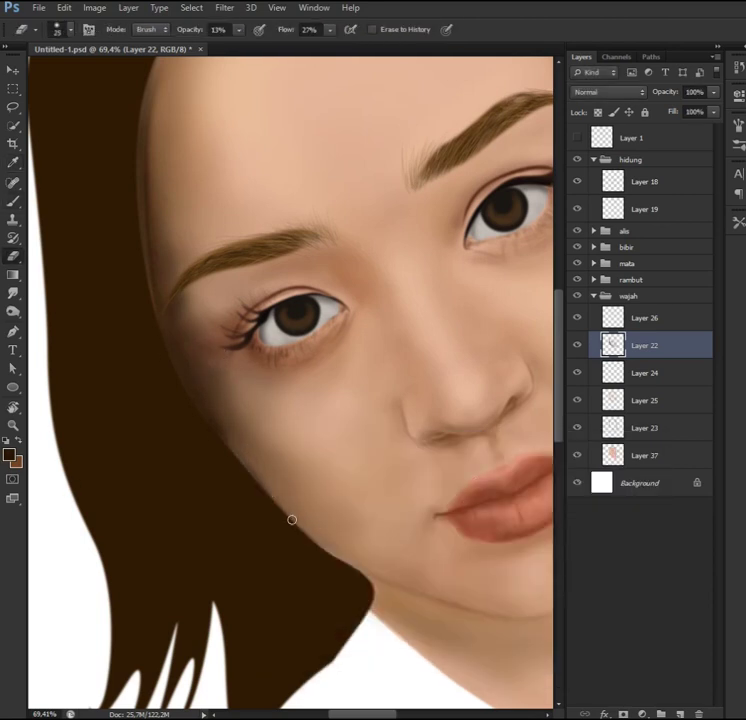
{"action": "key", "text": "b"}
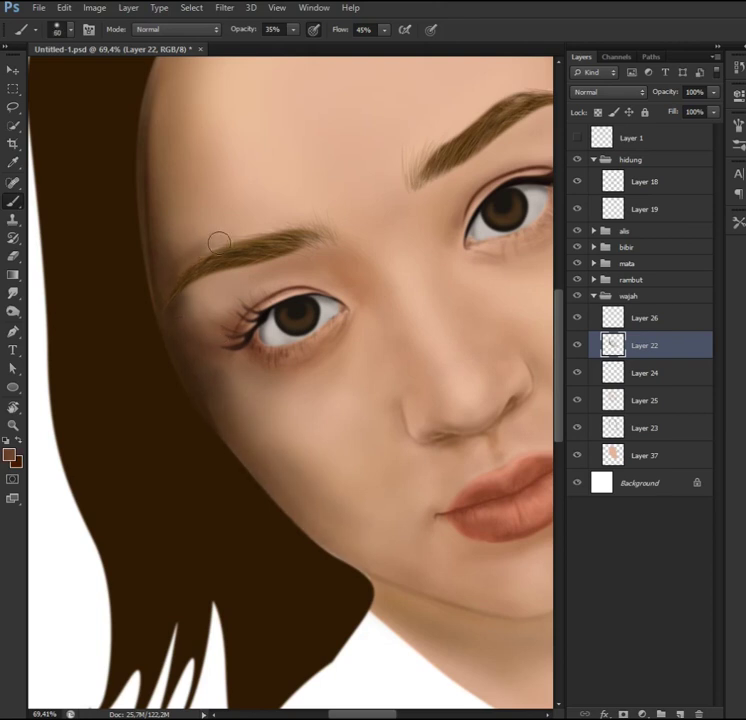
{"action": "key", "text": "e"}
{"action": "scroll", "coordinate": [183, 222], "scroll_direction": "up", "scroll_amount": 1}
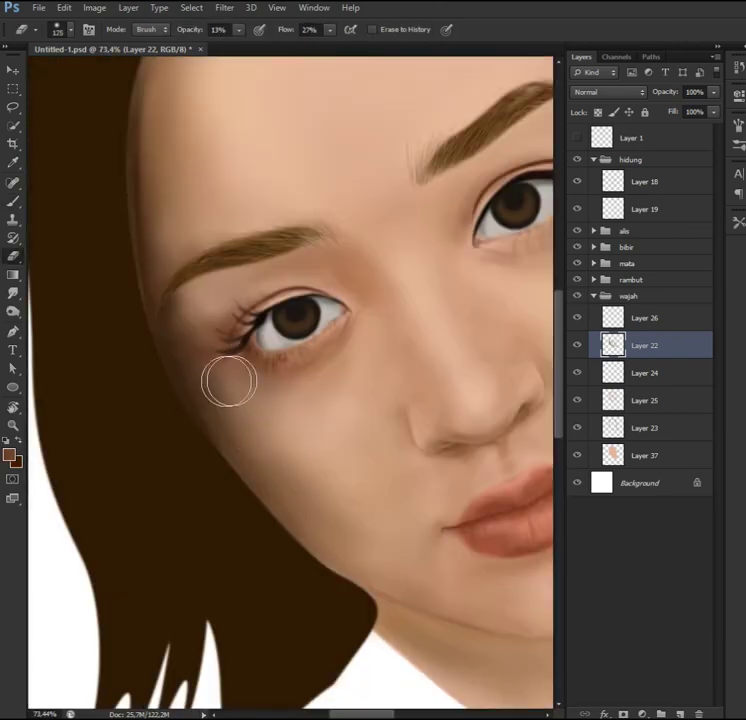
{"action": "key", "text": "bracketright"}
{"action": "key", "text": "bracketright"}
{"action": "key", "text": "bracketright"}
{"action": "key", "text": "bracketleft"}
{"action": "key", "text": "bracketleft"}
{"action": "key", "text": "bracketleft"}
{"action": "key", "text": "bracketleft"}
{"action": "key", "text": "bracketleft"}
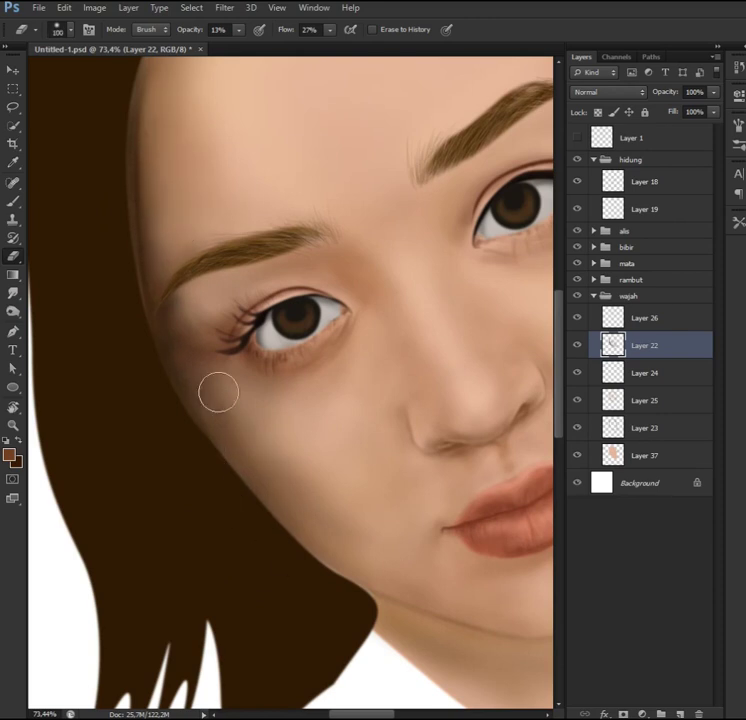
{"action": "key", "text": "b"}
{"action": "scroll", "coordinate": [286, 420], "scroll_direction": "down", "scroll_amount": 3}
{"action": "scroll", "coordinate": [284, 372], "scroll_direction": "up", "scroll_amount": 2}
{"action": "left_click", "coordinate": [594, 263]}
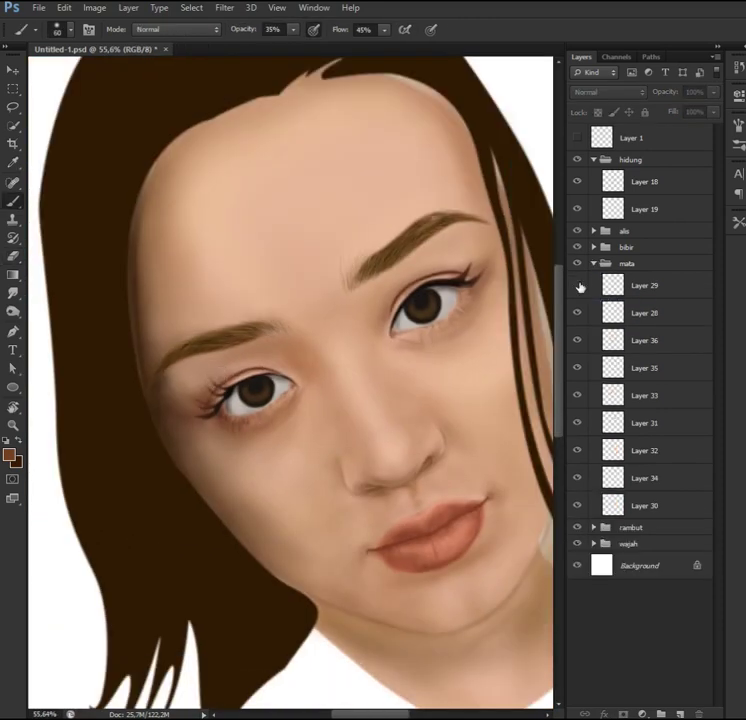
Step: Add a new layer above Layer 35 and sample a light grey-beige for iris reflections
{"action": "left_click", "coordinate": [590, 368]}
{"action": "key", "text": "ctrl+shift+alt+n"}
{"action": "scroll", "coordinate": [254, 387], "scroll_direction": "up", "scroll_amount": 5}
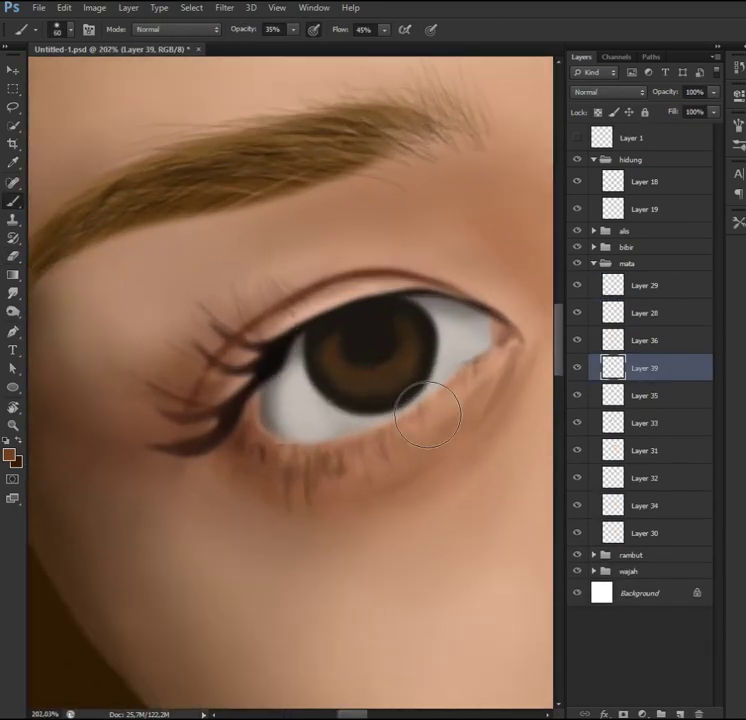
{"action": "left_click", "coordinate": [385, 410], "text": "alt"}
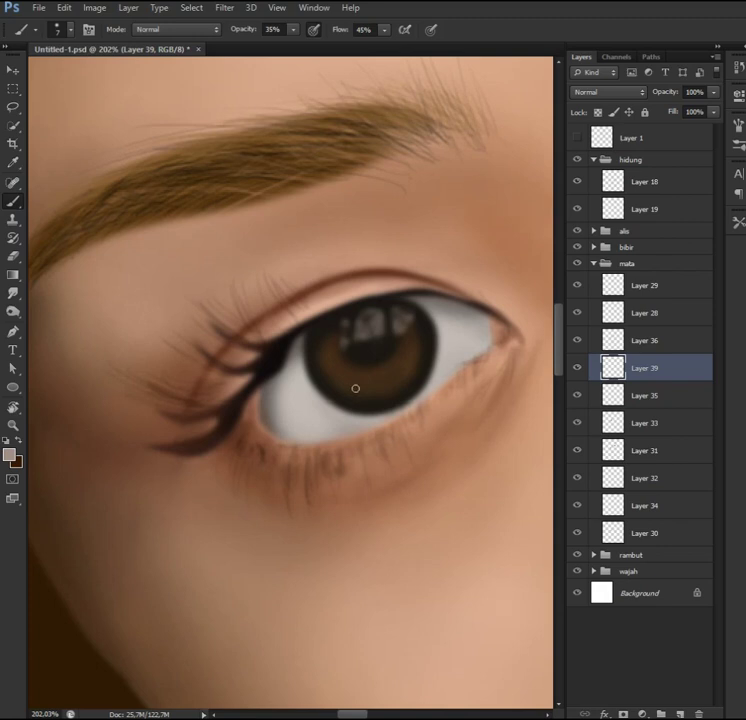
{"action": "key", "text": "e"}
{"action": "right_click", "coordinate": [352, 362]}
{"action": "key", "text": "Escape"}
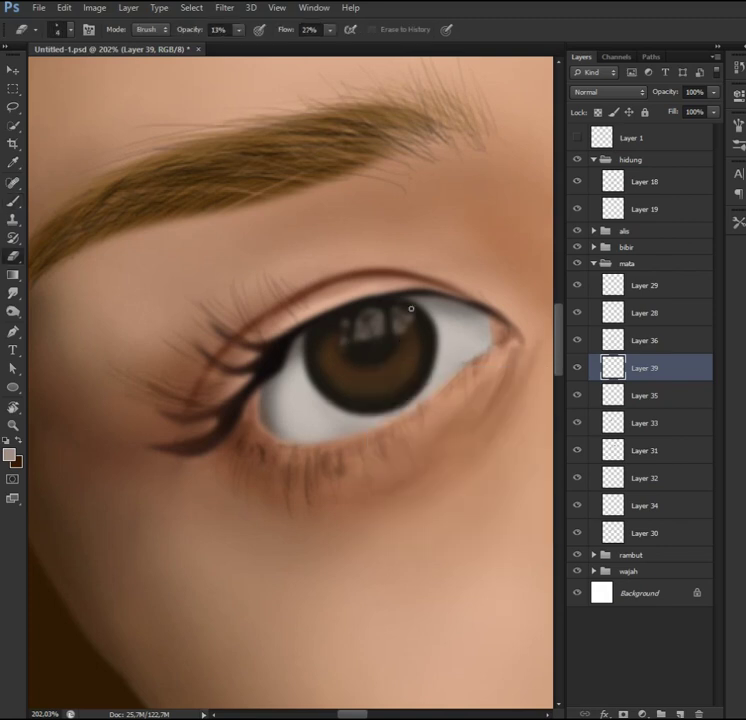
{"action": "key", "text": "b"}
{"action": "scroll", "coordinate": [353, 338], "scroll_direction": "up", "scroll_amount": 1}
{"action": "scroll", "coordinate": [376, 418], "scroll_direction": "up", "scroll_amount": 2}
Step: Set the eraser to the 111px scatter tip at 60% opacity and a tiny size
{"action": "key", "text": "alt+bracketleft"}
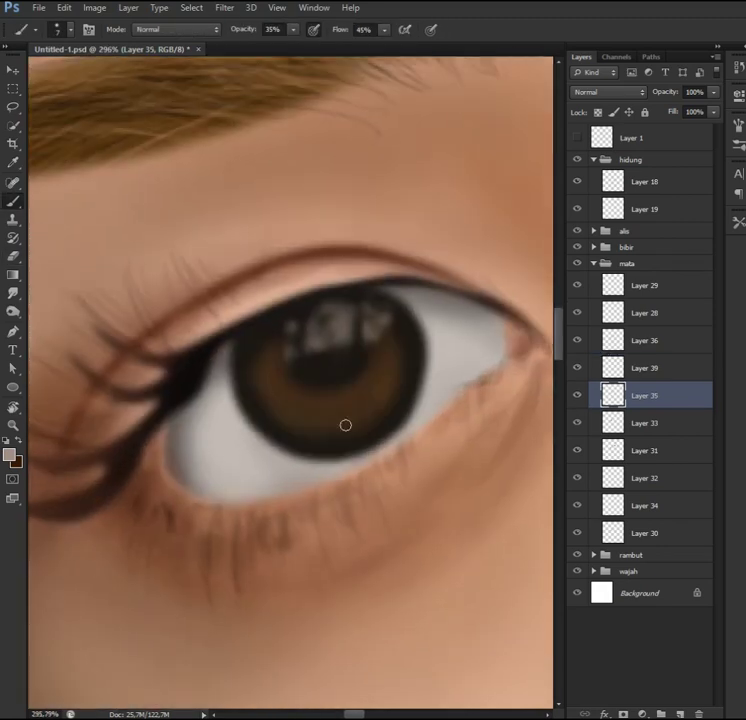
{"action": "key", "text": "e"}
{"action": "right_click", "coordinate": [340, 420]}
{"action": "left_click", "coordinate": [421, 566]}
{"action": "key", "text": "Return"}
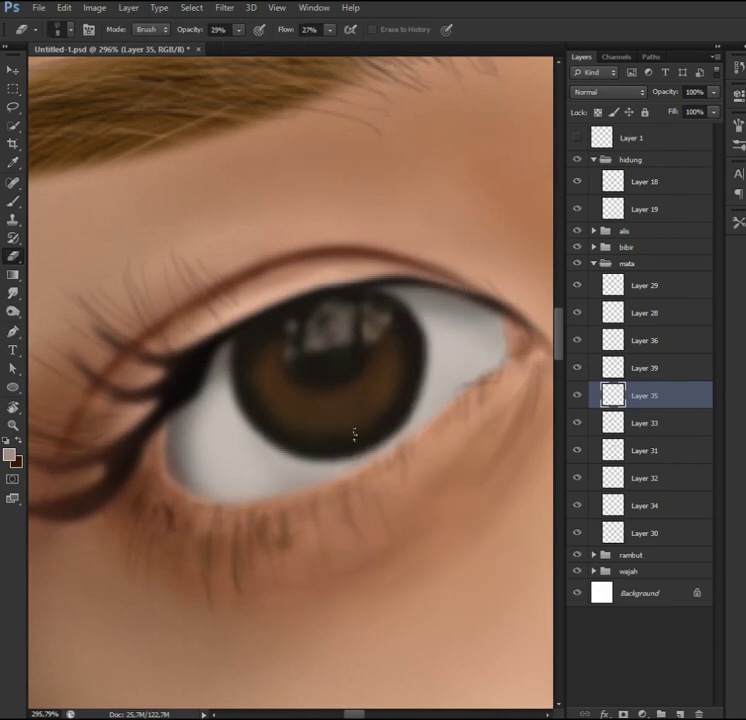
{"action": "key", "text": "6"}
{"action": "key", "text": "6"}
{"action": "key", "text": "F5"}
{"action": "key", "text": "F5"}
{"action": "key", "text": "bracketleft"}
{"action": "key", "text": "bracketleft"}
{"action": "key", "text": "bracketleft"}
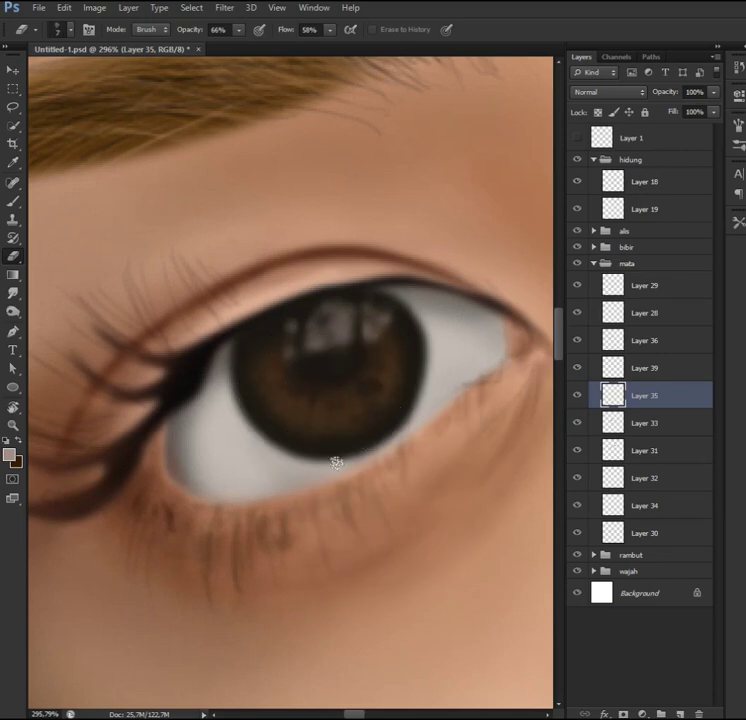
Step: Texture the iris with a dark brown and a sampled lighter brown
{"action": "left_click", "coordinate": [304, 357]}
{"action": "key", "text": "Return"}
{"action": "key", "text": "b"}
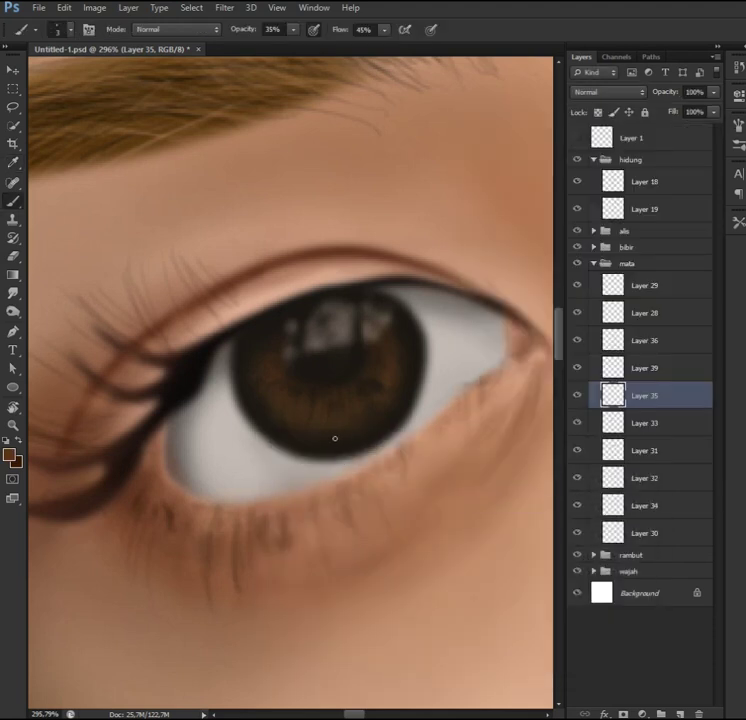
{"action": "left_click", "coordinate": [287, 408], "text": "alt"}
{"action": "key", "text": "Return"}
{"action": "scroll", "coordinate": [275, 380], "scroll_direction": "down", "scroll_amount": 1}
{"action": "scroll", "coordinate": [337, 411], "scroll_direction": "up", "scroll_amount": 1}
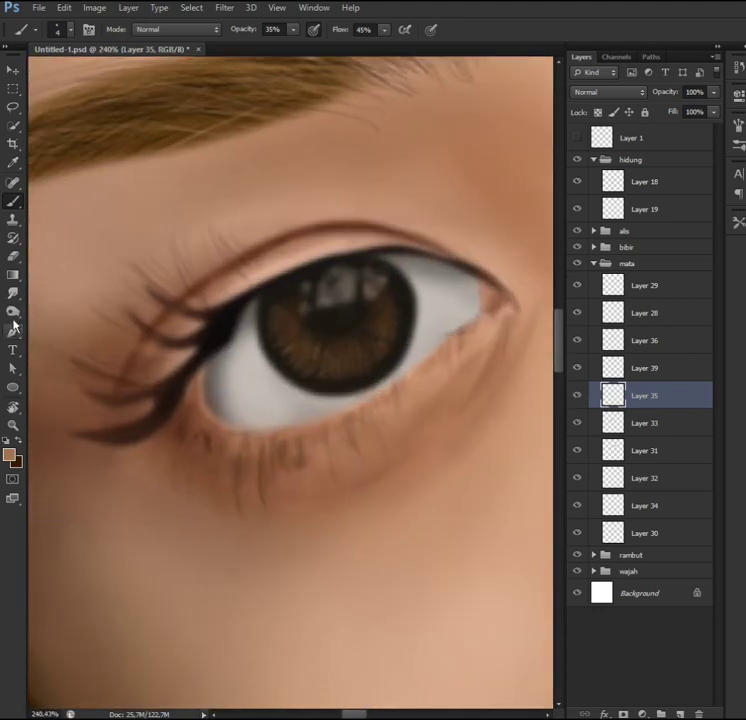
Step: Brighten the iris with the Dodge tool set to Midtones
{"action": "key", "text": "o"}
{"action": "left_click", "coordinate": [167, 28]}
{"action": "left_click", "coordinate": [160, 57]}
{"action": "left_click", "coordinate": [167, 28]}
{"action": "key", "text": "shift+o"}
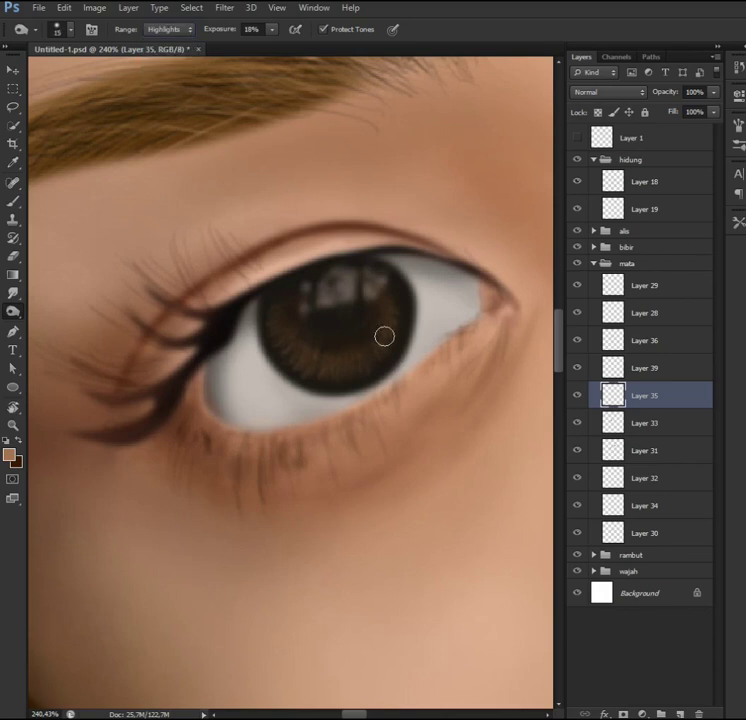
{"action": "key", "text": "shift+o"}
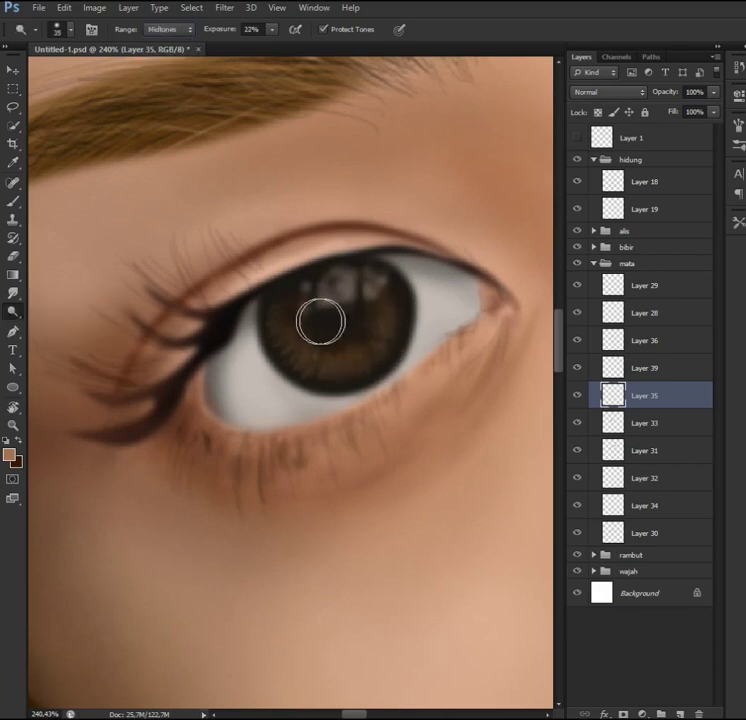
{"action": "scroll", "coordinate": [328, 376], "scroll_direction": "down", "scroll_amount": 10}
{"action": "scroll", "coordinate": [359, 308], "scroll_direction": "up", "scroll_amount": 5}
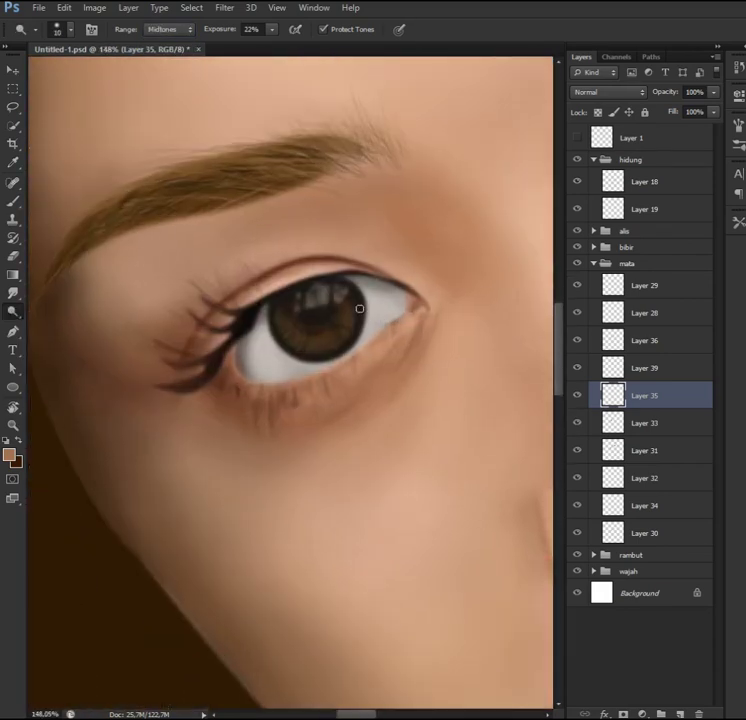
Step: On Layer 39, refine the highlight with a sampled pale skin tone and the eraser
{"action": "left_click", "coordinate": [640, 368]}
{"action": "key", "text": "b"}
{"action": "left_click", "coordinate": [267, 325], "text": "alt"}
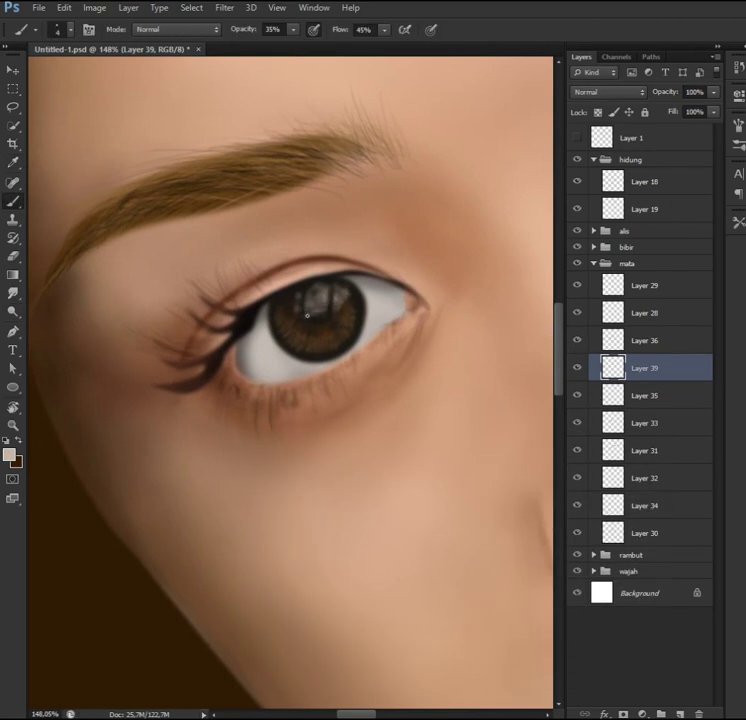
{"action": "key", "text": "e"}
{"action": "right_click", "coordinate": [319, 311]}
{"action": "key", "text": "Escape"}
{"action": "key", "text": "F5"}
{"action": "key", "text": "F5"}
{"action": "scroll", "coordinate": [259, 451], "scroll_direction": "down", "scroll_amount": 5}
{"action": "scroll", "coordinate": [236, 493], "scroll_direction": "up", "scroll_amount": 3}
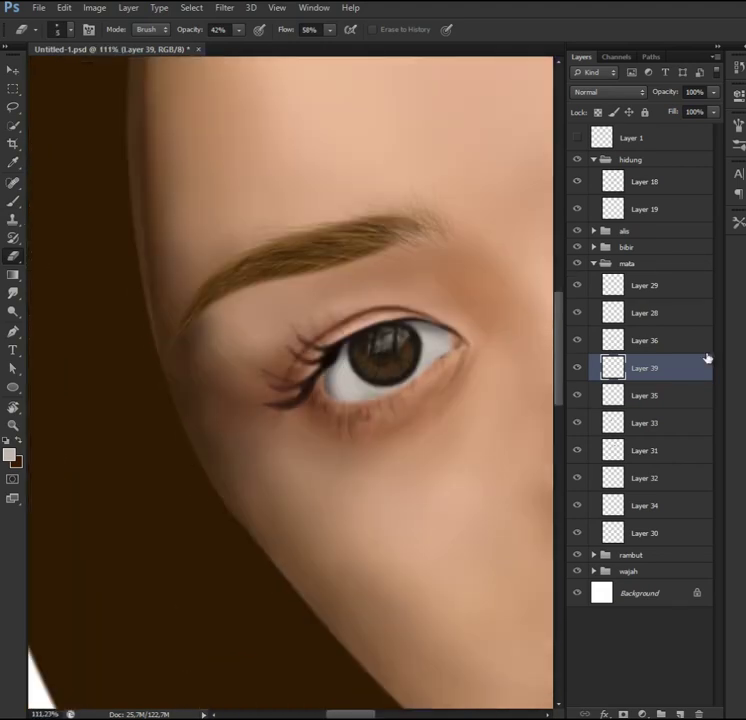
Step: Switch to Layer 28 with swapped colours and a slightly larger brush
{"action": "left_click", "coordinate": [583, 313]}
{"action": "scroll", "coordinate": [434, 366], "scroll_direction": "up", "scroll_amount": 1}
{"action": "key", "text": "x"}
{"action": "key", "text": "b"}
{"action": "key", "text": "F5"}
{"action": "key", "text": "F5"}
{"action": "key", "text": "bracketright"}
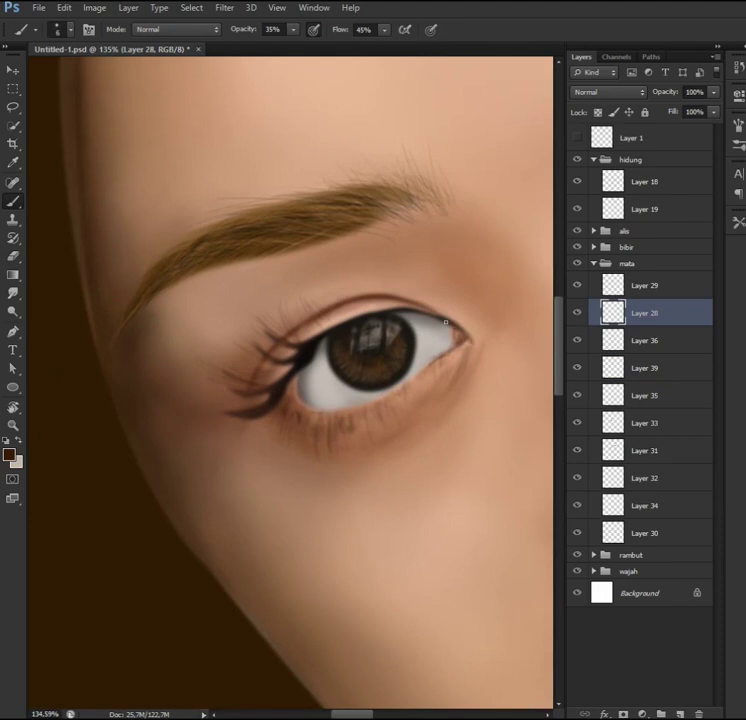
Step: Paint a faint light line along the lower lid and brighten the eye white's inner corner
{"action": "mouse_move", "coordinate": [447, 354]}
{"action": "left_mouse_down"}
{"action": "mouse_move", "coordinate": [313, 433]}
{"action": "mouse_move", "coordinate": [394, 414]}
{"action": "left_mouse_up"}
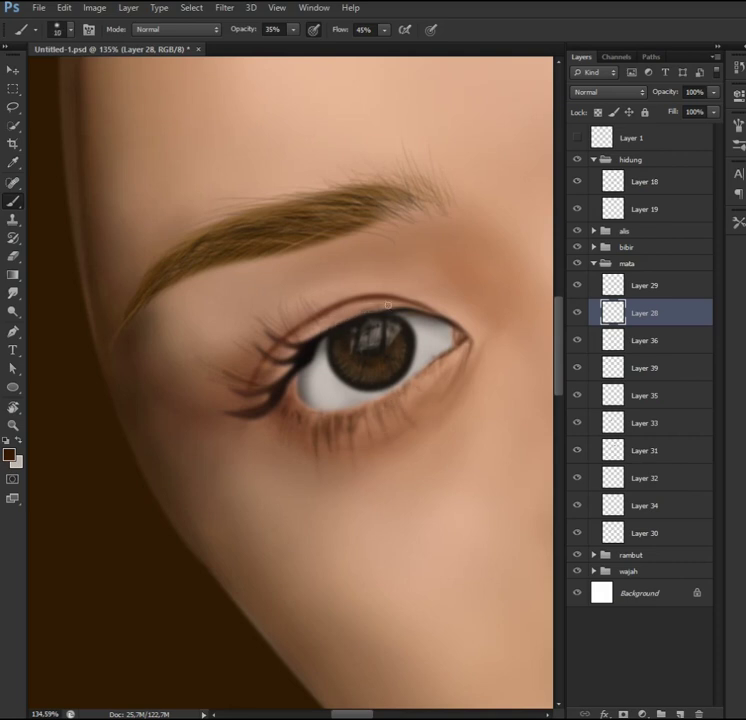
{"action": "left_click_drag", "start_coordinate": [313, 394], "coordinate": [295, 377]}
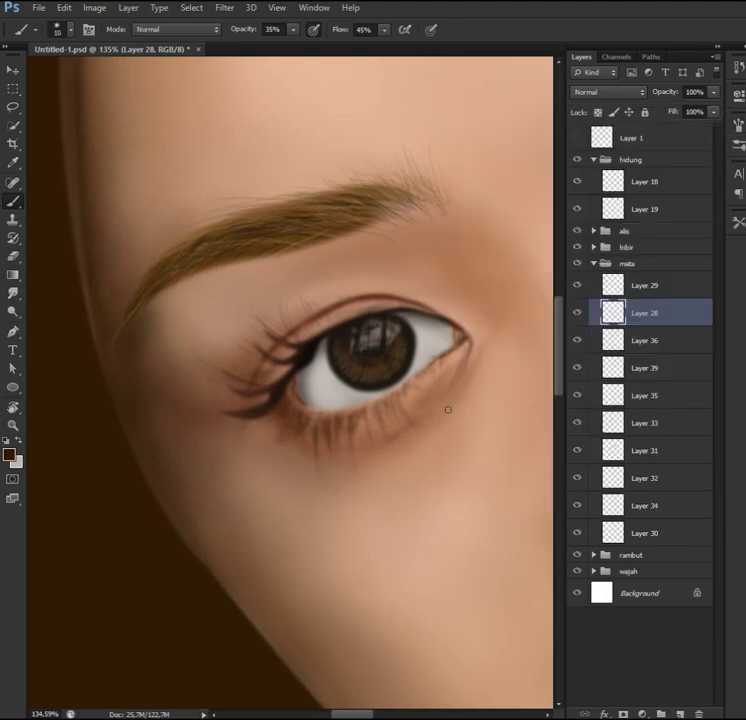
{"action": "key", "text": "e"}
{"action": "right_click", "coordinate": [372, 494]}
{"action": "key", "text": "Return"}
Step: On Layer 34, sample lighter colours and lighten the eye white near the lower lid
{"action": "left_click", "coordinate": [645, 505]}
{"action": "key", "text": "x"}
{"action": "key", "text": "b"}
{"action": "left_click", "coordinate": [313, 400], "text": "alt"}
{"action": "left_click_drag", "start_coordinate": [313, 400], "coordinate": [309, 383]}
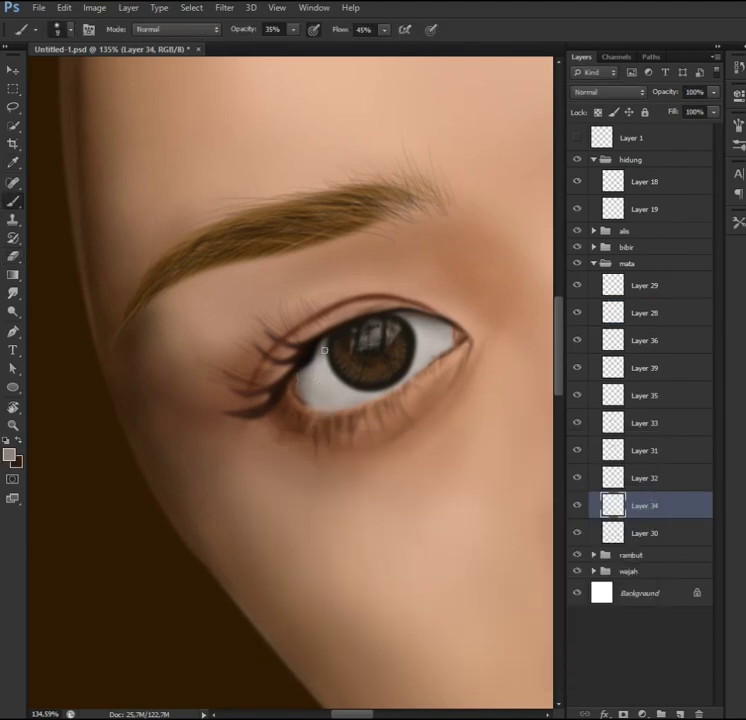
{"action": "left_click", "coordinate": [309, 388], "text": "alt"}
{"action": "mouse_move", "coordinate": [320, 401]}
{"action": "left_mouse_down"}
{"action": "mouse_move", "coordinate": [298, 390]}
{"action": "mouse_move", "coordinate": [376, 393]}
{"action": "left_mouse_up"}
{"action": "scroll", "coordinate": [410, 465], "scroll_direction": "down", "scroll_amount": 2}
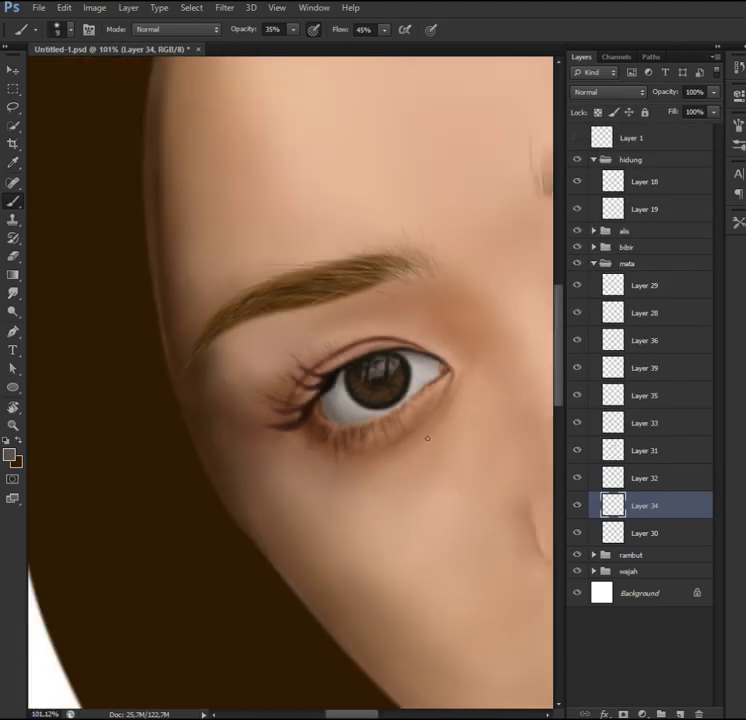
{"action": "scroll", "coordinate": [416, 346], "scroll_direction": "up", "scroll_amount": 2}
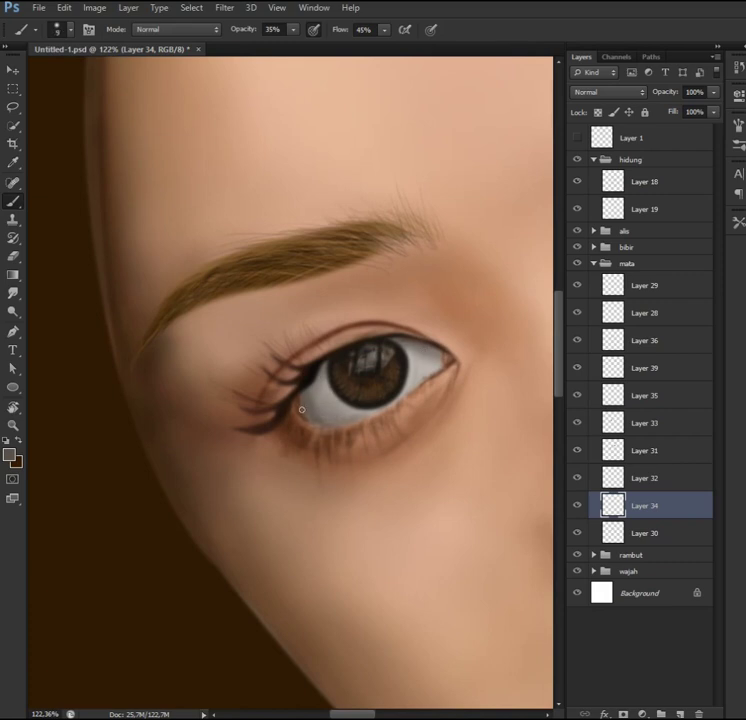
Step: On Layer 28, paint a lighter brown rim at the lower lid's outer corner, then check the iris layer
{"action": "left_click", "coordinate": [613, 312]}
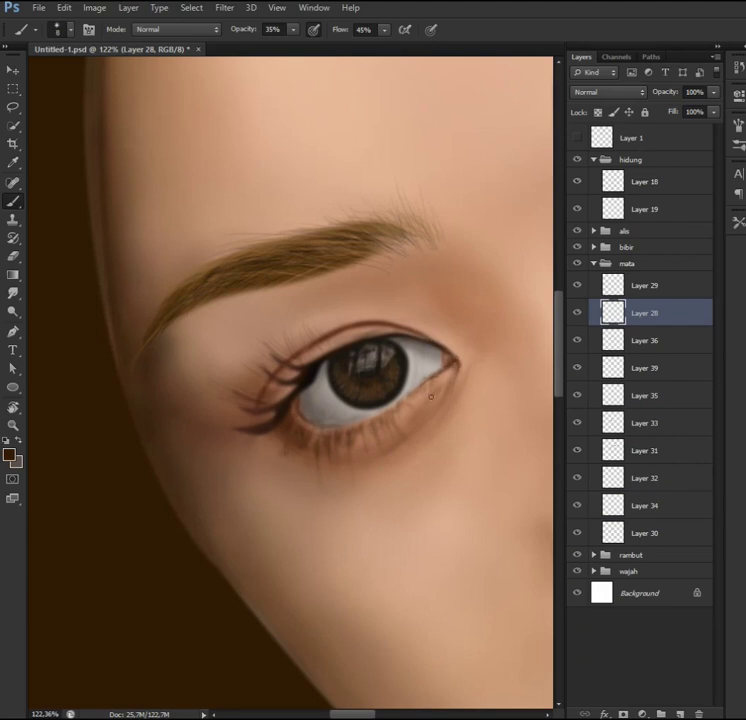
{"action": "key", "text": "e"}
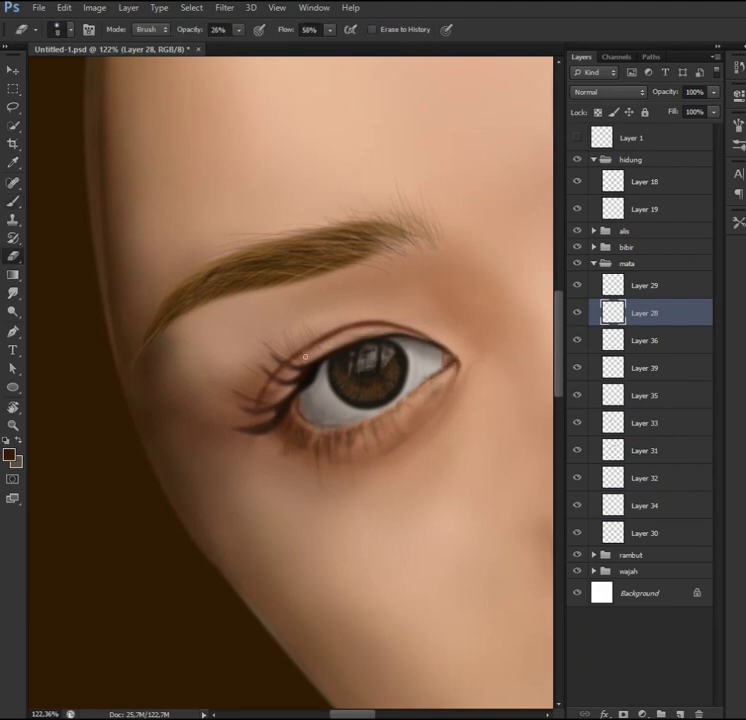
{"action": "key", "text": "b"}
{"action": "left_click", "coordinate": [10, 455]}
{"action": "left_click", "coordinate": [421, 568]}
{"action": "left_click", "coordinate": [606, 463]}
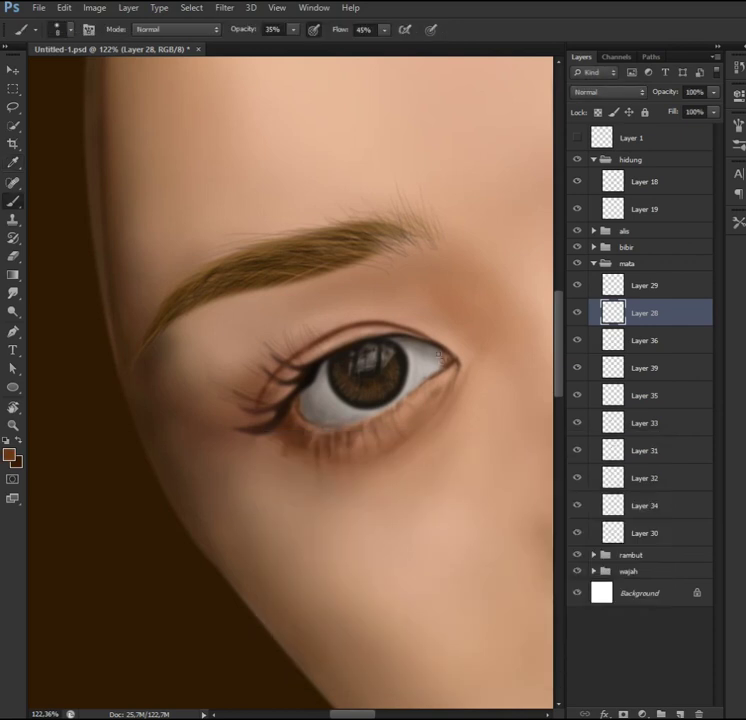
{"action": "left_click_drag", "start_coordinate": [449, 371], "coordinate": [399, 402]}
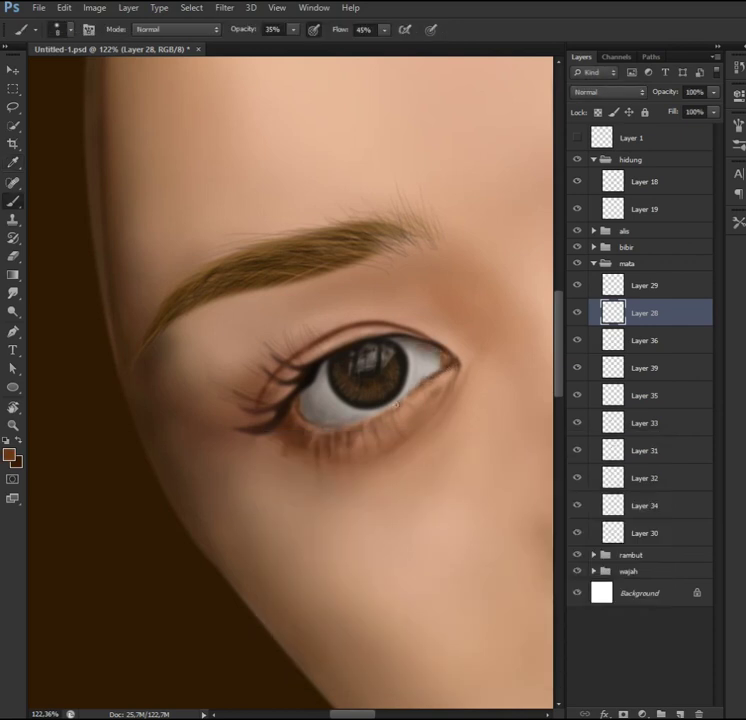
{"action": "key", "text": "x"}
{"action": "scroll", "coordinate": [460, 367], "scroll_direction": "up", "scroll_amount": 1}
{"action": "left_click", "coordinate": [577, 423]}
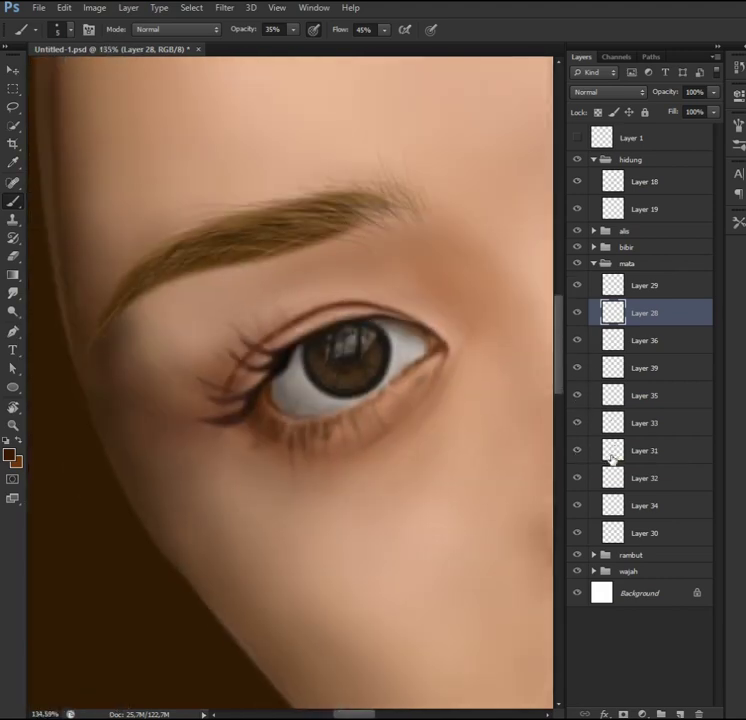
Step: Add a new layer above Layer 31 and draw a dark brown eyelash above the upper lid
{"action": "left_click", "coordinate": [590, 450]}
{"action": "key", "text": "ctrl+shift+alt+n"}
{"action": "left_click", "coordinate": [10, 455]}
{"action": "left_click", "coordinate": [606, 463]}
{"action": "left_click_drag", "start_coordinate": [447, 326], "coordinate": [455, 280]}
{"action": "key", "text": "ctrl+z"}
{"action": "mouse_move", "coordinate": [324, 319]}
{"action": "left_mouse_down"}
{"action": "mouse_move", "coordinate": [299, 298]}
{"action": "mouse_move", "coordinate": [265, 307]}
{"action": "left_mouse_up"}
{"action": "key", "text": "shift+0"}
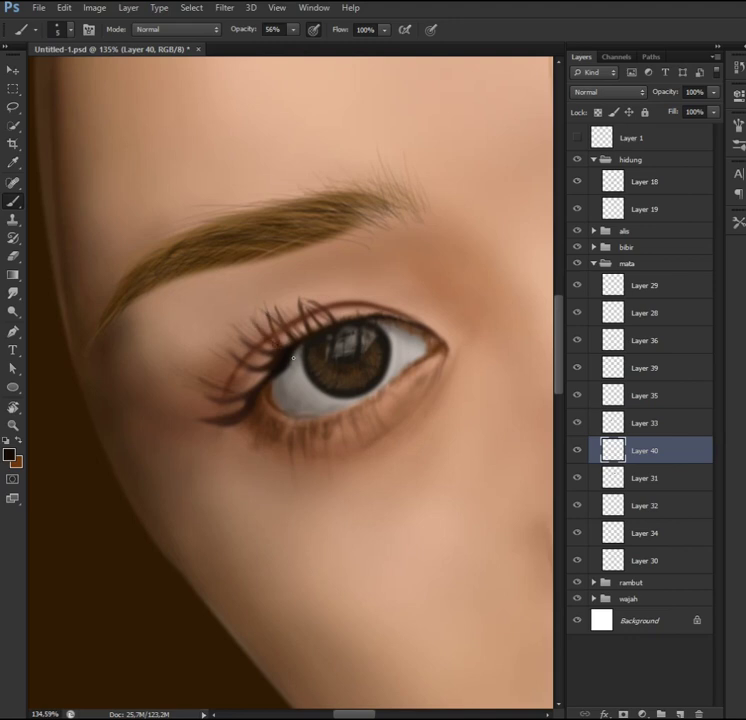
Step: Rotate the canvas sideways and back upright, then pan so the eye sits lower with the nose visible
{"action": "key", "text": "e"}
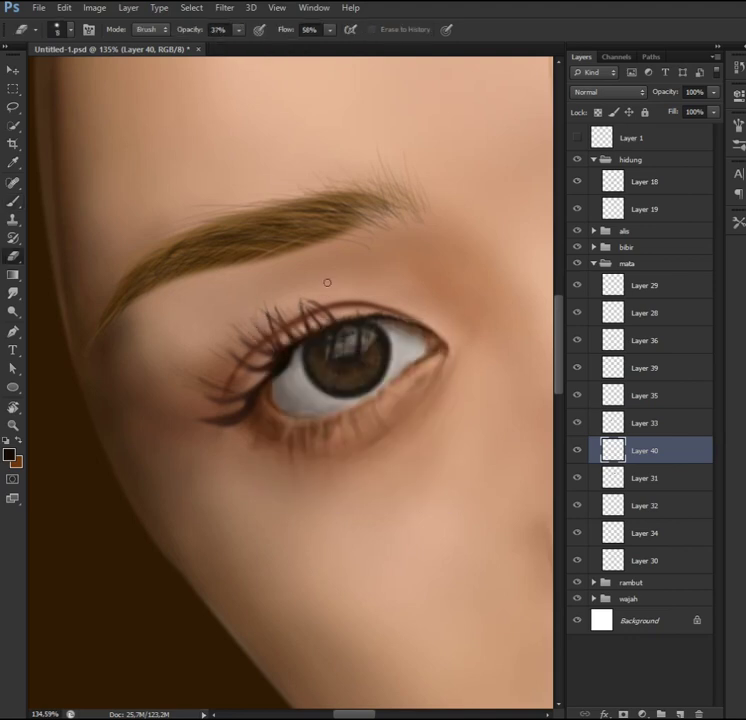
{"action": "key", "text": "r"}
{"action": "left_click_drag", "start_coordinate": [327, 282], "coordinate": [285, 400]}
{"action": "key", "text": "b"}
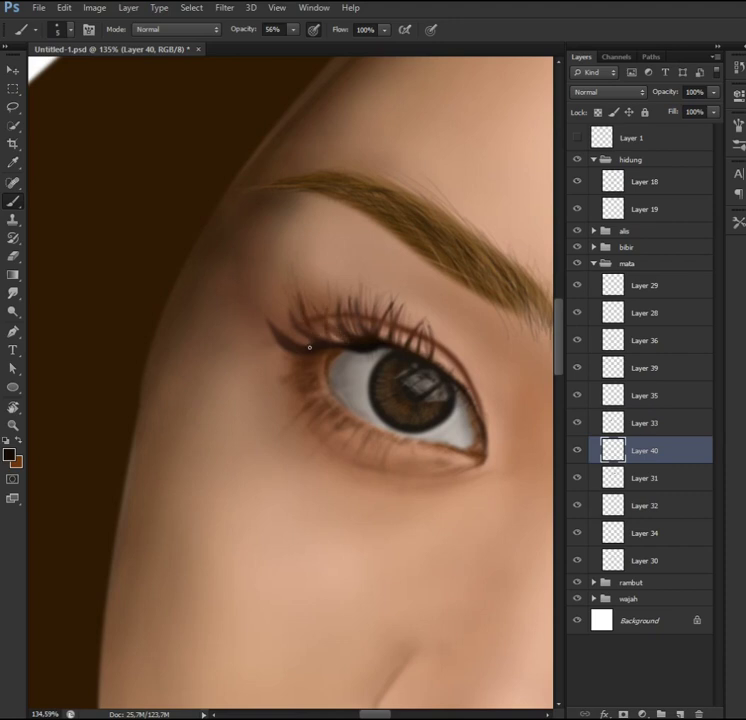
{"action": "mouse_move", "coordinate": [314, 450]}
{"action": "left_mouse_down"}
{"action": "mouse_move", "coordinate": [310, 373]}
{"action": "mouse_move", "coordinate": [330, 360]}
{"action": "left_mouse_up"}
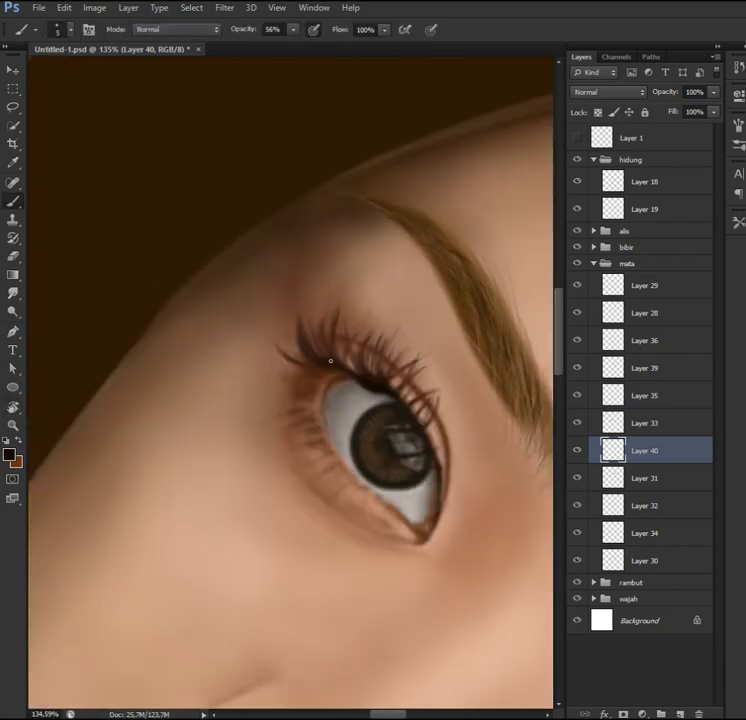
{"action": "left_click_drag", "start_coordinate": [393, 467], "coordinate": [286, 379]}
{"action": "left_click_drag", "start_coordinate": [337, 373], "coordinate": [373, 350]}
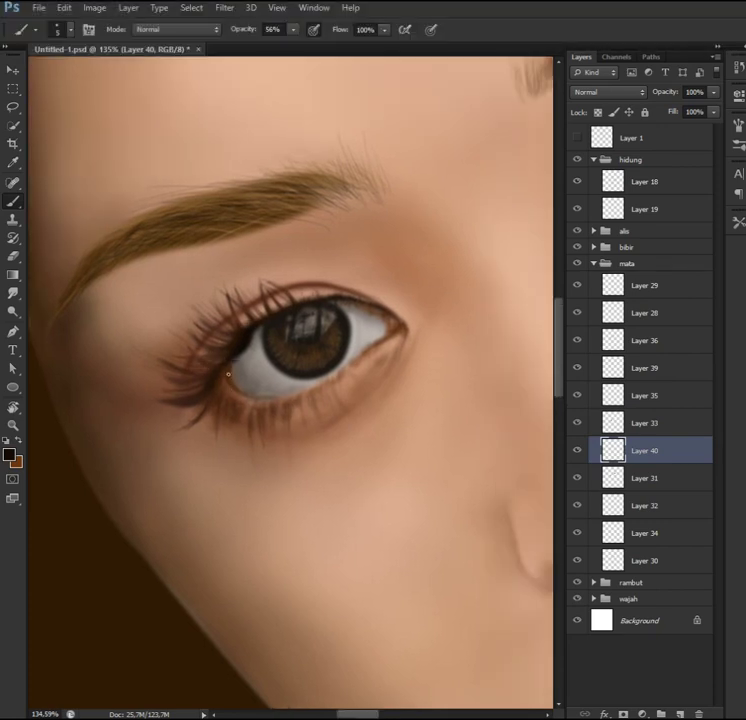
{"action": "left_click_drag", "start_coordinate": [232, 387], "coordinate": [252, 430]}
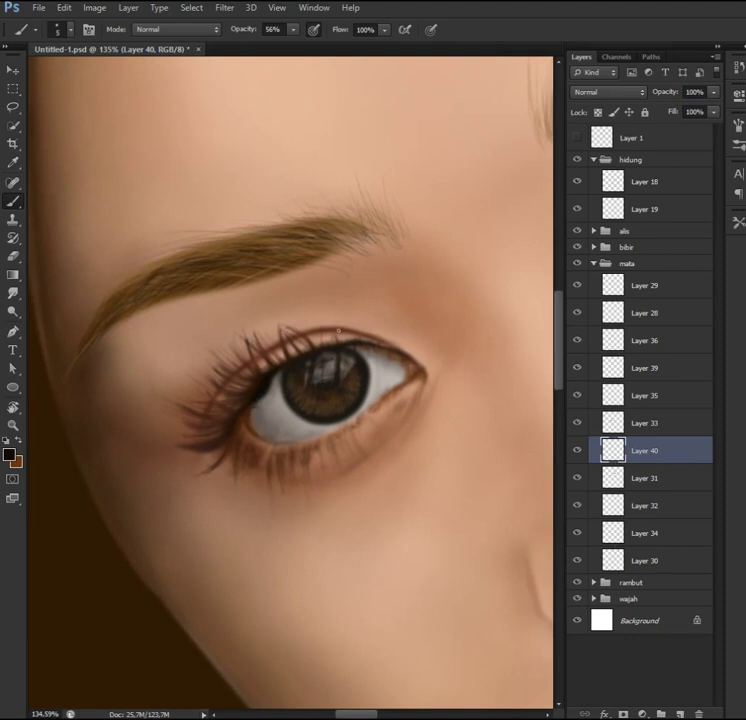
Step: Set up touch-up colours: light grey on Layer 39 and light pink skin on Layer 29
{"action": "left_click", "coordinate": [612, 368]}
{"action": "left_click", "coordinate": [9, 455]}
{"action": "key", "text": "Return"}
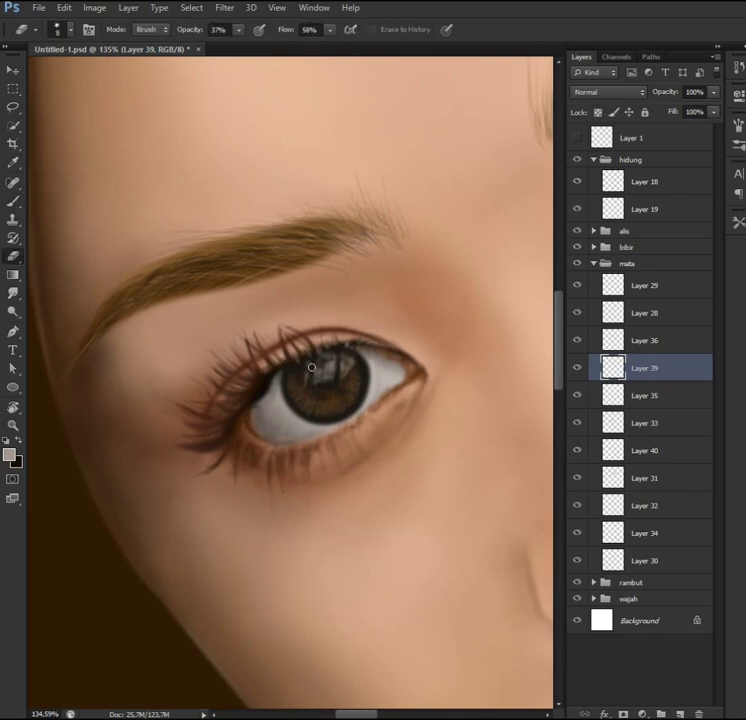
{"action": "left_click", "coordinate": [586, 292]}
{"action": "left_click", "coordinate": [9, 455]}
{"action": "key", "text": "Return"}
{"action": "key", "text": "F5"}
{"action": "key", "text": "F5"}
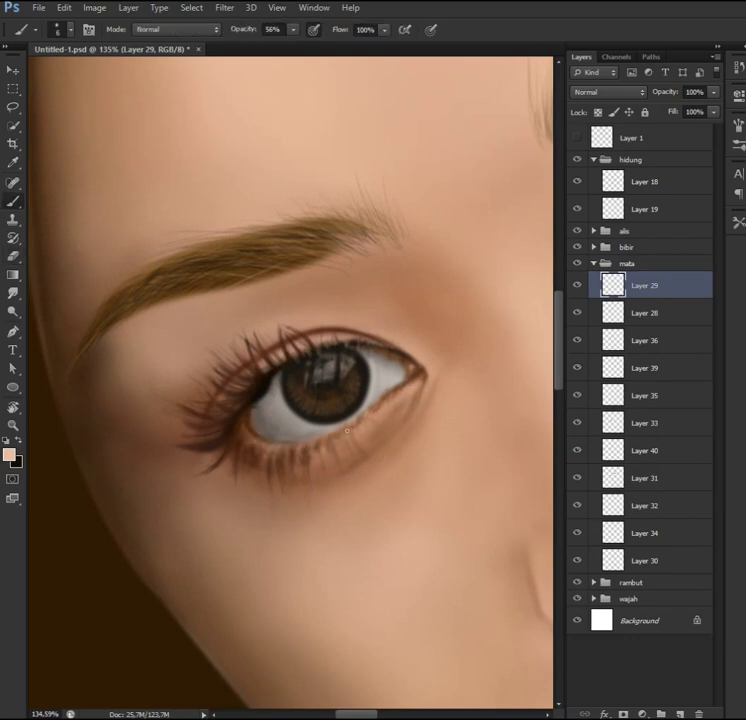
{"action": "key", "text": "e"}
{"action": "scroll", "coordinate": [388, 461], "scroll_direction": "down", "scroll_amount": 3}
{"action": "scroll", "coordinate": [520, 443], "scroll_direction": "up", "scroll_amount": 3}
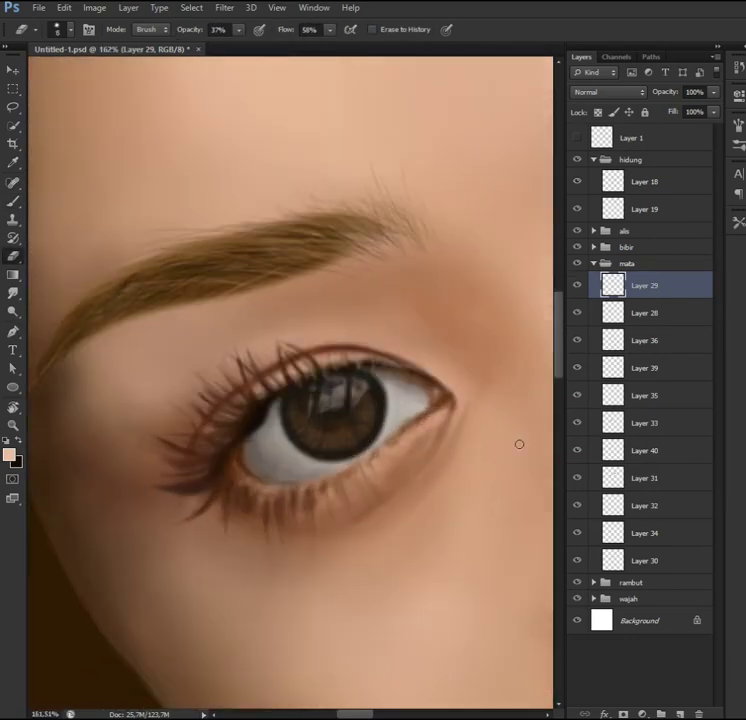
Step: On Layer 35, choose dark brown and set the brush to size 10, 46% opacity, about 56% flow
{"action": "key", "text": "b"}
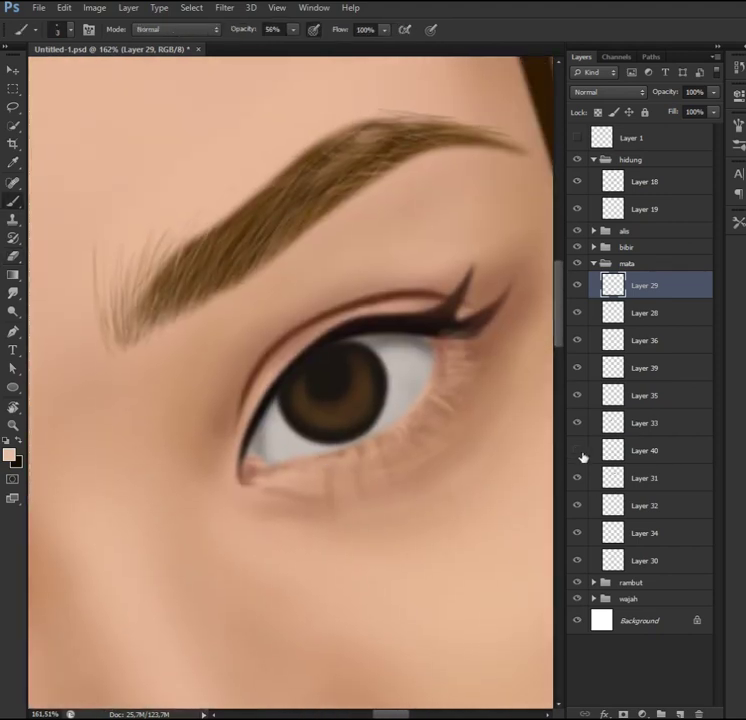
{"action": "left_click", "coordinate": [645, 395]}
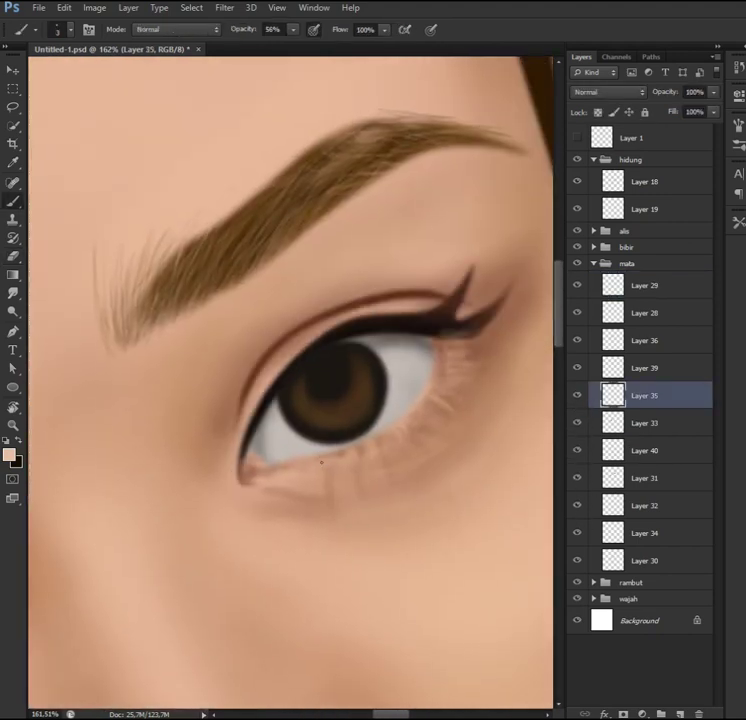
{"action": "left_click", "coordinate": [9, 455]}
{"action": "left_click", "coordinate": [320, 395]}
{"action": "left_click", "coordinate": [583, 463]}
{"action": "key", "text": "bracketleft"}
{"action": "key", "text": "bracketleft"}
{"action": "key", "text": "4"}
{"action": "key", "text": "6"}
{"action": "key", "text": "shift+5"}
{"action": "key", "text": "shift+6"}
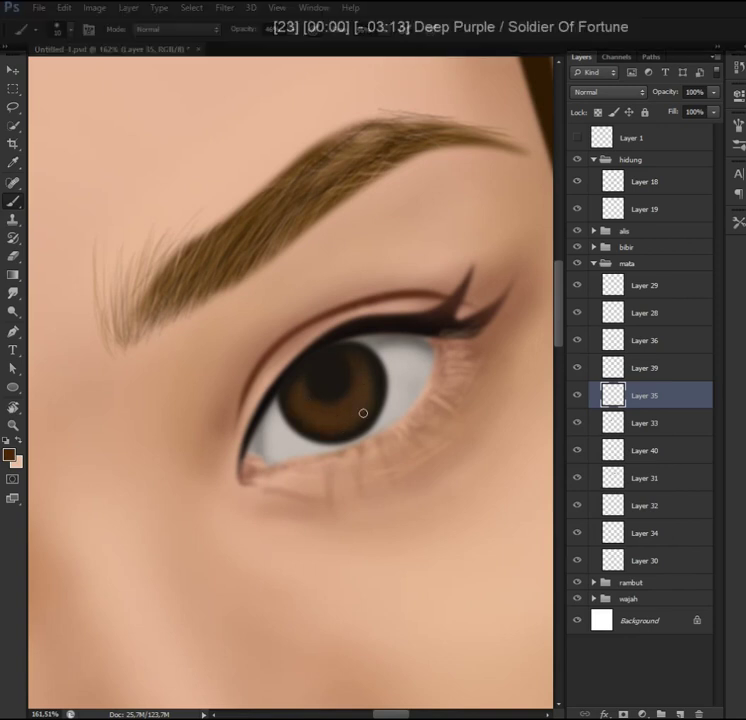
Step: Set the eraser to size 10, 53% opacity and 78% flow, then size 15 at 38% opacity
{"action": "key", "text": "e"}
{"action": "right_click", "coordinate": [394, 411]}
{"action": "key", "text": "Escape"}
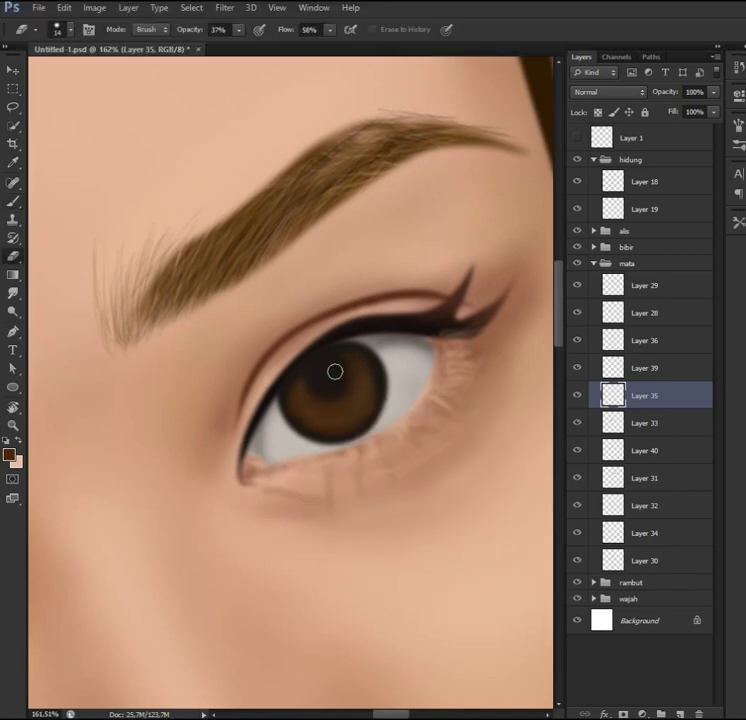
{"action": "right_click", "coordinate": [371, 387]}
{"action": "key", "text": "F5"}
{"action": "key", "text": "F5"}
{"action": "key", "text": "bracketleft"}
{"action": "key", "text": "5"}
{"action": "key", "text": "3"}
{"action": "key", "text": "shift+7"}
{"action": "key", "text": "shift+8"}
{"action": "right_click", "coordinate": [335, 402]}
{"action": "key", "text": "Escape"}
{"action": "key", "text": "bracketright"}
{"action": "key", "text": "3"}
{"action": "key", "text": "8"}
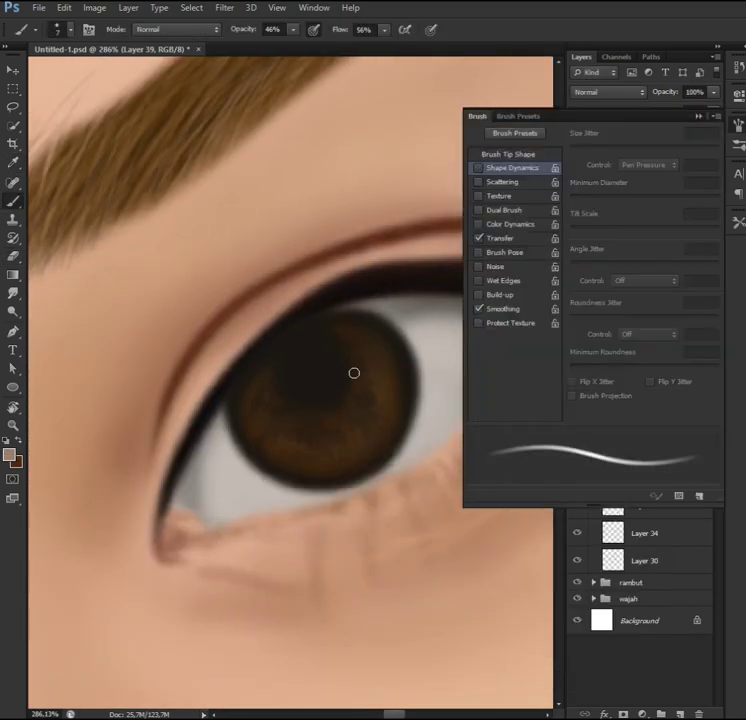
Step: Paint a grey-white reflection onto the iris and reduce the eraser flow to 51%
{"action": "mouse_move", "coordinate": [324, 359]}
{"action": "left_mouse_down"}
{"action": "mouse_move", "coordinate": [291, 365]}
{"action": "mouse_move", "coordinate": [326, 376]}
{"action": "left_mouse_up"}
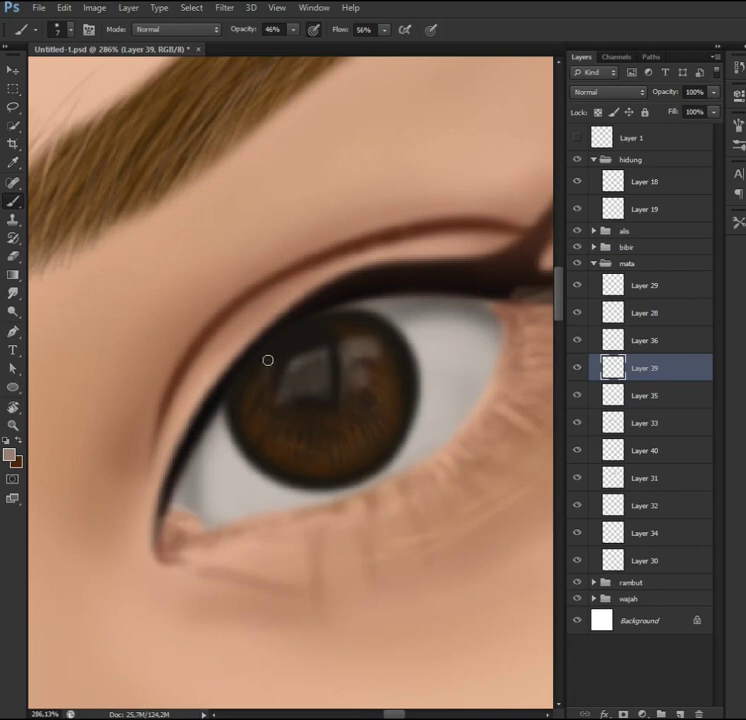
{"action": "key", "text": "e"}
{"action": "right_click", "coordinate": [340, 410]}
{"action": "key", "text": "Return"}
{"action": "key", "text": "bracketleft"}
{"action": "key", "text": "bracketleft"}
{"action": "key", "text": "shift+5"}
{"action": "key", "text": "shift+1"}
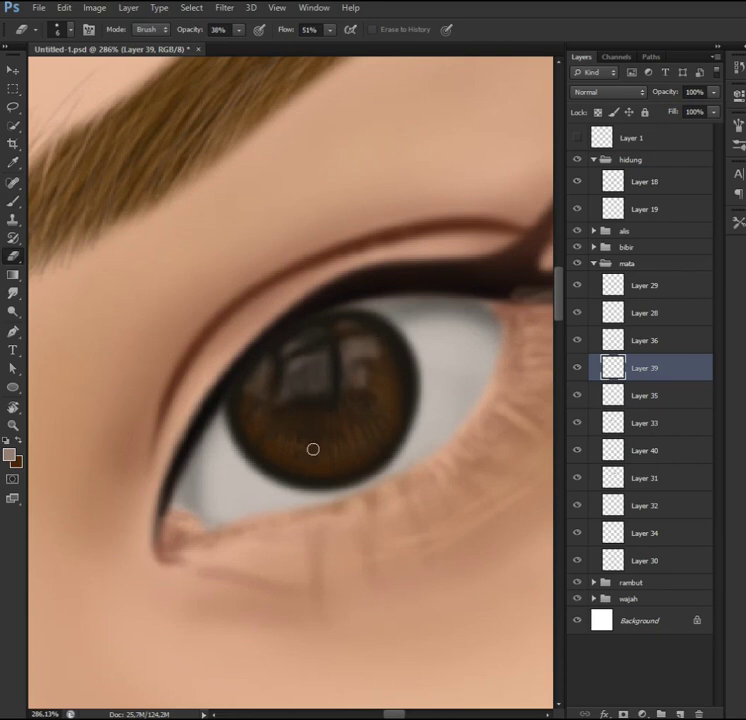
{"action": "key", "text": "b"}
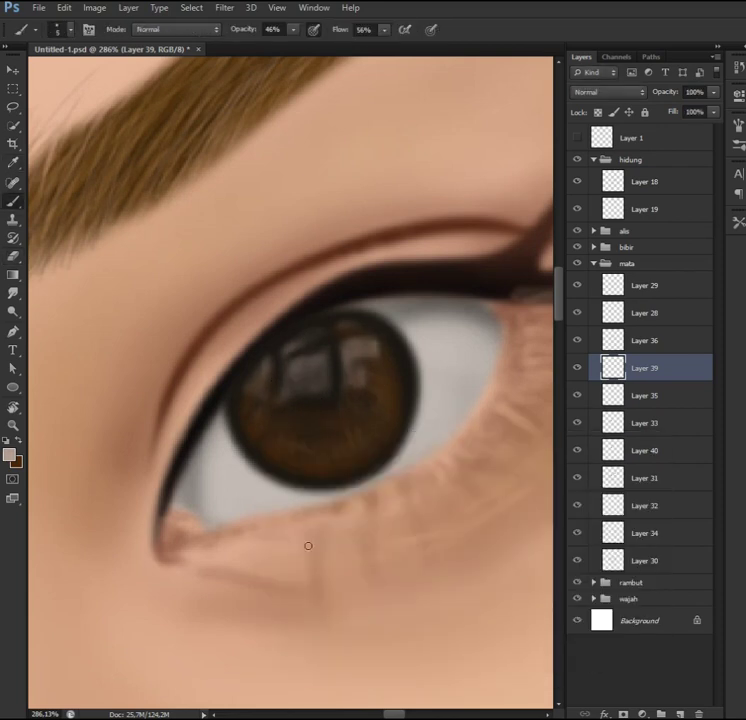
{"action": "scroll", "coordinate": [308, 545], "scroll_direction": "down", "scroll_amount": 2}
{"action": "left_click", "coordinate": [600, 395]}
Step: Brighten the iris with the Dodge tool on Midtones at 22% exposure, size 10
{"action": "left_click_drag", "start_coordinate": [13, 311], "coordinate": [67, 310]}
{"action": "key", "text": "alt+shift+s"}
{"action": "left_click", "coordinate": [170, 29]}
{"action": "left_click", "coordinate": [167, 67]}
{"action": "key", "text": "alt+shift+m"}
{"action": "key", "text": "2"}
{"action": "key", "text": "2"}
{"action": "key", "text": "bracketleft"}
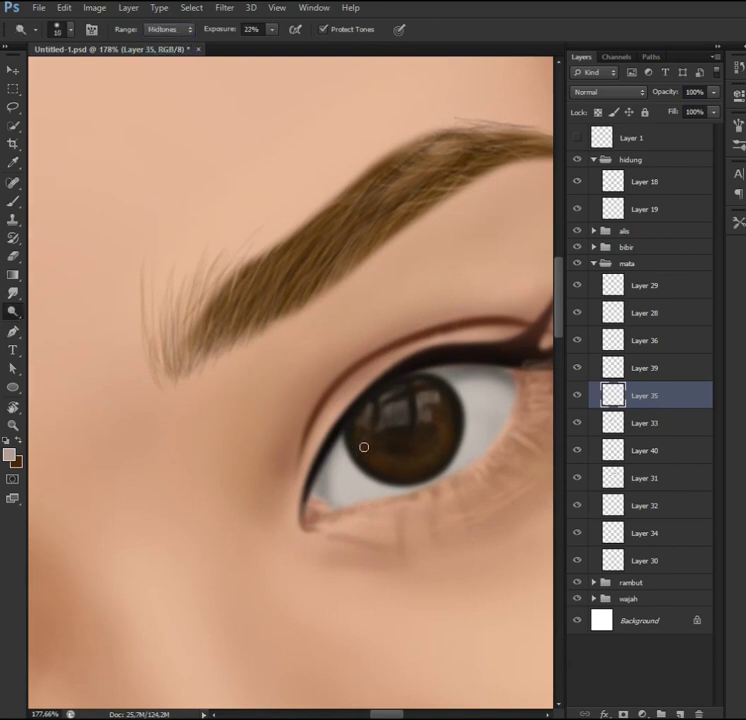
{"action": "scroll", "coordinate": [398, 448], "scroll_direction": "down", "scroll_amount": 3}
{"action": "scroll", "coordinate": [398, 448], "scroll_direction": "up", "scroll_amount": 2}
Step: Toggle Layer 35 to compare the iris and lower the brush opacity to 30%
{"action": "left_click", "coordinate": [577, 395]}
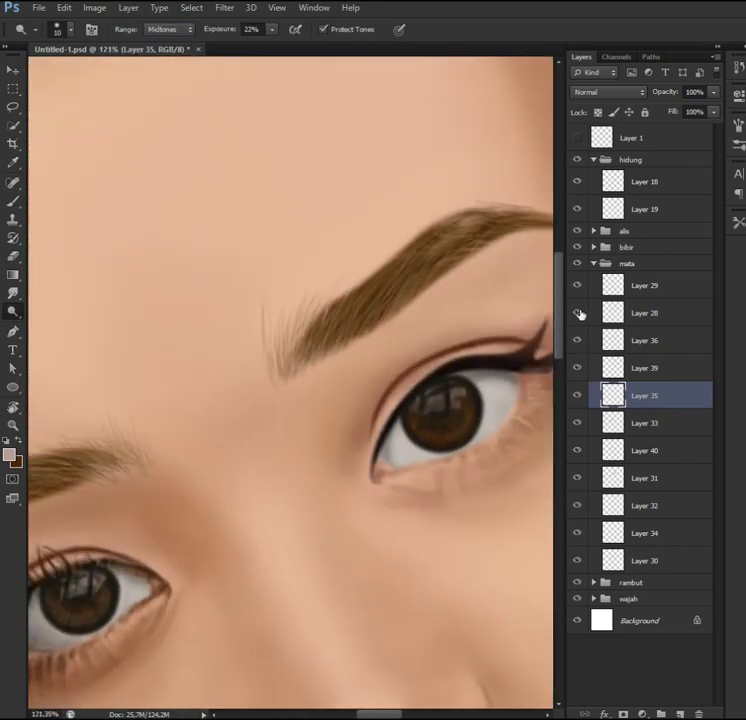
{"action": "scroll", "coordinate": [385, 453], "scroll_direction": "up", "scroll_amount": 2}
{"action": "key", "text": "b"}
{"action": "key", "text": "3"}
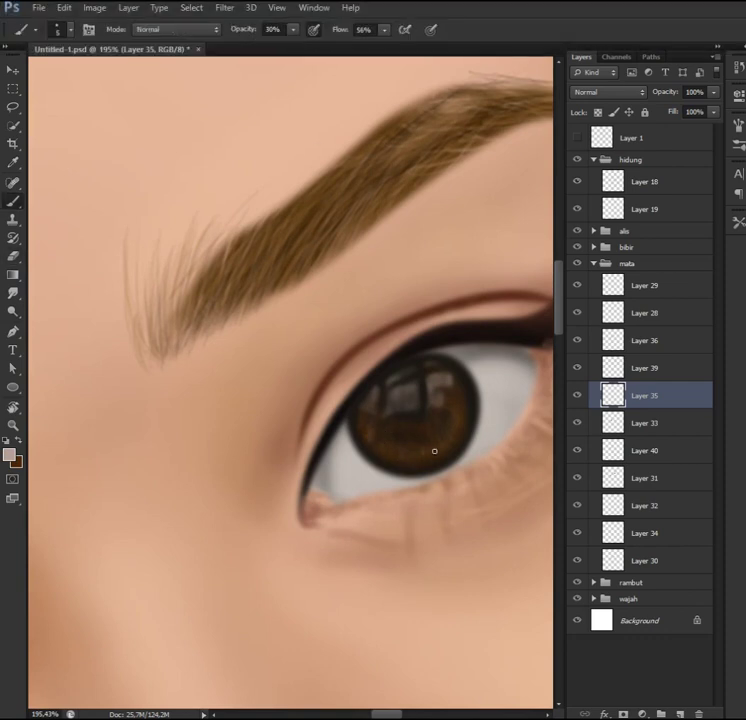
{"action": "scroll", "coordinate": [369, 430], "scroll_direction": "down", "scroll_amount": 5}
{"action": "key", "text": "v"}
{"action": "scroll", "coordinate": [343, 370], "scroll_direction": "up", "scroll_amount": 1}
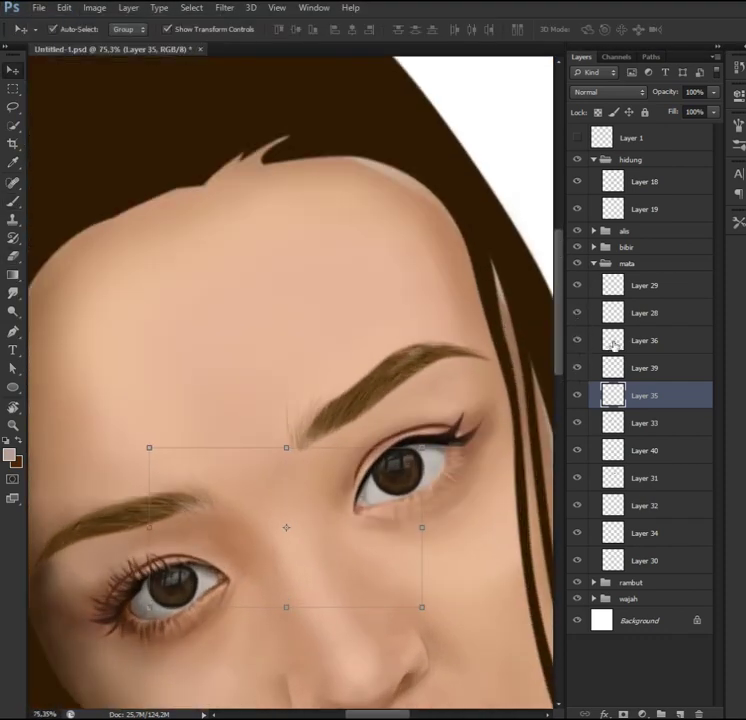
Step: On Layer 36, set a size 15 brush at 22% opacity and 42% flow for lower-lid shading
{"action": "left_click", "coordinate": [620, 341]}
{"action": "key", "text": "b"}
{"action": "scroll", "coordinate": [420, 520], "scroll_direction": "up", "scroll_amount": 2}
{"action": "right_click", "coordinate": [418, 541]}
{"action": "key", "text": "Escape"}
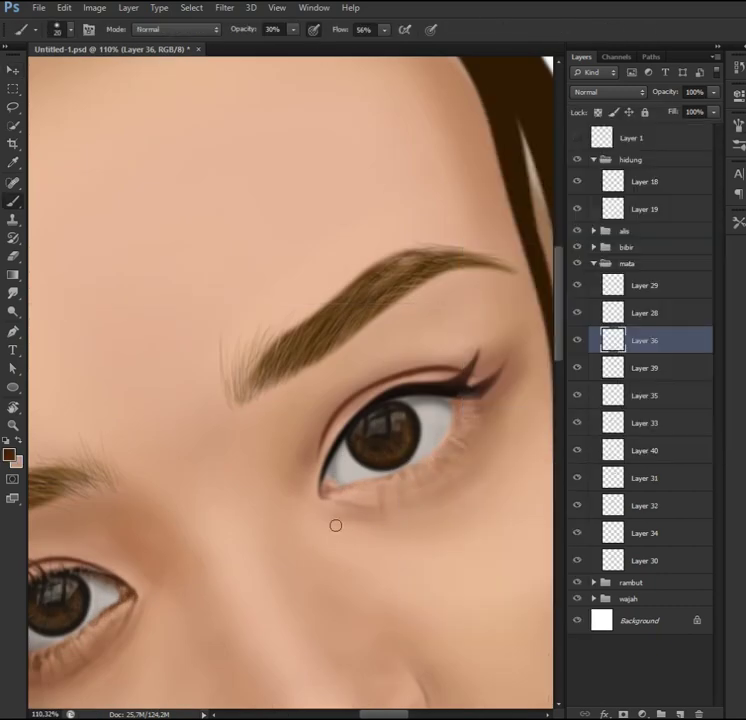
{"action": "key", "text": "bracketleft"}
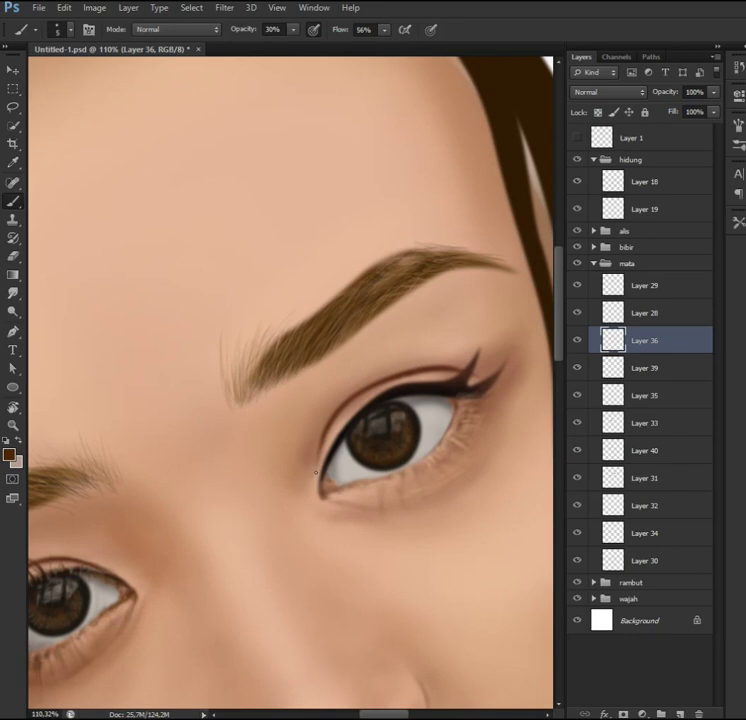
{"action": "key", "text": "bracketright"}
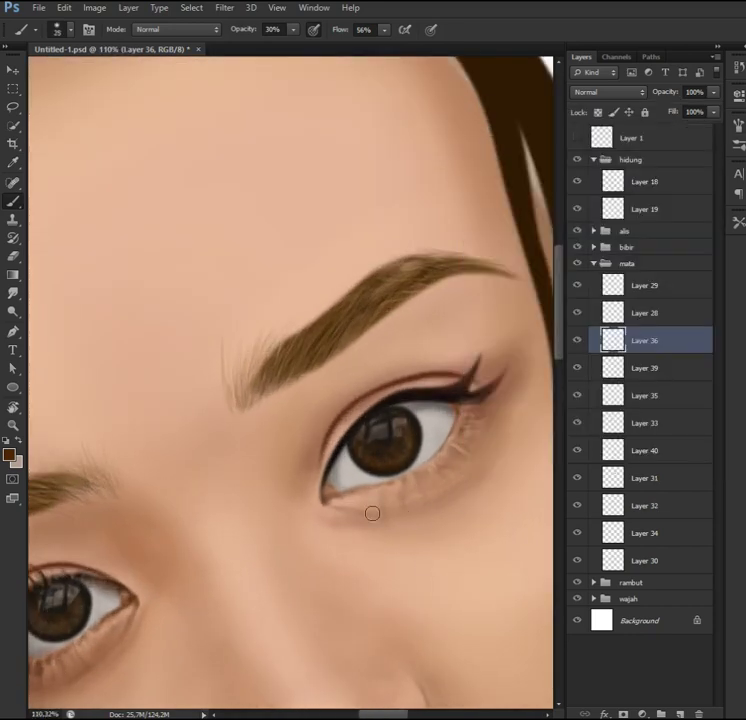
{"action": "key", "text": "2"}
{"action": "key", "text": "2"}
{"action": "key", "text": "shift+4"}
{"action": "key", "text": "shift+2"}
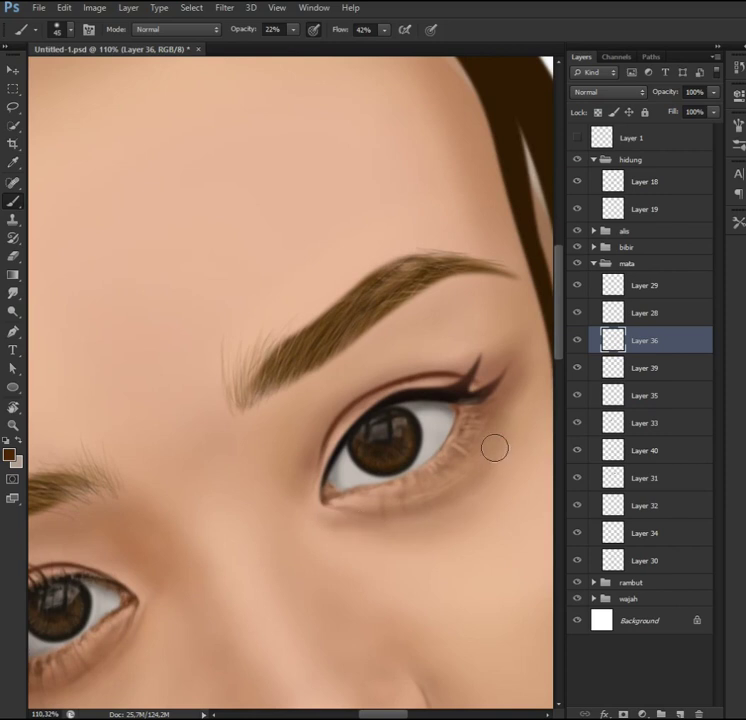
{"action": "left_click", "coordinate": [594, 598]}
{"action": "scroll", "coordinate": [410, 505], "scroll_direction": "down", "scroll_amount": 2}
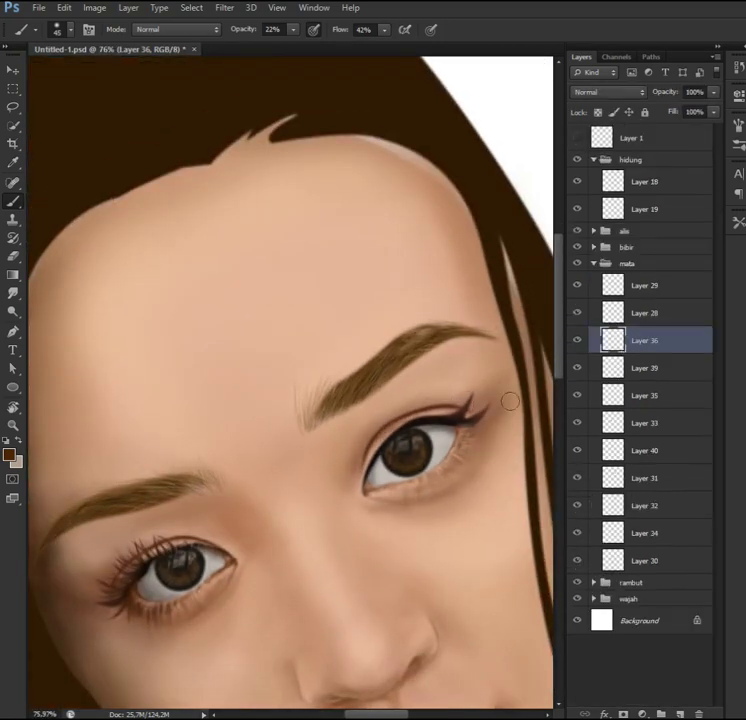
{"action": "scroll", "coordinate": [436, 533], "scroll_direction": "up", "scroll_amount": 2}
Step: Switch to Layer 39 and shrink the brush to size 10
{"action": "left_click", "coordinate": [608, 367]}
{"action": "scroll", "coordinate": [424, 430], "scroll_direction": "up", "scroll_amount": 2}
{"action": "key", "text": "bracketleft"}
{"action": "key", "text": "bracketleft"}
{"action": "key", "text": "bracketleft"}
{"action": "scroll", "coordinate": [432, 417], "scroll_direction": "down", "scroll_amount": 1}
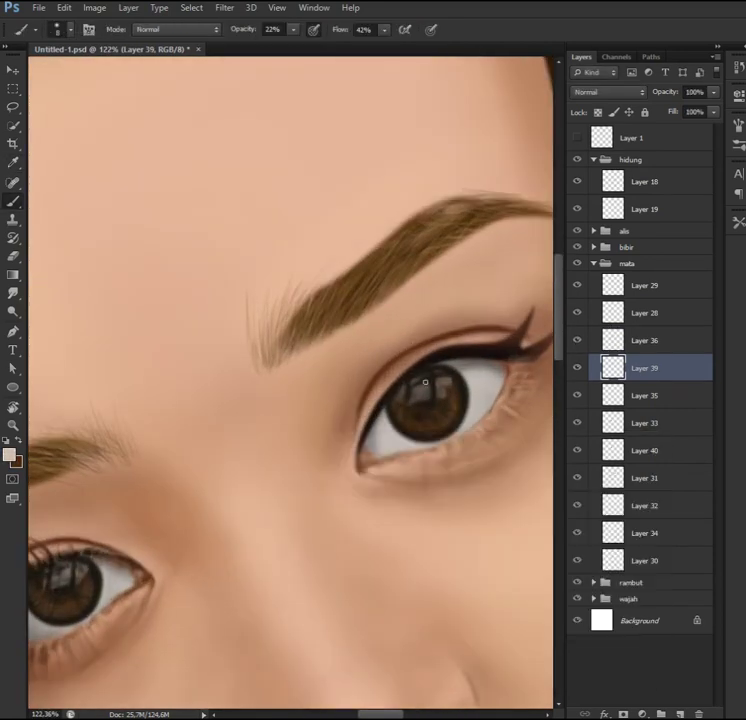
{"action": "scroll", "coordinate": [415, 484], "scroll_direction": "down", "scroll_amount": 1}
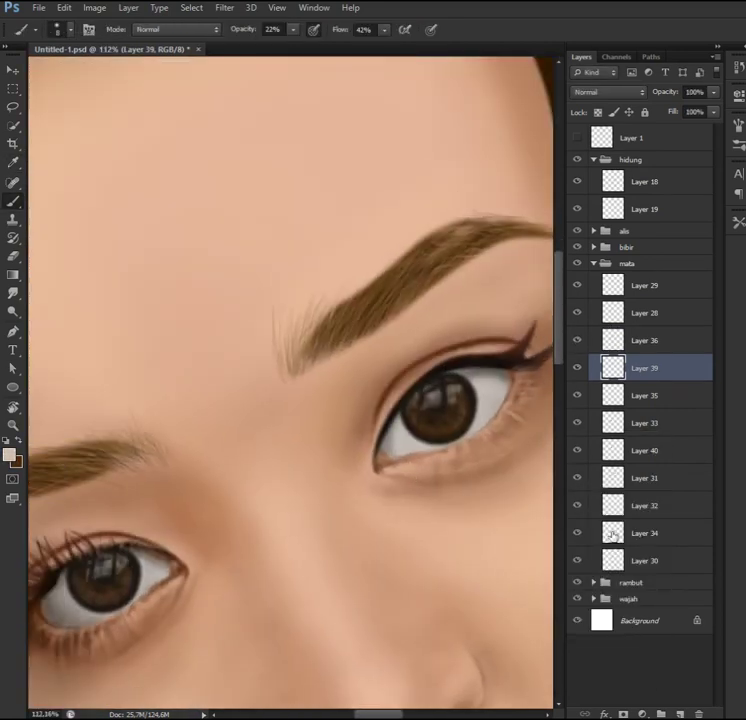
Step: Select both eye whites from Layer 34, brush a lighter colour into them, then deselect
{"action": "left_click", "coordinate": [645, 533]}
{"action": "left_click", "coordinate": [9, 455]}
{"action": "left_click", "coordinate": [584, 463]}
{"action": "left_click", "coordinate": [612, 533], "text": "ctrl"}
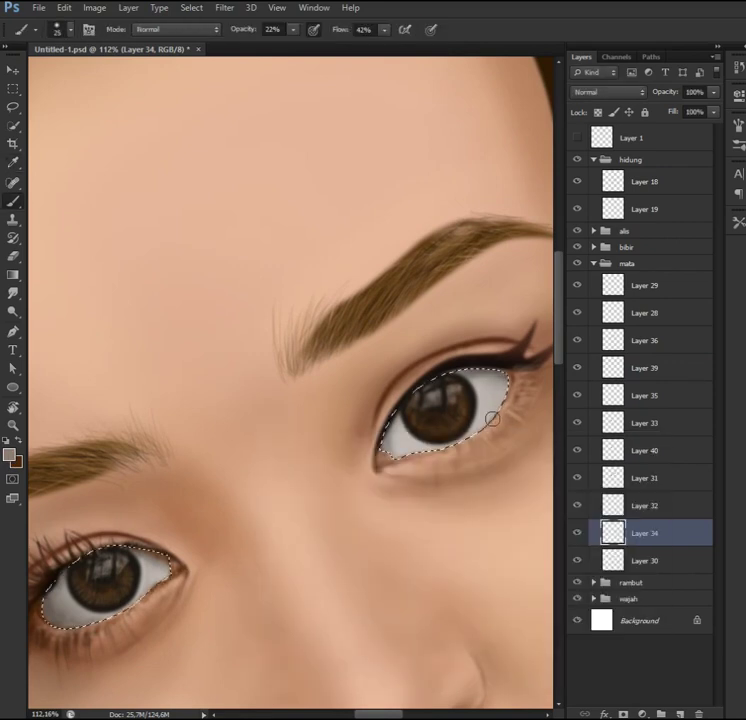
{"action": "left_click_drag", "start_coordinate": [408, 452], "coordinate": [471, 441]}
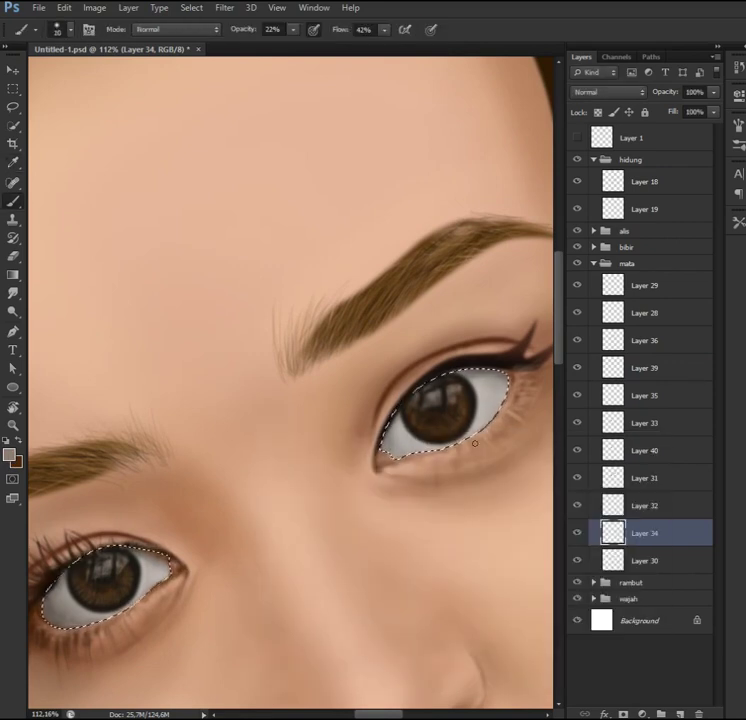
{"action": "left_click", "coordinate": [9, 455]}
{"action": "left_click", "coordinate": [583, 463]}
{"action": "key", "text": "bracketright"}
{"action": "key", "text": "ctrl+d"}
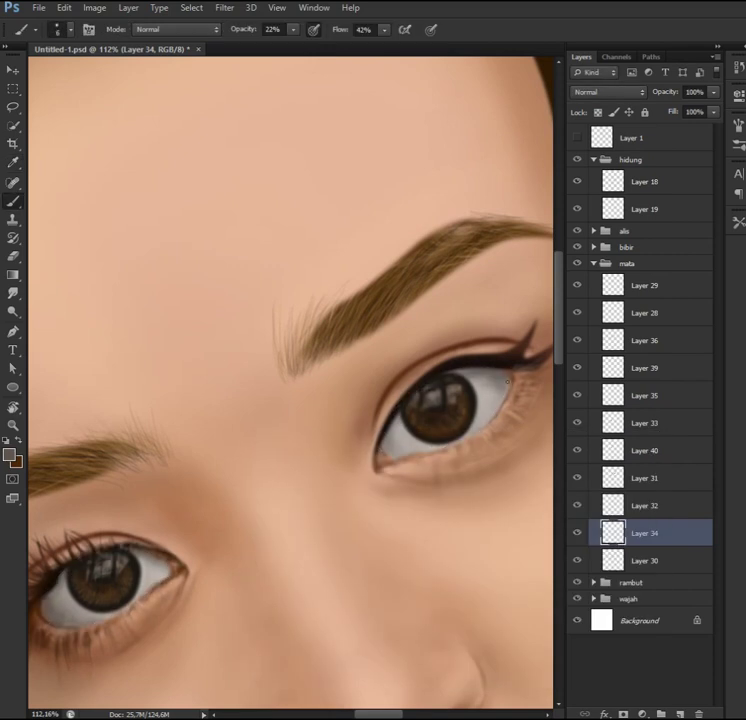
Step: Scroll through the layers and select the Layer 40 eye layer
{"action": "scroll", "coordinate": [381, 437], "scroll_direction": "down", "scroll_amount": 2}
{"action": "scroll", "coordinate": [463, 469], "scroll_direction": "down", "scroll_amount": 5}
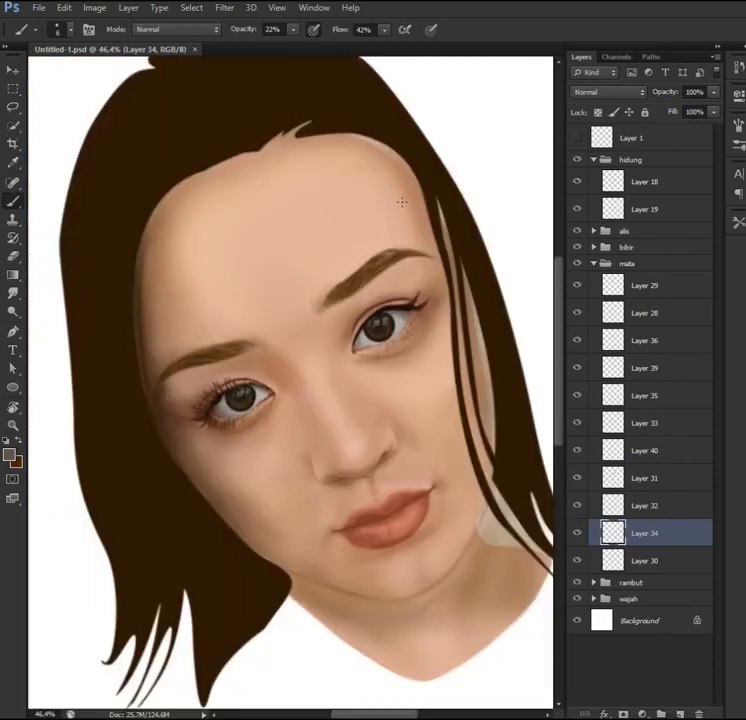
{"action": "scroll", "coordinate": [400, 200], "scroll_direction": "up", "scroll_amount": 1}
{"action": "scroll", "coordinate": [400, 300], "scroll_direction": "up", "scroll_amount": 5}
{"action": "scroll", "coordinate": [400, 300], "scroll_direction": "down", "scroll_amount": 1}
{"action": "left_click", "coordinate": [640, 450]}
{"action": "scroll", "coordinate": [281, 218], "scroll_direction": "down", "scroll_amount": 2}
Step: Paint fine dark lashes at the right eye's outer corner with a small, low-opacity brush
{"action": "scroll", "coordinate": [281, 218], "scroll_direction": "up", "scroll_amount": 3}
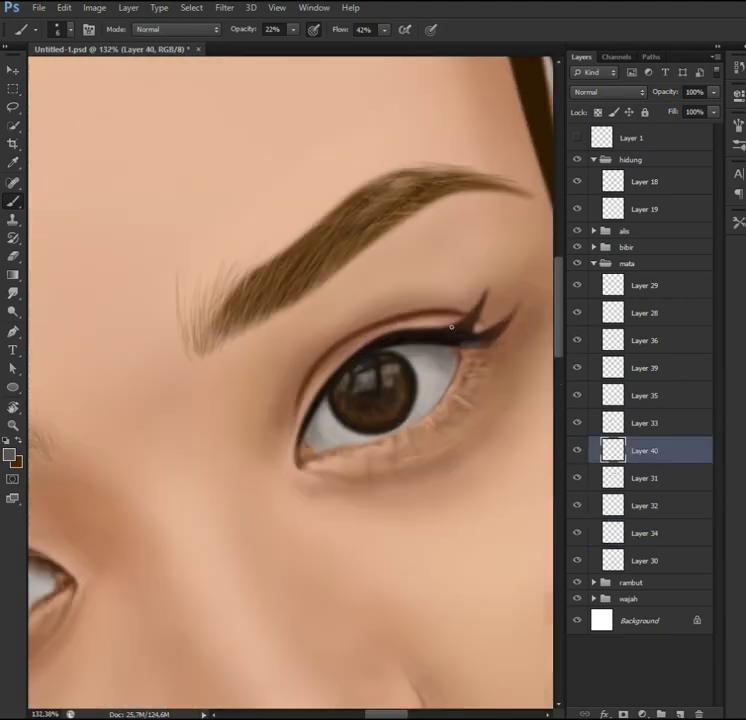
{"action": "left_click", "coordinate": [10, 455]}
{"action": "left_click", "coordinate": [575, 465]}
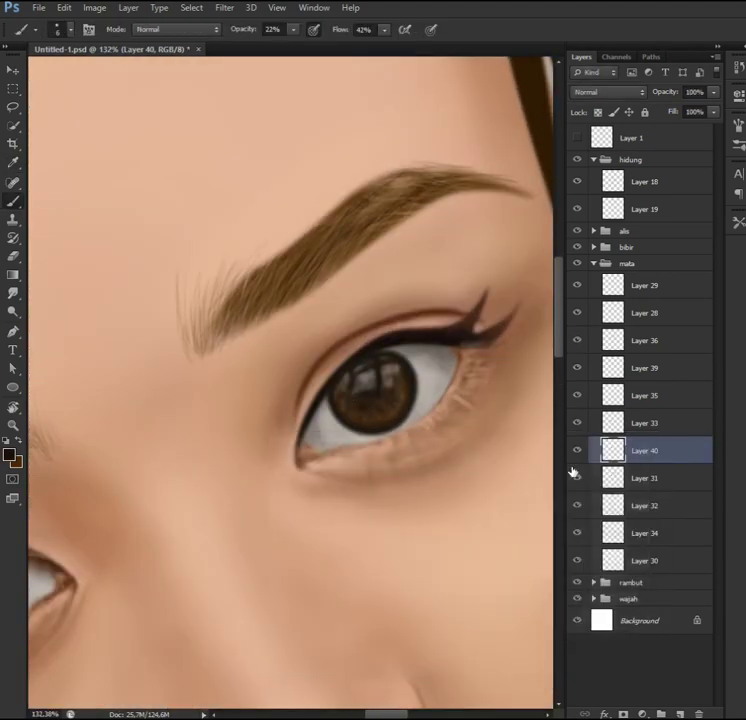
{"action": "left_click_drag", "start_coordinate": [294, 29], "coordinate": [272, 48]}
{"action": "key", "text": "F5"}
{"action": "key", "text": "F5"}
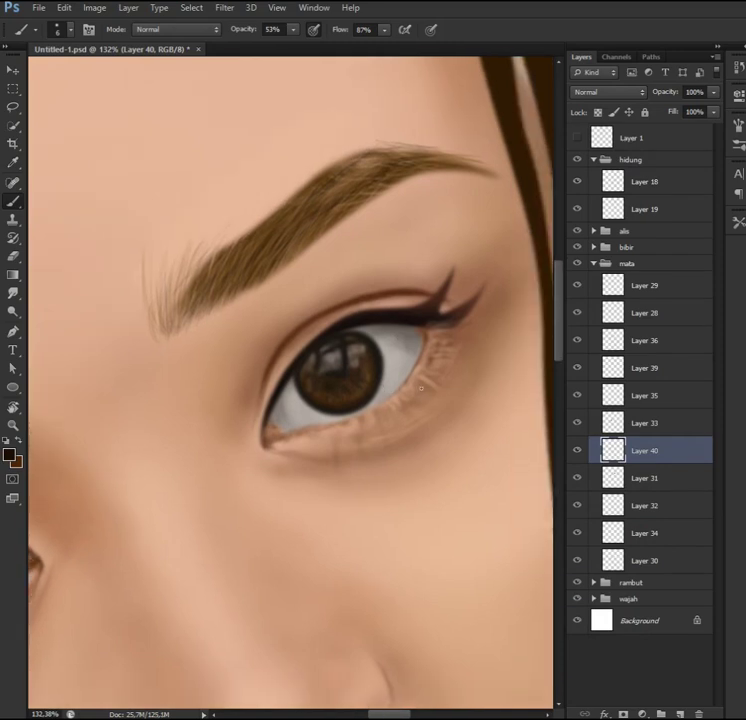
{"action": "left_click_drag", "start_coordinate": [443, 313], "coordinate": [467, 281]}
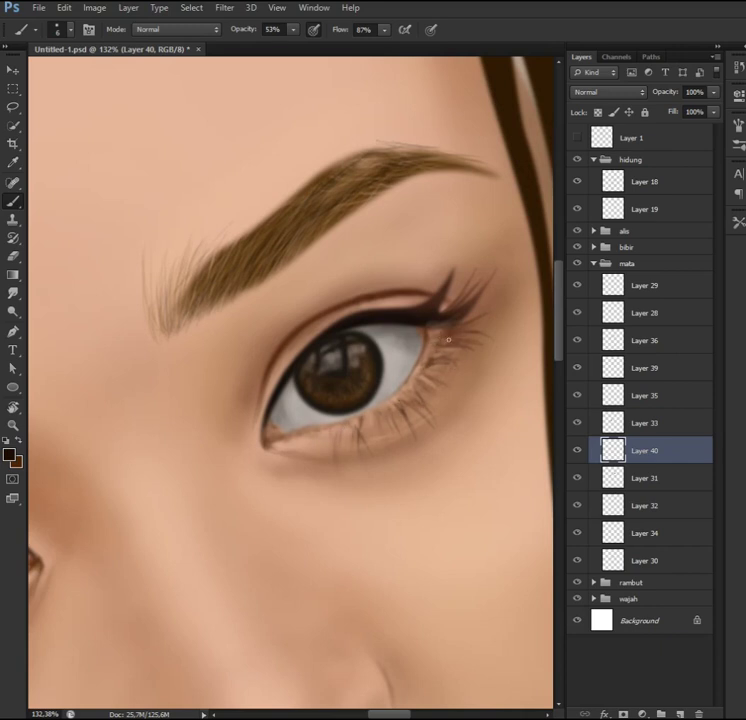
Step: Rotate the canvas and thicken and darken the upper eyeliner toward the outer corner
{"action": "left_click_drag", "start_coordinate": [397, 376], "coordinate": [416, 335]}
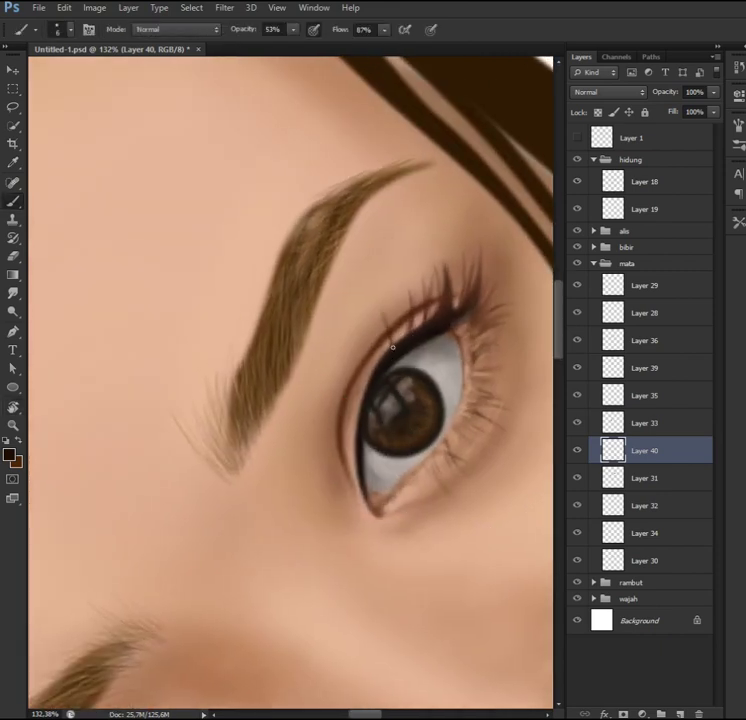
{"action": "key", "text": "6"}
{"action": "key", "text": "shift+0"}
{"action": "left_click_drag", "start_coordinate": [447, 322], "coordinate": [308, 483]}
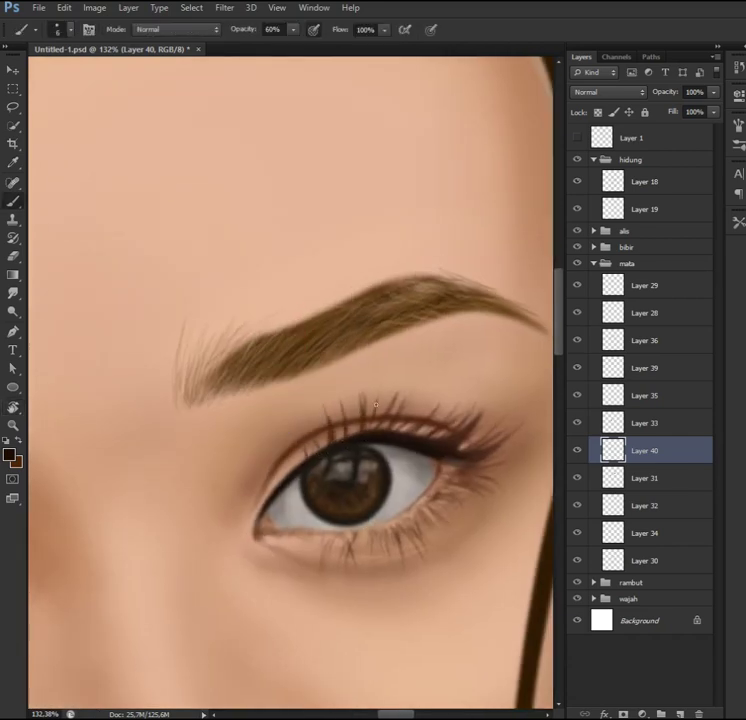
{"action": "left_click_drag", "start_coordinate": [389, 438], "coordinate": [446, 430]}
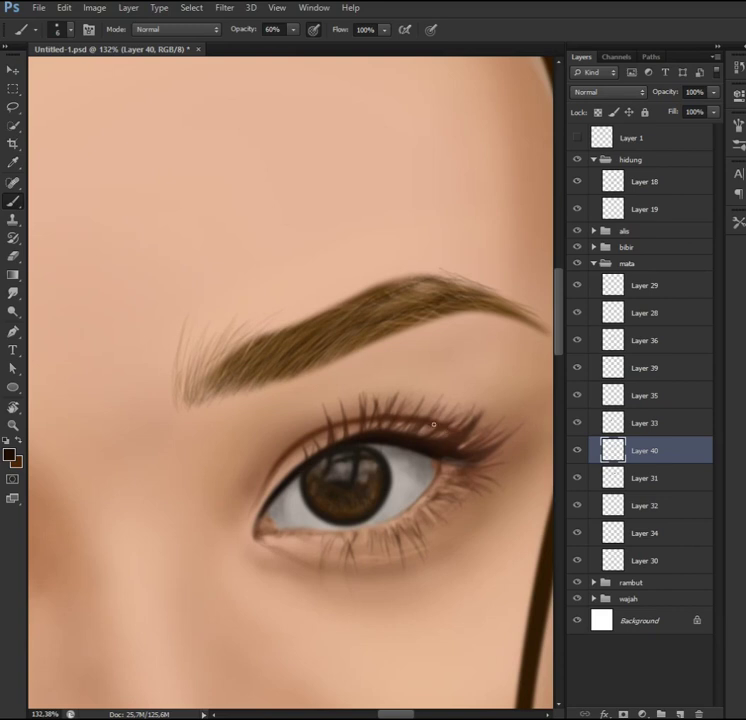
Step: Try the Dodge/Burn shadows and highlights ranges, return to the brush, and hide the iris layer
{"action": "key", "text": "o"}
{"action": "key", "text": "alt+shift+s"}
{"action": "key", "text": "alt+shift+h"}
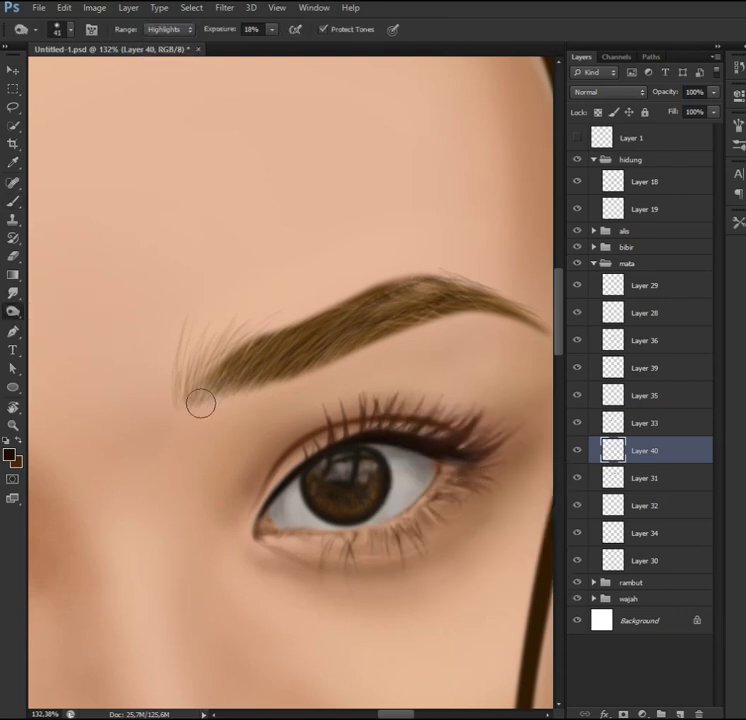
{"action": "key", "text": "b"}
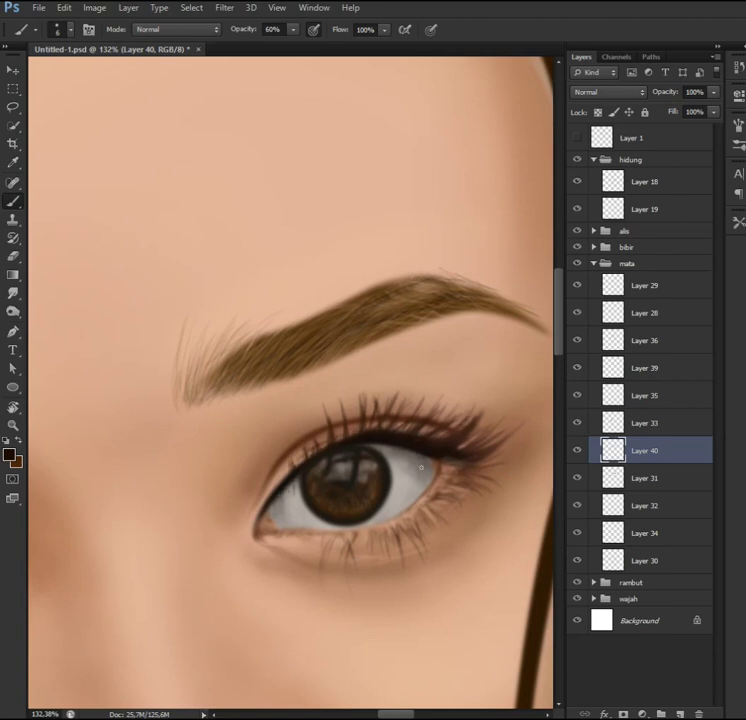
{"action": "scroll", "coordinate": [421, 467], "scroll_direction": "down", "scroll_amount": 3}
{"action": "scroll", "coordinate": [421, 467], "scroll_direction": "down", "scroll_amount": 1}
{"action": "scroll", "coordinate": [421, 467], "scroll_direction": "up", "scroll_amount": 3}
{"action": "left_click", "coordinate": [577, 396]}
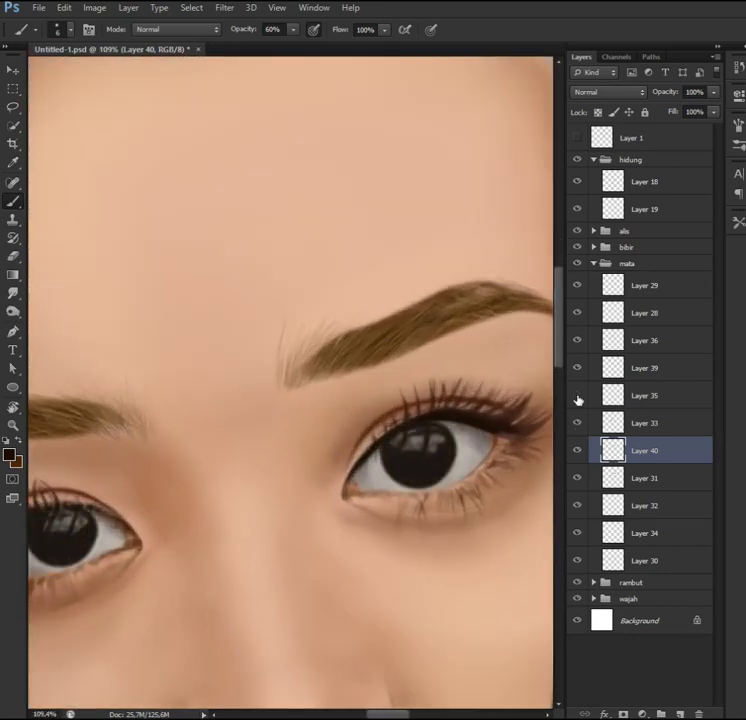
Step: Restore the irises, erase touch-ups on Layer 31, and pick a brown paint colour
{"action": "left_click", "coordinate": [645, 368]}
{"action": "scroll", "coordinate": [461, 433], "scroll_direction": "up", "scroll_amount": 1}
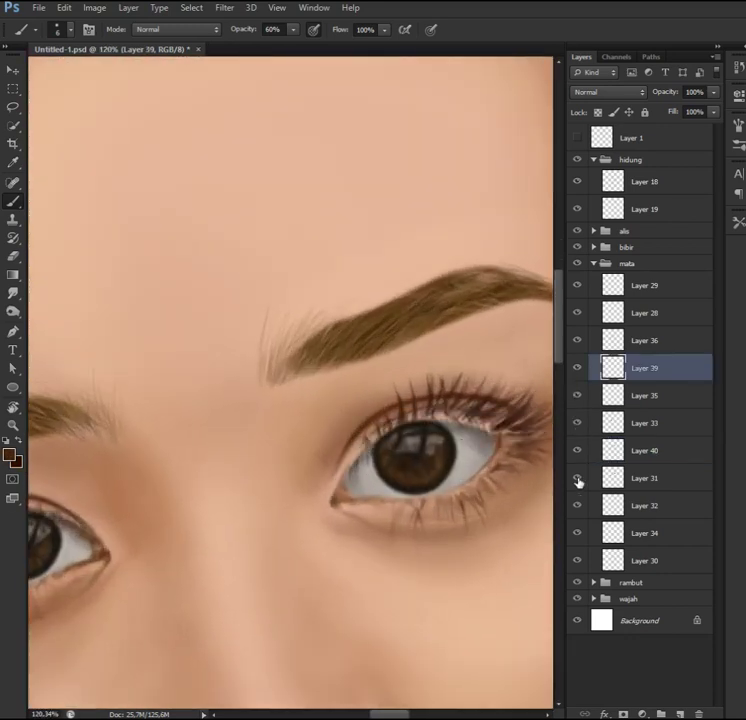
{"action": "left_click", "coordinate": [640, 478]}
{"action": "key", "text": "e"}
{"action": "left_click", "coordinate": [577, 396]}
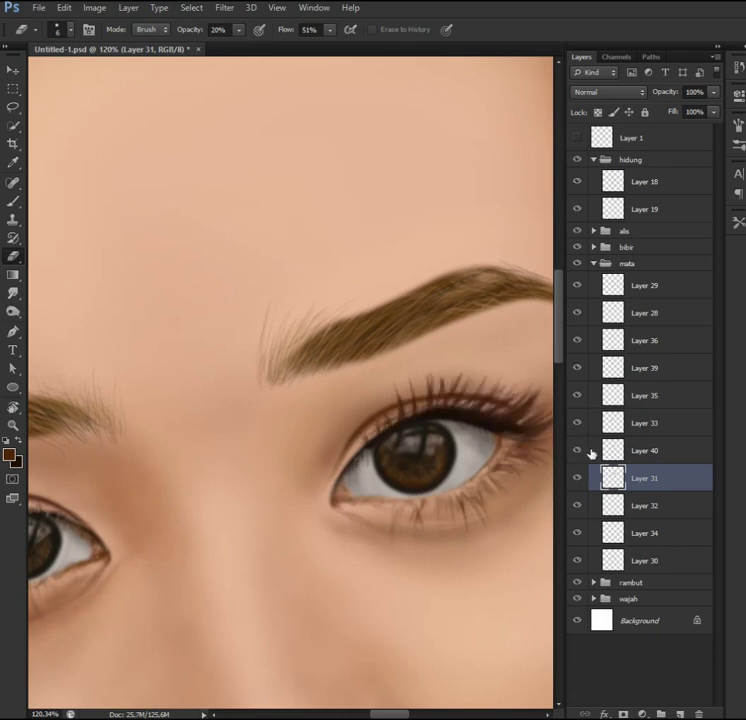
{"action": "left_click", "coordinate": [645, 450]}
{"action": "key", "text": "b"}
{"action": "left_click", "coordinate": [10, 455]}
{"action": "key", "text": "Return"}
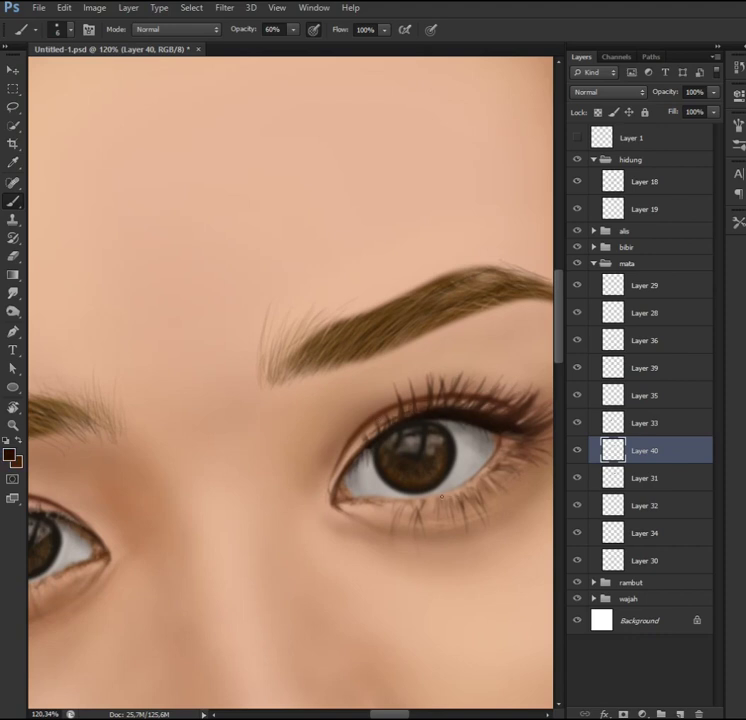
Step: On Layer 36, set a larger soft brush with low opacity and flow for shading
{"action": "key", "text": "F5"}
{"action": "key", "text": "F5"}
{"action": "left_click_drag", "start_coordinate": [383, 30], "coordinate": [341, 55]}
{"action": "key", "text": "3"}
{"action": "key", "text": "1"}
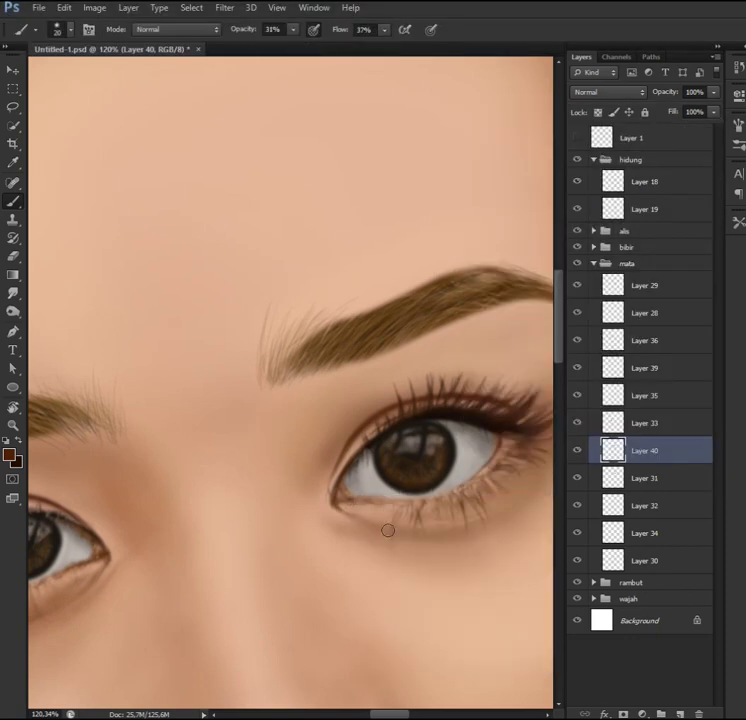
{"action": "left_click", "coordinate": [645, 340]}
{"action": "key", "text": "F5"}
{"action": "key", "text": "F5"}
{"action": "key", "text": "bracketright"}
{"action": "key", "text": "bracketright"}
{"action": "key", "text": "bracketright"}
{"action": "key", "text": "2"}
{"action": "key", "text": "1"}
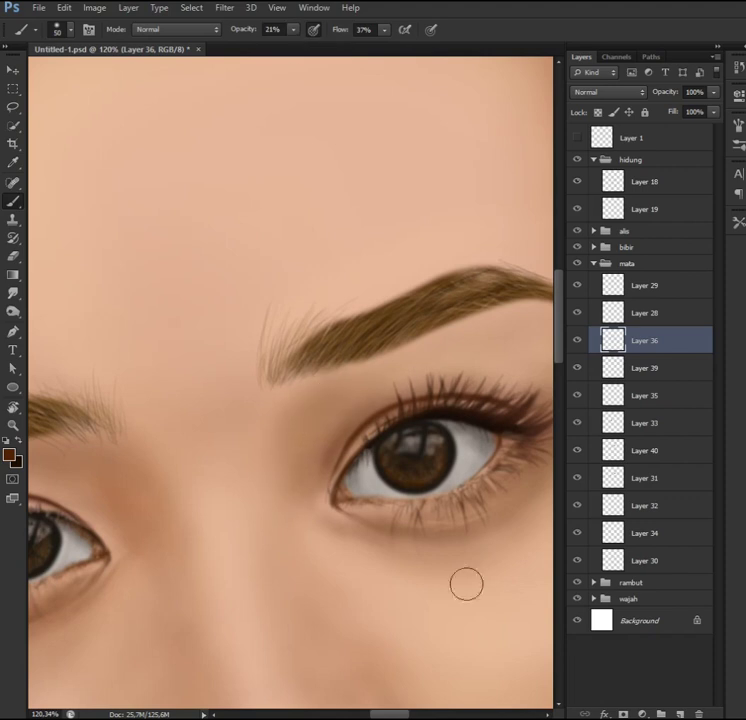
Step: Paint soft shading around the right eye's outer corner, adjusting brush size as needed
{"action": "left_click_drag", "start_coordinate": [466, 583], "coordinate": [356, 538]}
{"action": "key", "text": "bracketleft"}
{"action": "key", "text": "bracketleft"}
{"action": "key", "text": "bracketleft"}
{"action": "key", "text": "bracketright"}
{"action": "key", "text": "bracketright"}
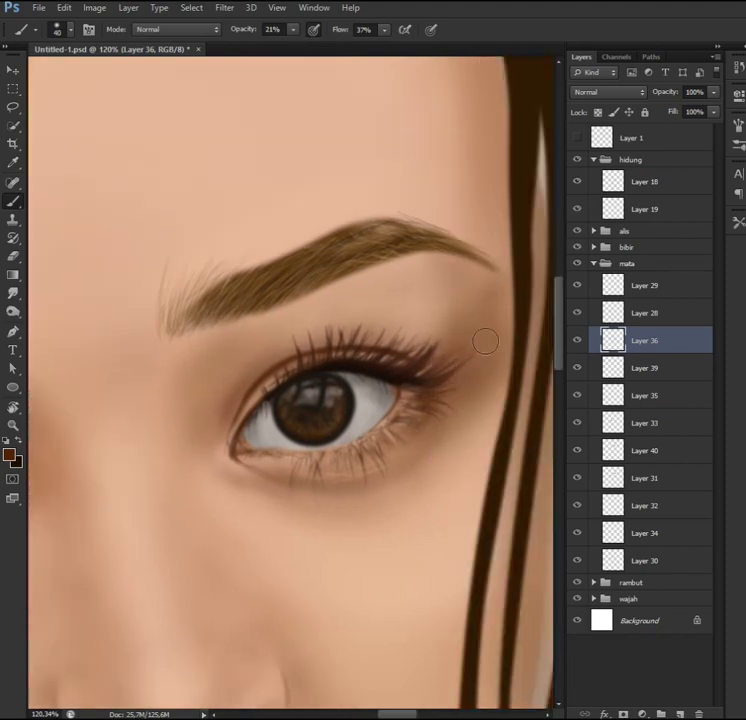
{"action": "key", "text": "bracketright"}
{"action": "key", "text": "bracketright"}
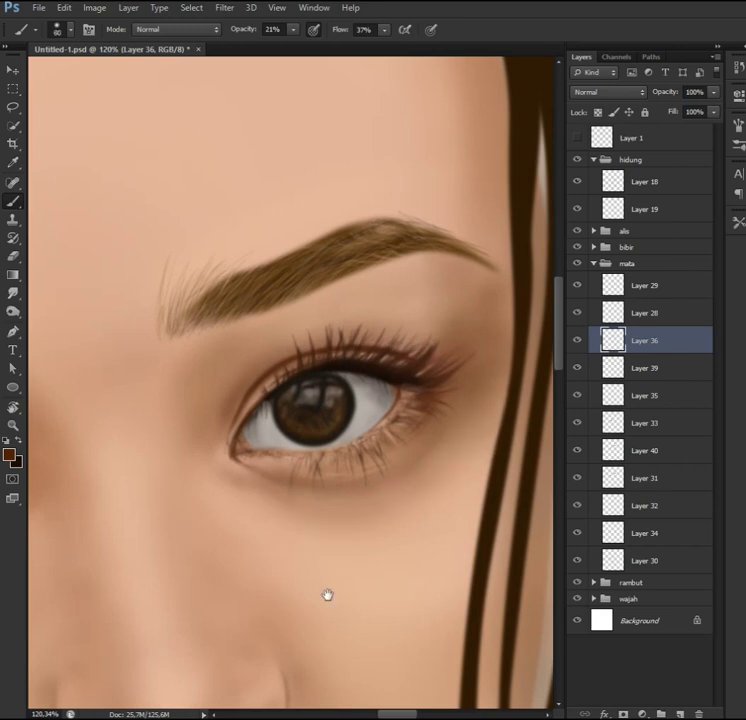
{"action": "scroll", "coordinate": [326, 595], "scroll_direction": "left", "scroll_amount": 3}
{"action": "scroll", "coordinate": [390, 553], "scroll_direction": "down", "scroll_amount": 3}
{"action": "scroll", "coordinate": [390, 553], "scroll_direction": "up", "scroll_amount": 1}
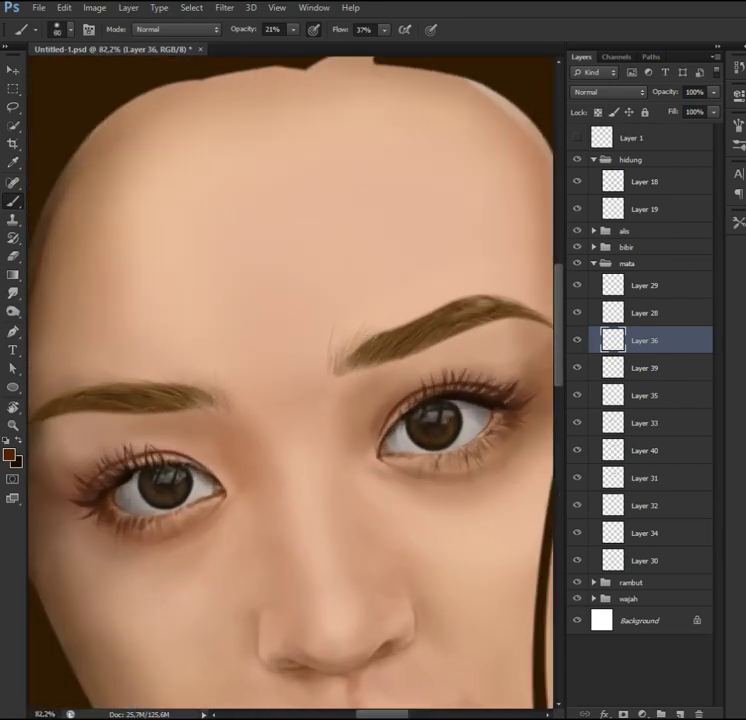
{"action": "scroll", "coordinate": [248, 461], "scroll_direction": "down", "scroll_amount": 1}
{"action": "key", "text": "e"}
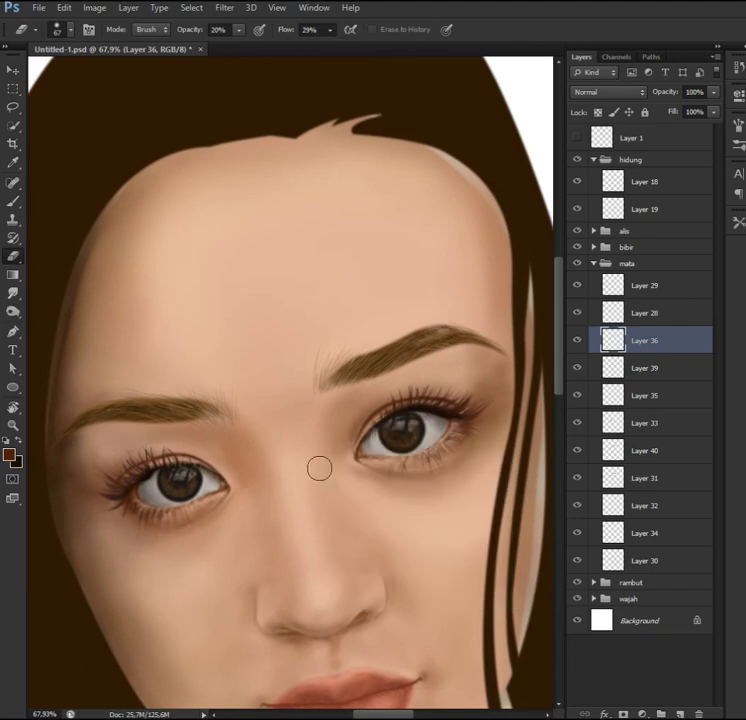
Step: Paint fine lower lashes on Layer 39, toggling the eye layer to compare
{"action": "left_click", "coordinate": [594, 263]}
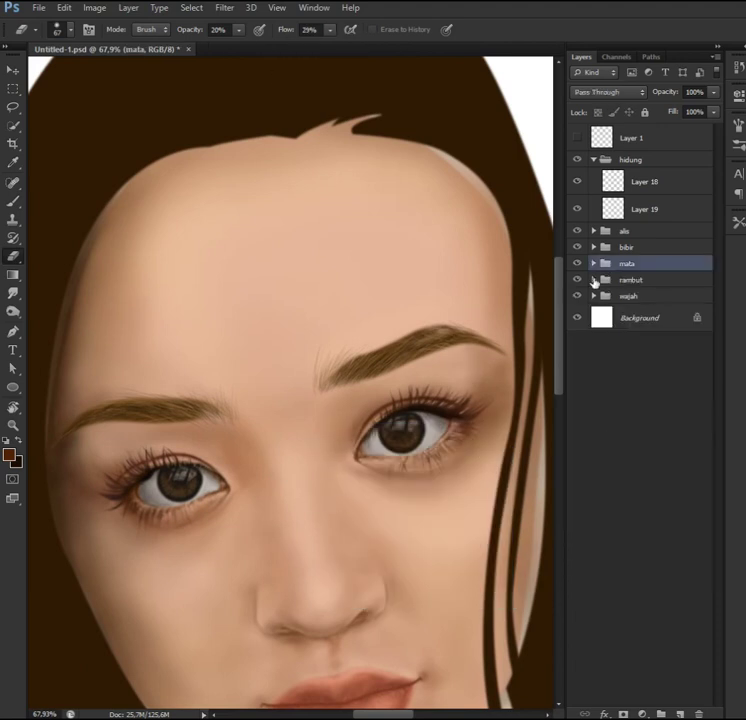
{"action": "left_click", "coordinate": [594, 263]}
{"action": "left_click", "coordinate": [585, 365]}
{"action": "key", "text": "b"}
{"action": "key", "text": "F5"}
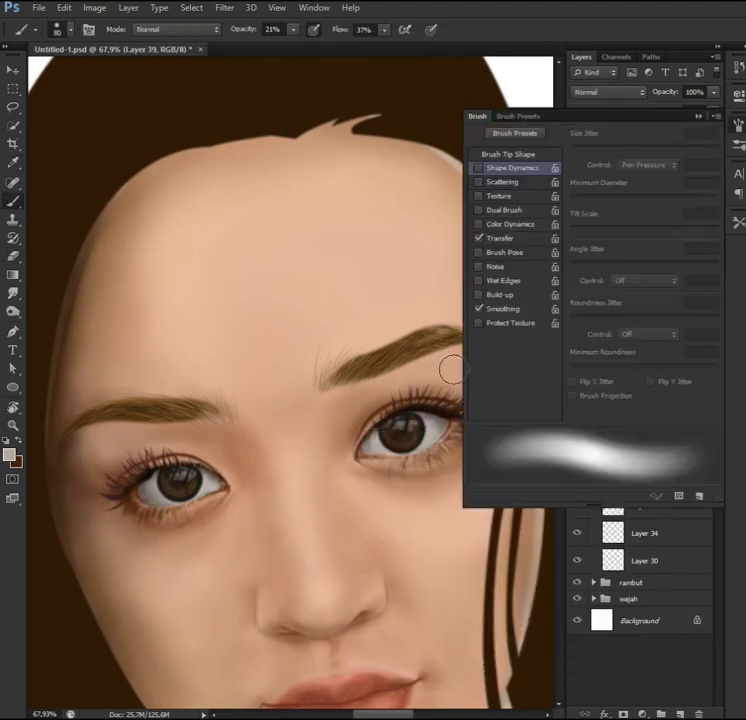
{"action": "key", "text": "F5"}
{"action": "scroll", "coordinate": [451, 363], "scroll_direction": "up", "scroll_amount": 5}
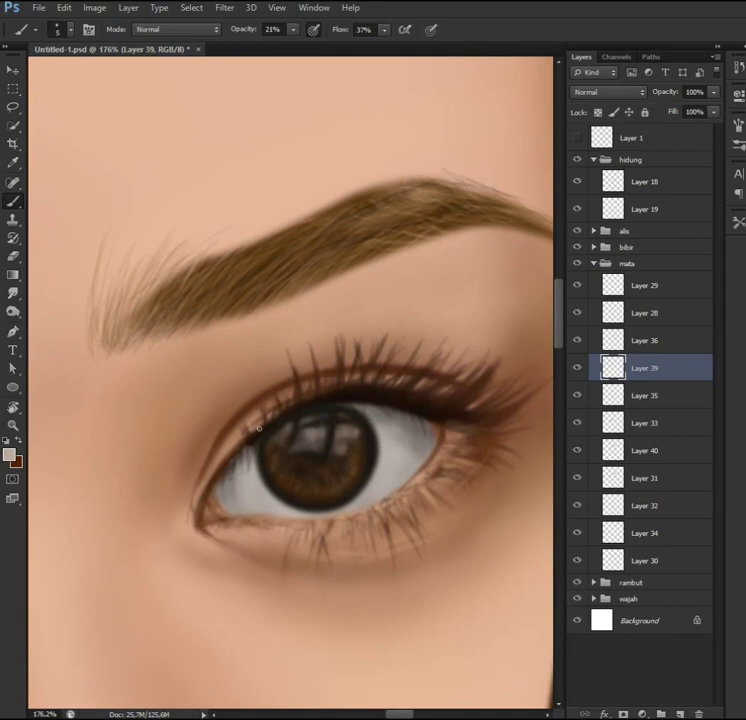
{"action": "left_click", "coordinate": [577, 341]}
{"action": "scroll", "coordinate": [230, 473], "scroll_direction": "down", "scroll_amount": 5}
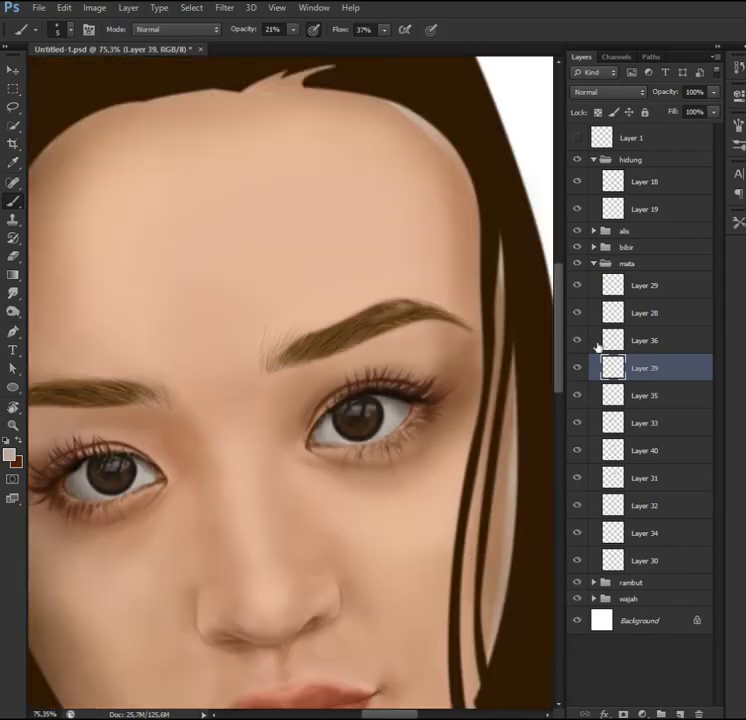
Step: Add light touches along the lower rim on Layer 29 with a light colour and higher flow
{"action": "left_click", "coordinate": [645, 285]}
{"action": "left_click", "coordinate": [9, 455]}
{"action": "left_click", "coordinate": [579, 463]}
{"action": "scroll", "coordinate": [380, 455], "scroll_direction": "up", "scroll_amount": 2}
{"action": "key", "text": "shift+5"}
{"action": "key", "text": "shift+2"}
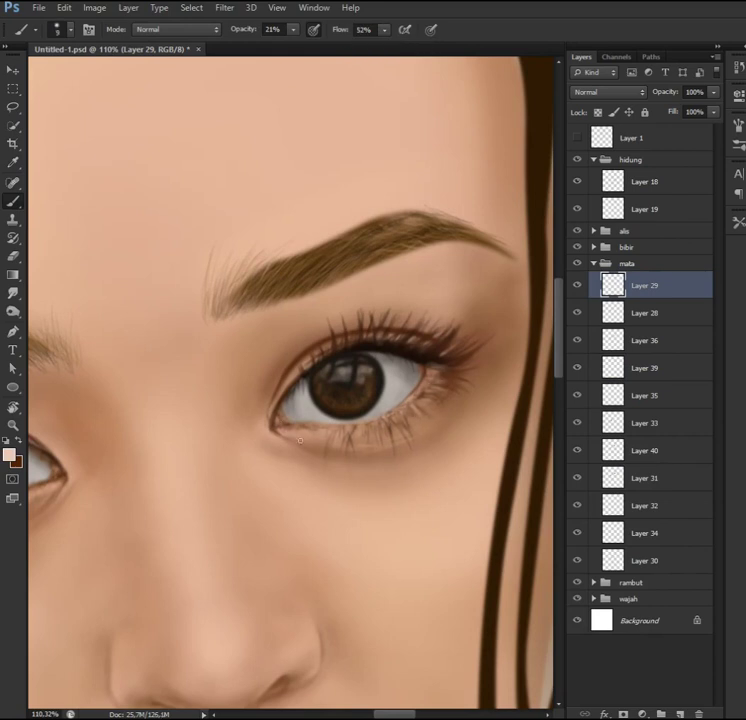
{"action": "scroll", "coordinate": [309, 432], "scroll_direction": "down", "scroll_amount": 2}
{"action": "scroll", "coordinate": [278, 481], "scroll_direction": "down", "scroll_amount": 1}
{"action": "left_click", "coordinate": [594, 263]}
{"action": "left_click", "coordinate": [594, 296]}
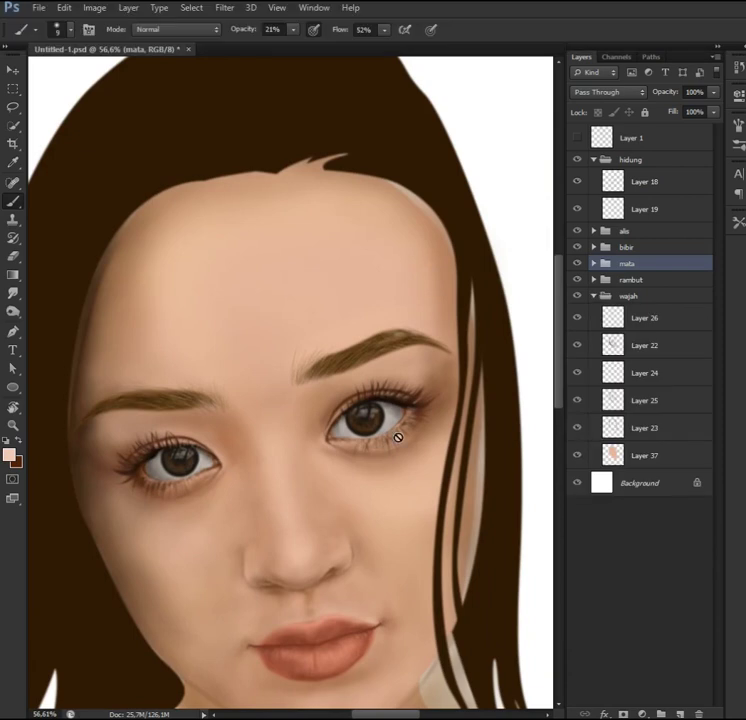
Step: On Layer 22, sample a brown face tone and paint with 46% opacity and 86% flow
{"action": "left_click", "coordinate": [620, 345]}
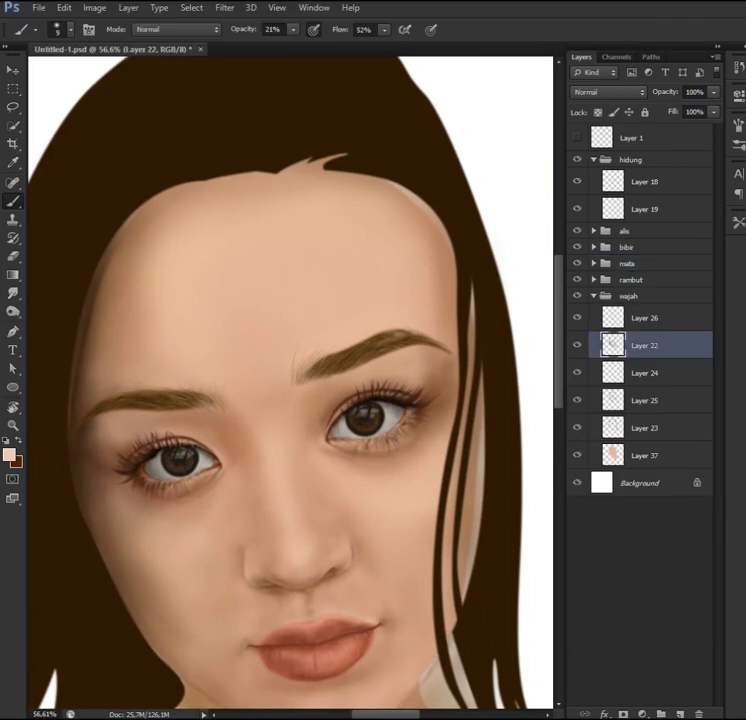
{"action": "scroll", "coordinate": [386, 500], "scroll_direction": "up", "scroll_amount": 1}
{"action": "left_click", "coordinate": [9, 455]}
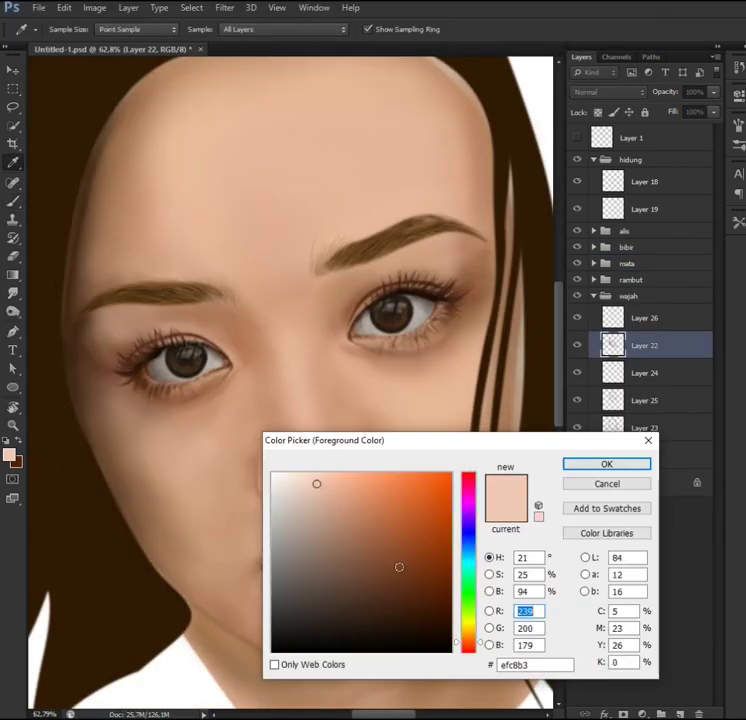
{"action": "key", "text": "Return"}
{"action": "key", "text": "b"}
{"action": "scroll", "coordinate": [468, 220], "scroll_direction": "up", "scroll_amount": 2}
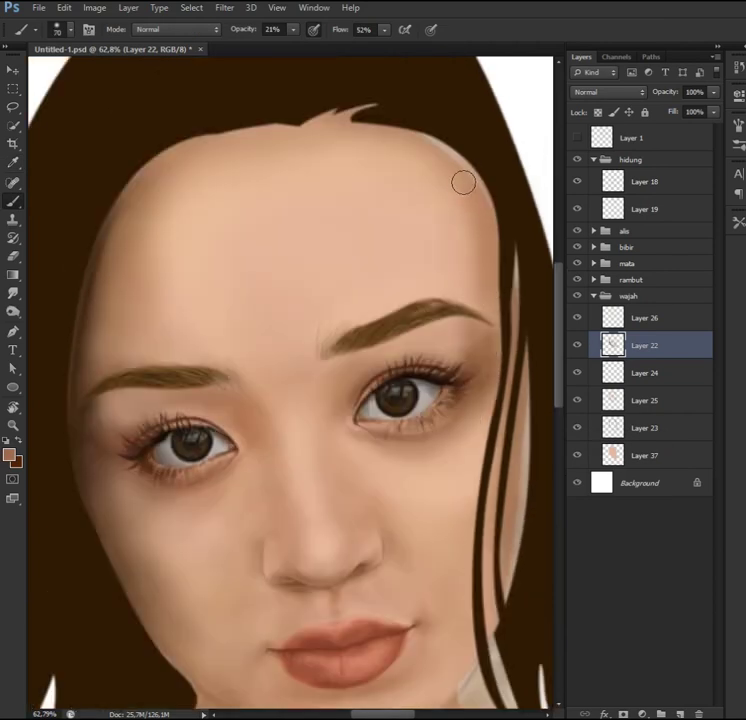
{"action": "key", "text": "4"}
{"action": "key", "text": "6"}
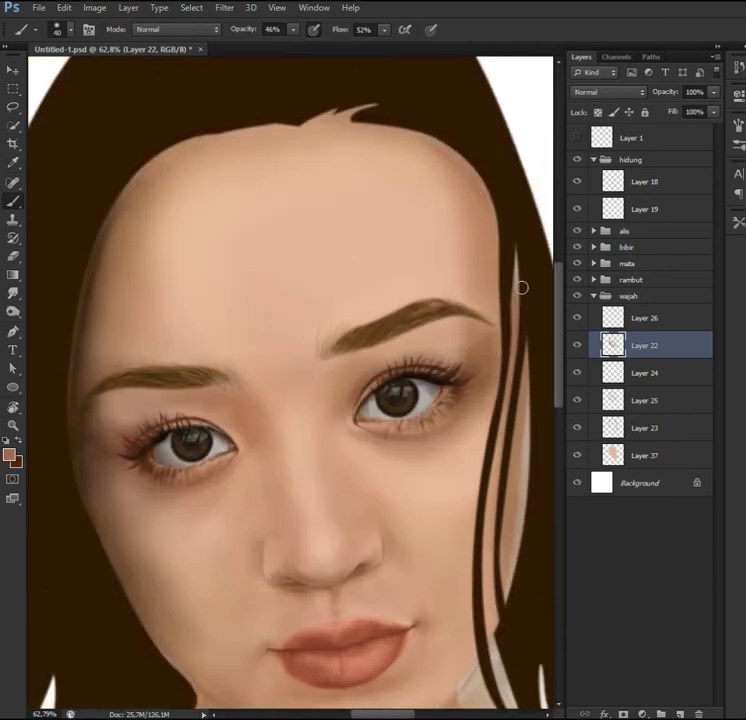
{"action": "key", "text": "shift+8"}
{"action": "key", "text": "shift+6"}
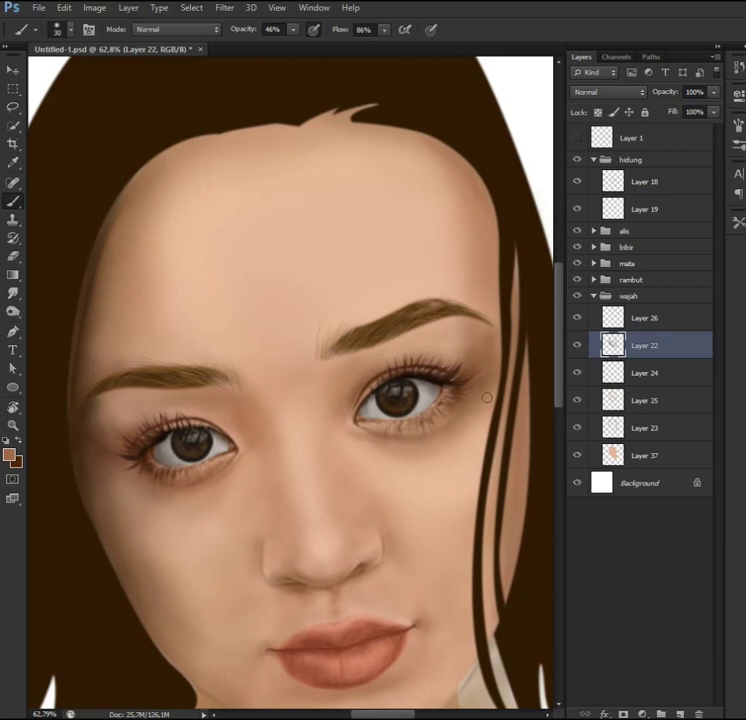
{"action": "scroll", "coordinate": [500, 260], "scroll_direction": "up", "scroll_amount": 2}
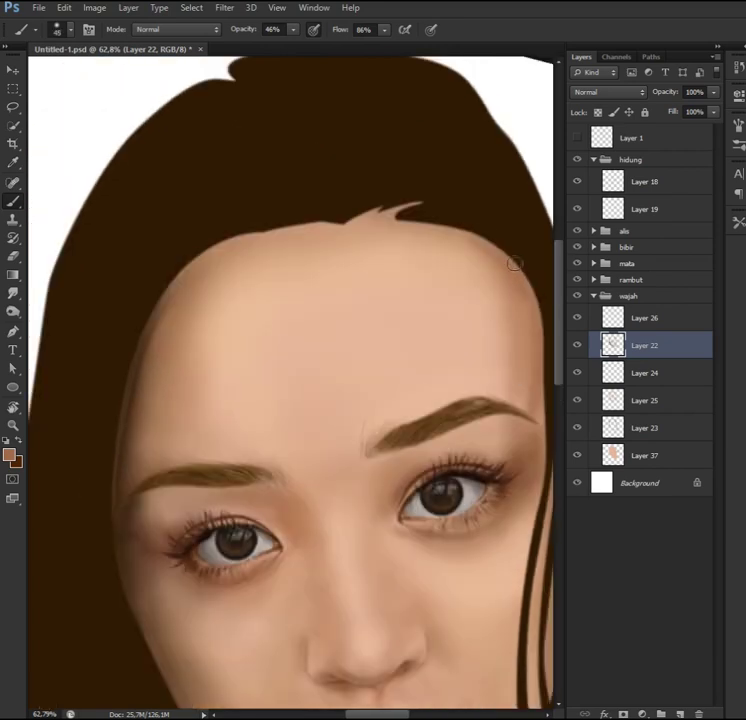
{"action": "scroll", "coordinate": [444, 316], "scroll_direction": "down", "scroll_amount": 2, "text": "alt"}
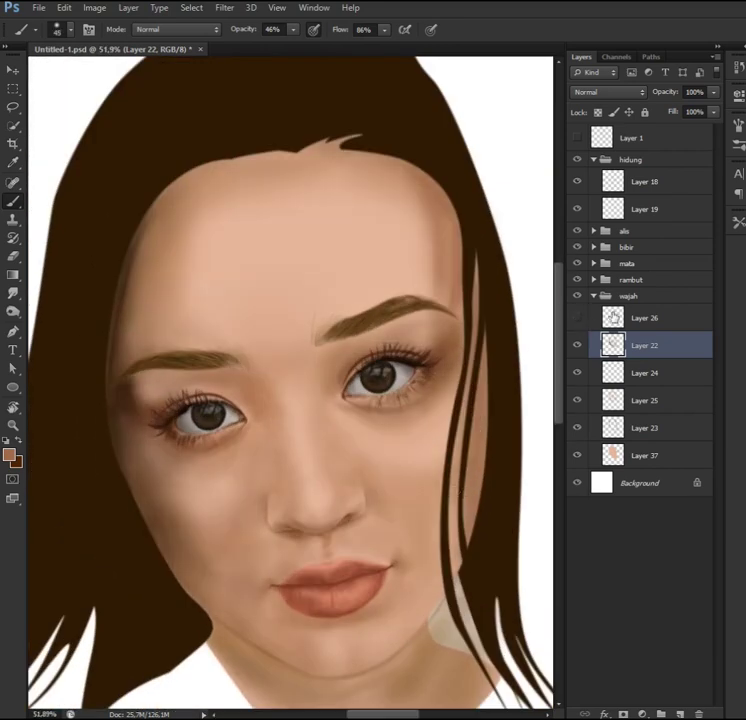
Step: Sample a skin tone and blend it across the face on Layer 26
{"action": "left_click", "coordinate": [590, 318]}
{"action": "key", "text": "F12"}
{"action": "key", "text": "Return"}
{"action": "key", "text": "b"}
{"action": "scroll", "coordinate": [396, 508], "scroll_direction": "up", "scroll_amount": 2, "text": "alt"}
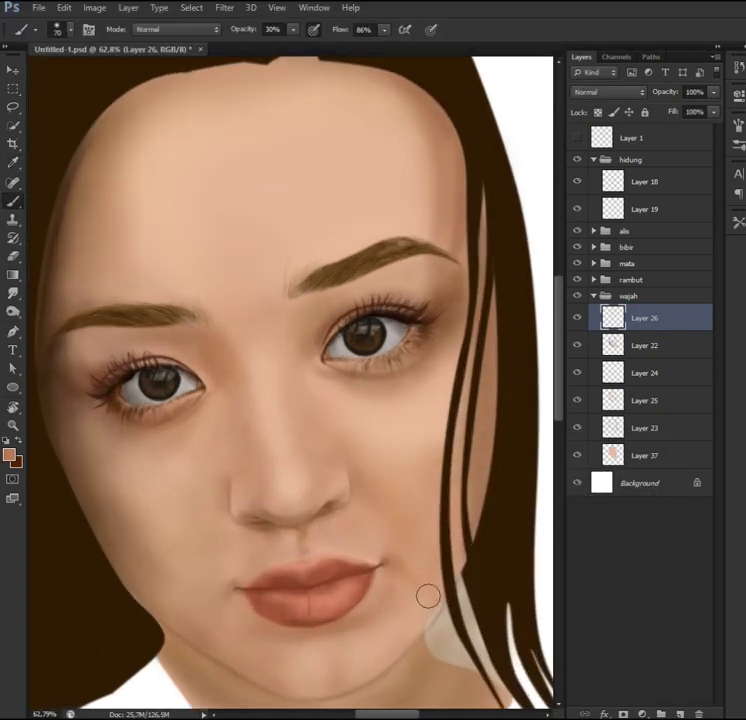
{"action": "scroll", "coordinate": [400, 593], "scroll_direction": "down", "scroll_amount": 2}
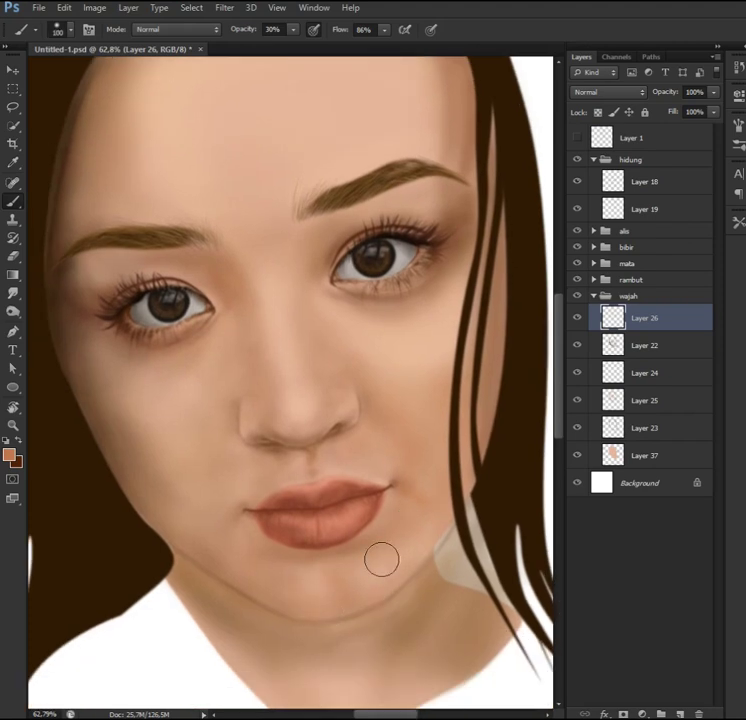
{"action": "scroll", "coordinate": [395, 475], "scroll_direction": "up", "scroll_amount": 1}
{"action": "scroll", "coordinate": [398, 500], "scroll_direction": "up", "scroll_amount": 2}
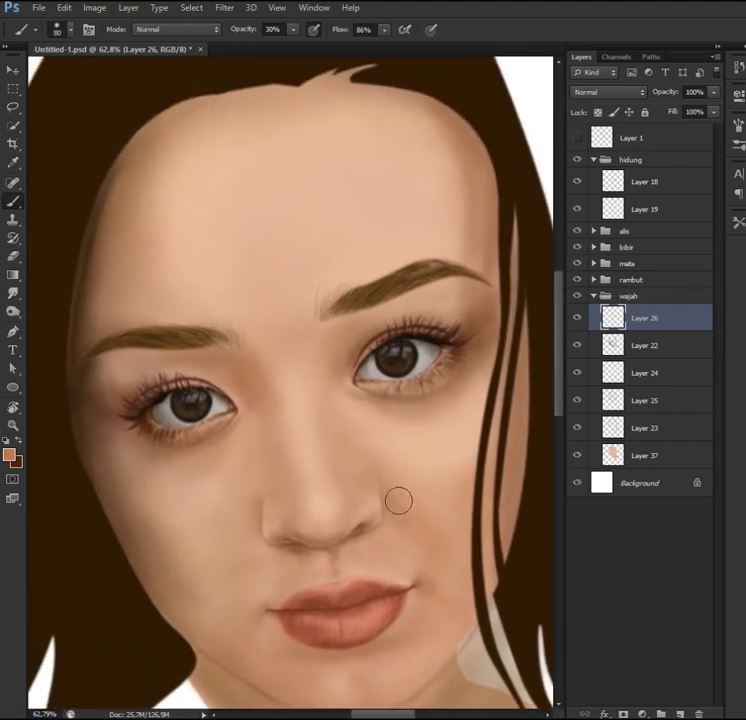
Step: Erase harsh spots on Layer 22 and shrink the soft brush to about 27 px
{"action": "left_click", "coordinate": [640, 345]}
{"action": "key", "text": "e"}
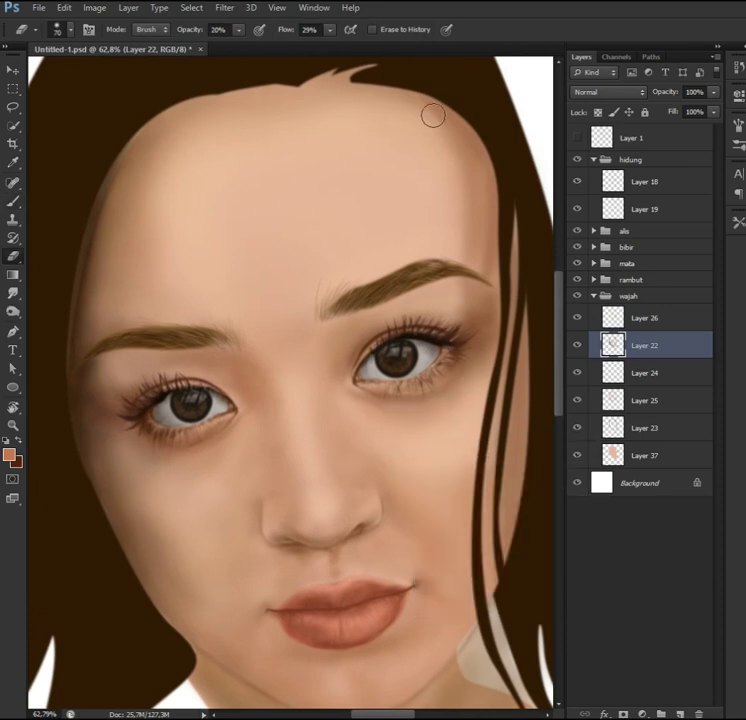
{"action": "key", "text": "b"}
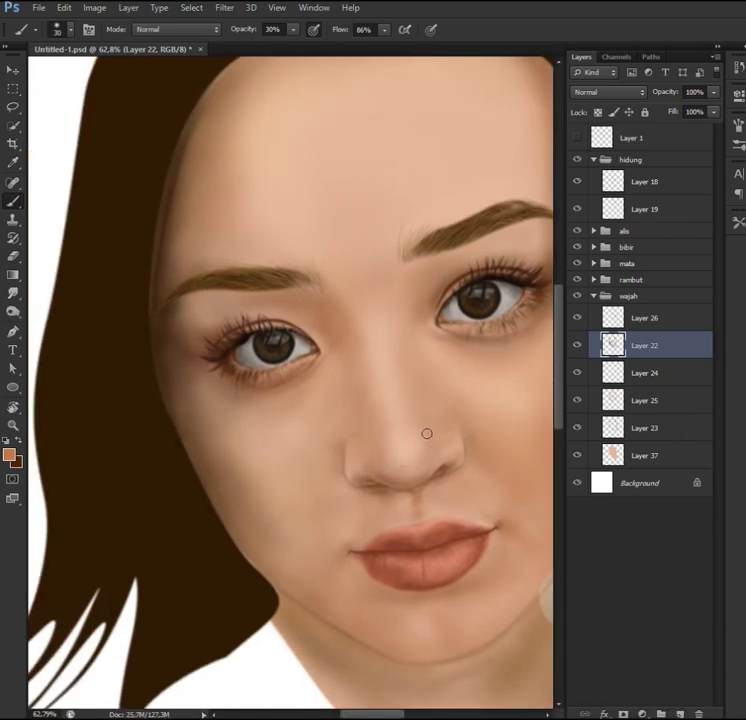
{"action": "right_click", "coordinate": [396, 473]}
{"action": "key", "text": "Escape"}
{"action": "right_click", "coordinate": [336, 518]}
{"action": "left_click_drag", "start_coordinate": [376, 554], "coordinate": [416, 560]}
{"action": "key", "text": "Return"}
Step: Blend dark brown shading near the chin and lips, alternating brush and eraser
{"action": "key", "text": "e"}
{"action": "left_click", "coordinate": [9, 455]}
{"action": "left_click", "coordinate": [97, 523]}
{"action": "left_click", "coordinate": [583, 463]}
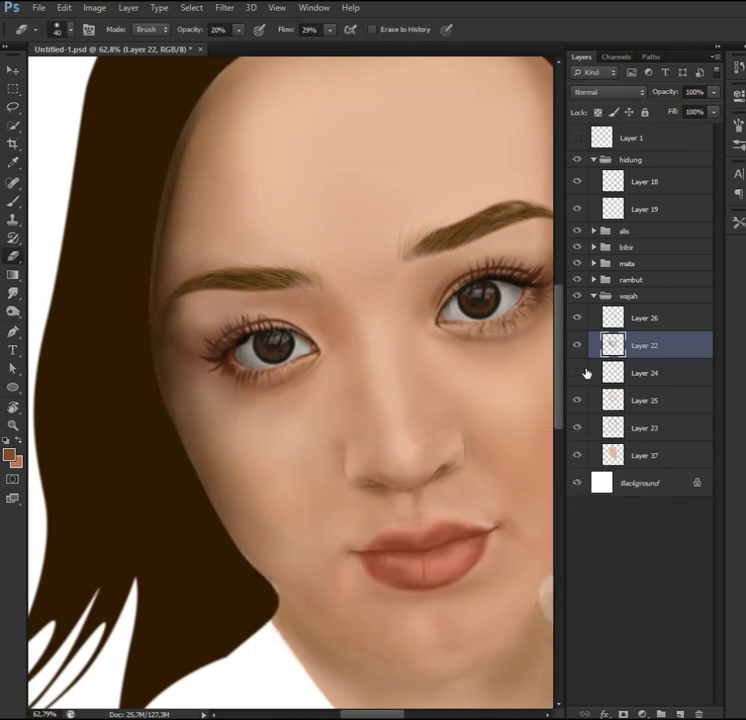
{"action": "key", "text": "b"}
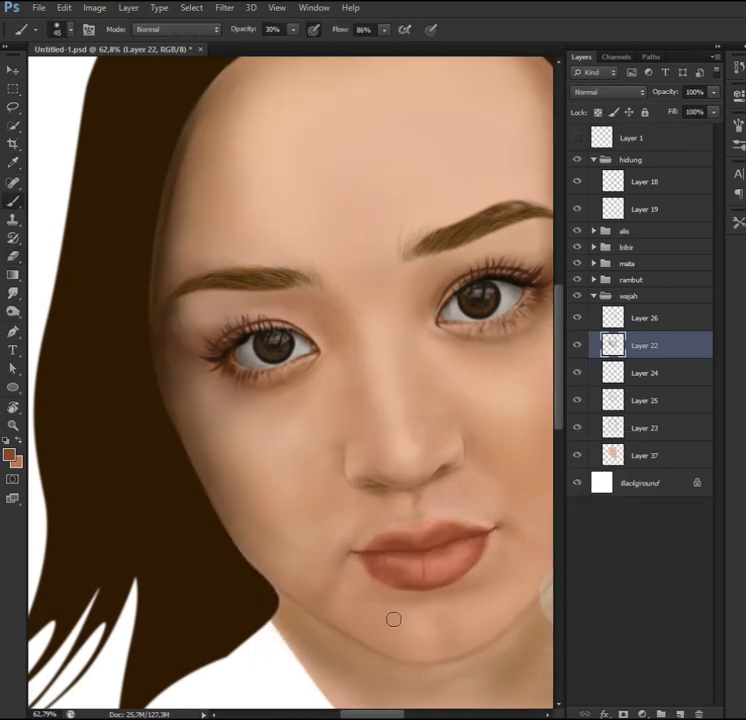
{"action": "key", "text": "bracketright"}
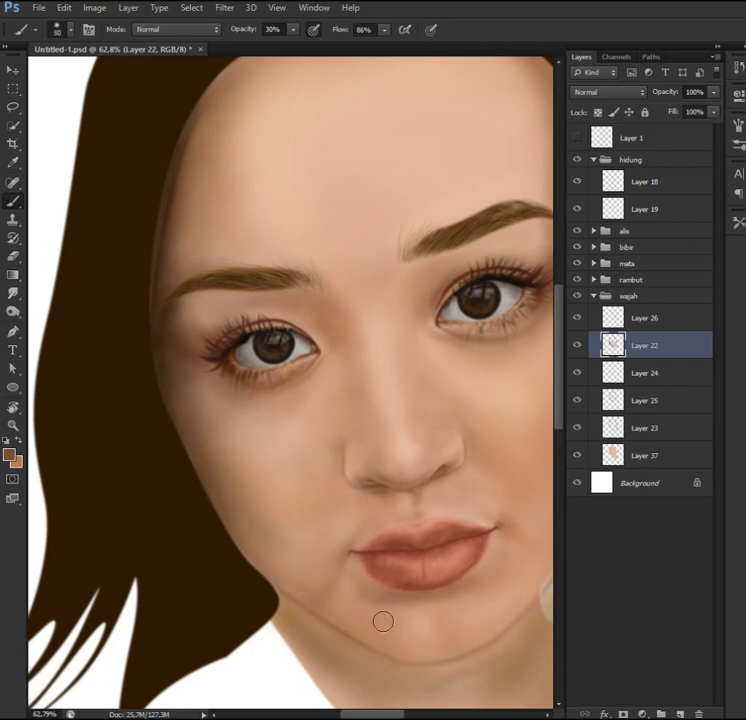
{"action": "key", "text": "e"}
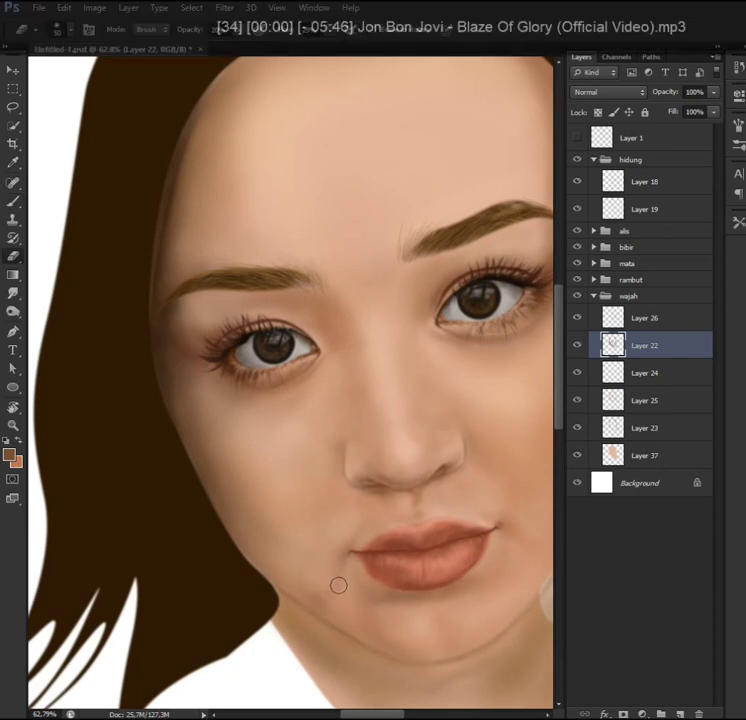
{"action": "scroll", "coordinate": [384, 610], "scroll_direction": "down", "scroll_amount": 1}
{"action": "key", "text": "bracketleft"}
{"action": "key", "text": "bracketleft"}
{"action": "key", "text": "bracketleft"}
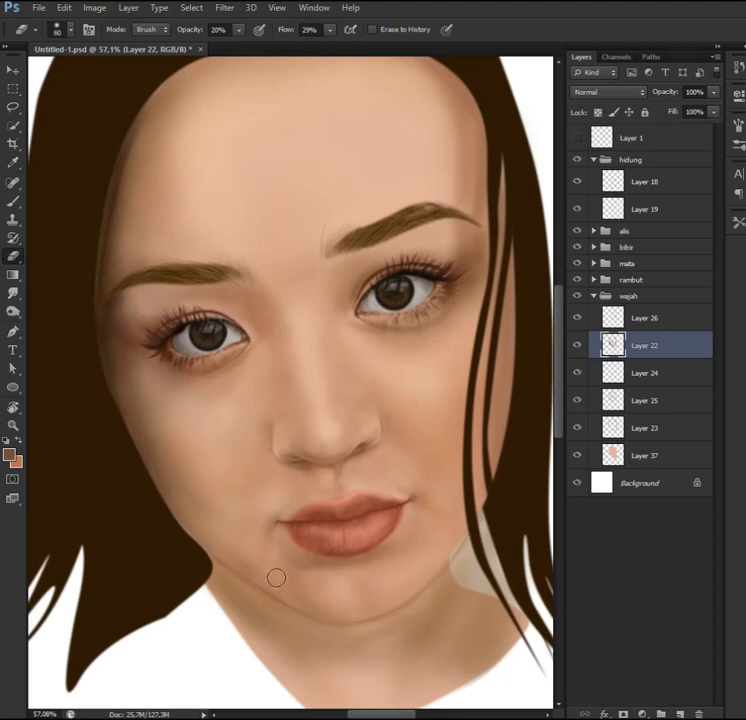
Step: Paint a broad soft shadow along the jaw and under the chin at 53% flow
{"action": "key", "text": "b"}
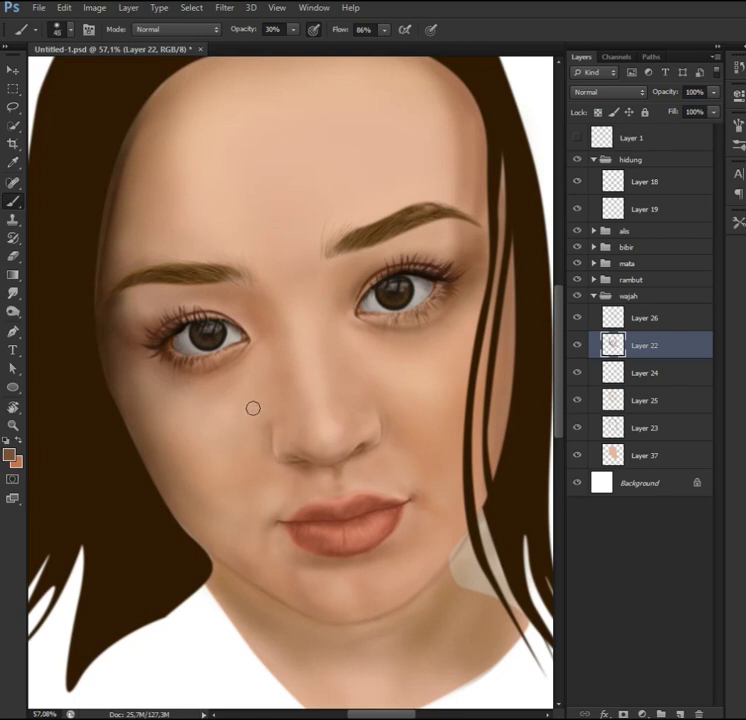
{"action": "left_click", "coordinate": [384, 29]}
{"action": "left_click_drag", "start_coordinate": [386, 50], "coordinate": [361, 50]}
{"action": "key", "text": "bracketright"}
{"action": "key", "text": "bracketright"}
{"action": "key", "text": "bracketright"}
{"action": "key", "text": "bracketright"}
{"action": "key", "text": "bracketright"}
{"action": "key", "text": "bracketright"}
{"action": "left_click_drag", "start_coordinate": [461, 550], "coordinate": [366, 471]}
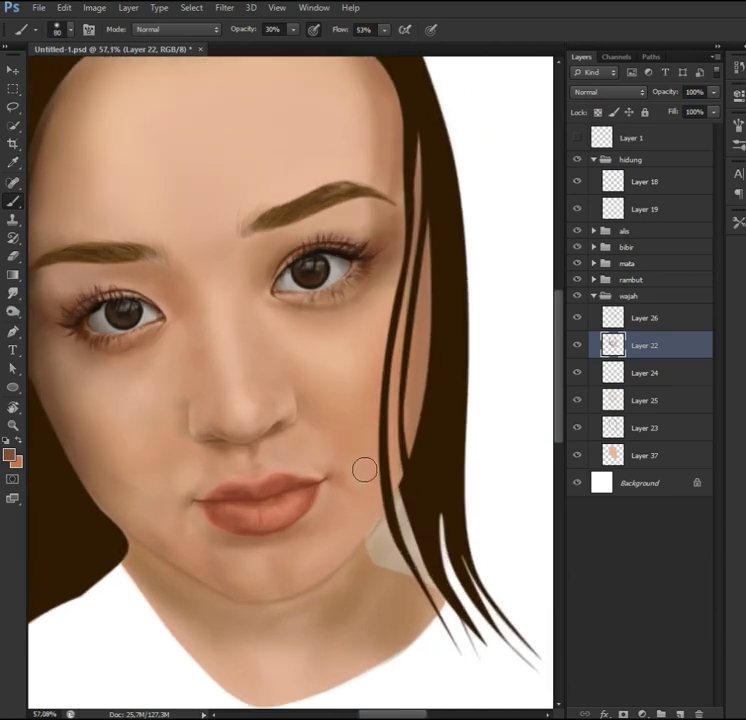
{"action": "key", "text": "bracketleft"}
{"action": "key", "text": "bracketleft"}
{"action": "key", "text": "bracketleft"}
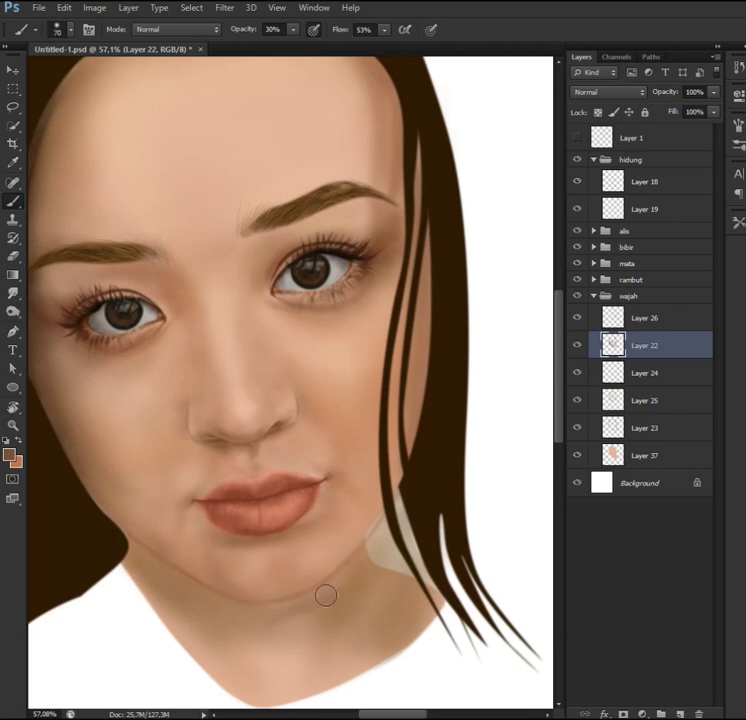
{"action": "key", "text": "bracketright"}
{"action": "key", "text": "bracketright"}
{"action": "key", "text": "bracketright"}
{"action": "left_click_drag", "start_coordinate": [262, 660], "coordinate": [327, 576]}
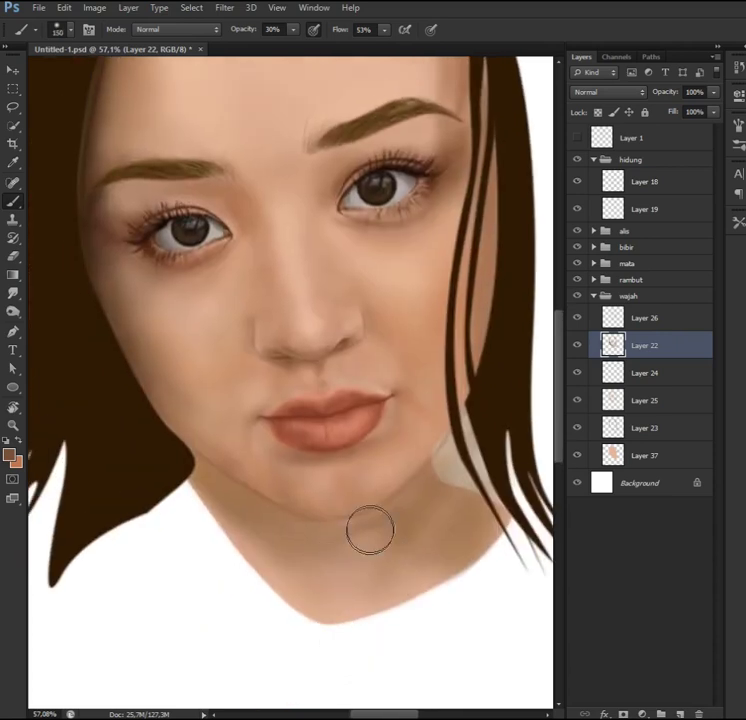
Step: Erase excess shading near the nose and upper lip, comparing with Layer 26 hidden
{"action": "key", "text": "e"}
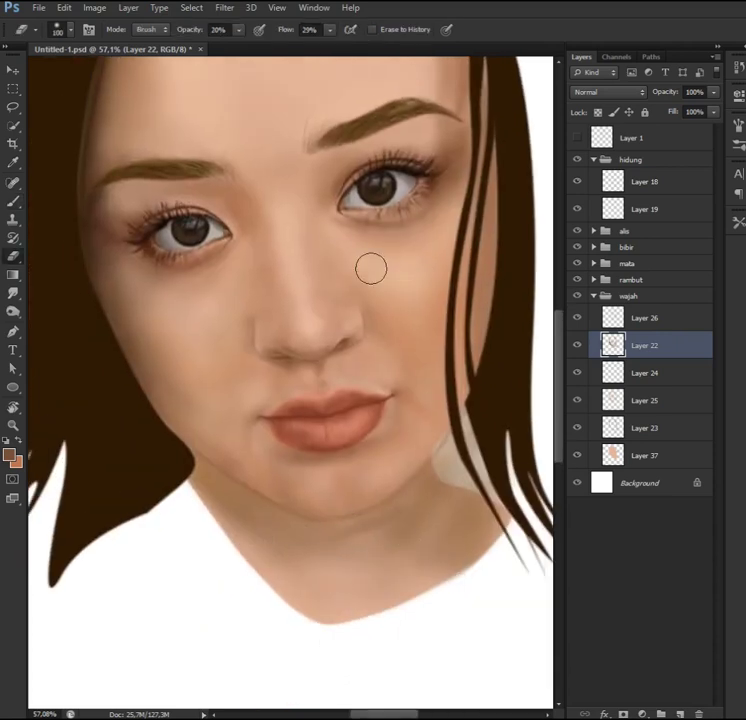
{"action": "key", "text": "bracketleft"}
{"action": "key", "text": "bracketleft"}
{"action": "key", "text": "bracketleft"}
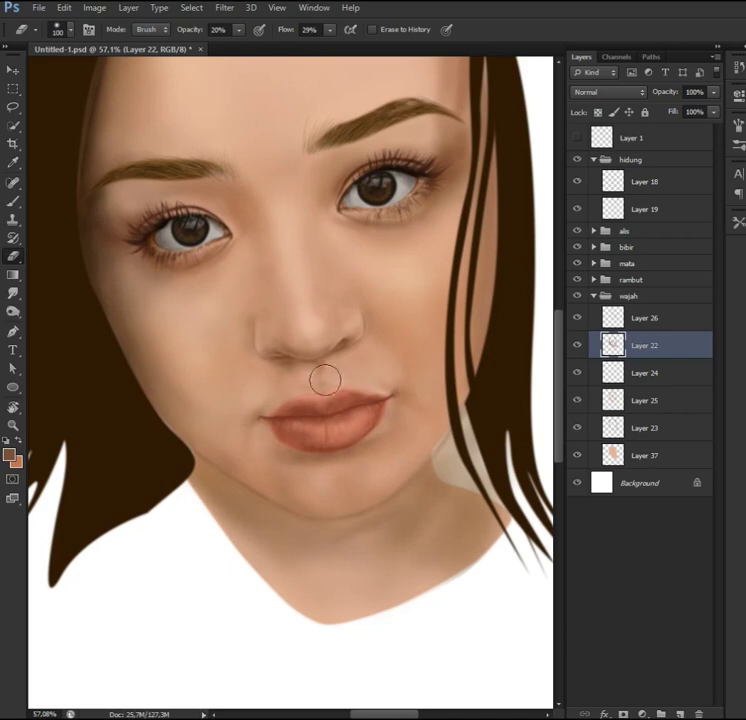
{"action": "left_click_drag", "start_coordinate": [416, 418], "coordinate": [437, 472]}
{"action": "left_click", "coordinate": [578, 320]}
{"action": "left_click", "coordinate": [578, 320]}
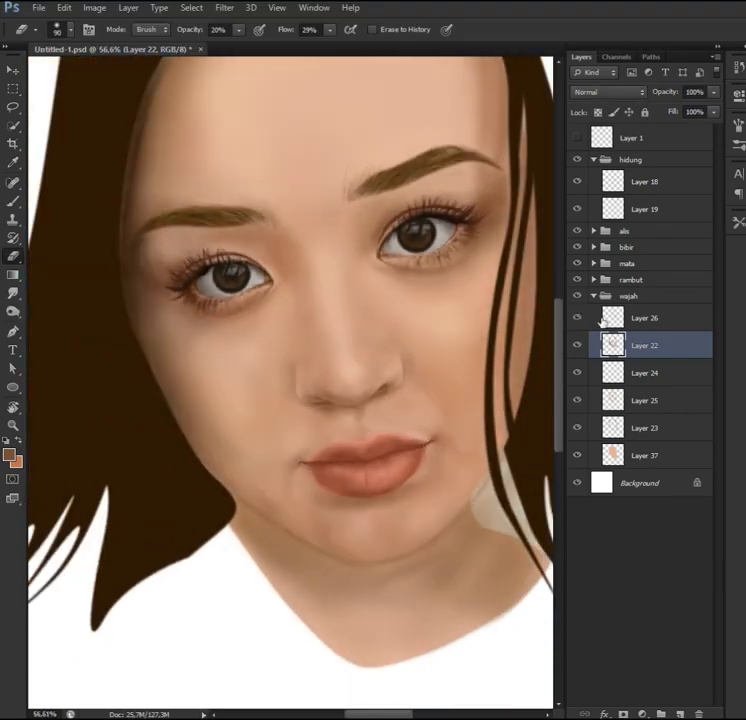
{"action": "left_click", "coordinate": [640, 372]}
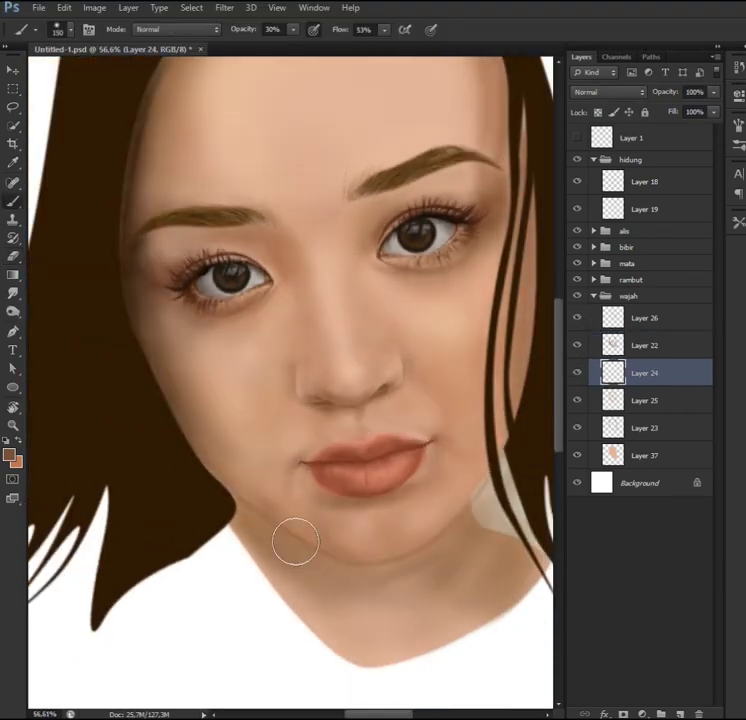
Step: Set the foreground to deep brown #8a4e23 and paint warm shadow along the lower jaw
{"action": "key", "text": "i"}
{"action": "left_click", "coordinate": [10, 455]}
{"action": "left_click", "coordinate": [385, 544]}
{"action": "left_click_drag", "start_coordinate": [476, 648], "coordinate": [463, 637]}
{"action": "left_click", "coordinate": [405, 555]}
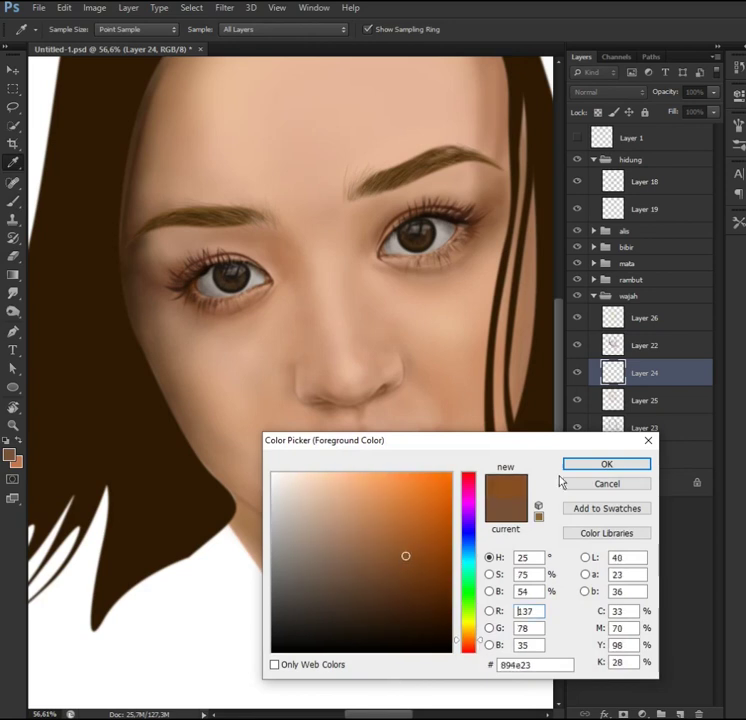
{"action": "key", "text": "Return"}
{"action": "key", "text": "b"}
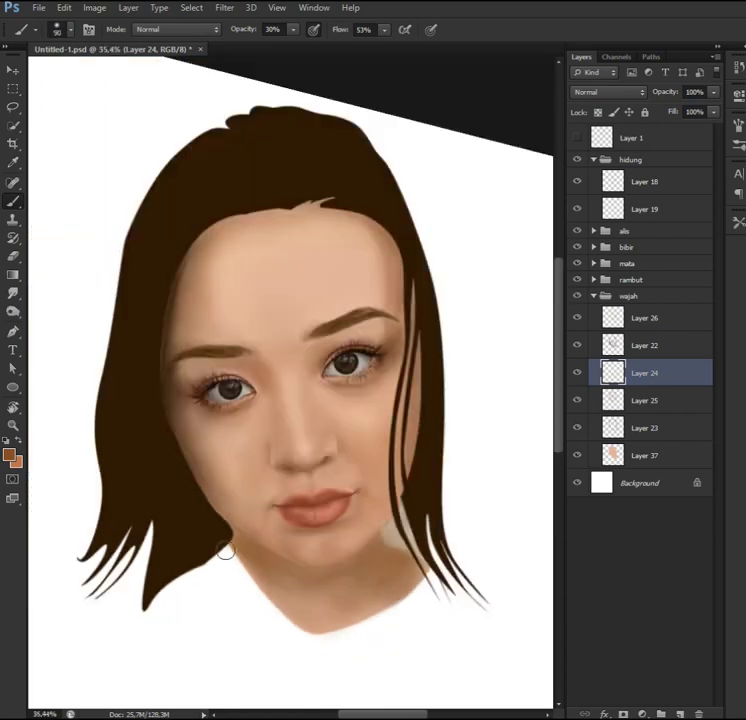
{"action": "left_click_drag", "start_coordinate": [283, 571], "coordinate": [360, 350]}
{"action": "left_click", "coordinate": [577, 318]}
{"action": "left_click", "coordinate": [577, 373]}
{"action": "key", "text": "e"}
{"action": "key", "text": "b"}
Step: Sample a pale peach skin colour and compare the face with Layer 26 toggled
{"action": "key", "text": "i"}
{"action": "left_click", "coordinate": [10, 455]}
{"action": "left_click", "coordinate": [365, 508]}
{"action": "key", "text": "Return"}
{"action": "key", "text": "b"}
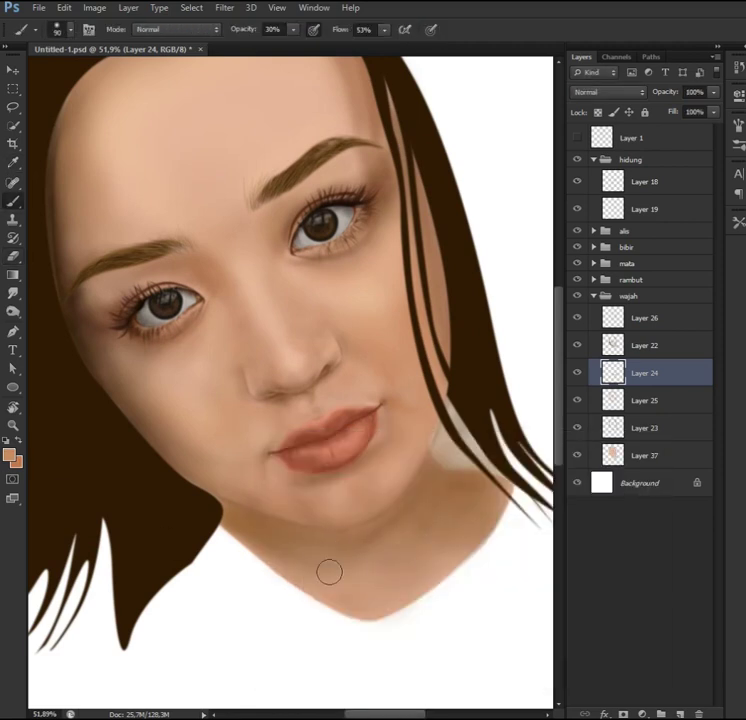
{"action": "left_click", "coordinate": [594, 296]}
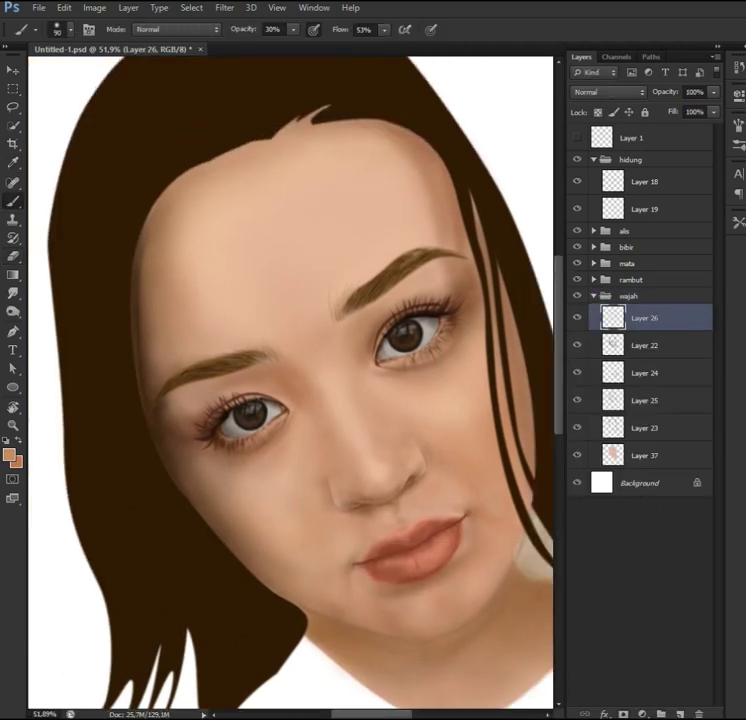
{"action": "left_click", "coordinate": [580, 320]}
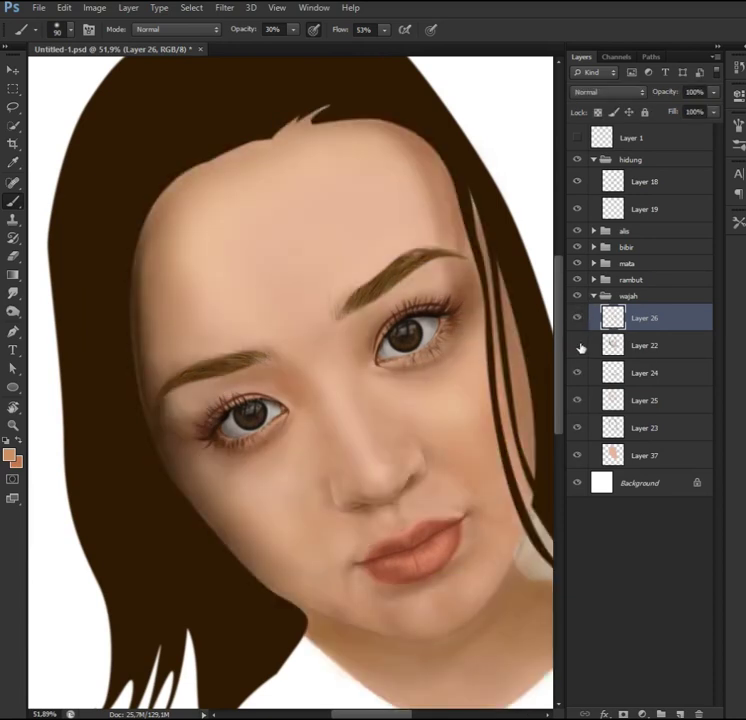
{"action": "left_click", "coordinate": [581, 321]}
{"action": "left_click", "coordinate": [615, 342]}
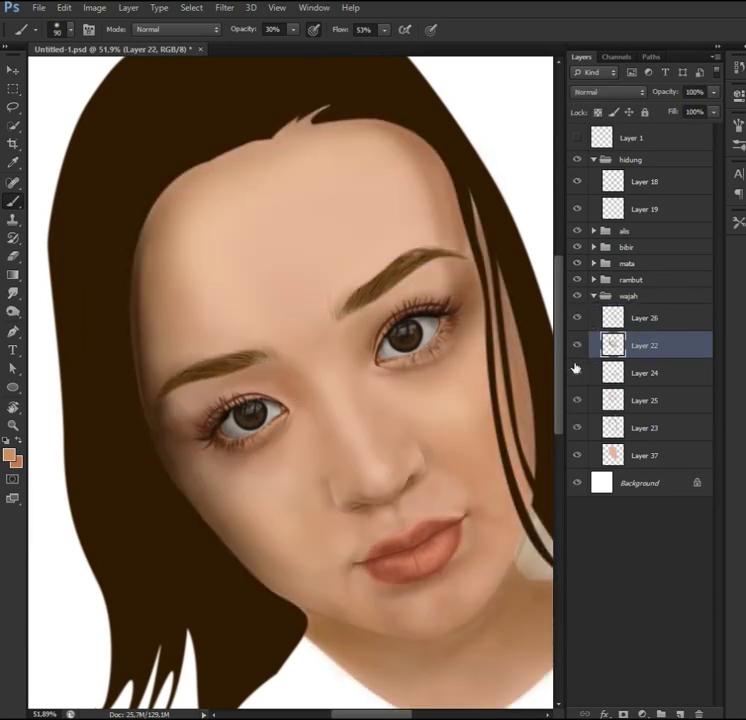
{"action": "left_click", "coordinate": [10, 455]}
Step: Add new Layer 41 for highlights, with brush flow at 38% and reduced opacity
{"action": "left_click", "coordinate": [604, 463]}
{"action": "left_click_drag", "start_coordinate": [378, 45], "coordinate": [366, 55]}
{"action": "key", "text": "3"}
{"action": "key", "text": "3"}
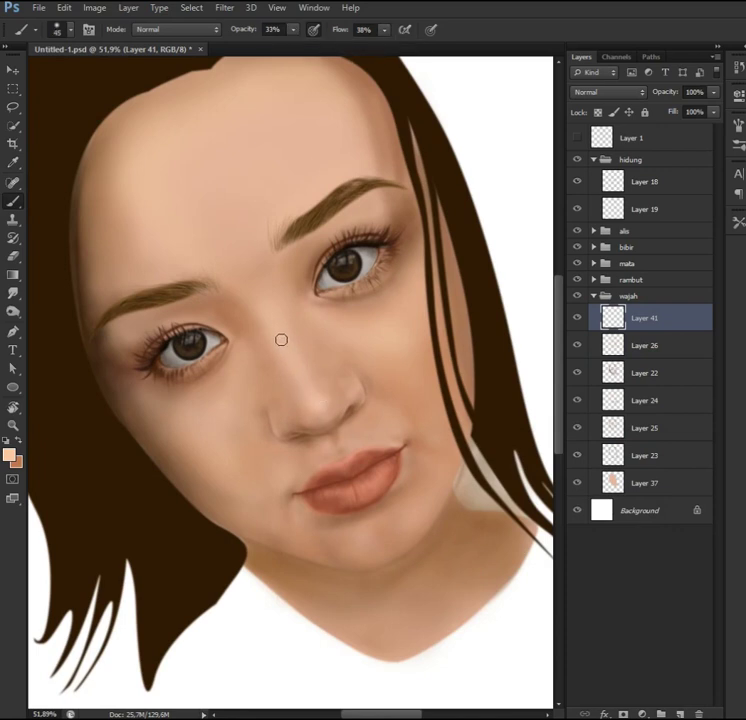
Step: With a larger brush, paint a faint pale peach highlight across the forehead on Layer 41
{"action": "key", "text": "bracketright"}
{"action": "key", "text": "bracketright"}
{"action": "key", "text": "bracketright"}
{"action": "left_click_drag", "start_coordinate": [160, 316], "coordinate": [270, 258]}
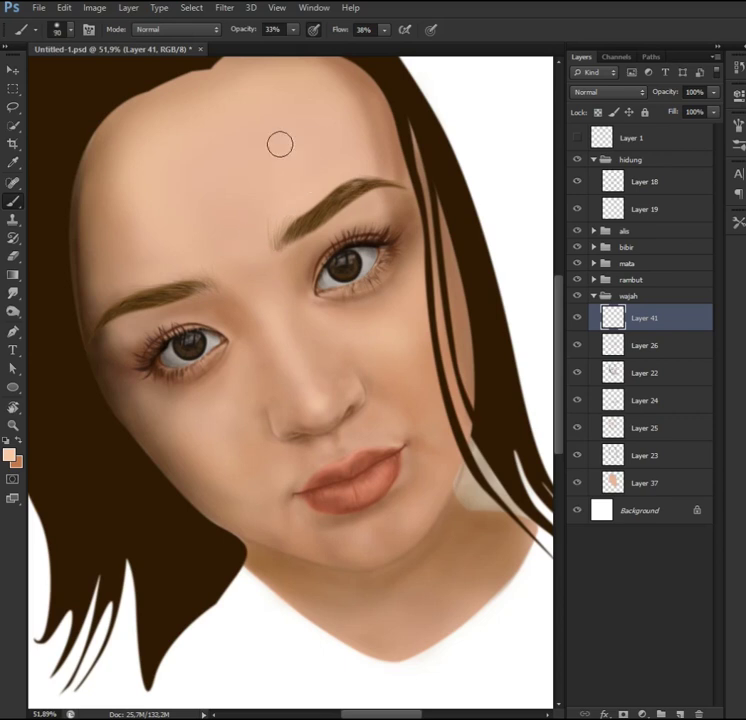
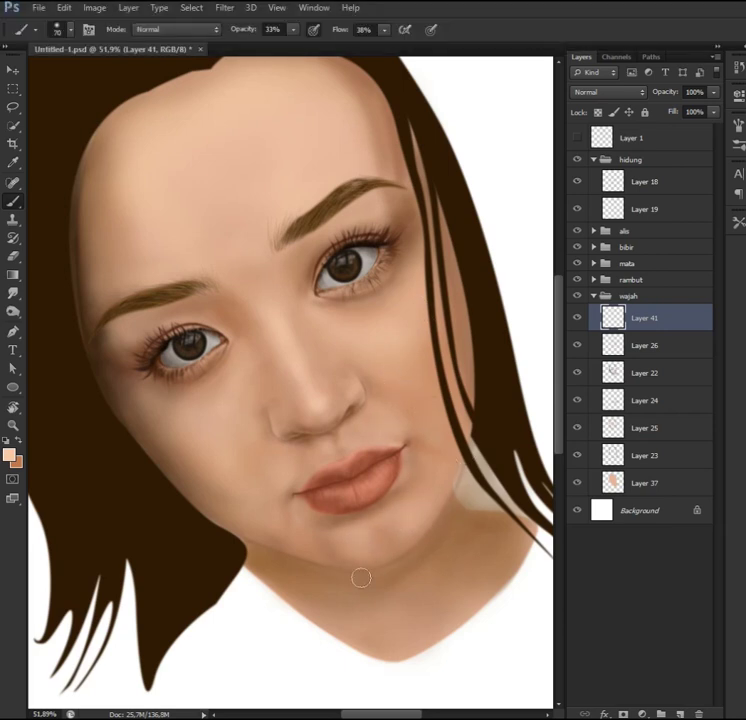
Step: Pick a skin colour for painting on Layer 41
{"action": "scroll", "coordinate": [313, 245], "scroll_direction": "down", "scroll_amount": 3}
{"action": "scroll", "coordinate": [215, 243], "scroll_direction": "up", "scroll_amount": 2}
{"action": "left_click", "coordinate": [9, 455]}
{"action": "key", "text": "Return"}
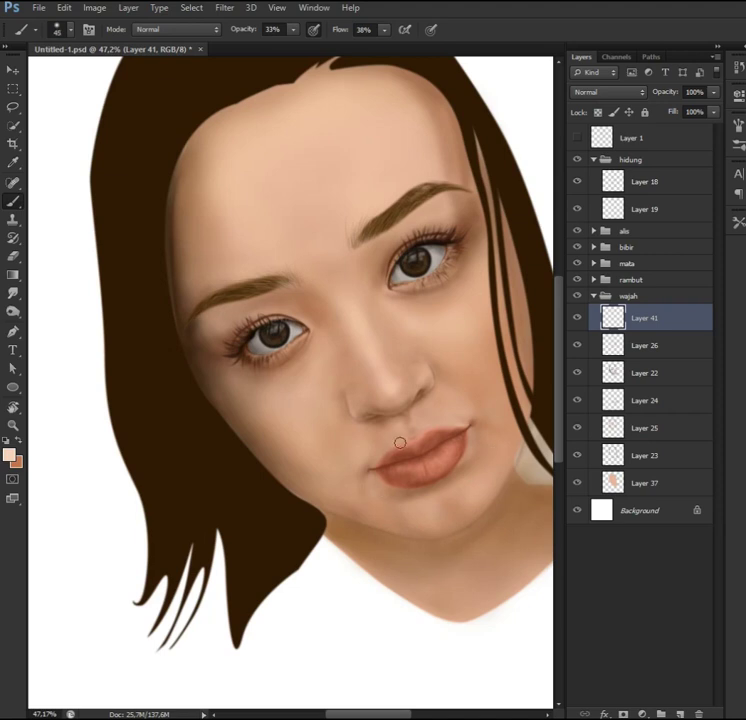
Step: Add a text layer below the portrait reading ':Dp'
{"action": "scroll", "coordinate": [297, 463], "scroll_direction": "down", "scroll_amount": 3}
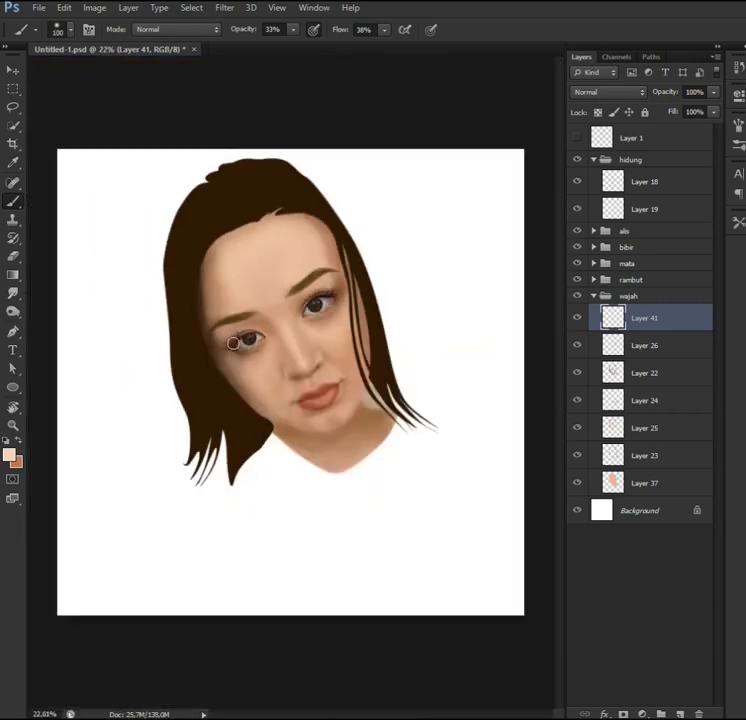
{"action": "scroll", "coordinate": [430, 311], "scroll_direction": "up", "scroll_amount": 3}
{"action": "scroll", "coordinate": [215, 356], "scroll_direction": "down", "scroll_amount": 2}
{"action": "key", "text": "t"}
{"action": "left_click", "coordinate": [307, 547]}
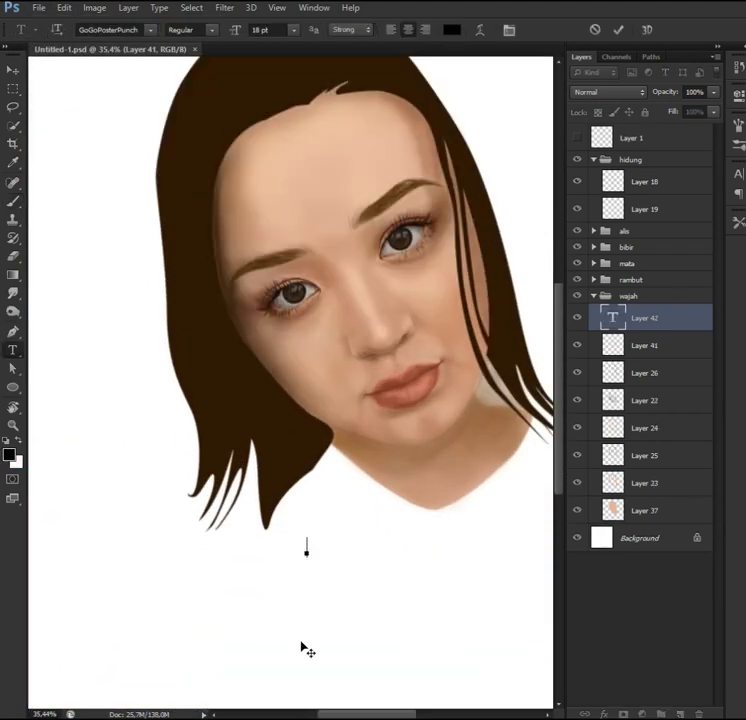
{"action": "type", "text": "NGOPI SE... YO:D"}
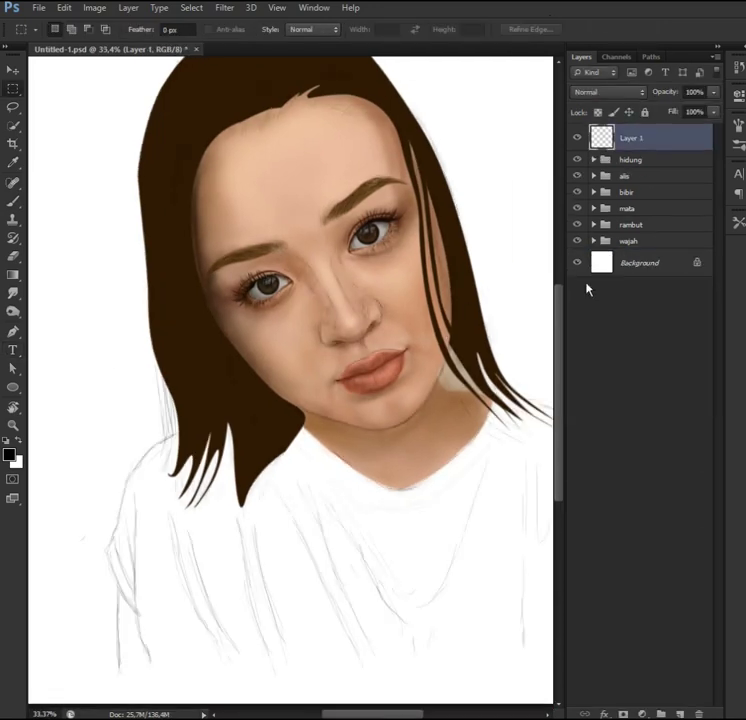
{"action": "type", "text": "p"}
Step: Turn the traced hair strand into a selection and fill it dark brown on a new layer
{"action": "left_click_drag", "start_coordinate": [502, 403], "coordinate": [442, 418]}
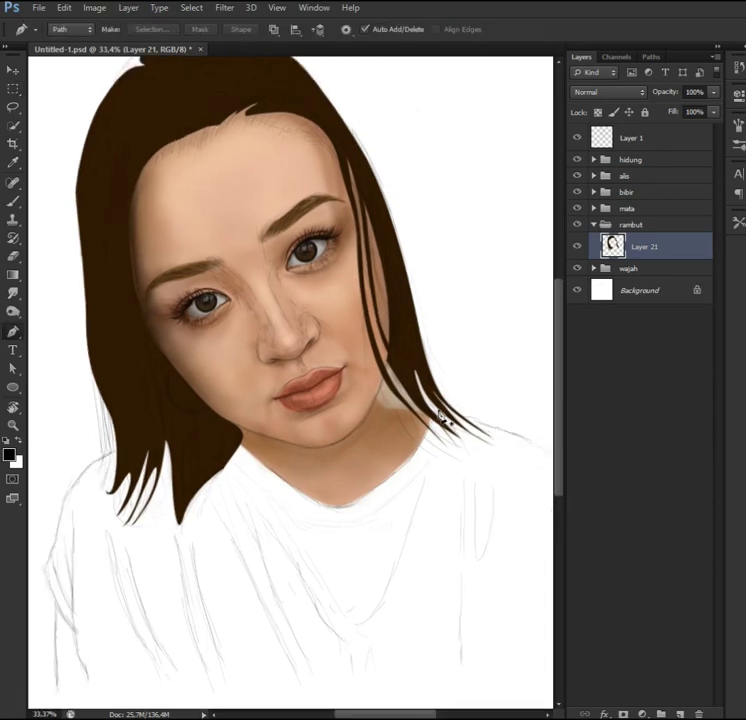
{"action": "key", "text": "ctrl+Return"}
{"action": "key", "text": "i"}
{"action": "key", "text": "alt+BackSpace"}
{"action": "key", "text": "ctrl+d"}
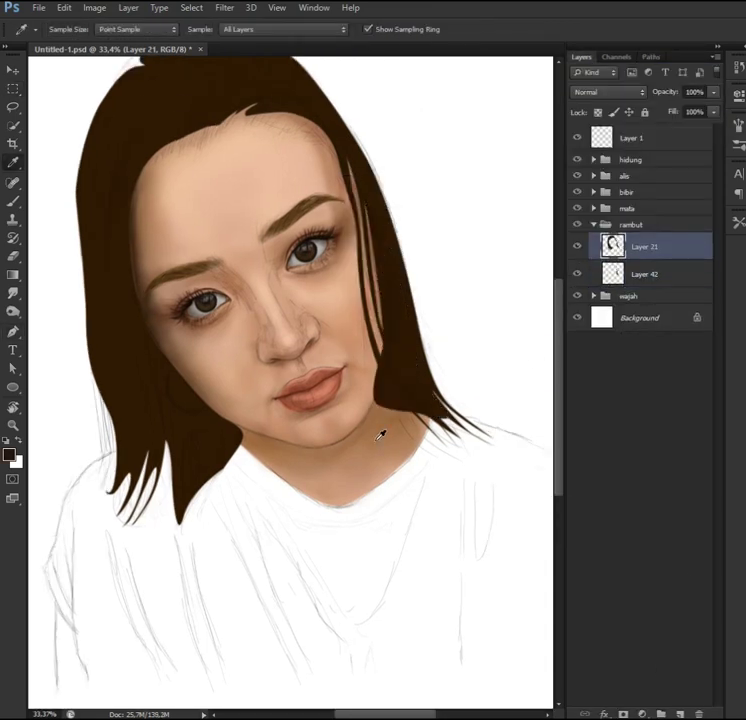
Step: Move the hair fill layer beneath the face layers in the wajah group
{"action": "left_click", "coordinate": [594, 224]}
{"action": "left_click_drag", "start_coordinate": [603, 222], "coordinate": [605, 296]}
{"action": "key", "text": "ctrl+z"}
{"action": "left_click", "coordinate": [614, 272]}
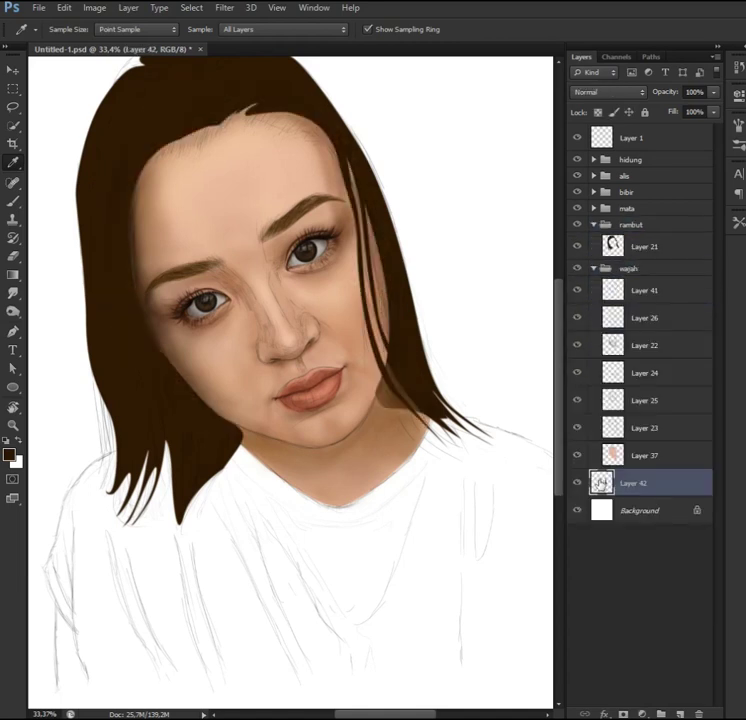
Step: Add a layer mask to Layer 22 and set the brush opacity to 52%
{"action": "left_click", "coordinate": [579, 345]}
{"action": "scroll", "coordinate": [430, 405], "scroll_direction": "up", "scroll_amount": 3}
{"action": "key", "text": "b"}
{"action": "left_click", "coordinate": [623, 714]}
{"action": "scroll", "coordinate": [355, 200], "scroll_direction": "up", "scroll_amount": 2}
{"action": "right_click", "coordinate": [380, 340]}
{"action": "key", "text": "Return"}
{"action": "key", "text": "5"}
{"action": "key", "text": "2"}
Step: Add layer masks to Layers 26, 25 and 23
{"action": "left_click", "coordinate": [585, 318]}
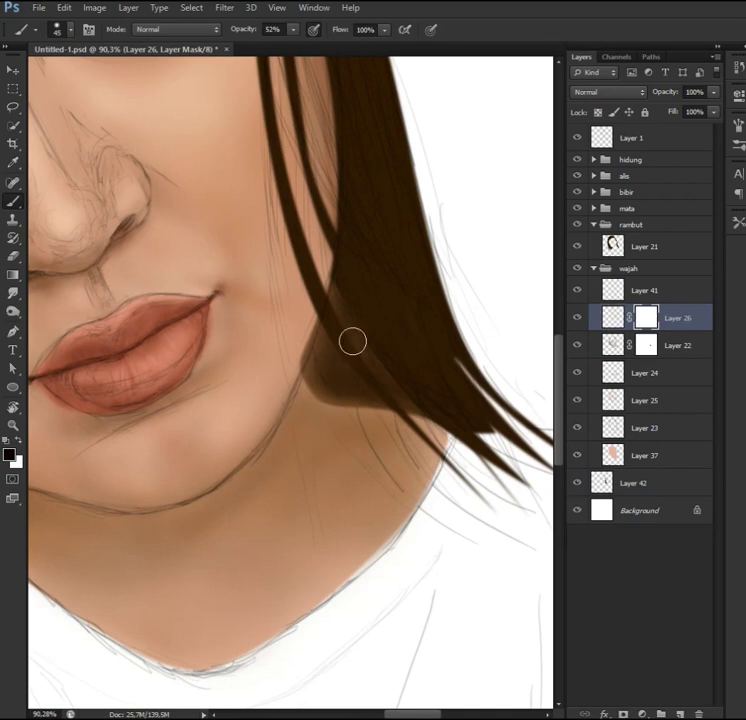
{"action": "left_click", "coordinate": [590, 400]}
{"action": "left_click", "coordinate": [612, 428]}
{"action": "scroll", "coordinate": [374, 479], "scroll_direction": "down", "scroll_amount": 5}
Step: Create a new shirt layer and start pen-tracing the shirt outline at the shoulder
{"action": "scroll", "coordinate": [374, 479], "scroll_direction": "up", "scroll_amount": 2}
{"action": "left_click", "coordinate": [594, 268]}
{"action": "key", "text": "ctrl+shift+alt+n"}
{"action": "key", "text": "p"}
{"action": "scroll", "coordinate": [155, 494], "scroll_direction": "up", "scroll_amount": 3}
{"action": "left_click", "coordinate": [147, 452]}
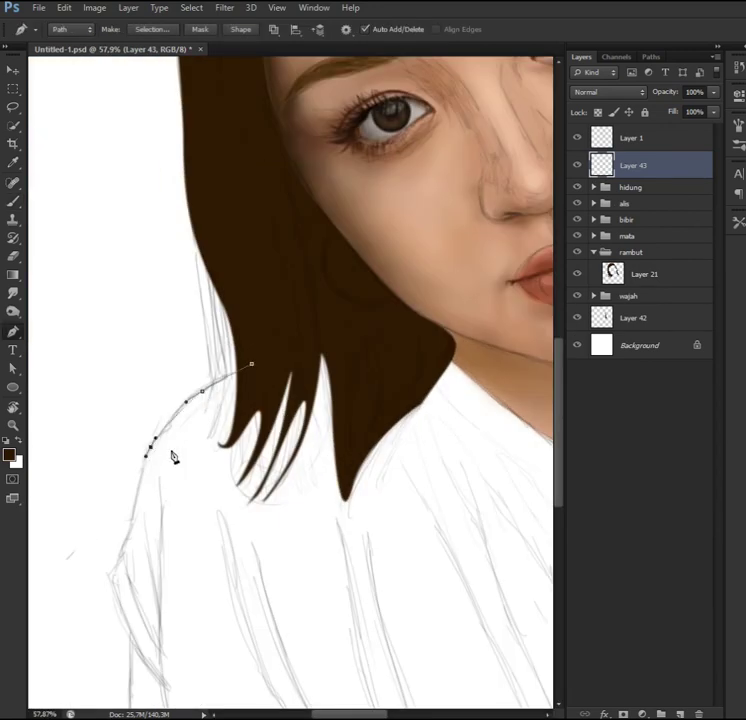
{"action": "scroll", "coordinate": [172, 456], "scroll_direction": "up", "scroll_amount": 3}
{"action": "scroll", "coordinate": [113, 545], "scroll_direction": "down", "scroll_amount": 3}
{"action": "scroll", "coordinate": [243, 420], "scroll_direction": "down", "scroll_amount": 5}
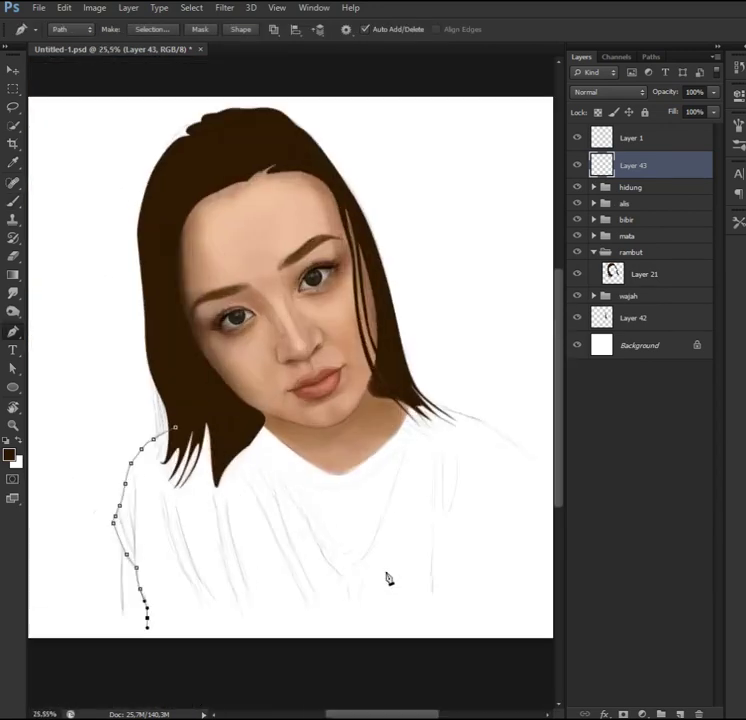
{"action": "scroll", "coordinate": [491, 615], "scroll_direction": "up", "scroll_amount": 3}
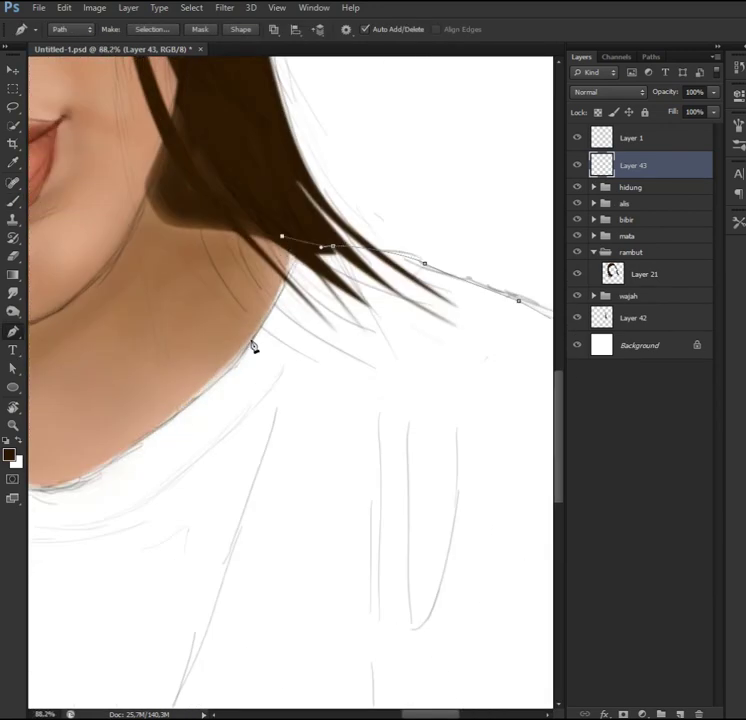
Step: Complete the shirt outline, place its layer under the hair fill, and fill it near-black
{"action": "left_click_drag", "start_coordinate": [301, 407], "coordinate": [271, 420]}
{"action": "scroll", "coordinate": [265, 321], "scroll_direction": "down", "scroll_amount": 1}
{"action": "scroll", "coordinate": [133, 340], "scroll_direction": "down", "scroll_amount": 4}
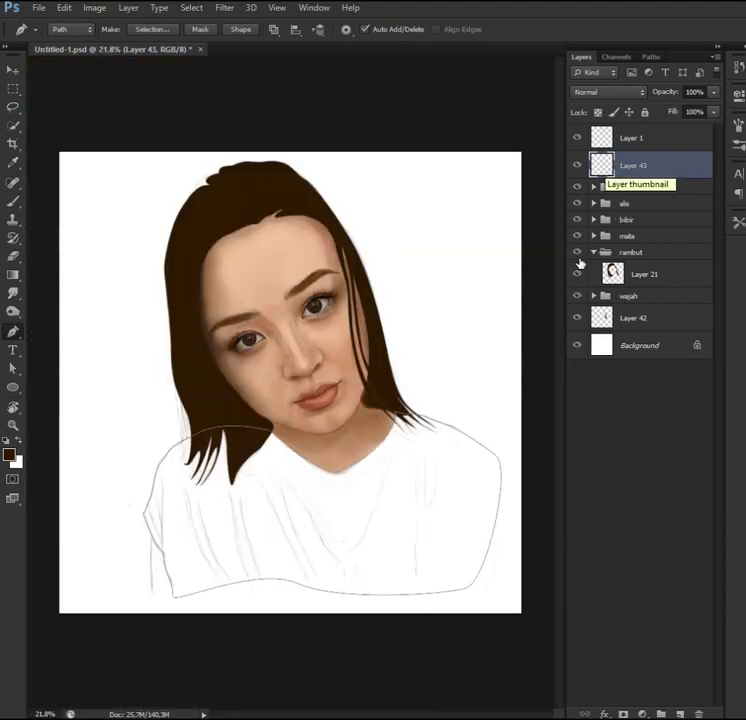
{"action": "left_click_drag", "start_coordinate": [601, 165], "coordinate": [620, 330]}
{"action": "key", "text": "ctrl+Return"}
{"action": "left_click", "coordinate": [9, 455]}
{"action": "left_click", "coordinate": [604, 463]}
{"action": "key", "text": "alt+BackSpace"}
Step: Create the 'lengan' arm group containing a new empty layer
{"action": "scroll", "coordinate": [350, 480], "scroll_direction": "down", "scroll_amount": 2}
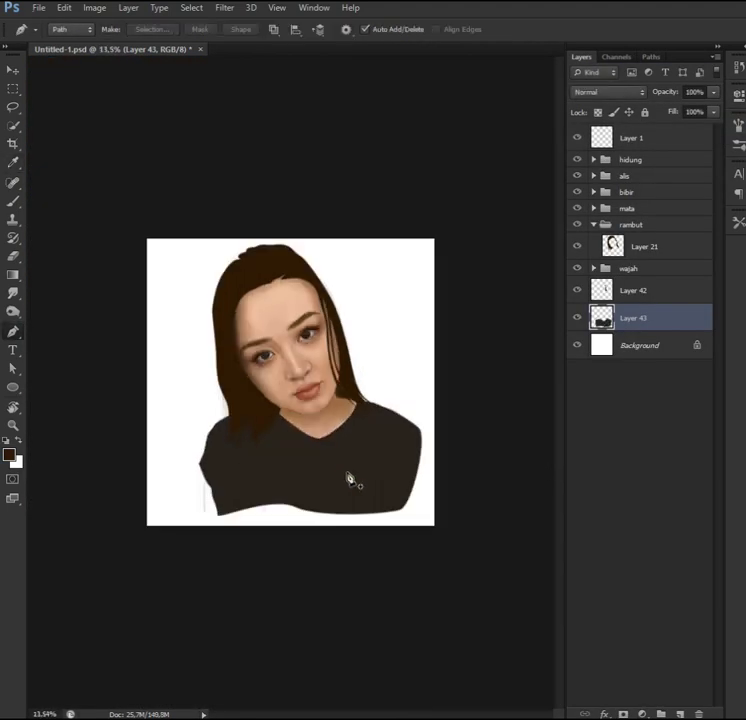
{"action": "scroll", "coordinate": [441, 433], "scroll_direction": "up", "scroll_amount": 2}
{"action": "key", "text": "ctrl+z"}
{"action": "scroll", "coordinate": [265, 517], "scroll_direction": "up", "scroll_amount": 2}
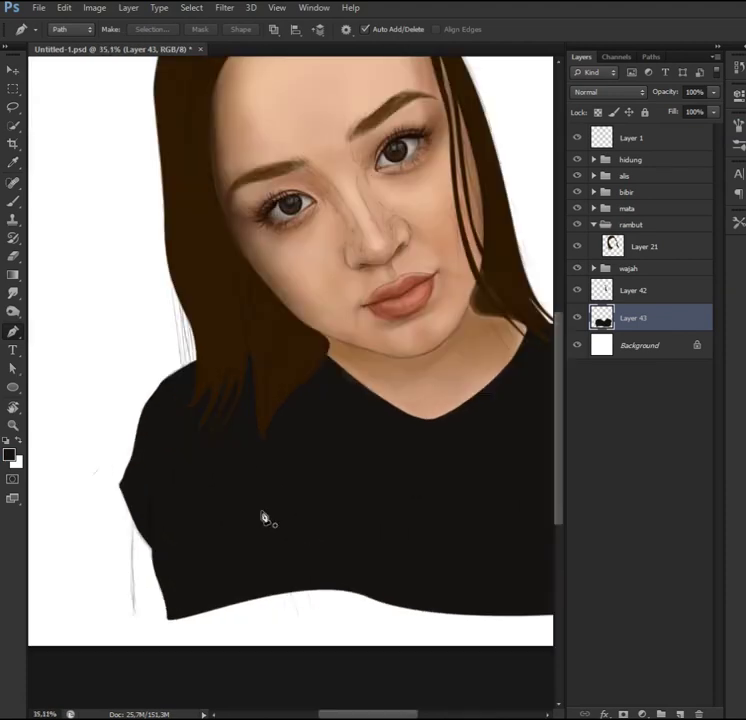
{"action": "left_click", "coordinate": [594, 224]}
{"action": "left_click", "coordinate": [660, 714]}
{"action": "key", "text": "ctrl+g"}
{"action": "scroll", "coordinate": [172, 353], "scroll_direction": "up", "scroll_amount": 3}
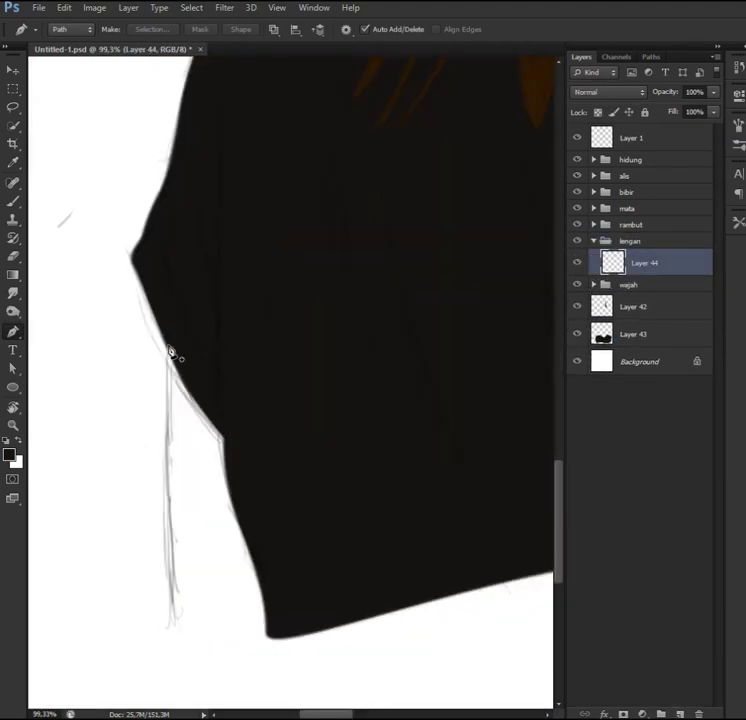
Step: Fill the traced arm outline with skin tone sampled from the face
{"action": "left_click", "coordinate": [177, 591]}
{"action": "scroll", "coordinate": [178, 377], "scroll_direction": "down", "scroll_amount": 3}
{"action": "left_click", "coordinate": [651, 57]}
{"action": "left_click", "coordinate": [579, 75], "text": "ctrl"}
{"action": "left_click", "coordinate": [581, 57]}
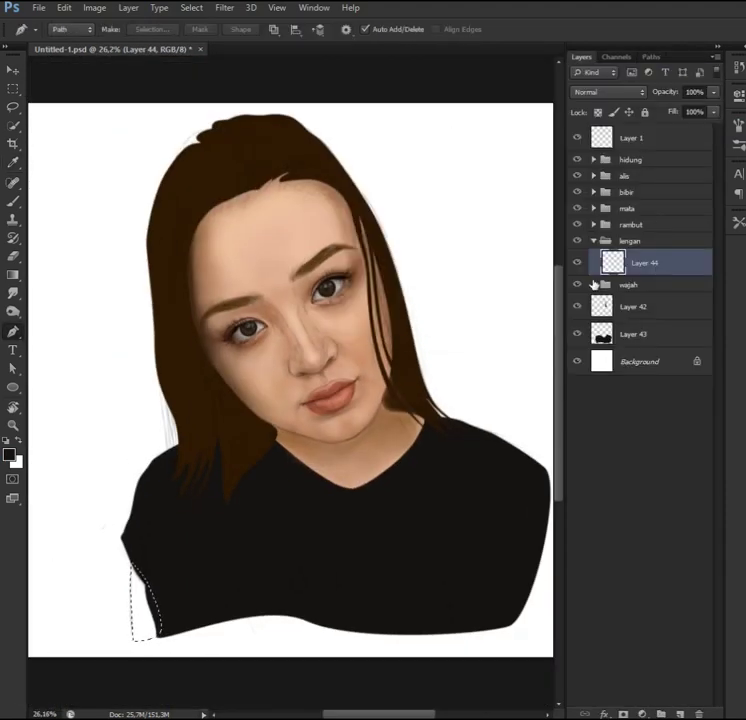
{"action": "left_click", "coordinate": [594, 284]}
{"action": "key", "text": "i"}
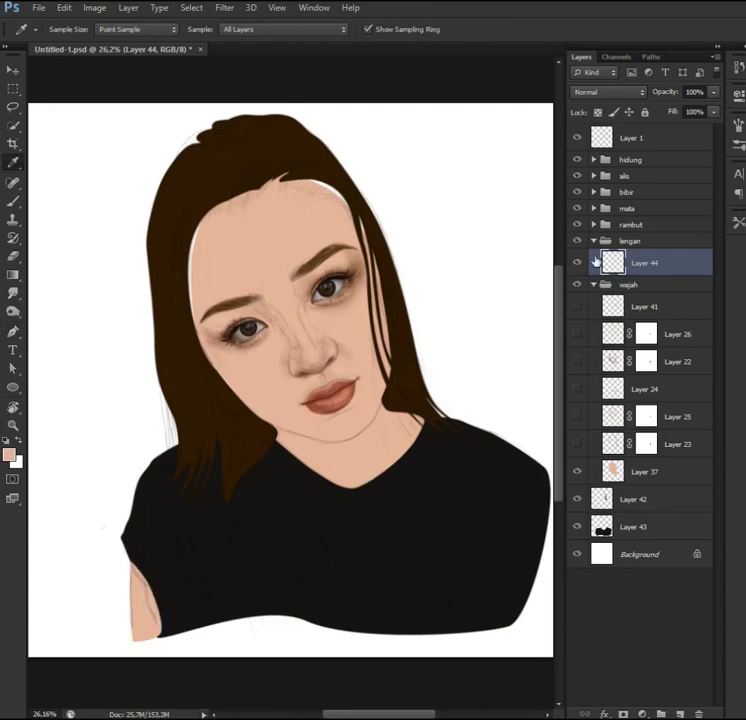
Step: Move the lengan group above Background and group the shirt layer as 'baju'
{"action": "left_click_drag", "start_coordinate": [629, 241], "coordinate": [629, 541]}
{"action": "left_click", "coordinate": [632, 480]}
{"action": "key", "text": "ctrl+g"}
{"action": "double_click", "coordinate": [626, 477]}
{"action": "type", "text": "baju"}
{"action": "key", "text": "Return"}
{"action": "left_click", "coordinate": [594, 477]}
Step: Hide the pencil sketch and add a new layer above the arm layer
{"action": "left_click", "coordinate": [576, 138]}
{"action": "left_click", "coordinate": [576, 345]}
{"action": "left_click", "coordinate": [594, 241]}
{"action": "left_click", "coordinate": [594, 301]}
{"action": "scroll", "coordinate": [240, 556], "scroll_direction": "up", "scroll_amount": 3}
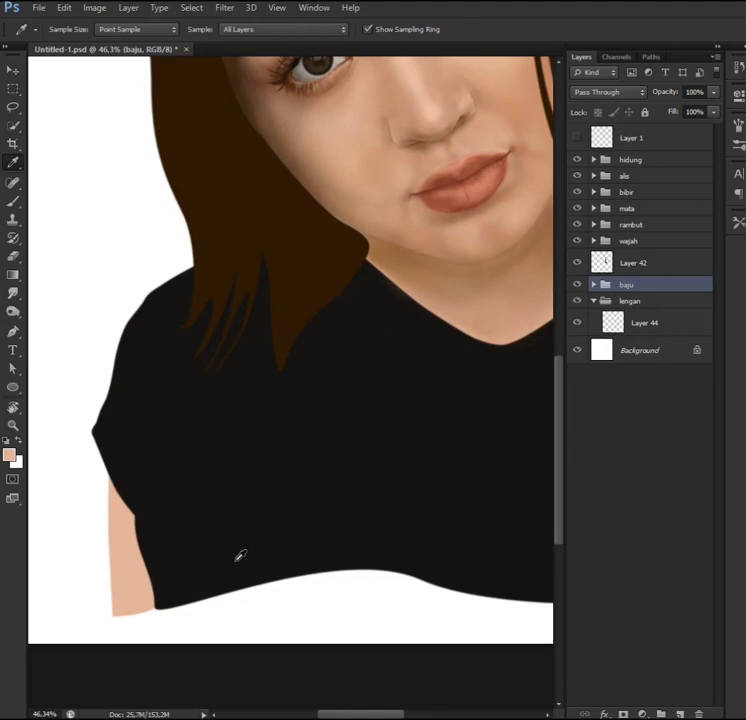
{"action": "scroll", "coordinate": [240, 556], "scroll_direction": "up", "scroll_amount": 1}
{"action": "left_click", "coordinate": [691, 325]}
{"action": "key", "text": "ctrl+shift+alt+n"}
Step: Show the sketch again, hide the shirt group, and reselect the black shirt layer
{"action": "scroll", "coordinate": [208, 538], "scroll_direction": "up", "scroll_amount": 2}
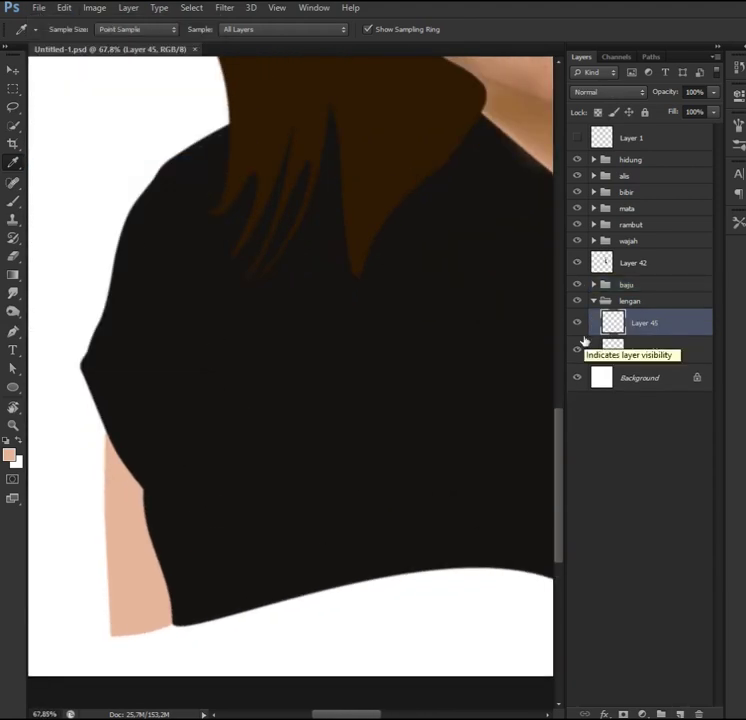
{"action": "scroll", "coordinate": [211, 556], "scroll_direction": "down", "scroll_amount": 5}
{"action": "scroll", "coordinate": [162, 545], "scroll_direction": "up", "scroll_amount": 2}
{"action": "left_click", "coordinate": [576, 138]}
{"action": "scroll", "coordinate": [300, 350], "scroll_direction": "up", "scroll_amount": 4}
{"action": "left_click", "coordinate": [577, 285]}
{"action": "left_click", "coordinate": [228, 497], "text": "ctrl"}
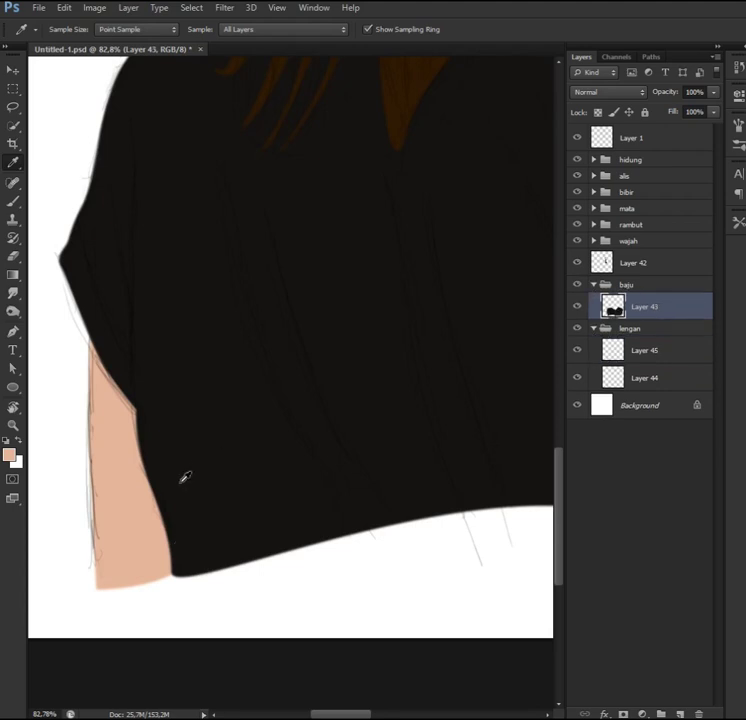
Step: Erase the shirt's bottom-left corner beside the arm
{"action": "key", "text": "e"}
{"action": "left_click_drag", "start_coordinate": [178, 548], "coordinate": [165, 600]}
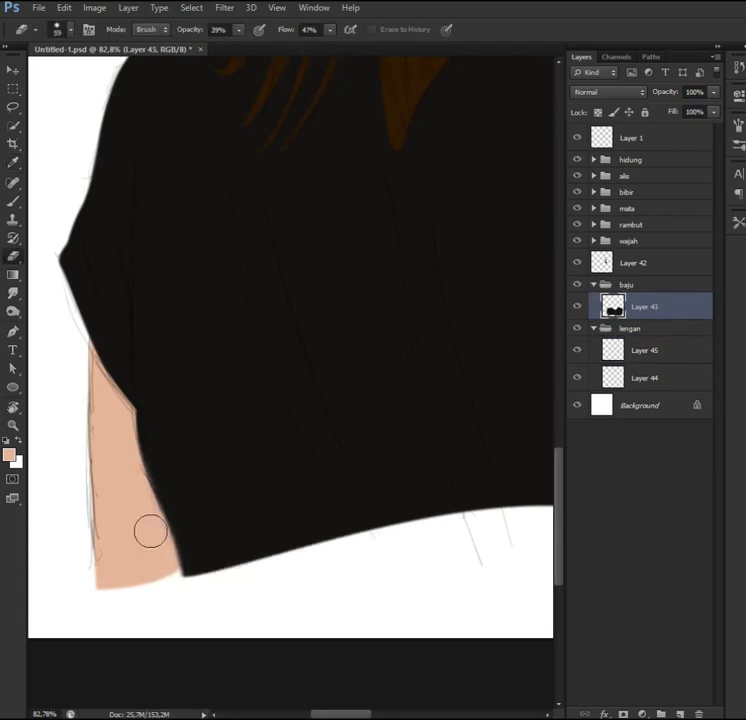
{"action": "scroll", "coordinate": [260, 506], "scroll_direction": "down", "scroll_amount": 5}
{"action": "scroll", "coordinate": [260, 506], "scroll_direction": "up", "scroll_amount": 5}
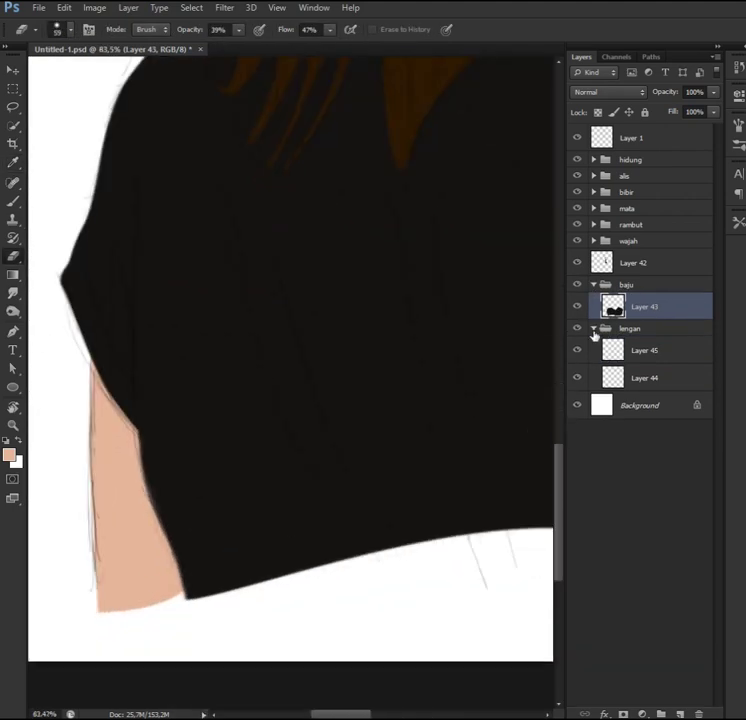
Step: Select the arm layer and ready a smaller brush for shading
{"action": "left_click", "coordinate": [645, 378]}
{"action": "key", "text": "i"}
{"action": "key", "text": "b"}
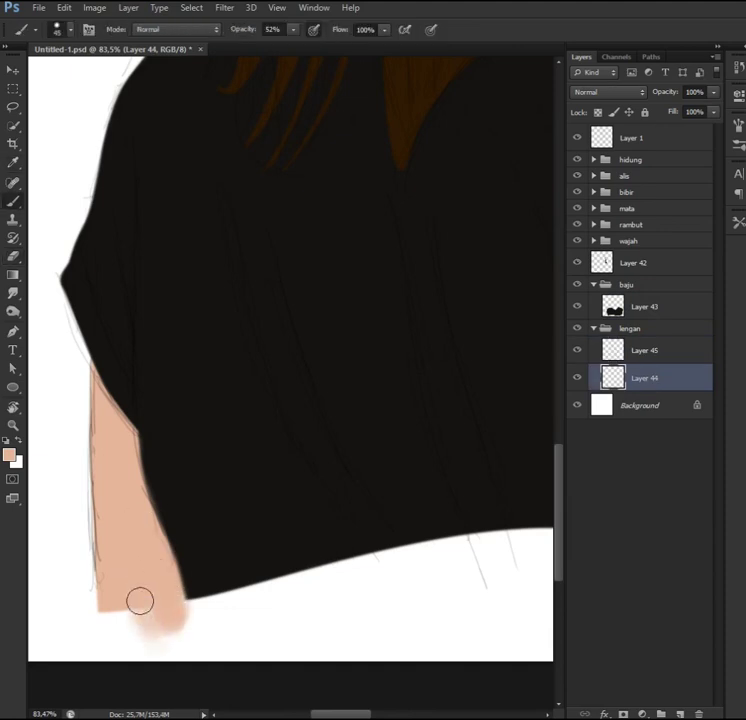
{"action": "key", "text": "ctrl+d"}
{"action": "key", "text": "bracketleft"}
{"action": "key", "text": "bracketleft"}
{"action": "key", "text": "bracketleft"}
{"action": "scroll", "coordinate": [140, 631], "scroll_direction": "down", "scroll_amount": 3}
{"action": "scroll", "coordinate": [102, 623], "scroll_direction": "up", "scroll_amount": 3}
{"action": "scroll", "coordinate": [102, 623], "scroll_direction": "down", "scroll_amount": 2}
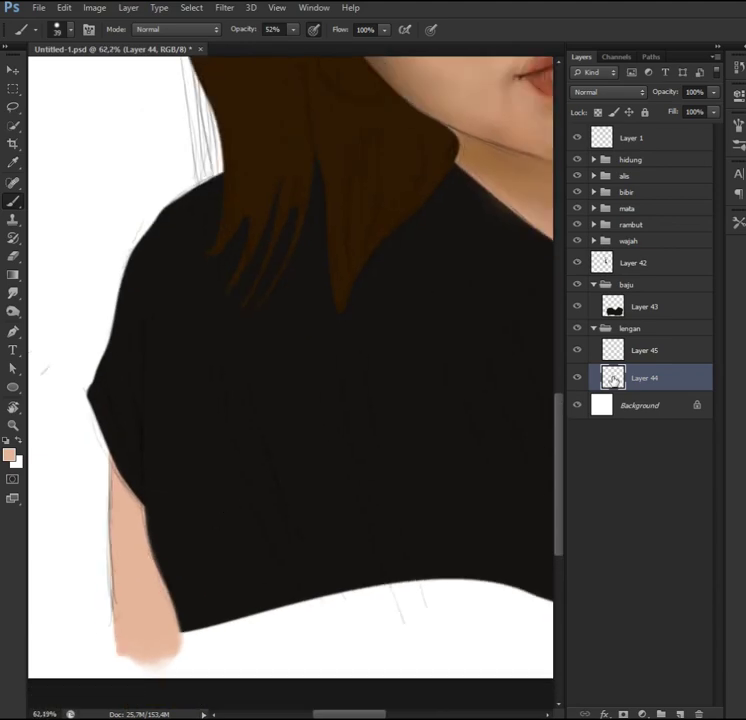
Step: Softly shade down the arm in peach at low opacity and flow on the layer above
{"action": "key", "text": "alt+bracketright"}
{"action": "scroll", "coordinate": [258, 555], "scroll_direction": "up", "scroll_amount": 1}
{"action": "left_click", "coordinate": [9, 455]}
{"action": "key", "text": "Escape"}
{"action": "left_click_drag", "start_coordinate": [373, 29], "coordinate": [315, 42]}
{"action": "key", "text": "3"}
{"action": "key", "text": "1"}
{"action": "left_click", "coordinate": [612, 377], "text": "ctrl"}
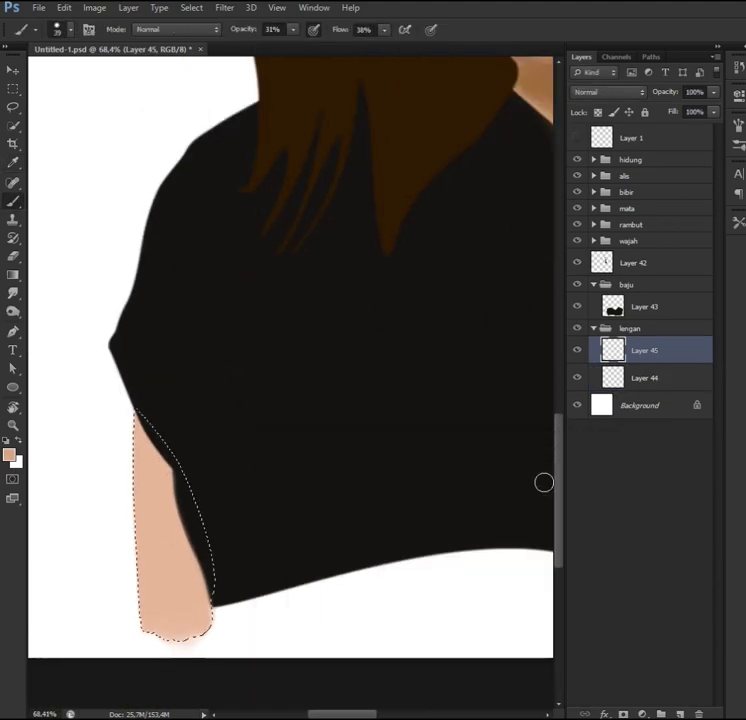
{"action": "left_click_drag", "start_coordinate": [187, 620], "coordinate": [178, 566]}
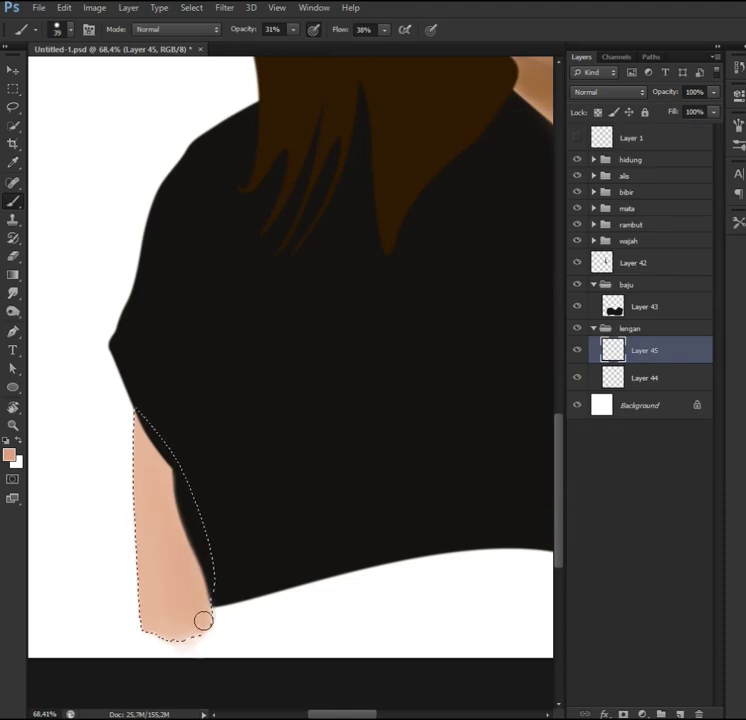
Step: Brush light peach highlights along the arm on a new layer
{"action": "left_click", "coordinate": [661, 714]}
{"action": "left_click", "coordinate": [9, 455]}
{"action": "left_click", "coordinate": [323, 478]}
{"action": "key", "text": "Return"}
{"action": "left_click_drag", "start_coordinate": [152, 591], "coordinate": [160, 550]}
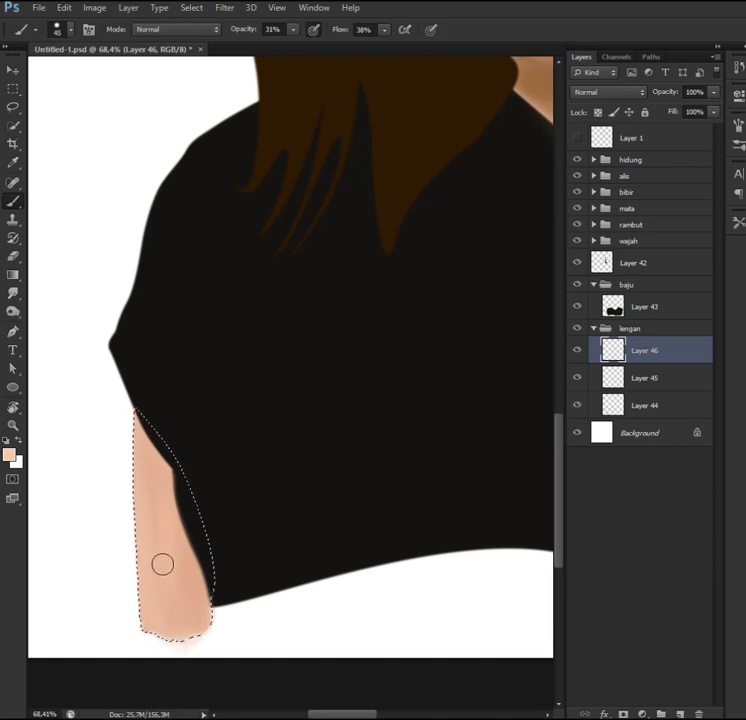
Step: Set a darker peach on the arm shading layer, then add a layer inside the baju group
{"action": "left_click", "coordinate": [645, 378]}
{"action": "left_click", "coordinate": [9, 455]}
{"action": "key", "text": "Return"}
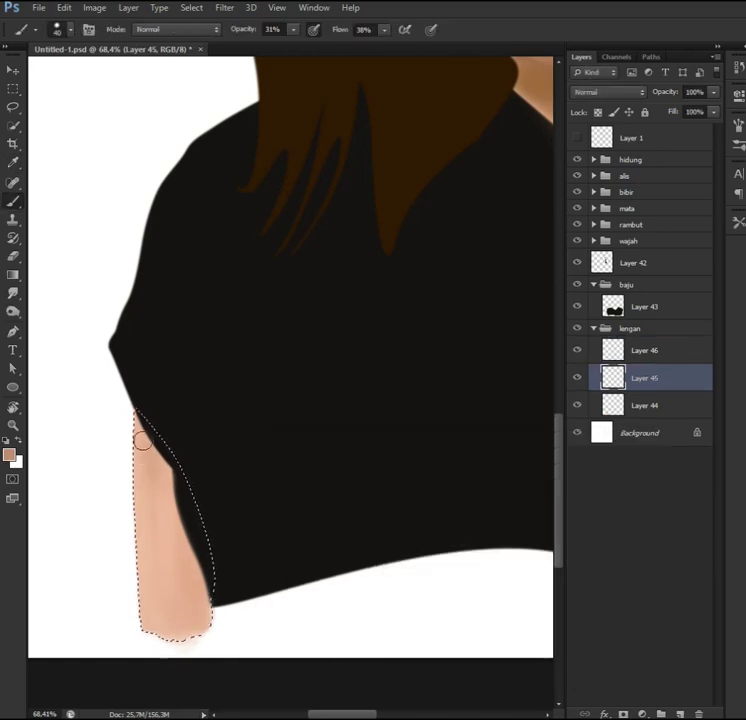
{"action": "right_click", "coordinate": [195, 570]}
{"action": "key", "text": "Escape"}
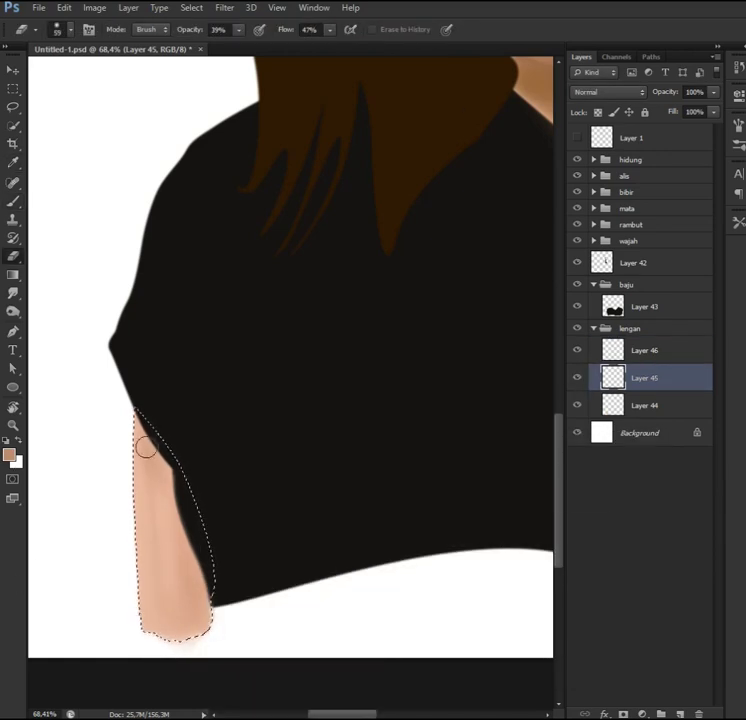
{"action": "right_click", "coordinate": [255, 595]}
{"action": "key", "text": "Escape"}
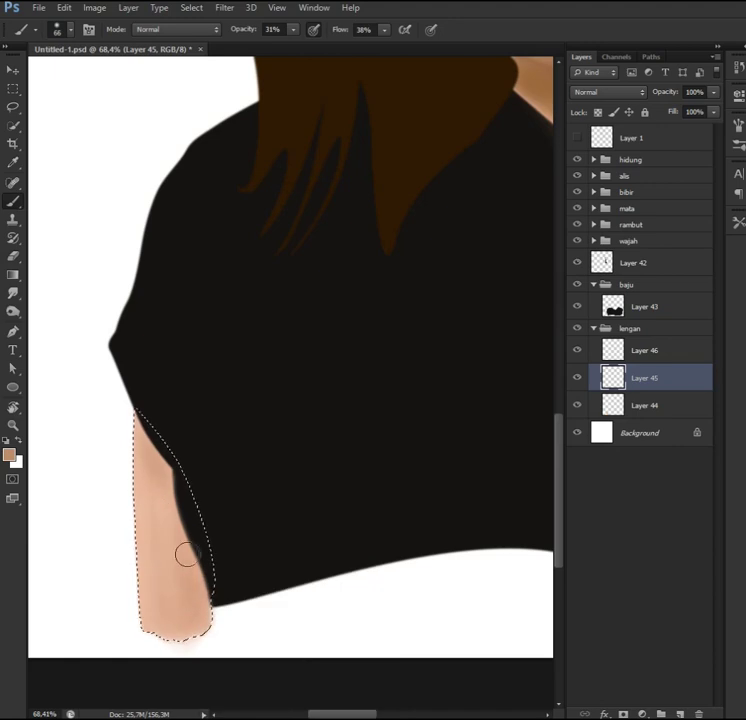
{"action": "scroll", "coordinate": [187, 554], "scroll_direction": "down", "scroll_amount": 5}
{"action": "scroll", "coordinate": [230, 543], "scroll_direction": "up", "scroll_amount": 3}
{"action": "key", "text": "ctrl+d"}
{"action": "scroll", "coordinate": [198, 581], "scroll_direction": "up", "scroll_amount": 3}
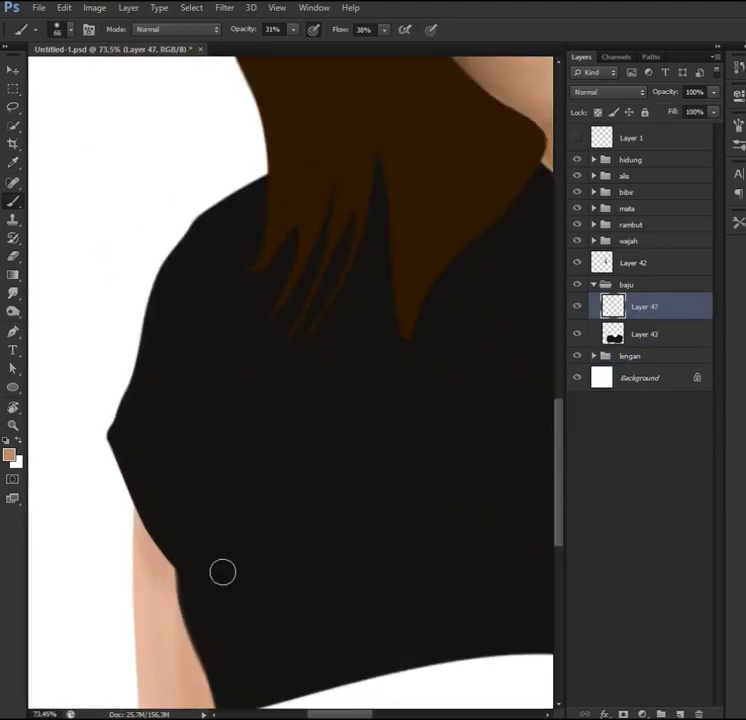
Step: Show the Layer 1 sketch, set a near-black paint colour, and reload the shirt selection
{"action": "scroll", "coordinate": [209, 524], "scroll_direction": "down", "scroll_amount": 1}
{"action": "left_click", "coordinate": [576, 137]}
{"action": "left_click", "coordinate": [9, 455]}
{"action": "left_click", "coordinate": [301, 619]}
{"action": "left_click", "coordinate": [609, 463]}
{"action": "right_click", "coordinate": [233, 536]}
{"action": "key", "text": "Escape"}
{"action": "key", "text": "ctrl+shift+d"}
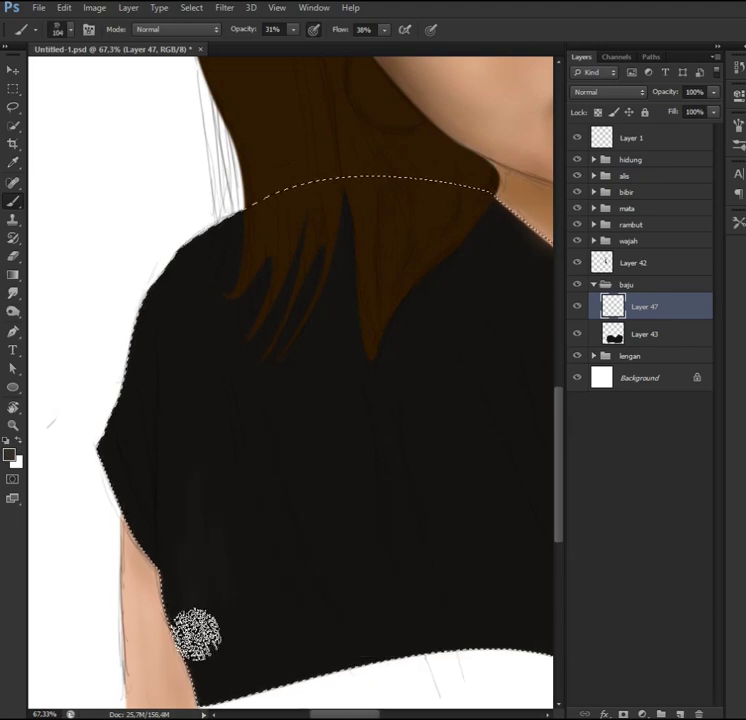
Step: Set up a small round brush at size 150 with 63% flow
{"action": "key", "text": "bracketright"}
{"action": "key", "text": "bracketright"}
{"action": "scroll", "coordinate": [205, 675], "scroll_direction": "left", "scroll_amount": 1}
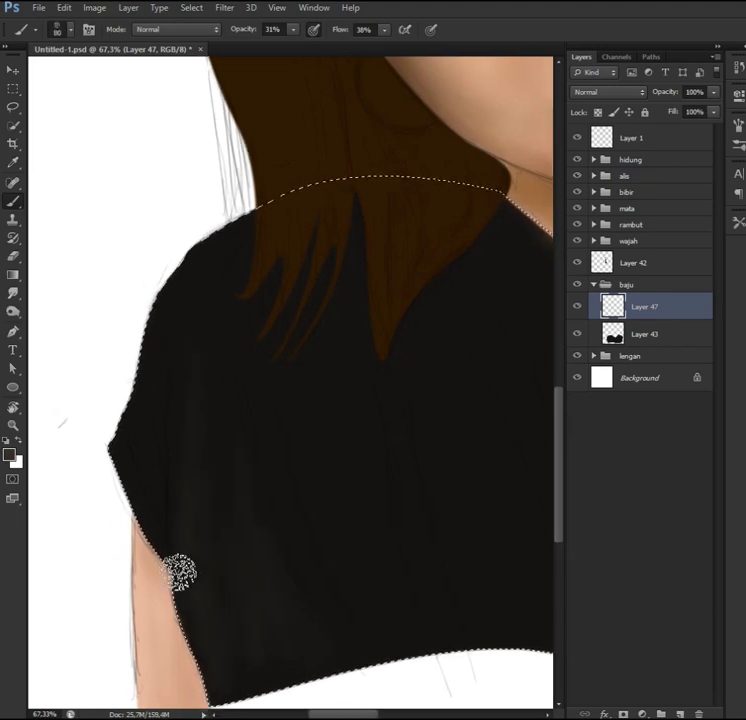
{"action": "right_click", "coordinate": [200, 533]}
{"action": "left_click", "coordinate": [288, 663]}
{"action": "key", "text": "Escape"}
{"action": "scroll", "coordinate": [150, 531], "scroll_direction": "up", "scroll_amount": 3}
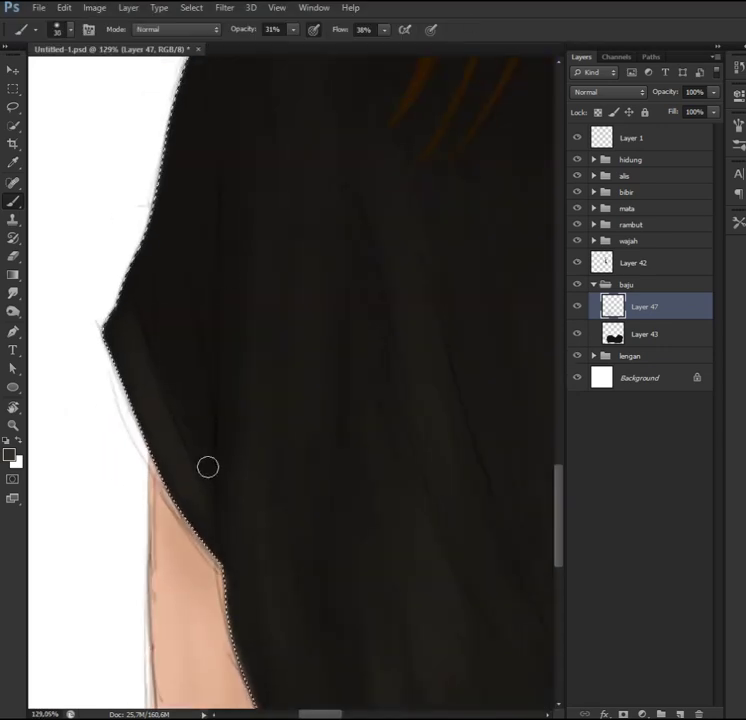
{"action": "left_click_drag", "start_coordinate": [380, 42], "coordinate": [402, 42]}
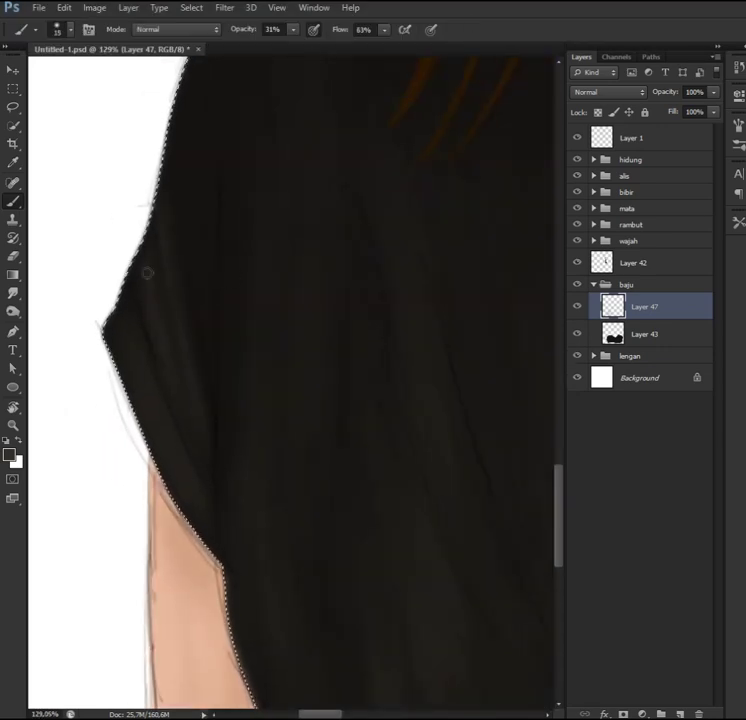
{"action": "left_click", "coordinate": [9, 455]}
{"action": "key", "text": "Return"}
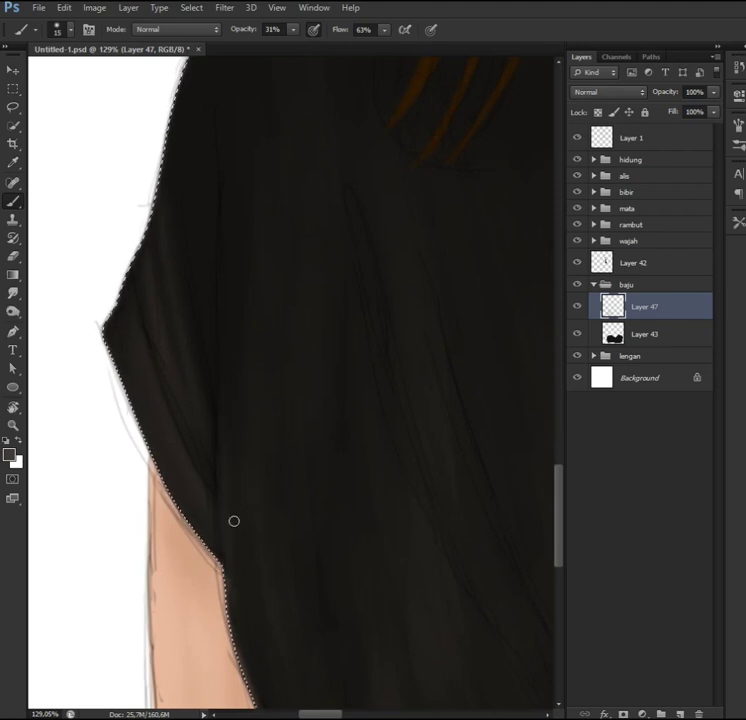
Step: Frame the upper shoulder and switch to a speckled brush at size 45, with a smaller eraser
{"action": "left_click_drag", "start_coordinate": [215, 136], "coordinate": [262, 266]}
{"action": "key", "text": "period"}
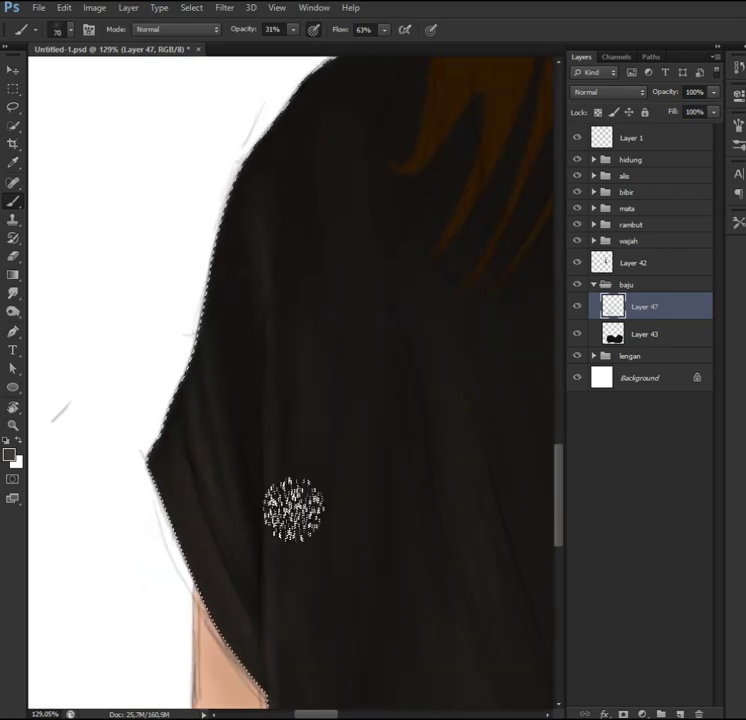
{"action": "key", "text": "bracketleft"}
{"action": "key", "text": "bracketleft"}
{"action": "key", "text": "bracketleft"}
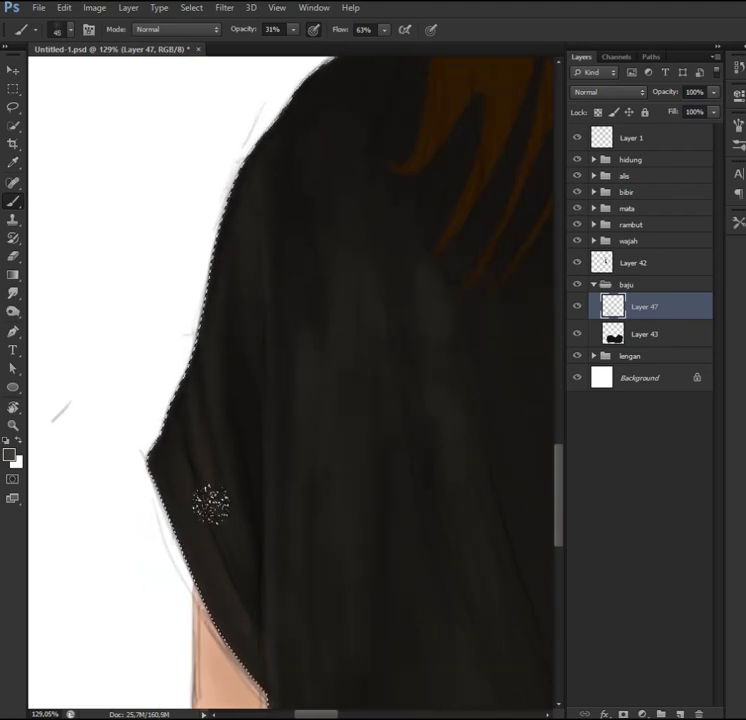
{"action": "scroll", "coordinate": [278, 427], "scroll_direction": "up", "scroll_amount": 3}
{"action": "key", "text": "e"}
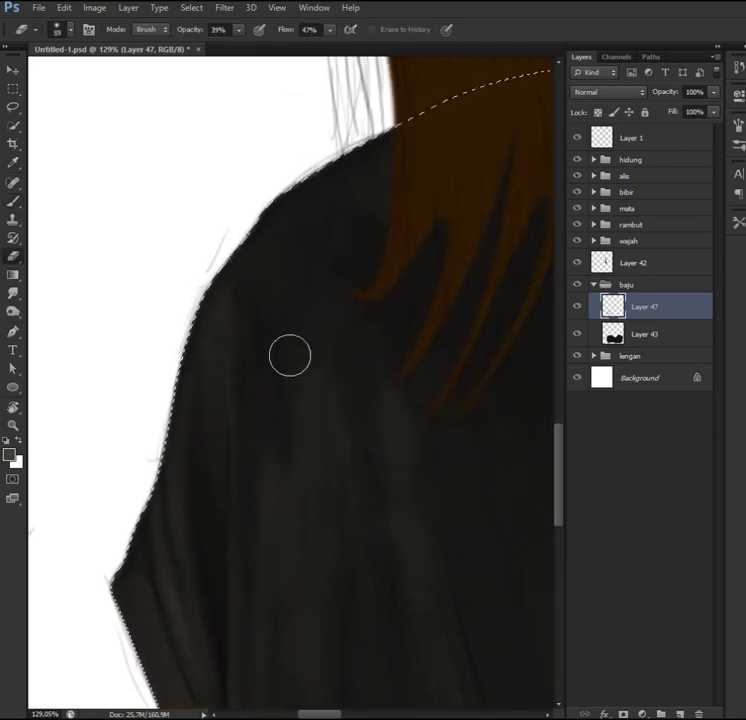
{"action": "scroll", "coordinate": [291, 441], "scroll_direction": "down", "scroll_amount": 4}
{"action": "key", "text": "bracketleft"}
{"action": "key", "text": "bracketleft"}
{"action": "scroll", "coordinate": [250, 360], "scroll_direction": "down", "scroll_amount": 2}
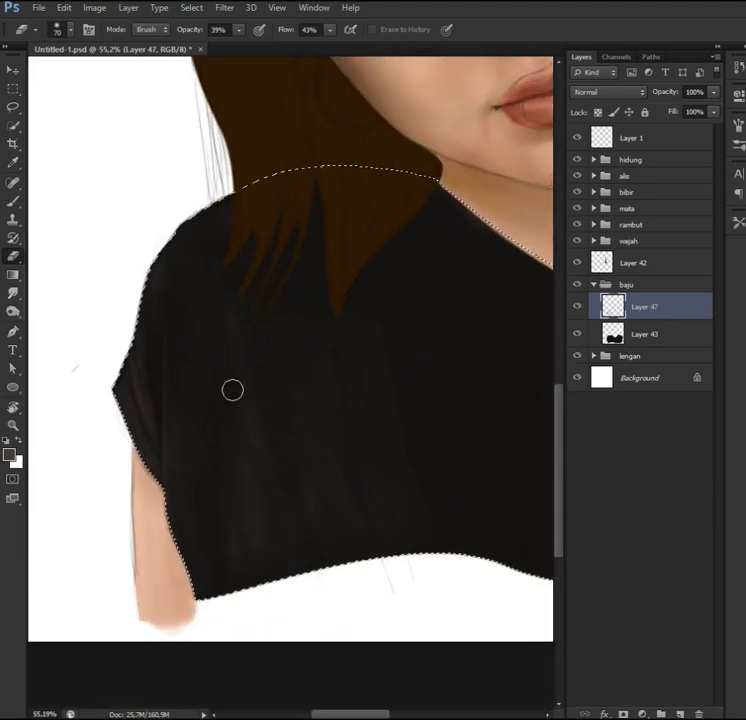
{"action": "scroll", "coordinate": [231, 388], "scroll_direction": "up", "scroll_amount": 2}
{"action": "key", "text": "b"}
Step: Enlarge the brush to about 152
{"action": "right_click", "coordinate": [255, 392]}
{"action": "left_click_drag", "start_coordinate": [321, 423], "coordinate": [345, 423]}
{"action": "scroll", "coordinate": [130, 358], "scroll_direction": "up", "scroll_amount": 2}
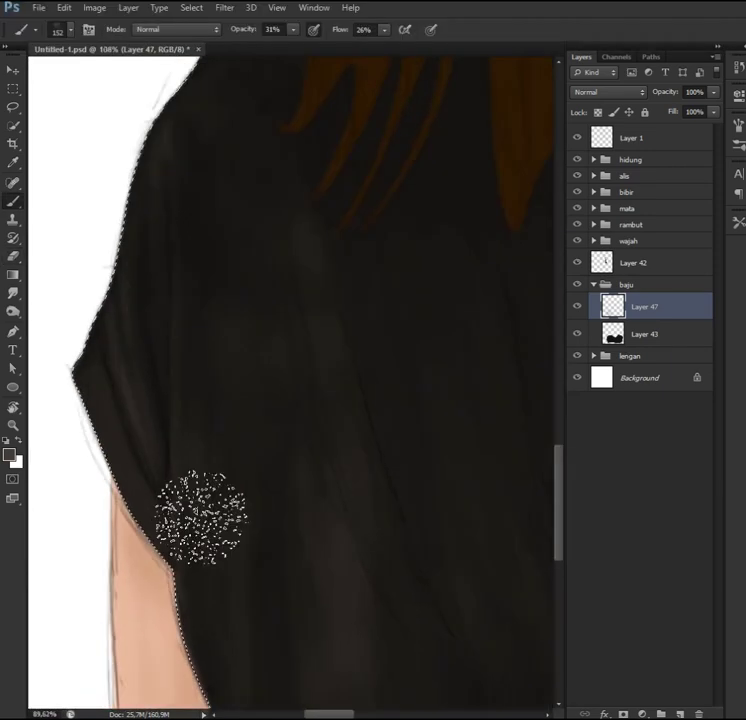
{"action": "scroll", "coordinate": [200, 516], "scroll_direction": "down", "scroll_amount": 3}
{"action": "right_click", "coordinate": [280, 432]}
{"action": "key", "text": "Escape"}
Step: Give the eraser a large speckled tip at size 125
{"action": "key", "text": "e"}
{"action": "right_click", "coordinate": [263, 420]}
{"action": "key", "text": "Escape"}
{"action": "right_click", "coordinate": [265, 485]}
{"action": "double_click", "coordinate": [428, 635]}
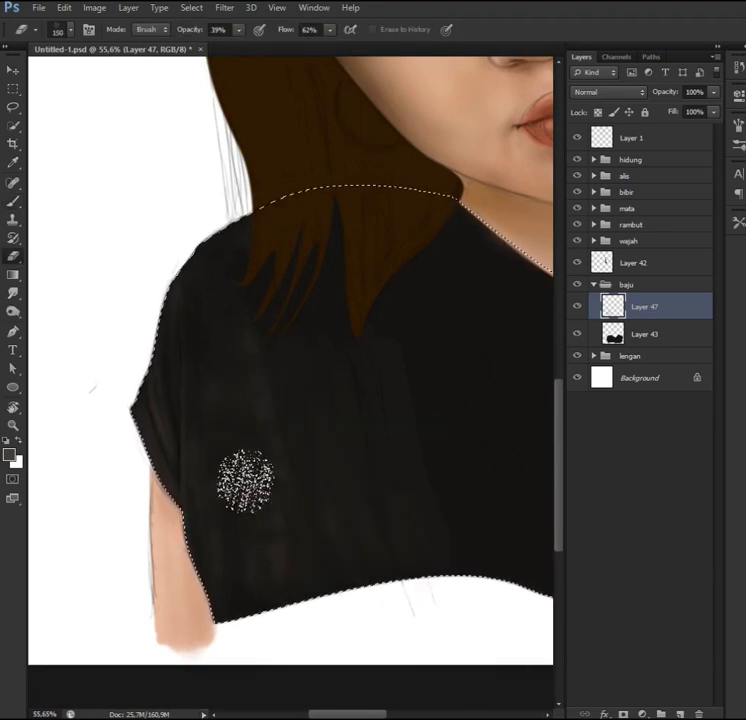
{"action": "scroll", "coordinate": [232, 513], "scroll_direction": "down", "scroll_amount": 2}
{"action": "scroll", "coordinate": [232, 513], "scroll_direction": "up", "scroll_amount": 2}
{"action": "key", "text": "ctrl+d"}
{"action": "key", "text": "bracketleft"}
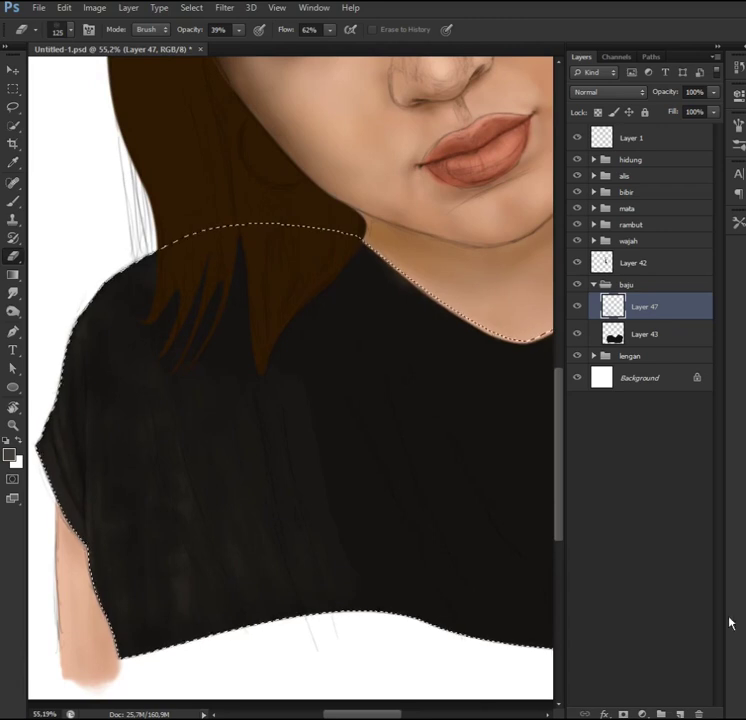
{"action": "key", "text": "b"}
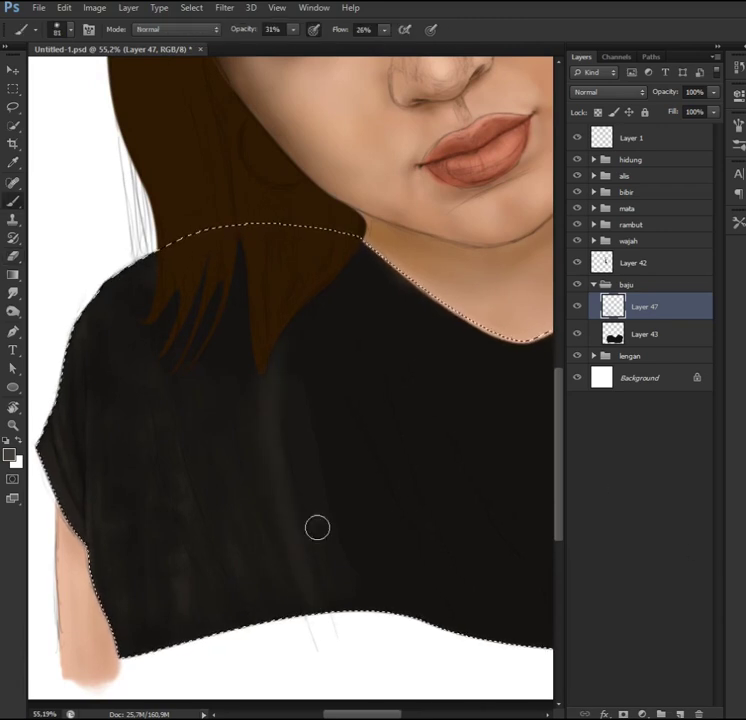
Step: Brush a soft highlight down the shirt front and faint shading toward its left edge, flow 58%
{"action": "left_click_drag", "start_coordinate": [363, 553], "coordinate": [388, 417]}
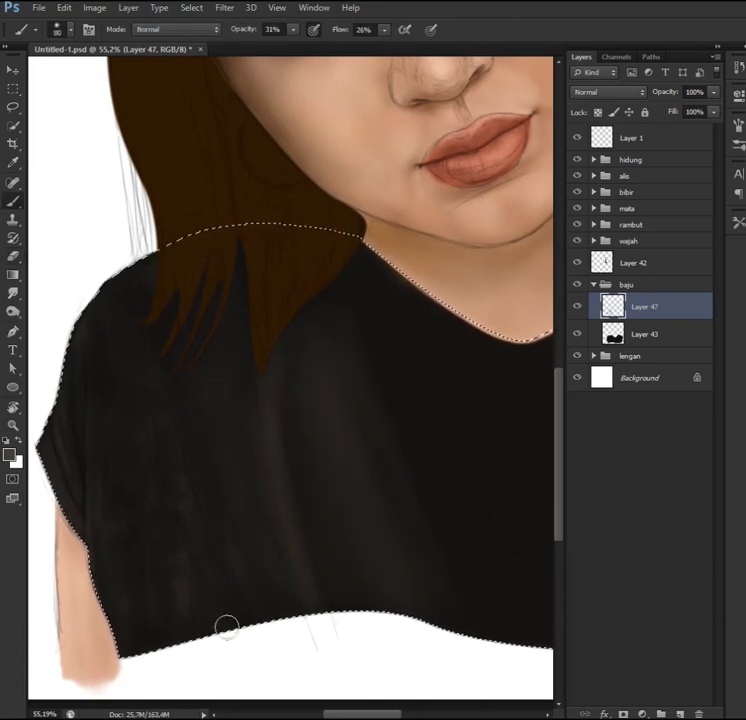
{"action": "key", "text": "bracketright"}
{"action": "key", "text": "bracketright"}
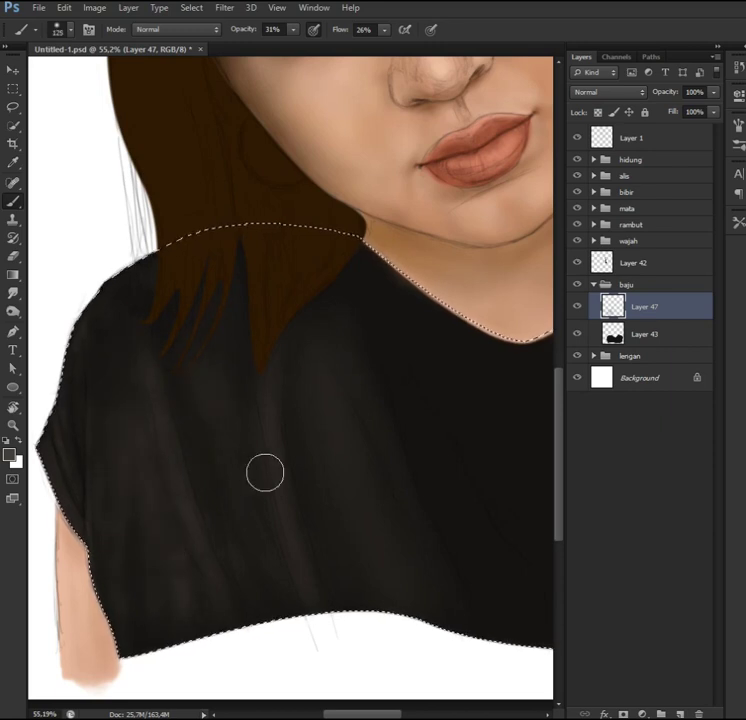
{"action": "left_click_drag", "start_coordinate": [315, 633], "coordinate": [121, 521]}
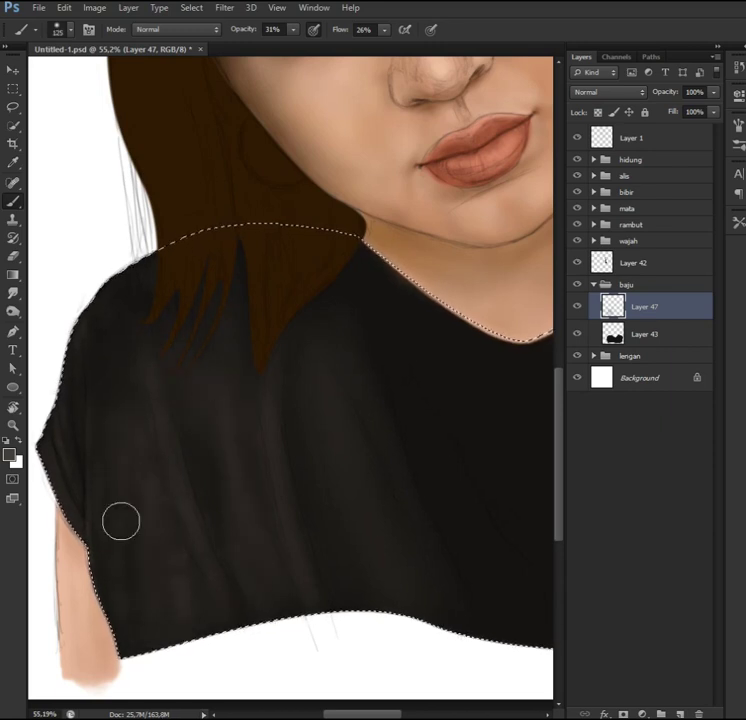
{"action": "key", "text": "bracketleft"}
{"action": "key", "text": "bracketleft"}
{"action": "key", "text": "bracketleft"}
{"action": "scroll", "coordinate": [205, 533], "scroll_direction": "left", "scroll_amount": 2}
{"action": "key", "text": "shift+5"}
{"action": "key", "text": "shift+8"}
{"action": "scroll", "coordinate": [330, 593], "scroll_direction": "down", "scroll_amount": 3}
{"action": "scroll", "coordinate": [198, 611], "scroll_direction": "up", "scroll_amount": 2}
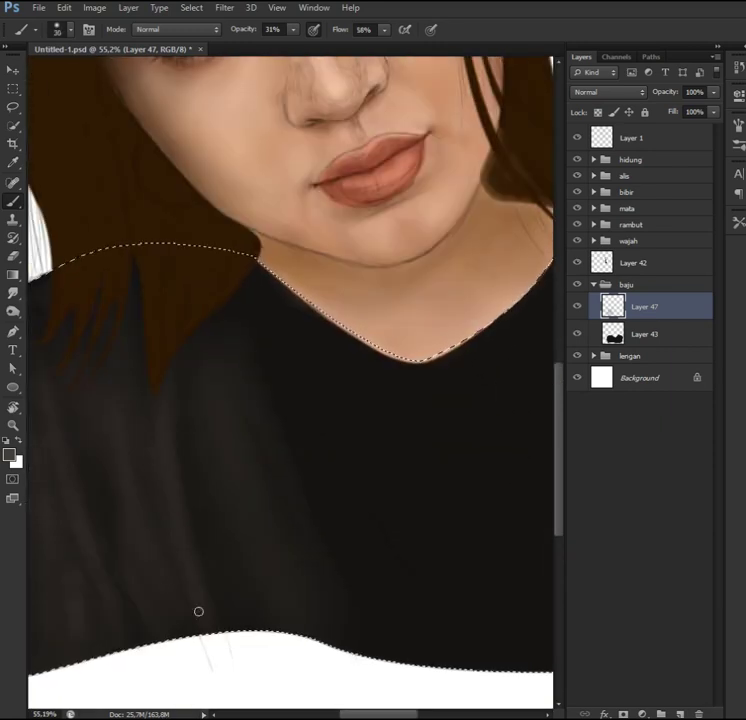
{"action": "scroll", "coordinate": [163, 361], "scroll_direction": "right", "scroll_amount": 1}
{"action": "key", "text": "bracketright"}
{"action": "key", "text": "bracketright"}
{"action": "key", "text": "bracketright"}
{"action": "key", "text": "bracketright"}
{"action": "key", "text": "bracketright"}
{"action": "key", "text": "bracketright"}
{"action": "scroll", "coordinate": [163, 361], "scroll_direction": "down", "scroll_amount": 1}
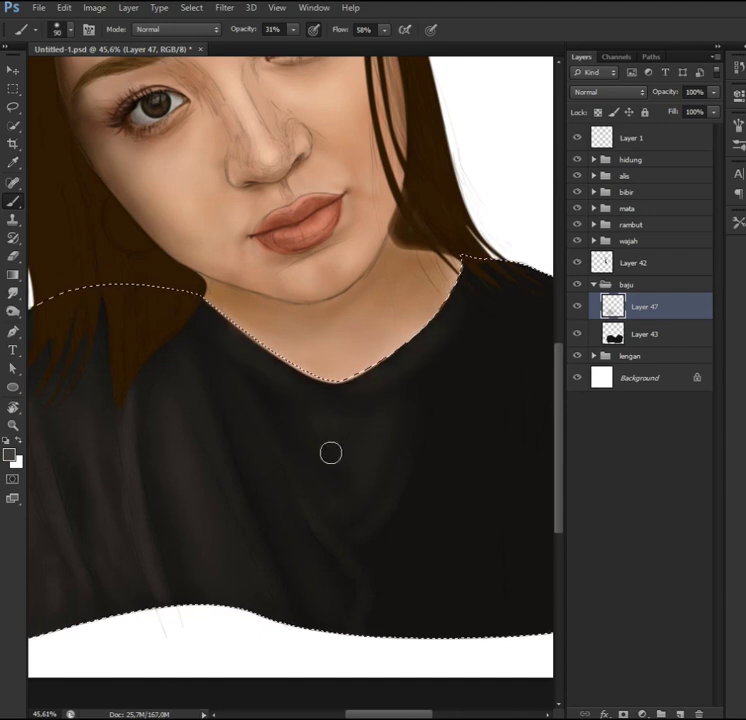
Step: Rotate the canvas view and alternate erasing and painting the shirt folds
{"action": "key", "text": "r"}
{"action": "left_click_drag", "start_coordinate": [331, 453], "coordinate": [438, 385]}
{"action": "key", "text": "Escape"}
{"action": "key", "text": "e"}
{"action": "right_click", "coordinate": [400, 430]}
{"action": "key", "text": "Return"}
{"action": "key", "text": "b"}
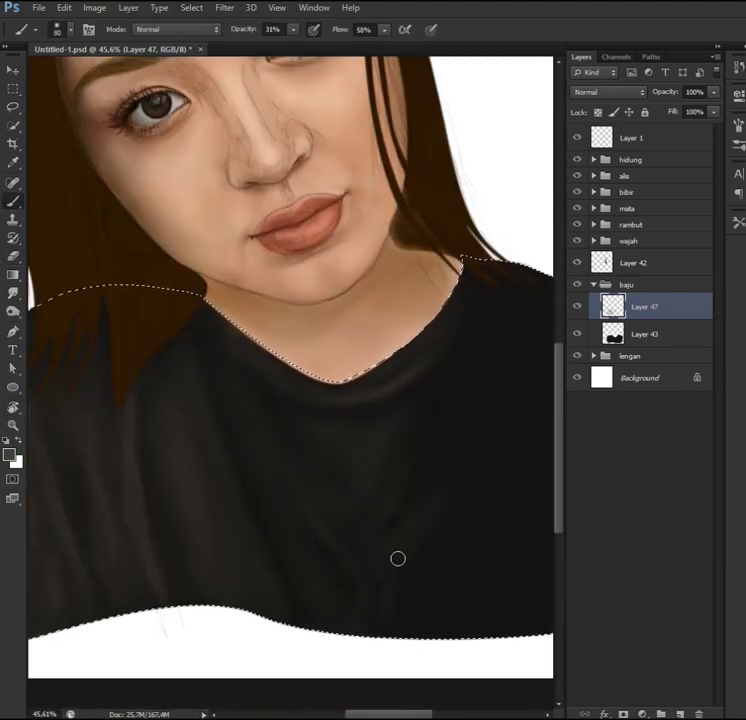
{"action": "key", "text": "e"}
{"action": "key", "text": "b"}
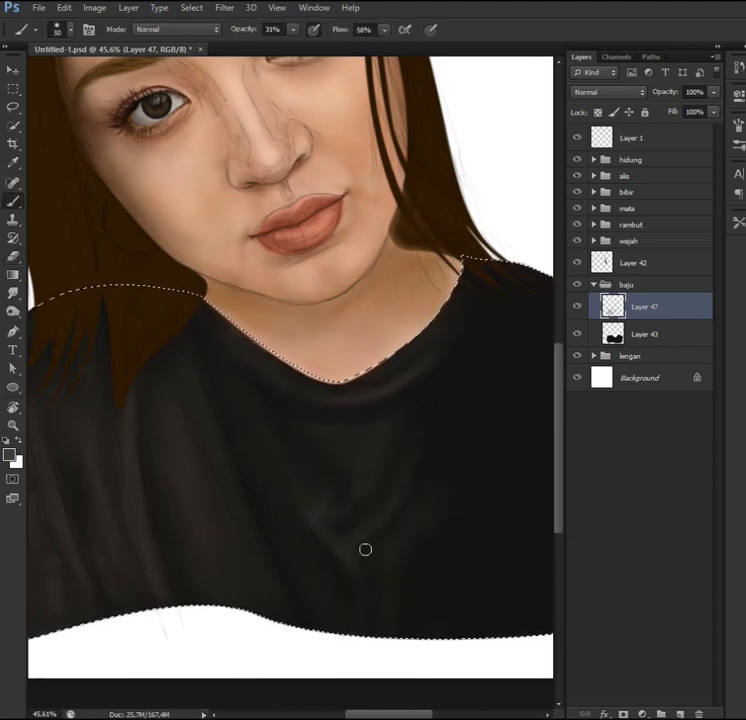
{"action": "key", "text": "e"}
{"action": "key", "text": "b"}
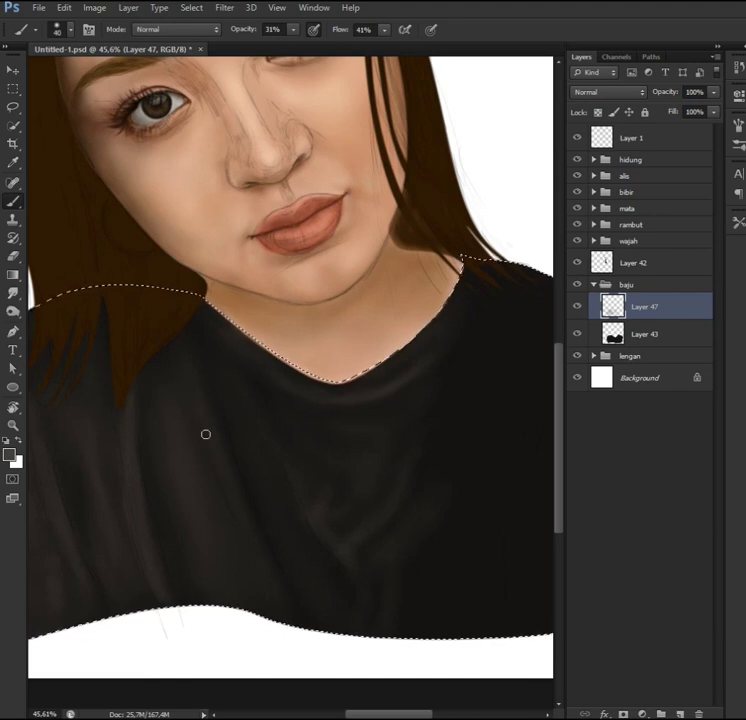
{"action": "key", "text": "e"}
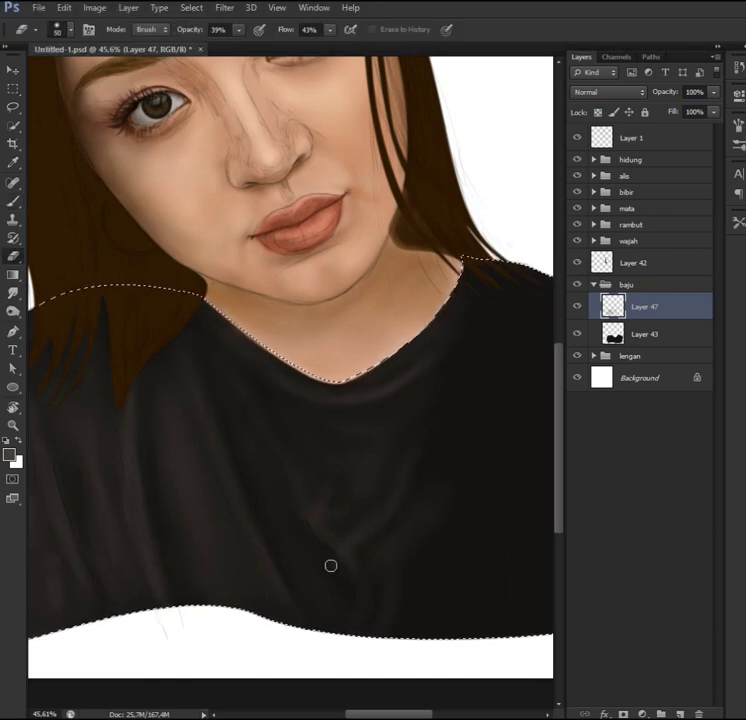
Step: Move to the right shoulder, erase at size 100, then paint with a smaller brush
{"action": "left_click_drag", "start_coordinate": [320, 605], "coordinate": [410, 580]}
{"action": "key", "text": "bracketright"}
{"action": "key", "text": "bracketright"}
{"action": "key", "text": "bracketright"}
{"action": "left_click_drag", "start_coordinate": [565, 621], "coordinate": [375, 626]}
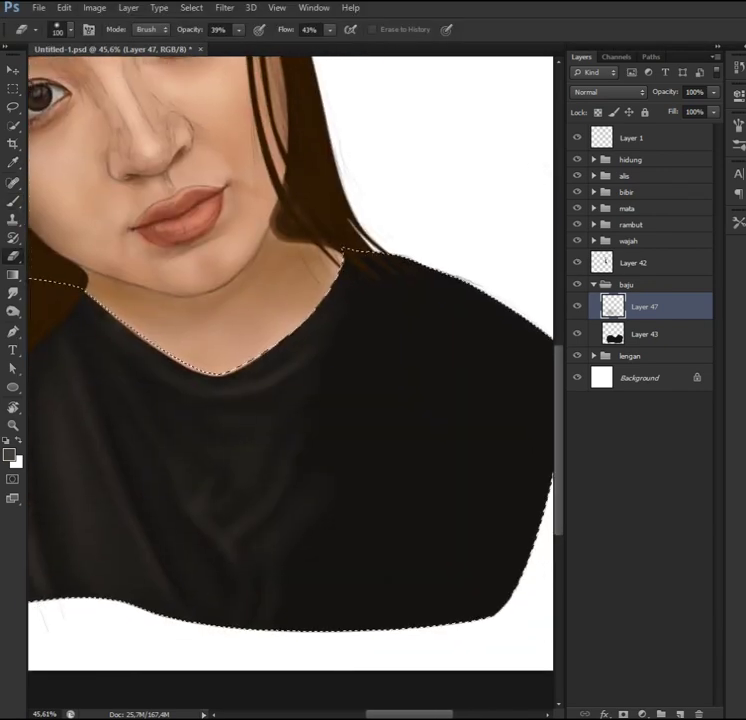
{"action": "key", "text": "b"}
{"action": "scroll", "coordinate": [323, 585], "scroll_direction": "down", "scroll_amount": 1}
{"action": "scroll", "coordinate": [265, 600], "scroll_direction": "down", "scroll_amount": 1}
{"action": "key", "text": "bracketleft"}
{"action": "key", "text": "bracketleft"}
{"action": "key", "text": "bracketleft"}
{"action": "key", "text": "bracketleft"}
{"action": "key", "text": "bracketleft"}
{"action": "key", "text": "bracketleft"}
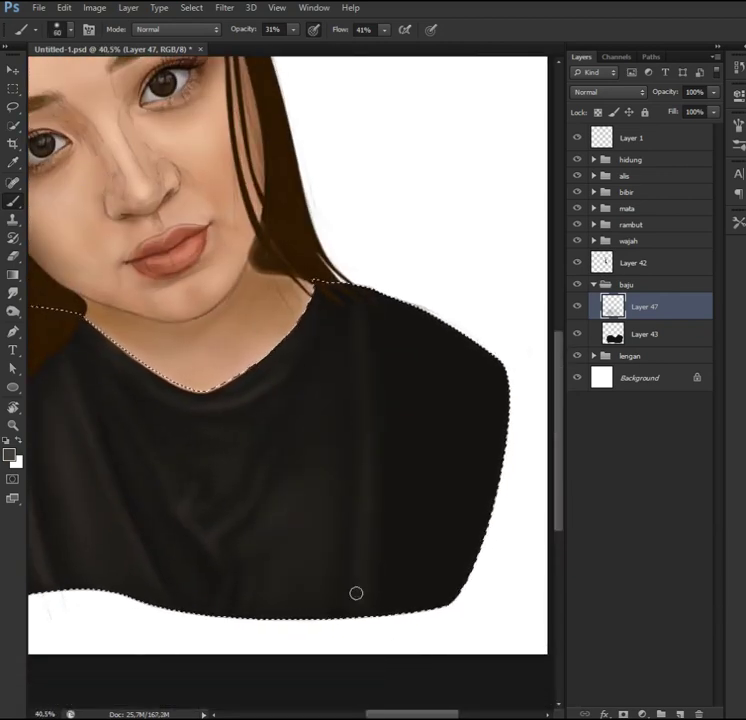
{"action": "scroll", "coordinate": [410, 530], "scroll_direction": "up", "scroll_amount": 4}
{"action": "scroll", "coordinate": [304, 453], "scroll_direction": "down", "scroll_amount": 5}
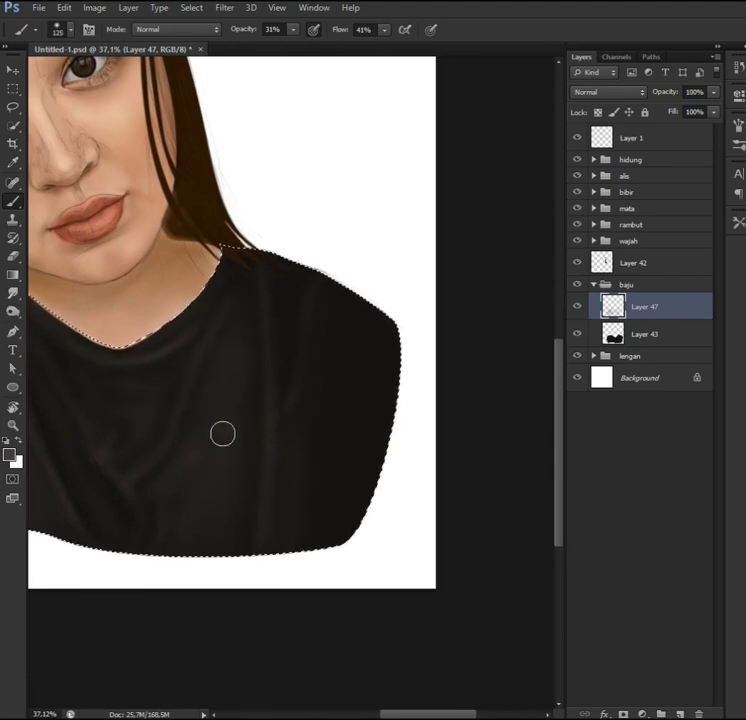
Step: Brush faint highlights near the lower hem, resizing the brush to 100 then 60
{"action": "key", "text": "e"}
{"action": "right_click", "coordinate": [312, 519]}
{"action": "key", "text": "Escape"}
{"action": "key", "text": "b"}
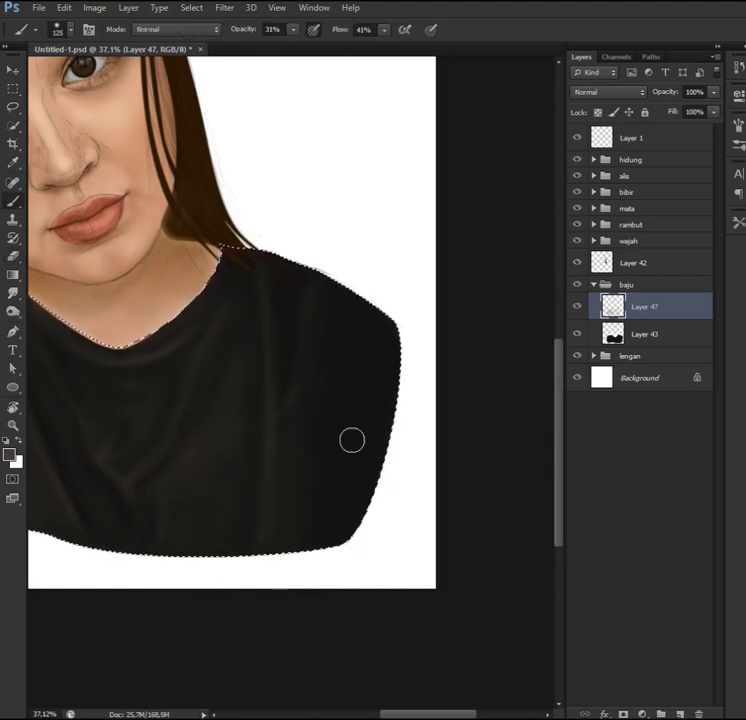
{"action": "scroll", "coordinate": [393, 420], "scroll_direction": "up", "scroll_amount": 2}
{"action": "scroll", "coordinate": [262, 419], "scroll_direction": "down", "scroll_amount": 1}
{"action": "left_click_drag", "start_coordinate": [323, 298], "coordinate": [298, 591]}
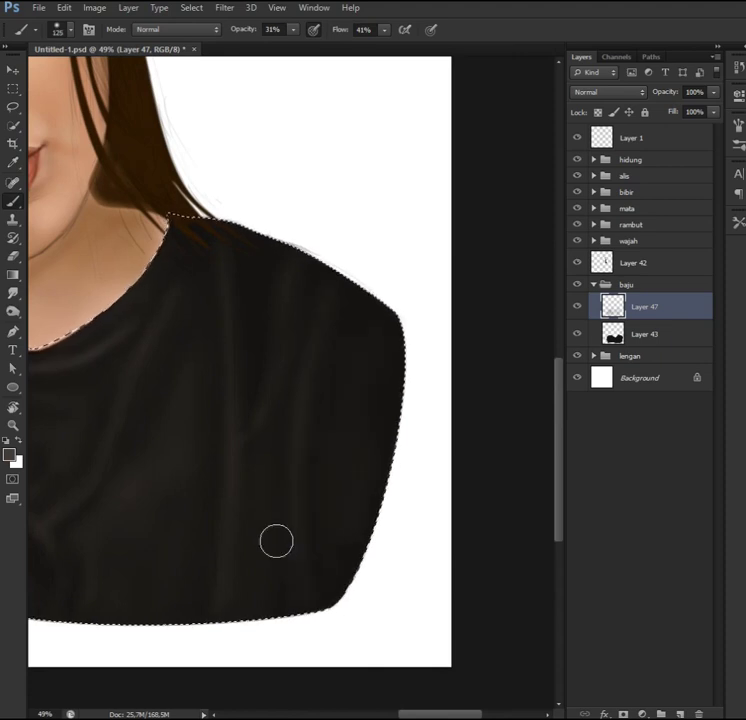
{"action": "key", "text": "bracketright"}
{"action": "key", "text": "bracketright"}
{"action": "key", "text": "bracketright"}
{"action": "key", "text": "bracketright"}
{"action": "key", "text": "bracketright"}
{"action": "key", "text": "bracketright"}
{"action": "key", "text": "bracketright"}
{"action": "key", "text": "bracketright"}
{"action": "key", "text": "bracketright"}
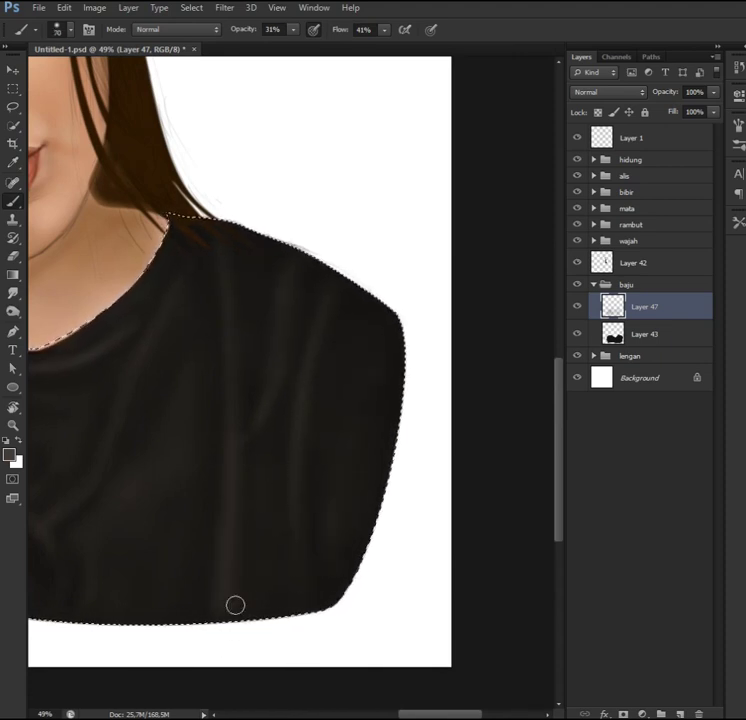
{"action": "scroll", "coordinate": [315, 420], "scroll_direction": "left", "scroll_amount": 5}
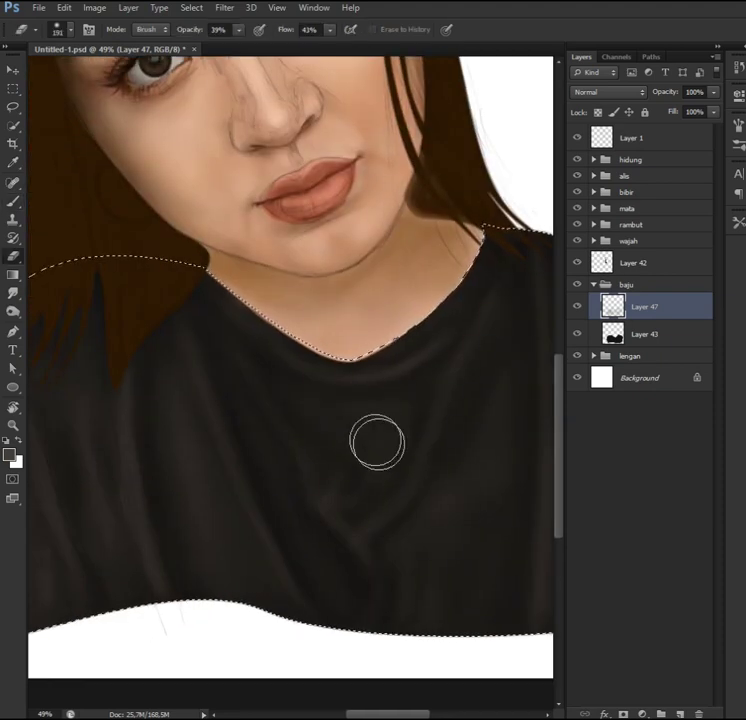
{"action": "key", "text": "bracketleft"}
{"action": "key", "text": "bracketleft"}
{"action": "key", "text": "bracketleft"}
{"action": "key", "text": "bracketleft"}
{"action": "key", "text": "bracketleft"}
{"action": "key", "text": "bracketleft"}
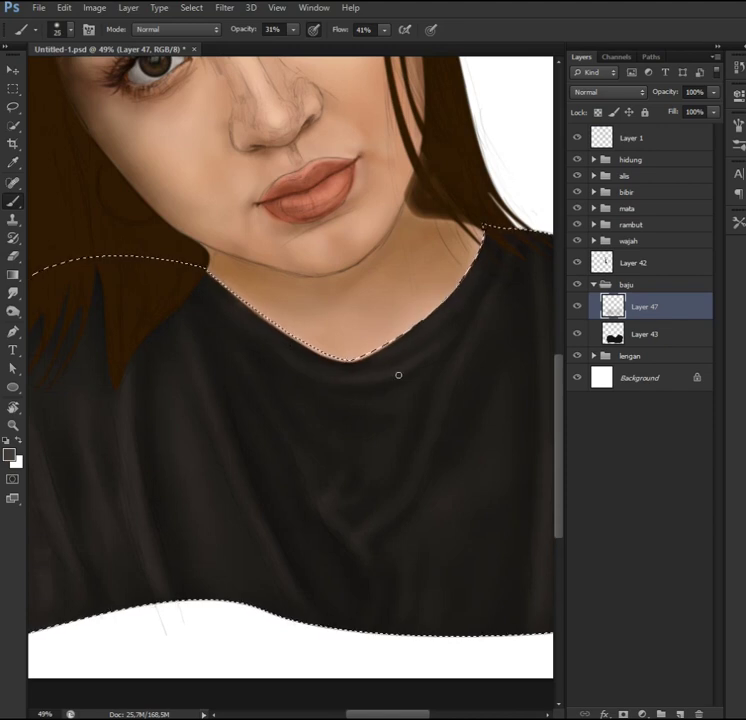
Step: Tilt the view and erase fold shading with a smaller eraser, alternating with painting
{"action": "scroll", "coordinate": [368, 389], "scroll_direction": "left", "scroll_amount": 2}
{"action": "key", "text": "e"}
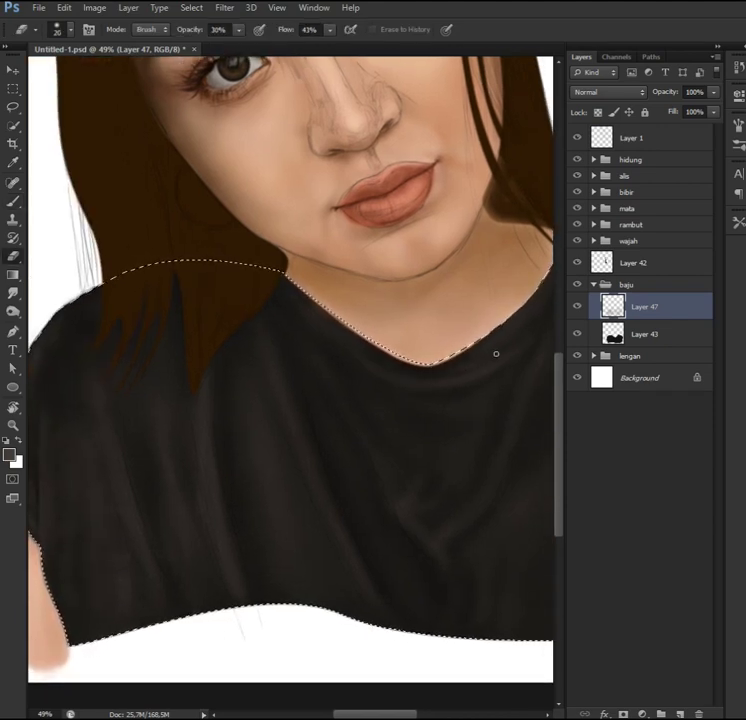
{"action": "key", "text": "r"}
{"action": "mouse_move", "coordinate": [328, 450]}
{"action": "left_mouse_down"}
{"action": "mouse_move", "coordinate": [325, 461]}
{"action": "mouse_move", "coordinate": [418, 446]}
{"action": "left_mouse_up"}
{"action": "scroll", "coordinate": [430, 445], "scroll_direction": "right", "scroll_amount": 2}
{"action": "key", "text": "bracketleft"}
{"action": "key", "text": "bracketleft"}
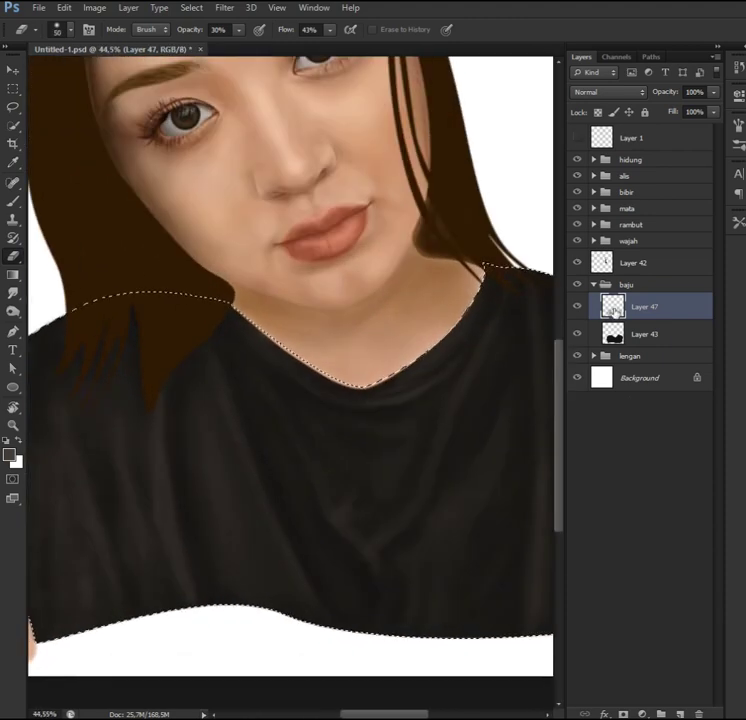
{"action": "key", "text": "b"}
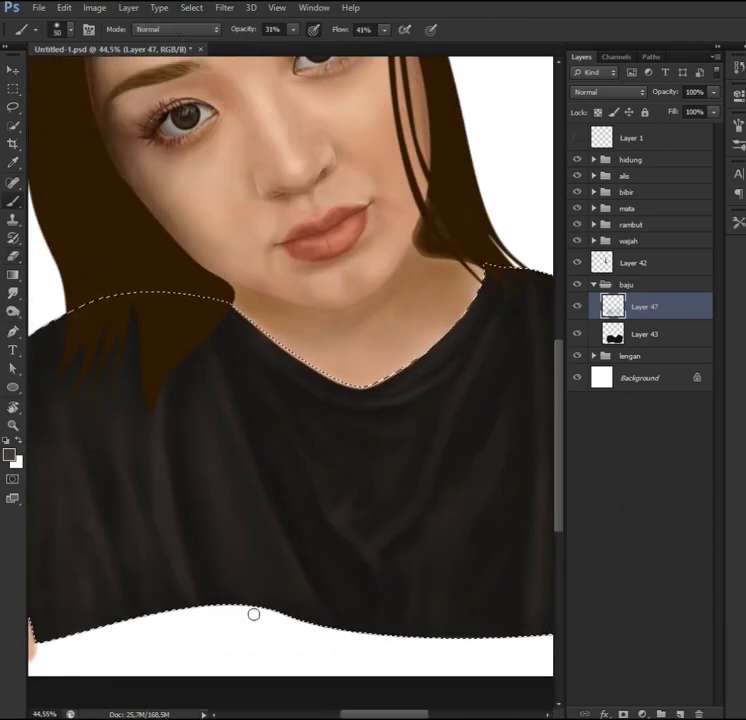
{"action": "key", "text": "e"}
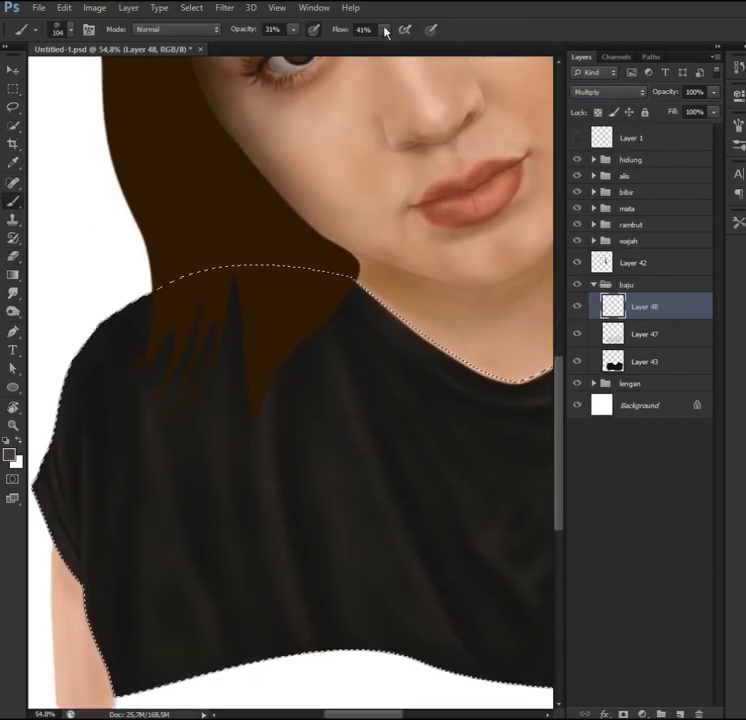
Step: Raise the brush flow to 60% and enlarge the brush
{"action": "left_click_drag", "start_coordinate": [384, 30], "coordinate": [400, 45]}
{"action": "key", "text": "bracketright"}
{"action": "key", "text": "bracketright"}
{"action": "key", "text": "bracketright"}
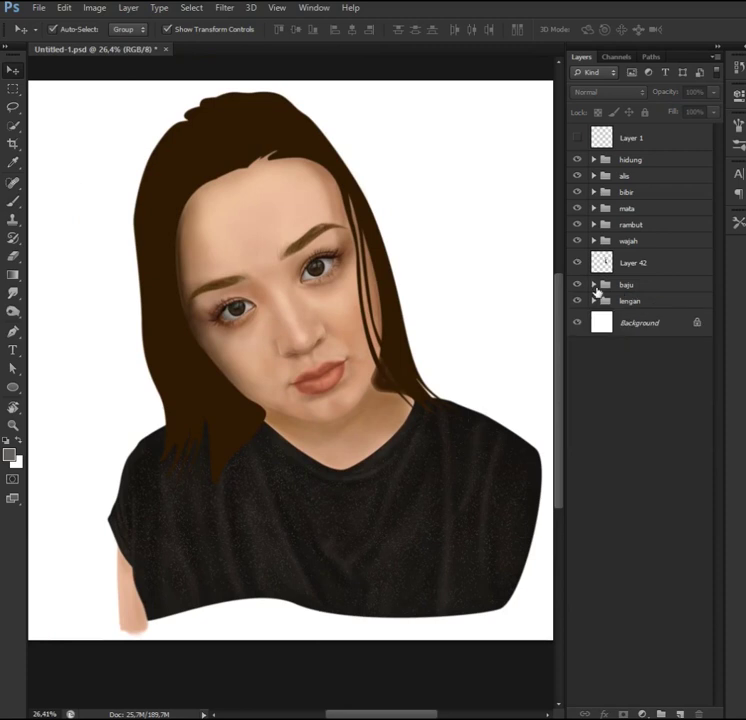
Step: Expand the rambut hair group and select Layer 21
{"action": "left_click", "coordinate": [594, 225]}
{"action": "left_click", "coordinate": [640, 246]}
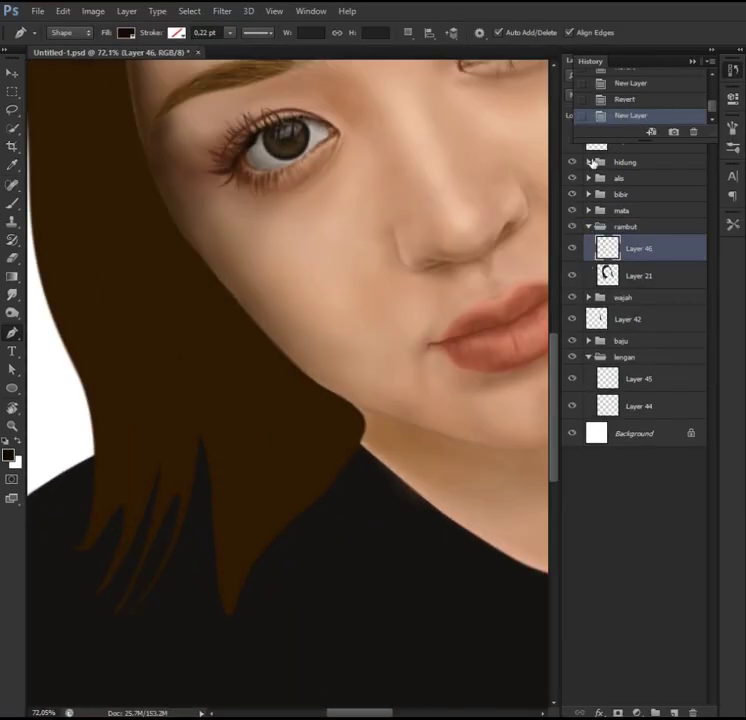
Step: Draw a hair strand shape over the left shoulder and rasterize it
{"action": "left_click", "coordinate": [324, 446]}
{"action": "left_click", "coordinate": [242, 553]}
{"action": "left_click", "coordinate": [232, 590]}
{"action": "left_click", "coordinate": [230, 609]}
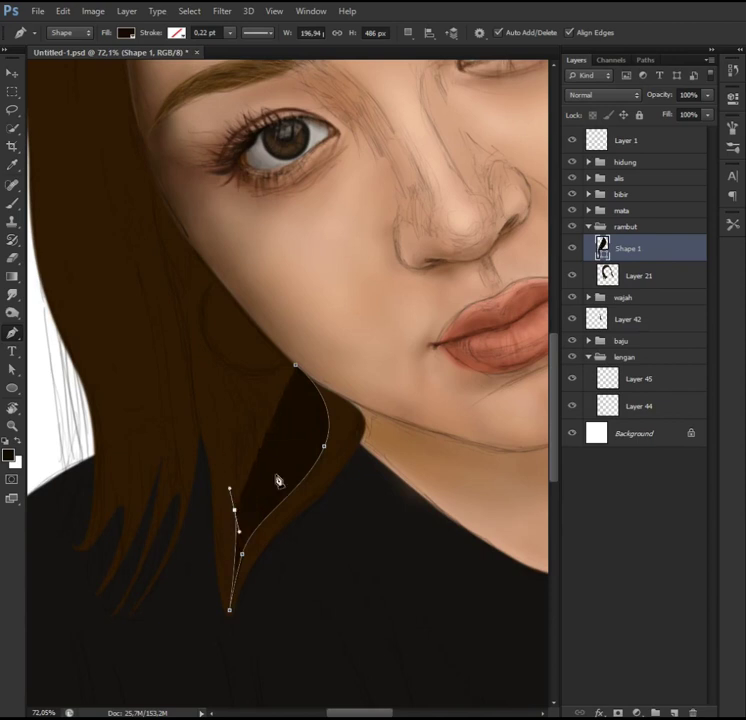
{"action": "left_click", "coordinate": [153, 228]}
{"action": "left_click", "coordinate": [130, 133]}
{"action": "left_click", "coordinate": [342, 400]}
{"action": "right_click", "coordinate": [629, 248]}
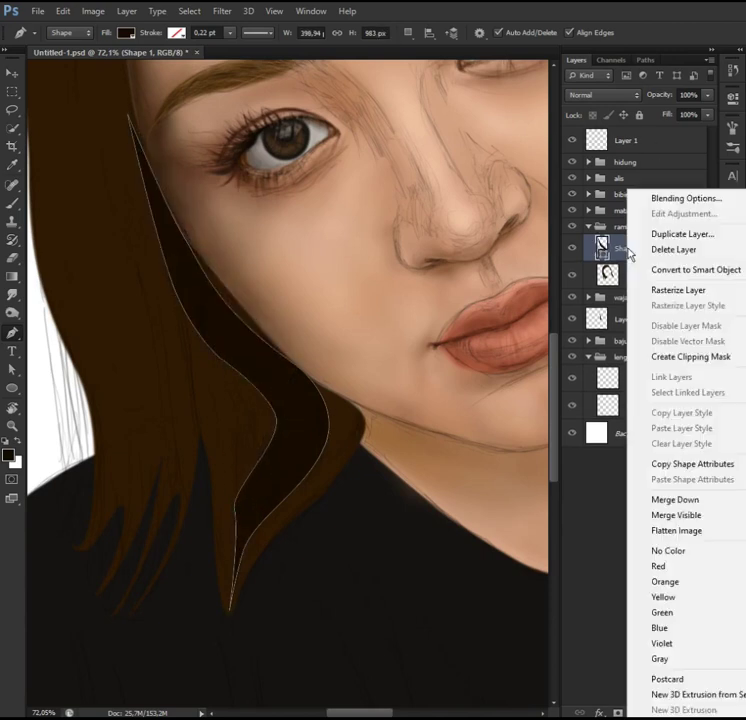
{"action": "left_click", "coordinate": [655, 250]}
Step: Draw a second shoulder strand shape and rasterize it
{"action": "left_click_drag", "start_coordinate": [230, 596], "coordinate": [221, 466]}
{"action": "left_click", "coordinate": [150, 200]}
{"action": "left_click", "coordinate": [241, 430]}
{"action": "left_click", "coordinate": [230, 596]}
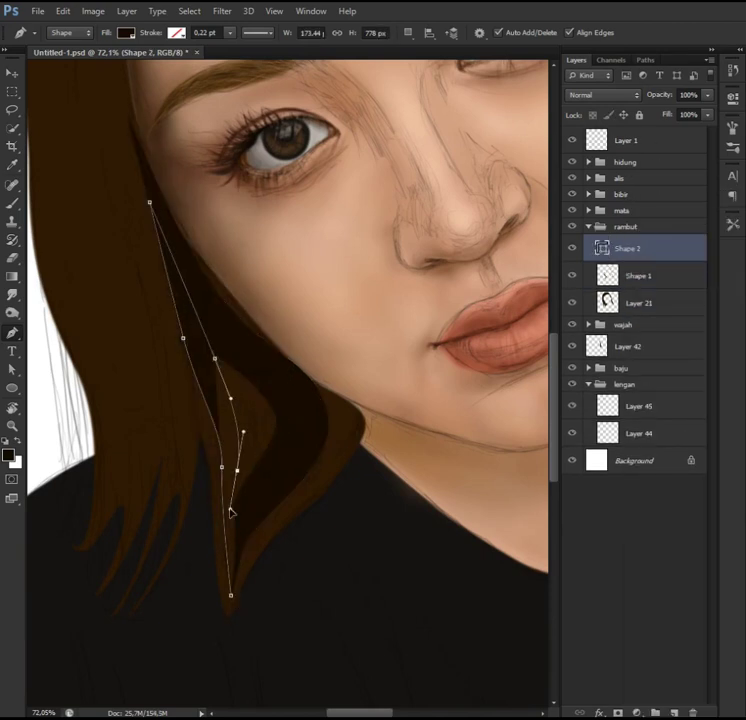
{"action": "right_click", "coordinate": [629, 248]}
{"action": "left_click", "coordinate": [658, 292]}
Step: Draw a third shoulder strand and merge the strand layers with Ctrl+E
{"action": "scroll", "coordinate": [240, 565], "scroll_direction": "down", "scroll_amount": 2}
{"action": "left_click", "coordinate": [240, 555]}
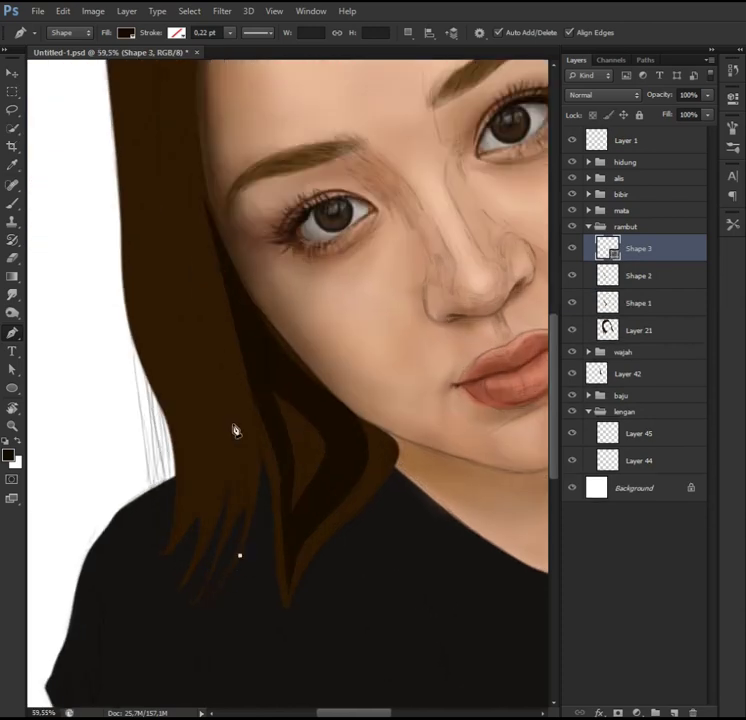
{"action": "left_click", "coordinate": [205, 331]}
{"action": "left_click_drag", "start_coordinate": [245, 432], "coordinate": [260, 468]}
{"action": "left_click", "coordinate": [240, 555]}
{"action": "key", "text": "ctrl+e"}
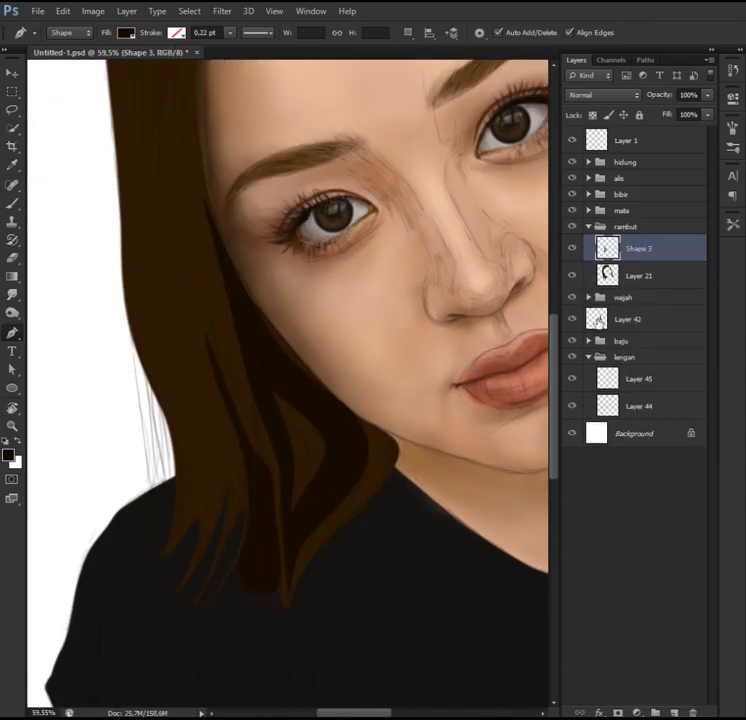
Step: Draw a curved strand shape along the hairline
{"action": "scroll", "coordinate": [246, 386], "scroll_direction": "down", "scroll_amount": 2}
{"action": "scroll", "coordinate": [246, 386], "scroll_direction": "up", "scroll_amount": 2}
{"action": "scroll", "coordinate": [195, 100], "scroll_direction": "up", "scroll_amount": 2}
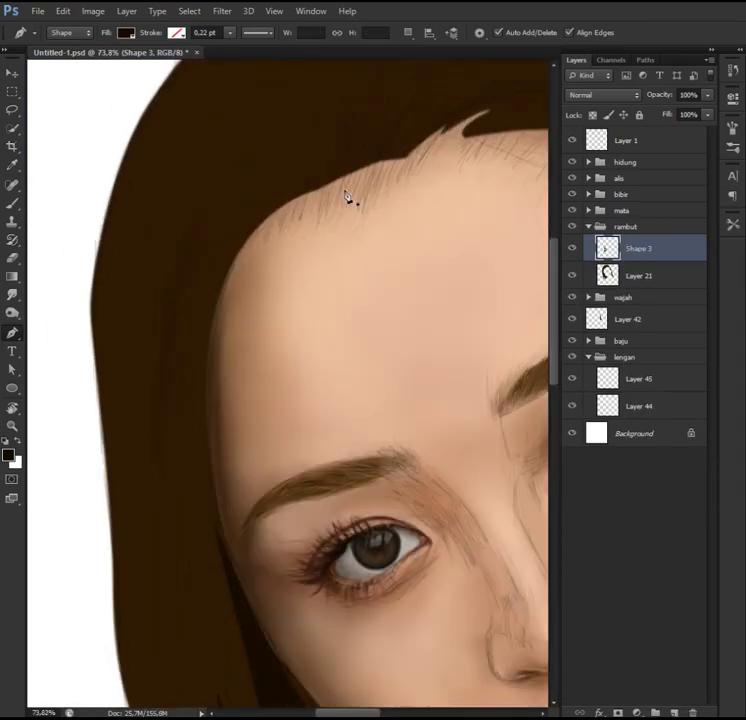
{"action": "left_click", "coordinate": [326, 183]}
{"action": "left_click_drag", "start_coordinate": [204, 480], "coordinate": [218, 530]}
{"action": "left_click", "coordinate": [322, 177]}
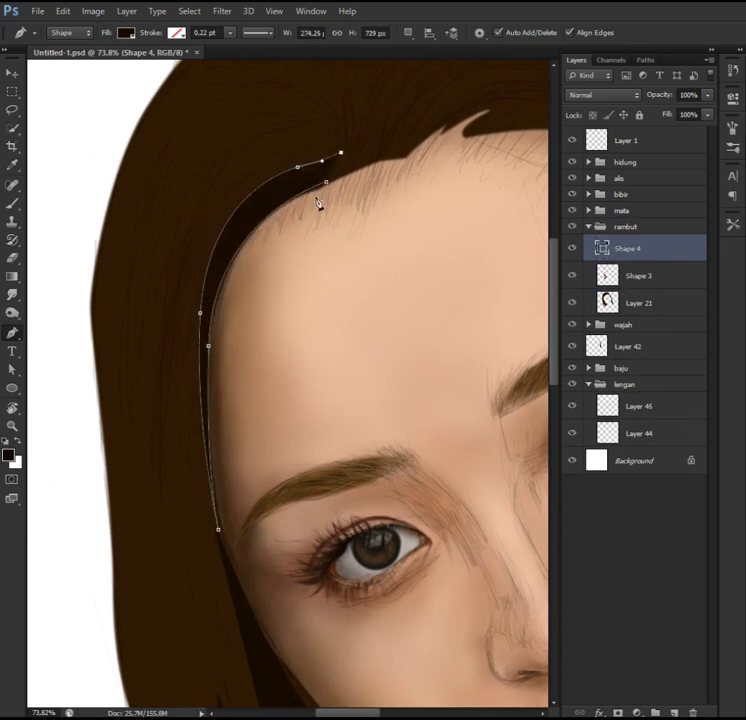
Step: Draw a second hairline strand and merge the new strands into one layer
{"action": "scroll", "coordinate": [320, 203], "scroll_direction": "down", "scroll_amount": 3}
{"action": "scroll", "coordinate": [350, 303], "scroll_direction": "up", "scroll_amount": 1}
{"action": "scroll", "coordinate": [188, 195], "scroll_direction": "up", "scroll_amount": 3}
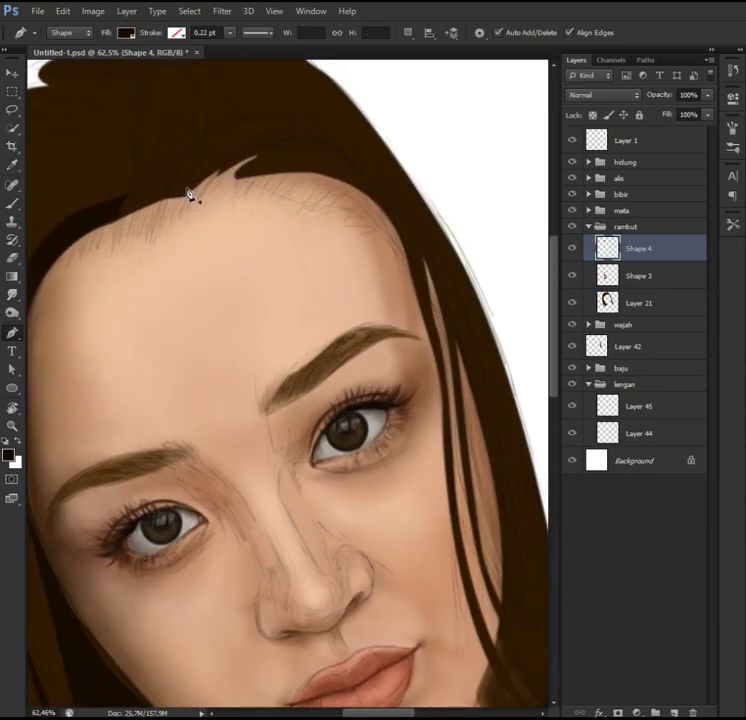
{"action": "left_click", "coordinate": [187, 172]}
{"action": "left_click_drag", "start_coordinate": [277, 124], "coordinate": [328, 124]}
{"action": "left_click", "coordinate": [406, 253]}
{"action": "left_click", "coordinate": [190, 178]}
{"action": "scroll", "coordinate": [190, 178], "scroll_direction": "down", "scroll_amount": 3}
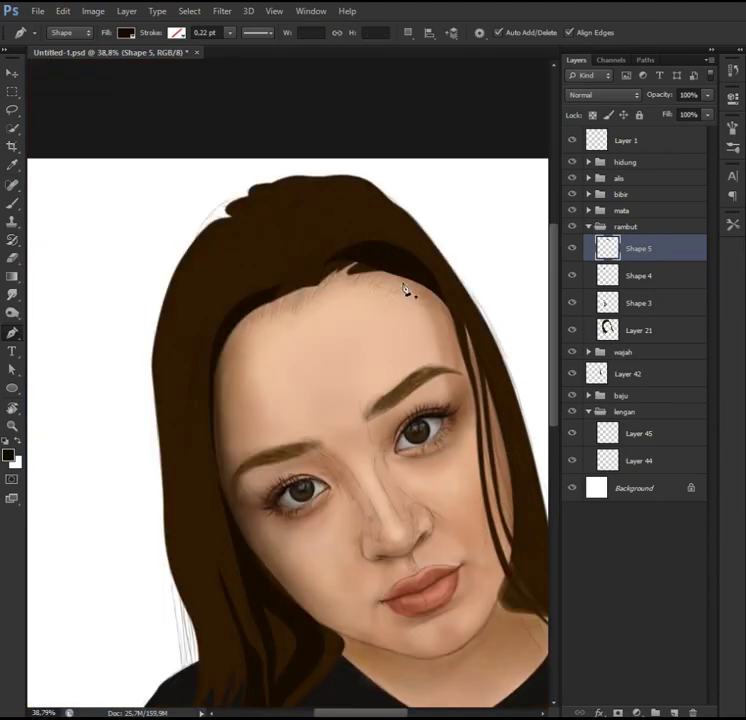
{"action": "scroll", "coordinate": [405, 288], "scroll_direction": "up", "scroll_amount": 1}
{"action": "key", "text": "ctrl+e"}
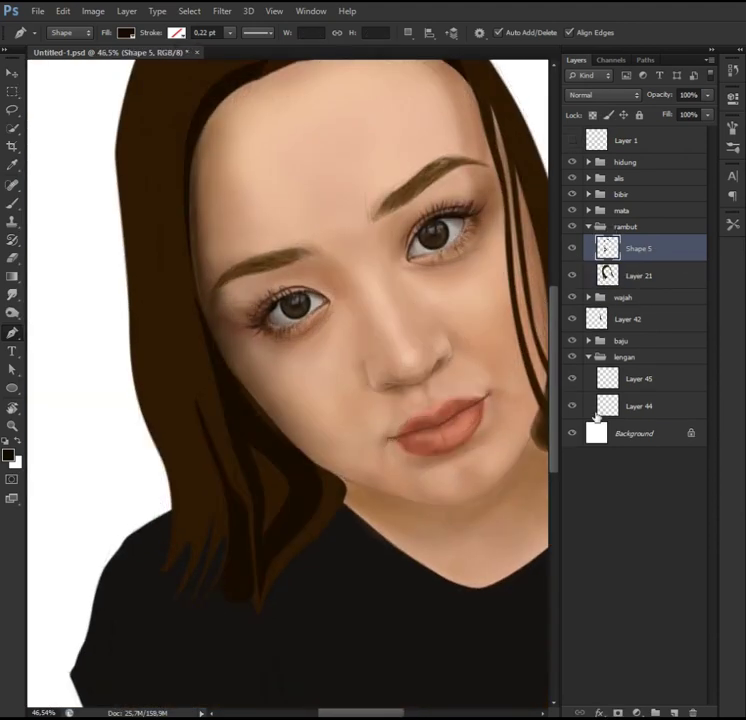
Step: Select the shirt's base Layer 43 and collapse the lengan arm group
{"action": "scroll", "coordinate": [283, 583], "scroll_direction": "down", "scroll_amount": 3}
{"action": "left_click", "coordinate": [283, 550], "text": "ctrl"}
{"action": "scroll", "coordinate": [283, 583], "scroll_direction": "up", "scroll_amount": 3}
{"action": "left_click", "coordinate": [588, 385]}
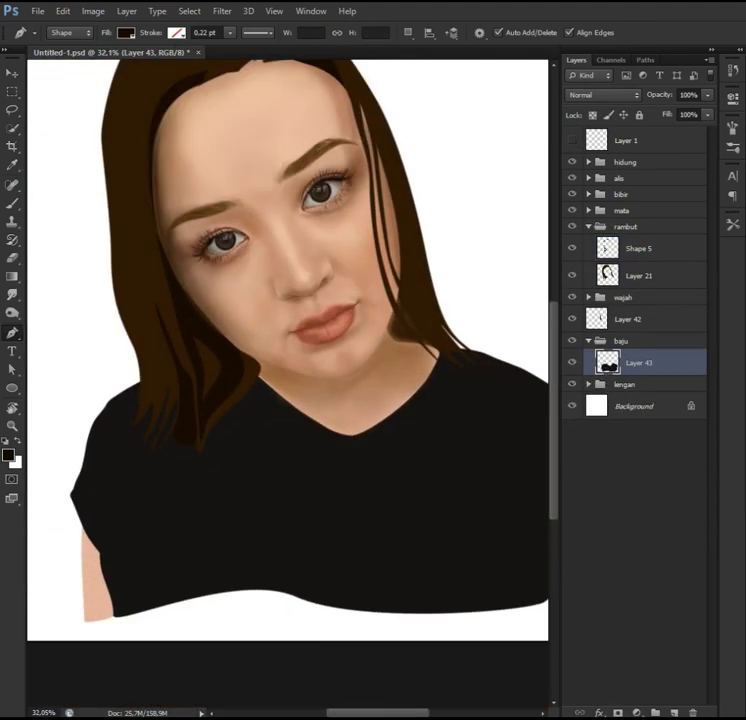
Step: Add a new layer above the shirt, load the shirt selection, and pick a brown paint colour
{"action": "left_click", "coordinate": [607, 363], "text": "ctrl"}
{"action": "key", "text": "ctrl+shift+alt+n"}
{"action": "key", "text": "b"}
{"action": "left_click", "coordinate": [9, 455]}
{"action": "left_click", "coordinate": [621, 463]}
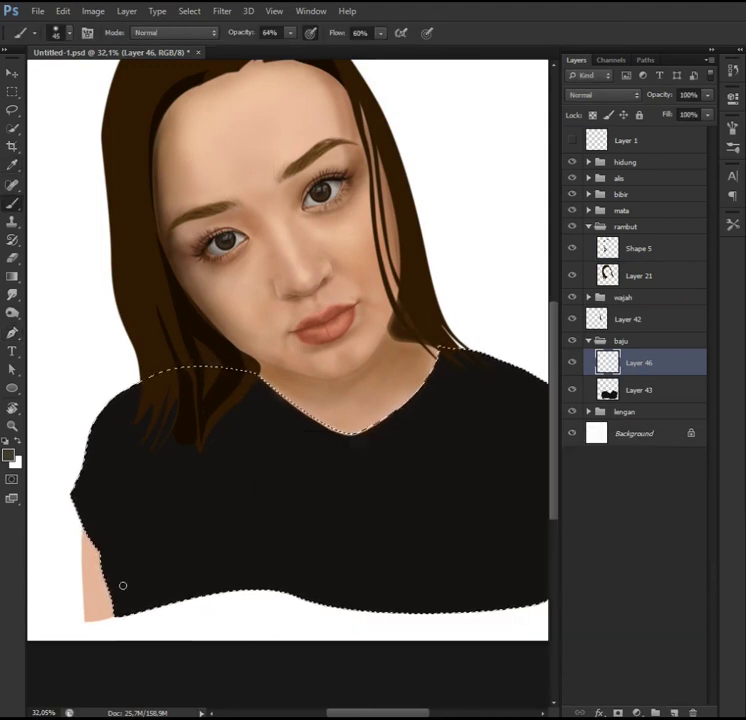
Step: Paint soft brown fold shading across the shirt and along its left edge
{"action": "key", "text": "bracketright"}
{"action": "key", "text": "bracketright"}
{"action": "key", "text": "bracketright"}
{"action": "mouse_move", "coordinate": [187, 586]}
{"action": "left_mouse_down"}
{"action": "mouse_move", "coordinate": [391, 533]}
{"action": "mouse_move", "coordinate": [218, 535]}
{"action": "mouse_move", "coordinate": [328, 445]}
{"action": "left_mouse_up"}
{"action": "scroll", "coordinate": [250, 575], "scroll_direction": "up", "scroll_amount": 3}
{"action": "key", "text": "bracketleft"}
{"action": "key", "text": "bracketleft"}
{"action": "key", "text": "bracketleft"}
{"action": "key", "text": "bracketleft"}
{"action": "key", "text": "bracketleft"}
{"action": "key", "text": "bracketleft"}
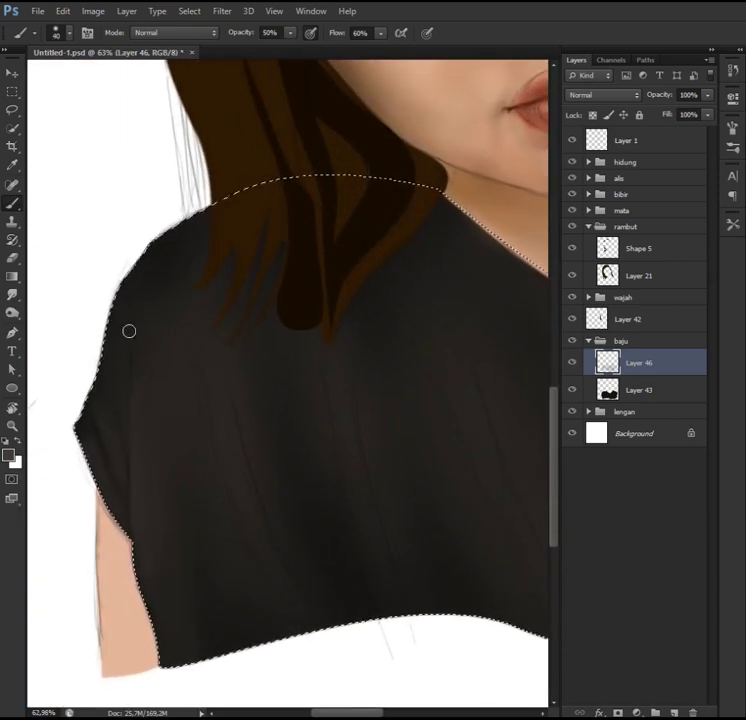
{"action": "left_click_drag", "start_coordinate": [87, 370], "coordinate": [118, 537]}
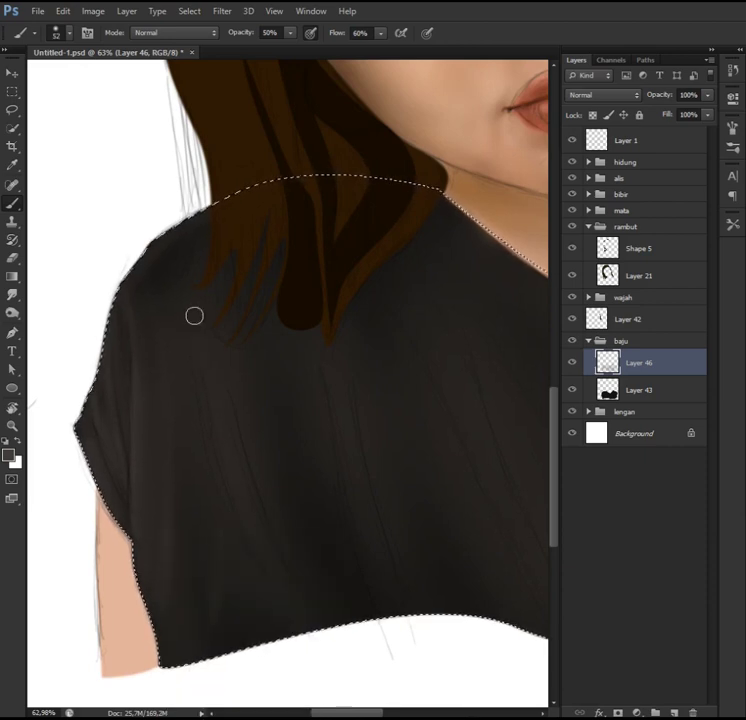
{"action": "scroll", "coordinate": [356, 651], "scroll_direction": "right", "scroll_amount": 5}
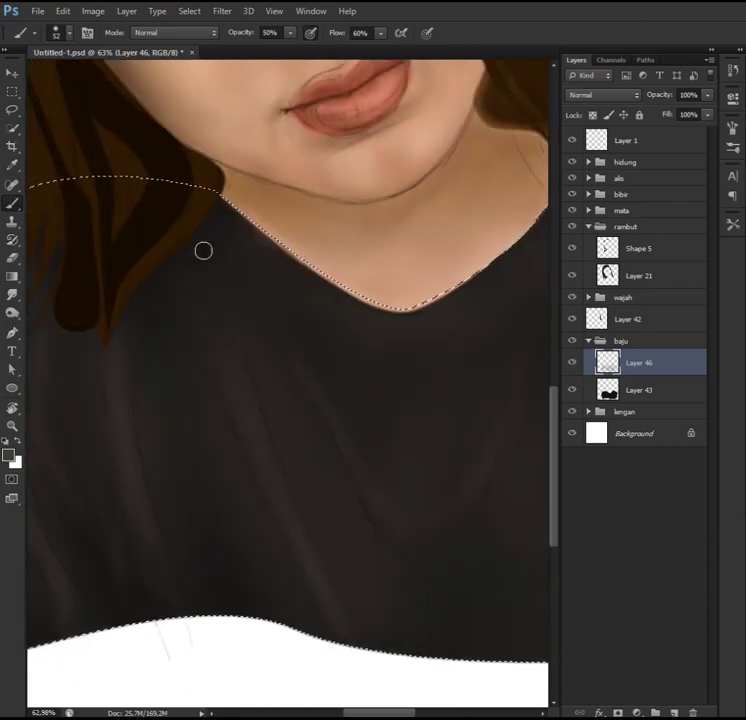
{"action": "key", "text": "bracketright"}
{"action": "key", "text": "bracketright"}
{"action": "key", "text": "ctrl+d"}
{"action": "scroll", "coordinate": [201, 403], "scroll_direction": "down", "scroll_amount": 2}
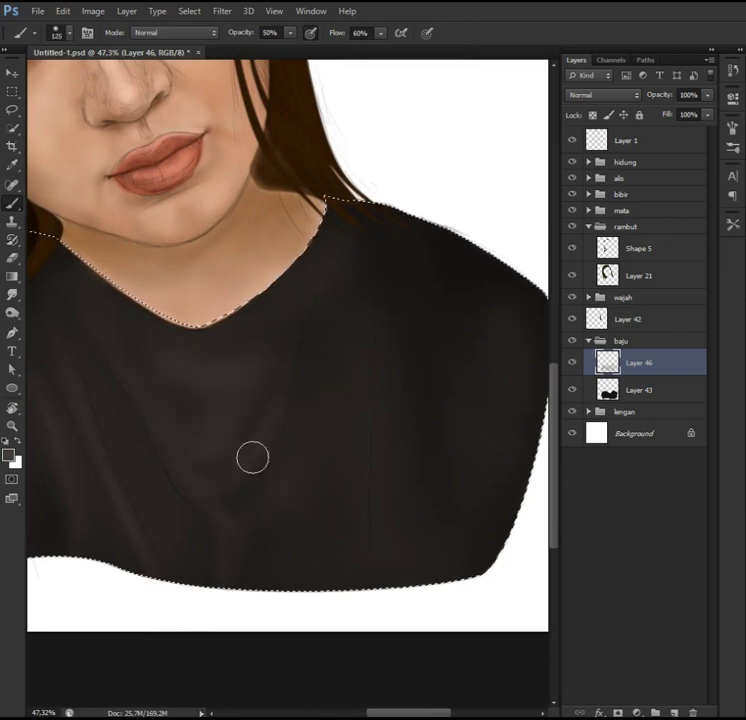
Step: Rotate the view, straighten it again, fine-tune the brush size, and deselect
{"action": "left_click_drag", "start_coordinate": [251, 455], "coordinate": [298, 226]}
{"action": "key", "text": "Escape"}
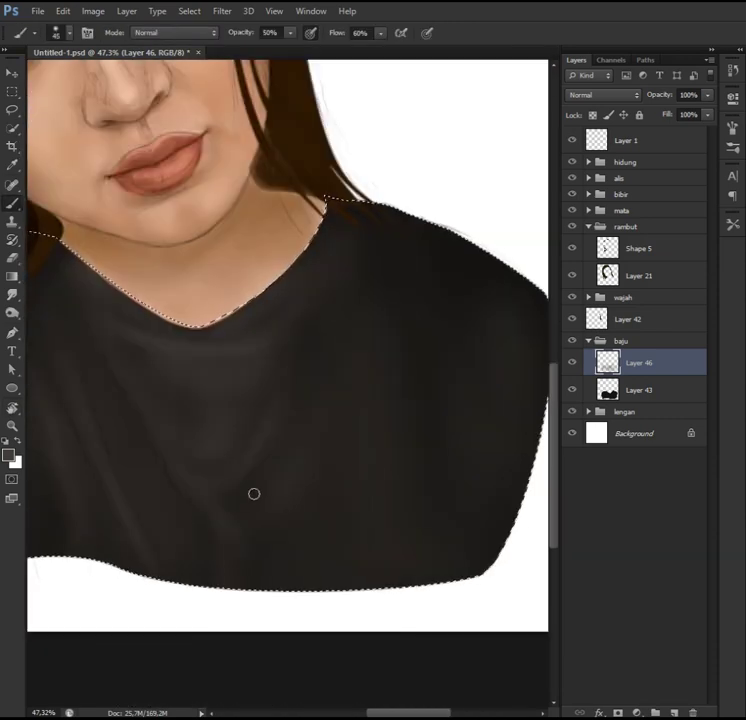
{"action": "scroll", "coordinate": [283, 539], "scroll_direction": "down", "scroll_amount": 3}
{"action": "scroll", "coordinate": [330, 605], "scroll_direction": "up", "scroll_amount": 3}
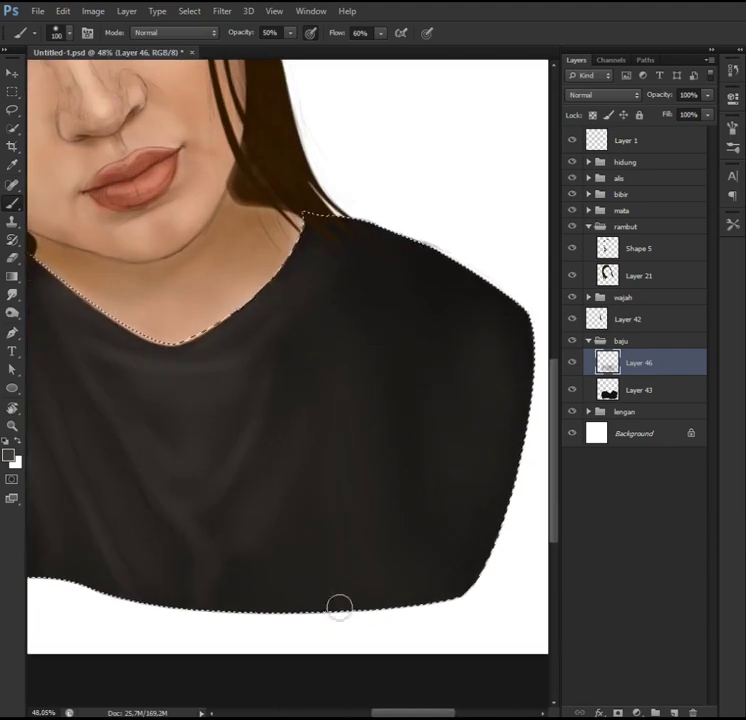
{"action": "key", "text": "bracketright"}
{"action": "key", "text": "bracketleft"}
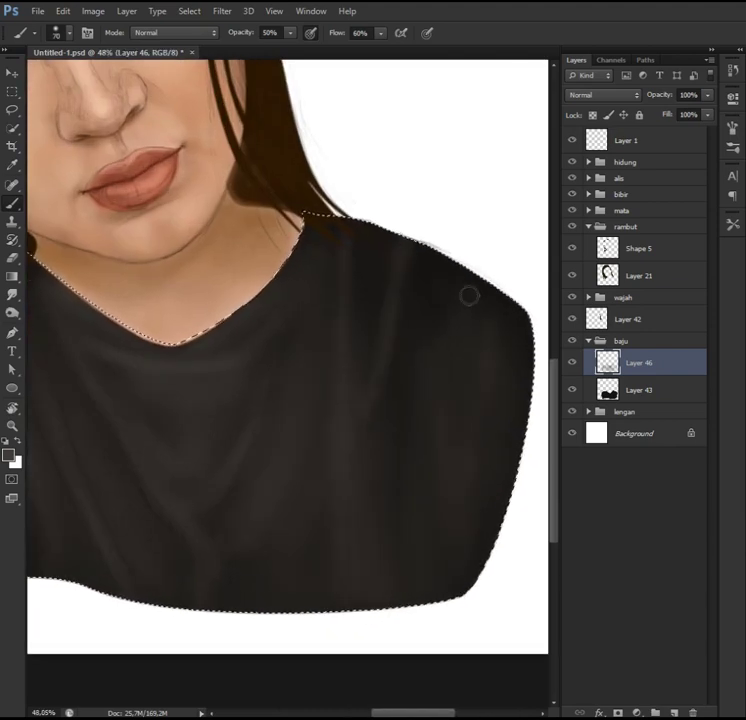
{"action": "key", "text": "ctrl+d"}
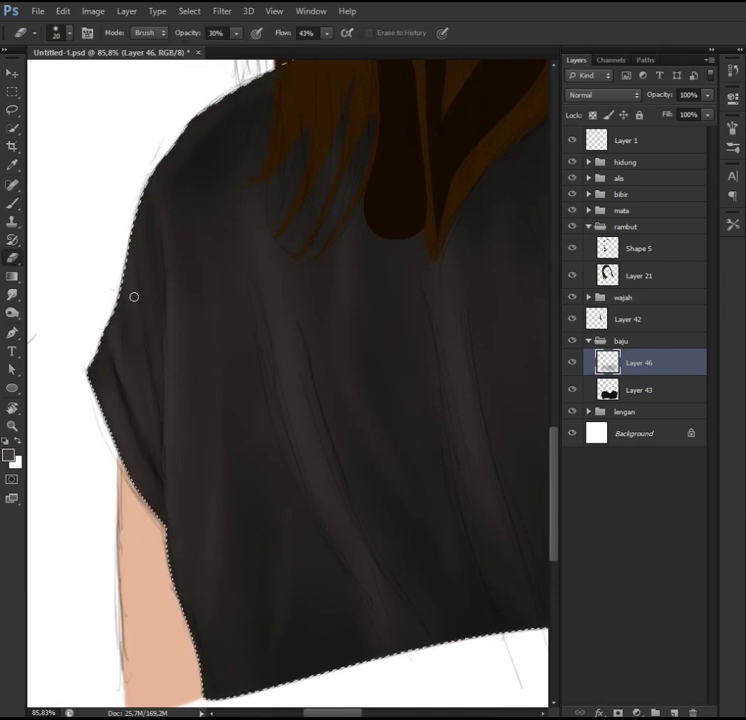
Step: Resize the eraser while moving around the right and lower shirt
{"action": "key", "text": "bracketright"}
{"action": "key", "text": "bracketright"}
{"action": "key", "text": "bracketright"}
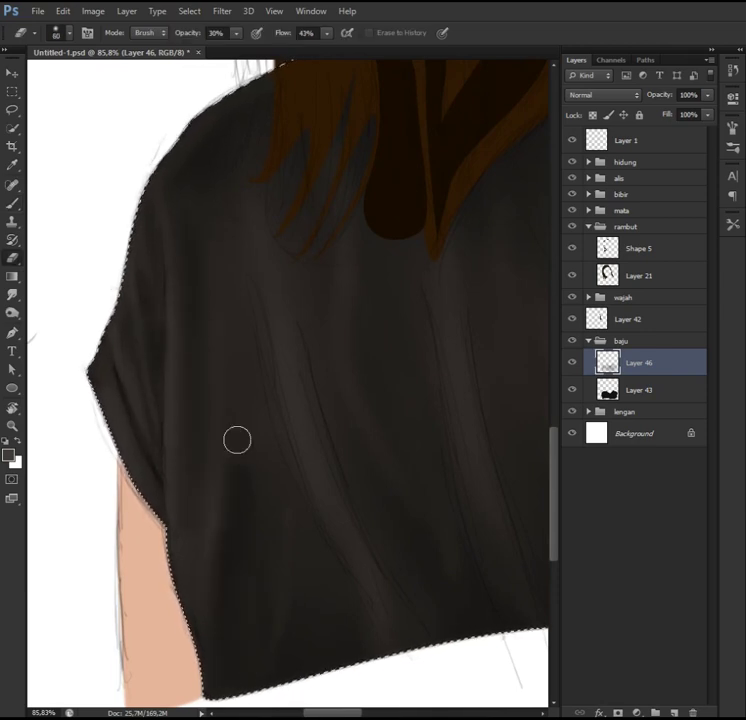
{"action": "scroll", "coordinate": [210, 403], "scroll_direction": "down", "scroll_amount": 1}
{"action": "scroll", "coordinate": [338, 638], "scroll_direction": "down", "scroll_amount": 1}
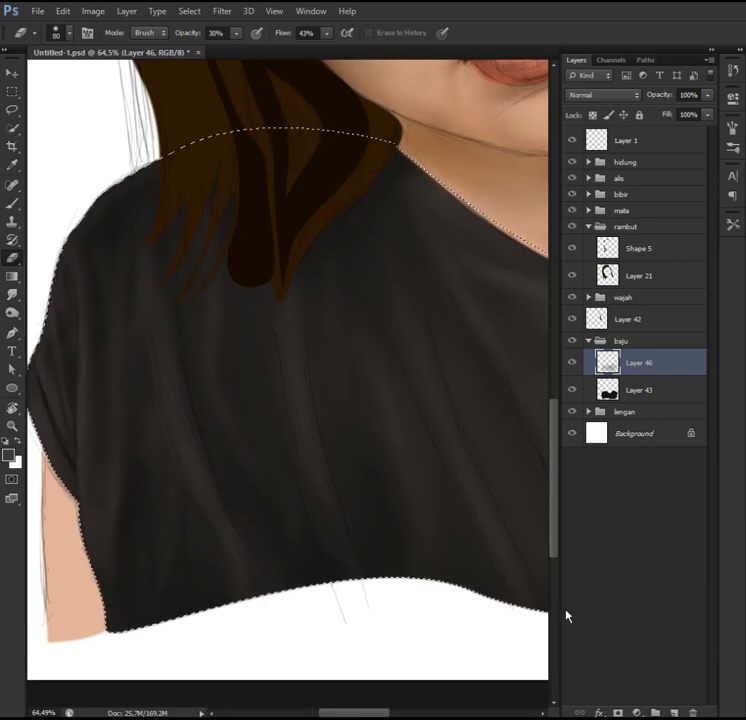
{"action": "key", "text": "bracketleft"}
{"action": "key", "text": "bracketleft"}
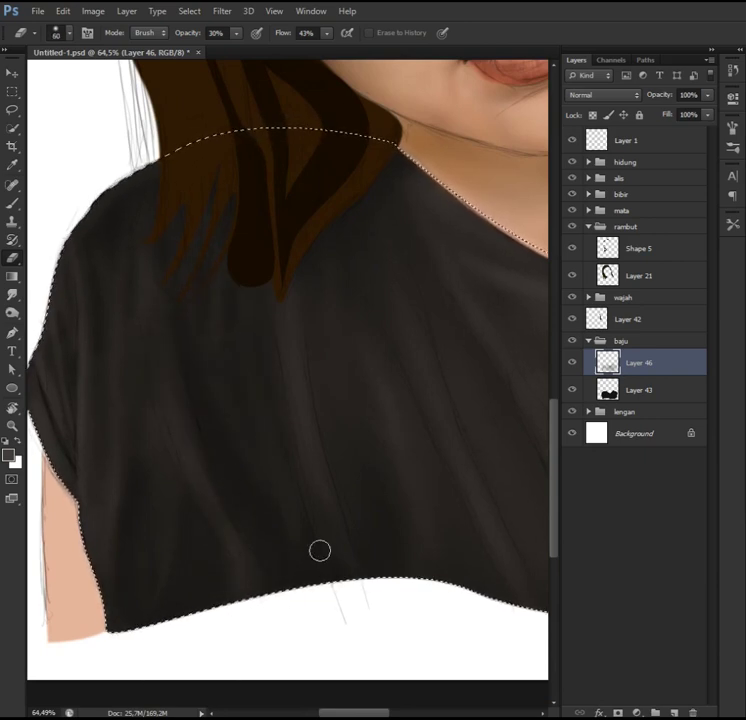
{"action": "left_click_drag", "start_coordinate": [319, 550], "coordinate": [249, 542]}
{"action": "key", "text": "bracketright"}
{"action": "key", "text": "bracketright"}
{"action": "key", "text": "bracketright"}
{"action": "scroll", "coordinate": [376, 520], "scroll_direction": "down", "scroll_amount": 1}
{"action": "key", "text": "bracketleft"}
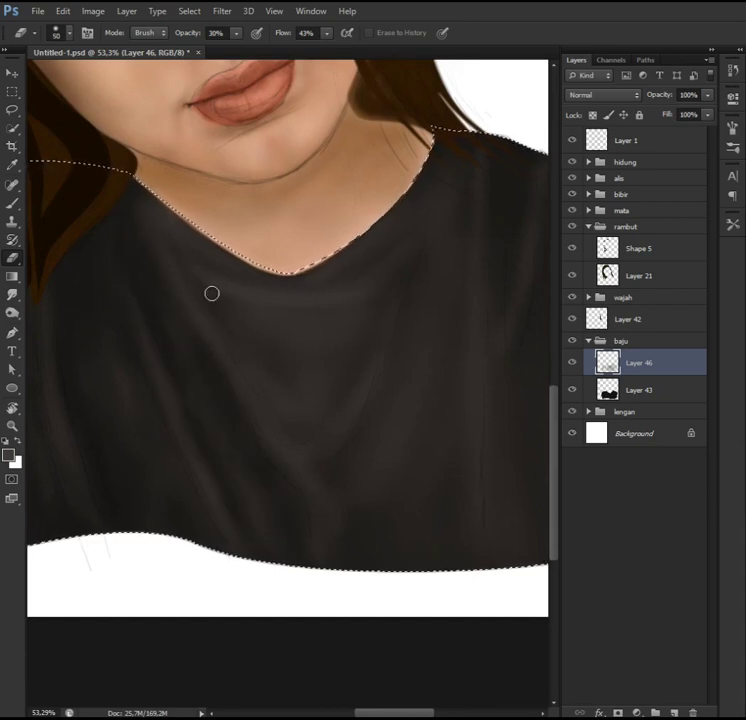
{"action": "key", "text": "bracketright"}
{"action": "left_click_drag", "start_coordinate": [305, 432], "coordinate": [230, 377]}
{"action": "key", "text": "bracketright"}
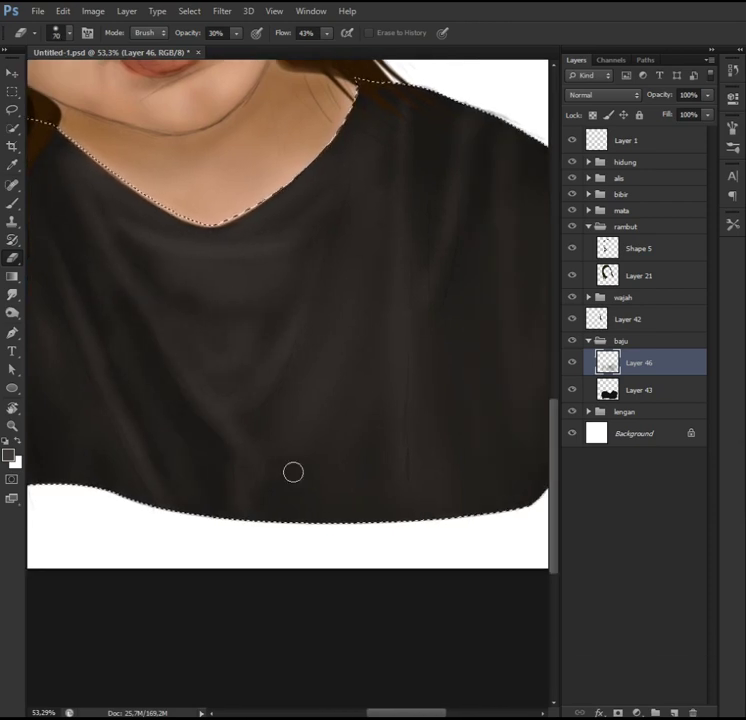
Step: Erase shading near the skin edge to reveal a lighter shirt fold, and save the file
{"action": "key", "text": "e"}
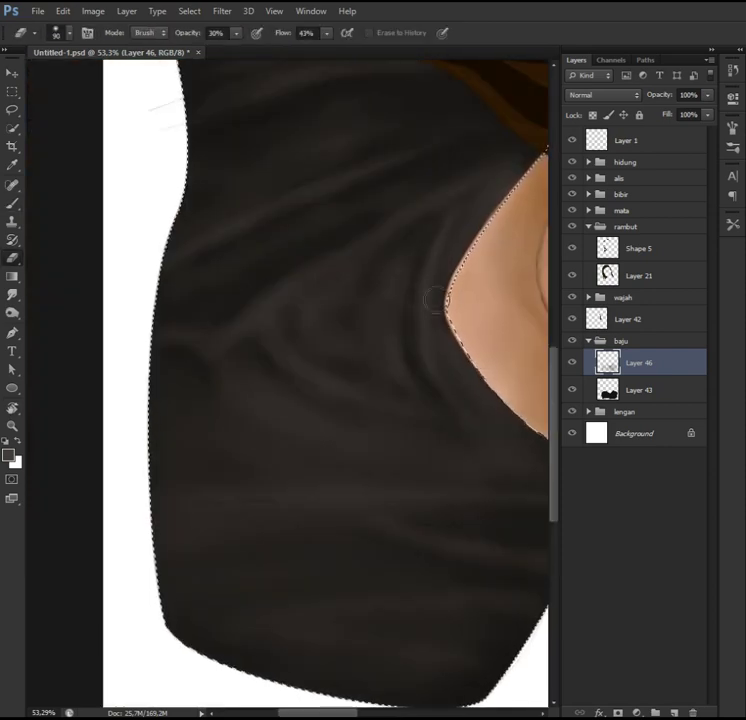
{"action": "left_click_drag", "start_coordinate": [521, 160], "coordinate": [340, 20]}
{"action": "key", "text": "bracketleft"}
{"action": "key", "text": "bracketleft"}
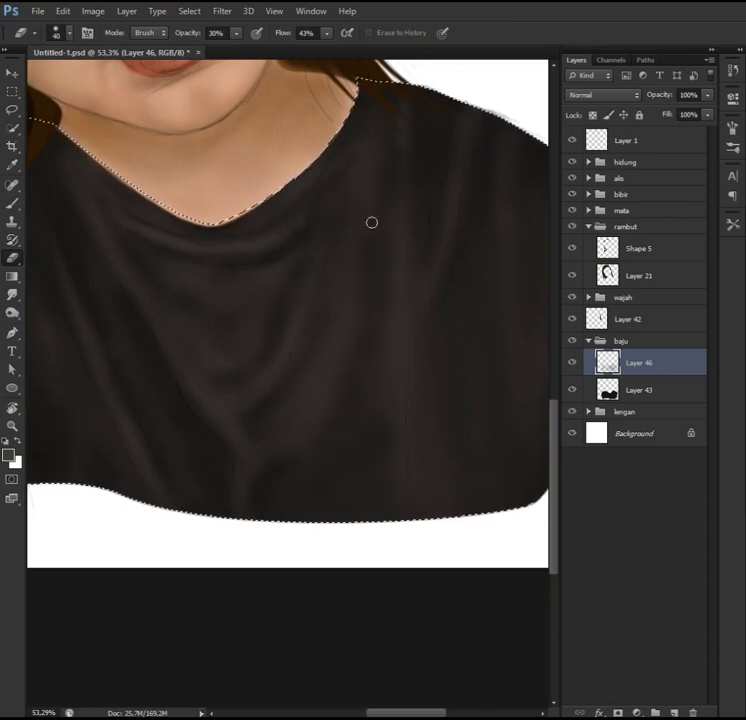
{"action": "key", "text": "ctrl+s"}
{"action": "scroll", "coordinate": [371, 220], "scroll_direction": "down", "scroll_amount": 2}
{"action": "scroll", "coordinate": [203, 378], "scroll_direction": "up", "scroll_amount": 2}
{"action": "key", "text": "bracketleft"}
{"action": "key", "text": "bracketleft"}
{"action": "key", "text": "bracketleft"}
{"action": "left_click_drag", "start_coordinate": [341, 328], "coordinate": [330, 447]}
{"action": "key", "text": "bracketright"}
{"action": "key", "text": "bracketright"}
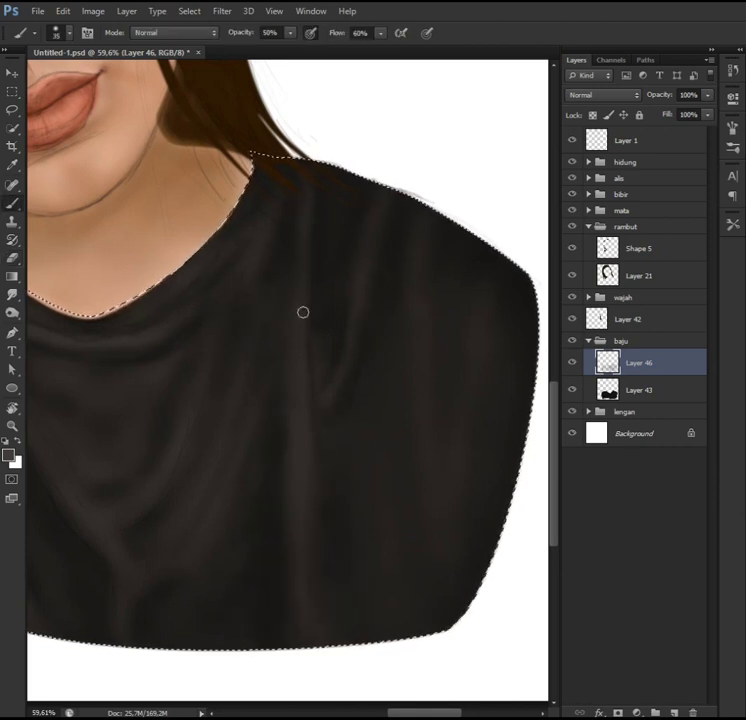
Step: Add a new Multiply layer above the shirt shading and zoom out to the whole shirt
{"action": "key", "text": "b"}
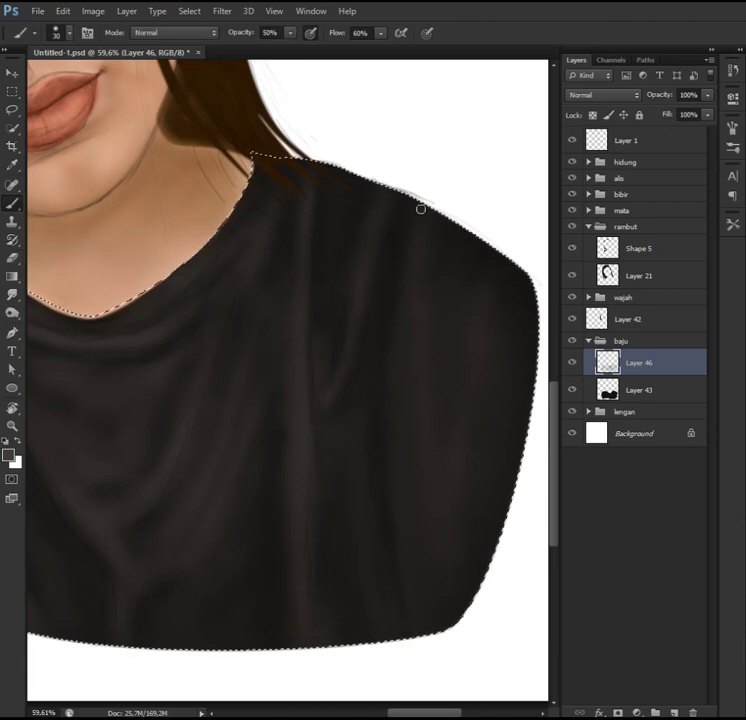
{"action": "key", "text": "e"}
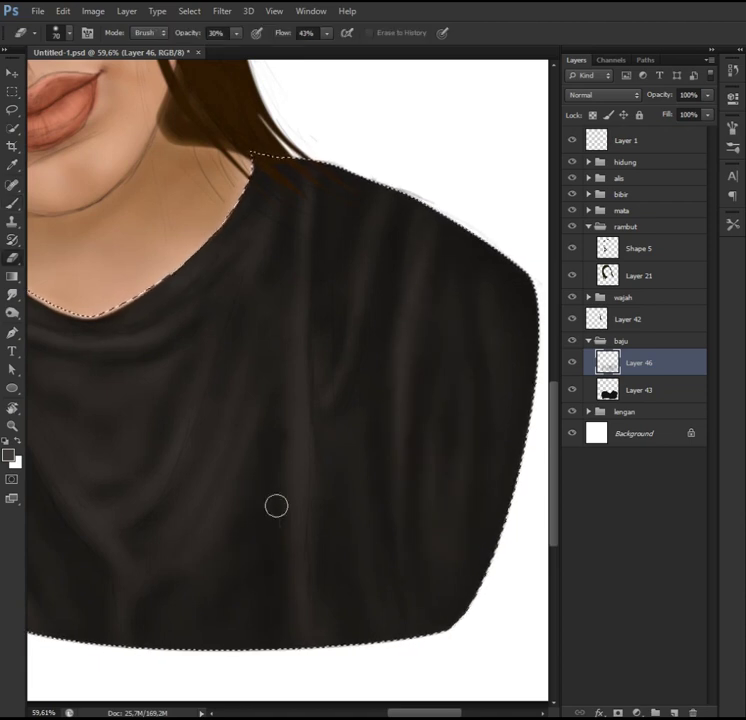
{"action": "key", "text": "ctrl+shift+n"}
{"action": "key", "text": "ctrl+minus"}
{"action": "key", "text": "ctrl+minus"}
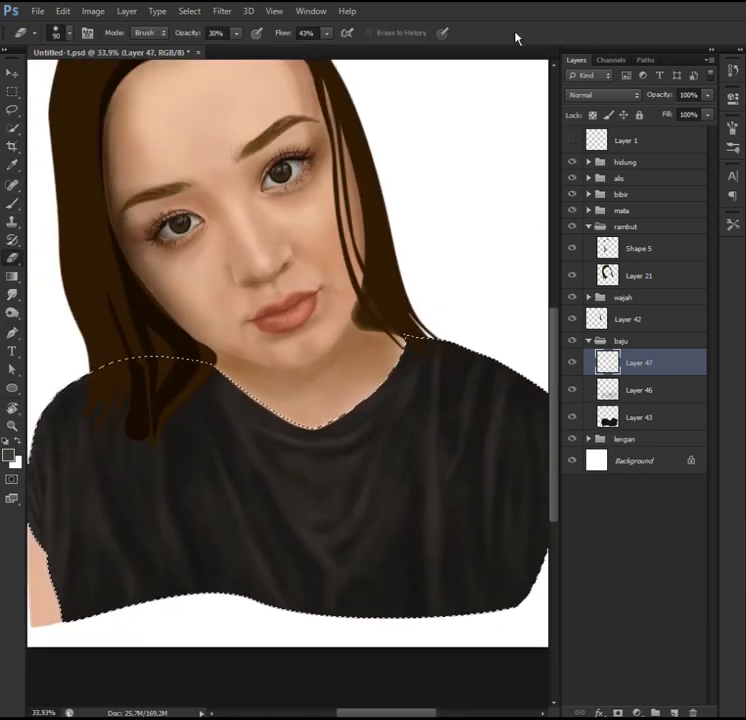
Step: Add a new Dissolve layer in the shirt group and dab speckled texture onto the shirt
{"action": "key", "text": "bracketright"}
{"action": "key", "text": "bracketright"}
{"action": "key", "text": "bracketright"}
{"action": "key", "text": "bracketleft"}
{"action": "key", "text": "bracketleft"}
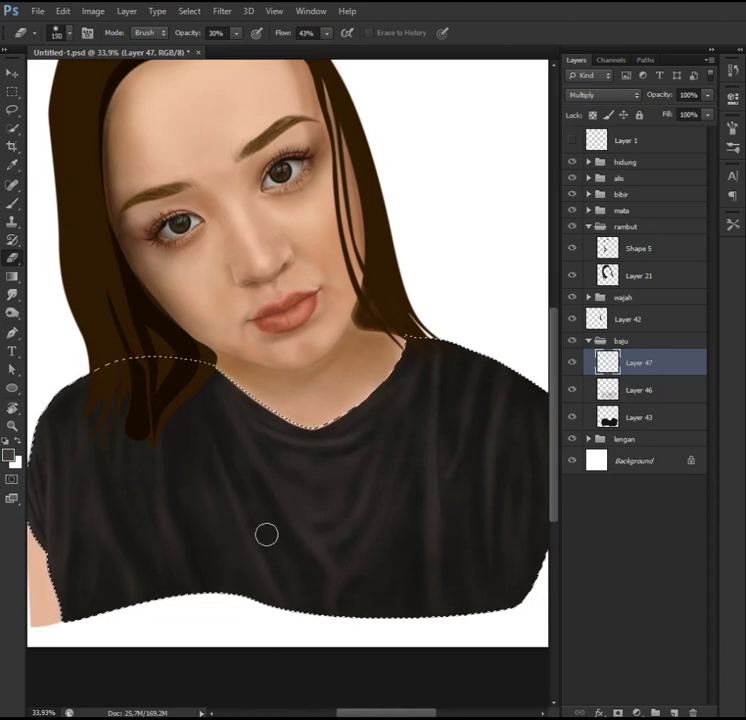
{"action": "scroll", "coordinate": [483, 582], "scroll_direction": "down", "scroll_amount": 2}
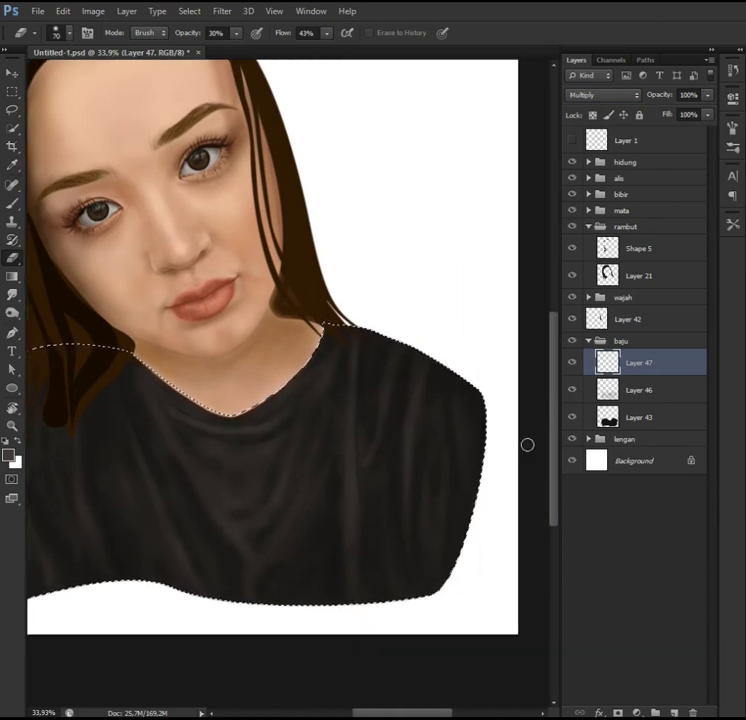
{"action": "key", "text": "ctrl+shift+alt+n"}
{"action": "key", "text": "bracketleft"}
{"action": "key", "text": "bracketleft"}
{"action": "left_click", "coordinate": [610, 95]}
{"action": "key", "text": "bracketright"}
{"action": "key", "text": "bracketright"}
{"action": "key", "text": "bracketright"}
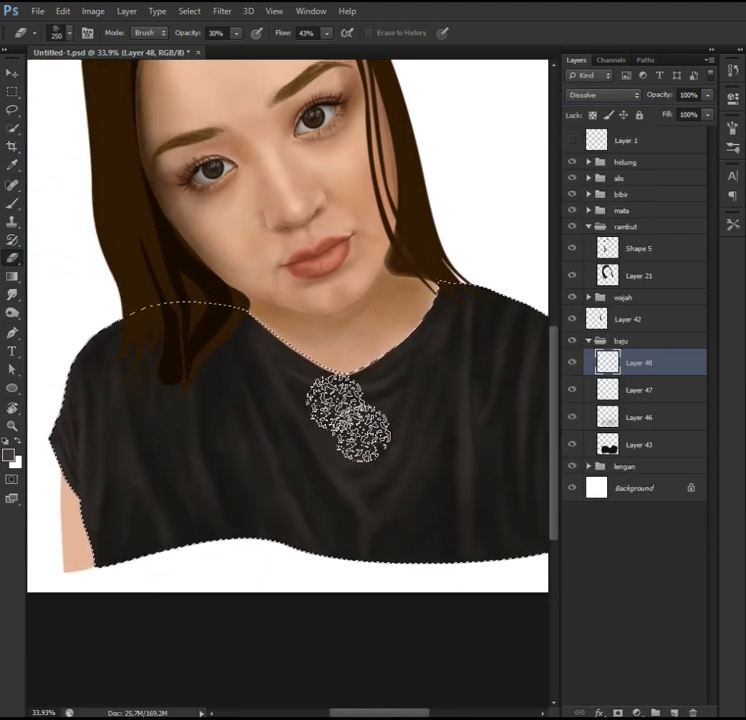
{"action": "key", "text": "ctrl+d"}
{"action": "left_click_drag", "start_coordinate": [366, 590], "coordinate": [306, 566]}
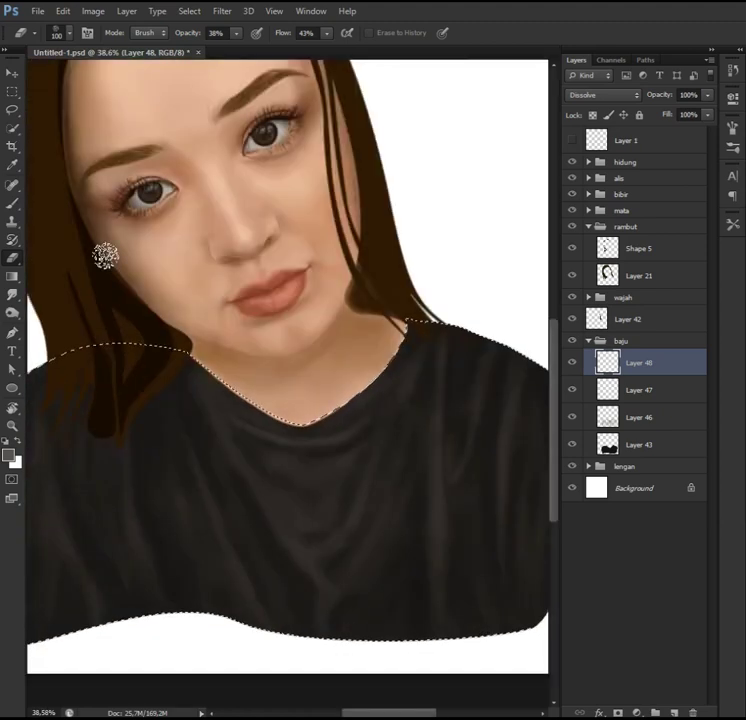
Step: Duplicate Layer 46 at 24% opacity, collapse the shirt group, and select Shape 5
{"action": "key", "text": "v"}
{"action": "left_click", "coordinate": [607, 390]}
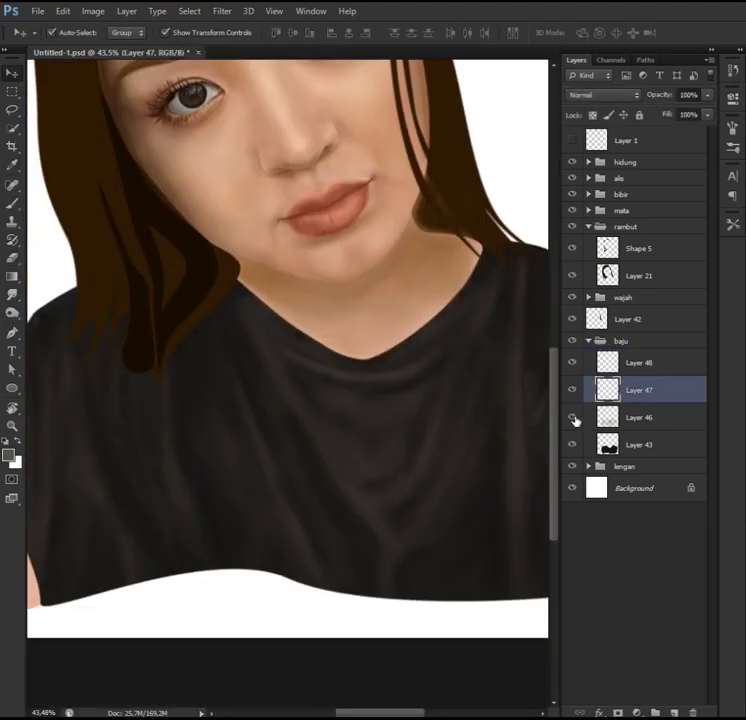
{"action": "key", "text": "ctrl+j"}
{"action": "scroll", "coordinate": [600, 94], "scroll_direction": "down", "scroll_amount": 1}
{"action": "left_click_drag", "start_coordinate": [690, 110], "coordinate": [655, 110]}
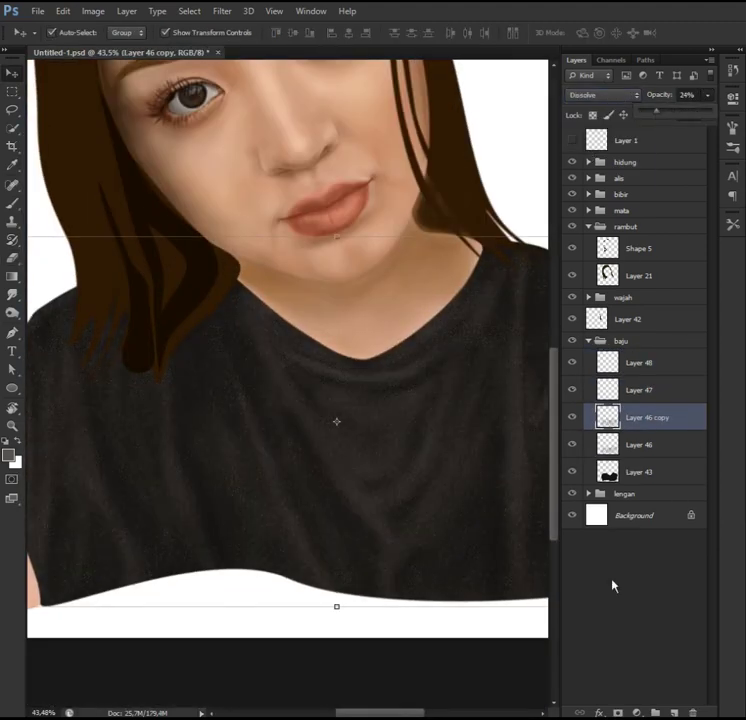
{"action": "left_click", "coordinate": [578, 340]}
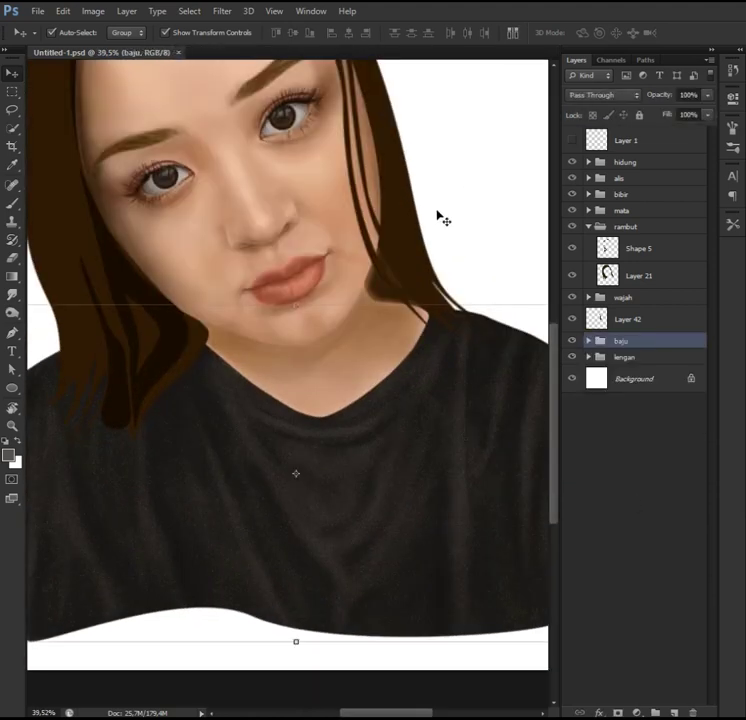
{"action": "left_click", "coordinate": [524, 373]}
{"action": "scroll", "coordinate": [264, 350], "scroll_direction": "up", "scroll_amount": 3}
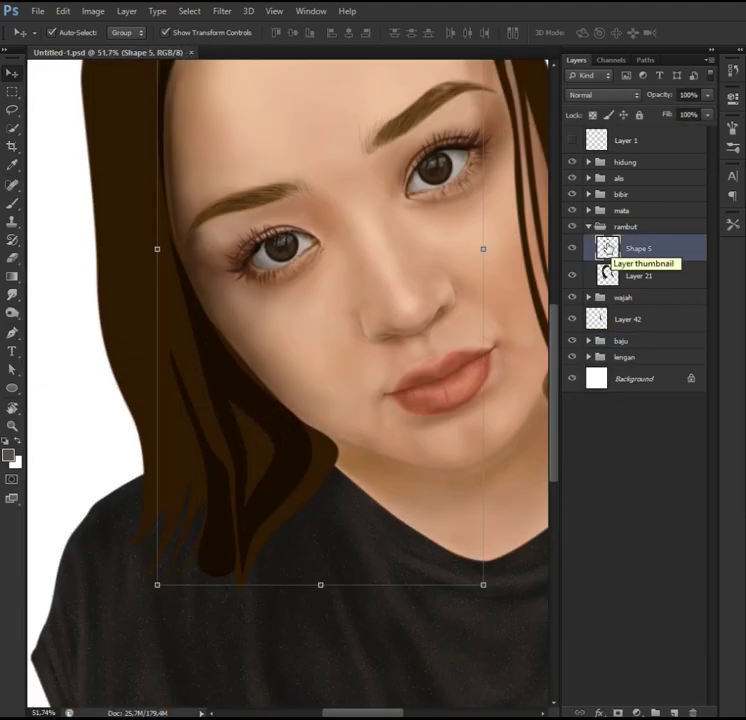
Step: Append the bristle brushes, add a new layer above Shape 5, and pick a fan bristle brush
{"action": "scroll", "coordinate": [249, 380], "scroll_direction": "up", "scroll_amount": 2}
{"action": "key", "text": "b"}
{"action": "right_click", "coordinate": [266, 405]}
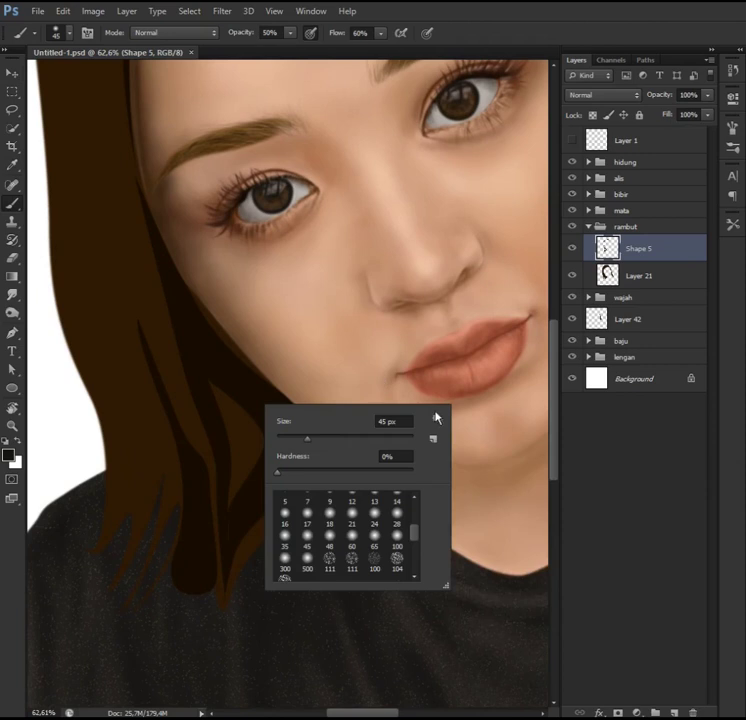
{"action": "left_click", "coordinate": [502, 283]}
{"action": "key", "text": "Escape"}
{"action": "key", "text": "ctrl+shift+alt+n"}
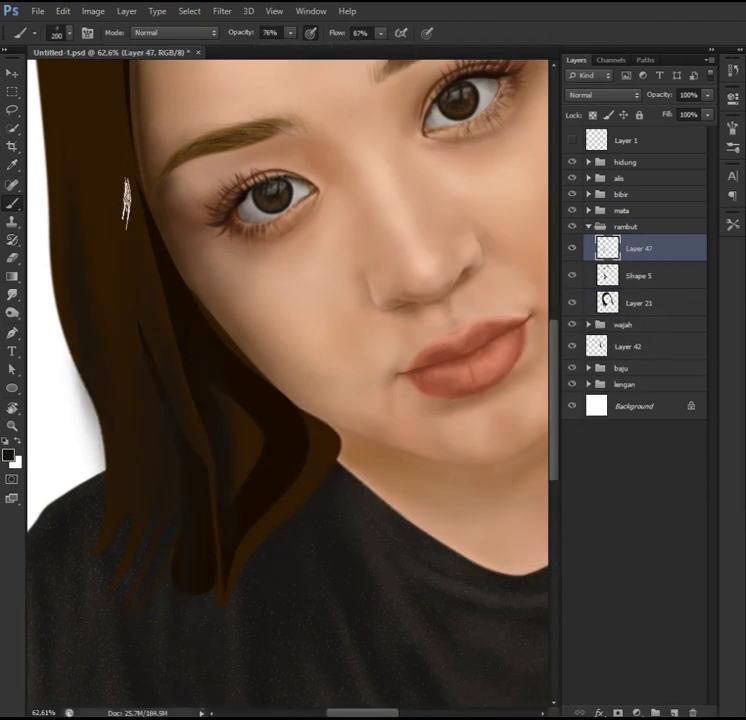
{"action": "right_click", "coordinate": [274, 512]}
{"action": "scroll", "coordinate": [405, 576], "scroll_direction": "down", "scroll_amount": 3}
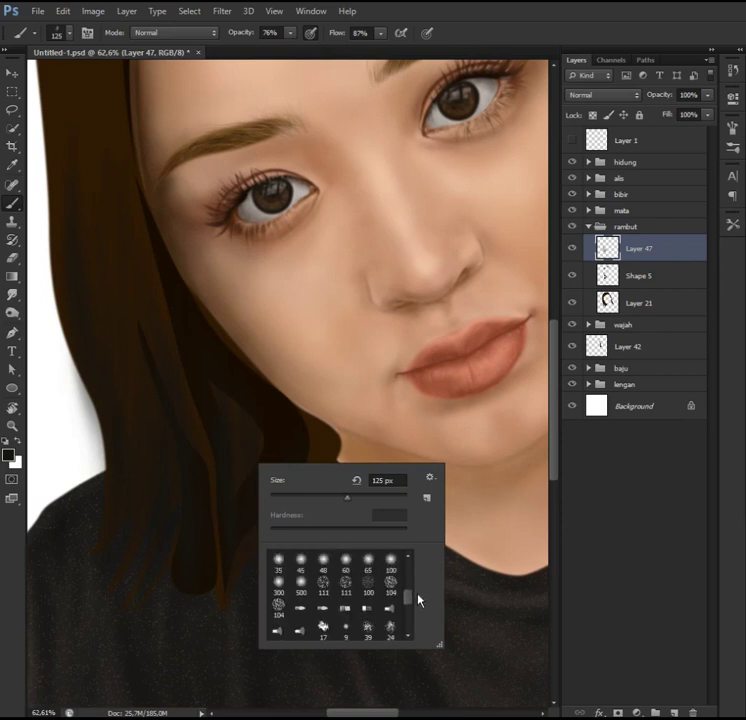
{"action": "double_click", "coordinate": [343, 629]}
{"action": "right_click", "coordinate": [319, 423]}
{"action": "key", "text": "Return"}
Step: Switch to a pointed hair-strand brush at 55% opacity
{"action": "left_click_drag", "start_coordinate": [213, 620], "coordinate": [278, 625]}
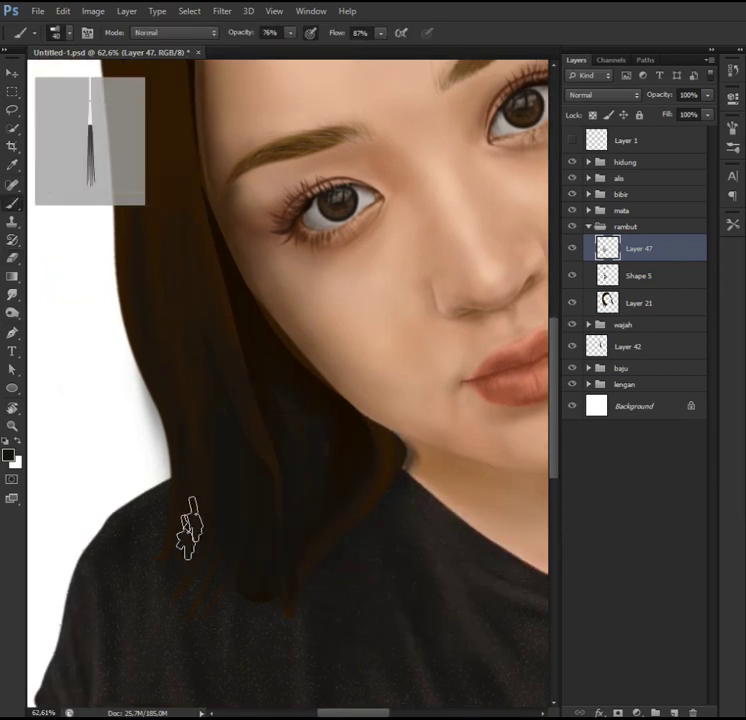
{"action": "left_click_drag", "start_coordinate": [205, 495], "coordinate": [280, 552]}
{"action": "left_click_drag", "start_coordinate": [231, 421], "coordinate": [323, 706]}
{"action": "right_click", "coordinate": [288, 388]}
{"action": "double_click", "coordinate": [400, 521]}
{"action": "left_click_drag", "start_coordinate": [276, 622], "coordinate": [253, 409]}
{"action": "scroll", "coordinate": [268, 390], "scroll_direction": "up", "scroll_amount": 5}
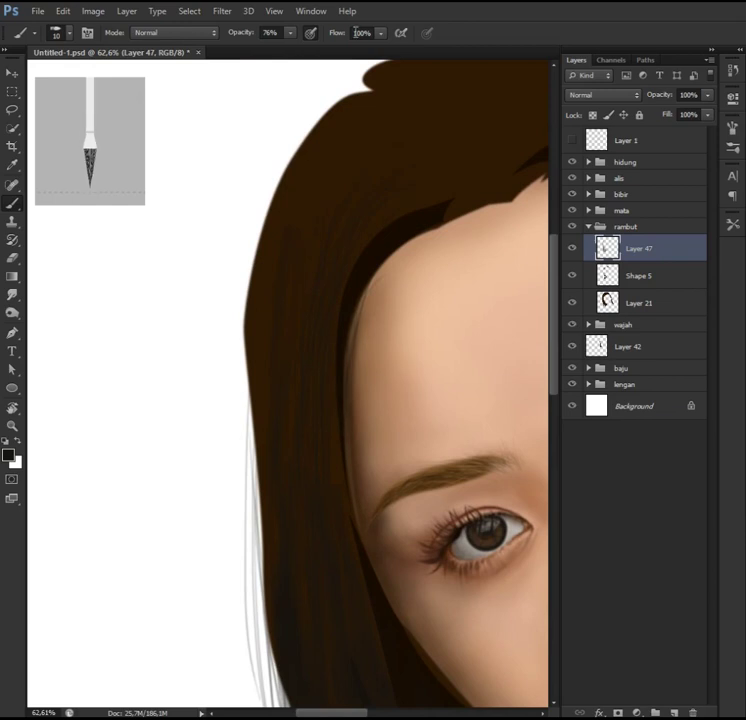
{"action": "key", "text": "5"}
{"action": "key", "text": "5"}
Step: Navigate around the hair and face, then open the foreground colour to pick a brown
{"action": "scroll", "coordinate": [376, 435], "scroll_direction": "right", "scroll_amount": 3}
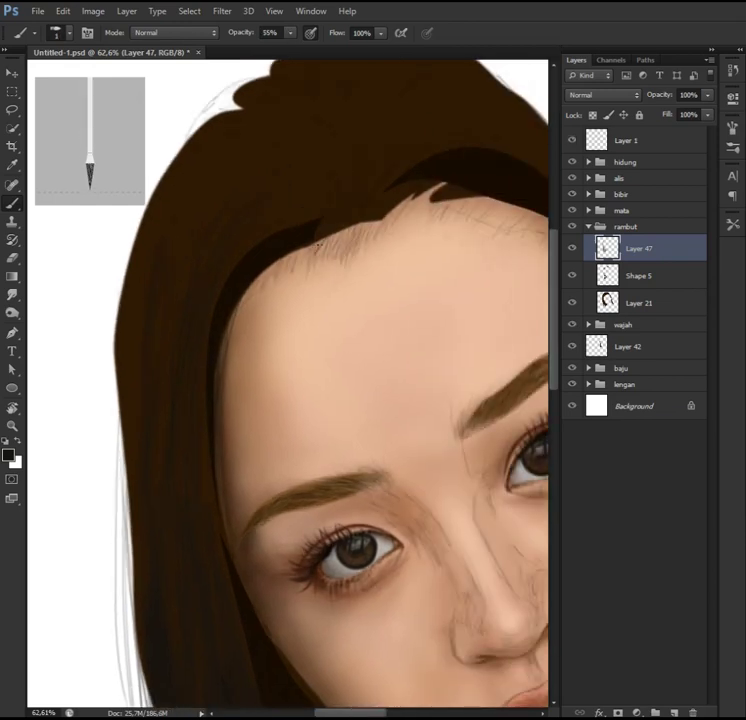
{"action": "scroll", "coordinate": [237, 401], "scroll_direction": "down", "scroll_amount": 4}
{"action": "scroll", "coordinate": [229, 507], "scroll_direction": "down", "scroll_amount": 3}
{"action": "scroll", "coordinate": [282, 559], "scroll_direction": "right", "scroll_amount": 1}
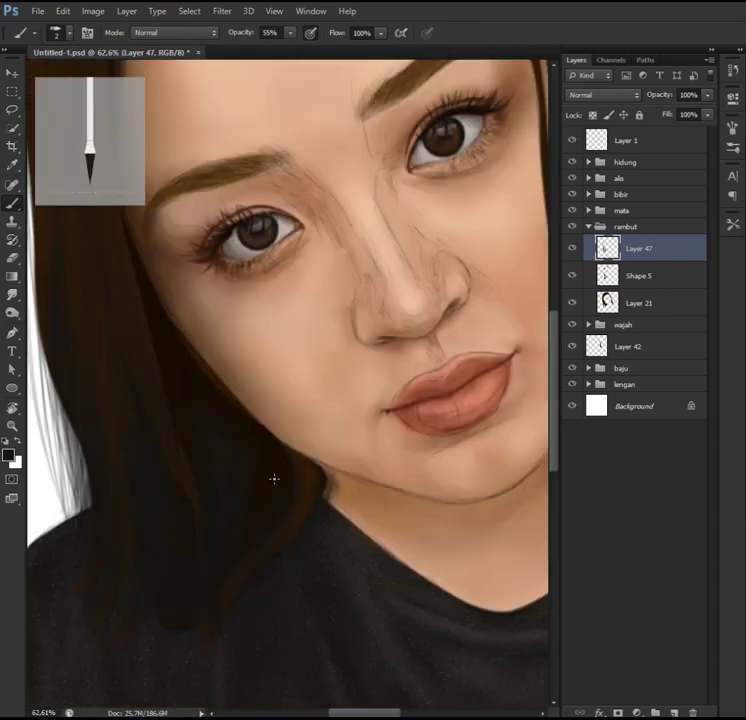
{"action": "scroll", "coordinate": [244, 538], "scroll_direction": "up", "scroll_amount": 5}
{"action": "scroll", "coordinate": [314, 178], "scroll_direction": "left", "scroll_amount": 4}
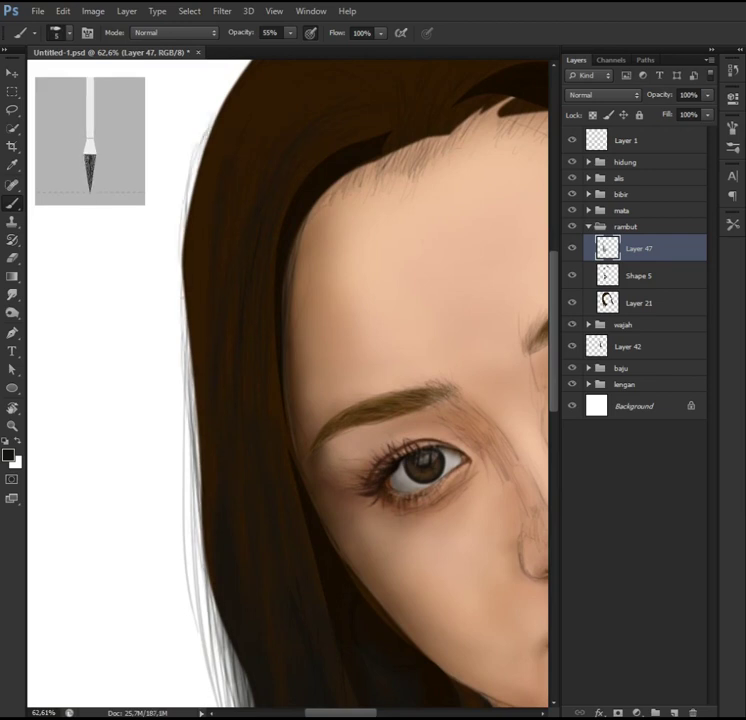
{"action": "scroll", "coordinate": [209, 430], "scroll_direction": "down", "scroll_amount": 3}
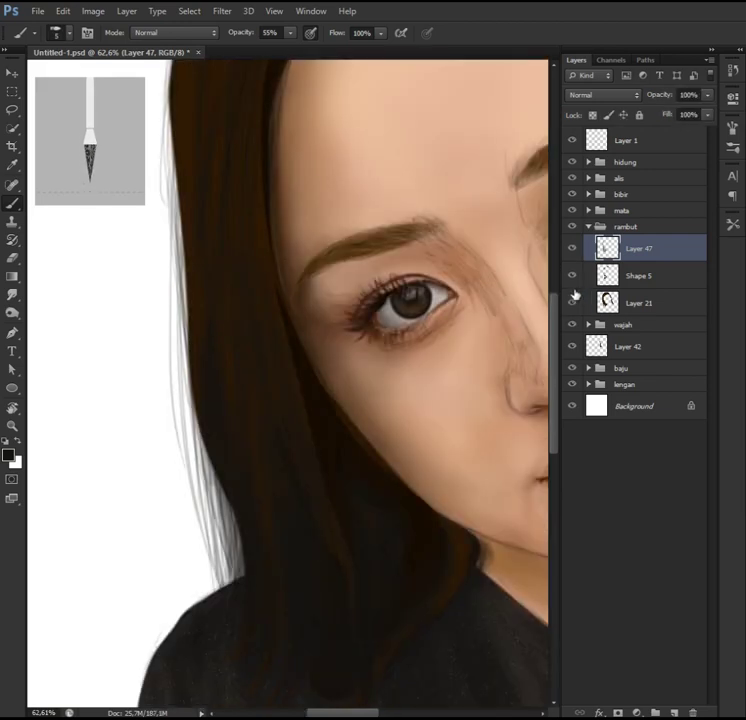
{"action": "left_click_drag", "start_coordinate": [344, 543], "coordinate": [313, 481]}
{"action": "left_click", "coordinate": [9, 455]}
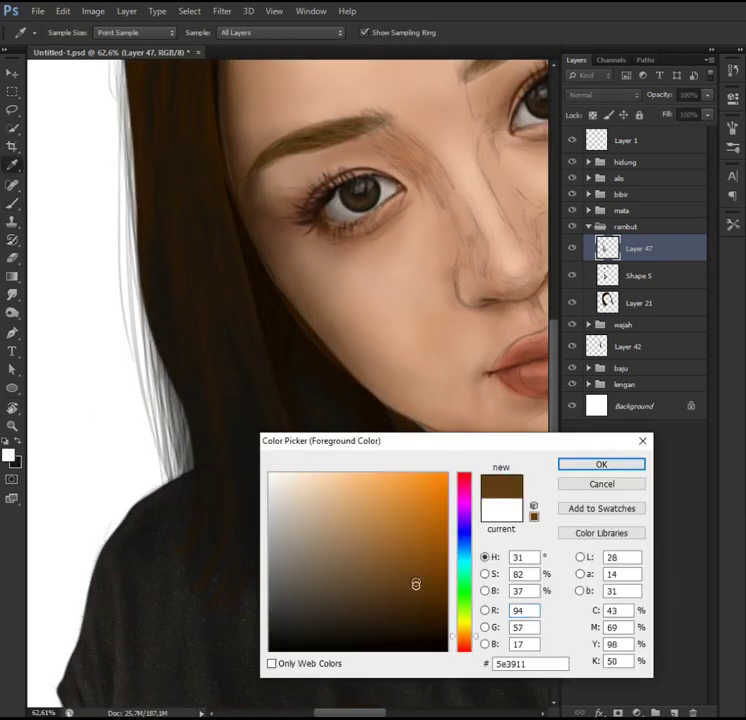
Step: Confirm the brown hair colour and review the brush tip shape settings
{"action": "key", "text": "Return"}
{"action": "key", "text": "b"}
{"action": "right_click", "coordinate": [230, 380]}
{"action": "key", "text": "Return"}
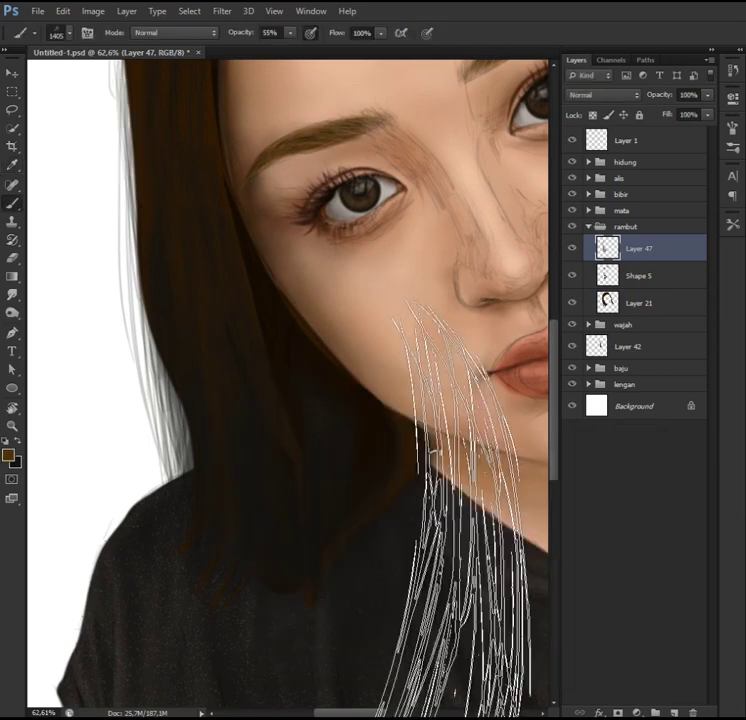
{"action": "right_click", "coordinate": [356, 472]}
{"action": "key", "text": "F5"}
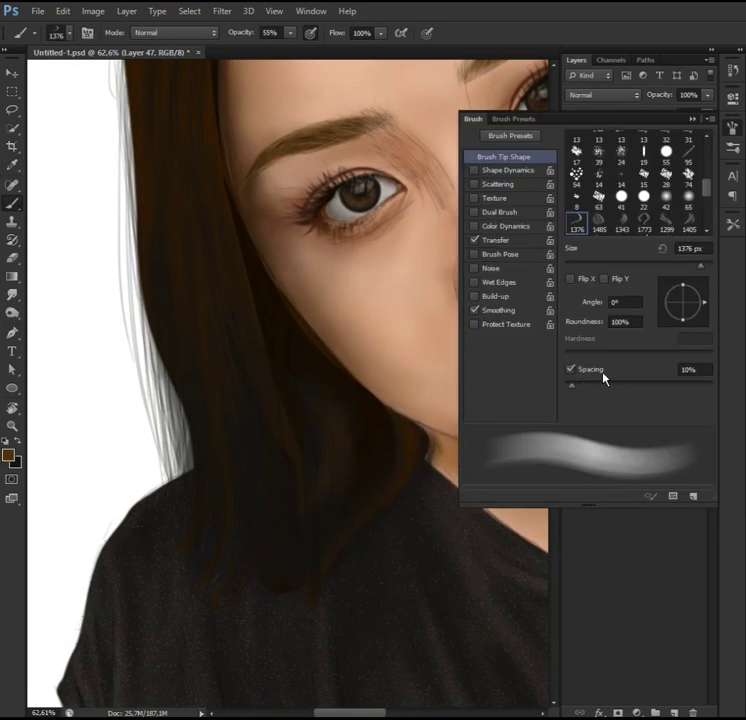
{"action": "left_click", "coordinate": [516, 168]}
{"action": "key", "text": "r"}
{"action": "left_click_drag", "start_coordinate": [470, 420], "coordinate": [432, 513]}
{"action": "key", "text": "F5"}
Step: Pick a bristle hair brush from the brush presets
{"action": "key", "text": "b"}
{"action": "right_click", "coordinate": [286, 666]}
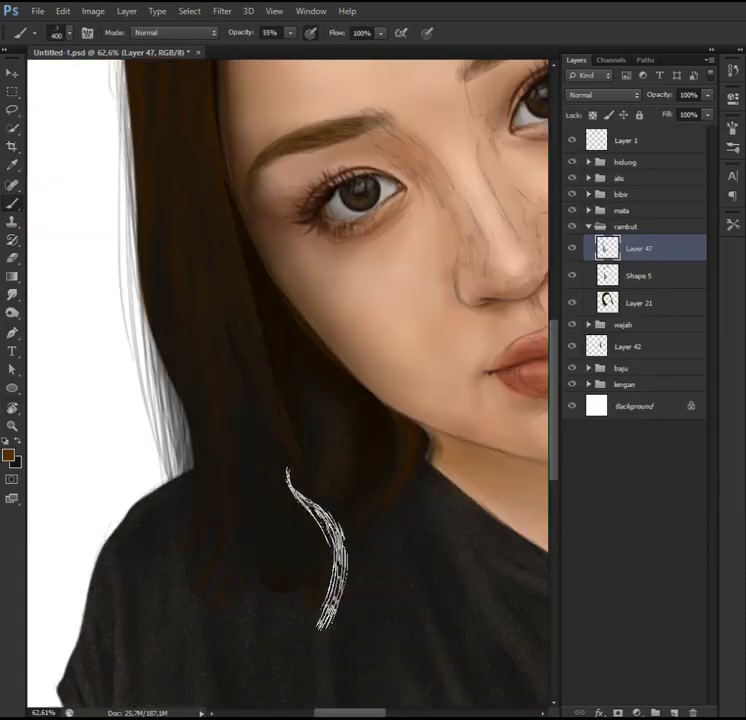
{"action": "key", "text": "Return"}
{"action": "mouse_move", "coordinate": [325, 444]}
{"action": "left_mouse_down"}
{"action": "mouse_move", "coordinate": [370, 498]}
{"action": "mouse_move", "coordinate": [390, 593]}
{"action": "left_mouse_up"}
{"action": "right_click", "coordinate": [390, 593]}
{"action": "scroll", "coordinate": [333, 640], "scroll_direction": "down", "scroll_amount": 3}
{"action": "left_click", "coordinate": [393, 610]}
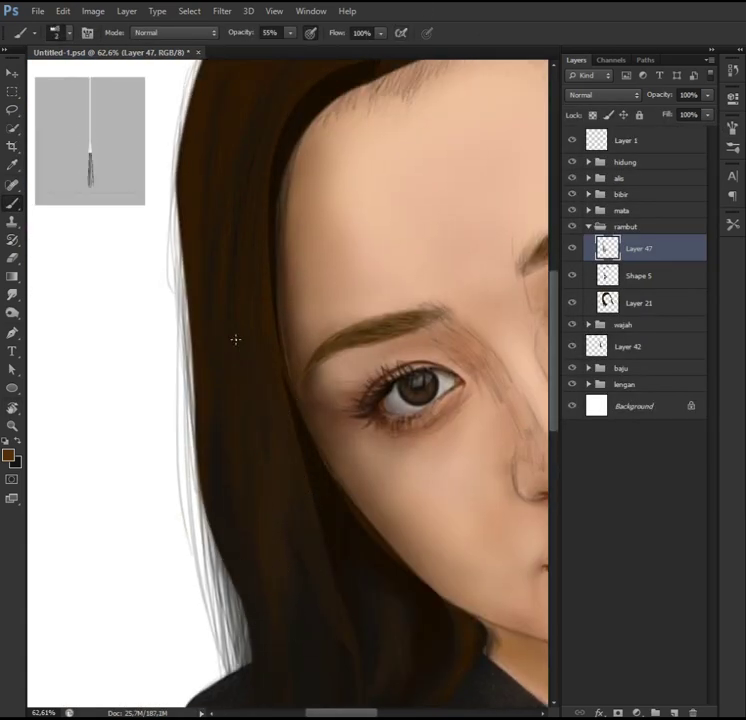
Step: Move down to the Shape 5 hair layer and choose a bristle hair brush
{"action": "key", "text": "alt+bracketleft"}
{"action": "right_click", "coordinate": [282, 548]}
{"action": "scroll", "coordinate": [413, 618], "scroll_direction": "down", "scroll_amount": 5}
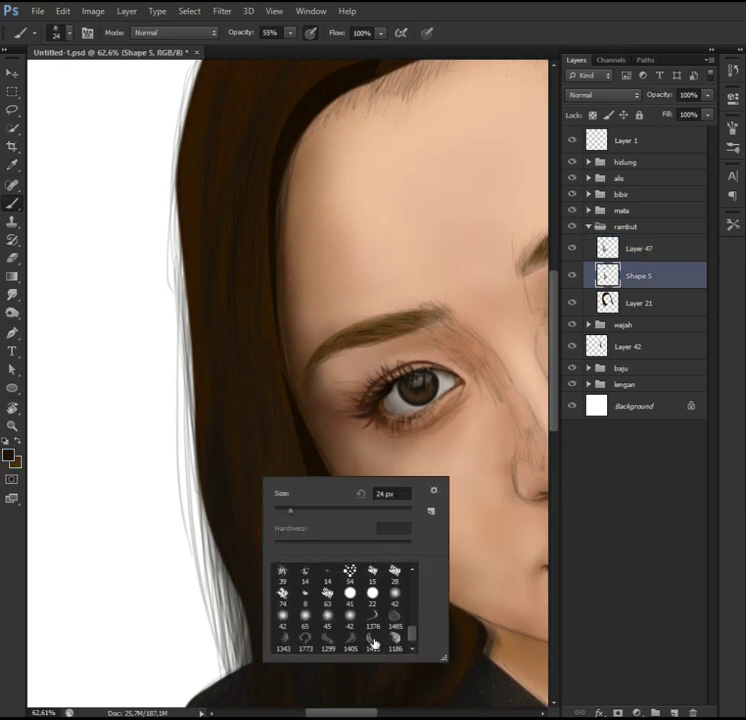
{"action": "key", "text": "Return"}
{"action": "right_click", "coordinate": [240, 452]}
{"action": "scroll", "coordinate": [400, 533], "scroll_direction": "down", "scroll_amount": 5}
{"action": "left_click", "coordinate": [338, 493]}
{"action": "key", "text": "Return"}
Step: Try a different bristle hair brush while viewing the lower face and shirt
{"action": "right_click", "coordinate": [266, 505]}
{"action": "double_click", "coordinate": [310, 634]}
{"action": "left_click_drag", "start_coordinate": [295, 679], "coordinate": [241, 529]}
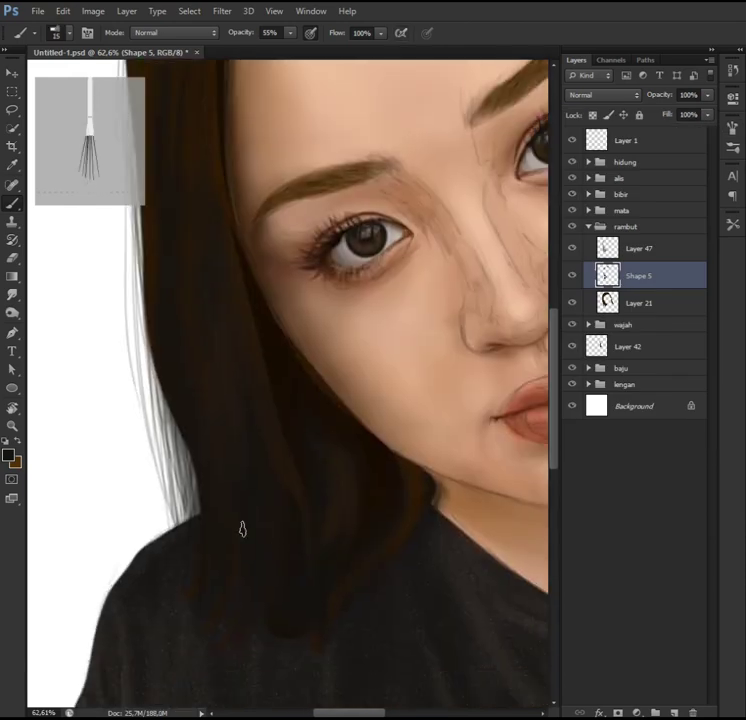
{"action": "left_click_drag", "start_coordinate": [281, 603], "coordinate": [281, 502]}
{"action": "scroll", "coordinate": [191, 305], "scroll_direction": "down", "scroll_amount": 2}
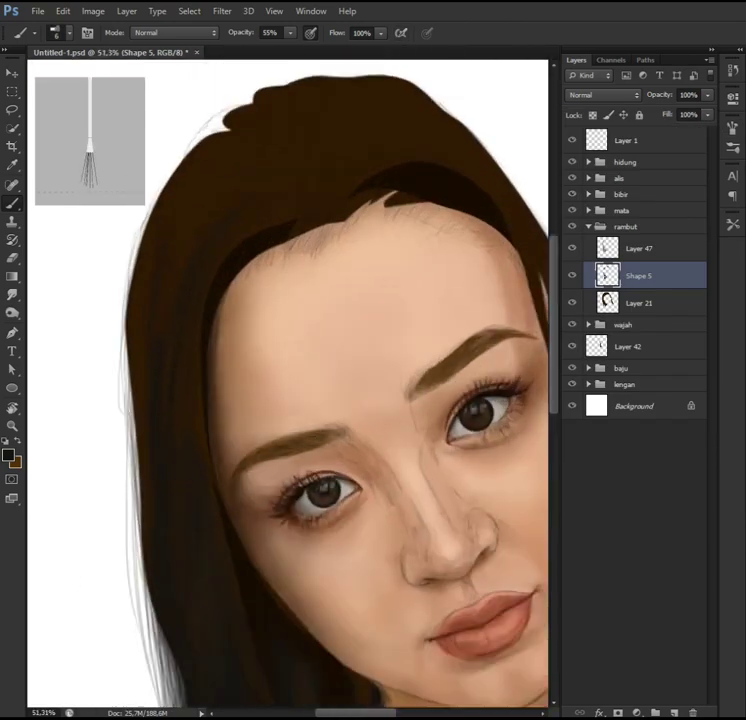
{"action": "scroll", "coordinate": [276, 305], "scroll_direction": "up", "scroll_amount": 5}
Step: Choose the 1415 bristle brush from the brush presets
{"action": "right_click", "coordinate": [265, 419]}
{"action": "scroll", "coordinate": [415, 572], "scroll_direction": "down", "scroll_amount": 3}
{"action": "scroll", "coordinate": [300, 400], "scroll_direction": "up", "scroll_amount": 2}
{"action": "right_click", "coordinate": [358, 276]}
{"action": "scroll", "coordinate": [440, 410], "scroll_direction": "down", "scroll_amount": 3}
{"action": "left_click", "coordinate": [466, 441]}
Step: On Layer 21, set a smaller hair brush tip at full opacity with the forehead upright
{"action": "key", "text": "r"}
{"action": "left_click_drag", "start_coordinate": [330, 300], "coordinate": [250, 325]}
{"action": "key", "text": "b"}
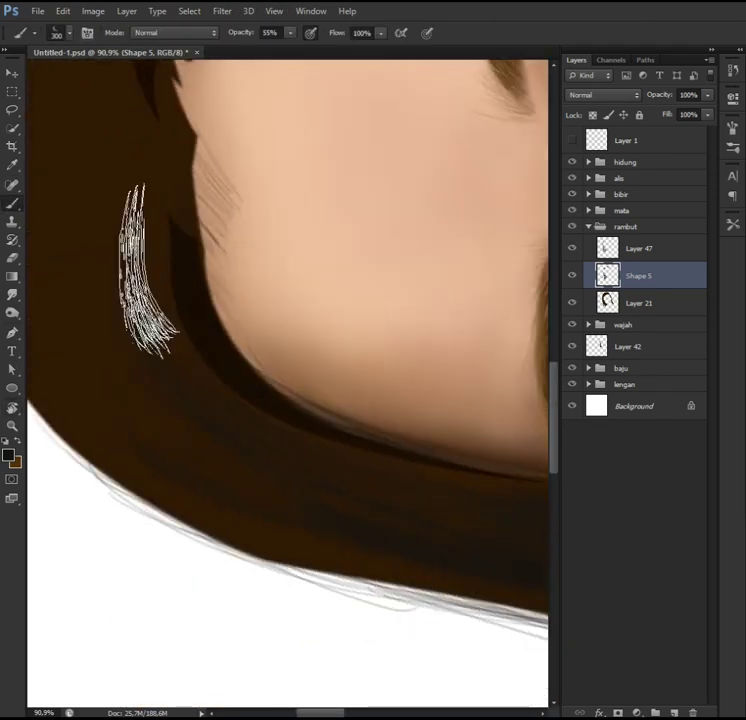
{"action": "left_click", "coordinate": [630, 302]}
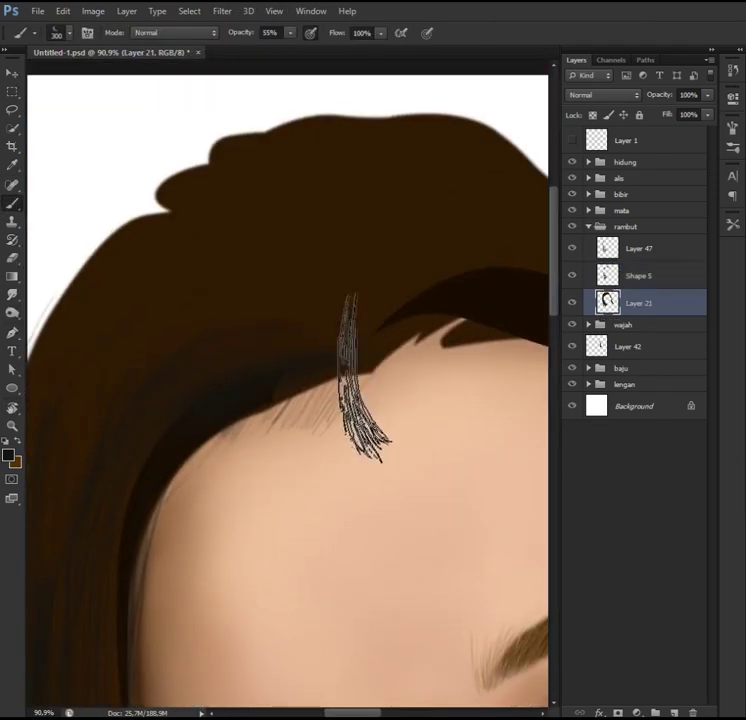
{"action": "right_click", "coordinate": [370, 380]}
{"action": "right_click", "coordinate": [334, 310]}
{"action": "double_click", "coordinate": [396, 406]}
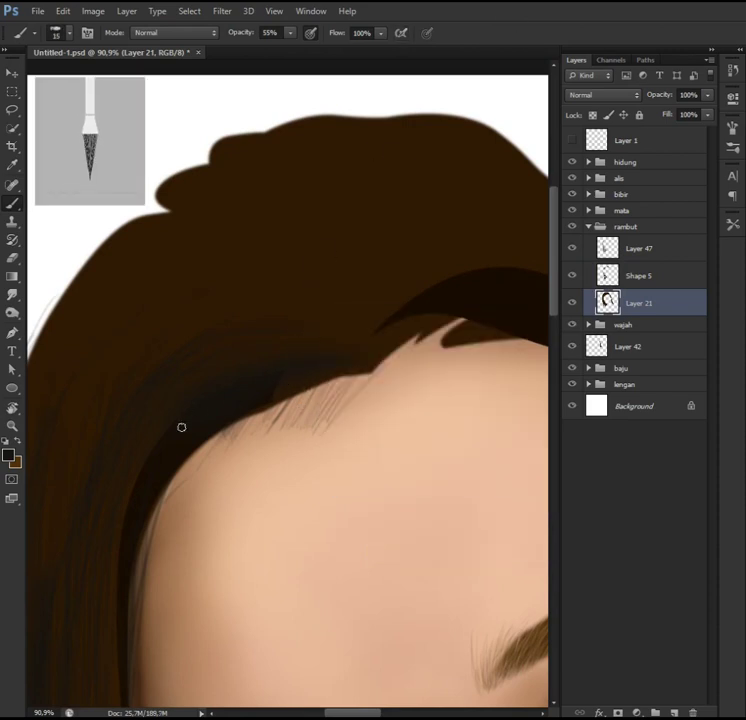
{"action": "scroll", "coordinate": [160, 440], "scroll_direction": "down", "scroll_amount": 3}
{"action": "key", "text": "0"}
{"action": "scroll", "coordinate": [187, 692], "scroll_direction": "down", "scroll_amount": 3}
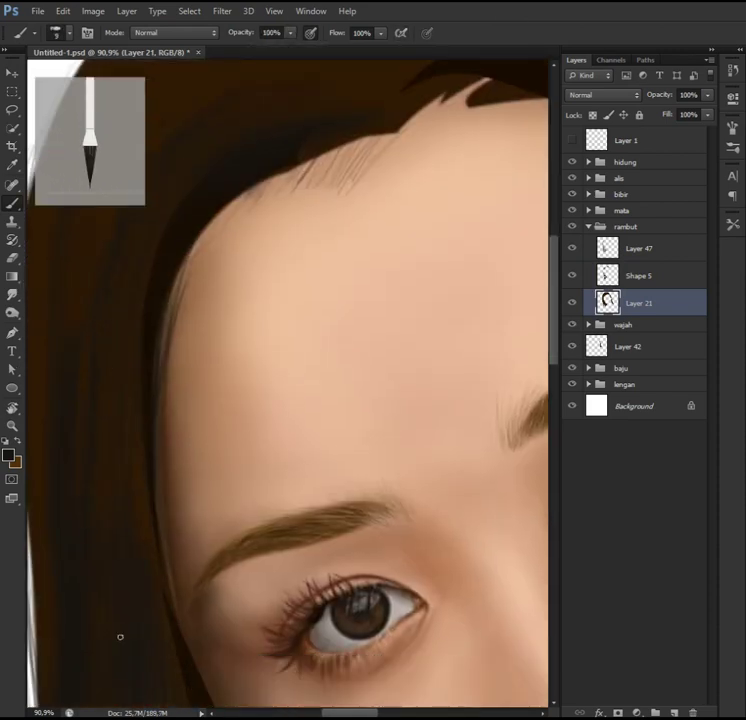
{"action": "scroll", "coordinate": [87, 537], "scroll_direction": "up", "scroll_amount": 3}
Step: Switch to the Eraser with a different tip and raise its opacity
{"action": "key", "text": "e"}
{"action": "right_click", "coordinate": [250, 292]}
{"action": "double_click", "coordinate": [401, 460]}
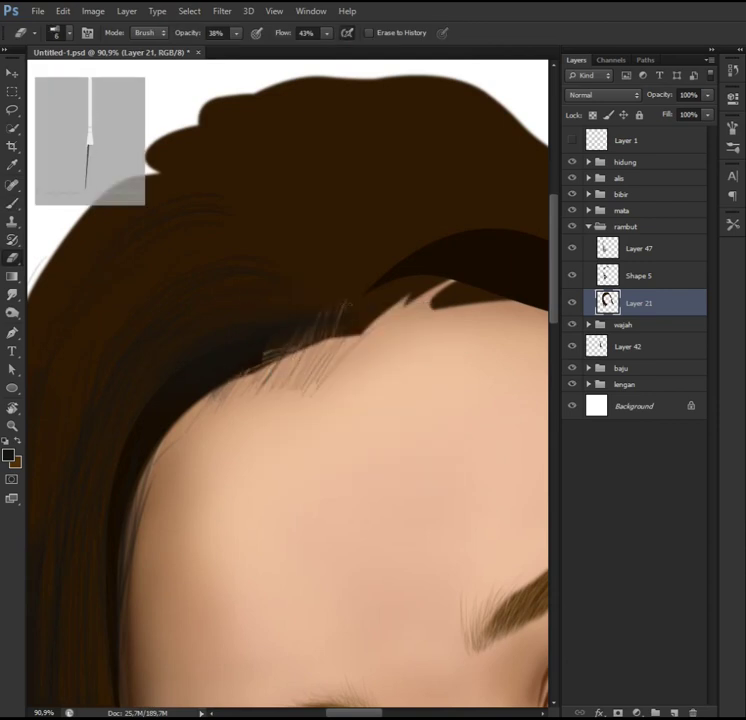
{"action": "left_click", "coordinate": [571, 303]}
{"action": "key", "text": "6"}
{"action": "key", "text": "9"}
{"action": "key", "text": "shift+0"}
Step: Erase excess strands at the front hairline and above the forehead
{"action": "left_click_drag", "start_coordinate": [358, 332], "coordinate": [397, 280]}
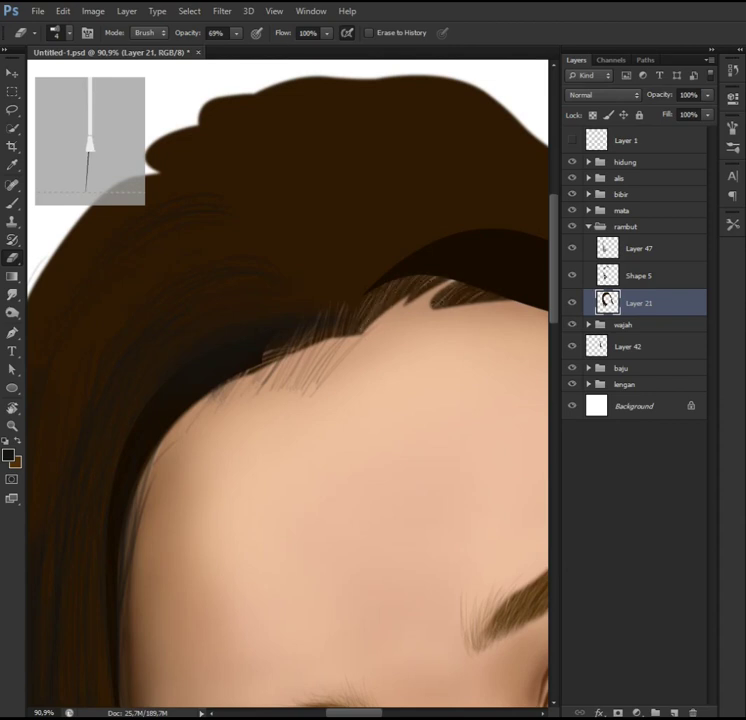
{"action": "left_click_drag", "start_coordinate": [303, 264], "coordinate": [272, 220]}
{"action": "scroll", "coordinate": [293, 296], "scroll_direction": "down", "scroll_amount": 5}
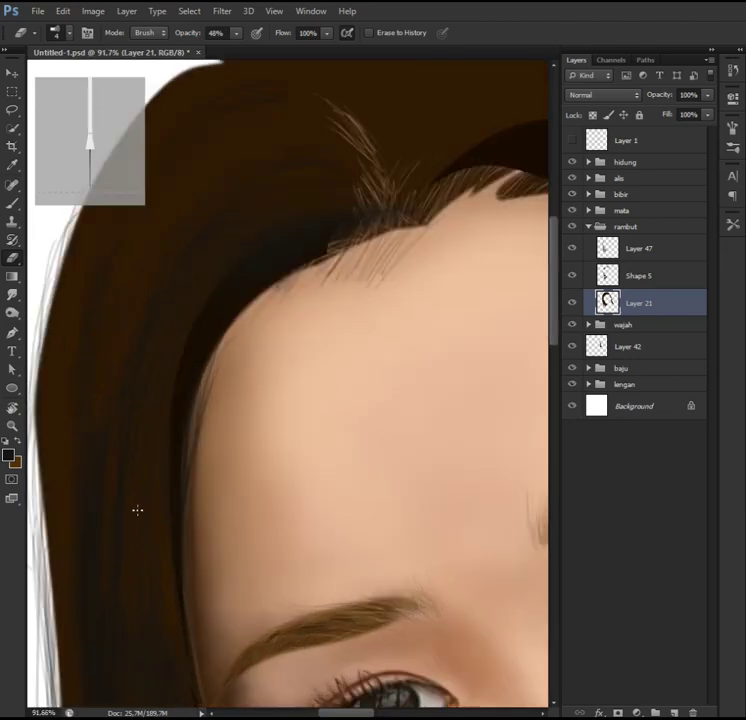
{"action": "scroll", "coordinate": [458, 421], "scroll_direction": "up", "scroll_amount": 2}
{"action": "key", "text": "alt+bracketright"}
Step: Pick a large hair-strand brush on Shape 5 and tilt the view along the hair
{"action": "key", "text": "b"}
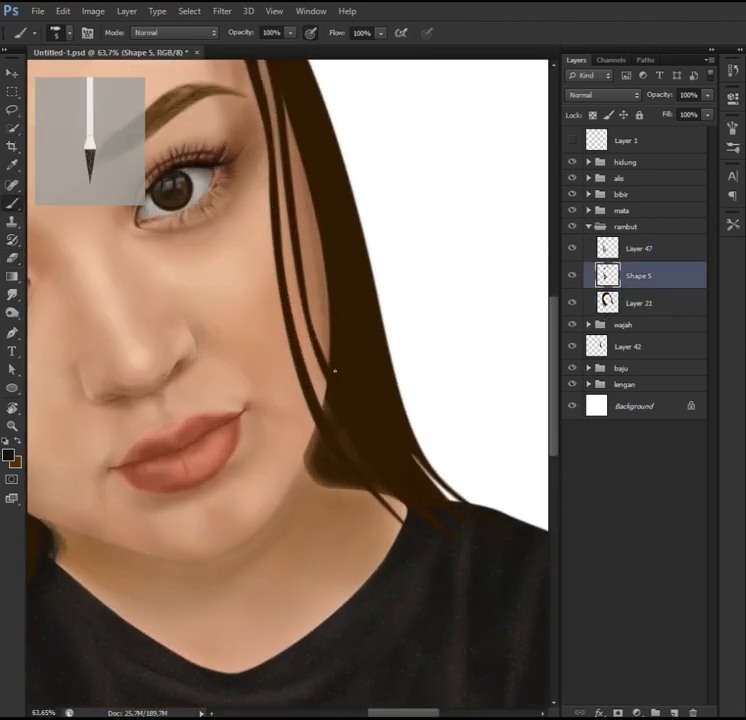
{"action": "right_click", "coordinate": [333, 370]}
{"action": "double_click", "coordinate": [445, 485]}
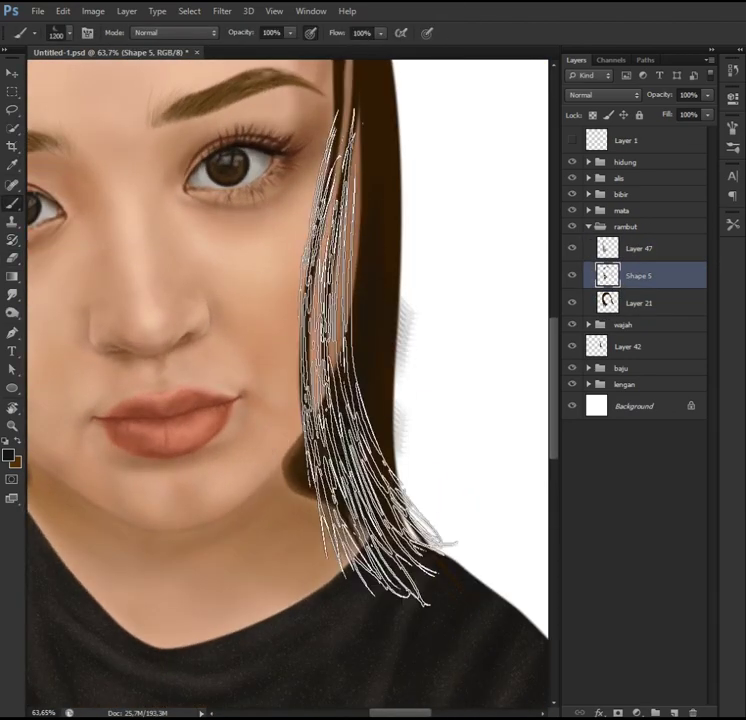
{"action": "key", "text": "r"}
{"action": "left_click_drag", "start_coordinate": [380, 166], "coordinate": [363, 342]}
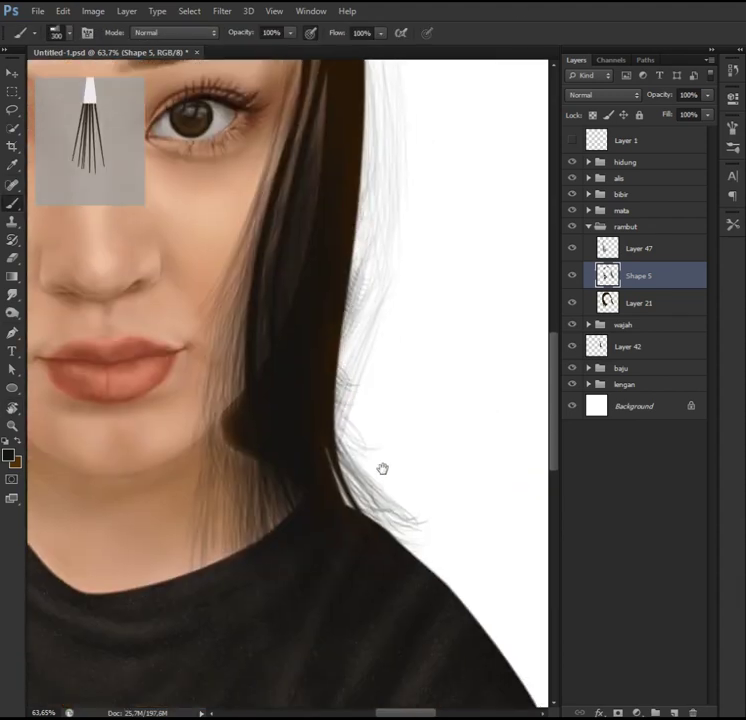
{"action": "right_click", "coordinate": [267, 394]}
{"action": "double_click", "coordinate": [376, 581]}
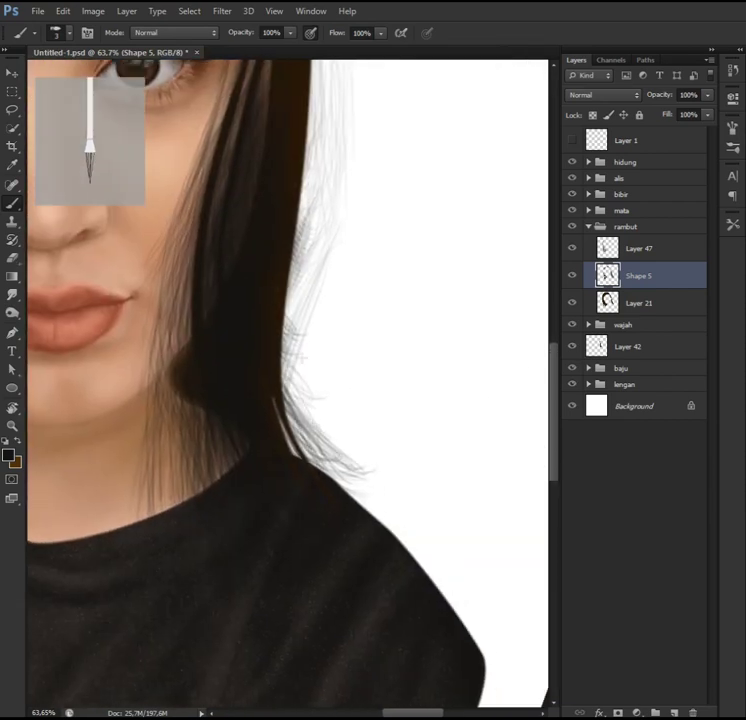
Step: Give the Eraser a larger tip to tidy the flyaway strands
{"action": "key", "text": "e"}
{"action": "right_click", "coordinate": [350, 316]}
{"action": "double_click", "coordinate": [502, 452]}
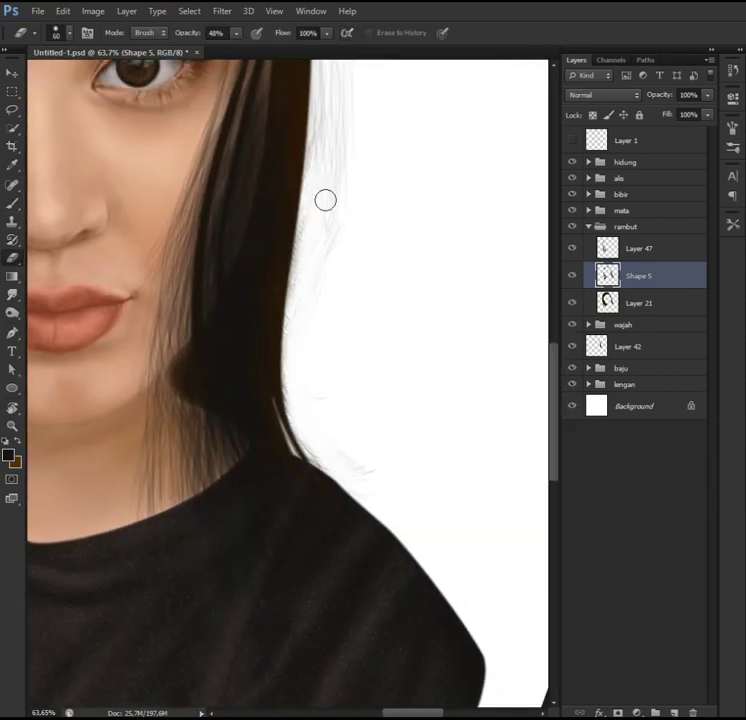
{"action": "key", "text": "b"}
{"action": "scroll", "coordinate": [433, 646], "scroll_direction": "down", "scroll_amount": 3}
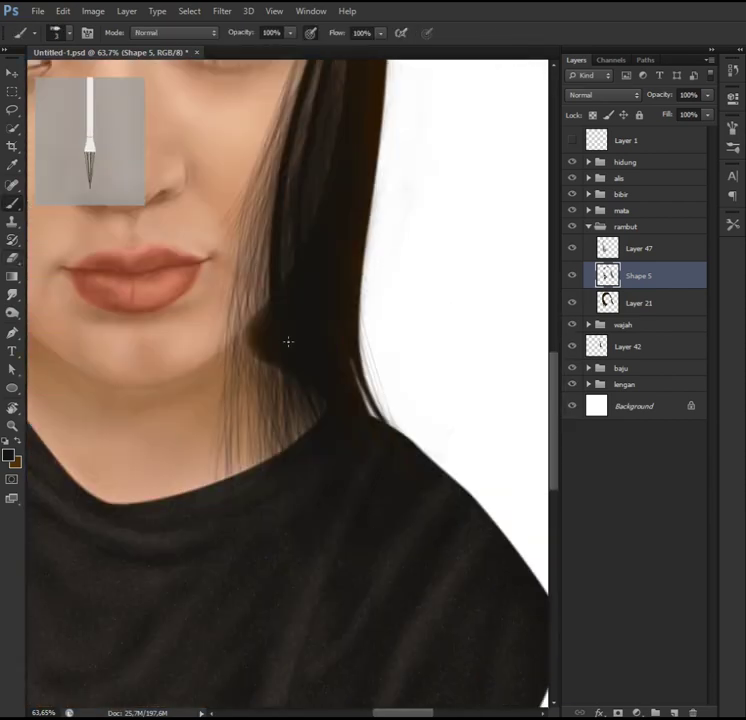
{"action": "scroll", "coordinate": [371, 533], "scroll_direction": "up", "scroll_amount": 6}
Step: Choose a bristle fan brush for the wispy strands past the cheek
{"action": "right_click", "coordinate": [440, 312]}
{"action": "double_click", "coordinate": [443, 440]}
{"action": "scroll", "coordinate": [430, 400], "scroll_direction": "down", "scroll_amount": 1}
{"action": "scroll", "coordinate": [425, 420], "scroll_direction": "down", "scroll_amount": 2}
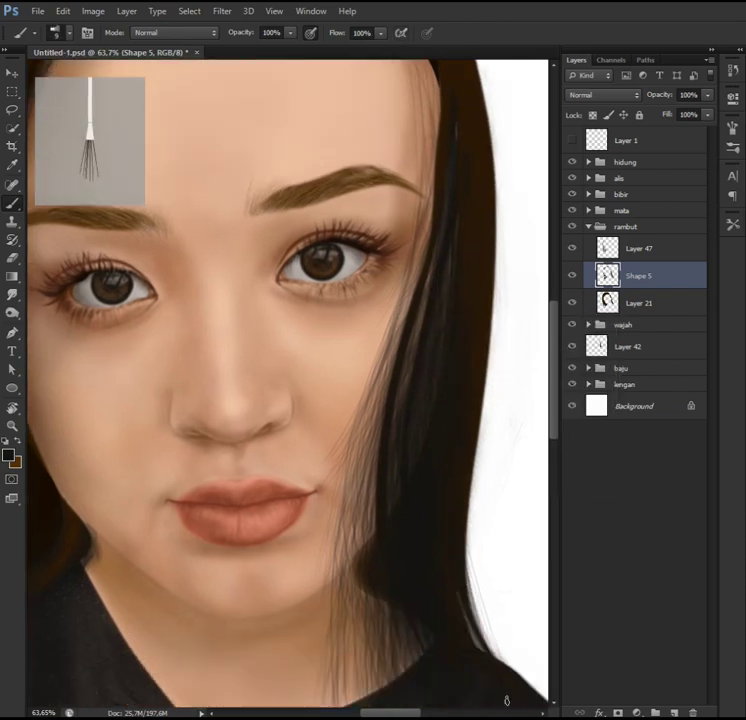
{"action": "scroll", "coordinate": [355, 493], "scroll_direction": "down", "scroll_amount": 2}
{"action": "scroll", "coordinate": [386, 611], "scroll_direction": "up", "scroll_amount": 3}
{"action": "scroll", "coordinate": [505, 501], "scroll_direction": "up", "scroll_amount": 4}
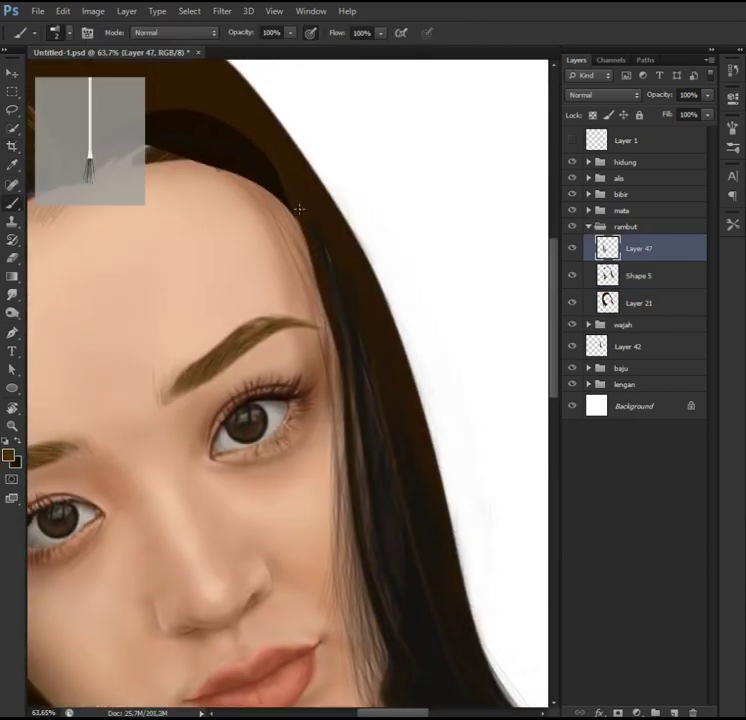
Step: Choose a hair brush tip for the hair beside the chin
{"action": "scroll", "coordinate": [286, 196], "scroll_direction": "down", "scroll_amount": 3}
{"action": "scroll", "coordinate": [311, 447], "scroll_direction": "up", "scroll_amount": 1}
{"action": "right_click", "coordinate": [311, 447]}
{"action": "double_click", "coordinate": [473, 591]}
{"action": "mouse_move", "coordinate": [361, 603]}
{"action": "left_mouse_down"}
{"action": "mouse_move", "coordinate": [326, 448]}
{"action": "mouse_move", "coordinate": [435, 513]}
{"action": "mouse_move", "coordinate": [302, 210]}
{"action": "left_mouse_up"}
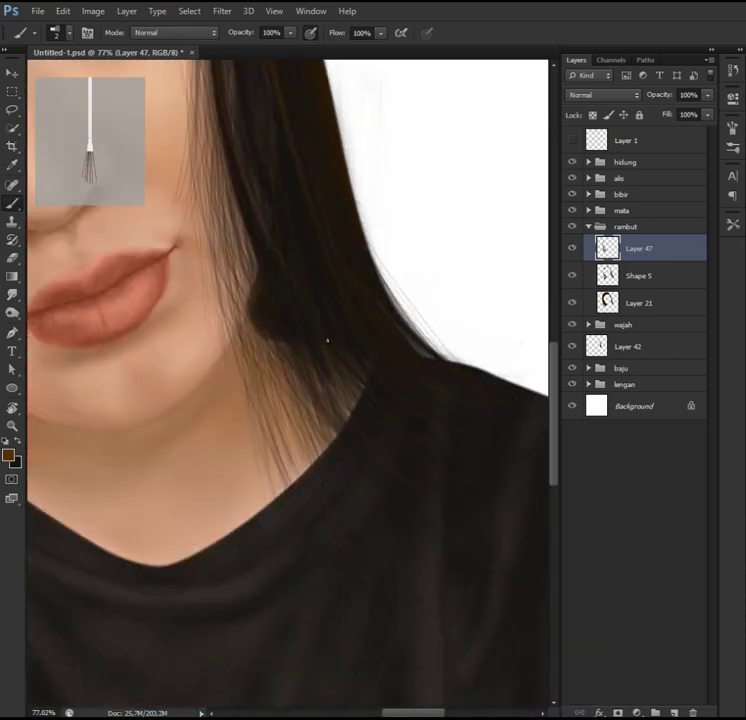
{"action": "right_click", "coordinate": [336, 425]}
{"action": "double_click", "coordinate": [441, 585]}
Step: Tilt the view along the hair, pick a small brush tip, then reset the view upright
{"action": "key", "text": "r"}
{"action": "left_click_drag", "start_coordinate": [375, 483], "coordinate": [373, 325]}
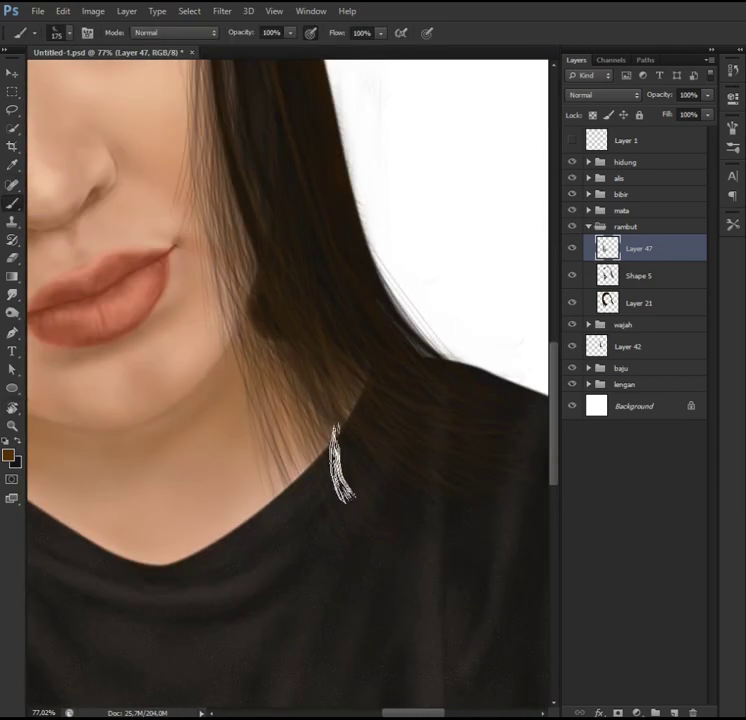
{"action": "right_click", "coordinate": [360, 438]}
{"action": "double_click", "coordinate": [485, 556]}
{"action": "scroll", "coordinate": [300, 87], "scroll_direction": "up", "scroll_amount": 3}
{"action": "key", "text": "ctrl+0"}
{"action": "scroll", "coordinate": [339, 267], "scroll_direction": "up", "scroll_amount": 3}
{"action": "scroll", "coordinate": [313, 250], "scroll_direction": "up", "scroll_amount": 2}
Step: Set up an enlarged fan brush on Shape 5 at the forehead hairline and parting
{"action": "right_click", "coordinate": [358, 335]}
{"action": "left_click", "coordinate": [388, 461]}
{"action": "double_click", "coordinate": [466, 452]}
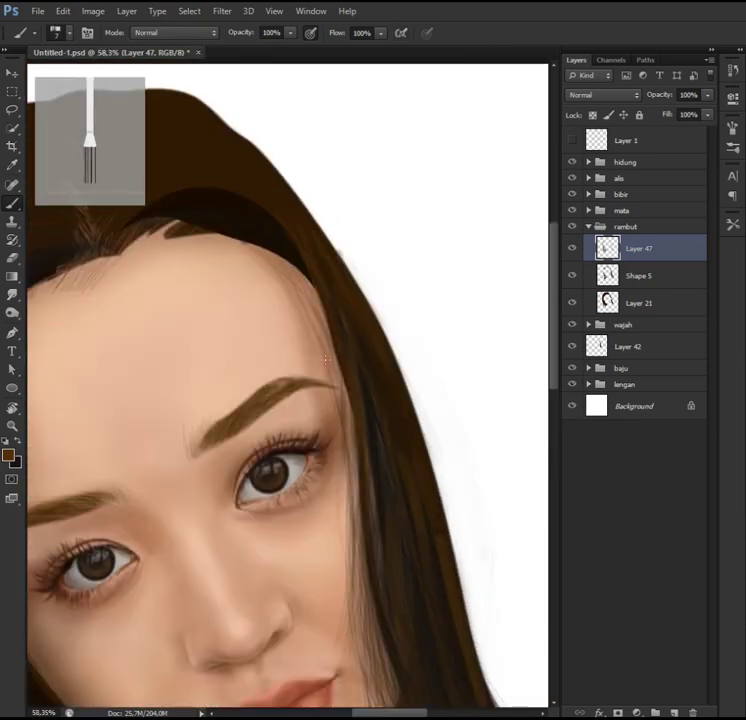
{"action": "key", "text": "alt+bracketleft"}
{"action": "right_click", "coordinate": [333, 392]}
{"action": "double_click", "coordinate": [460, 515]}
{"action": "left_click_drag", "start_coordinate": [312, 297], "coordinate": [421, 402]}
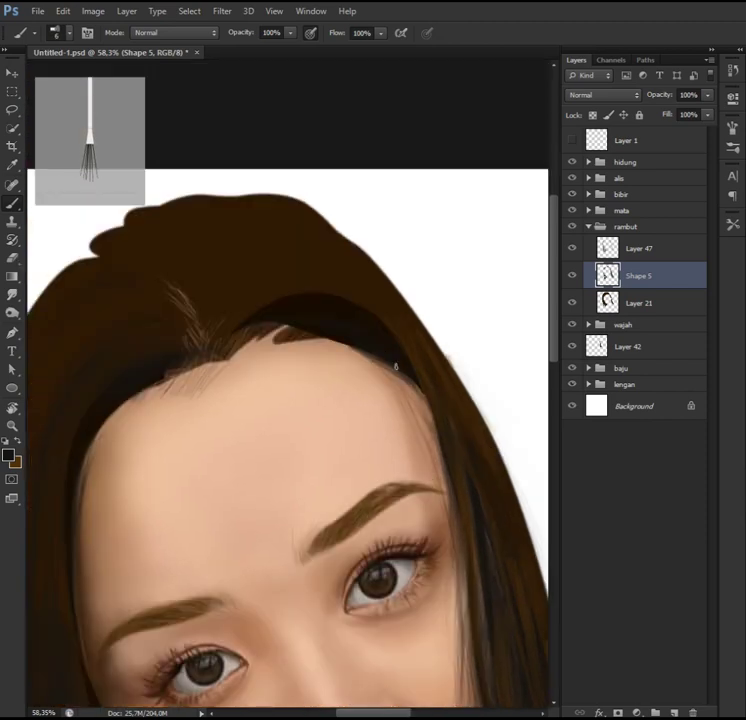
{"action": "left_click_drag", "start_coordinate": [243, 300], "coordinate": [348, 377]}
{"action": "key", "text": "period"}
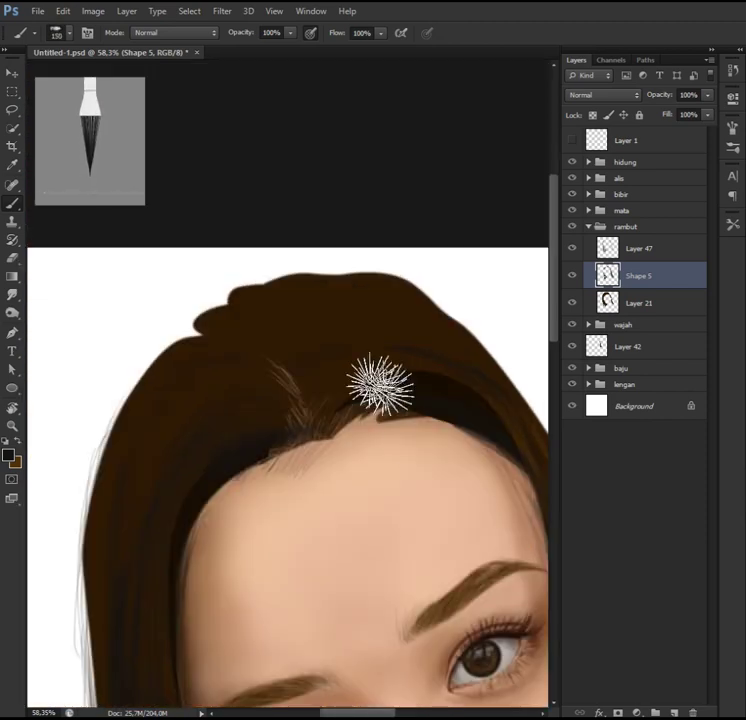
Step: Switch to the Eraser and zoom out to check the hairline on Layer 21 and Shape 5
{"action": "key", "text": "e"}
{"action": "key", "text": "ctrl+0"}
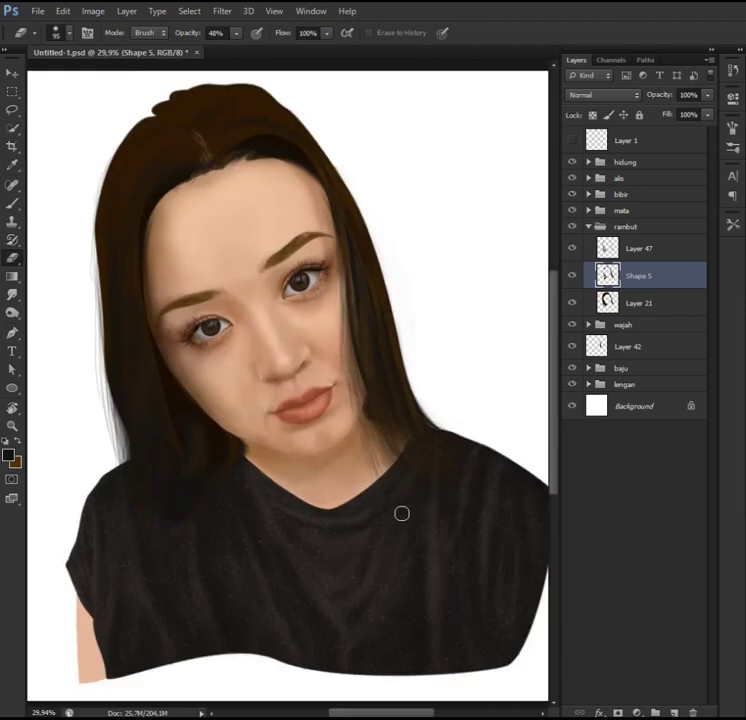
{"action": "left_click", "coordinate": [630, 302]}
{"action": "left_click", "coordinate": [610, 276]}
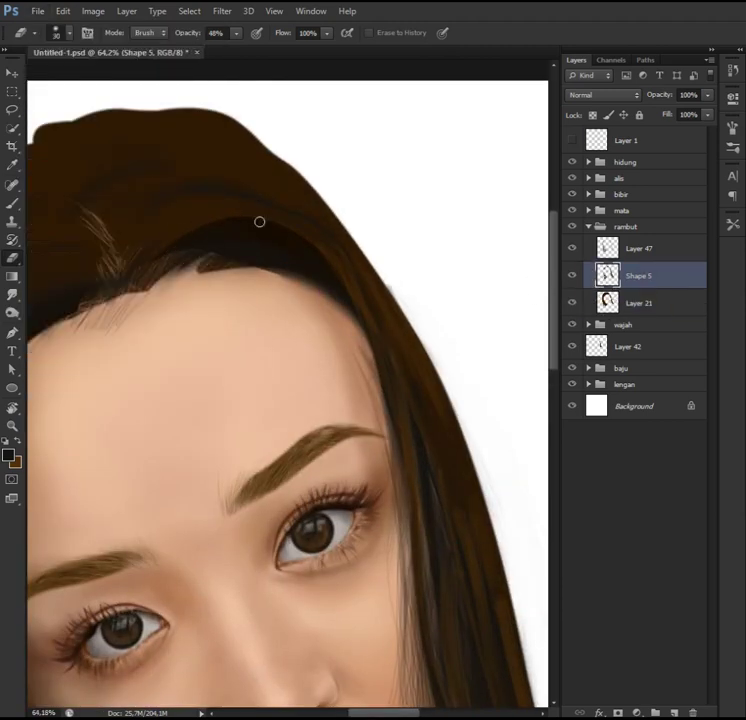
{"action": "scroll", "coordinate": [308, 328], "scroll_direction": "left", "scroll_amount": 5}
{"action": "scroll", "coordinate": [184, 374], "scroll_direction": "down", "scroll_amount": 5}
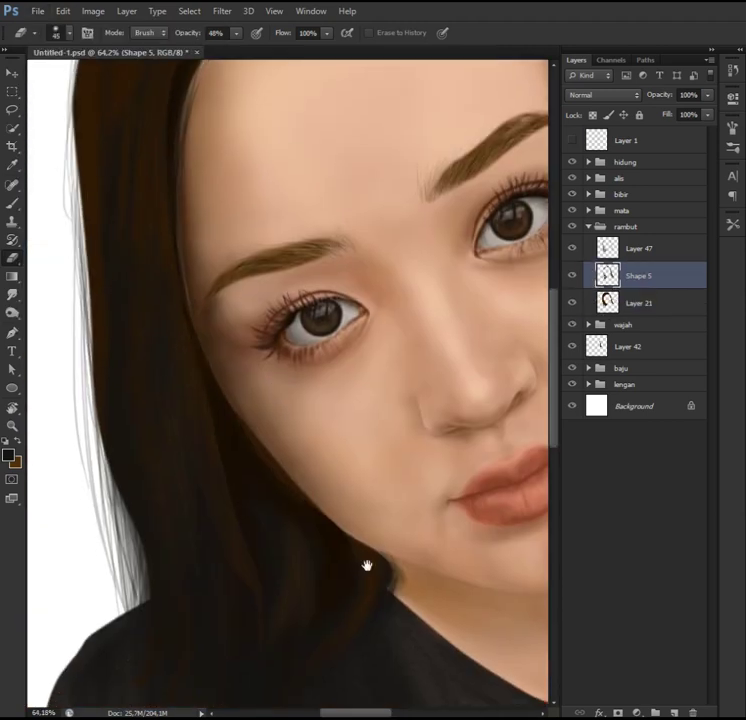
{"action": "left_click_drag", "start_coordinate": [367, 566], "coordinate": [400, 450]}
{"action": "scroll", "coordinate": [235, 487], "scroll_direction": "up", "scroll_amount": 5}
Step: Toggle Shape 5 and Layer 47 visibility to compare the hair
{"action": "left_click", "coordinate": [610, 302]}
{"action": "left_click", "coordinate": [571, 276]}
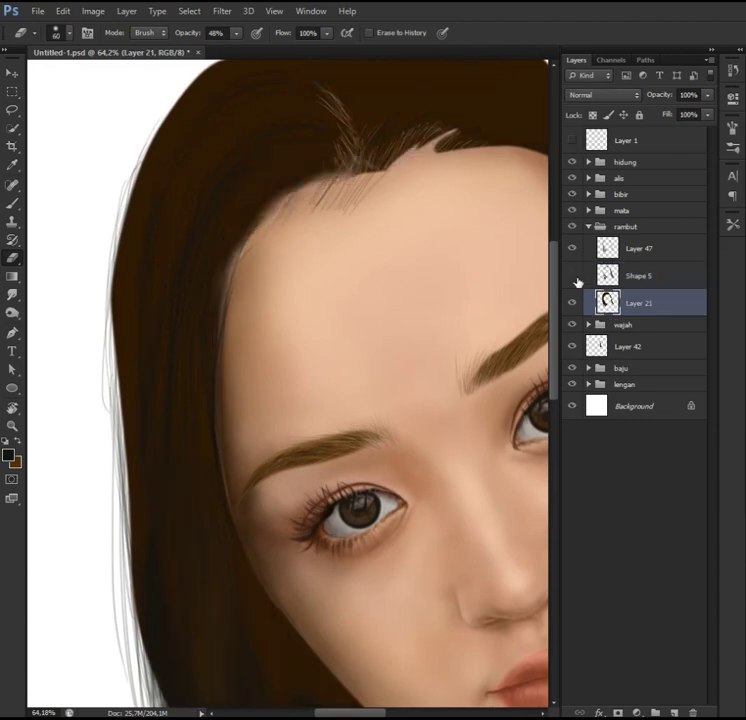
{"action": "left_click_drag", "start_coordinate": [423, 203], "coordinate": [241, 283]}
{"action": "left_click", "coordinate": [572, 248]}
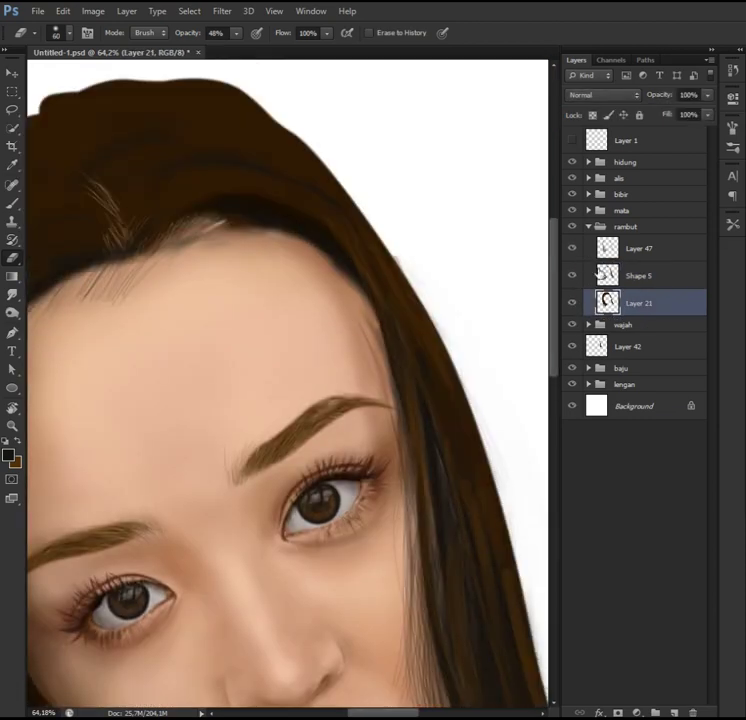
Step: Duplicate Layer 37 inside the wajah face group
{"action": "left_click", "coordinate": [638, 275]}
{"action": "left_click", "coordinate": [588, 226]}
{"action": "left_click", "coordinate": [588, 242]}
{"action": "left_click", "coordinate": [640, 428]}
{"action": "key", "text": "ctrl+j"}
Step: Cancel the transform, rotate the view sideways and set brush opacity to 82%
{"action": "key", "text": "v"}
{"action": "key", "text": "ctrl+t"}
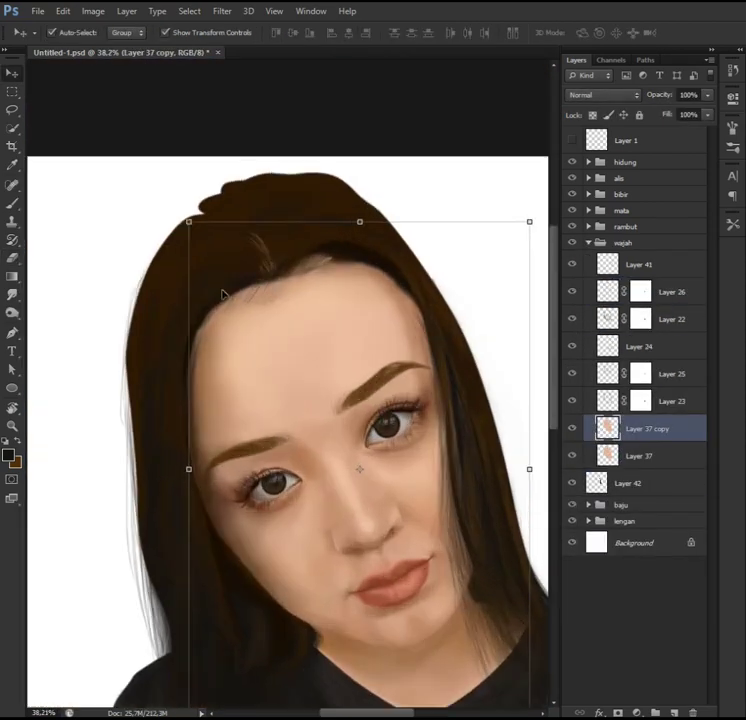
{"action": "key", "text": "Escape"}
{"action": "scroll", "coordinate": [333, 411], "scroll_direction": "up", "scroll_amount": 3}
{"action": "key", "text": "b"}
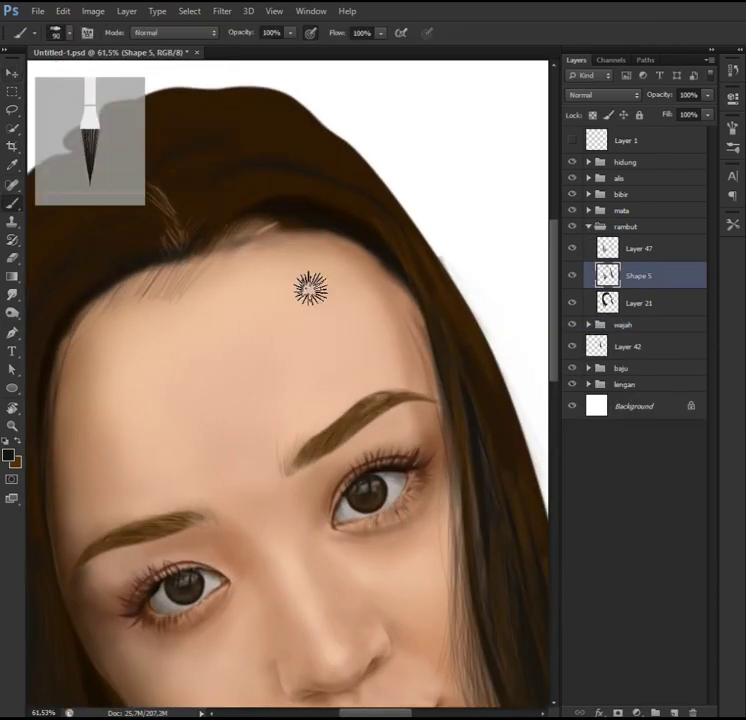
{"action": "left_click_drag", "start_coordinate": [196, 333], "coordinate": [220, 252]}
{"action": "key", "text": "8"}
{"action": "key", "text": "2"}
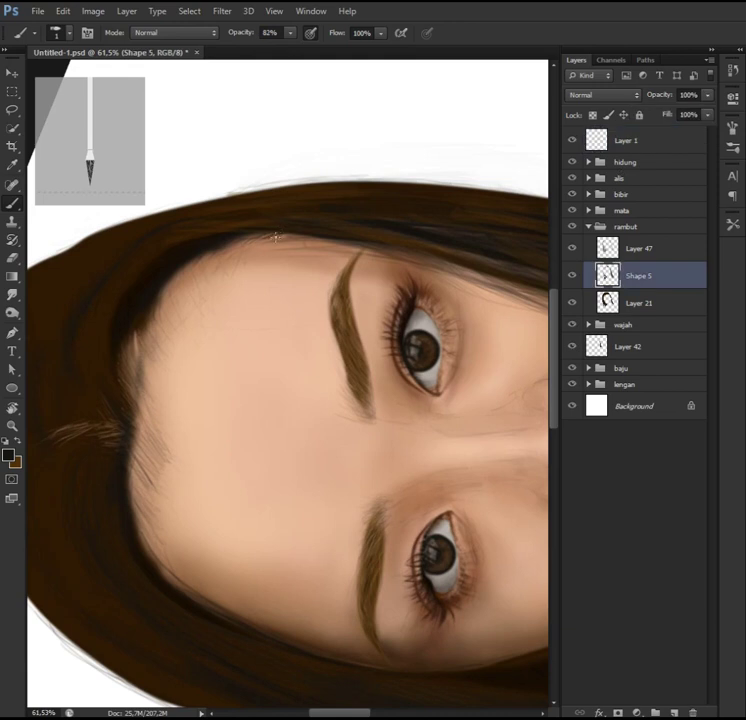
Step: Hide Layer 1 and paint dark bristle-brush strands along the hairline
{"action": "left_click", "coordinate": [573, 142]}
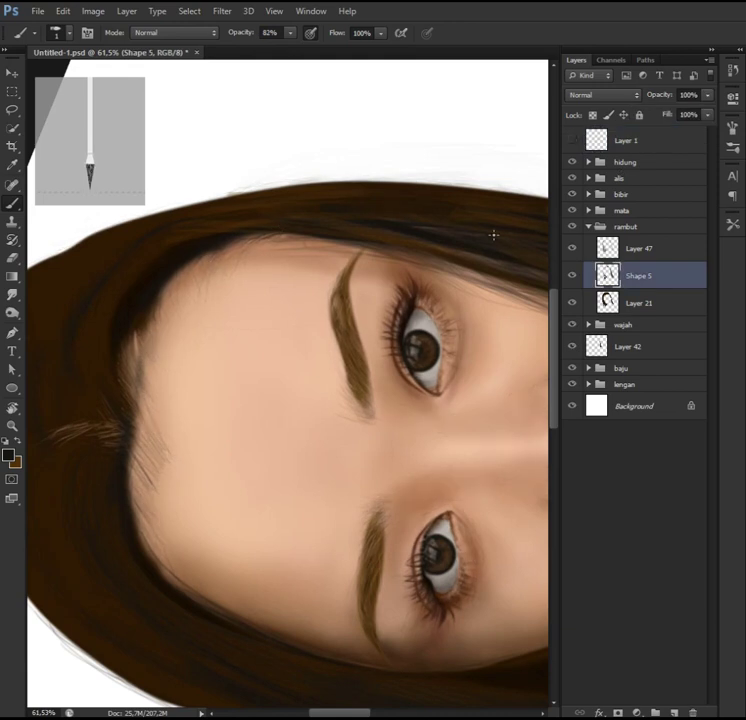
{"action": "right_click", "coordinate": [220, 275]}
{"action": "left_click", "coordinate": [378, 421]}
{"action": "key", "text": "Return"}
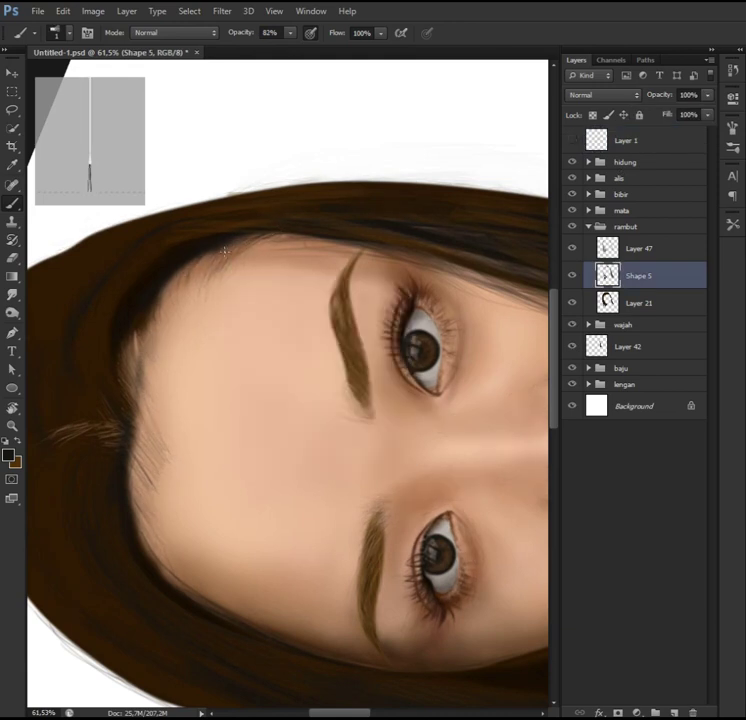
{"action": "left_click_drag", "start_coordinate": [270, 232], "coordinate": [190, 275]}
{"action": "left_click_drag", "start_coordinate": [368, 231], "coordinate": [203, 255]}
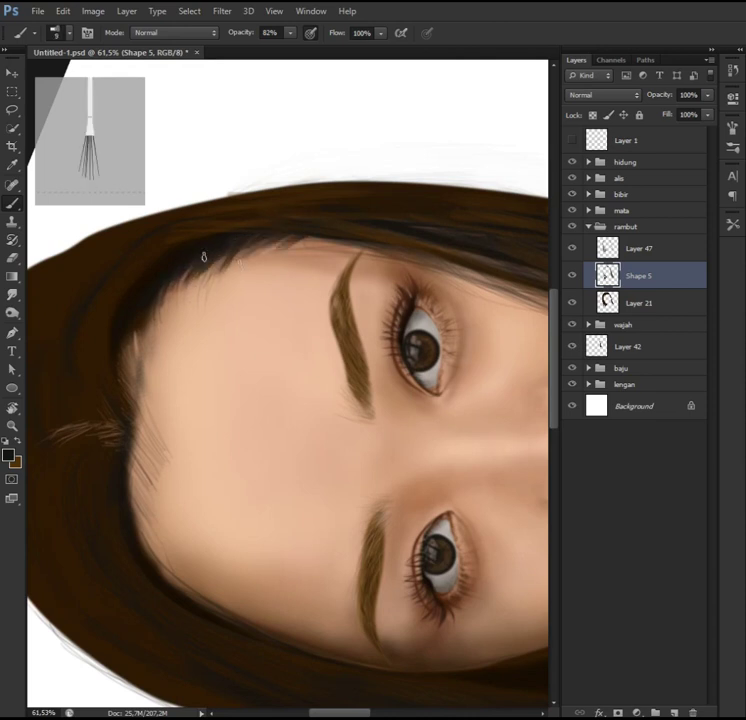
Step: Choose a new brush tip for the hairline strands
{"action": "key", "text": "e"}
{"action": "key", "text": "b"}
{"action": "right_click", "coordinate": [280, 278]}
{"action": "scroll", "coordinate": [430, 420], "scroll_direction": "down", "scroll_amount": 3}
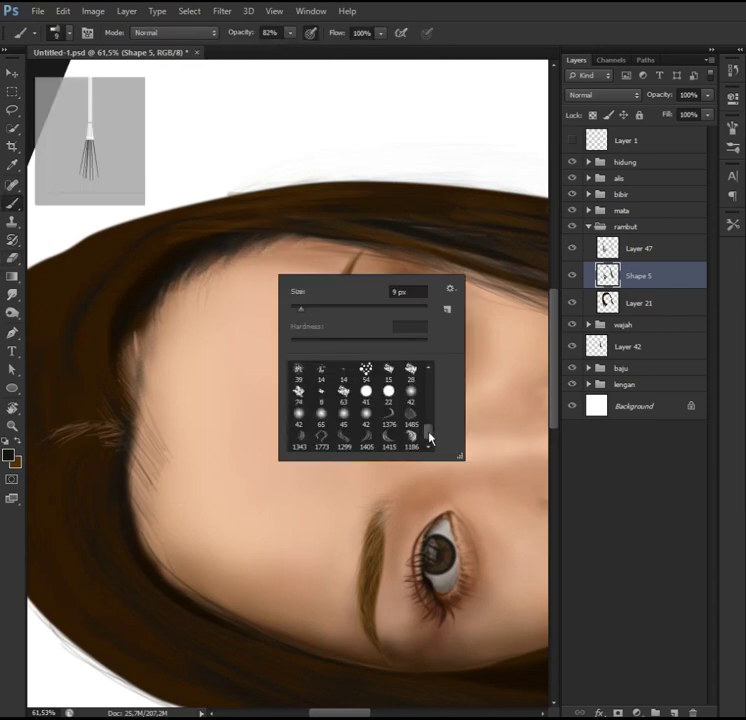
{"action": "left_click", "coordinate": [411, 440]}
{"action": "key", "text": "Return"}
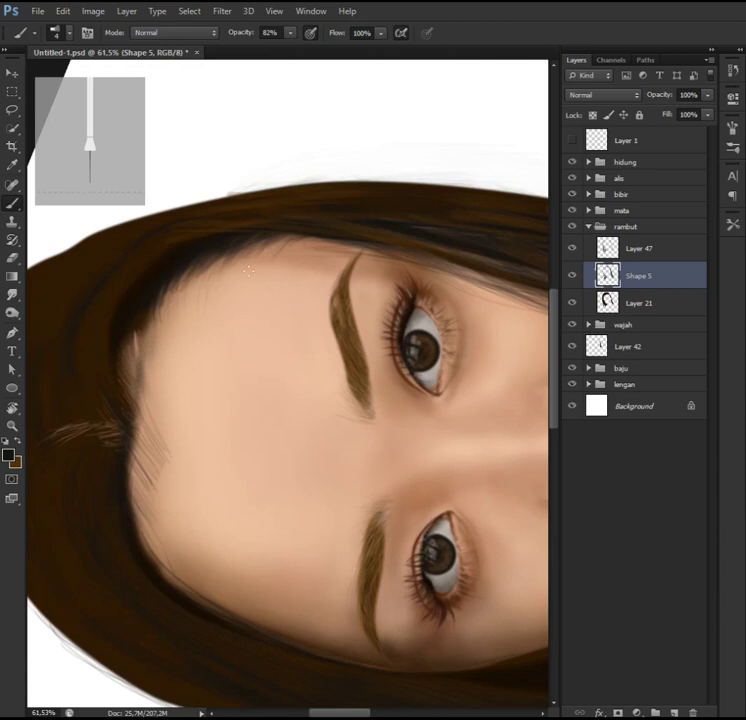
{"action": "key", "text": "e"}
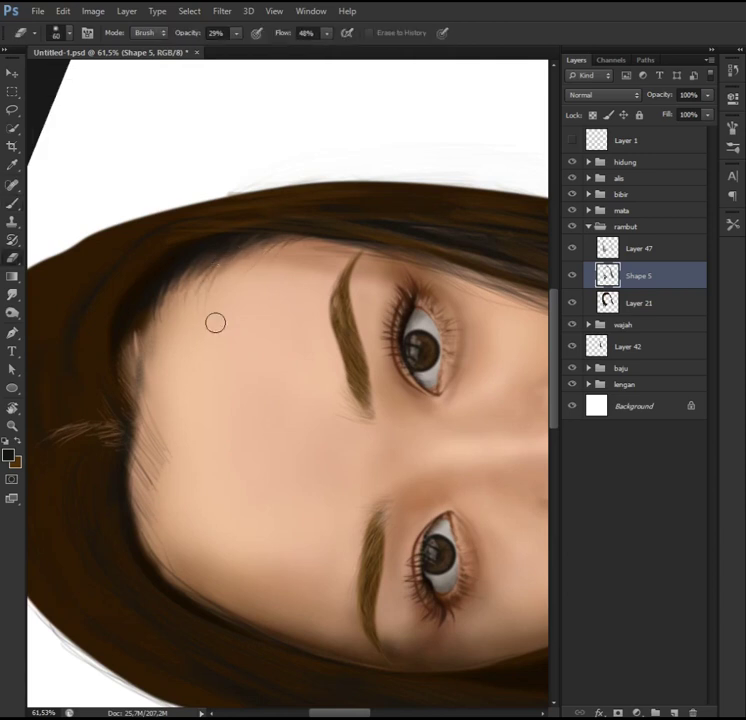
{"action": "key", "text": "b"}
Step: Pick another brush tip and rotate the view to paint along the hair
{"action": "right_click", "coordinate": [198, 296]}
{"action": "left_click", "coordinate": [363, 467]}
{"action": "key", "text": "r"}
{"action": "left_click_drag", "start_coordinate": [300, 470], "coordinate": [178, 362]}
{"action": "key", "text": "b"}
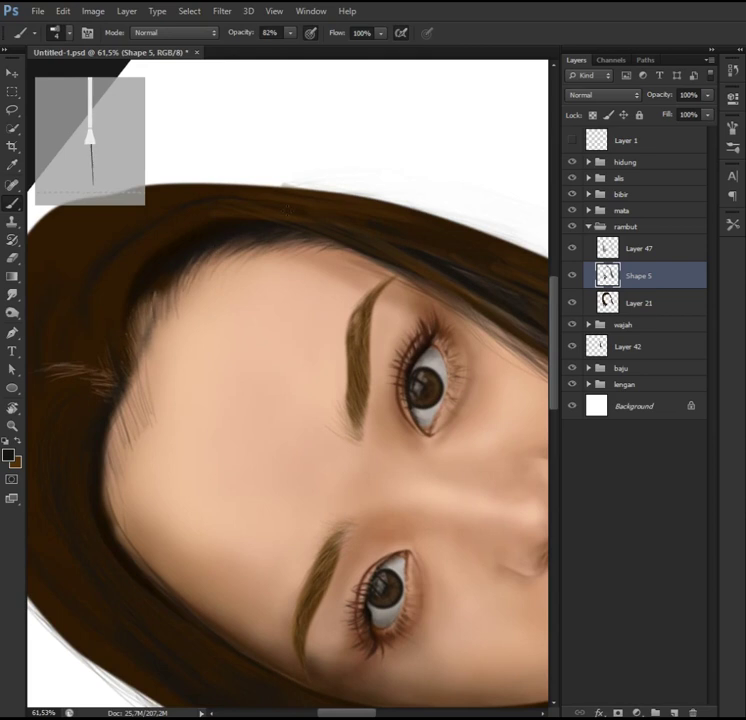
{"action": "key", "text": "e"}
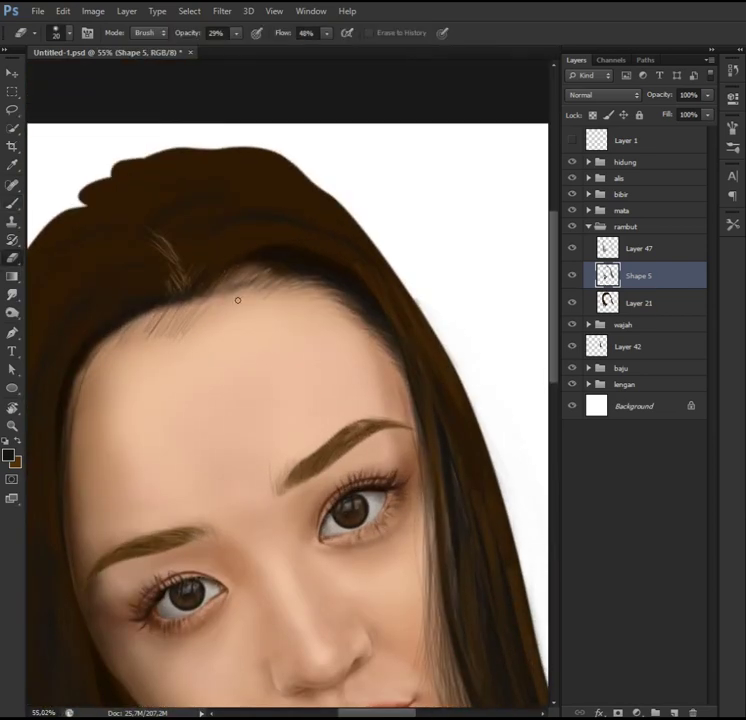
{"action": "key", "text": "b"}
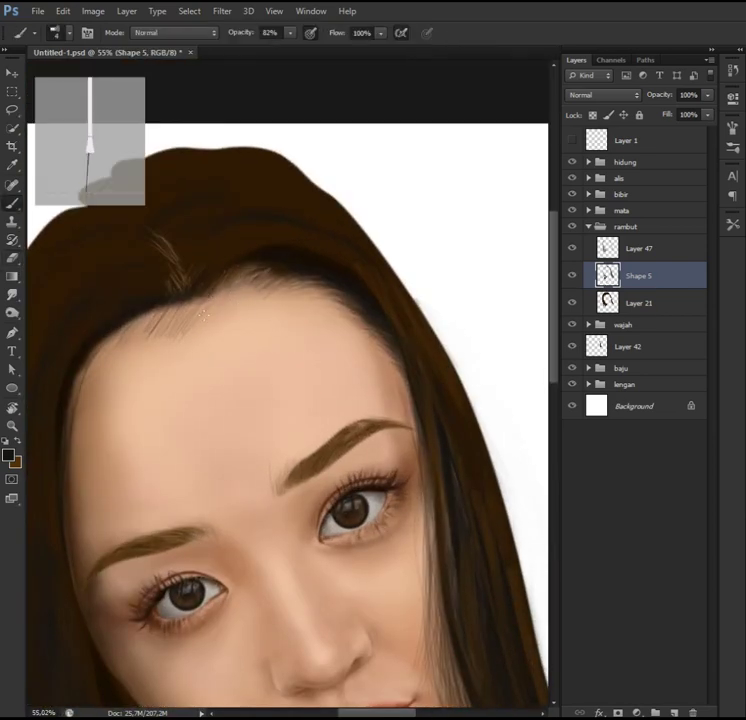
Step: Paint a faint strand at the forehead hairline on Shape 5
{"action": "left_click", "coordinate": [625, 248]}
{"action": "key", "text": "e"}
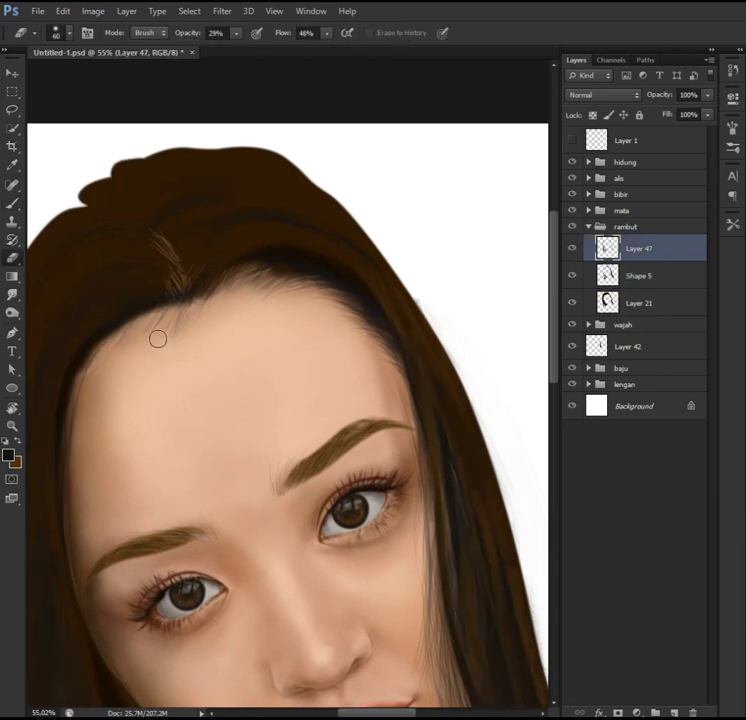
{"action": "key", "text": "alt+bracketleft"}
{"action": "key", "text": "b"}
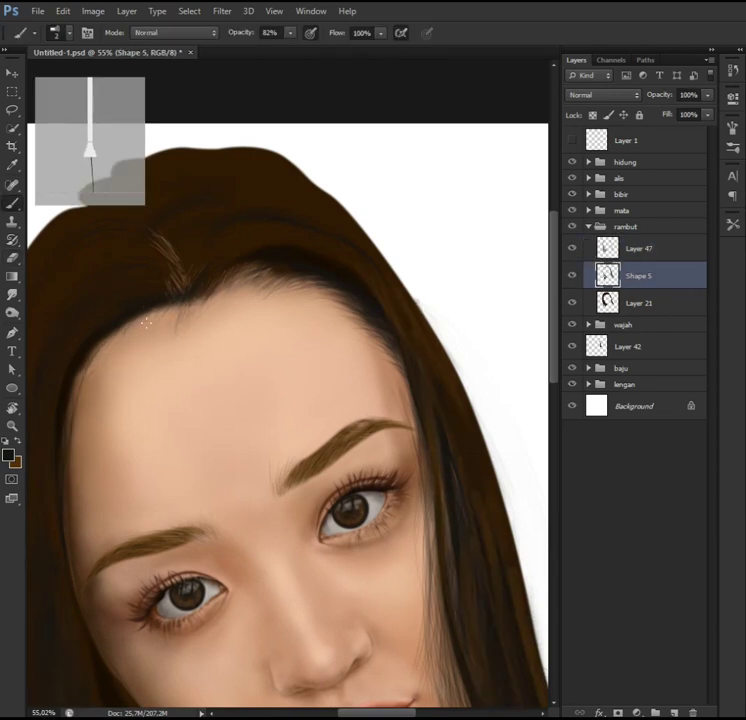
{"action": "left_click_drag", "start_coordinate": [195, 301], "coordinate": [186, 286]}
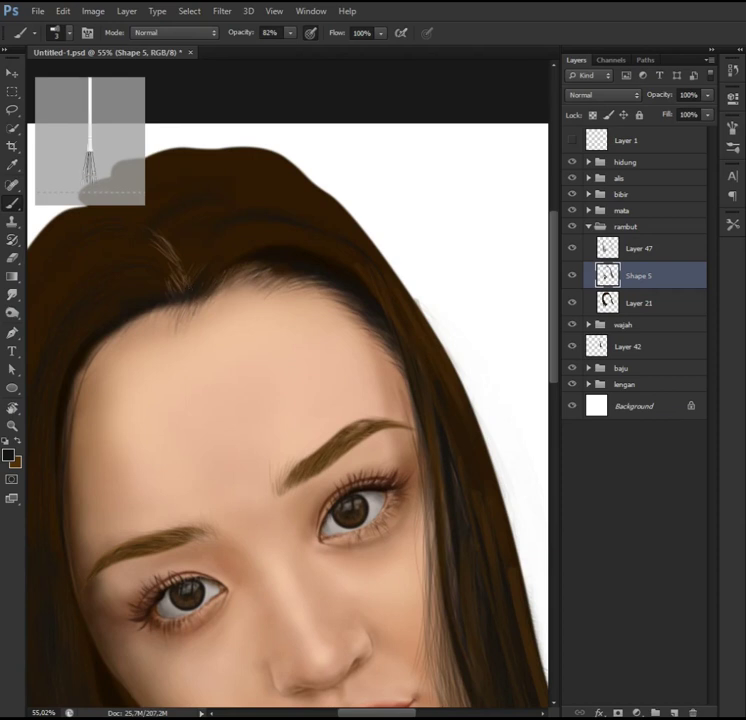
{"action": "scroll", "coordinate": [274, 309], "scroll_direction": "up", "scroll_amount": 3}
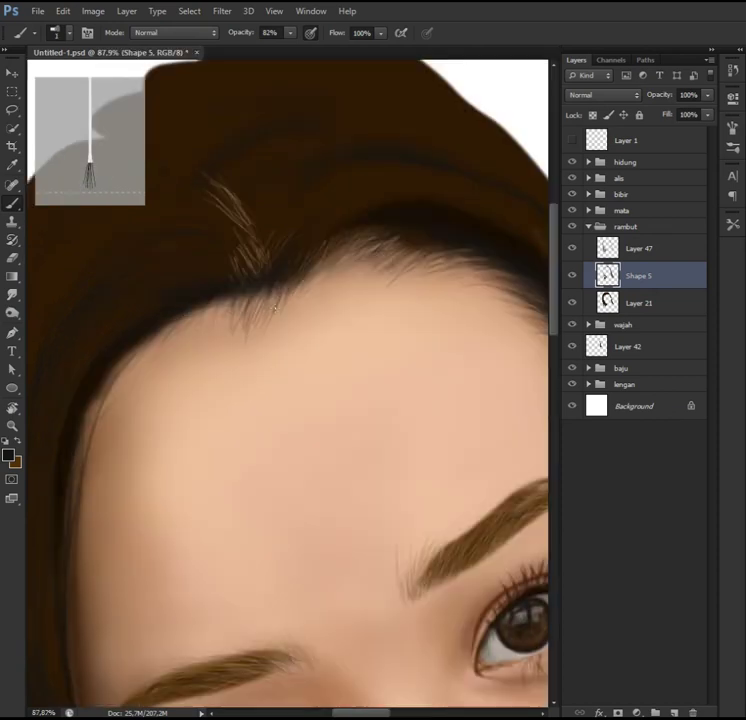
Step: Erase the bright hairline streak on Layer 21 at 68% eraser opacity, hiding Shape 5
{"action": "key", "text": "e"}
{"action": "right_click", "coordinate": [278, 275]}
{"action": "key", "text": "Escape"}
{"action": "key", "text": "6"}
{"action": "key", "text": "8"}
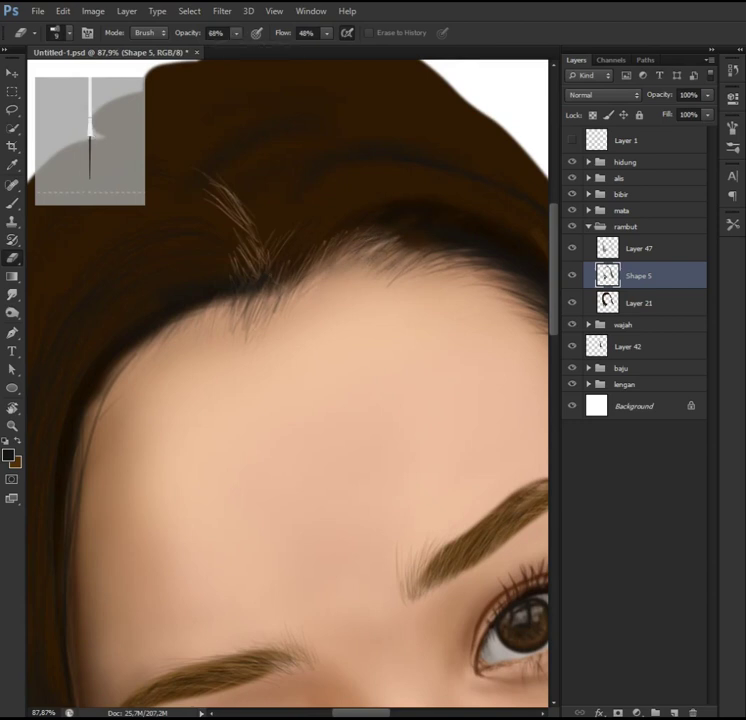
{"action": "left_click", "coordinate": [572, 275]}
{"action": "left_click", "coordinate": [638, 302]}
{"action": "left_click_drag", "start_coordinate": [413, 251], "coordinate": [372, 243]}
{"action": "left_click_drag", "start_coordinate": [213, 188], "coordinate": [266, 297]}
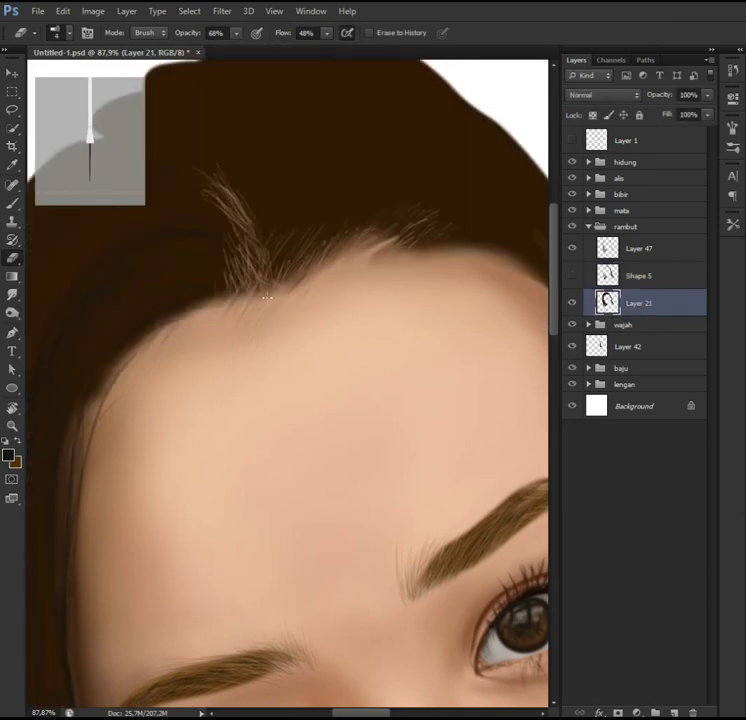
{"action": "left_click_drag", "start_coordinate": [327, 245], "coordinate": [303, 256]}
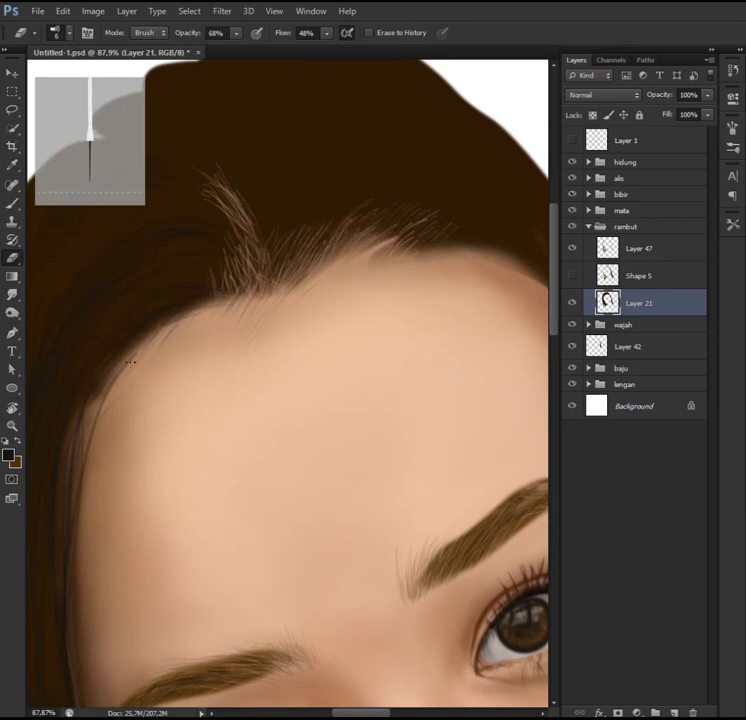
Step: Return to the Shape 5 layer with the Brush tool active
{"action": "key", "text": "alt+bracketright"}
{"action": "key", "text": "b"}
{"action": "key", "text": "e"}
{"action": "key", "text": "alt+bracketright"}
{"action": "right_click", "coordinate": [221, 546]}
{"action": "key", "text": "Escape"}
{"action": "key", "text": "alt+bracketleft"}
{"action": "key", "text": "b"}
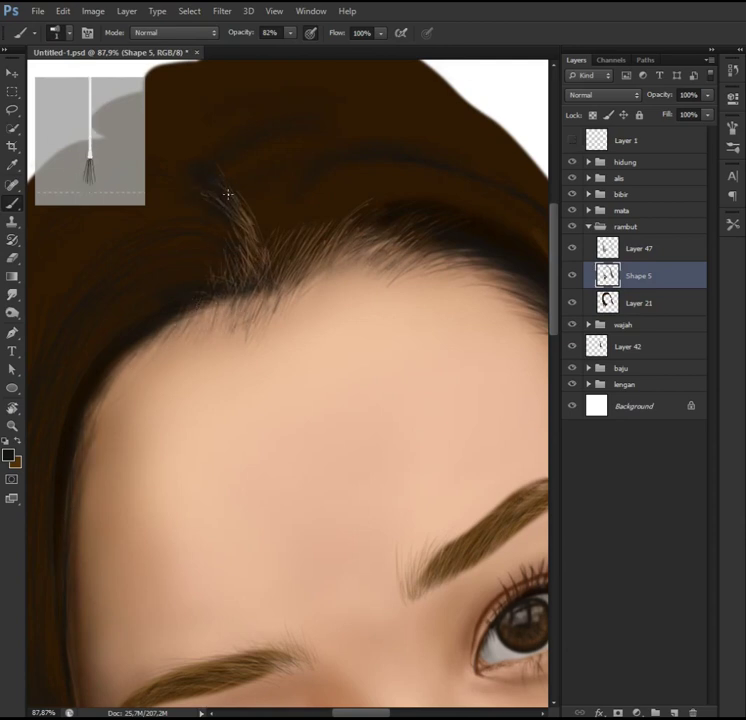
Step: Select the 17 px brush tip, then a fine single-line tip
{"action": "right_click", "coordinate": [265, 326]}
{"action": "scroll", "coordinate": [400, 460], "scroll_direction": "down", "scroll_amount": 5}
{"action": "scroll", "coordinate": [400, 468], "scroll_direction": "down", "scroll_amount": 3}
{"action": "left_click", "coordinate": [311, 446]}
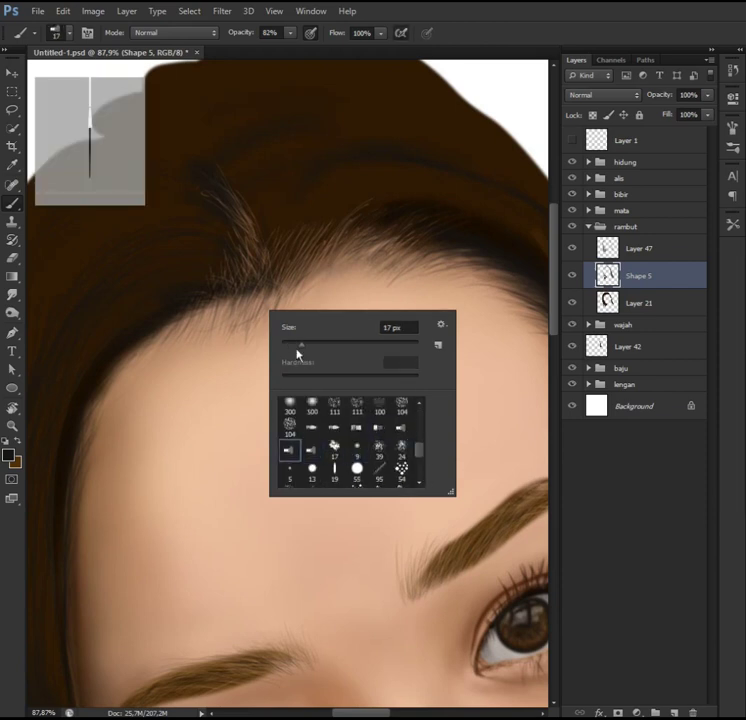
{"action": "key", "text": "Return"}
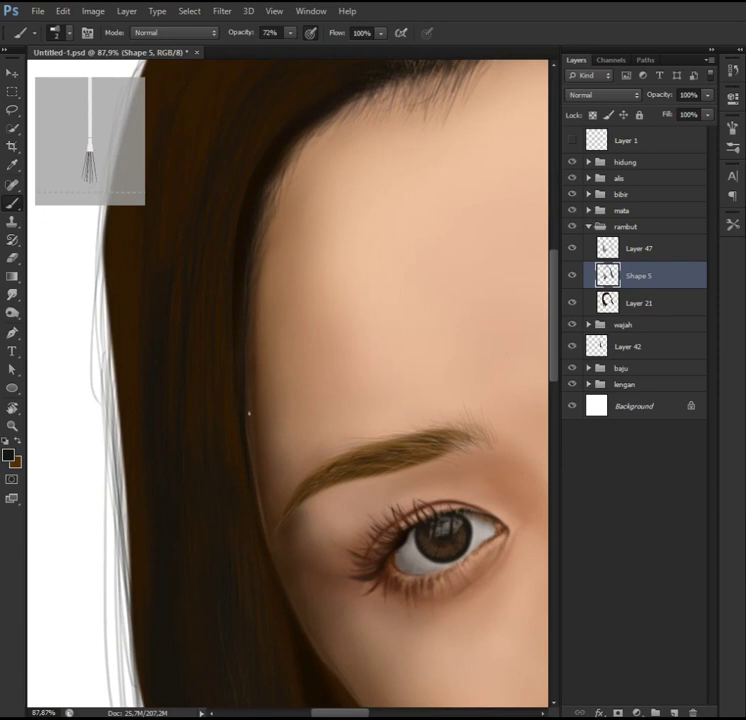
{"action": "right_click", "coordinate": [249, 412]}
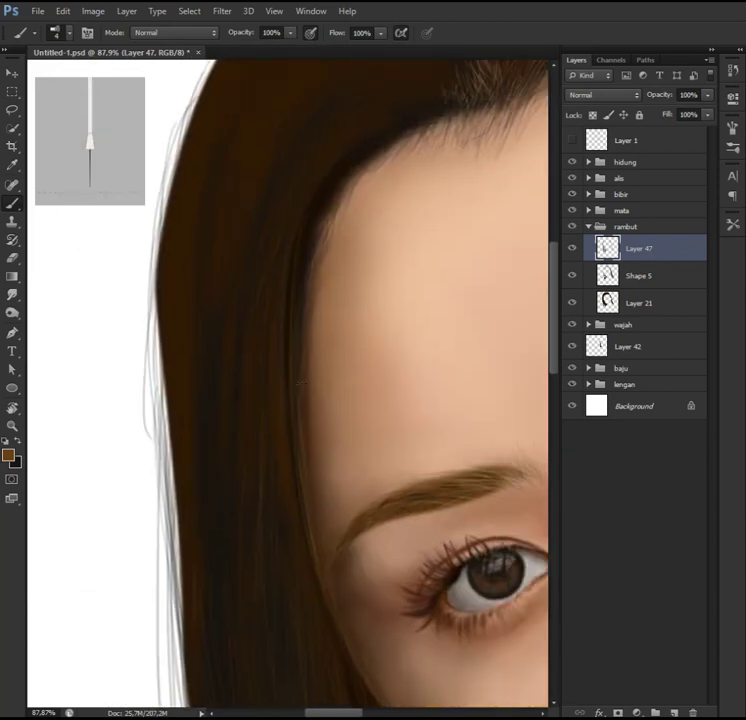
Step: Pan and rotate the view onto the upper side hair and forehead
{"action": "left_click_drag", "start_coordinate": [363, 145], "coordinate": [312, 468]}
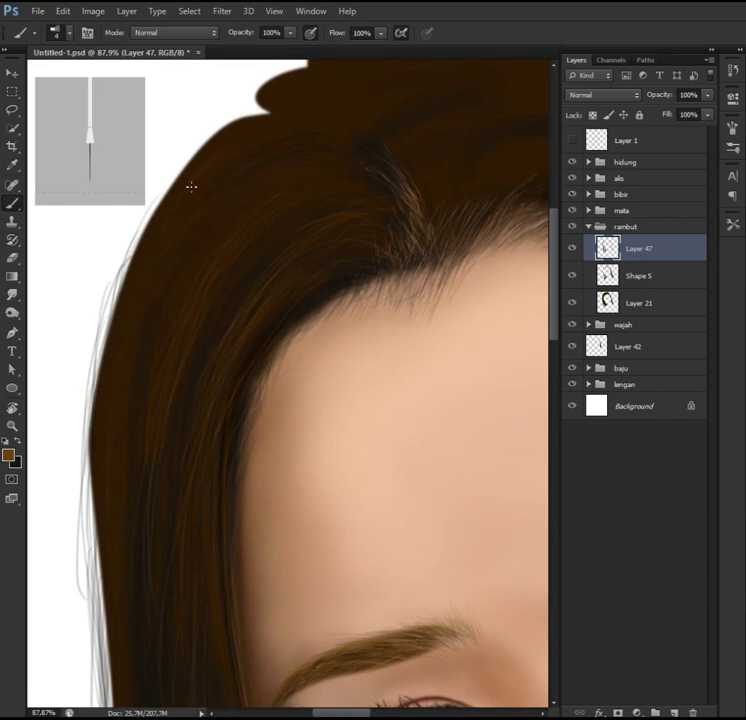
{"action": "scroll", "coordinate": [147, 249], "scroll_direction": "up", "scroll_amount": 3}
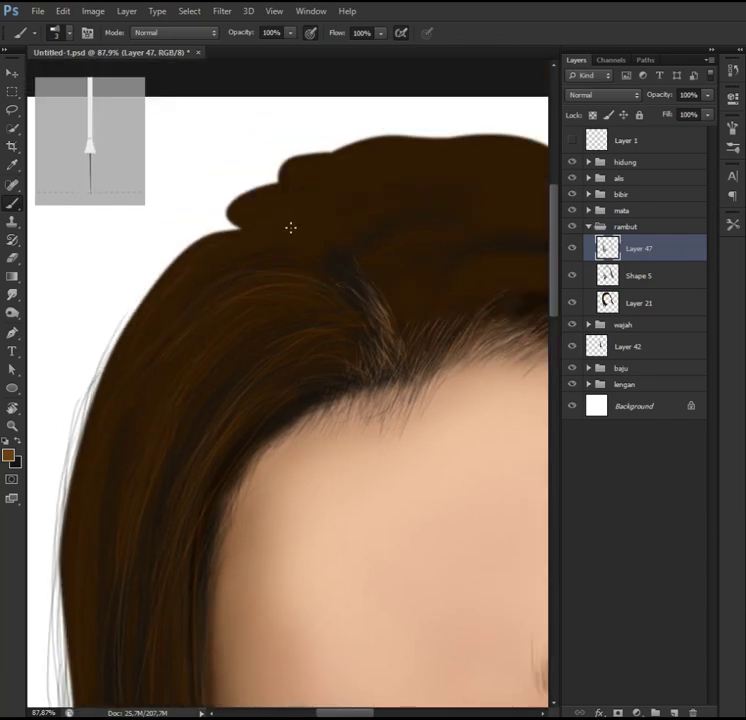
{"action": "scroll", "coordinate": [308, 255], "scroll_direction": "up", "scroll_amount": 3}
{"action": "right_click", "coordinate": [278, 345]}
{"action": "key", "text": "Escape"}
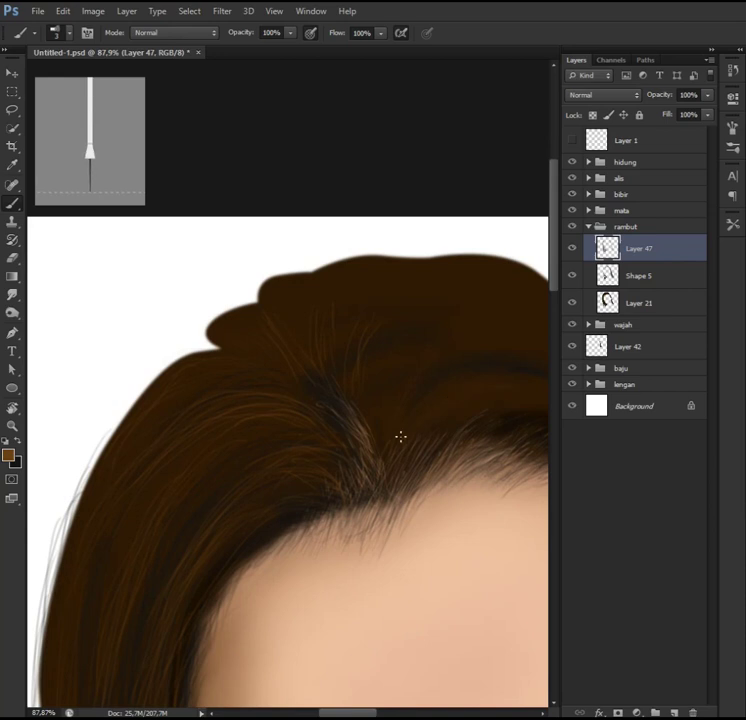
{"action": "scroll", "coordinate": [440, 353], "scroll_direction": "right", "scroll_amount": 3}
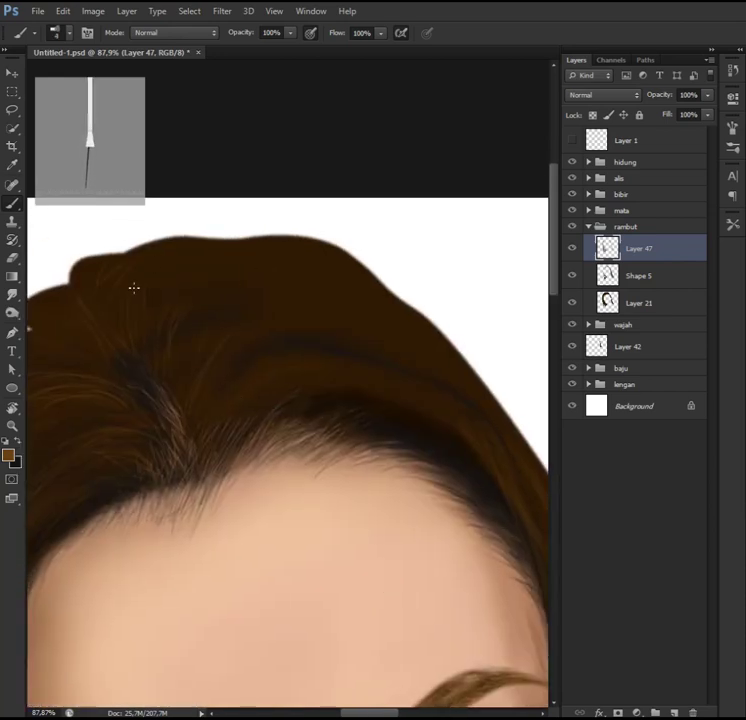
{"action": "left_click_drag", "start_coordinate": [270, 293], "coordinate": [330, 327]}
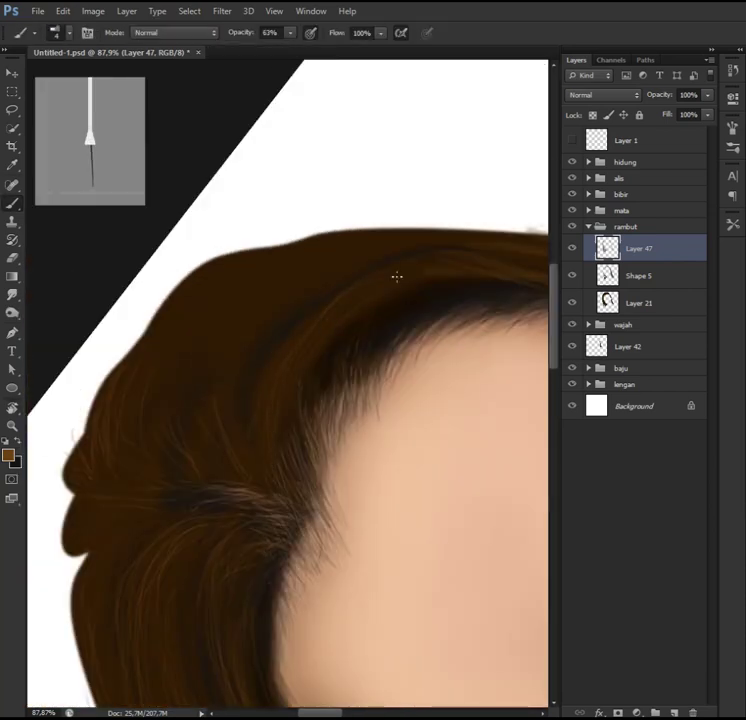
Step: Pick a different brush tip and rotate the view to align with the hair
{"action": "right_click", "coordinate": [300, 410]}
{"action": "left_click", "coordinate": [408, 577]}
{"action": "key", "text": "Return"}
{"action": "left_click_drag", "start_coordinate": [323, 355], "coordinate": [370, 347]}
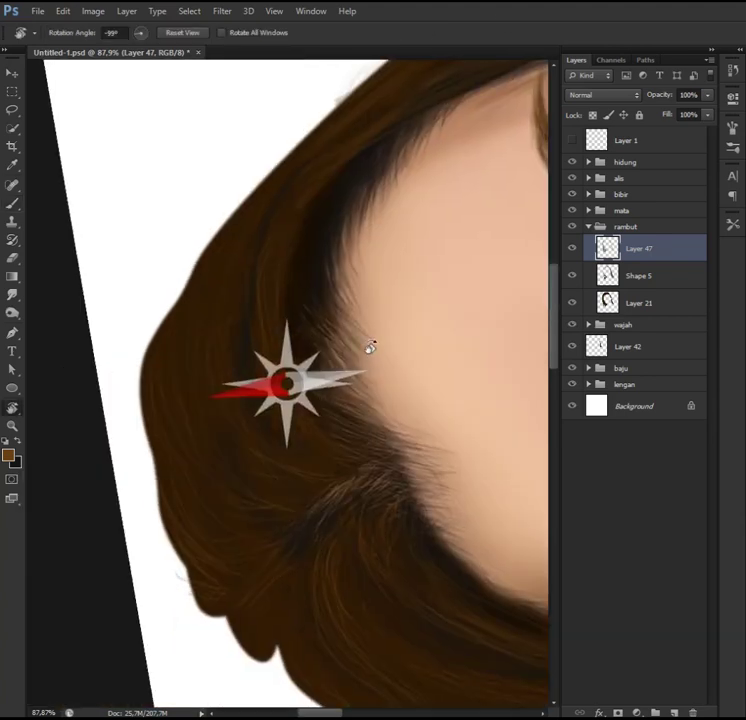
{"action": "left_click", "coordinate": [280, 325]}
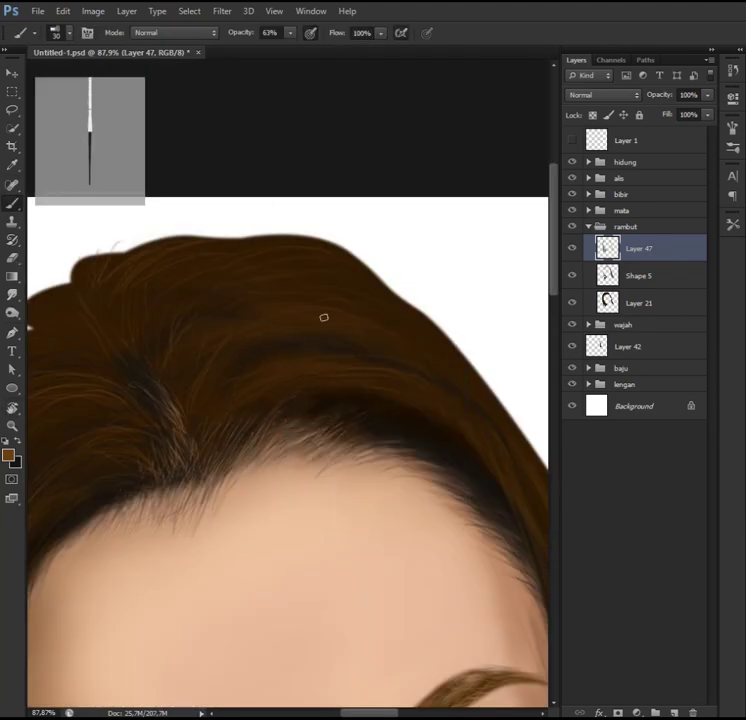
{"action": "scroll", "coordinate": [447, 330], "scroll_direction": "up", "scroll_amount": 2}
Step: On Shape 5, shrink the brush and swap the painting colours
{"action": "key", "text": "alt+bracketleft"}
{"action": "key", "text": "bracketleft"}
{"action": "key", "text": "x"}
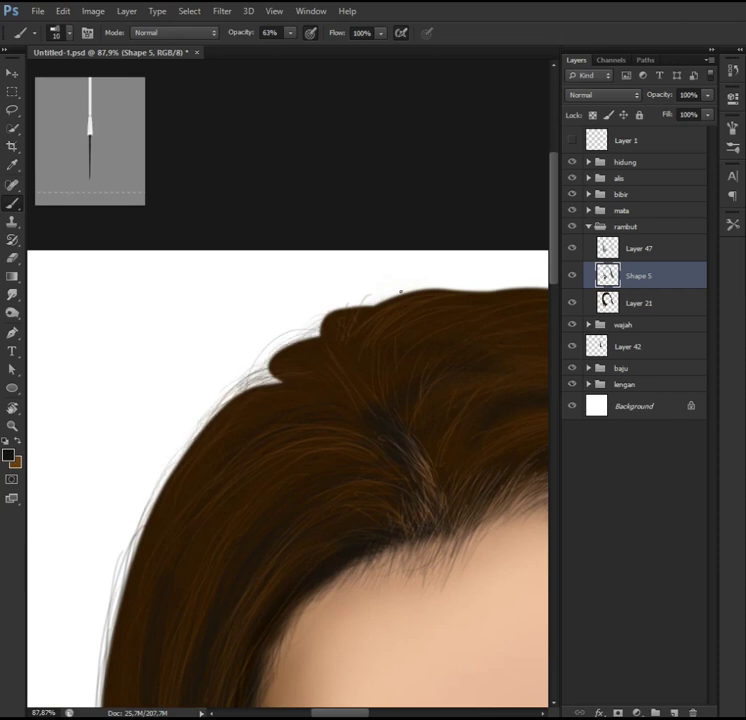
{"action": "scroll", "coordinate": [276, 492], "scroll_direction": "down", "scroll_amount": 2}
{"action": "scroll", "coordinate": [276, 492], "scroll_direction": "down", "scroll_amount": 3}
{"action": "scroll", "coordinate": [296, 503], "scroll_direction": "down", "scroll_amount": 2}
Step: On Layer 47, swap colours back and use a fine brush at 100% opacity
{"action": "key", "text": "alt+bracketright"}
{"action": "key", "text": "bracketright"}
{"action": "key", "text": "x"}
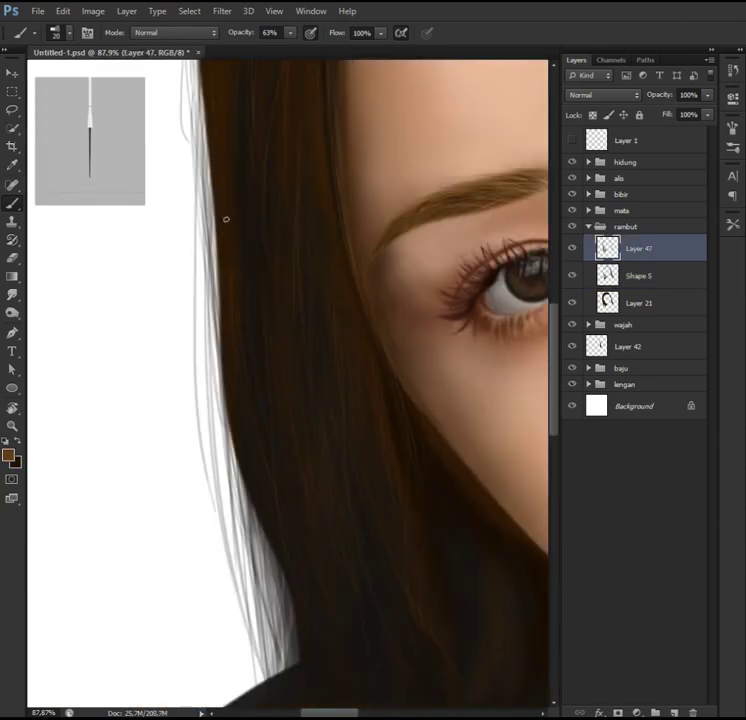
{"action": "key", "text": "bracketleft"}
{"action": "key", "text": "bracketleft"}
{"action": "key", "text": "bracketleft"}
{"action": "key", "text": "0"}
{"action": "scroll", "coordinate": [213, 380], "scroll_direction": "up", "scroll_amount": 2}
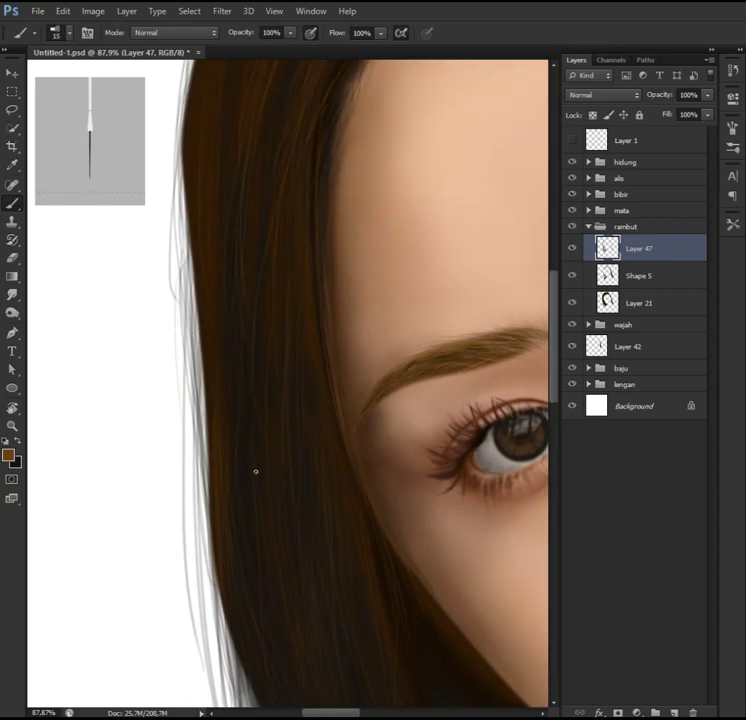
{"action": "scroll", "coordinate": [231, 378], "scroll_direction": "down", "scroll_amount": 3}
{"action": "scroll", "coordinate": [311, 606], "scroll_direction": "down", "scroll_amount": 2}
{"action": "key", "text": "bracketright"}
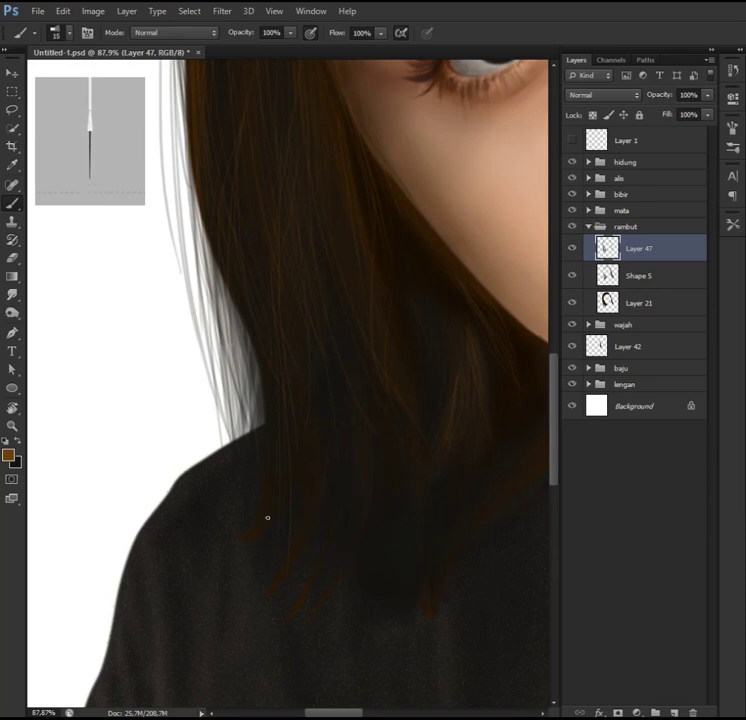
Step: Switch to Layer 21 and choose the fan-shaped bristle brush tip
{"action": "left_click", "coordinate": [582, 303]}
{"action": "right_click", "coordinate": [138, 164]}
{"action": "double_click", "coordinate": [190, 230]}
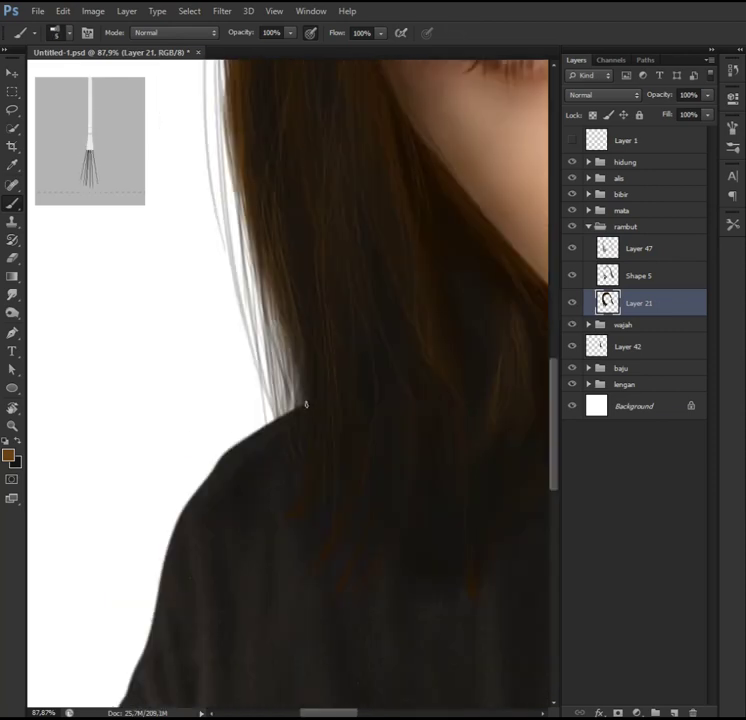
Step: Swap colours and bring the right-side hair and shirt into view
{"action": "key", "text": "x"}
{"action": "scroll", "coordinate": [105, 510], "scroll_direction": "up", "scroll_amount": 2}
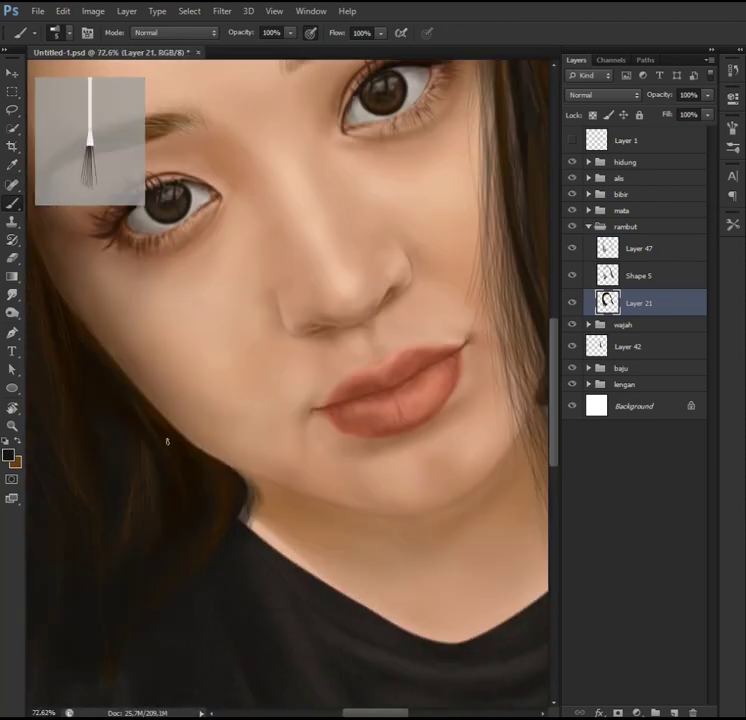
{"action": "left_click_drag", "start_coordinate": [214, 504], "coordinate": [328, 470]}
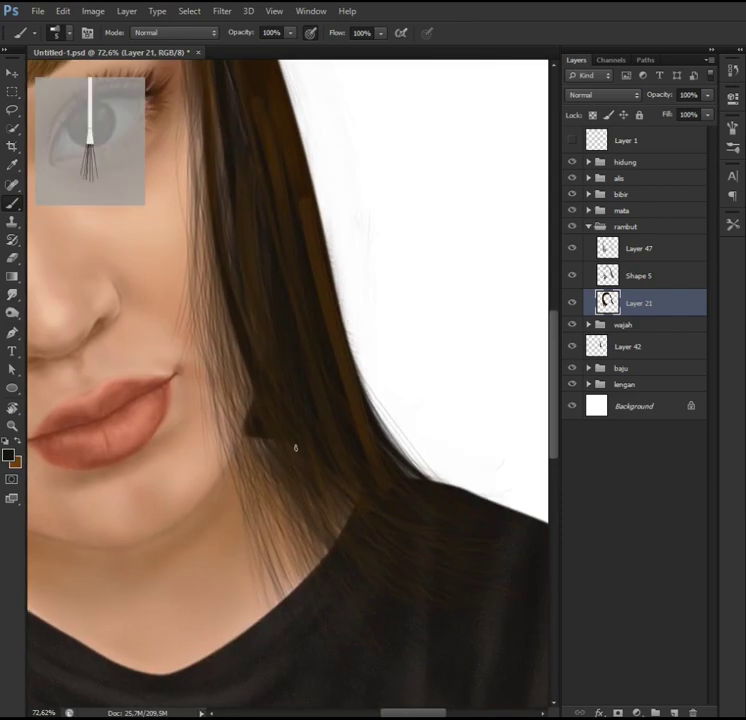
{"action": "scroll", "coordinate": [295, 447], "scroll_direction": "down", "scroll_amount": 1}
{"action": "key", "text": "e"}
{"action": "left_click_drag", "start_coordinate": [317, 421], "coordinate": [412, 676]}
{"action": "key", "text": "b"}
Step: Choose a flat bristle brush tip, then another brush preset
{"action": "right_click", "coordinate": [380, 420]}
{"action": "double_click", "coordinate": [446, 517]}
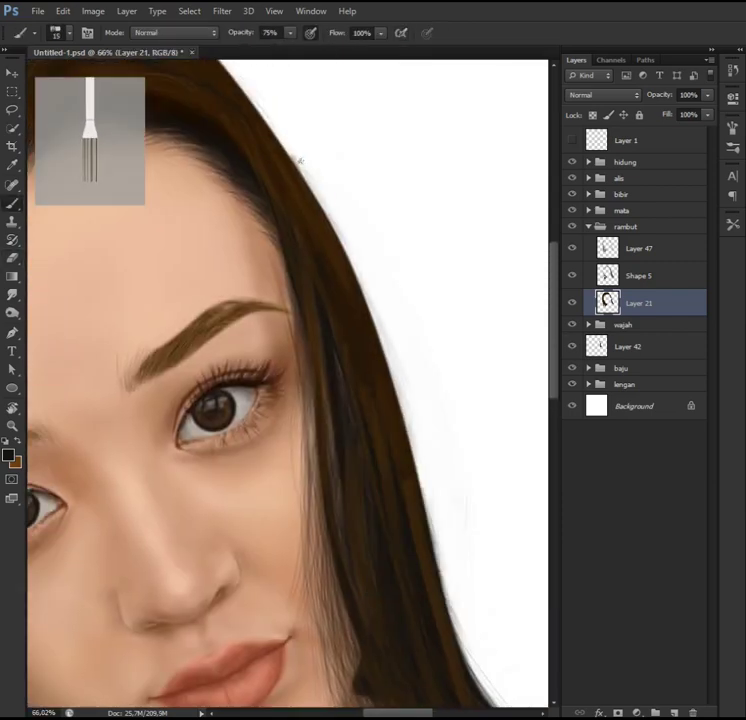
{"action": "scroll", "coordinate": [352, 445], "scroll_direction": "up", "scroll_amount": 2}
{"action": "scroll", "coordinate": [352, 445], "scroll_direction": "up", "scroll_amount": 1}
{"action": "right_click", "coordinate": [352, 445]}
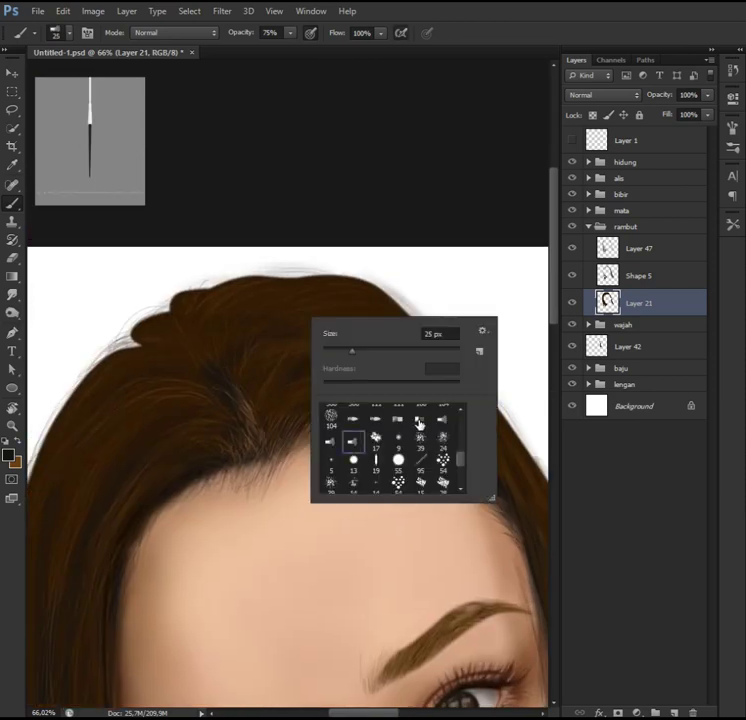
{"action": "double_click", "coordinate": [352, 445]}
{"action": "key", "text": "e"}
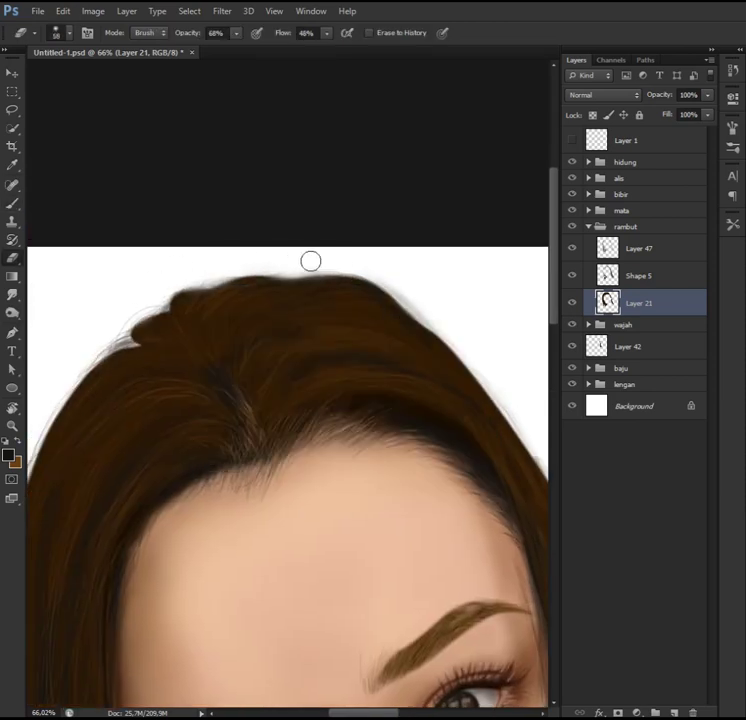
{"action": "key", "text": "b"}
Step: On Layer 47, paint brown strands along the hair's right edge
{"action": "scroll", "coordinate": [261, 430], "scroll_direction": "down", "scroll_amount": 5}
{"action": "scroll", "coordinate": [261, 430], "scroll_direction": "up", "scroll_amount": 2}
{"action": "scroll", "coordinate": [261, 430], "scroll_direction": "up", "scroll_amount": 3}
{"action": "key", "text": "alt+bracketright"}
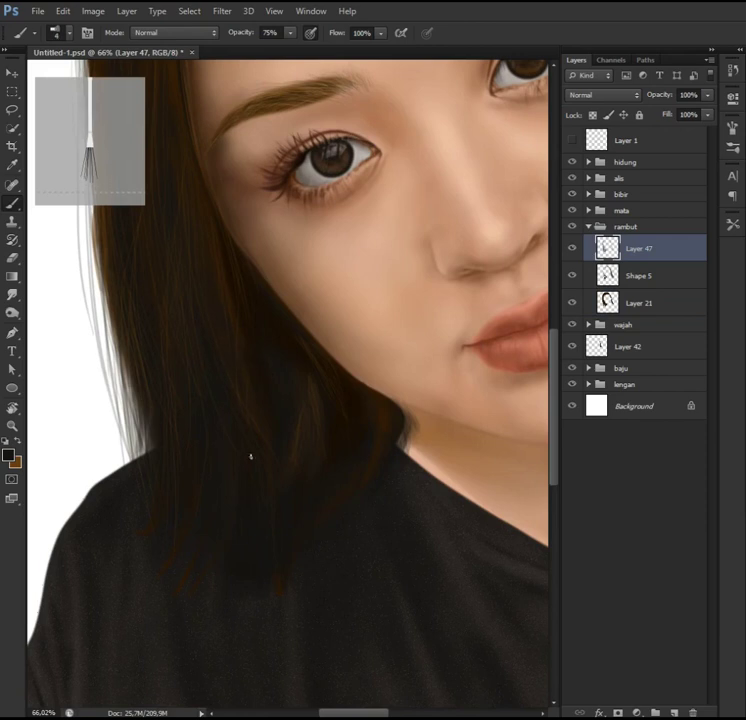
{"action": "key", "text": "x"}
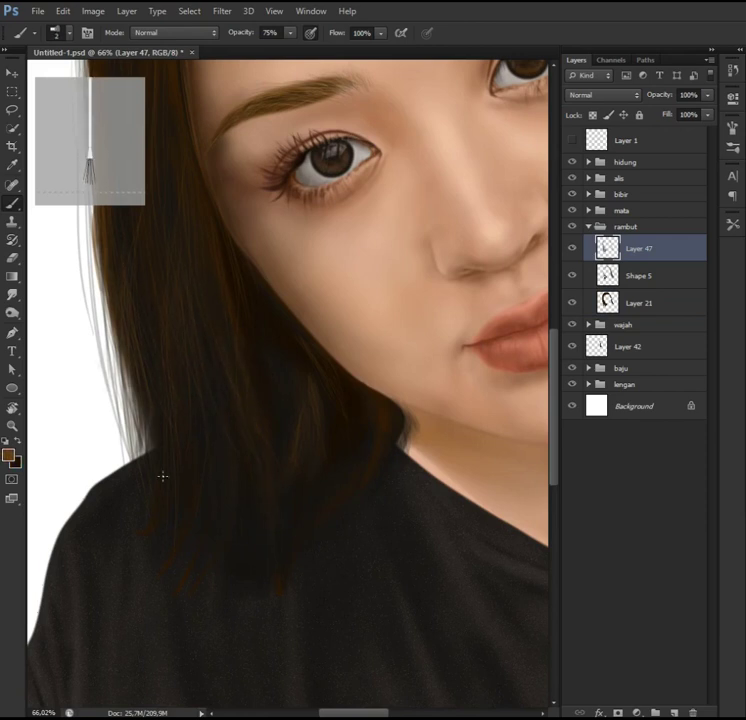
{"action": "scroll", "coordinate": [393, 426], "scroll_direction": "right", "scroll_amount": 5}
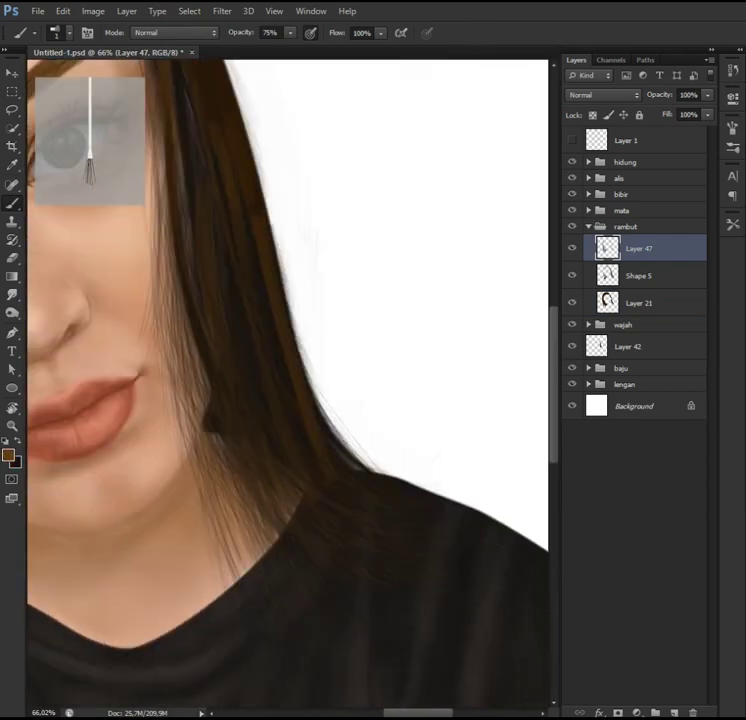
{"action": "left_click_drag", "start_coordinate": [366, 480], "coordinate": [398, 561]}
{"action": "scroll", "coordinate": [291, 488], "scroll_direction": "up", "scroll_amount": 3}
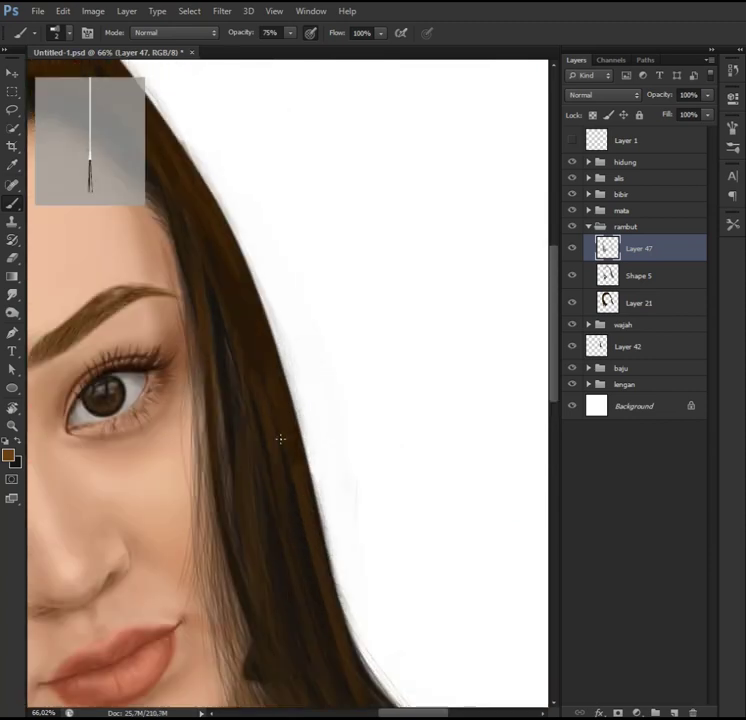
Step: Toggle between eraser and brush while panning around the upper hair
{"action": "key", "text": "e"}
{"action": "key", "text": "b"}
{"action": "key", "text": "e"}
{"action": "key", "text": "b"}
{"action": "scroll", "coordinate": [338, 317], "scroll_direction": "up", "scroll_amount": 2}
{"action": "scroll", "coordinate": [338, 317], "scroll_direction": "left", "scroll_amount": 2}
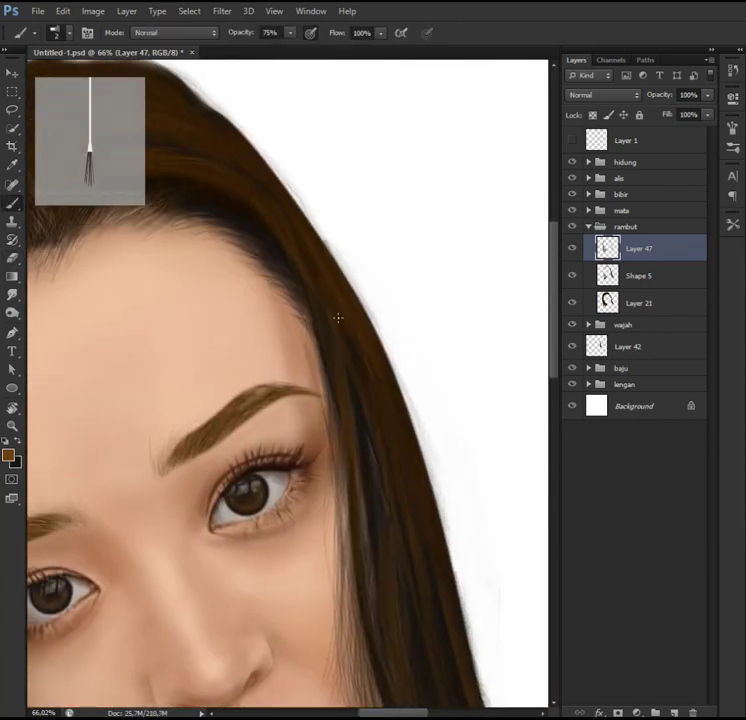
{"action": "scroll", "coordinate": [450, 447], "scroll_direction": "up", "scroll_amount": 3}
{"action": "scroll", "coordinate": [450, 447], "scroll_direction": "left", "scroll_amount": 2}
{"action": "scroll", "coordinate": [187, 287], "scroll_direction": "down", "scroll_amount": 4}
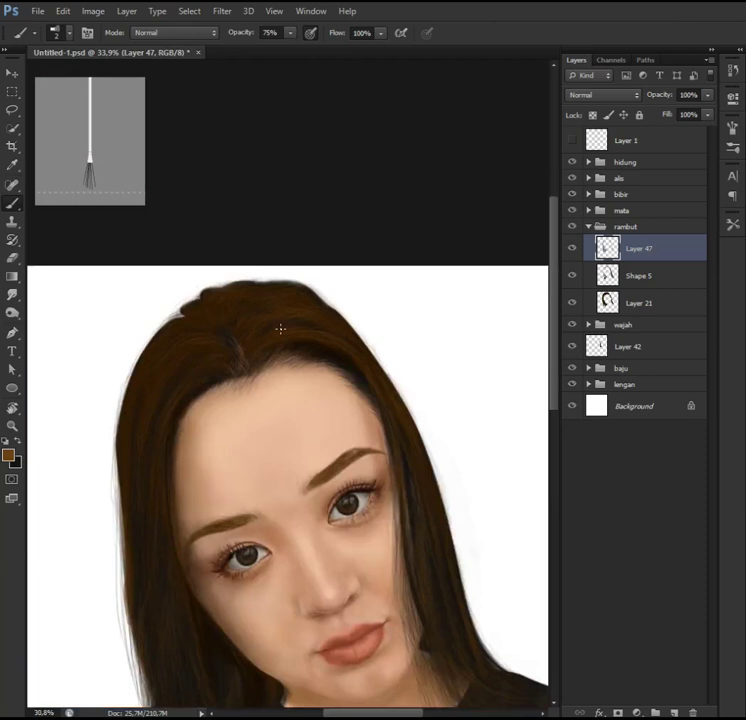
{"action": "scroll", "coordinate": [187, 287], "scroll_direction": "down", "scroll_amount": 1}
{"action": "scroll", "coordinate": [300, 300], "scroll_direction": "up", "scroll_amount": 1}
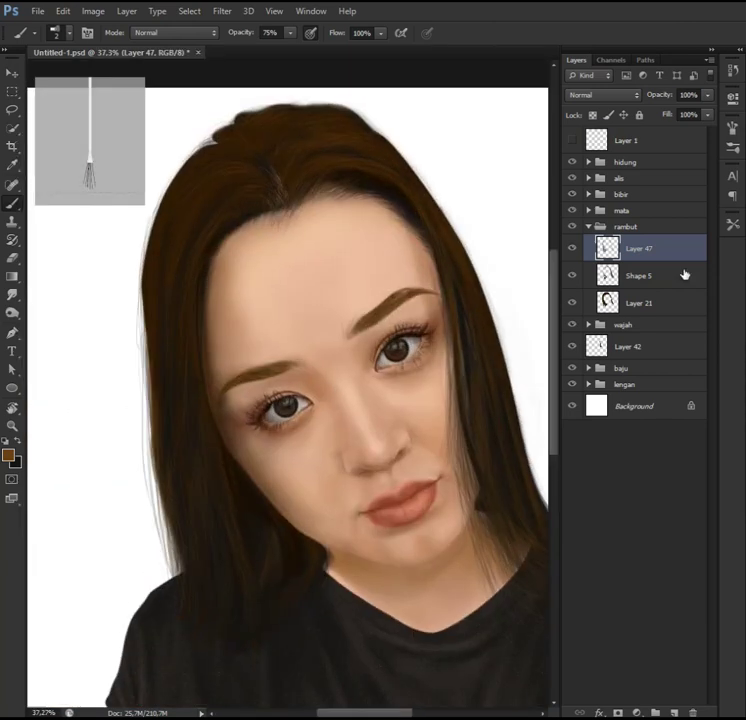
Step: Make Shape 5 active and set up the Burn tool with a larger brush
{"action": "left_click", "coordinate": [638, 275]}
{"action": "right_click", "coordinate": [190, 420]}
{"action": "key", "text": "Escape"}
{"action": "left_click", "coordinate": [12, 316]}
{"action": "left_click", "coordinate": [70, 323]}
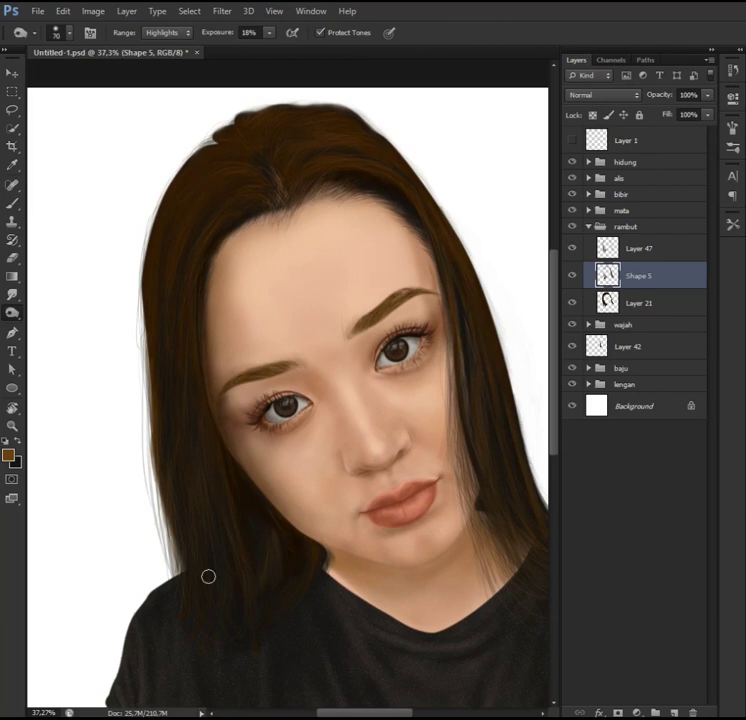
Step: Move up to Layer 47 and burn the hair in Midtones with a larger brush
{"action": "scroll", "coordinate": [355, 355], "scroll_direction": "right", "scroll_amount": 2}
{"action": "scroll", "coordinate": [228, 407], "scroll_direction": "up", "scroll_amount": 3}
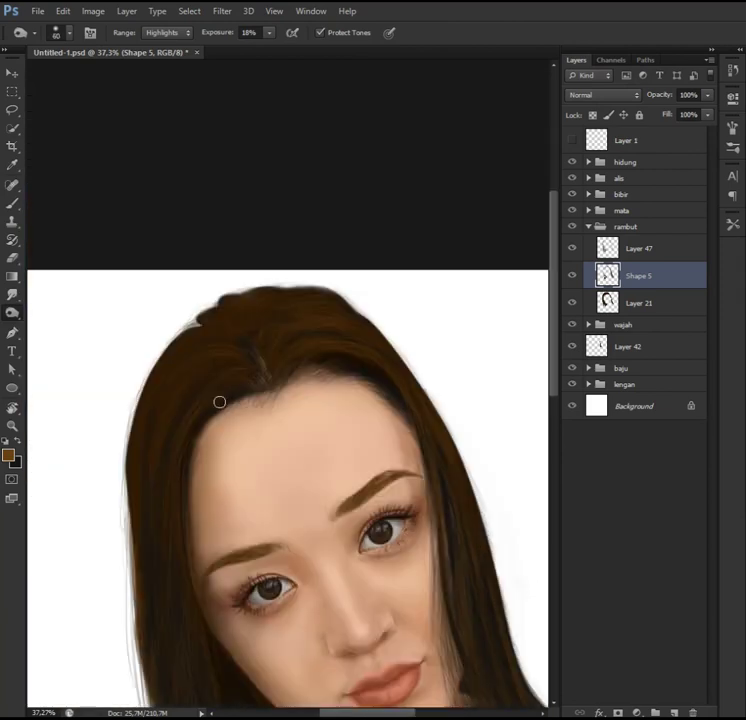
{"action": "scroll", "coordinate": [257, 373], "scroll_direction": "left", "scroll_amount": 1}
{"action": "scroll", "coordinate": [252, 467], "scroll_direction": "down", "scroll_amount": 1}
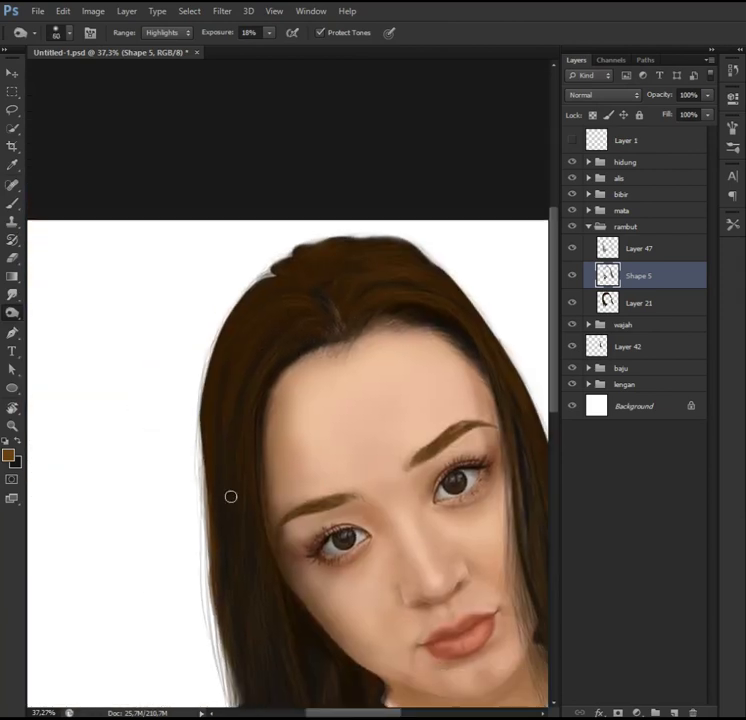
{"action": "key", "text": "alt+bracketright"}
{"action": "key", "text": "shift+o"}
{"action": "scroll", "coordinate": [257, 398], "scroll_direction": "down", "scroll_amount": 2}
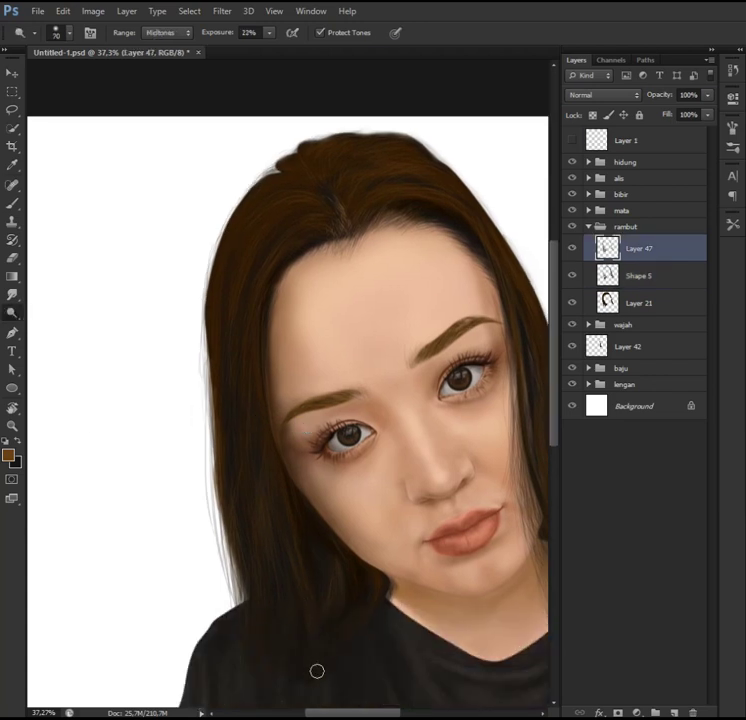
{"action": "key", "text": "bracketright"}
{"action": "key", "text": "bracketright"}
{"action": "key", "text": "bracketright"}
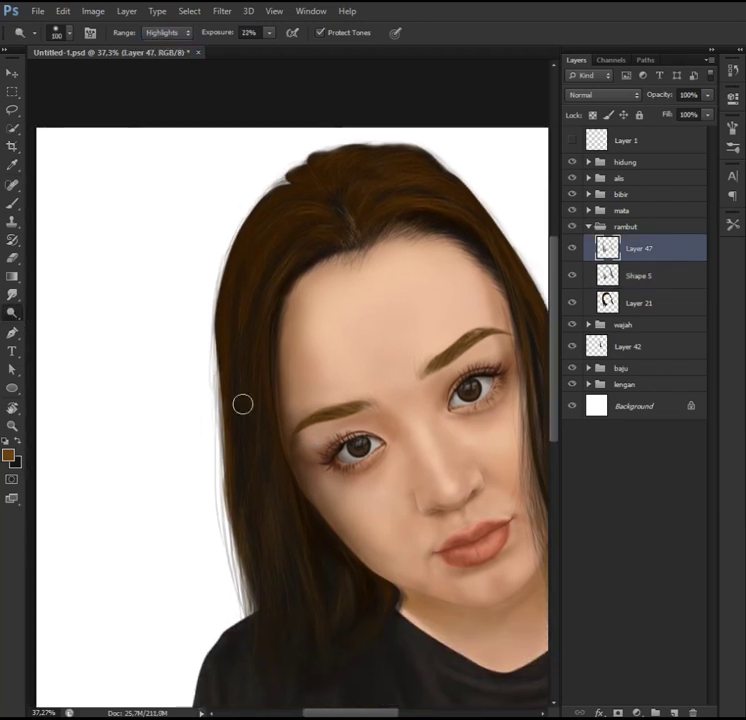
Step: Pan back over the hair, reselect Shape 5 and return to the Brush
{"action": "scroll", "coordinate": [253, 356], "scroll_direction": "right", "scroll_amount": 3}
{"action": "scroll", "coordinate": [253, 356], "scroll_direction": "up", "scroll_amount": 1}
{"action": "scroll", "coordinate": [299, 418], "scroll_direction": "up", "scroll_amount": 3}
{"action": "scroll", "coordinate": [299, 418], "scroll_direction": "left", "scroll_amount": 2}
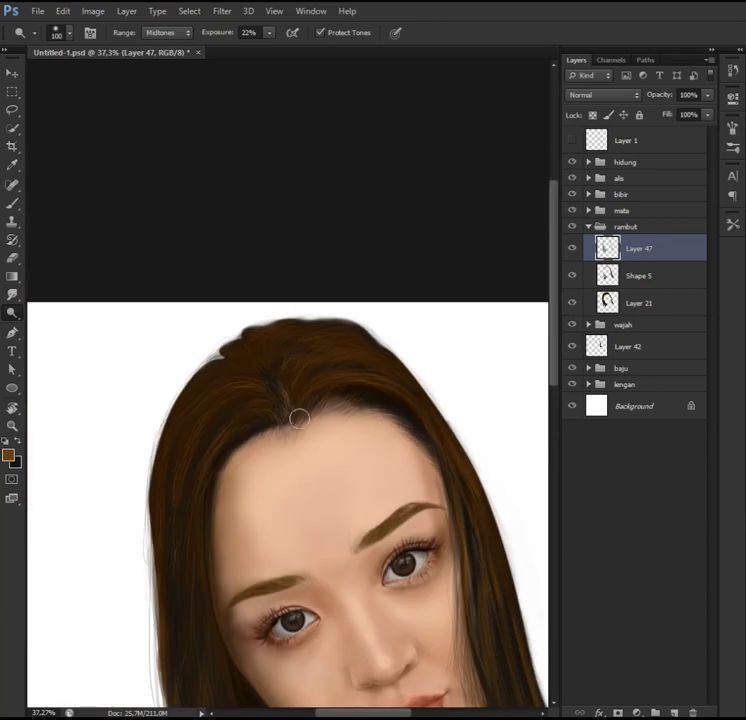
{"action": "scroll", "coordinate": [269, 357], "scroll_direction": "up", "scroll_amount": 3}
{"action": "scroll", "coordinate": [223, 205], "scroll_direction": "down", "scroll_amount": 3}
{"action": "left_click", "coordinate": [583, 277]}
{"action": "key", "text": "b"}
{"action": "scroll", "coordinate": [433, 280], "scroll_direction": "up", "scroll_amount": 1}
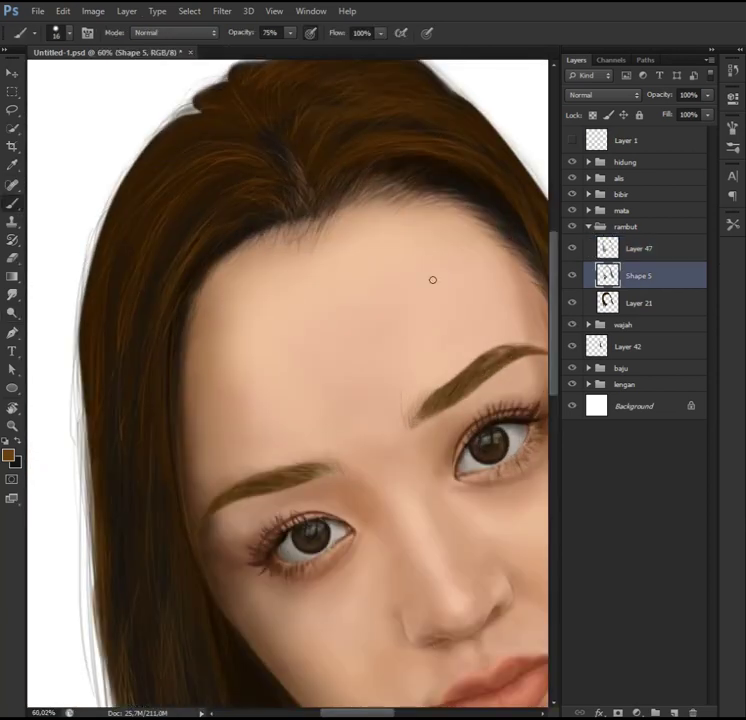
Step: Check the brush tip choices and lower the brush flow to 84%
{"action": "right_click", "coordinate": [205, 378]}
{"action": "key", "text": "Escape"}
{"action": "key", "text": "e"}
{"action": "key", "text": "b"}
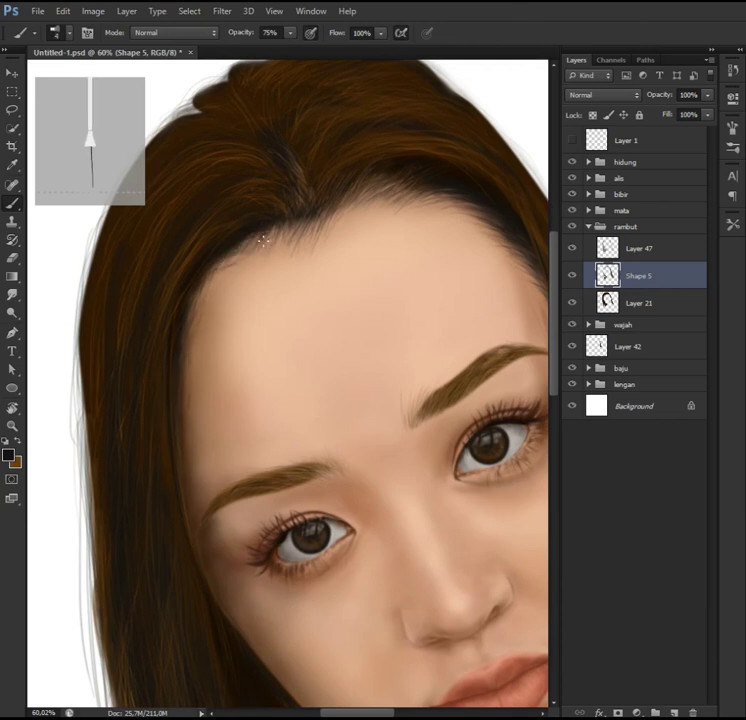
{"action": "key", "text": "shift+8"}
{"action": "key", "text": "shift+4"}
Step: Erase thin gaps into the forehead hairline on Layer 21, then return to Shape 5
{"action": "key", "text": "e"}
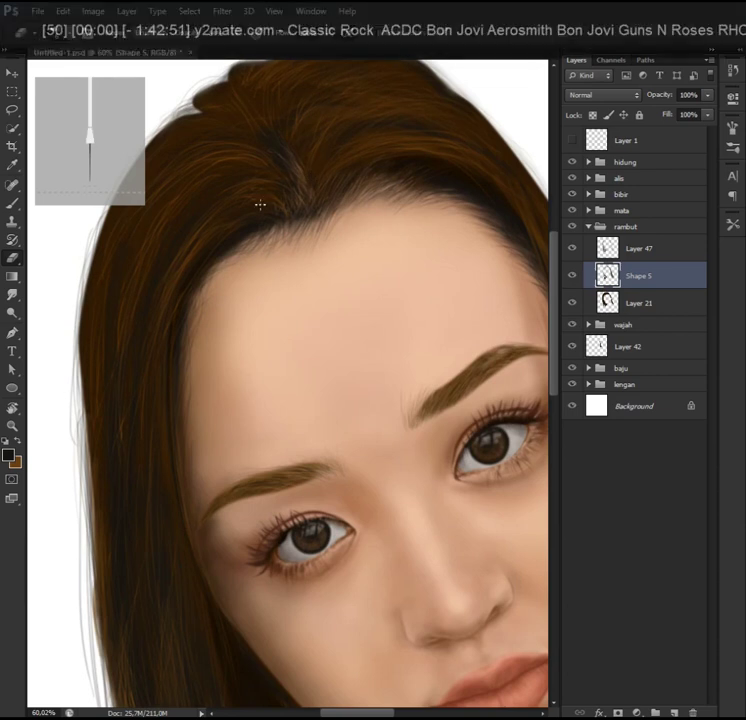
{"action": "key", "text": "alt+bracketleft"}
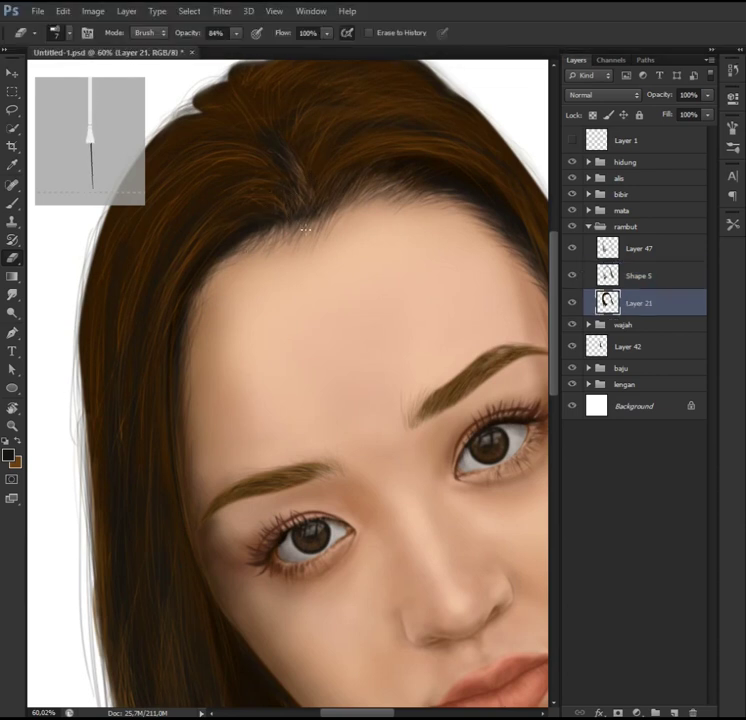
{"action": "left_click_drag", "start_coordinate": [347, 181], "coordinate": [287, 242]}
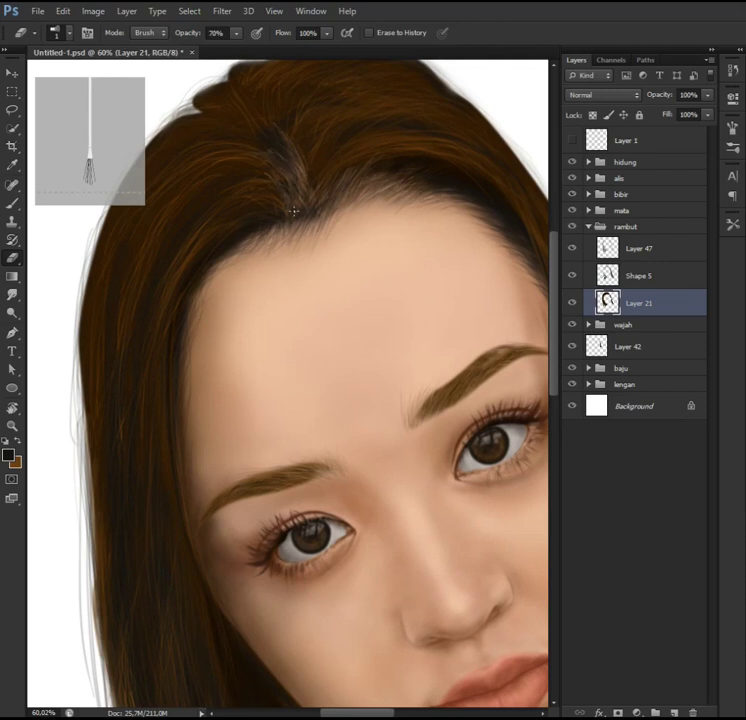
{"action": "key", "text": "alt+bracketright"}
Step: Lighten the parting on Layer 21 with the Eraser at 32% opacity, 45% flow
{"action": "scroll", "coordinate": [256, 202], "scroll_direction": "up", "scroll_amount": 1}
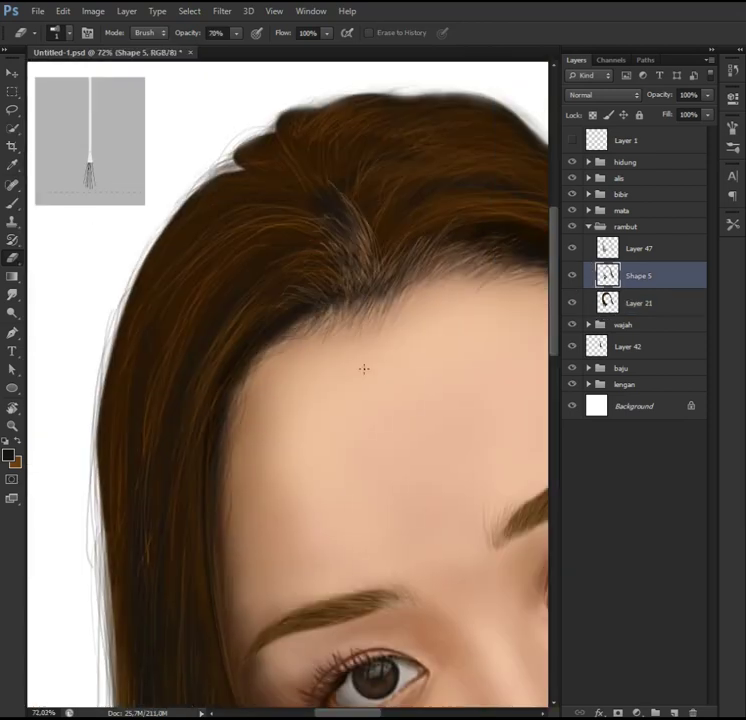
{"action": "key", "text": "3"}
{"action": "key", "text": "2"}
{"action": "key", "text": "shift+4"}
{"action": "key", "text": "shift+5"}
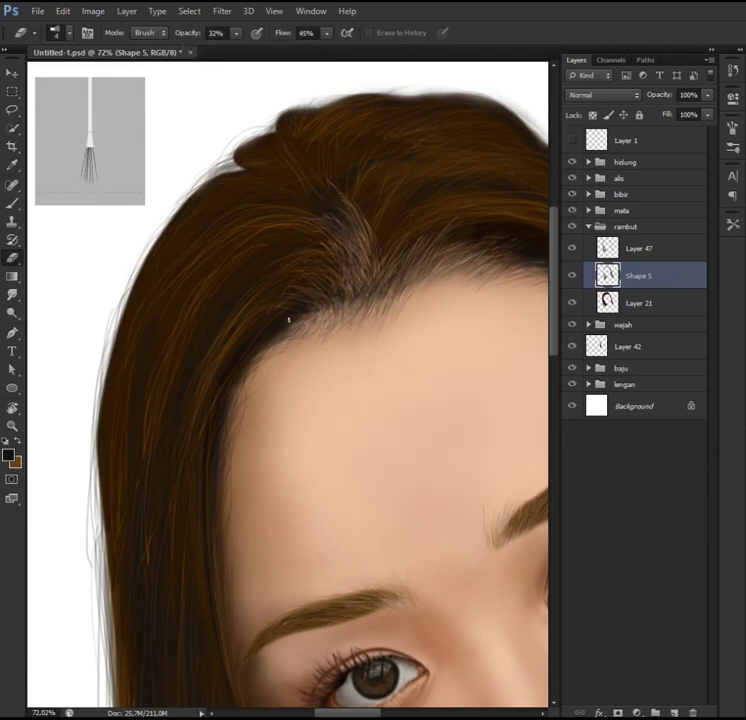
{"action": "key", "text": "alt+bracketleft"}
{"action": "mouse_move", "coordinate": [355, 295]}
{"action": "left_mouse_down"}
{"action": "mouse_move", "coordinate": [335, 200]}
{"action": "mouse_move", "coordinate": [354, 300]}
{"action": "left_mouse_up"}
{"action": "key", "text": "alt+bracketright"}
Step: Paint dark strands across the light parting on Shape 5, tilting the canvas for angled strokes
{"action": "key", "text": "b"}
{"action": "left_click_drag", "start_coordinate": [366, 229], "coordinate": [330, 190]}
{"action": "left_click_drag", "start_coordinate": [380, 271], "coordinate": [357, 230]}
{"action": "key", "text": "r"}
{"action": "left_click_drag", "start_coordinate": [296, 235], "coordinate": [436, 316]}
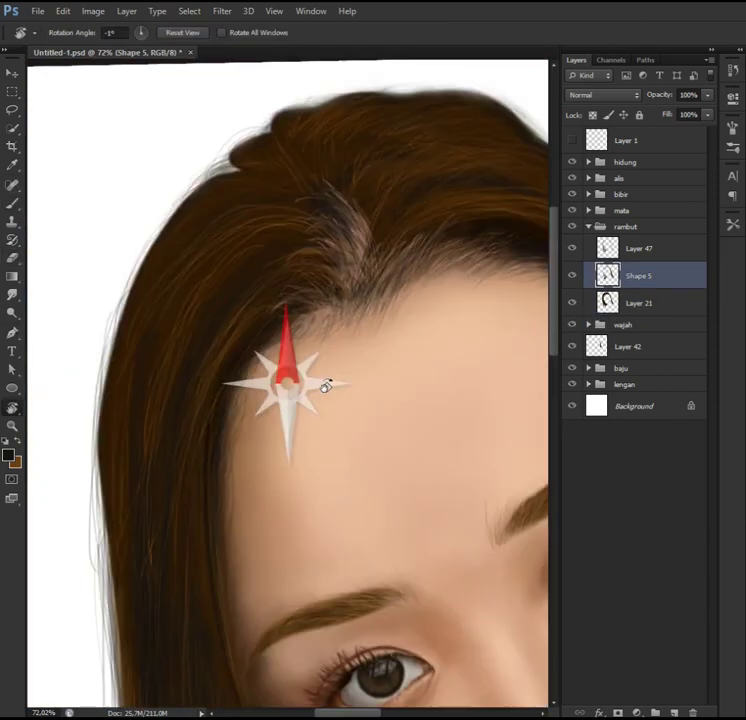
{"action": "key", "text": "r"}
{"action": "left_click_drag", "start_coordinate": [437, 442], "coordinate": [298, 301]}
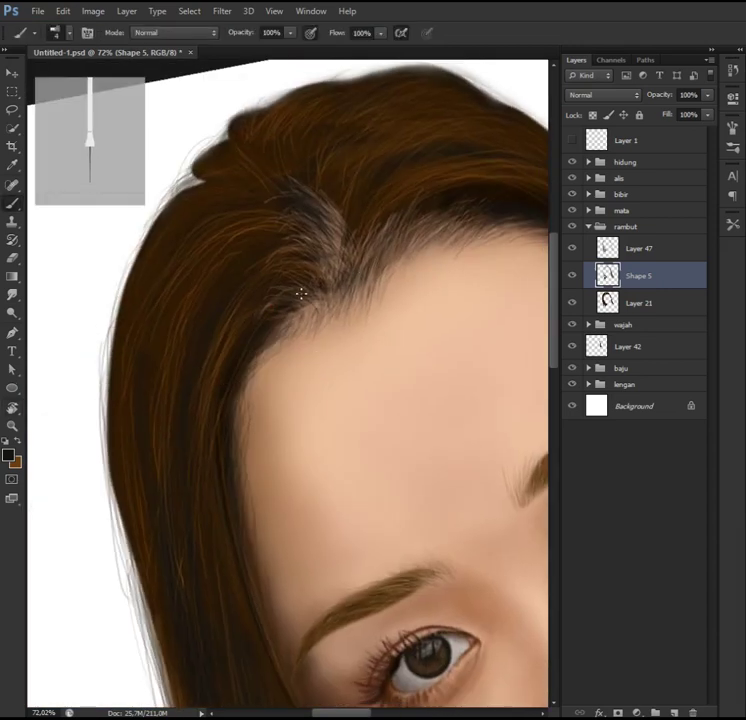
Step: Switch between the Eraser and Brush, reviewing brush tip choices, ending on the Eraser
{"action": "key", "text": "e"}
{"action": "right_click", "coordinate": [363, 325]}
{"action": "key", "text": "Escape"}
{"action": "key", "text": "b"}
{"action": "key", "text": "e"}
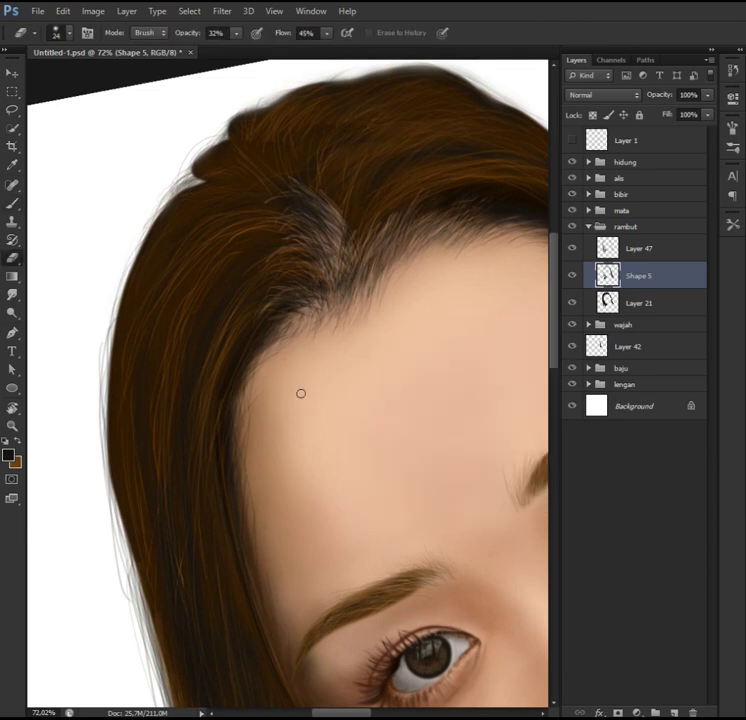
{"action": "key", "text": "b"}
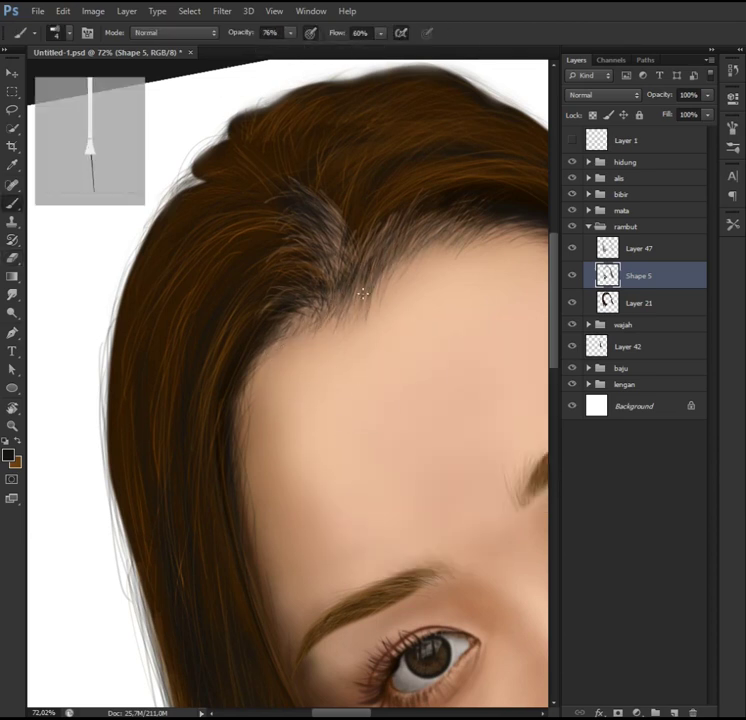
{"action": "key", "text": "e"}
{"action": "scroll", "coordinate": [270, 340], "scroll_direction": "down", "scroll_amount": 5}
{"action": "scroll", "coordinate": [270, 340], "scroll_direction": "down", "scroll_amount": 1}
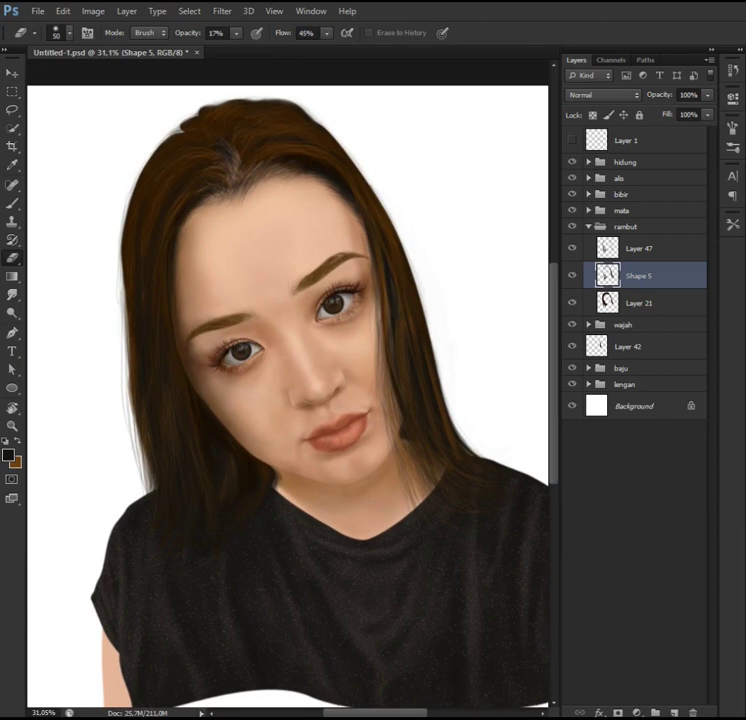
Step: Collapse the rambut group and select Layer 28 in the mata group with the Brush
{"action": "left_click", "coordinate": [588, 226]}
{"action": "left_click", "coordinate": [588, 210]}
{"action": "scroll", "coordinate": [306, 307], "scroll_direction": "up", "scroll_amount": 6}
{"action": "left_click", "coordinate": [636, 260]}
{"action": "key", "text": "b"}
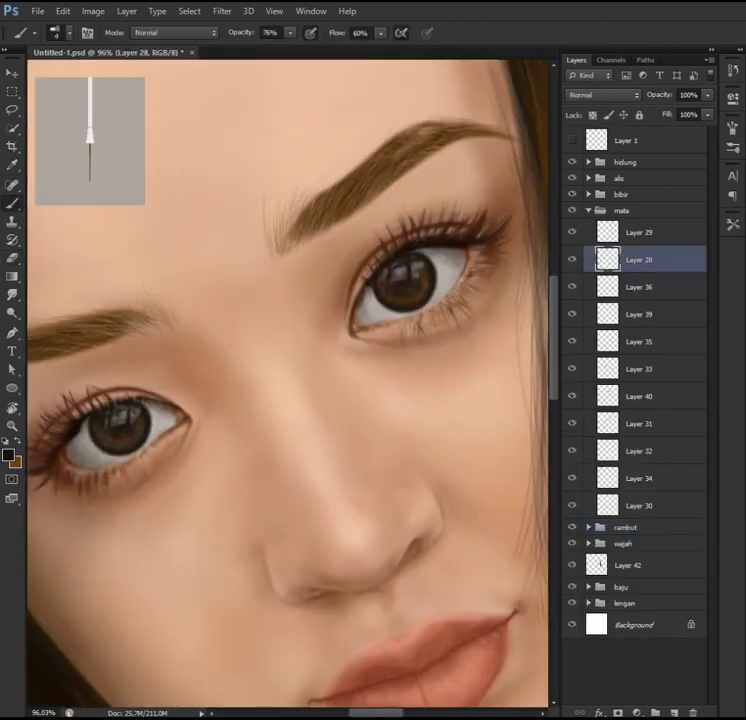
{"action": "scroll", "coordinate": [359, 463], "scroll_direction": "left", "scroll_amount": 5}
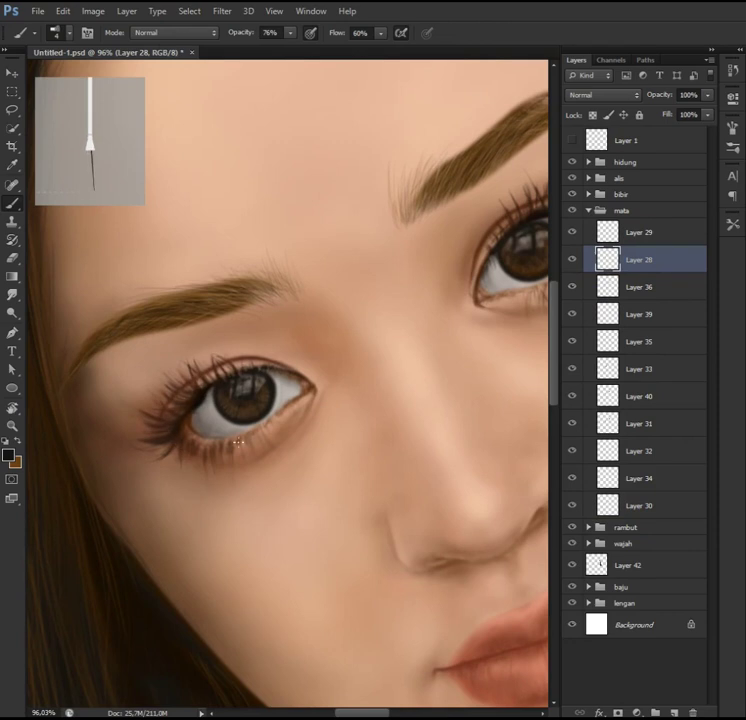
Step: Darken and smooth the eyebrow on Layer 16 in the alis group at 57% opacity
{"action": "left_click", "coordinate": [588, 210]}
{"action": "left_click", "coordinate": [588, 177]}
{"action": "left_click", "coordinate": [636, 227]}
{"action": "key", "text": "5"}
{"action": "key", "text": "7"}
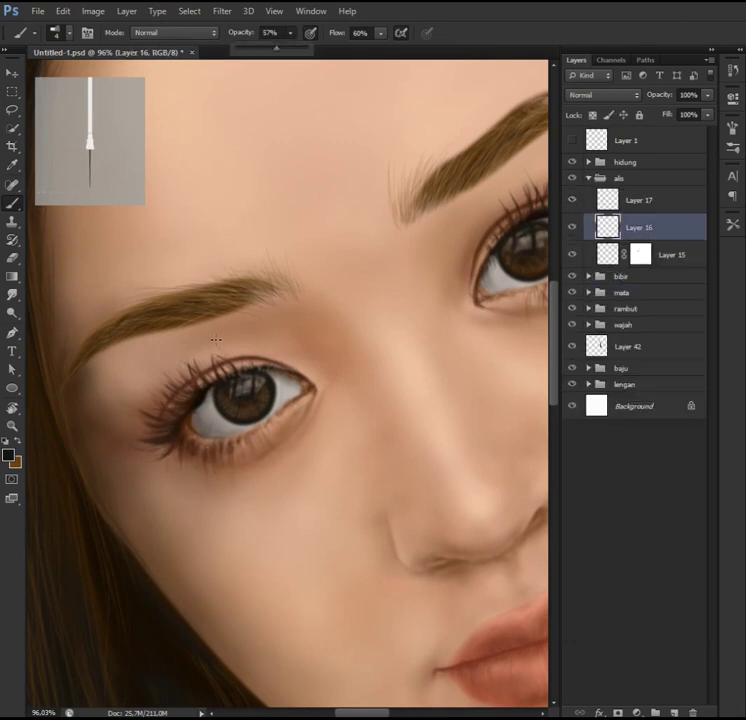
{"action": "left_click_drag", "start_coordinate": [300, 300], "coordinate": [193, 466]}
{"action": "left_click_drag", "start_coordinate": [189, 389], "coordinate": [195, 553]}
{"action": "key", "text": "o"}
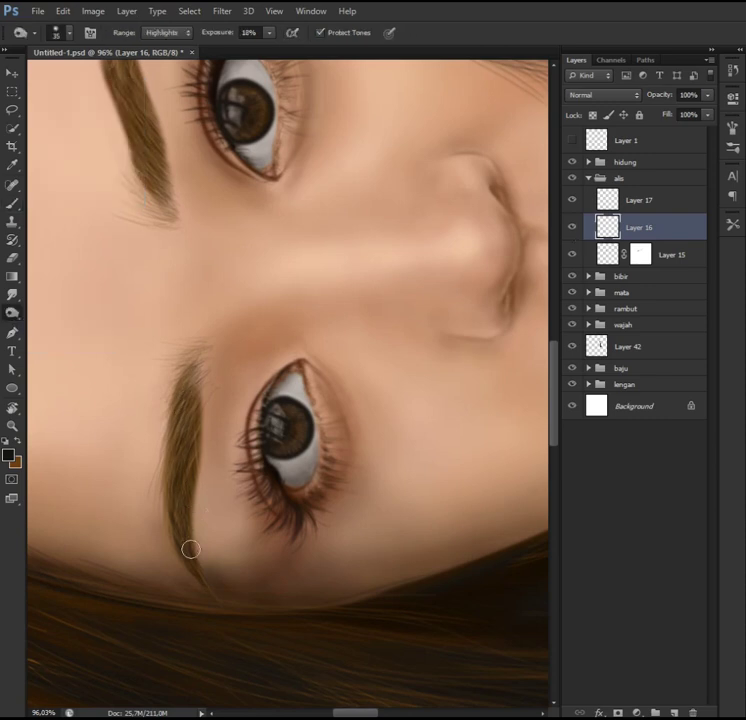
{"action": "key", "text": "b"}
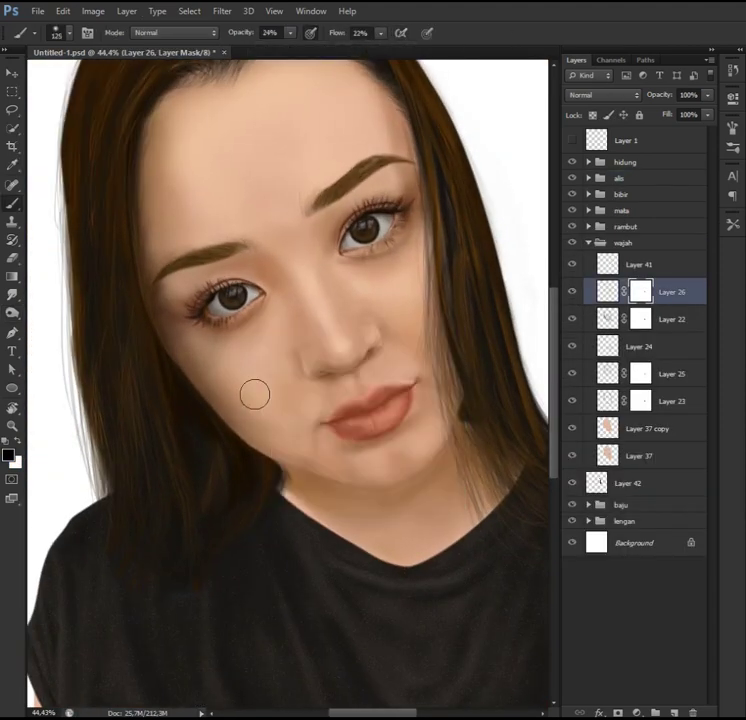
Step: Select Layer 37 copy and set the brush to 90 px with 100% opacity and flow
{"action": "left_click", "coordinate": [640, 319]}
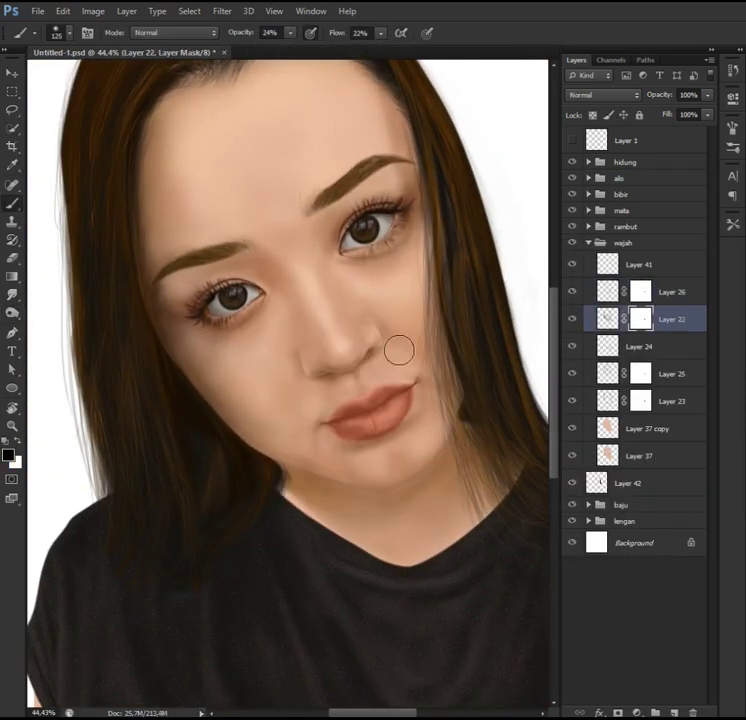
{"action": "left_click", "coordinate": [582, 346]}
{"action": "left_click", "coordinate": [585, 370]}
{"action": "left_click", "coordinate": [640, 428]}
{"action": "right_click", "coordinate": [335, 535]}
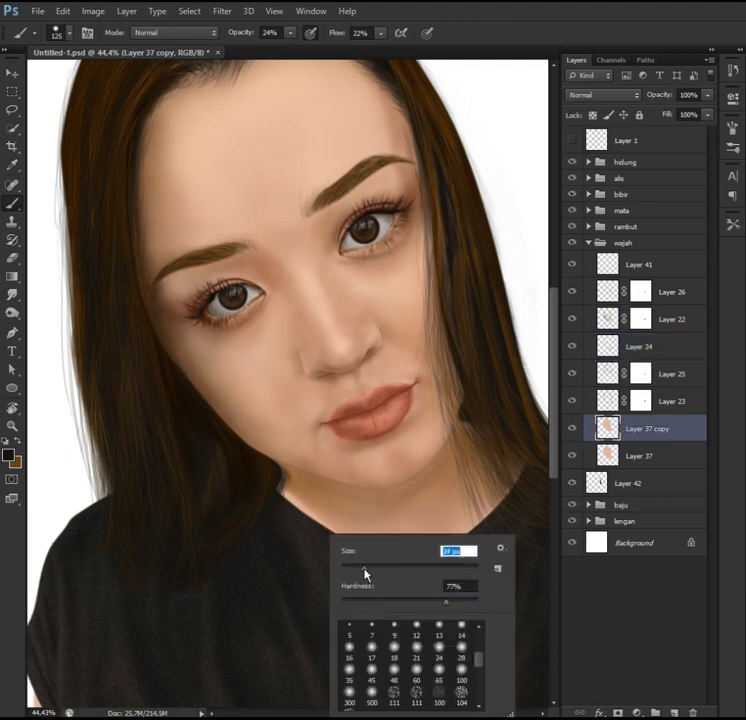
{"action": "key", "text": "Return"}
{"action": "key", "text": "9"}
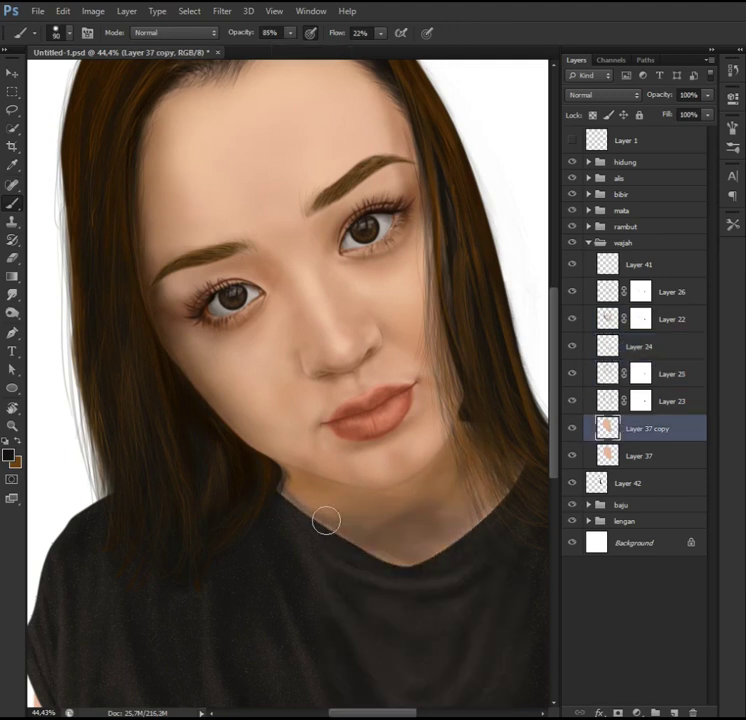
{"action": "key", "text": "0"}
{"action": "key", "text": "shift+0"}
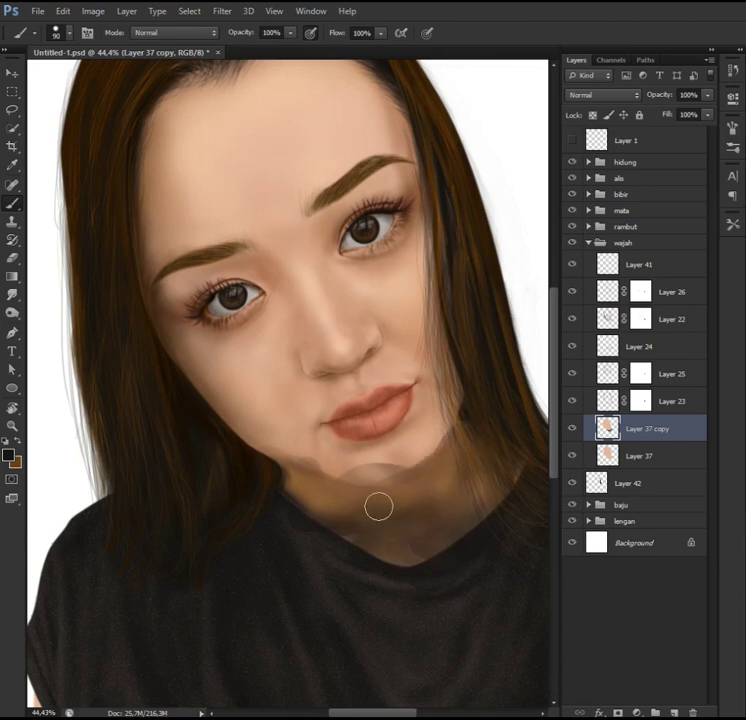
Step: Move Layer 37 copy below Layer 37 and merge them down, then open the rambut group
{"action": "key", "text": "ctrl+bracketleft"}
{"action": "scroll", "coordinate": [370, 505], "scroll_direction": "down", "scroll_amount": 3}
{"action": "key", "text": "ctrl+e"}
{"action": "scroll", "coordinate": [505, 484], "scroll_direction": "down", "scroll_amount": 1}
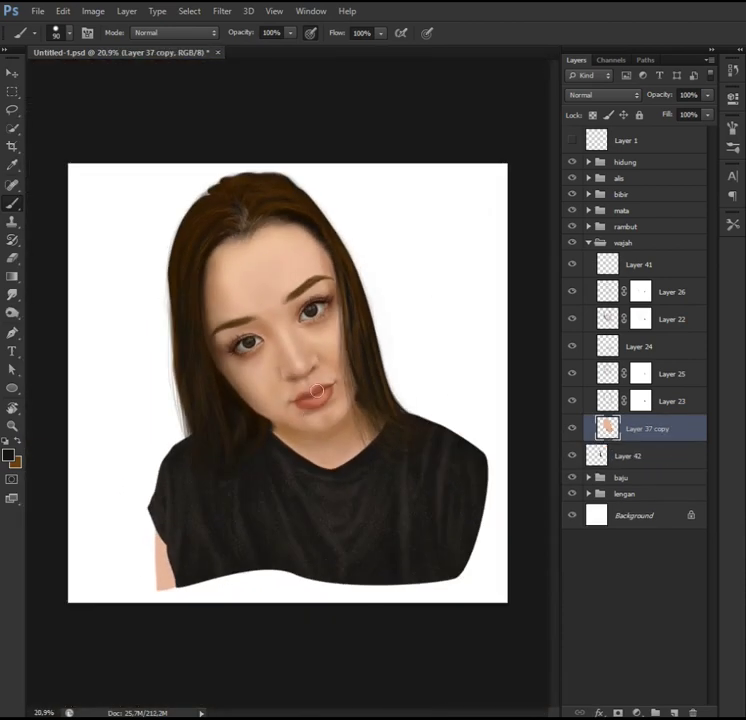
{"action": "scroll", "coordinate": [306, 412], "scroll_direction": "up", "scroll_amount": 1}
{"action": "scroll", "coordinate": [306, 412], "scroll_direction": "up", "scroll_amount": 2}
{"action": "left_click", "coordinate": [588, 243]}
{"action": "left_click", "coordinate": [578, 275]}
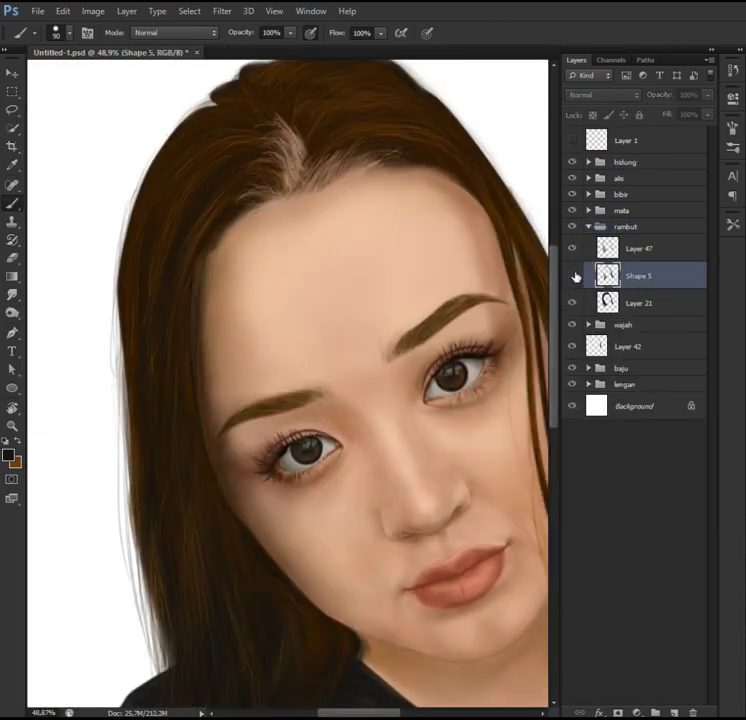
Step: Choose the fan-shaped hair strand brush preset at 65% opacity
{"action": "scroll", "coordinate": [231, 376], "scroll_direction": "up", "scroll_amount": 1}
{"action": "right_click", "coordinate": [245, 350]}
{"action": "left_click", "coordinate": [291, 506]}
{"action": "scroll", "coordinate": [365, 497], "scroll_direction": "down", "scroll_amount": 3}
{"action": "left_click", "coordinate": [350, 442]}
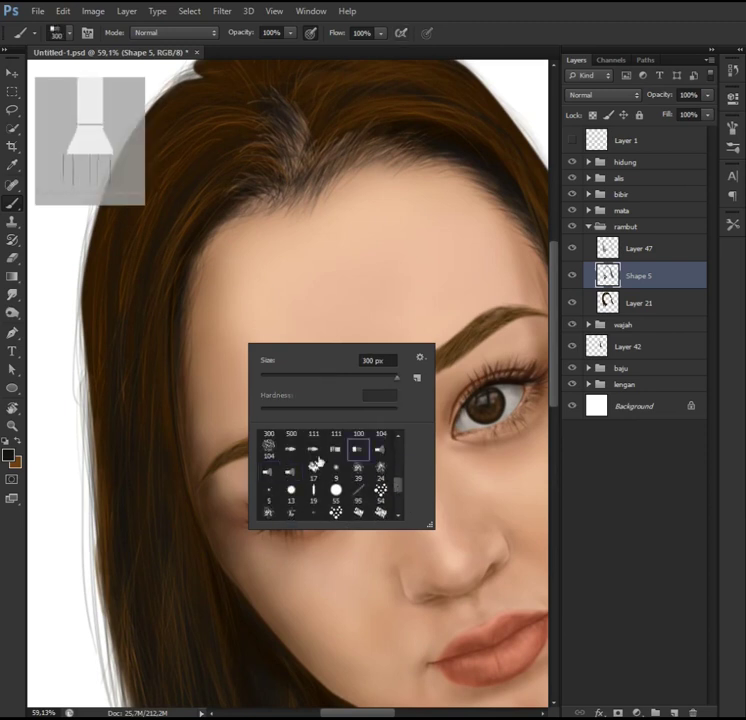
{"action": "key", "text": "Return"}
{"action": "key", "text": "6"}
{"action": "key", "text": "5"}
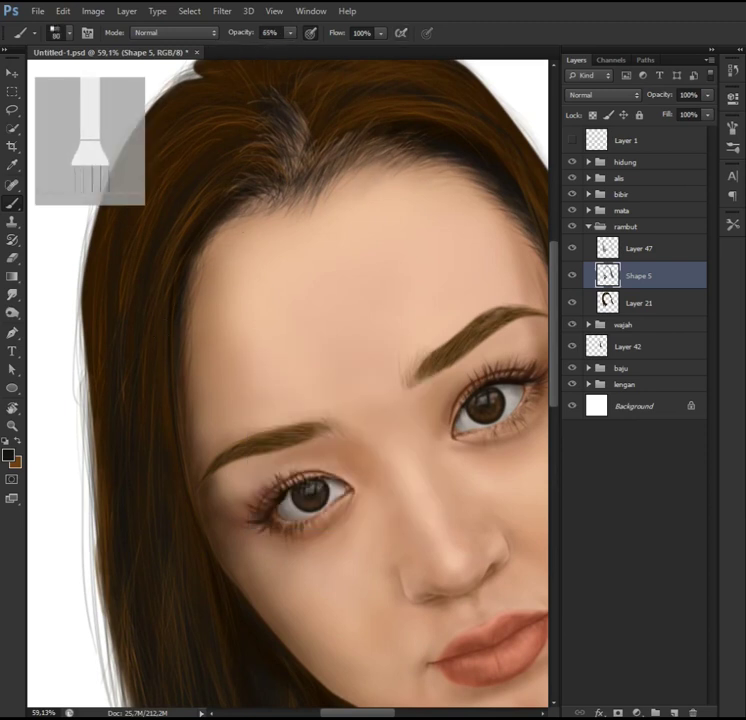
Step: Lower the brush to 50% opacity and about 58% flow while framing the head
{"action": "left_click_drag", "start_coordinate": [197, 360], "coordinate": [267, 525]}
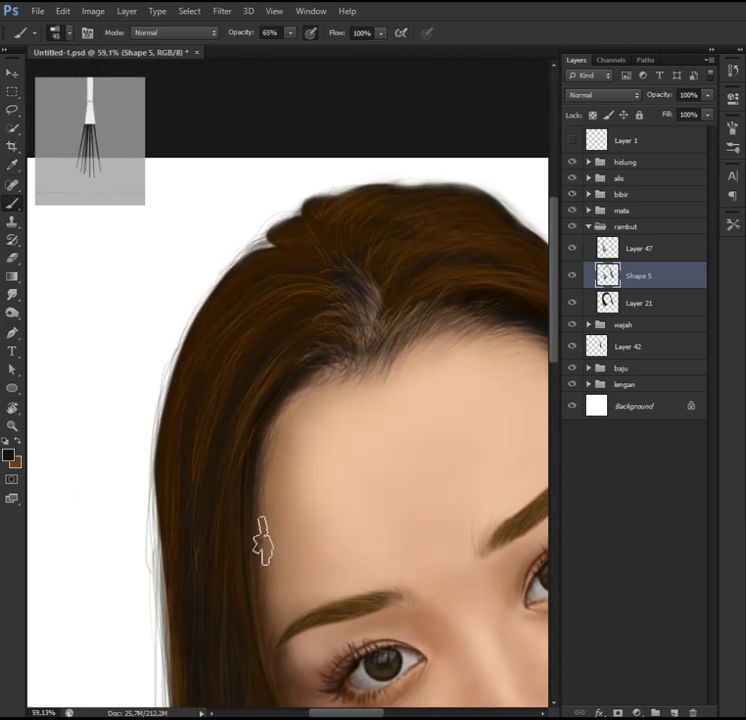
{"action": "key", "text": "5"}
{"action": "left_click_drag", "start_coordinate": [257, 638], "coordinate": [226, 453]}
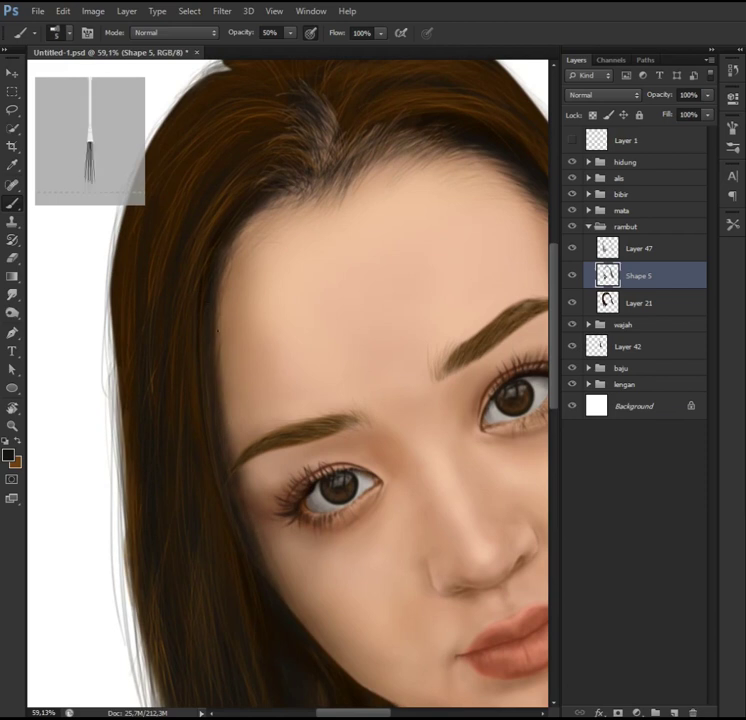
{"action": "key", "text": "shift+5"}
{"action": "key", "text": "shift+8"}
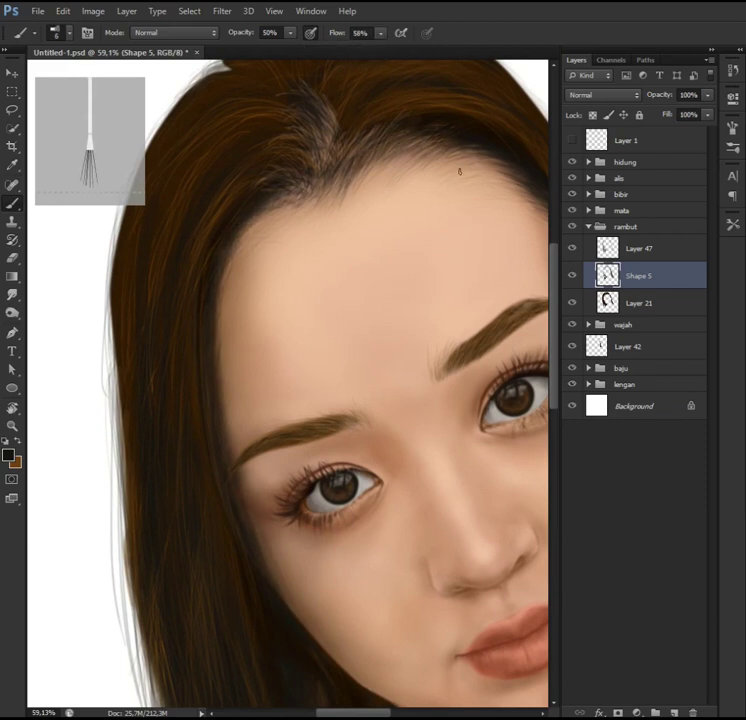
Step: Reframe the view around the face and left hairline, then collapse the rambut group
{"action": "left_click_drag", "start_coordinate": [460, 171], "coordinate": [307, 180]}
{"action": "left_click_drag", "start_coordinate": [491, 304], "coordinate": [408, 225]}
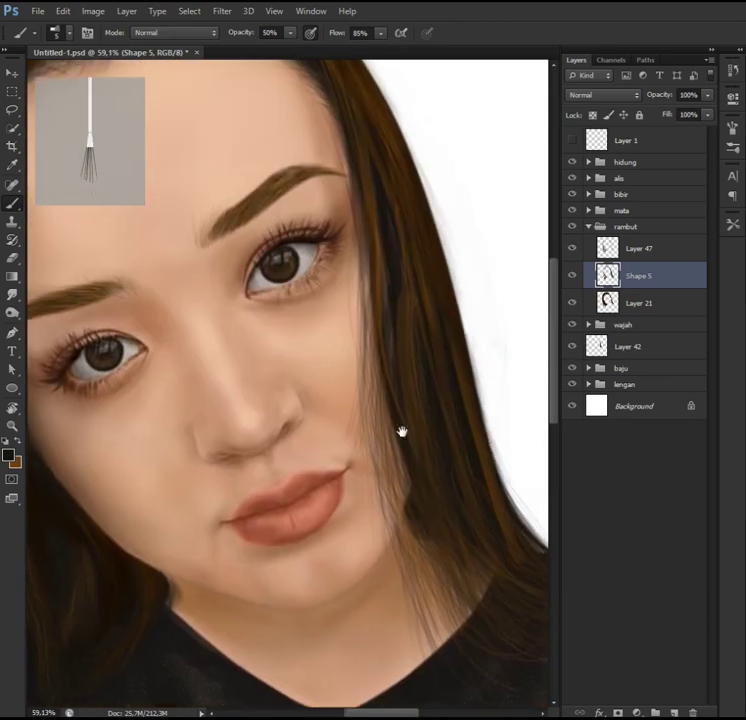
{"action": "left_click_drag", "start_coordinate": [468, 532], "coordinate": [401, 431]}
{"action": "left_click_drag", "start_coordinate": [451, 580], "coordinate": [363, 479]}
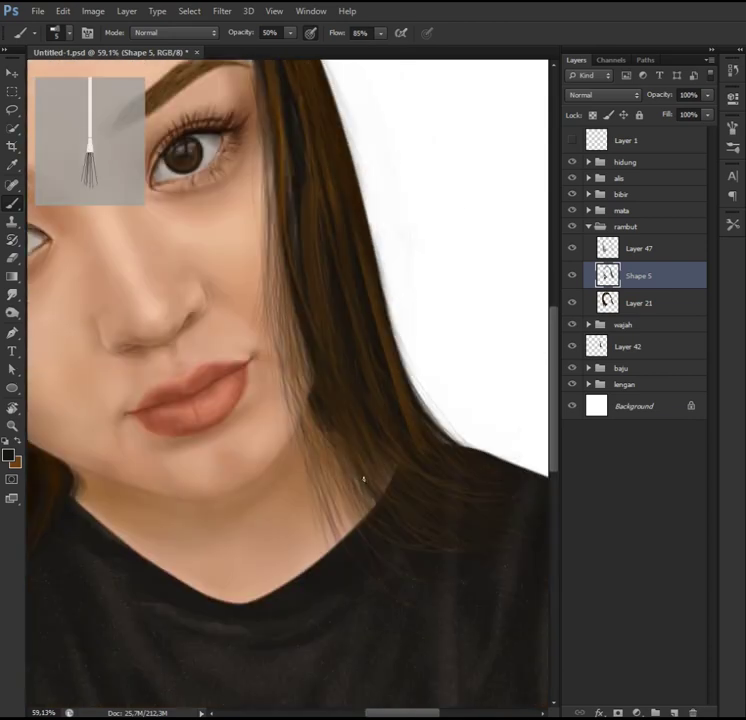
{"action": "left_click_drag", "start_coordinate": [383, 375], "coordinate": [78, 293]}
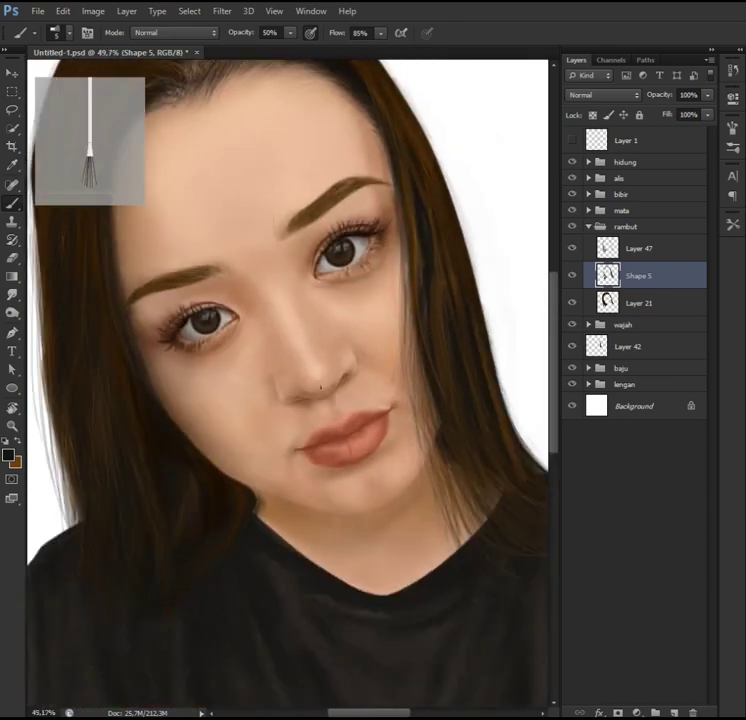
{"action": "left_click_drag", "start_coordinate": [152, 315], "coordinate": [221, 319]}
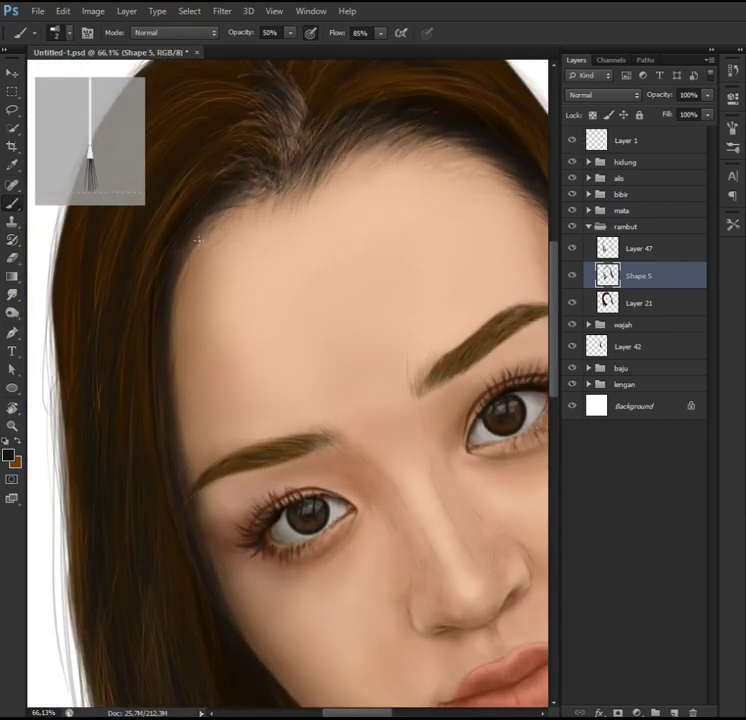
{"action": "left_click_drag", "start_coordinate": [437, 138], "coordinate": [297, 183]}
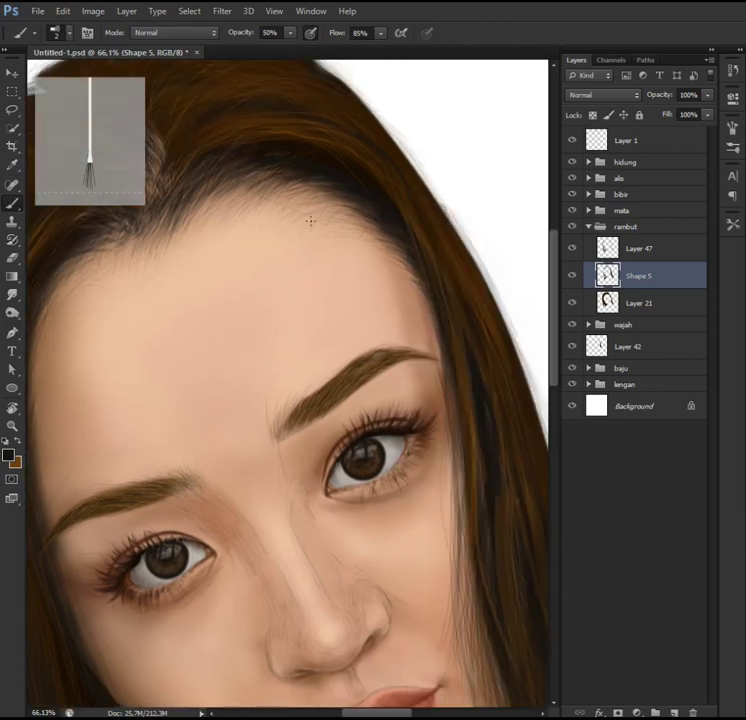
{"action": "scroll", "coordinate": [331, 396], "scroll_direction": "left", "scroll_amount": 3}
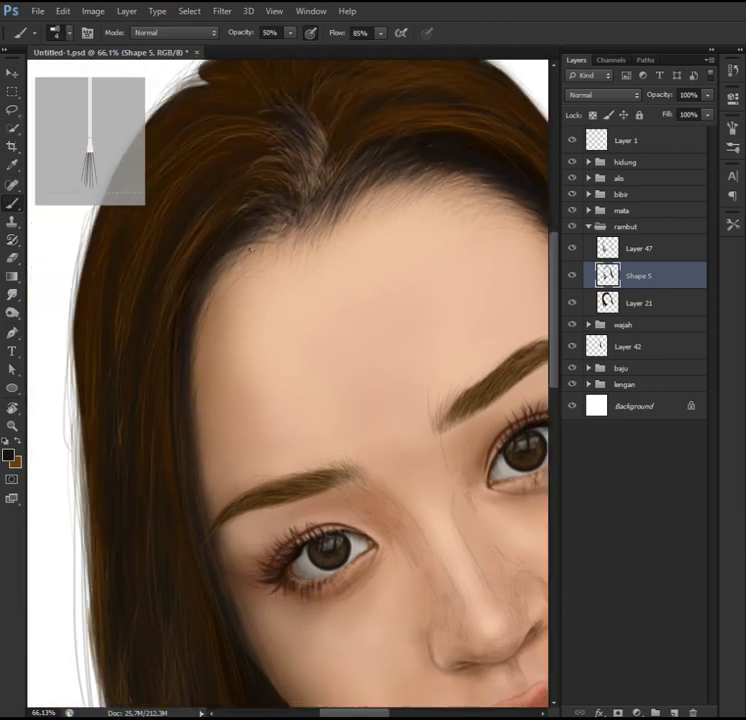
{"action": "scroll", "coordinate": [306, 422], "scroll_direction": "down", "scroll_amount": 3}
{"action": "scroll", "coordinate": [280, 391], "scroll_direction": "up", "scroll_amount": 3}
{"action": "left_click", "coordinate": [589, 242]}
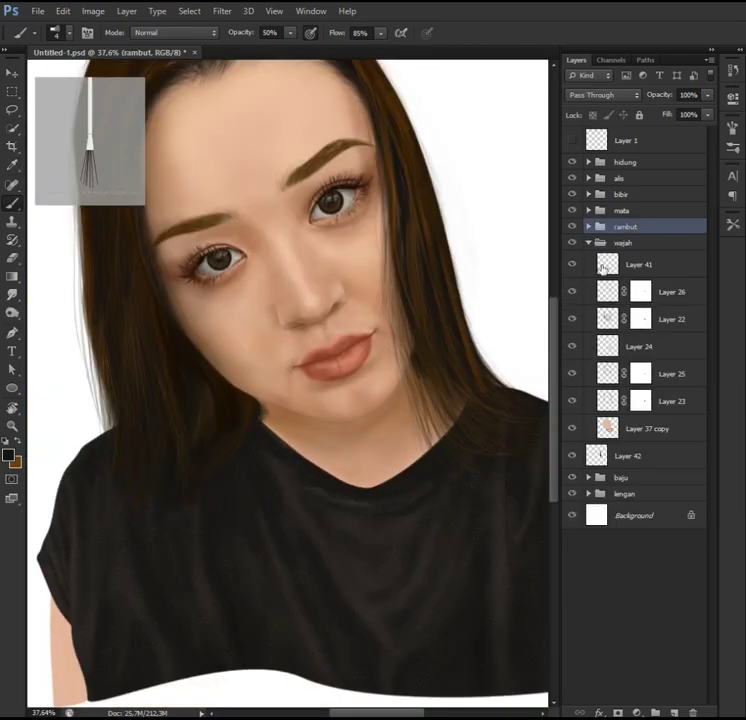
Step: Select Layer 41 in the face group and set a light peach foreground colour
{"action": "left_click", "coordinate": [630, 264]}
{"action": "key", "text": "x"}
{"action": "left_click", "coordinate": [9, 455]}
{"action": "key", "text": "Return"}
{"action": "key", "text": "b"}
Step: Blend the skin with a soft round brush at 36% opacity, resizing between about 45 and 80
{"action": "right_click", "coordinate": [258, 318]}
{"action": "left_click", "coordinate": [366, 446]}
{"action": "key", "text": "Return"}
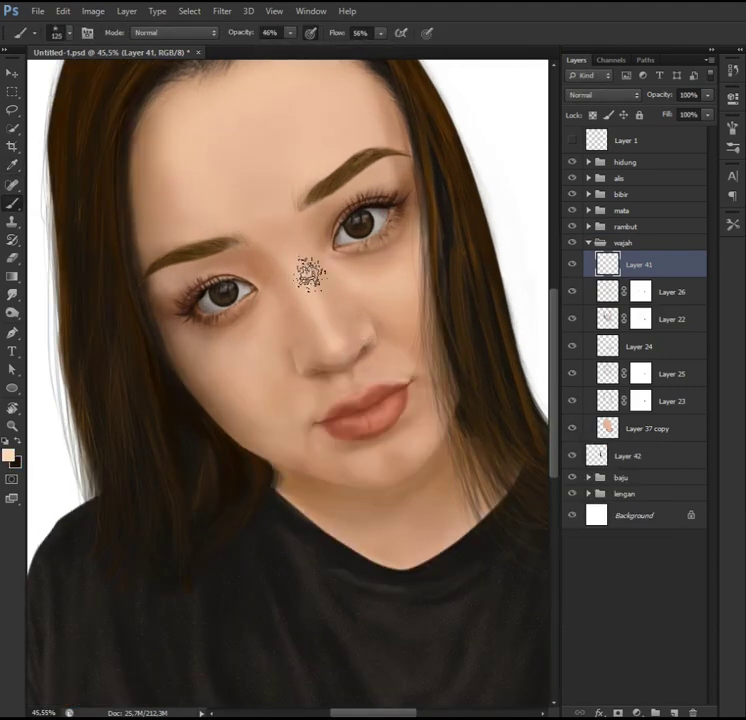
{"action": "right_click", "coordinate": [315, 338]}
{"action": "key", "text": "Return"}
{"action": "key", "text": "bracketleft"}
{"action": "key", "text": "bracketleft"}
{"action": "key", "text": "bracketleft"}
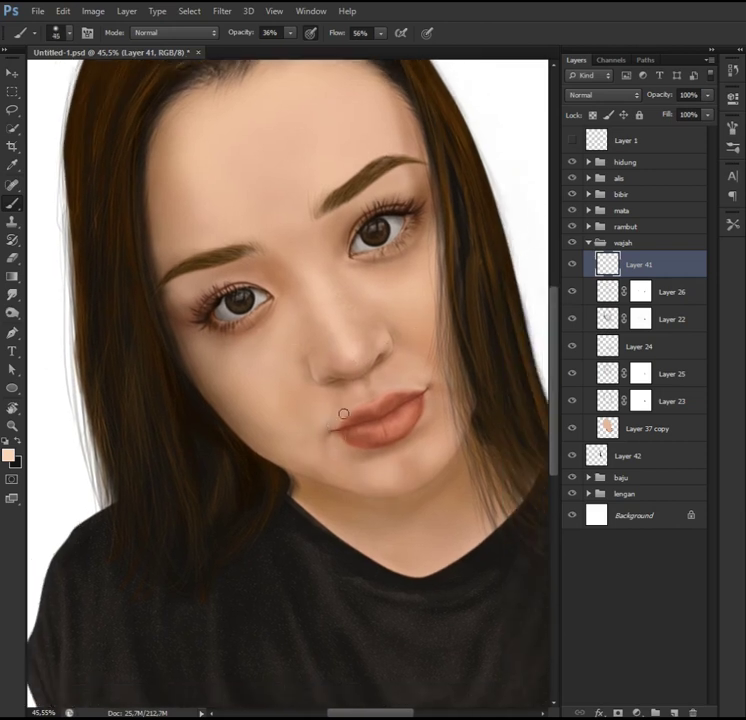
{"action": "key", "text": "bracketright"}
{"action": "key", "text": "bracketright"}
{"action": "key", "text": "bracketright"}
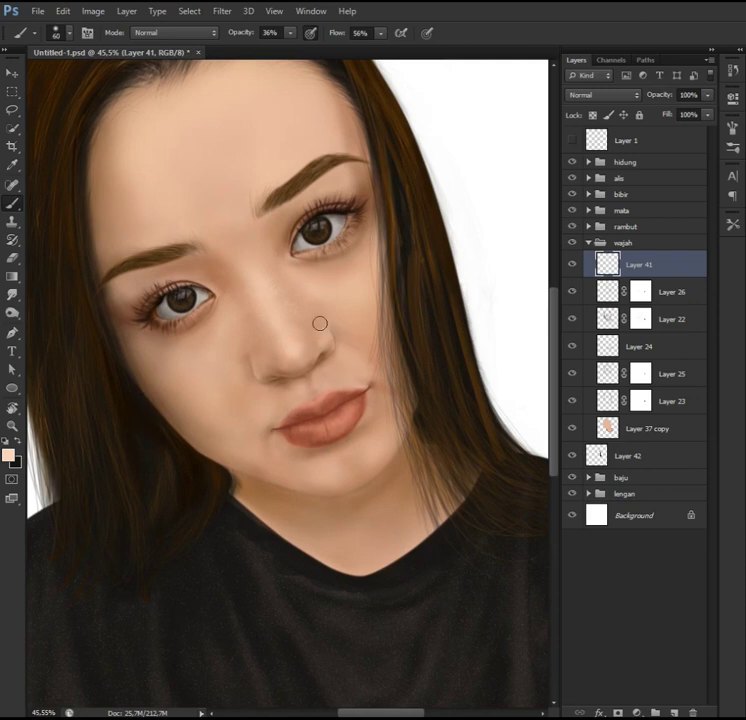
{"action": "scroll", "coordinate": [370, 440], "scroll_direction": "down", "scroll_amount": 3}
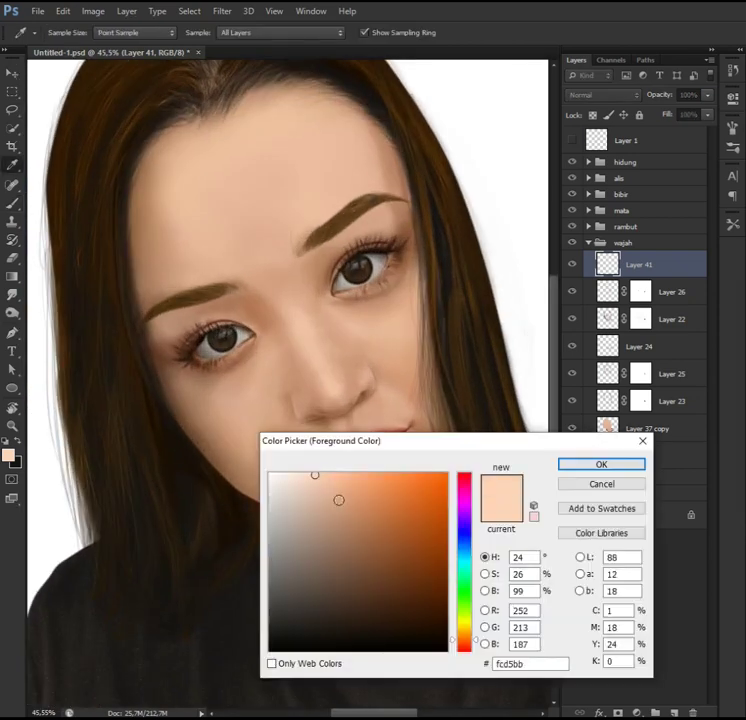
{"action": "key", "text": "bracketleft"}
{"action": "key", "text": "bracketleft"}
{"action": "key", "text": "bracketleft"}
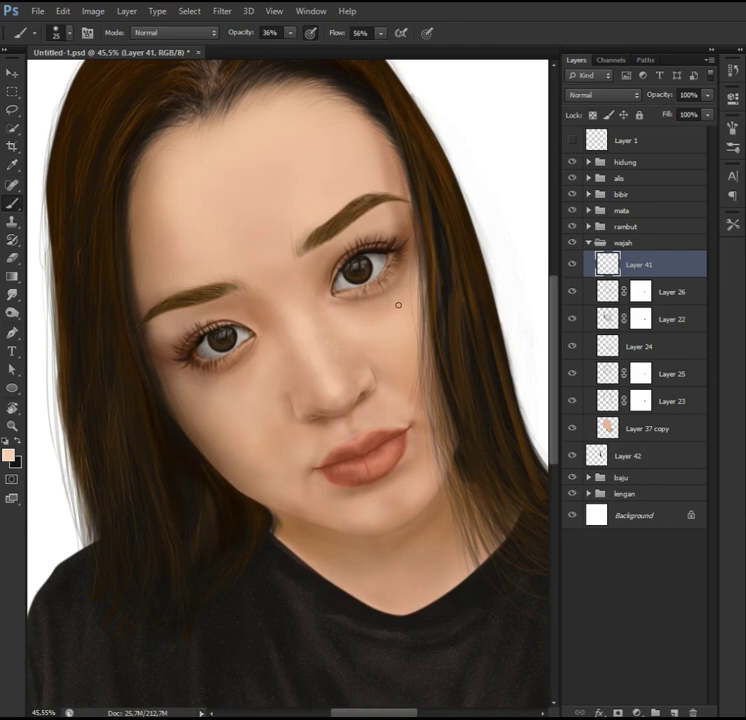
Step: Add a new layer above Layer 36 in the mata group, then reselect Layer 41
{"action": "left_click", "coordinate": [588, 210]}
{"action": "left_click", "coordinate": [630, 287]}
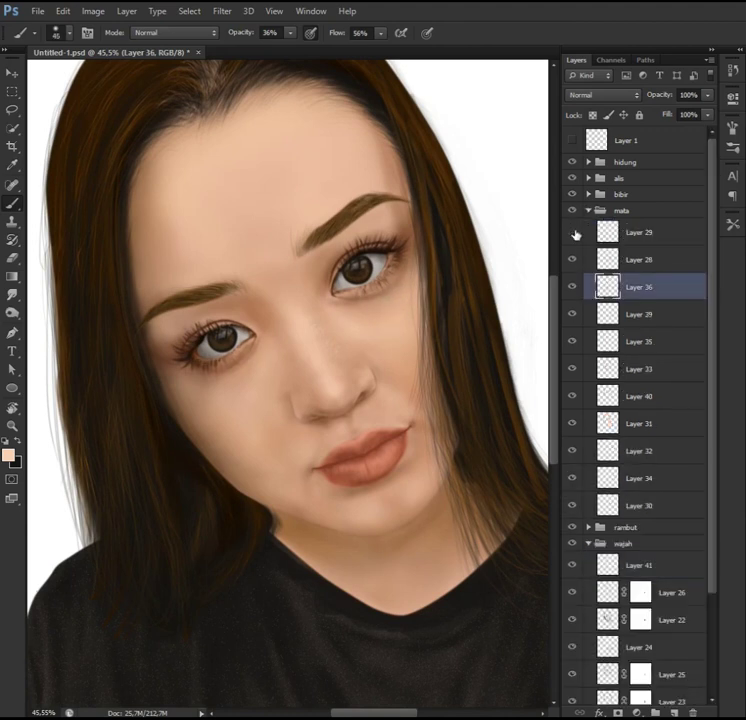
{"action": "key", "text": "ctrl+shift+alt+n"}
{"action": "left_click", "coordinate": [588, 210]}
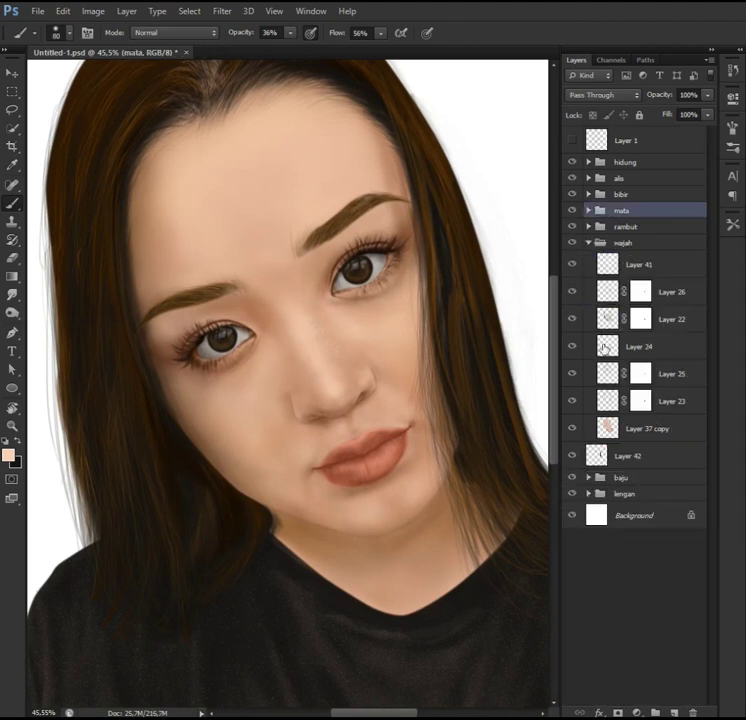
{"action": "left_click", "coordinate": [630, 265]}
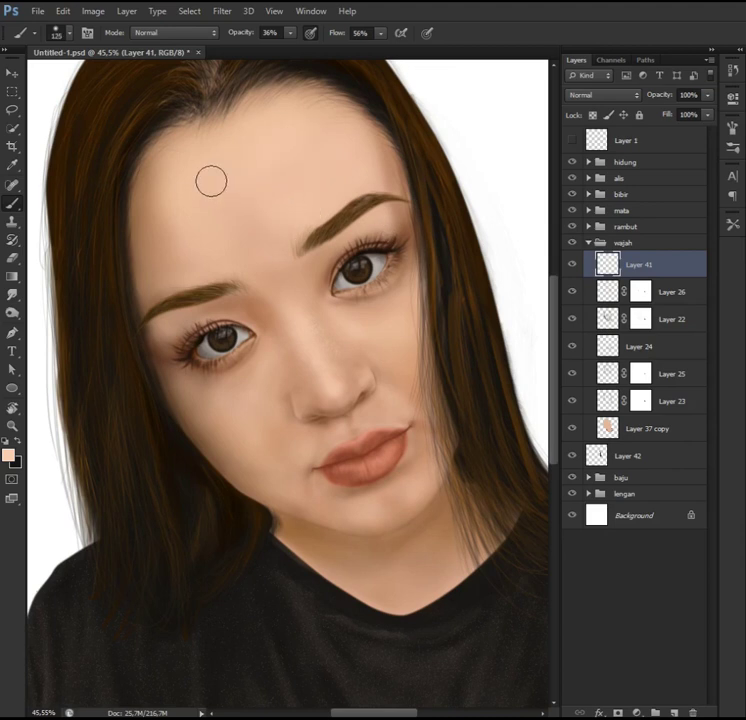
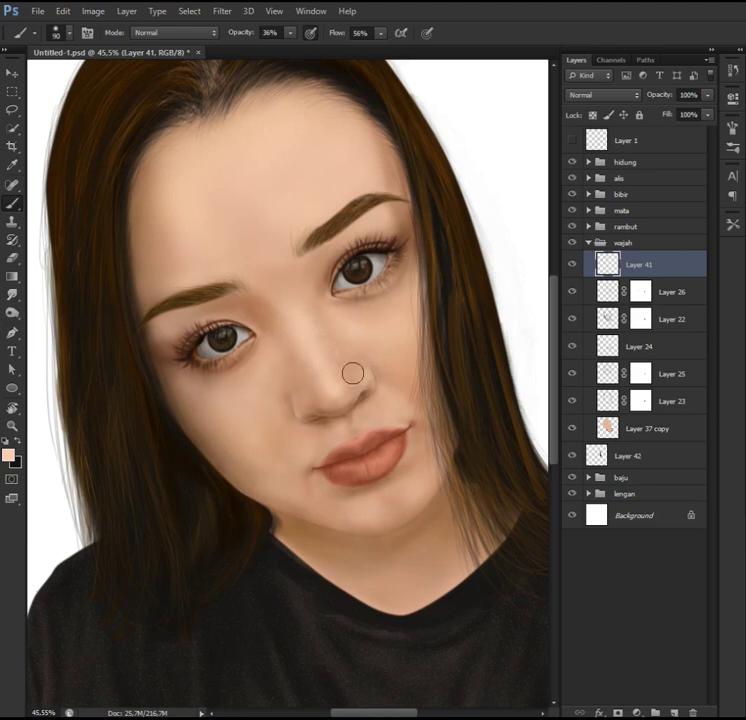
Step: Select Layer 45 in the lengan group, load the arm skin selection and add a new layer
{"action": "scroll", "coordinate": [333, 459], "scroll_direction": "down", "scroll_amount": 3}
{"action": "left_click", "coordinate": [588, 243]}
{"action": "left_click", "coordinate": [588, 302]}
{"action": "left_click", "coordinate": [638, 324]}
{"action": "scroll", "coordinate": [212, 433], "scroll_direction": "up", "scroll_amount": 3}
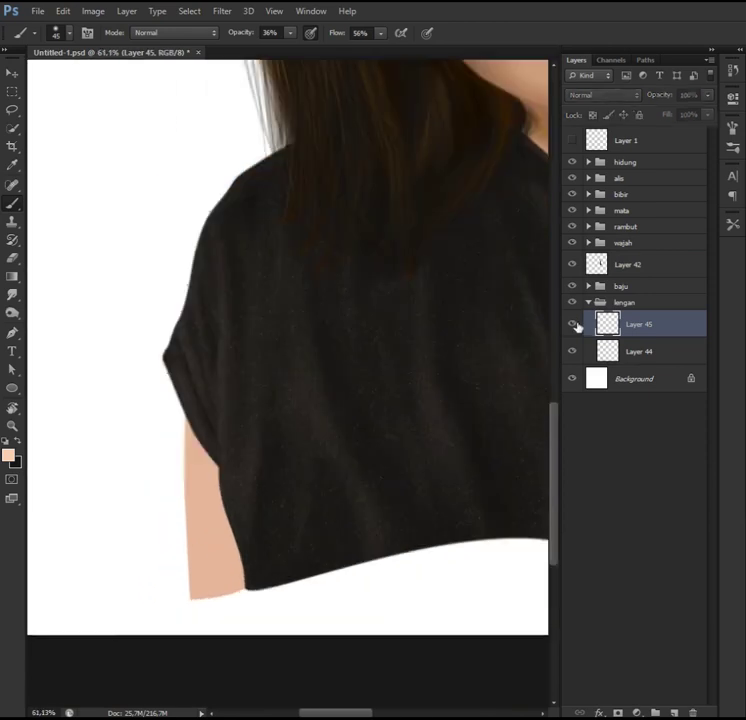
{"action": "key", "text": "i"}
{"action": "key", "text": "b"}
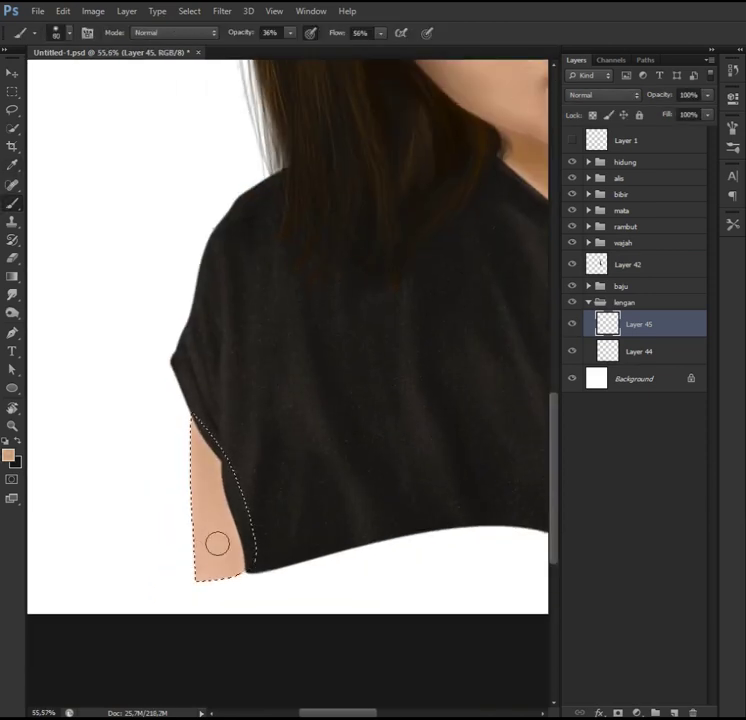
{"action": "key", "text": "ctrl+shift+alt+n"}
Step: Add a Color Balance adjustment to the bibir lips group, shifting midtones toward red
{"action": "scroll", "coordinate": [191, 431], "scroll_direction": "down", "scroll_amount": 3}
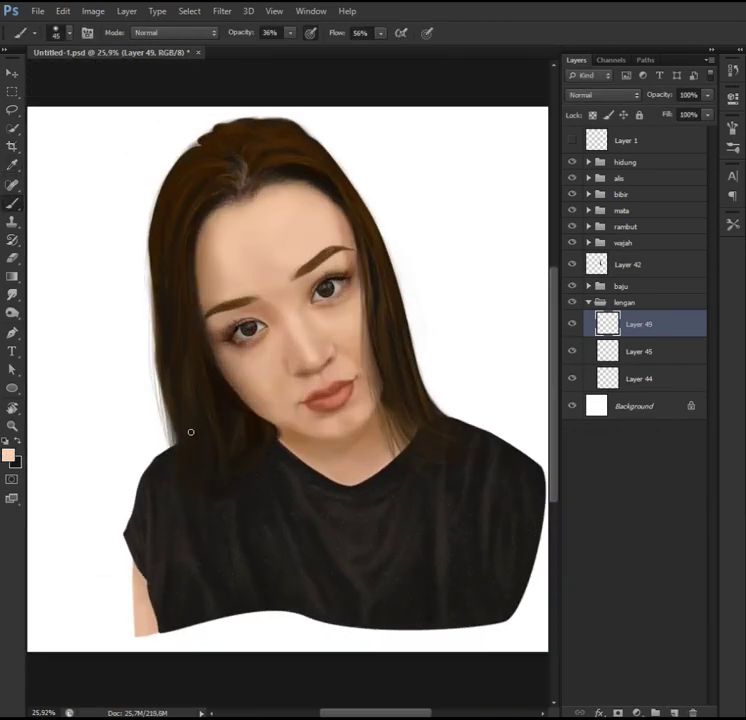
{"action": "scroll", "coordinate": [191, 431], "scroll_direction": "up", "scroll_amount": 3}
{"action": "left_click", "coordinate": [588, 302]}
{"action": "left_click", "coordinate": [612, 194]}
{"action": "left_click", "coordinate": [637, 712]}
{"action": "left_click", "coordinate": [658, 556]}
{"action": "left_click_drag", "start_coordinate": [590, 166], "coordinate": [596, 166]}
{"action": "left_click", "coordinate": [622, 147]}
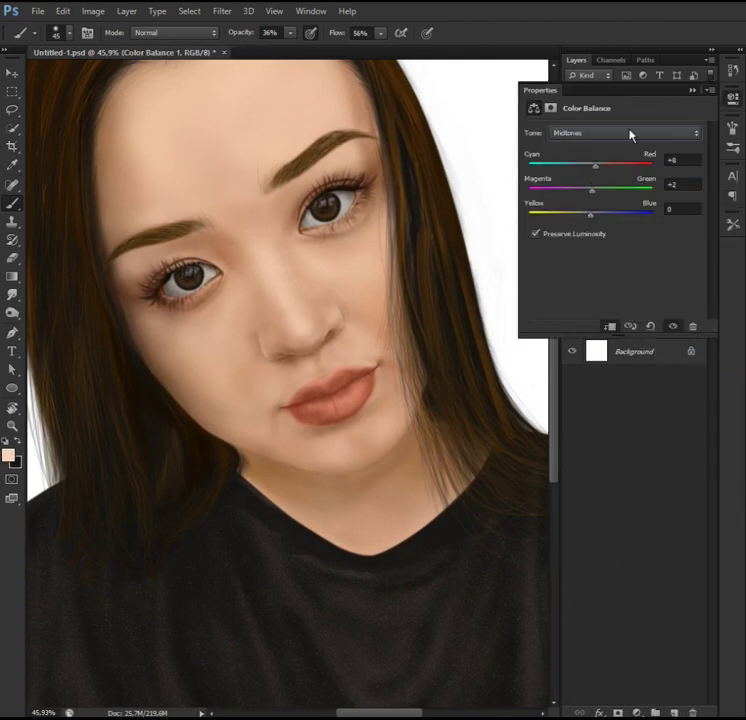
{"action": "key", "text": "Down"}
{"action": "key", "text": "Down"}
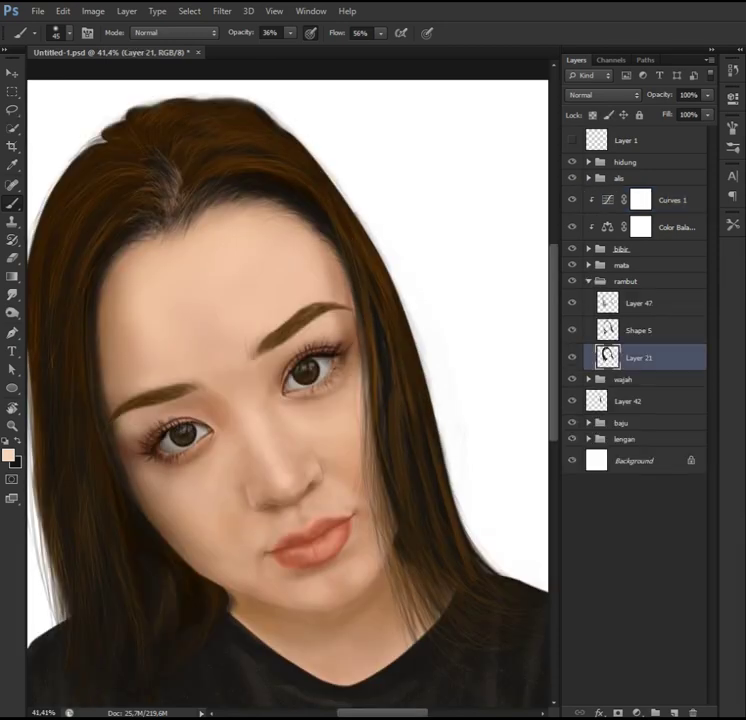
{"action": "left_click", "coordinate": [596, 331]}
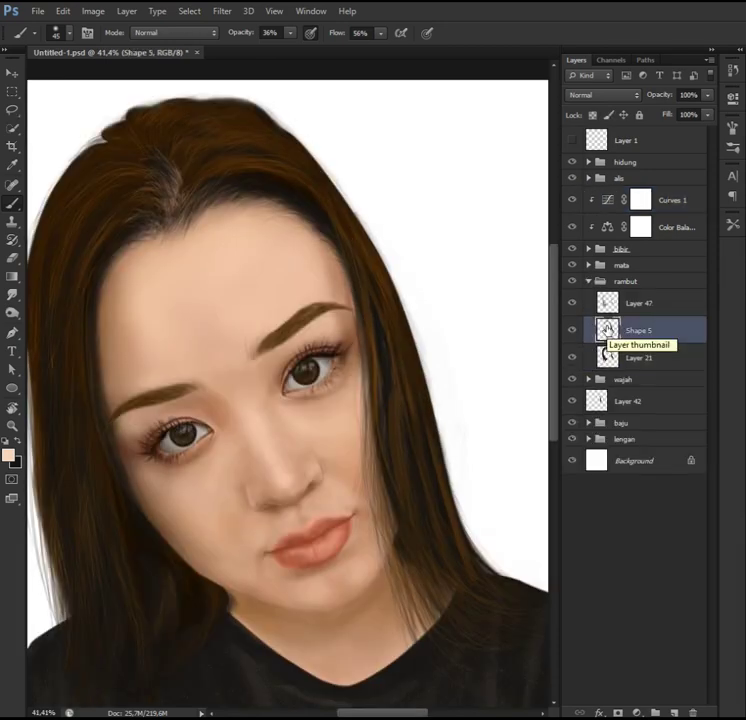
Step: Pick a dark hair brown and frame the hairline and top of the hair
{"action": "scroll", "coordinate": [320, 303], "scroll_direction": "up", "scroll_amount": 3}
{"action": "right_click", "coordinate": [315, 357]}
{"action": "key", "text": "Escape"}
{"action": "left_click", "coordinate": [414, 388], "text": "alt"}
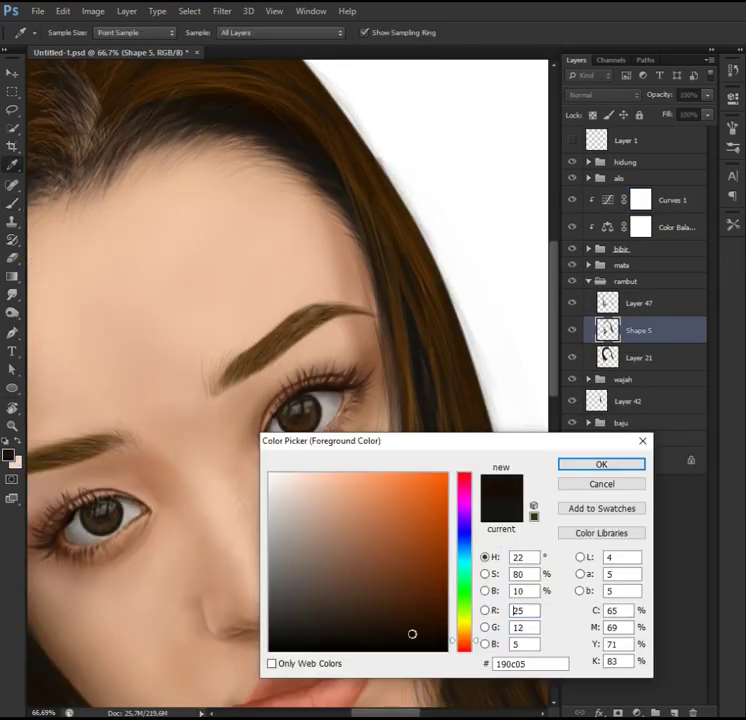
{"action": "left_click_drag", "start_coordinate": [308, 196], "coordinate": [393, 258]}
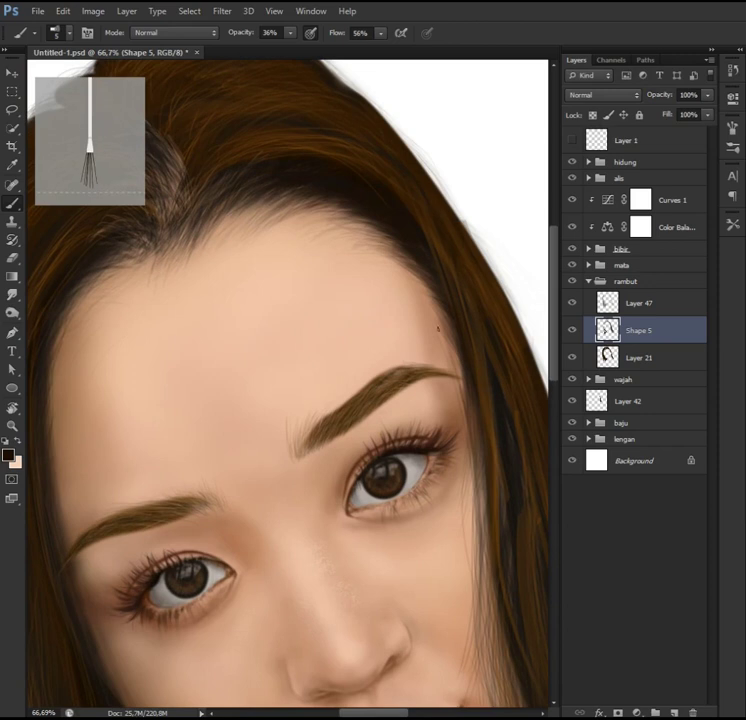
{"action": "left_click_drag", "start_coordinate": [358, 194], "coordinate": [493, 219]}
{"action": "scroll", "coordinate": [170, 462], "scroll_direction": "down", "scroll_amount": 3}
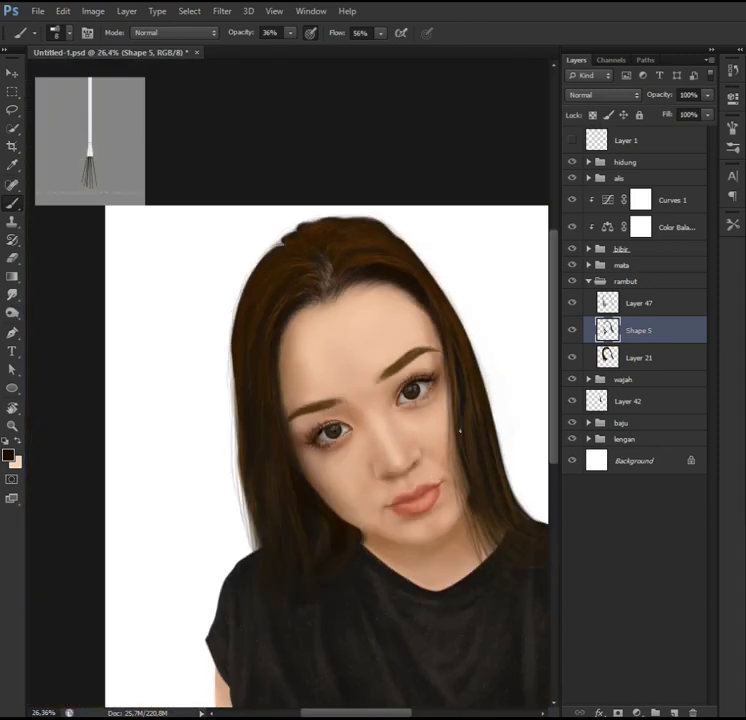
{"action": "scroll", "coordinate": [310, 405], "scroll_direction": "up", "scroll_amount": 3}
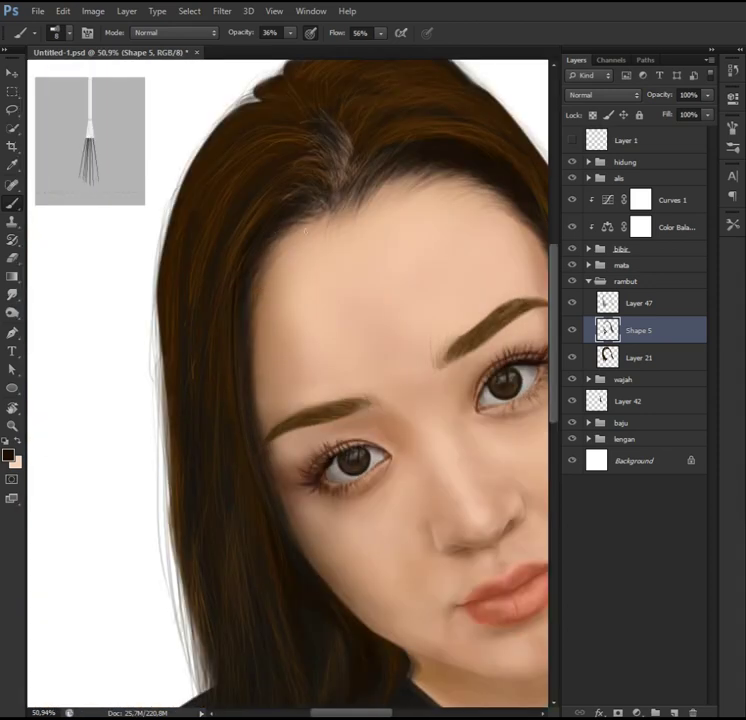
{"action": "scroll", "coordinate": [248, 400], "scroll_direction": "down", "scroll_amount": 3}
{"action": "scroll", "coordinate": [311, 407], "scroll_direction": "up", "scroll_amount": 3}
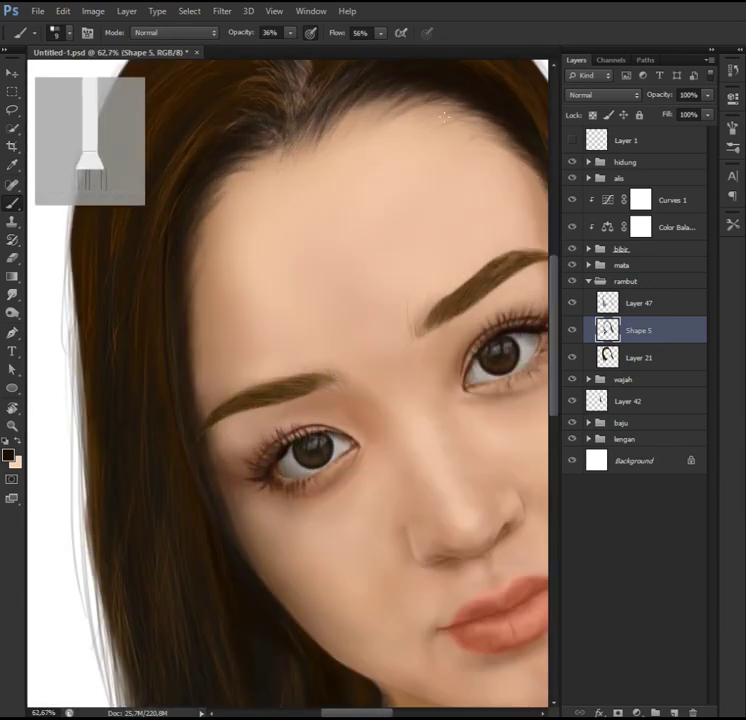
{"action": "left_click_drag", "start_coordinate": [493, 127], "coordinate": [442, 321]}
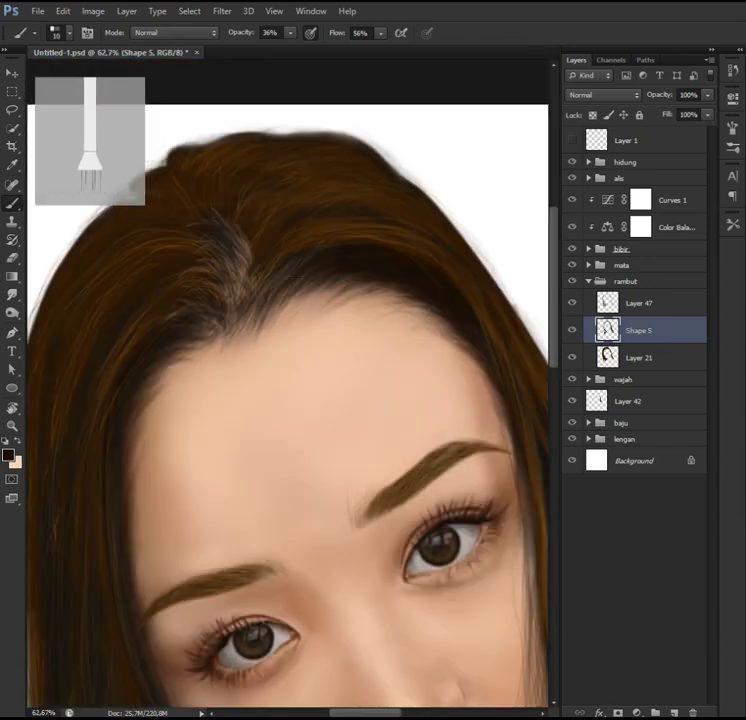
{"action": "mouse_move", "coordinate": [268, 301]}
{"action": "left_mouse_down"}
{"action": "mouse_move", "coordinate": [428, 301]}
{"action": "mouse_move", "coordinate": [348, 326]}
{"action": "left_mouse_up"}
Step: Paint fine dark-brown strands along the hairline with 63% opacity and 100% flow
{"action": "key", "text": "6"}
{"action": "key", "text": "3"}
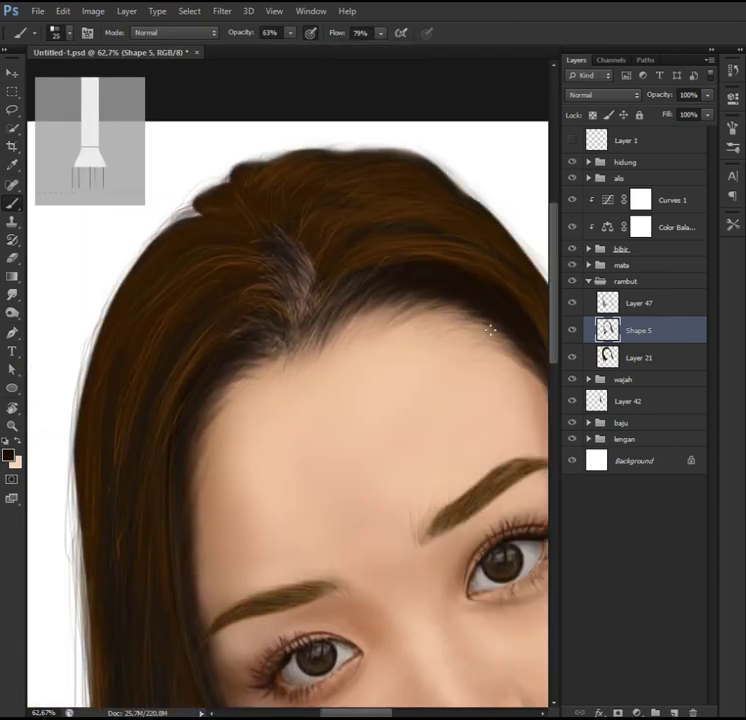
{"action": "left_click_drag", "start_coordinate": [530, 331], "coordinate": [450, 344]}
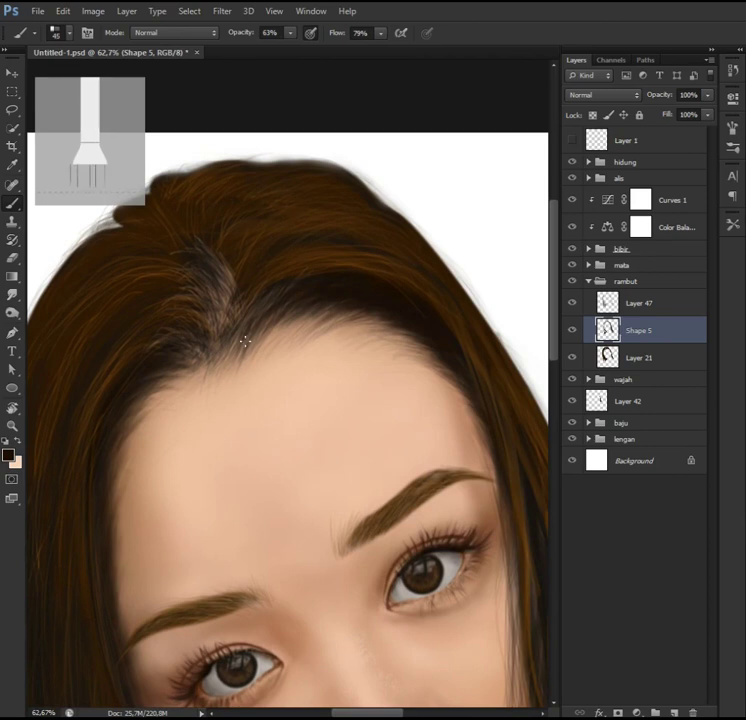
{"action": "scroll", "coordinate": [233, 367], "scroll_direction": "down", "scroll_amount": 2}
{"action": "key", "text": "shift+0"}
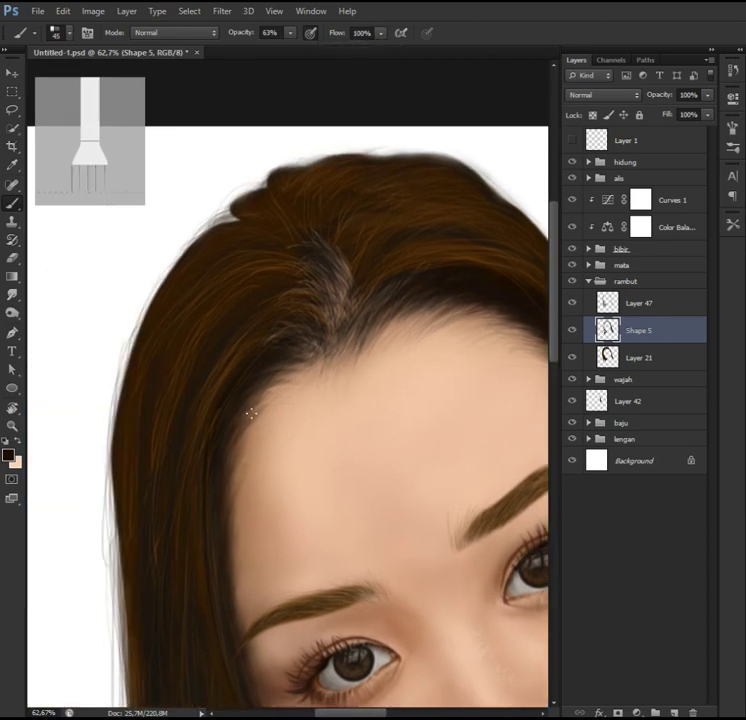
{"action": "scroll", "coordinate": [371, 377], "scroll_direction": "down", "scroll_amount": 2}
{"action": "scroll", "coordinate": [371, 377], "scroll_direction": "down", "scroll_amount": 2}
Step: Add a Color Balance layer for the face, nudging toward red and then magenta
{"action": "key", "text": "Return"}
{"action": "left_click_drag", "start_coordinate": [591, 164], "coordinate": [598, 172]}
{"action": "left_click_drag", "start_coordinate": [591, 189], "coordinate": [597, 192]}
{"action": "key", "text": "alt+2"}
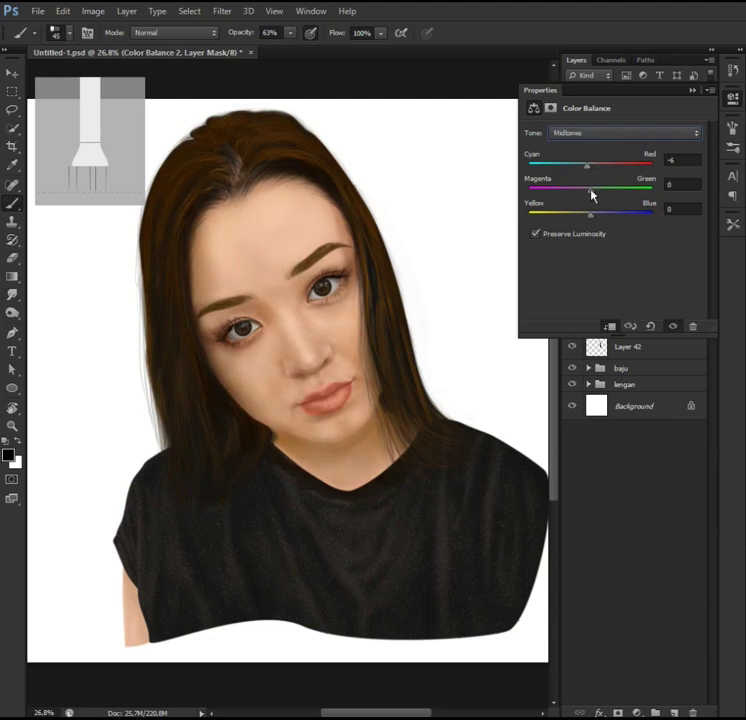
Step: Adjust the face Color Balance highlights and close its properties
{"action": "key", "text": "alt+3"}
{"action": "left_click", "coordinate": [574, 305]}
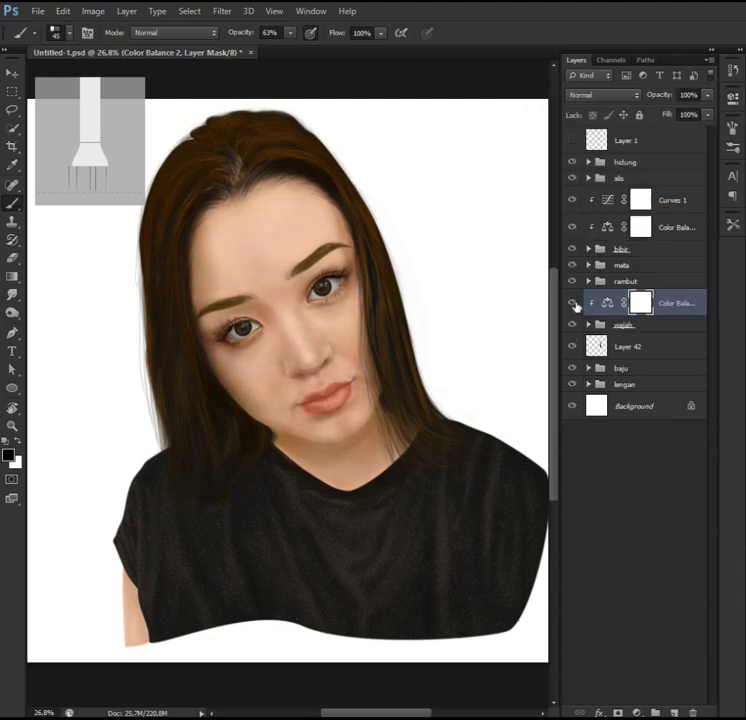
{"action": "scroll", "coordinate": [312, 347], "scroll_direction": "up", "scroll_amount": 3}
{"action": "scroll", "coordinate": [365, 507], "scroll_direction": "down", "scroll_amount": 3}
{"action": "right_click", "coordinate": [330, 430]}
{"action": "scroll", "coordinate": [365, 507], "scroll_direction": "up", "scroll_amount": 1}
Step: Review the lips Color Balance settings and save the painting with Ctrl+S
{"action": "left_click", "coordinate": [620, 248]}
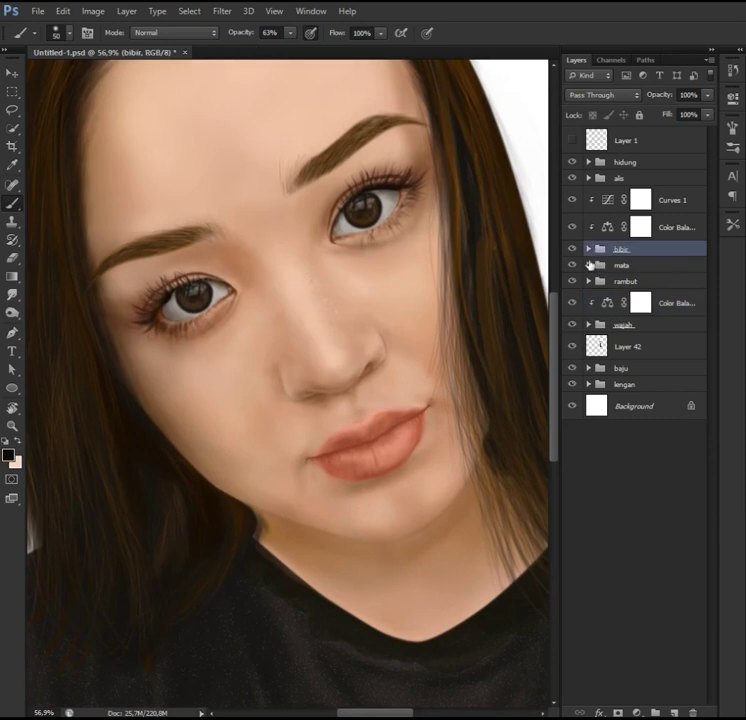
{"action": "double_click", "coordinate": [607, 227]}
{"action": "scroll", "coordinate": [363, 413], "scroll_direction": "down", "scroll_amount": 4}
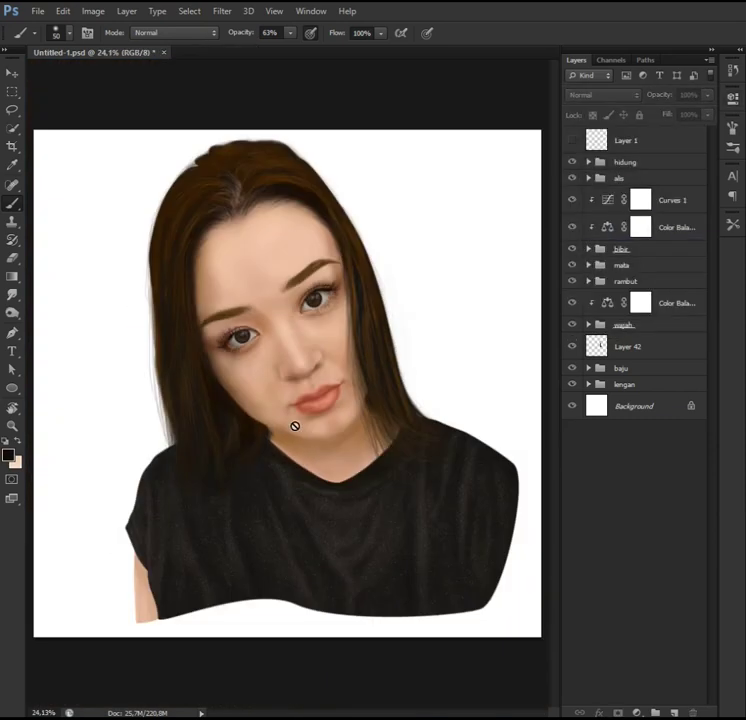
{"action": "scroll", "coordinate": [178, 316], "scroll_direction": "up", "scroll_amount": 1}
{"action": "key", "text": "ctrl+s"}
Step: Expand the wajah group, select Layer 41 and pick a peach skin colour
{"action": "scroll", "coordinate": [441, 498], "scroll_direction": "down", "scroll_amount": 2}
{"action": "scroll", "coordinate": [454, 494], "scroll_direction": "up", "scroll_amount": 1}
{"action": "scroll", "coordinate": [335, 423], "scroll_direction": "up", "scroll_amount": 1}
{"action": "scroll", "coordinate": [414, 353], "scroll_direction": "up", "scroll_amount": 2}
{"action": "scroll", "coordinate": [381, 302], "scroll_direction": "up", "scroll_amount": 1}
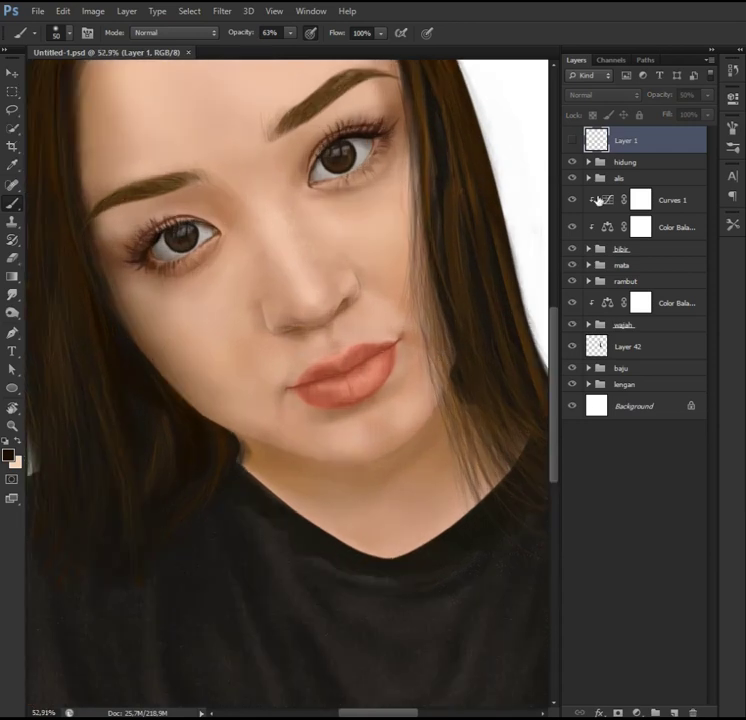
{"action": "left_click", "coordinate": [587, 326]}
{"action": "left_click", "coordinate": [640, 346]}
{"action": "left_click", "coordinate": [275, 340], "text": "alt"}
{"action": "left_click", "coordinate": [8, 455]}
{"action": "left_click", "coordinate": [603, 463]}
Step: Set the brush to size 30 with 41% opacity and 41% flow
{"action": "key", "text": "bracketright"}
{"action": "key", "text": "bracketright"}
{"action": "key", "text": "bracketright"}
{"action": "key", "text": "bracketleft"}
{"action": "key", "text": "bracketleft"}
{"action": "key", "text": "bracketleft"}
{"action": "key", "text": "4"}
{"action": "key", "text": "1"}
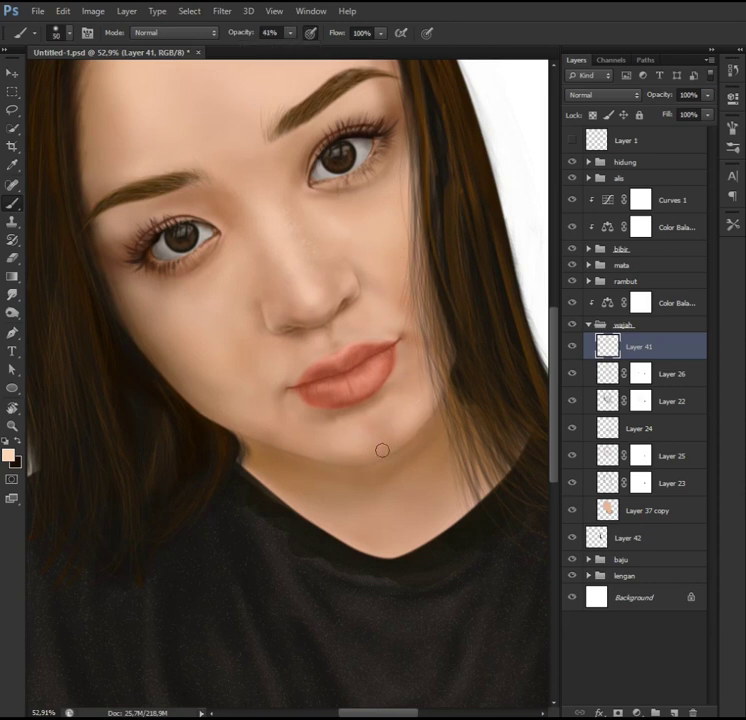
{"action": "key", "text": "shift+4"}
{"action": "key", "text": "shift+1"}
Step: Select Layer 24 and set a lighter brown brush at size 40 with 66% flow
{"action": "left_click", "coordinate": [640, 428]}
{"action": "left_click_drag", "start_coordinate": [554, 495], "coordinate": [380, 447]}
{"action": "left_click", "coordinate": [8, 455]}
{"action": "left_click", "coordinate": [347, 551]}
{"action": "left_click", "coordinate": [601, 464]}
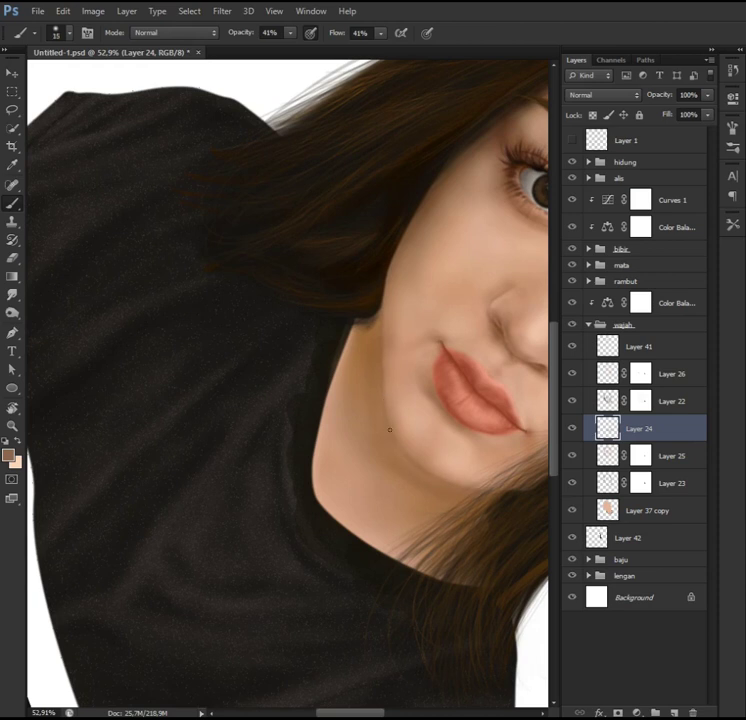
{"action": "key", "text": "bracketright"}
{"action": "key", "text": "shift+6"}
{"action": "key", "text": "shift+6"}
{"action": "key", "text": "bracketright"}
{"action": "key", "text": "bracketright"}
{"action": "key", "text": "bracketright"}
Step: Brush soft brown shading under the chin and along the jaw into the neck
{"action": "left_click_drag", "start_coordinate": [428, 497], "coordinate": [315, 534]}
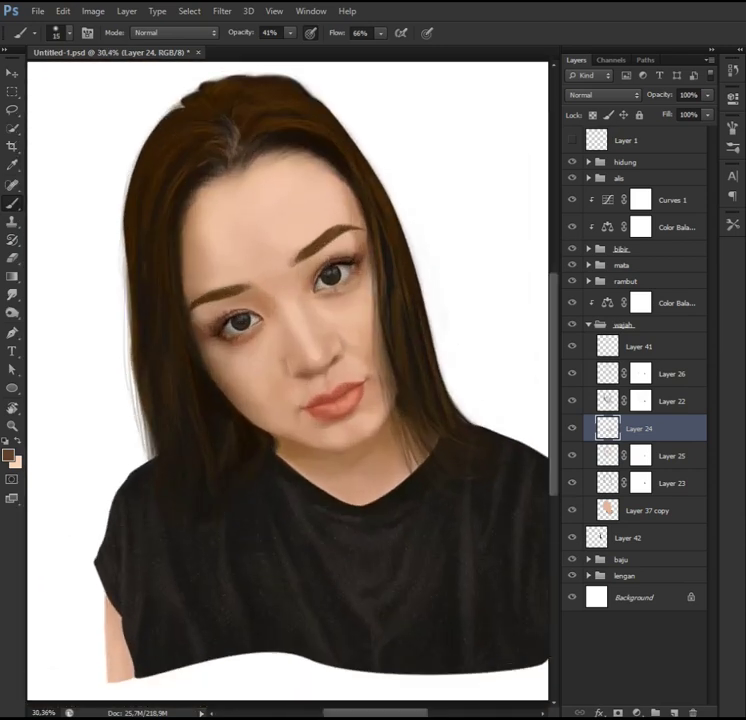
{"action": "scroll", "coordinate": [283, 408], "scroll_direction": "down", "scroll_amount": 2}
{"action": "scroll", "coordinate": [328, 438], "scroll_direction": "down", "scroll_amount": 3}
{"action": "scroll", "coordinate": [334, 407], "scroll_direction": "up", "scroll_amount": 8}
{"action": "scroll", "coordinate": [361, 486], "scroll_direction": "down", "scroll_amount": 2}
{"action": "scroll", "coordinate": [301, 488], "scroll_direction": "down", "scroll_amount": 1}
{"action": "scroll", "coordinate": [345, 526], "scroll_direction": "up", "scroll_amount": 1}
{"action": "scroll", "coordinate": [339, 486], "scroll_direction": "up", "scroll_amount": 3}
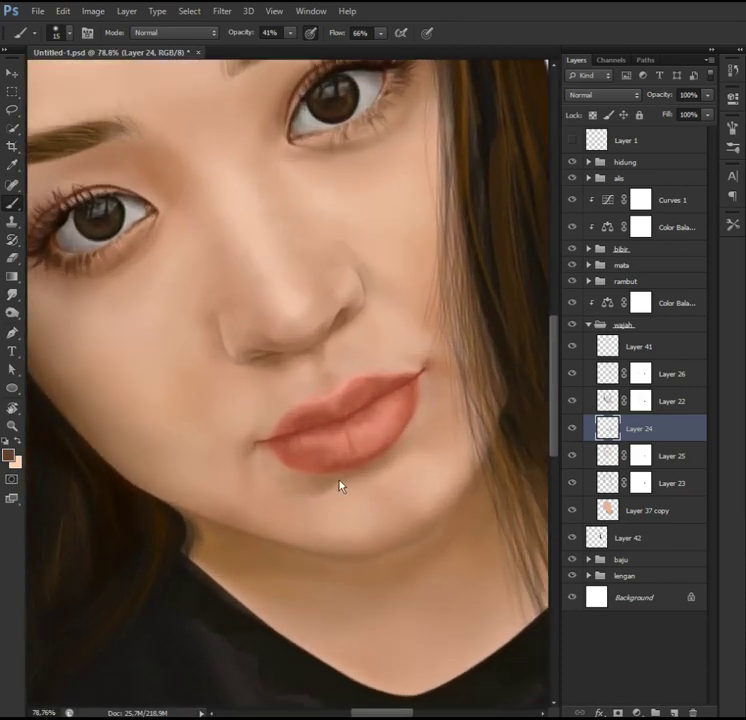
Step: Select Layer 38 in the bibir group and rotate the canvas to work along the lips
{"action": "left_click", "coordinate": [589, 328]}
{"action": "left_click", "coordinate": [589, 249]}
{"action": "left_click", "coordinate": [630, 271]}
{"action": "scroll", "coordinate": [336, 376], "scroll_direction": "up", "scroll_amount": 1}
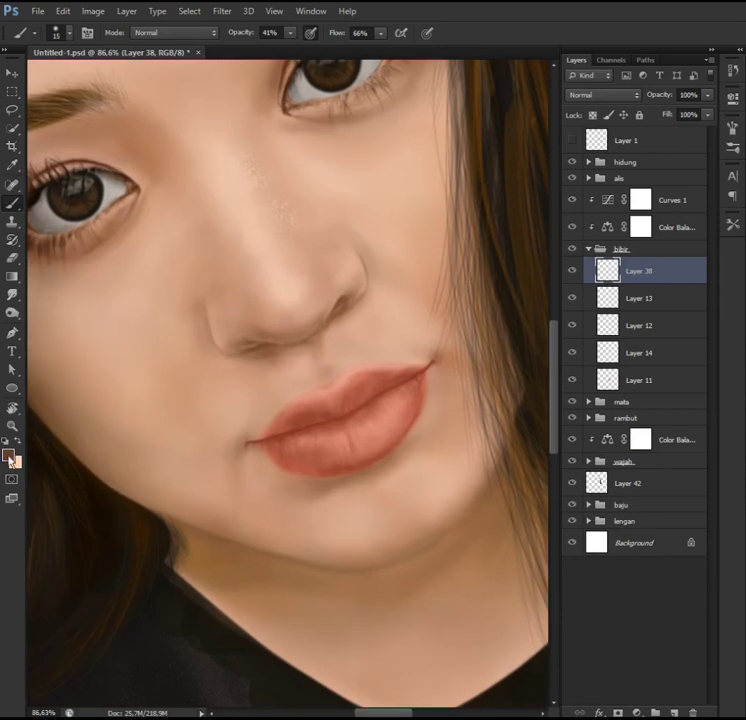
{"action": "key", "text": "Escape"}
{"action": "key", "text": "r"}
{"action": "left_click_drag", "start_coordinate": [324, 506], "coordinate": [414, 344]}
{"action": "key", "text": "b"}
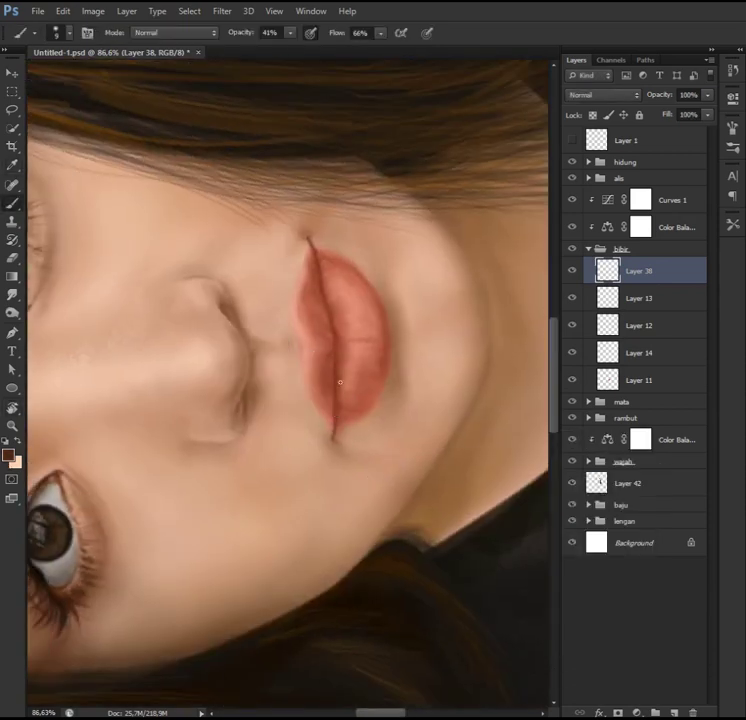
{"action": "left_click_drag", "start_coordinate": [338, 400], "coordinate": [331, 486]}
Step: Set the brush to 43% flow, 29% opacity and size 35 for soft lip touch-ups
{"action": "right_click", "coordinate": [335, 463]}
{"action": "key", "text": "Escape"}
{"action": "key", "text": "shift+4"}
{"action": "key", "text": "shift+3"}
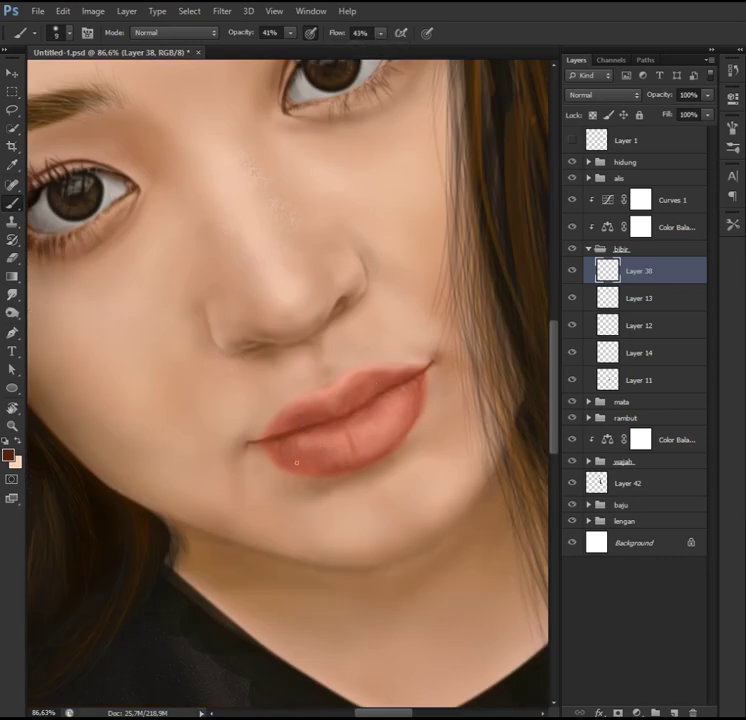
{"action": "key", "text": "2"}
{"action": "key", "text": "9"}
{"action": "key", "text": "bracketright"}
{"action": "key", "text": "bracketright"}
{"action": "key", "text": "bracketright"}
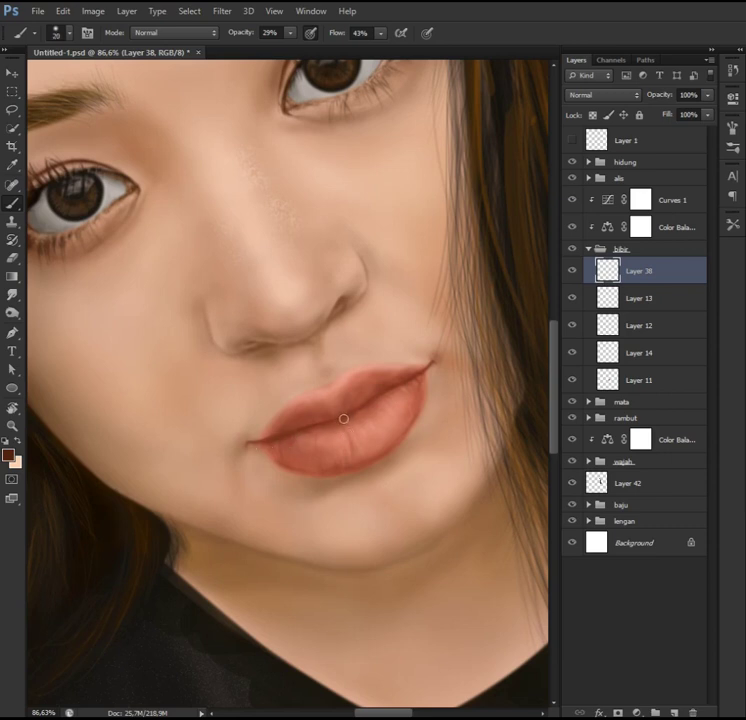
Step: Compare the lips with Layer 38 hidden and fade Layer 12 to about 55% opacity
{"action": "left_click", "coordinate": [571, 271]}
{"action": "left_click", "coordinate": [630, 325]}
{"action": "left_click_drag", "start_coordinate": [707, 95], "coordinate": [679, 113]}
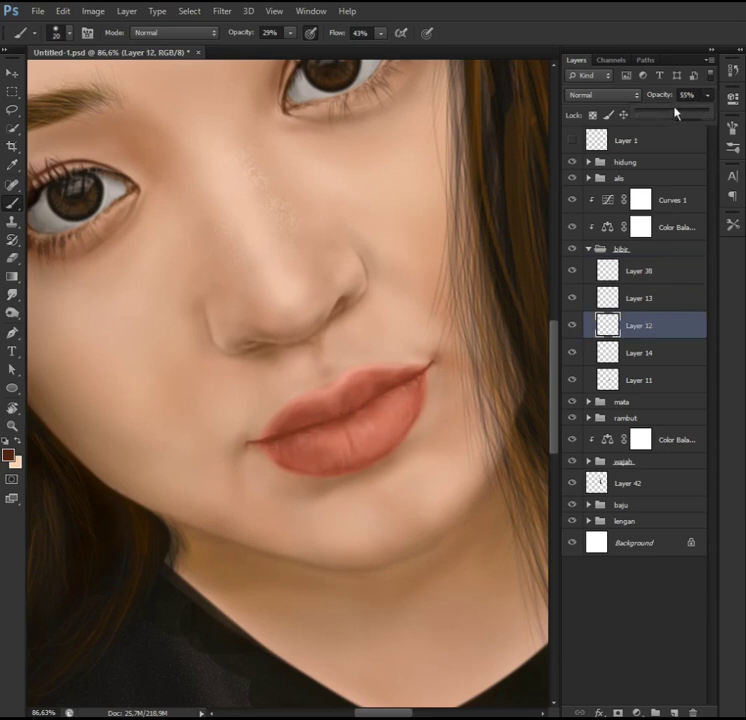
{"action": "scroll", "coordinate": [265, 430], "scroll_direction": "down", "scroll_amount": 3}
{"action": "scroll", "coordinate": [265, 430], "scroll_direction": "up", "scroll_amount": 1}
{"action": "scroll", "coordinate": [265, 430], "scroll_direction": "up", "scroll_amount": 3}
Step: Refine the lip edges on Layer 38 by alternating eraser and brush
{"action": "left_click", "coordinate": [630, 271]}
{"action": "key", "text": "e"}
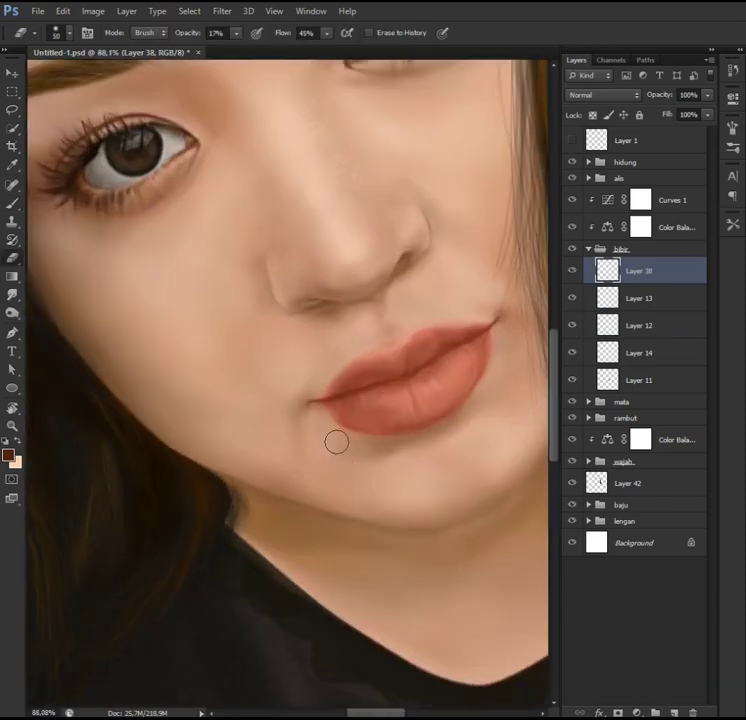
{"action": "key", "text": "b"}
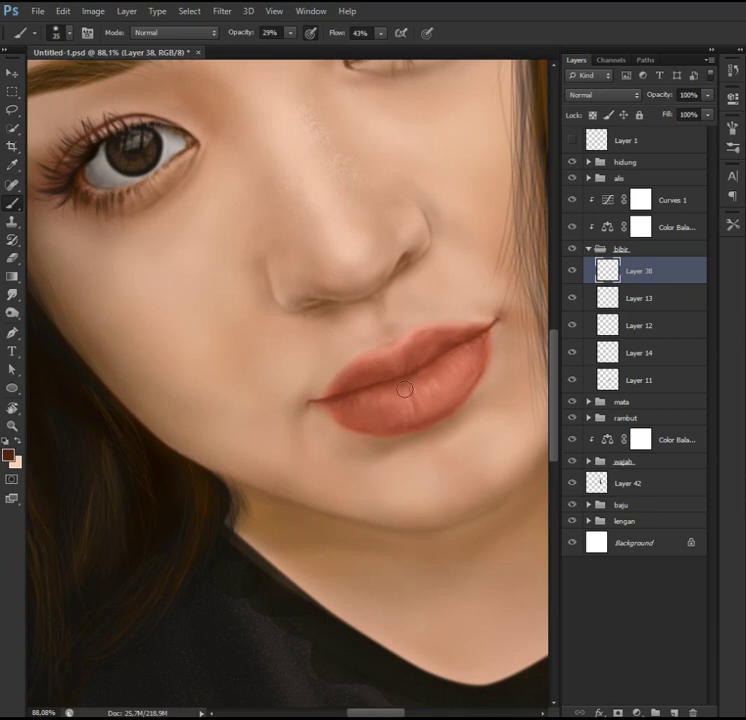
{"action": "scroll", "coordinate": [437, 416], "scroll_direction": "down", "scroll_amount": 8}
{"action": "scroll", "coordinate": [263, 470], "scroll_direction": "up", "scroll_amount": 3}
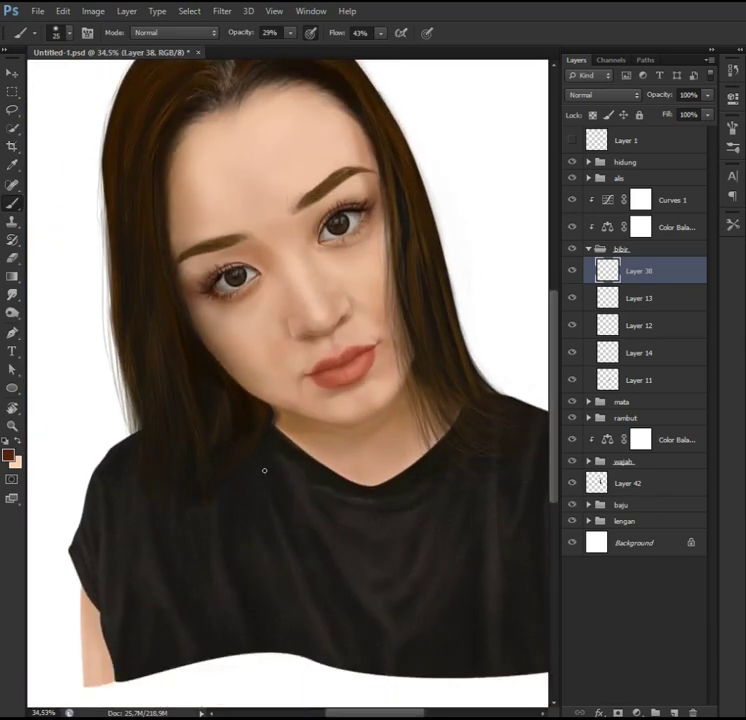
{"action": "scroll", "coordinate": [263, 470], "scroll_direction": "up", "scroll_amount": 1}
{"action": "left_click", "coordinate": [588, 248]}
Step: Expand the wajah face group, select Layer 41 and enlarge the brush
{"action": "left_click", "coordinate": [589, 325]}
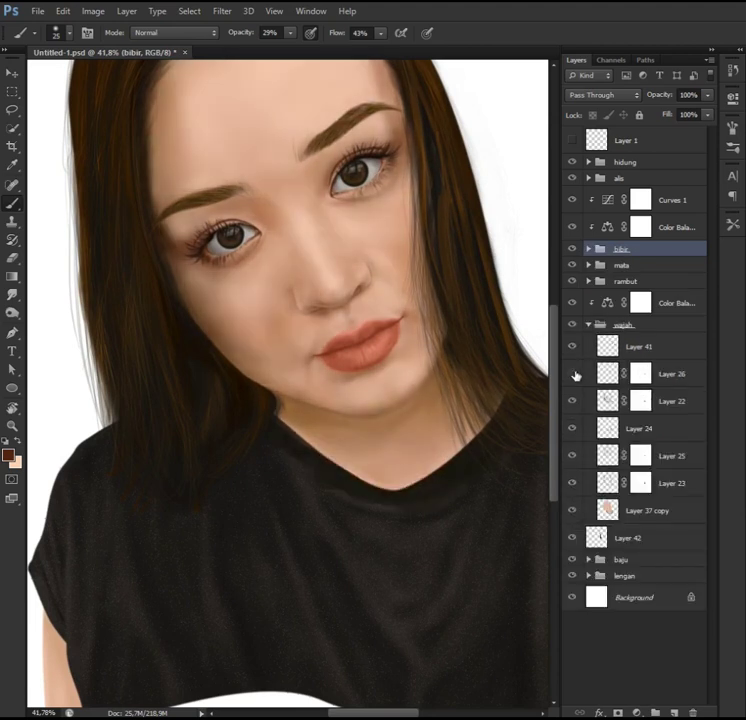
{"action": "scroll", "coordinate": [333, 433], "scroll_direction": "down", "scroll_amount": 3}
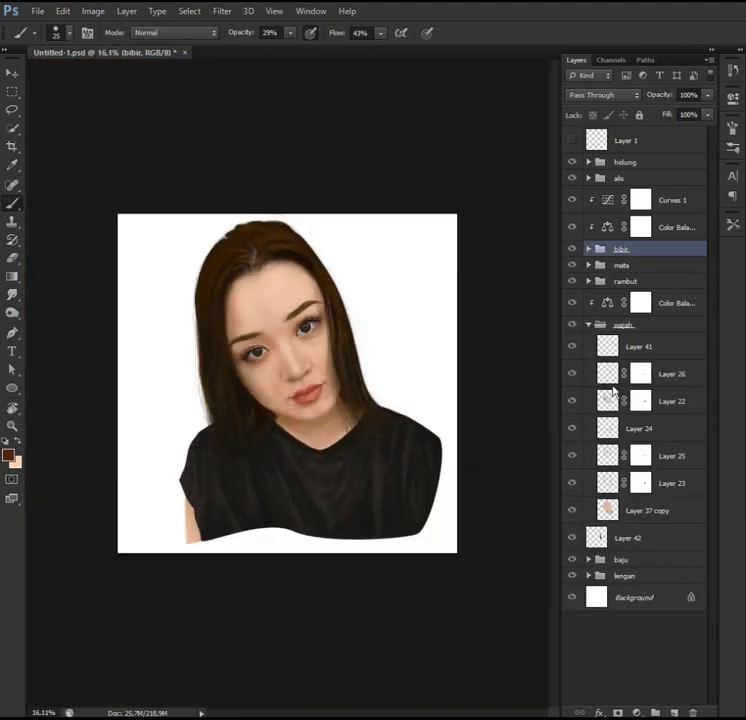
{"action": "scroll", "coordinate": [296, 278], "scroll_direction": "up", "scroll_amount": 5}
{"action": "scroll", "coordinate": [271, 215], "scroll_direction": "down", "scroll_amount": 2}
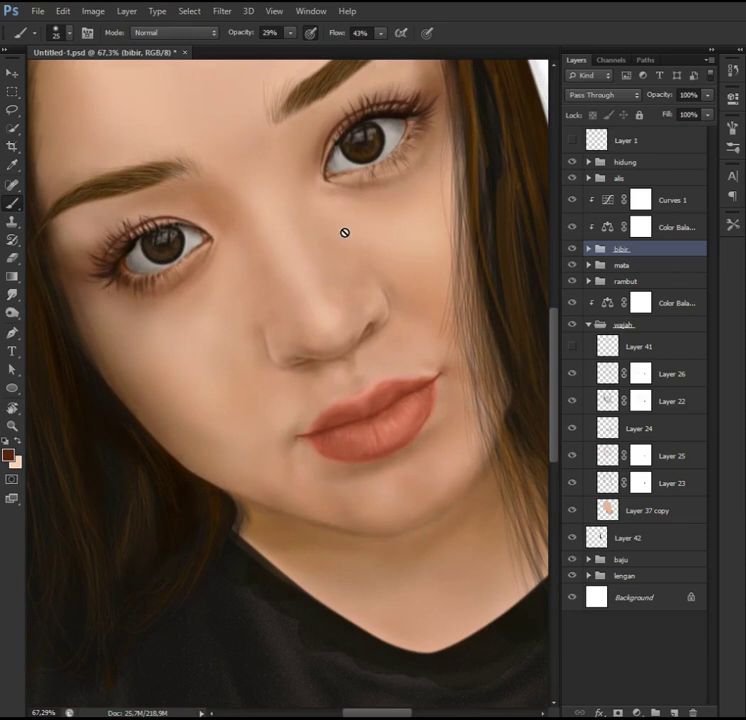
{"action": "scroll", "coordinate": [358, 130], "scroll_direction": "up", "scroll_amount": 2}
{"action": "left_click", "coordinate": [626, 346]}
{"action": "scroll", "coordinate": [446, 423], "scroll_direction": "down", "scroll_amount": 3}
{"action": "key", "text": "x"}
{"action": "right_click", "coordinate": [370, 350]}
{"action": "key", "text": "Escape"}
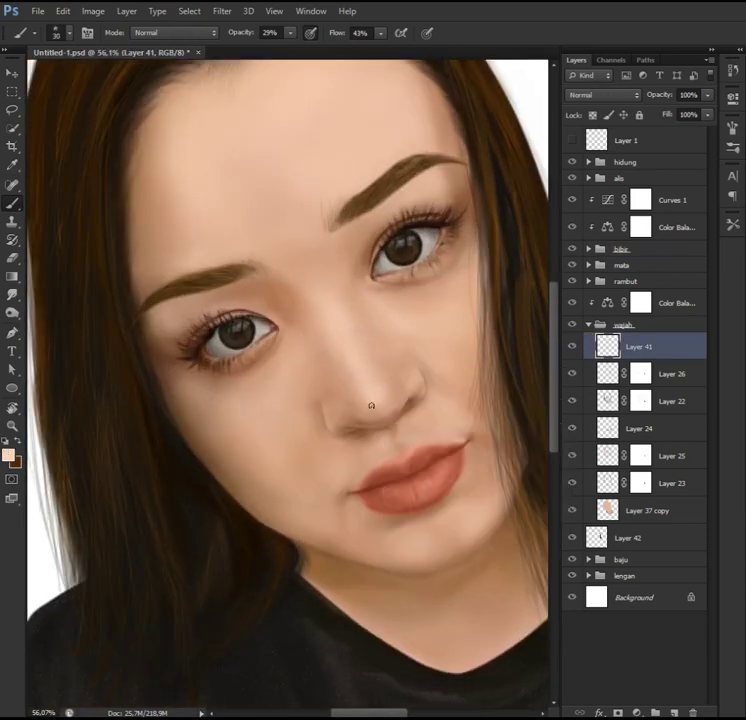
{"action": "key", "text": "bracketright"}
{"action": "key", "text": "bracketright"}
{"action": "scroll", "coordinate": [388, 502], "scroll_direction": "up", "scroll_amount": 2}
Step: Erase soft edges on Layer 11 at the lips' right corner with a smaller eraser
{"action": "left_click", "coordinate": [386, 500], "text": "ctrl"}
{"action": "key", "text": "e"}
{"action": "right_click", "coordinate": [354, 430]}
{"action": "key", "text": "Escape"}
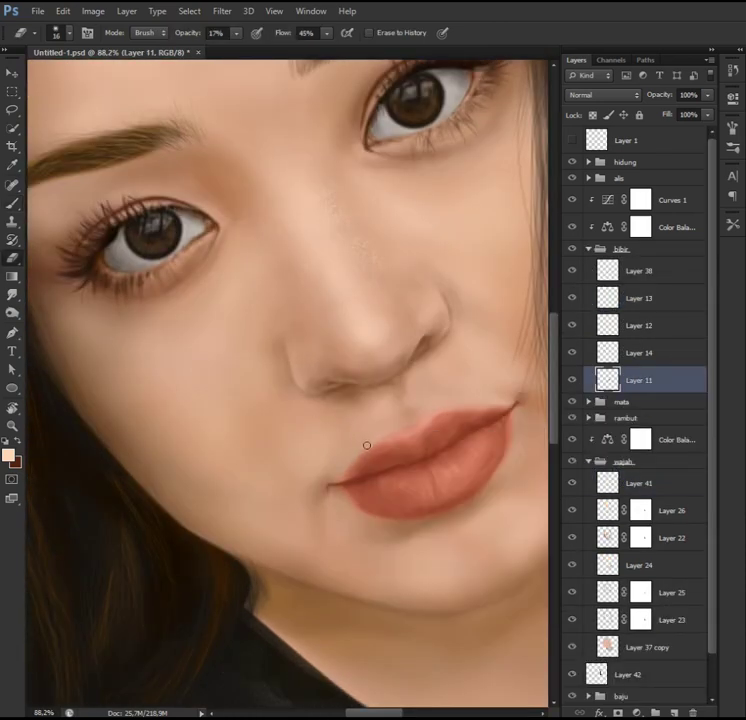
{"action": "left_click_drag", "start_coordinate": [366, 441], "coordinate": [241, 491]}
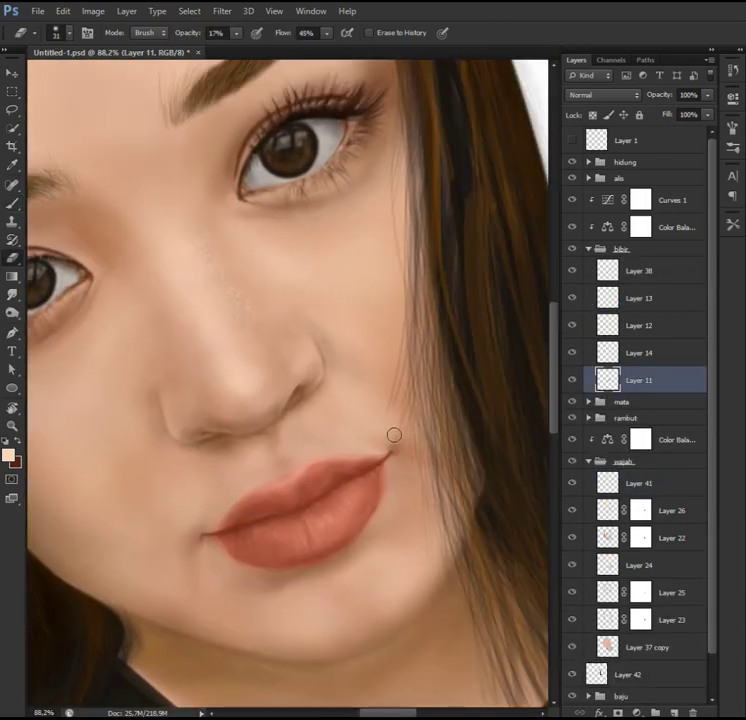
{"action": "key", "text": "bracketleft"}
{"action": "key", "text": "bracketleft"}
{"action": "scroll", "coordinate": [251, 488], "scroll_direction": "down", "scroll_amount": 1}
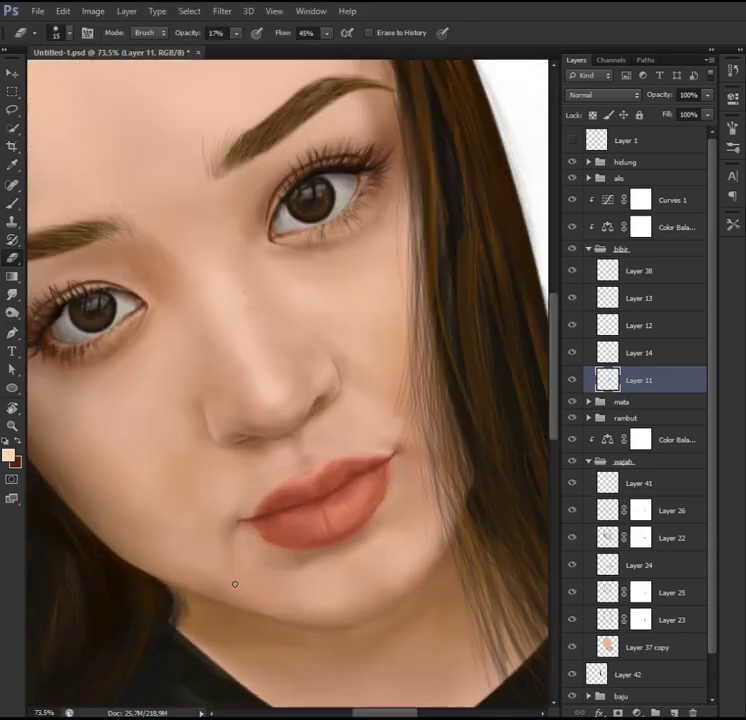
Step: Collapse the bibir group and erase soft edges on Layer 41 with a larger eraser
{"action": "left_click", "coordinate": [589, 249]}
{"action": "left_click", "coordinate": [333, 585], "text": "ctrl"}
{"action": "key", "text": "bracketright"}
{"action": "key", "text": "bracketright"}
{"action": "key", "text": "bracketright"}
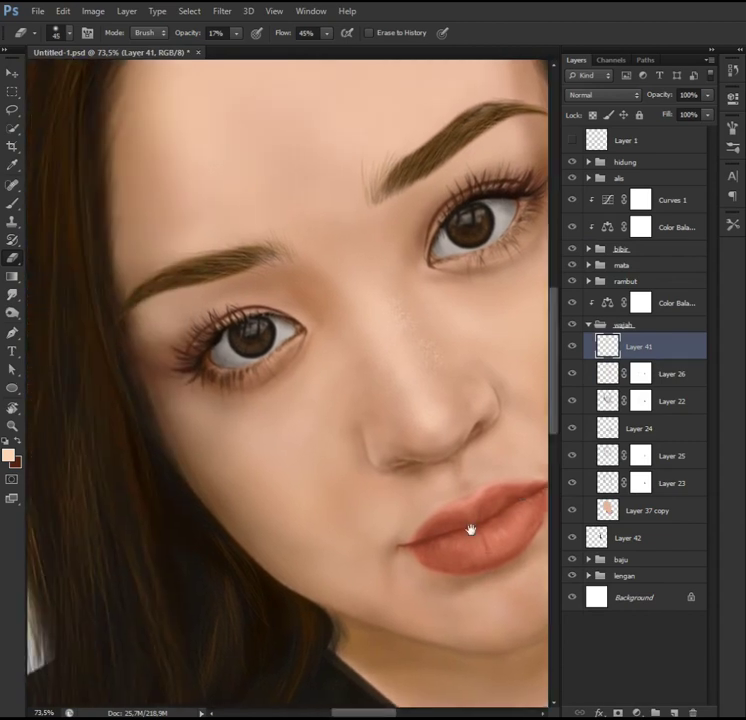
{"action": "left_click_drag", "start_coordinate": [418, 514], "coordinate": [438, 519]}
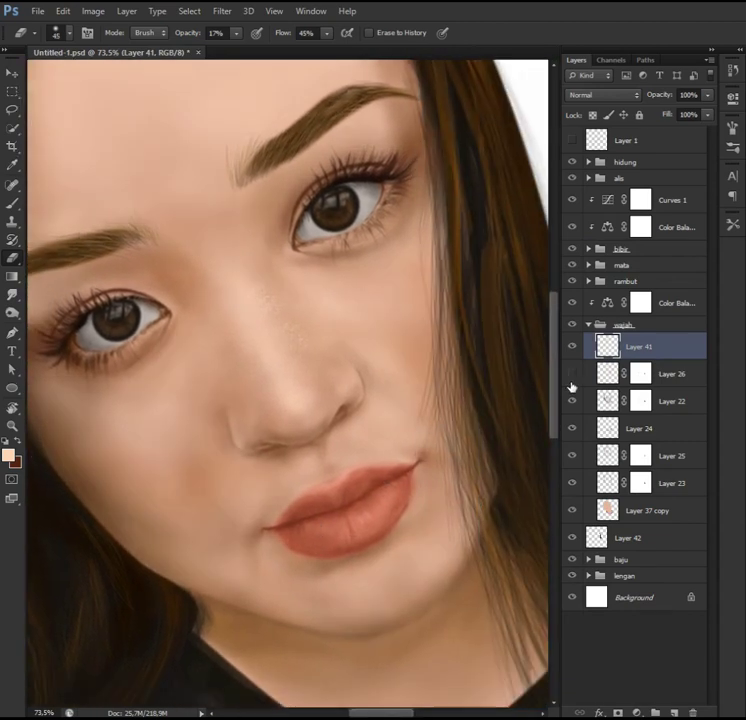
Step: Brush a lighter brown at reduced flow on Layer 22 near the lip corner
{"action": "left_click", "coordinate": [600, 401]}
{"action": "key", "text": "b"}
{"action": "left_click", "coordinate": [9, 453]}
{"action": "left_click", "coordinate": [578, 461]}
{"action": "right_click", "coordinate": [362, 362]}
{"action": "key", "text": "Return"}
{"action": "key", "text": "bracketleft"}
{"action": "key", "text": "bracketleft"}
{"action": "key", "text": "bracketleft"}
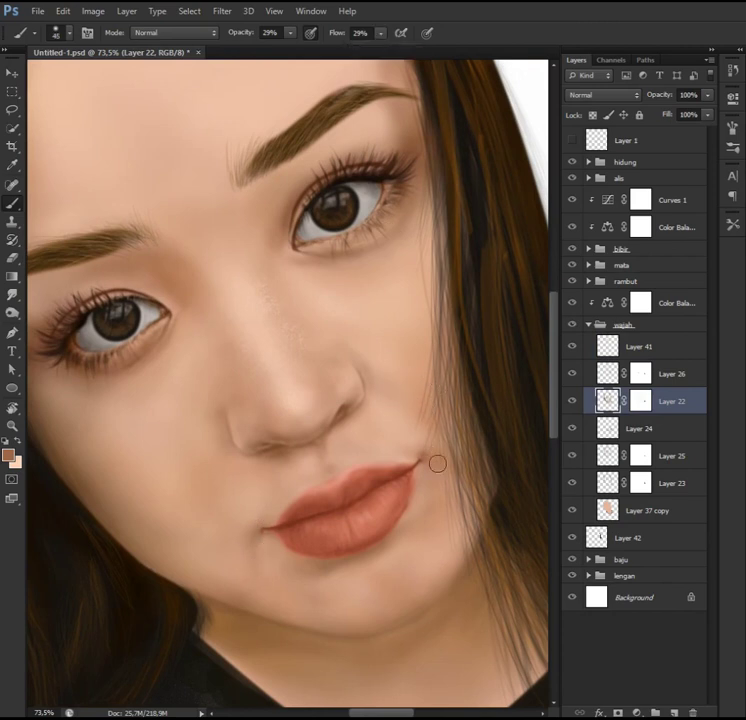
{"action": "key", "text": "bracketright"}
{"action": "key", "text": "bracketright"}
{"action": "left_click_drag", "start_coordinate": [290, 401], "coordinate": [353, 361]}
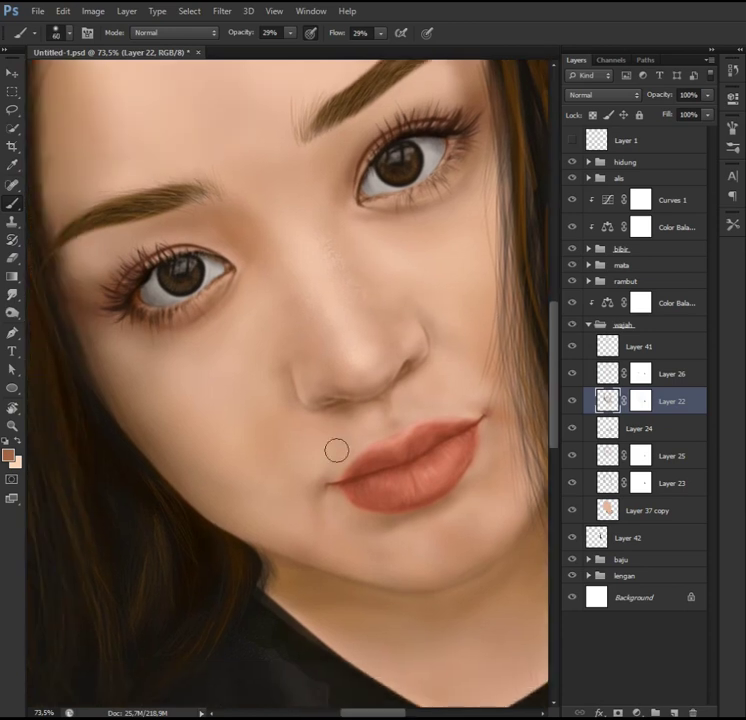
{"action": "scroll", "coordinate": [479, 527], "scroll_direction": "down", "scroll_amount": 5}
{"action": "left_click", "coordinate": [588, 324]}
{"action": "scroll", "coordinate": [378, 376], "scroll_direction": "down", "scroll_amount": 2}
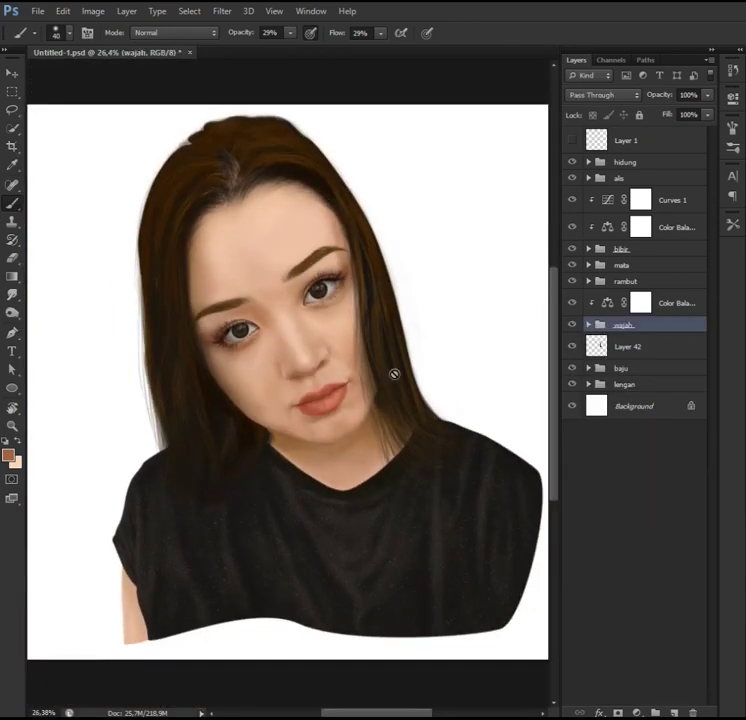
Step: Add Layer 50 above Background and fill it with a cyan radial gradient from the centre
{"action": "left_click", "coordinate": [633, 403]}
{"action": "left_click", "coordinate": [674, 712]}
{"action": "left_click", "coordinate": [12, 276]}
{"action": "left_click", "coordinate": [65, 32]}
{"action": "left_click", "coordinate": [431, 218]}
{"action": "left_click", "coordinate": [658, 201]}
{"action": "left_click_drag", "start_coordinate": [52, 372], "coordinate": [287, 391]}
{"action": "key", "text": "ctrl+z"}
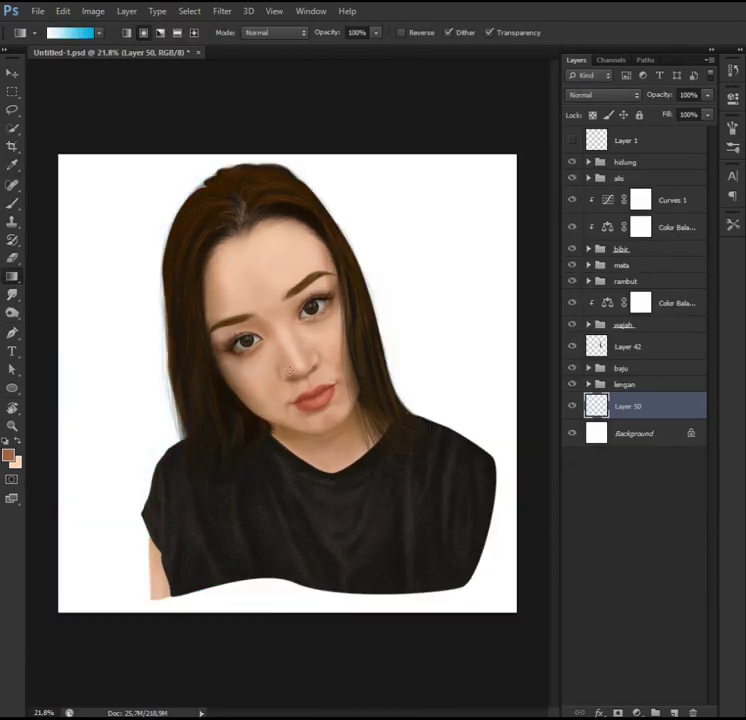
{"action": "key", "text": "F8"}
{"action": "left_click_drag", "start_coordinate": [400, 350], "coordinate": [100, 200]}
Step: Add Layer 51 and fill it with a dark blue vertical gradient from the Simple presets
{"action": "key", "text": "v"}
{"action": "scroll", "coordinate": [287, 383], "scroll_direction": "down", "scroll_amount": 1}
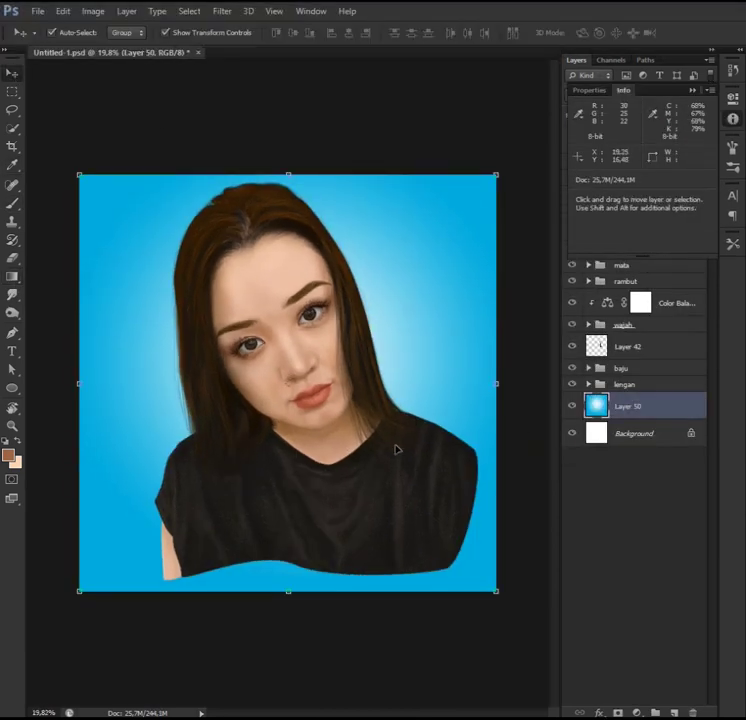
{"action": "key", "text": "ctrl+shift+alt+n"}
{"action": "key", "text": "g"}
{"action": "left_click", "coordinate": [65, 32]}
{"action": "left_click", "coordinate": [601, 197]}
{"action": "left_click", "coordinate": [630, 403]}
{"action": "left_click", "coordinate": [386, 278]}
{"action": "left_click", "coordinate": [454, 219]}
{"action": "left_click", "coordinate": [657, 203]}
{"action": "left_click_drag", "start_coordinate": [287, 200], "coordinate": [286, 441]}
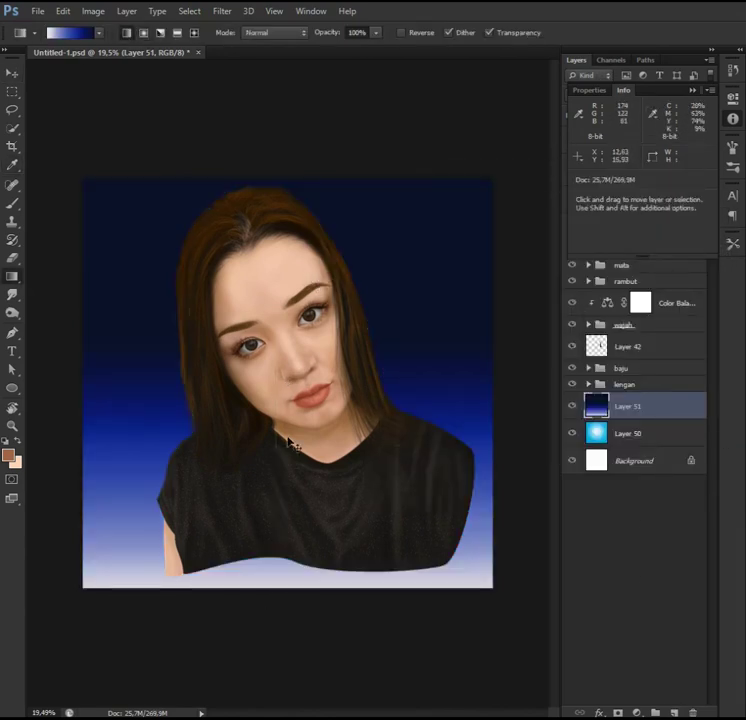
{"action": "left_click_drag", "start_coordinate": [287, 580], "coordinate": [287, 445]}
Step: Mask Layer 51, make the gradient's left stop transparent and recolour the middle stop
{"action": "left_click", "coordinate": [618, 712]}
{"action": "key", "text": "b"}
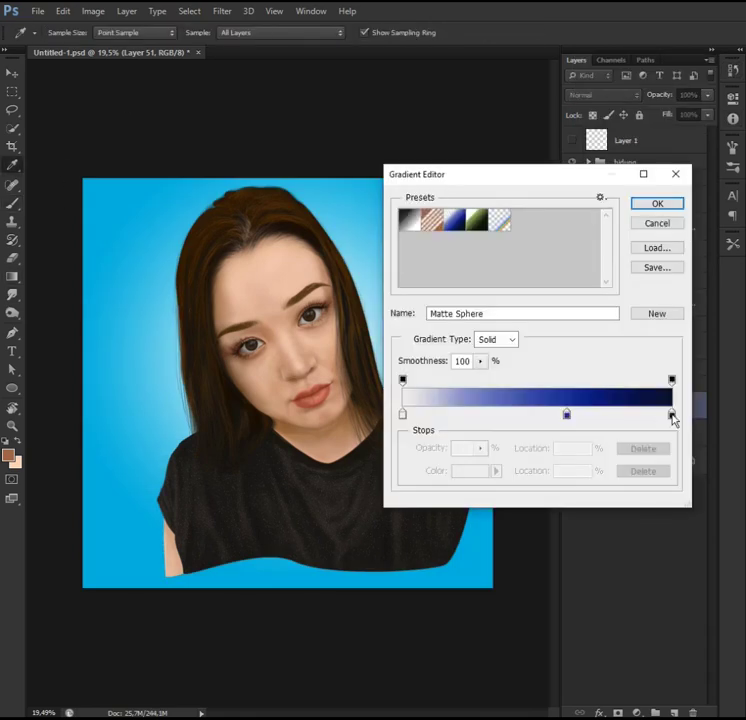
{"action": "double_click", "coordinate": [672, 416]}
{"action": "key", "text": "Return"}
{"action": "left_click", "coordinate": [402, 380]}
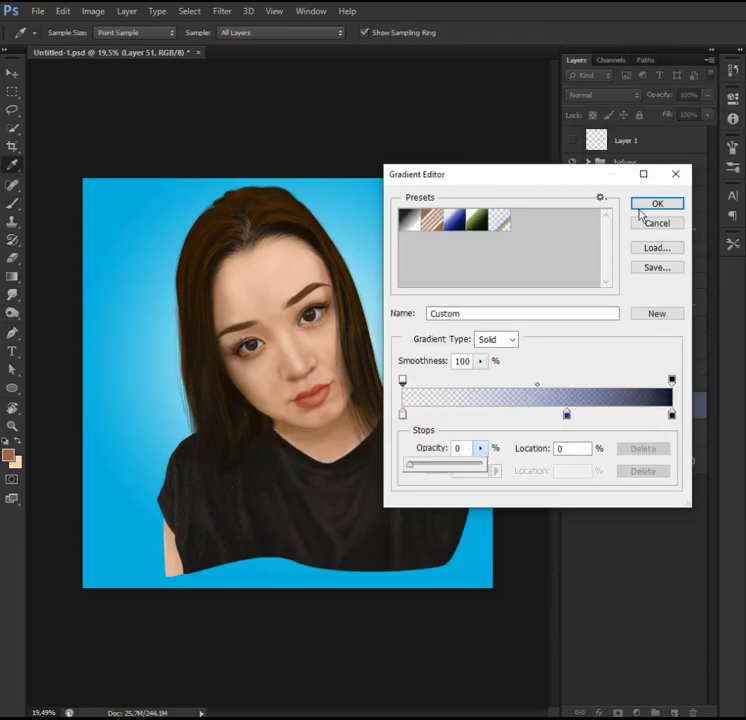
{"action": "double_click", "coordinate": [567, 413]}
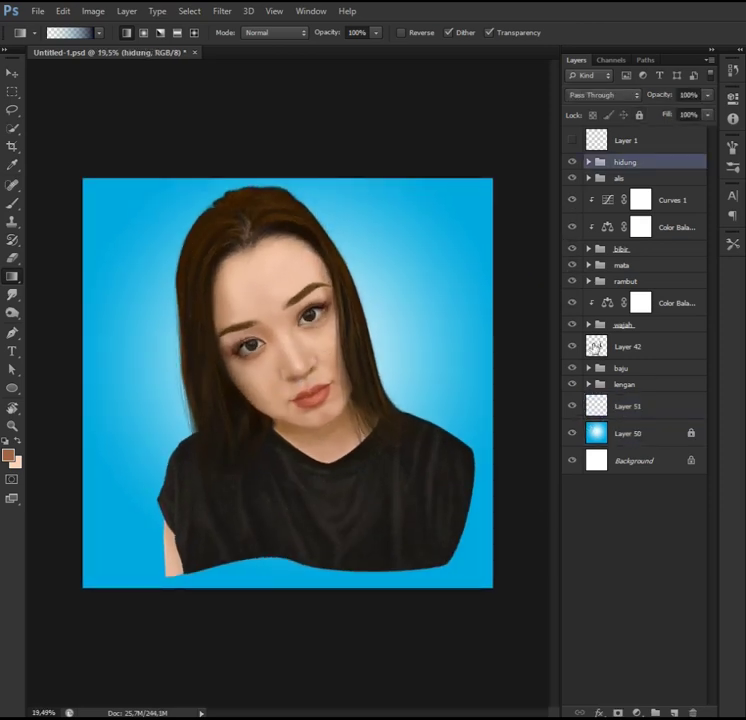
{"action": "left_click", "coordinate": [595, 345]}
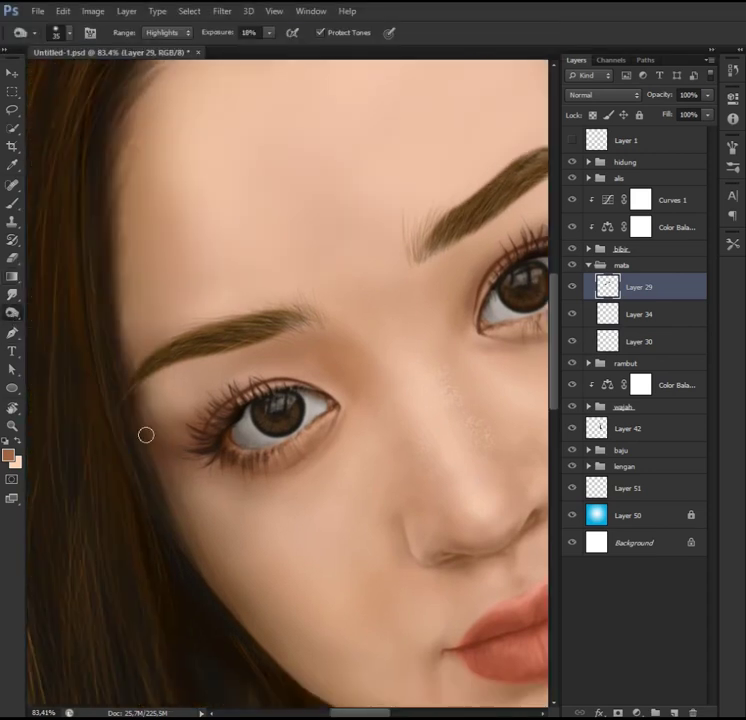
Step: Dodge the highlights on Layer 29 along the lashes at the eye's outer corner
{"action": "left_click_drag", "start_coordinate": [146, 435], "coordinate": [236, 400]}
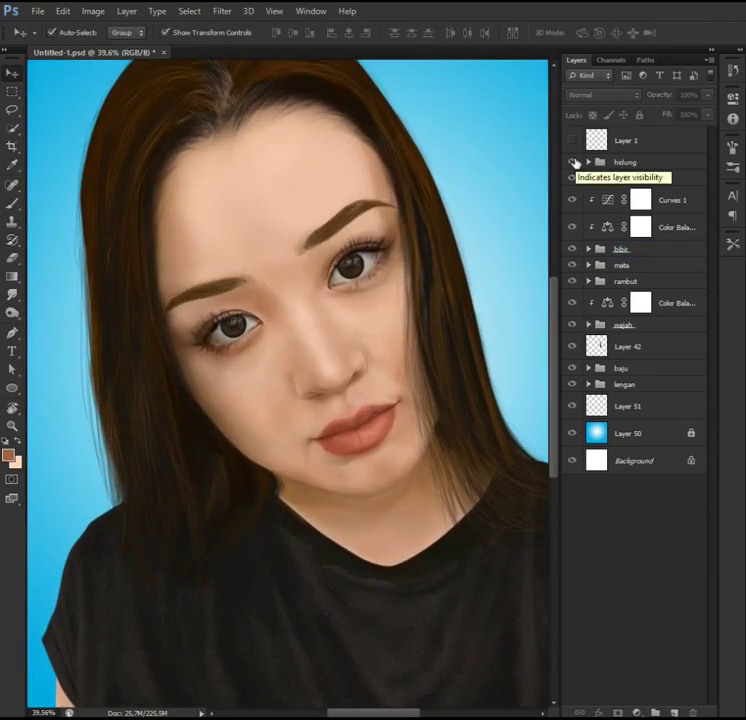
{"action": "scroll", "coordinate": [355, 410], "scroll_direction": "down", "scroll_amount": 5}
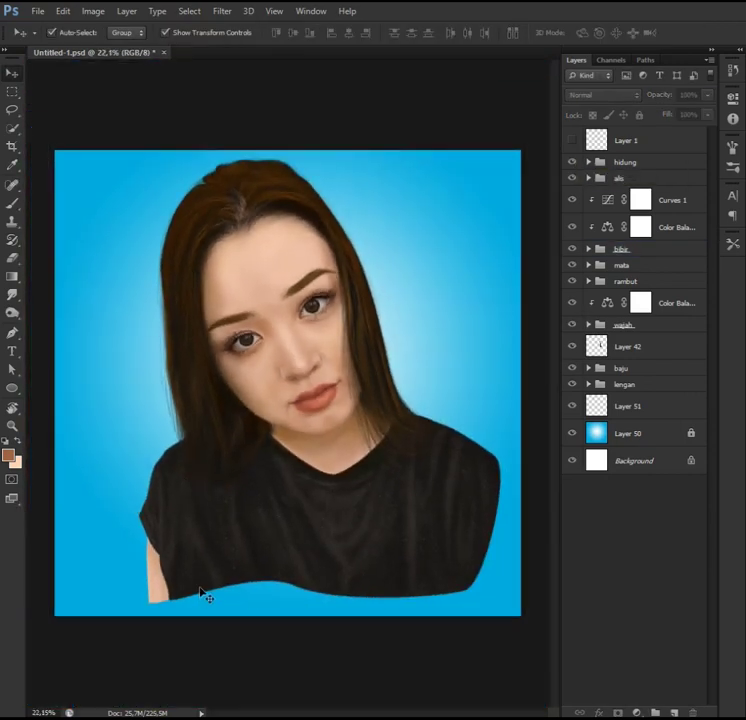
Step: Select all figure groups and transform them to shift the figure slightly lower
{"action": "scroll", "coordinate": [205, 596], "scroll_direction": "down", "scroll_amount": 2}
{"action": "key", "text": "ctrl+t"}
{"action": "left_click", "coordinate": [706, 33]}
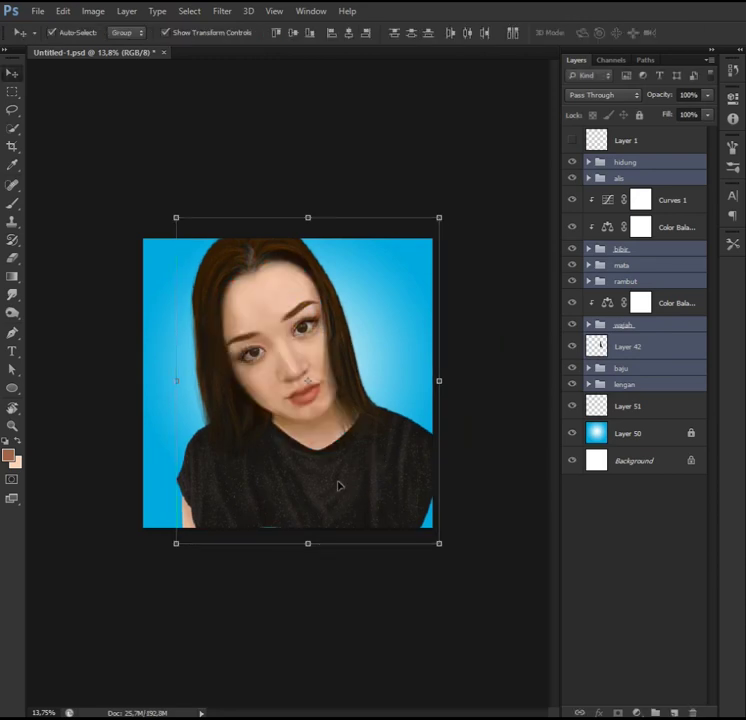
{"action": "left_click_drag", "start_coordinate": [343, 488], "coordinate": [341, 511]}
{"action": "key", "text": "ctrl+t"}
Step: Switch to full-screen mode and inspect the finished portrait
{"action": "scroll", "coordinate": [240, 511], "scroll_direction": "down", "scroll_amount": 1}
{"action": "scroll", "coordinate": [216, 575], "scroll_direction": "up", "scroll_amount": 2}
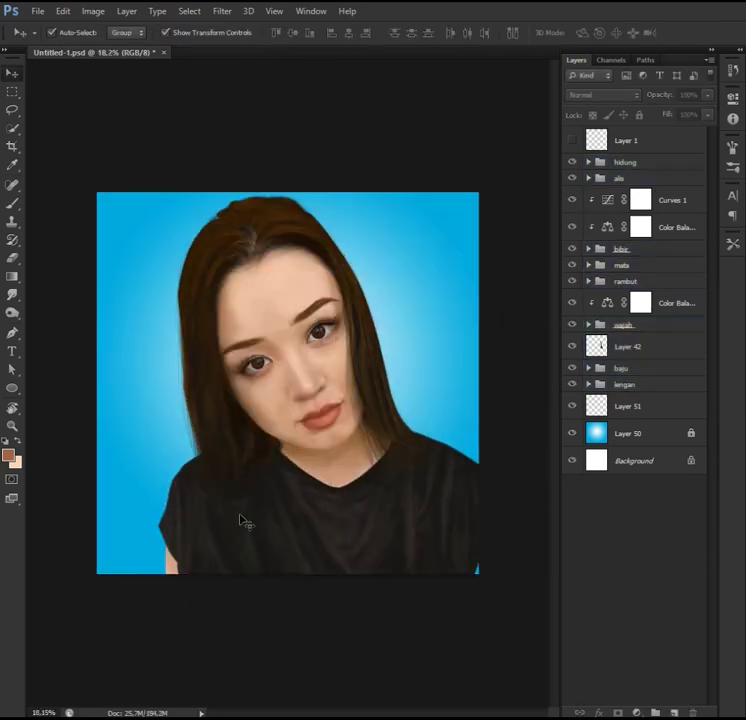
{"action": "scroll", "coordinate": [527, 310], "scroll_direction": "up", "scroll_amount": 5}
{"action": "scroll", "coordinate": [527, 310], "scroll_direction": "down", "scroll_amount": 3}
{"action": "scroll", "coordinate": [648, 351], "scroll_direction": "up", "scroll_amount": 2}
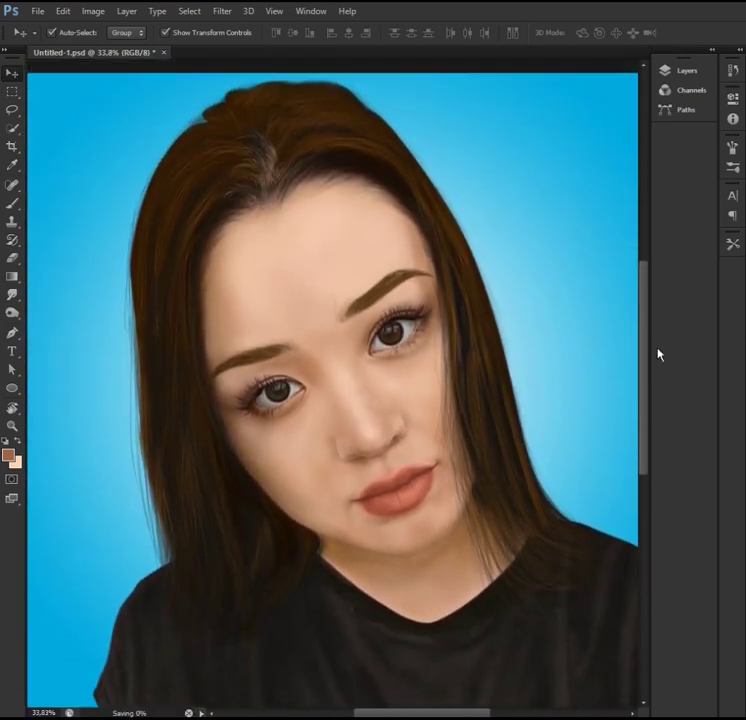
{"action": "key", "text": "f"}
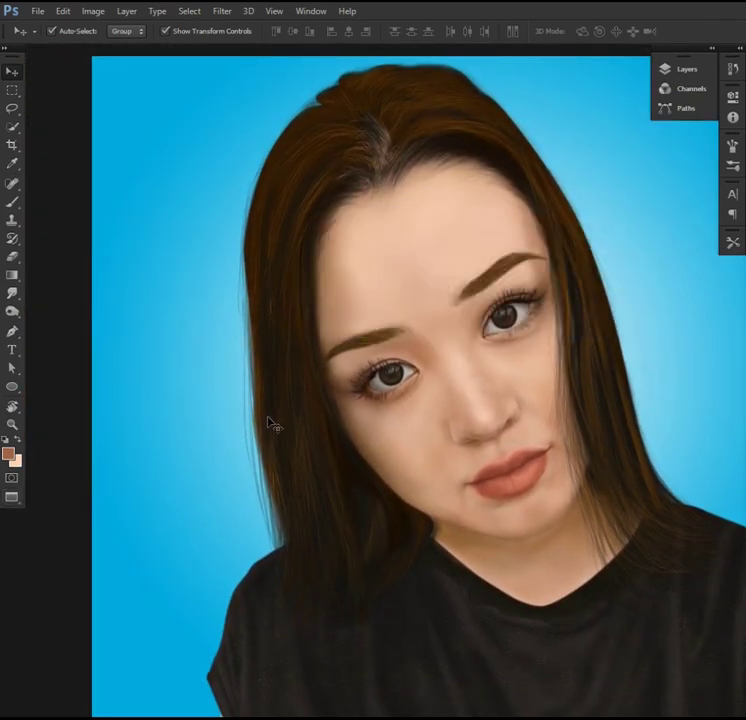
{"action": "scroll", "coordinate": [138, 452], "scroll_direction": "up", "scroll_amount": 1}
{"action": "scroll", "coordinate": [563, 613], "scroll_direction": "up", "scroll_amount": 3}
{"action": "scroll", "coordinate": [563, 613], "scroll_direction": "down", "scroll_amount": 3}
{"action": "scroll", "coordinate": [563, 611], "scroll_direction": "down", "scroll_amount": 1}
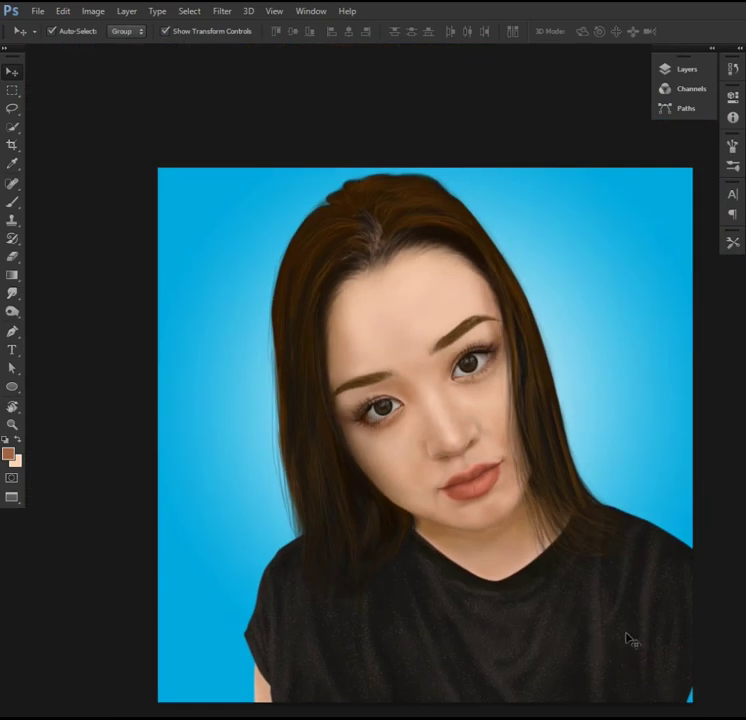
{"action": "scroll", "coordinate": [626, 636], "scroll_direction": "up", "scroll_amount": 1}
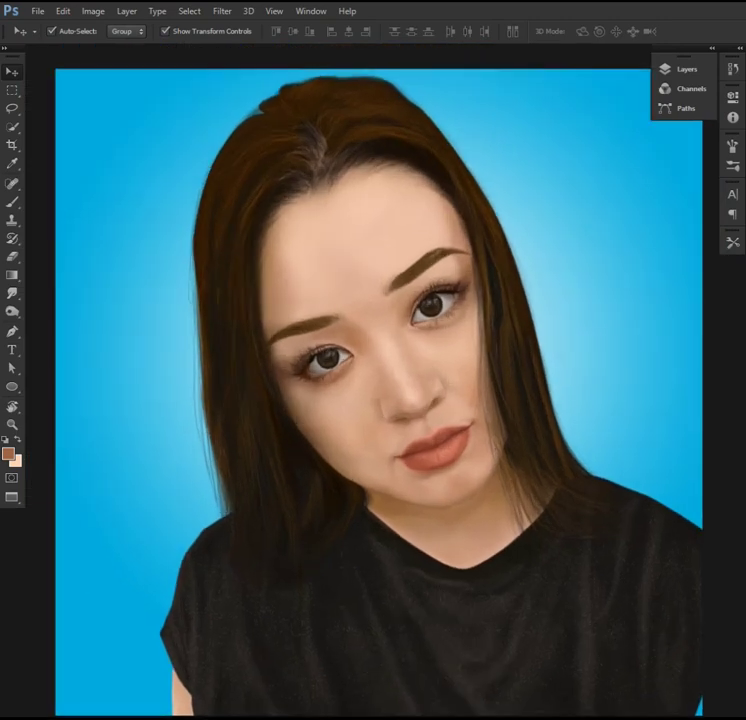